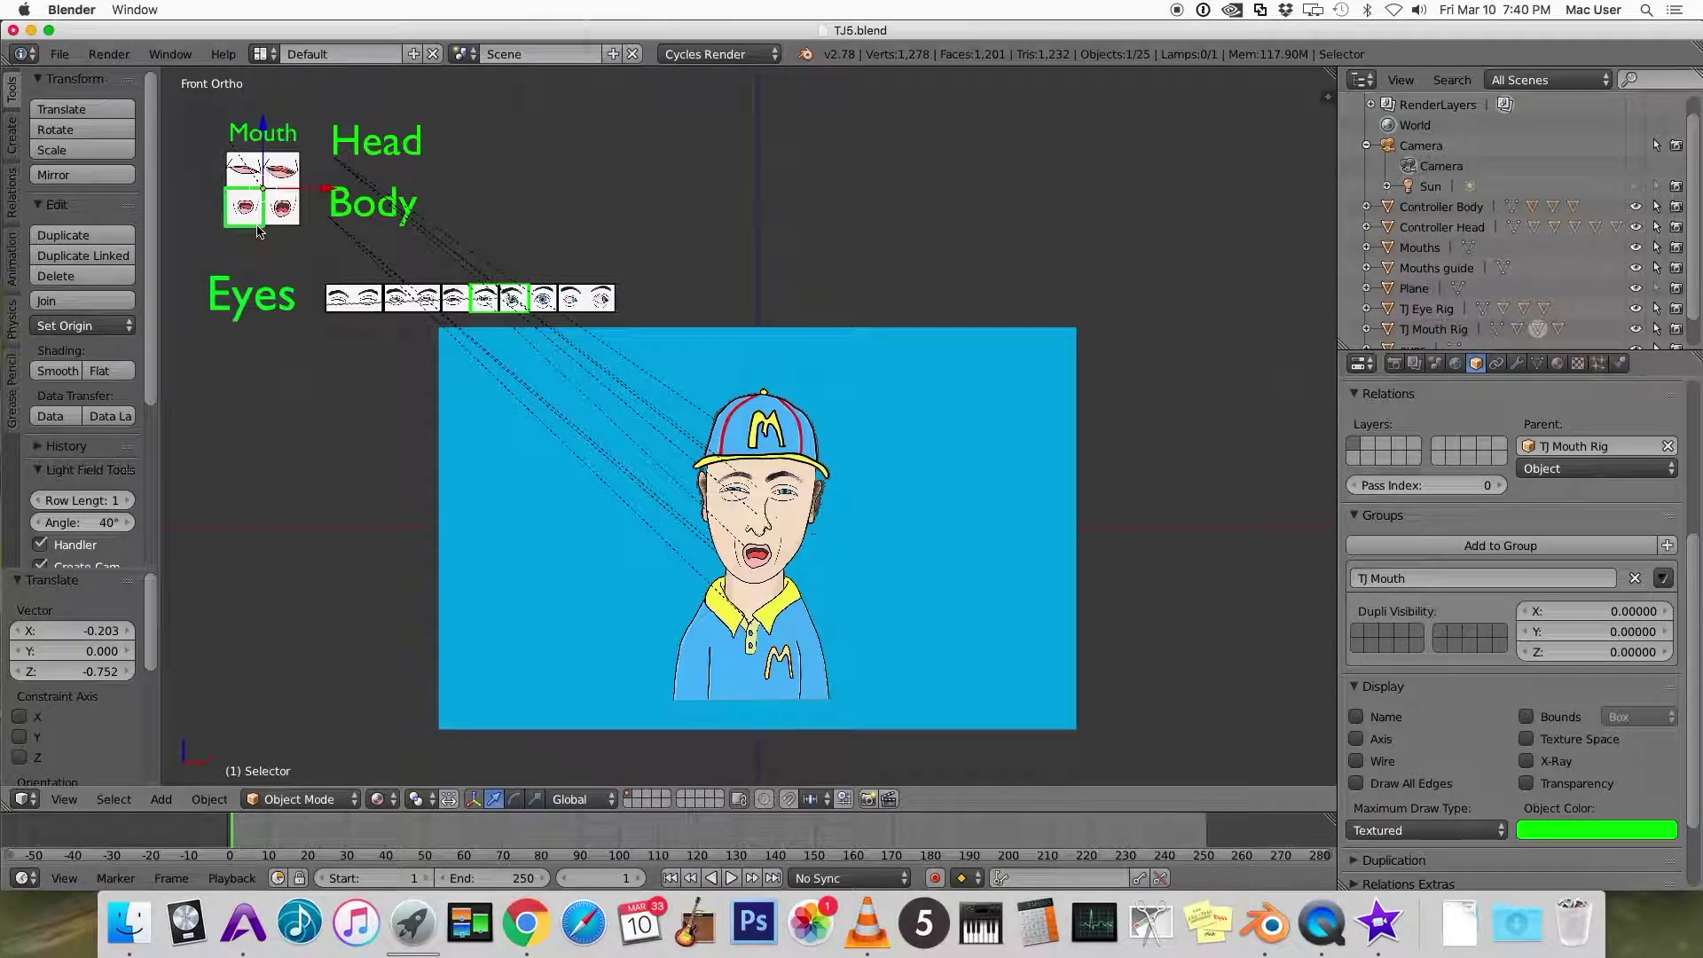
Move the mouth Selector onto the bottom-left mouth and slide Selector.001 along the eye strip
{"action": "key", "text": "g"}
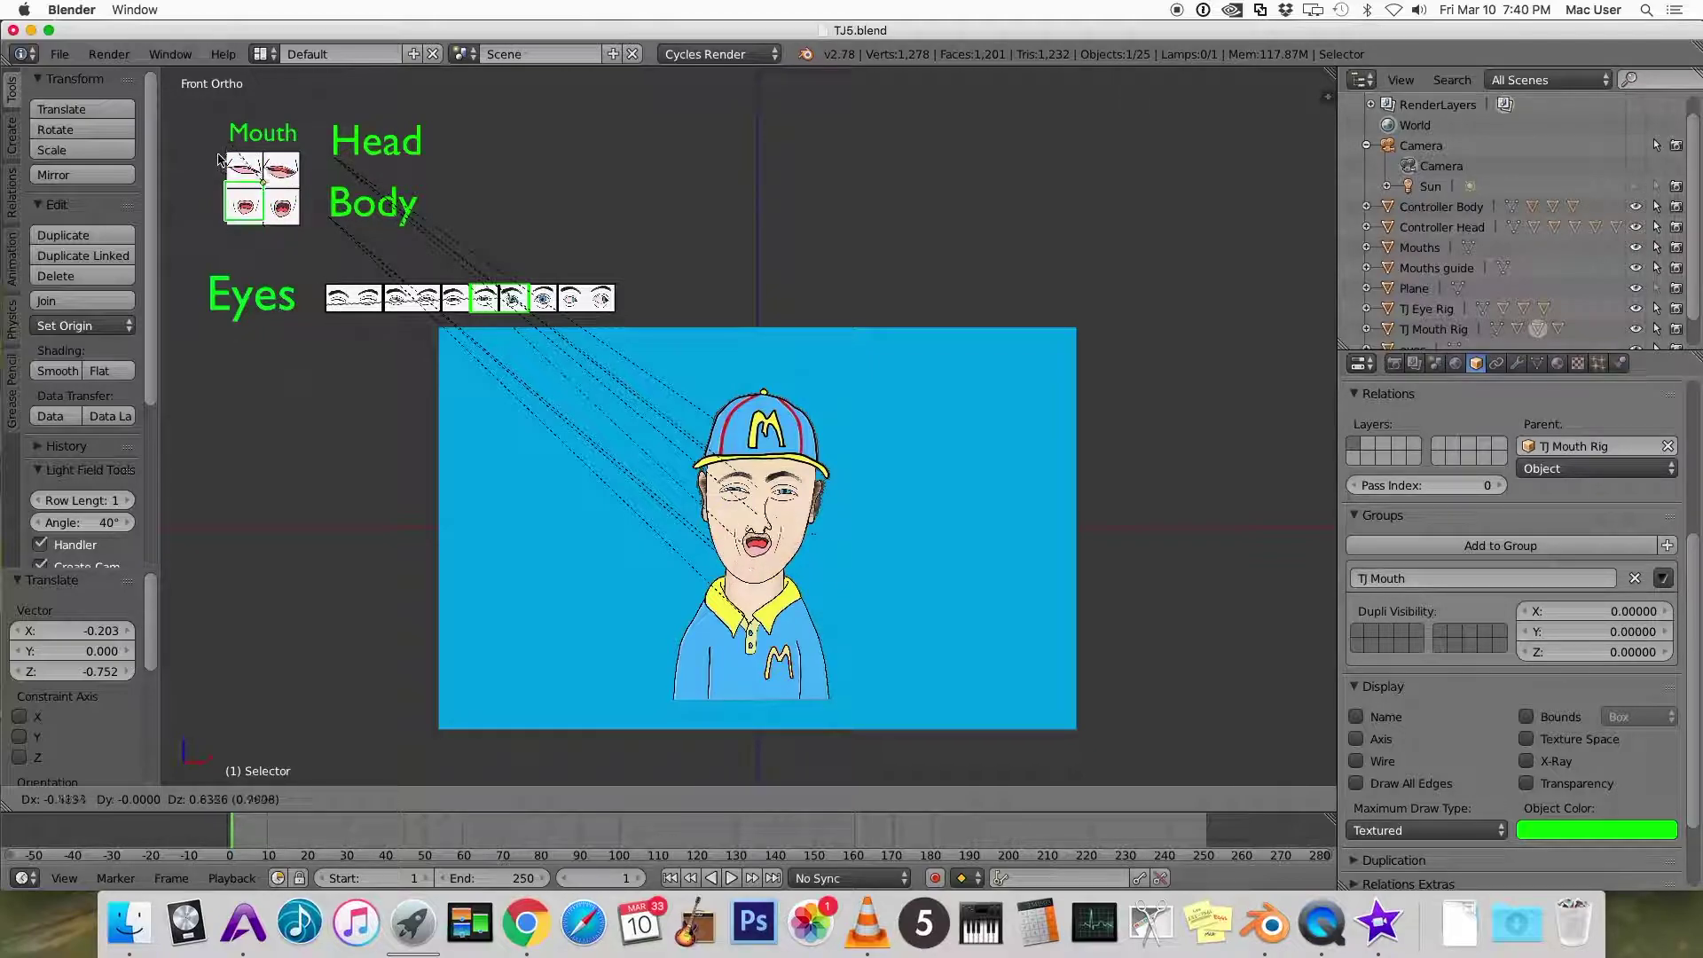
{"action": "left_click", "coordinate": [205, 229]}
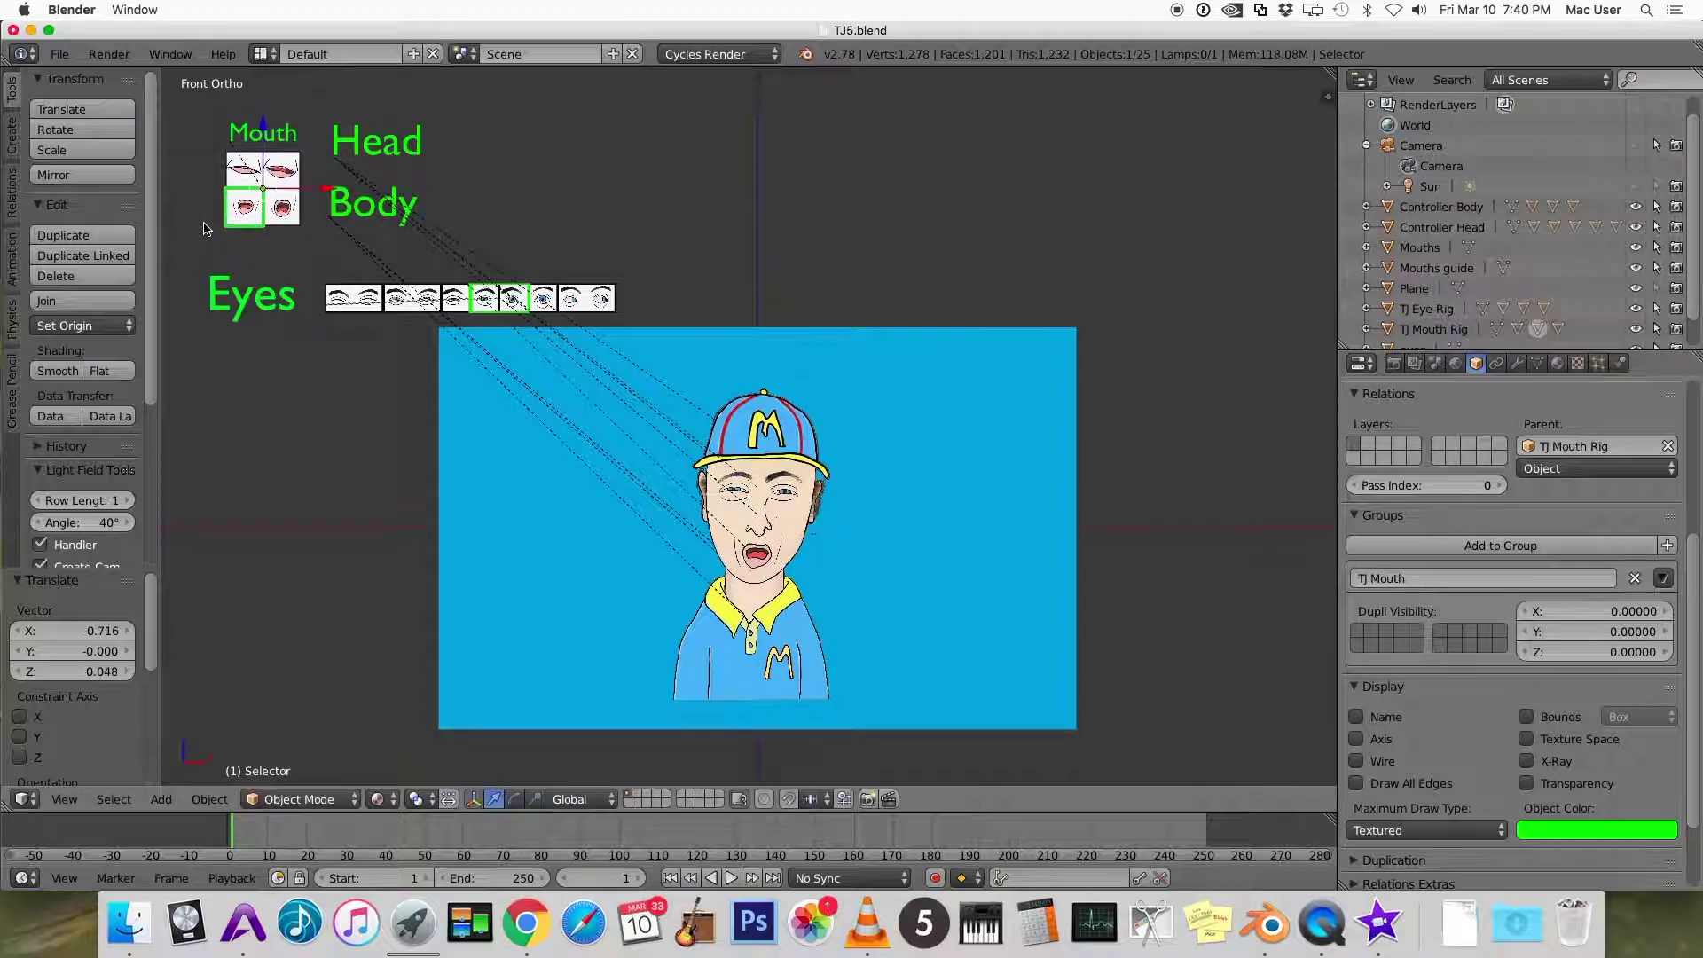
{"action": "right_click", "coordinate": [484, 317]}
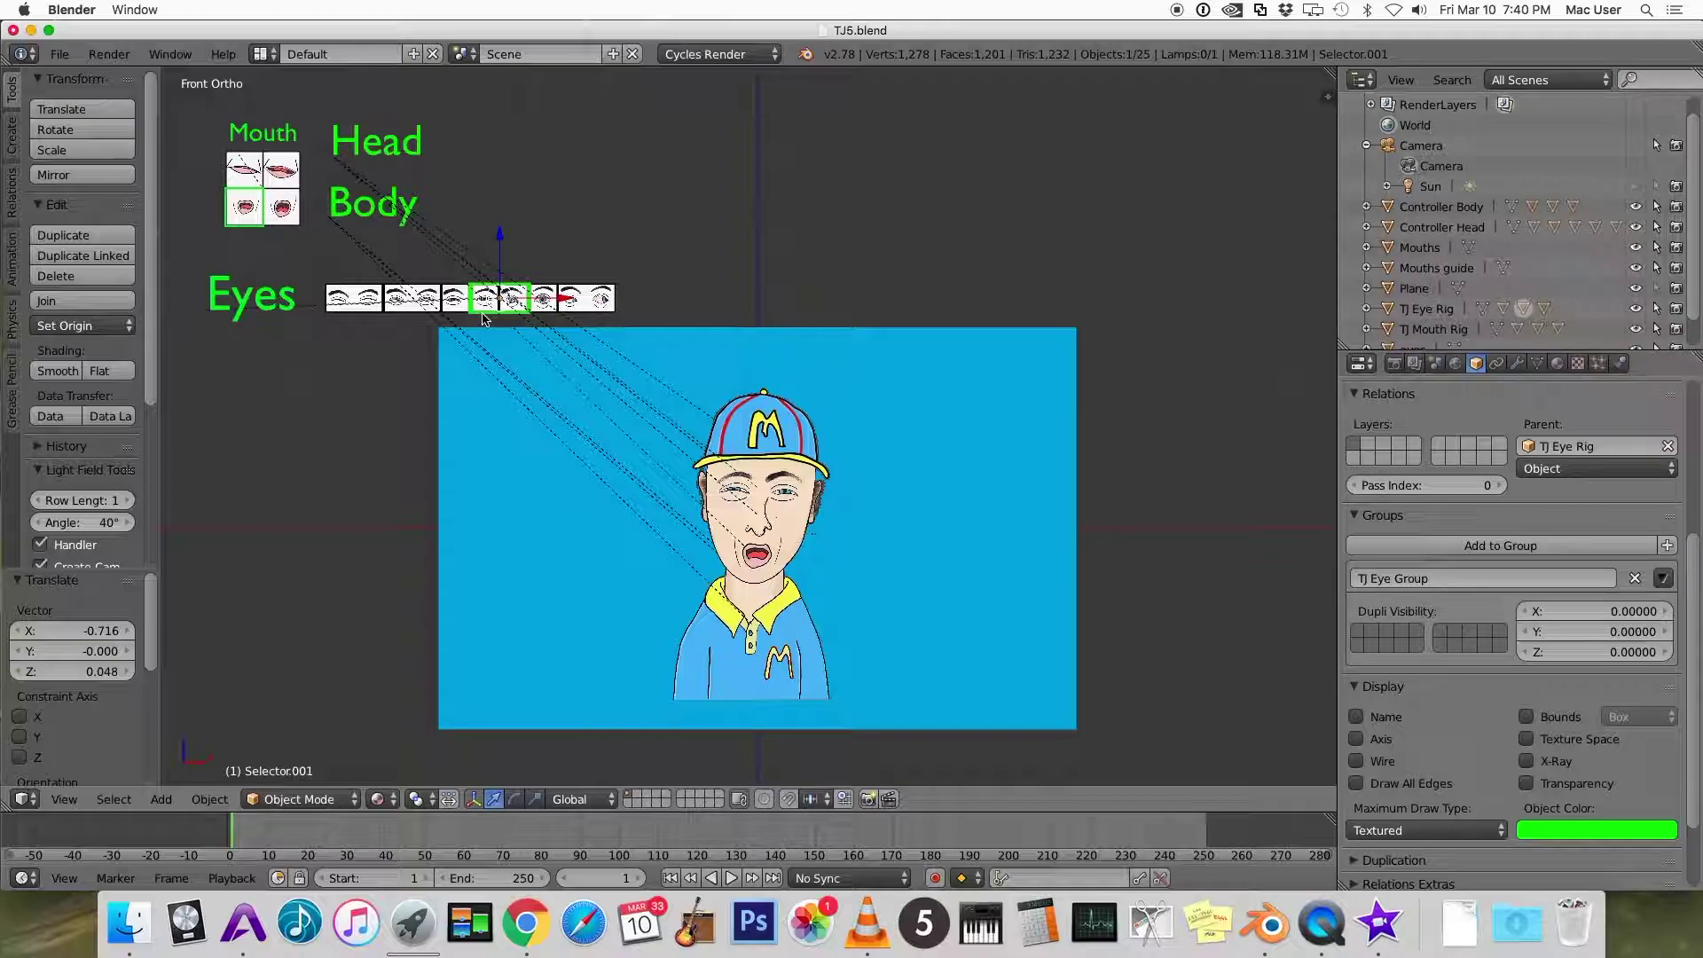
{"action": "key", "text": "g"}
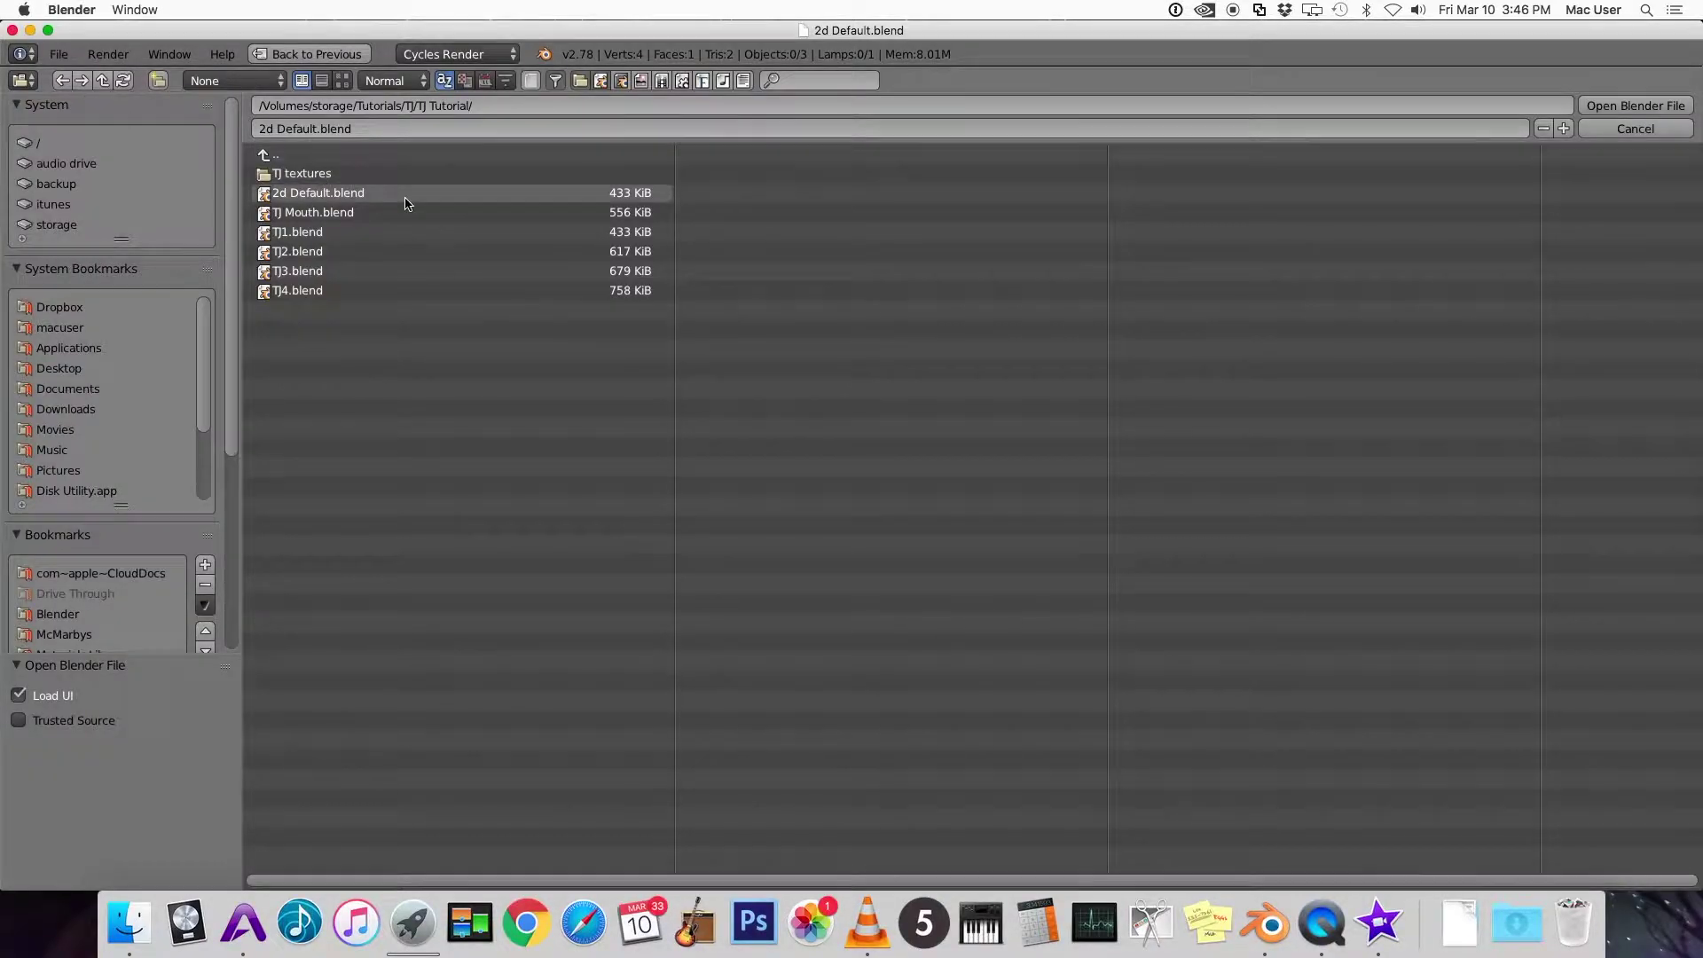
Open 2d Default.blend and save it as TJ Eyes.blend
{"action": "double_click", "coordinate": [406, 204]}
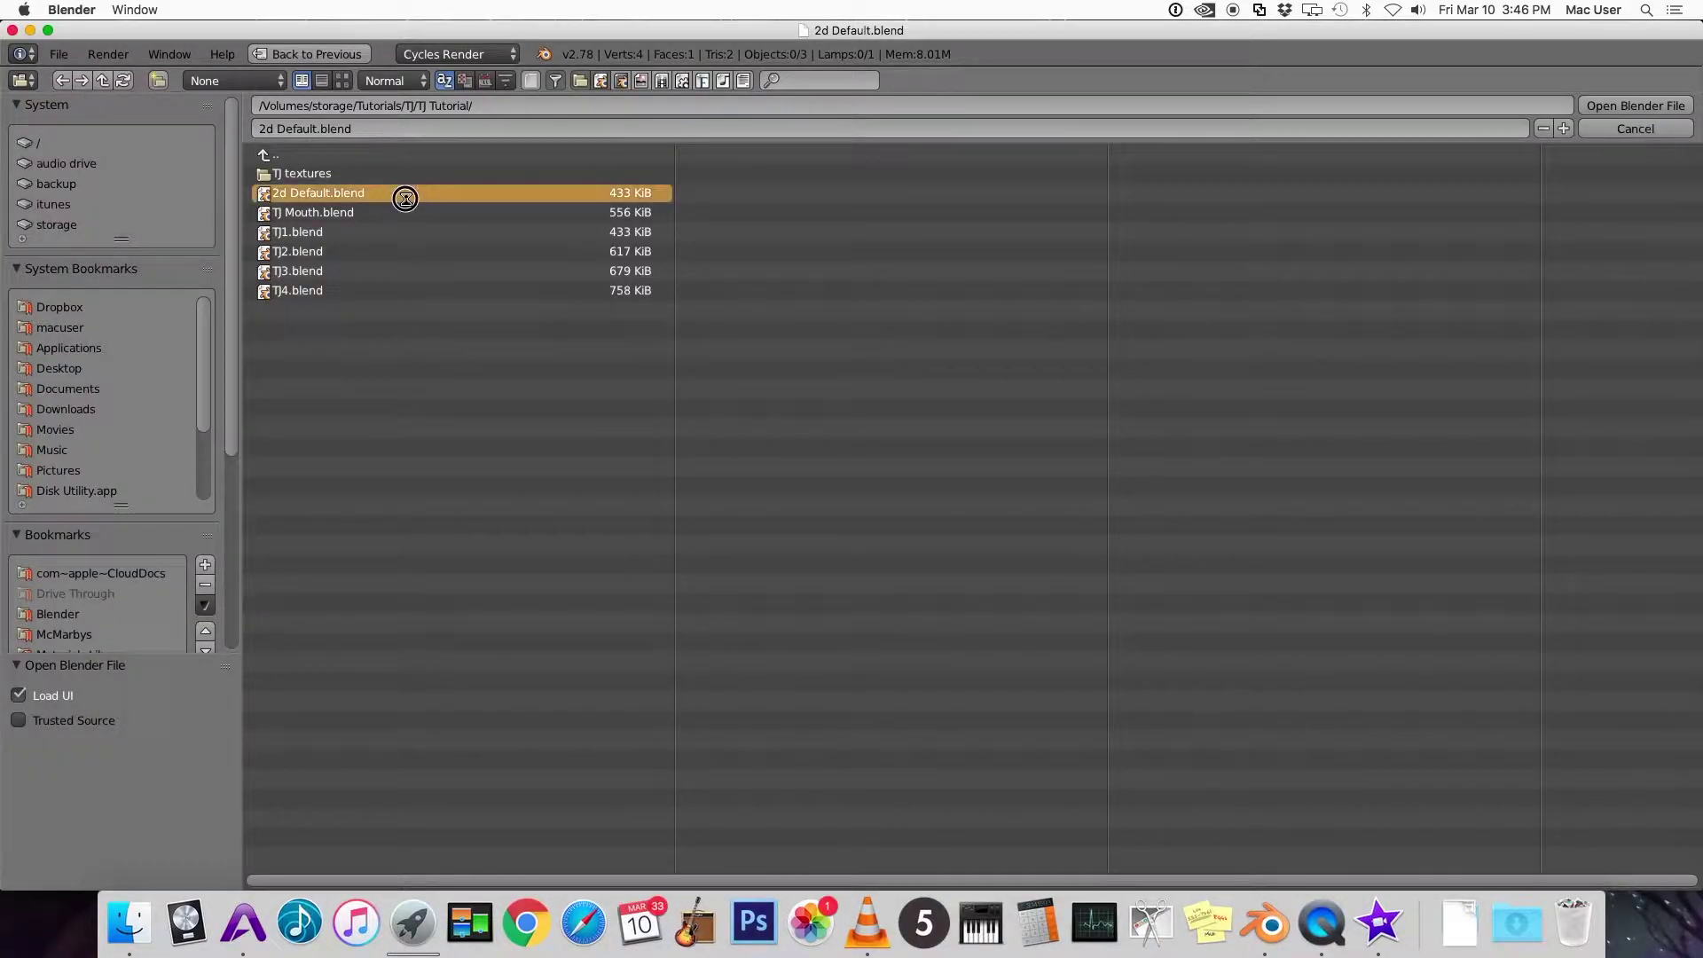
{"action": "left_click", "coordinate": [59, 56]}
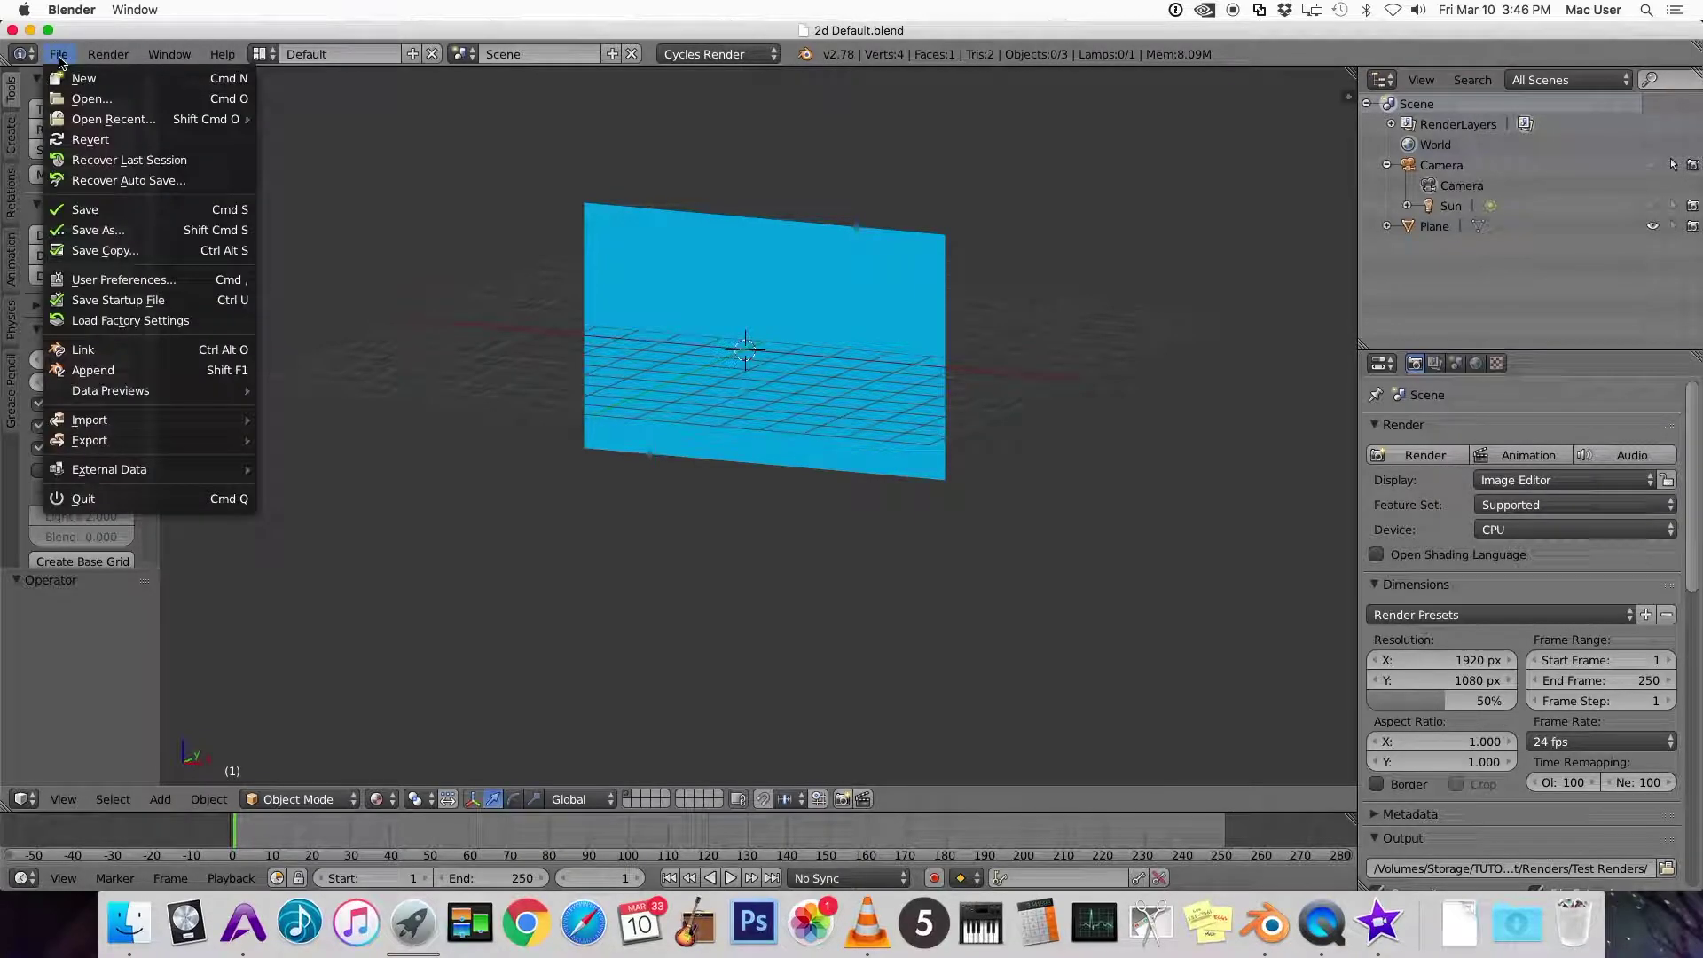
{"action": "left_click", "coordinate": [131, 232]}
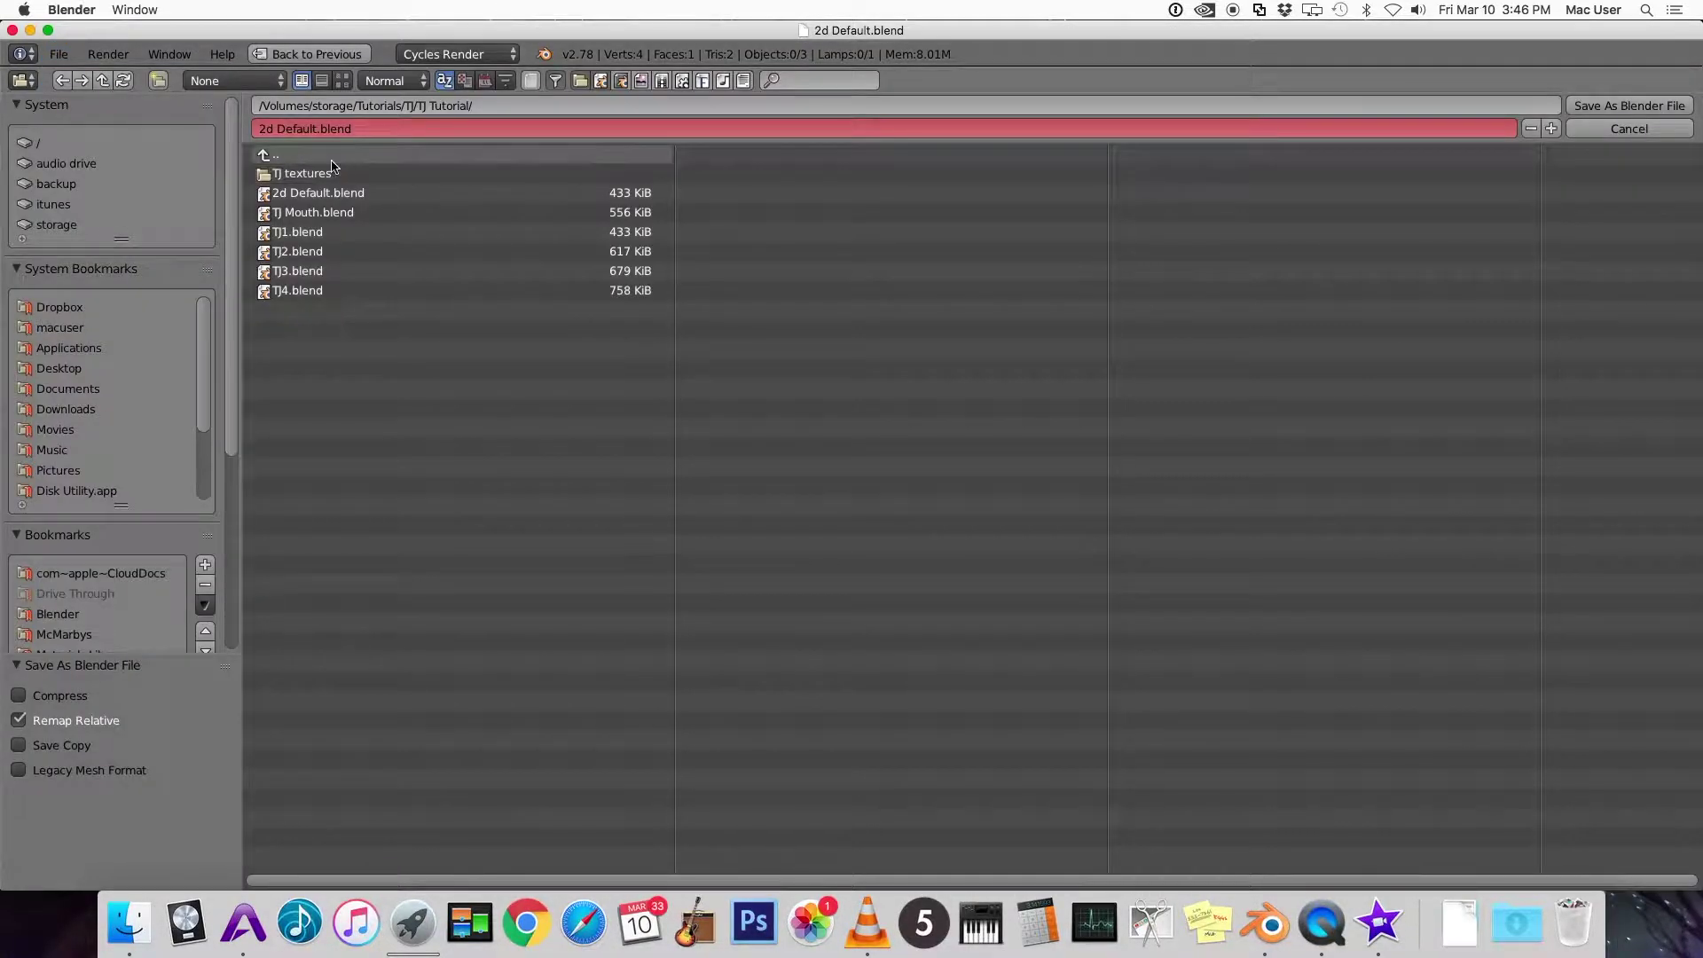
{"action": "left_click", "coordinate": [373, 132]}
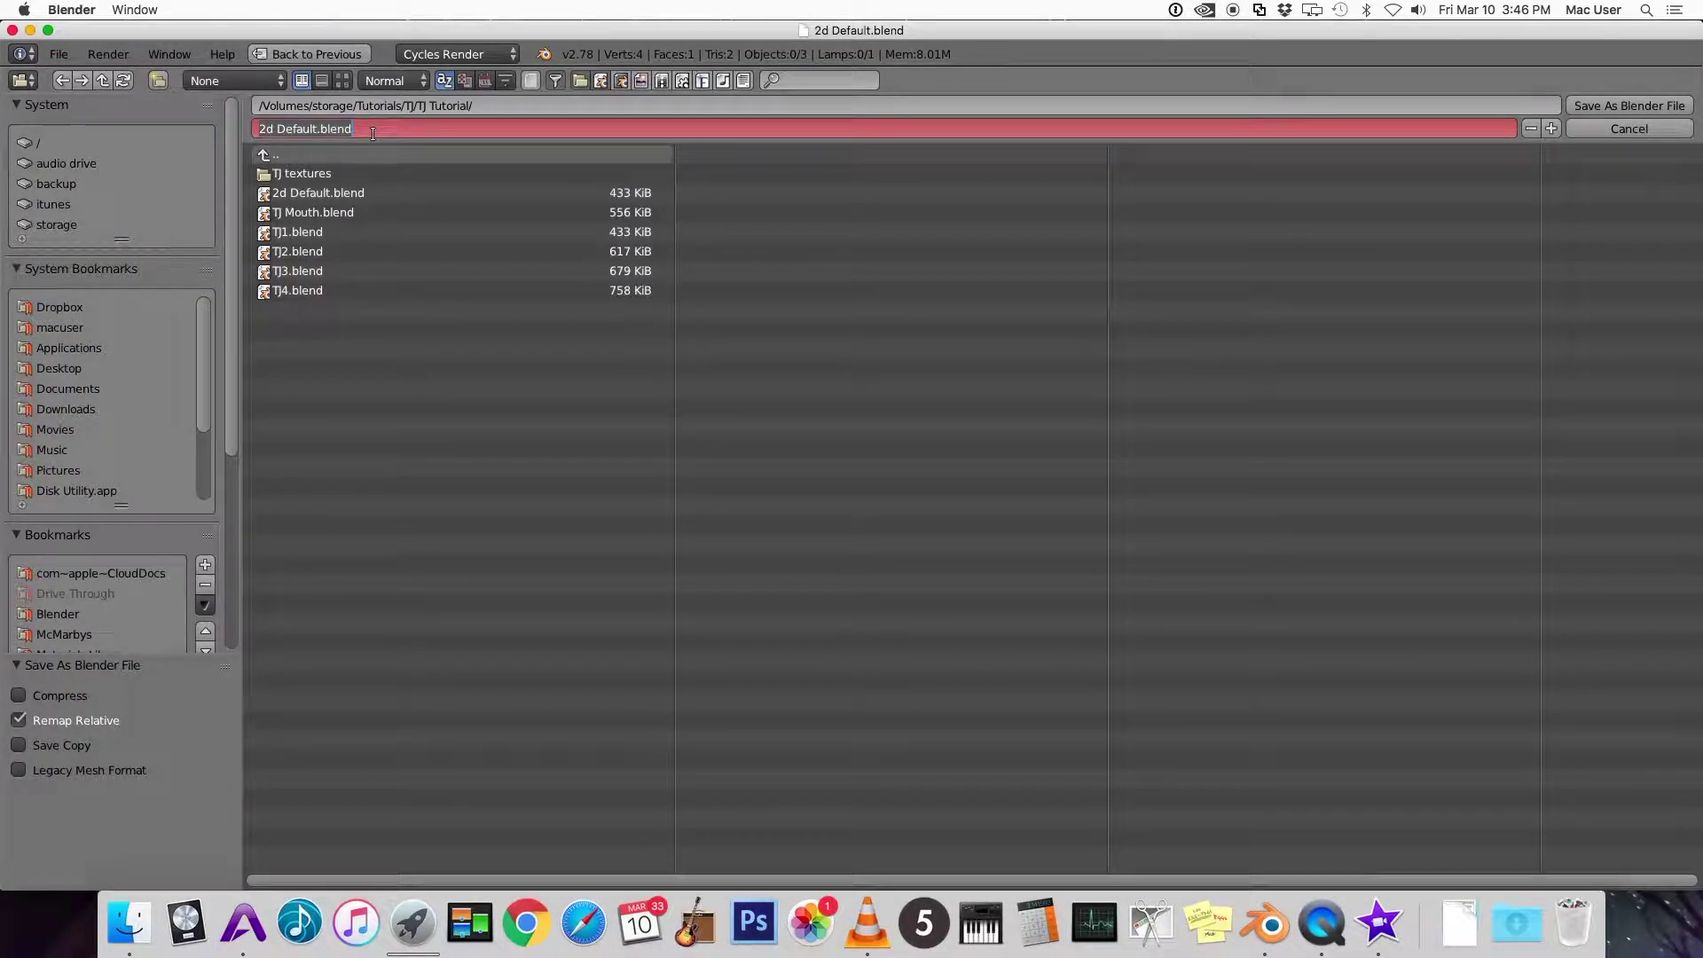
{"action": "type", "text": "TJ Eyes"}
{"action": "key", "text": "Return"}
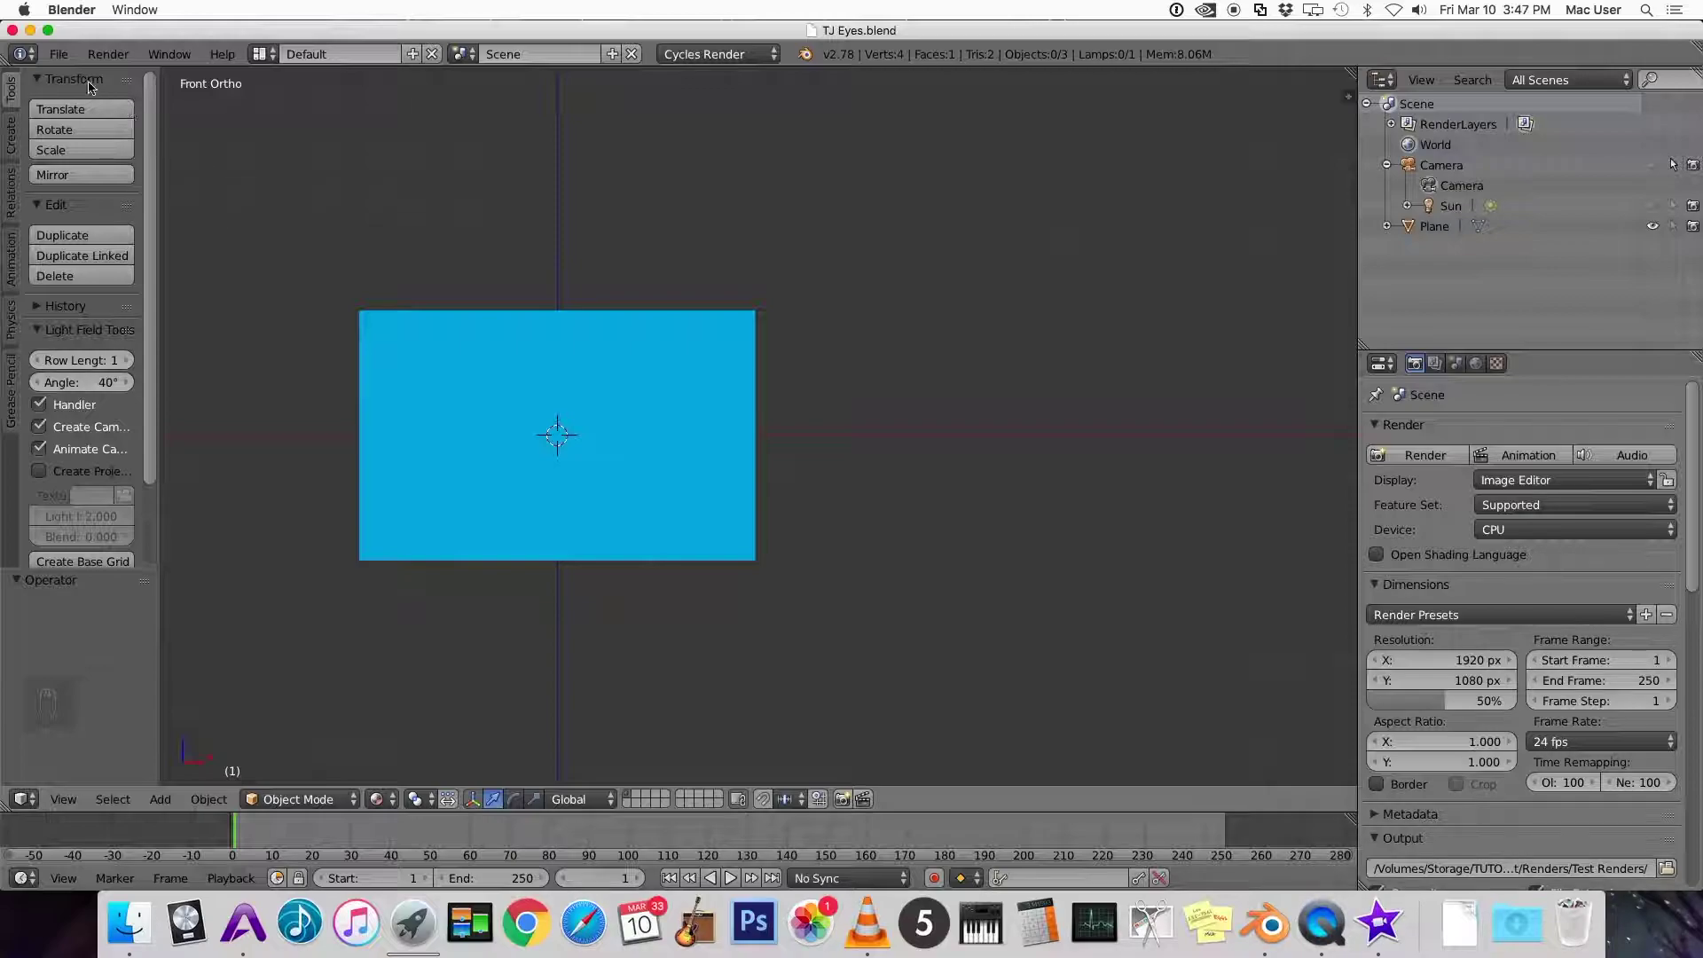
Open the Images as Planes importer on the TJ textures folder in thumbnail view
{"action": "left_click", "coordinate": [61, 55]}
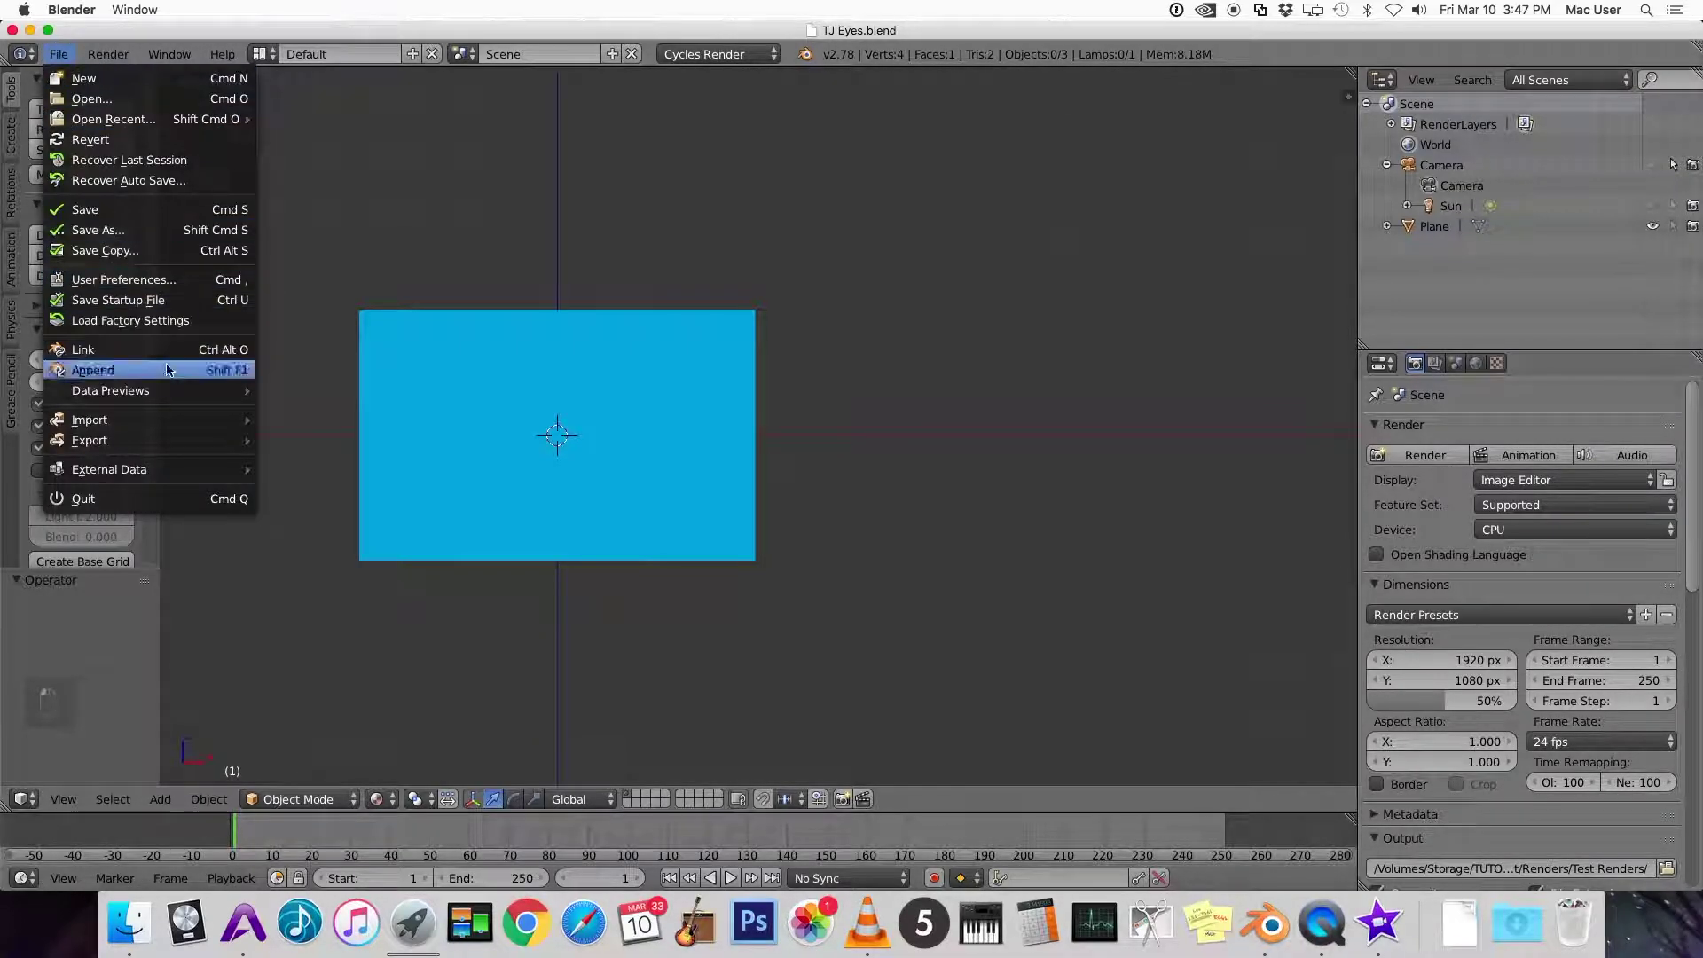
{"action": "mouse_move", "coordinate": [90, 420]}
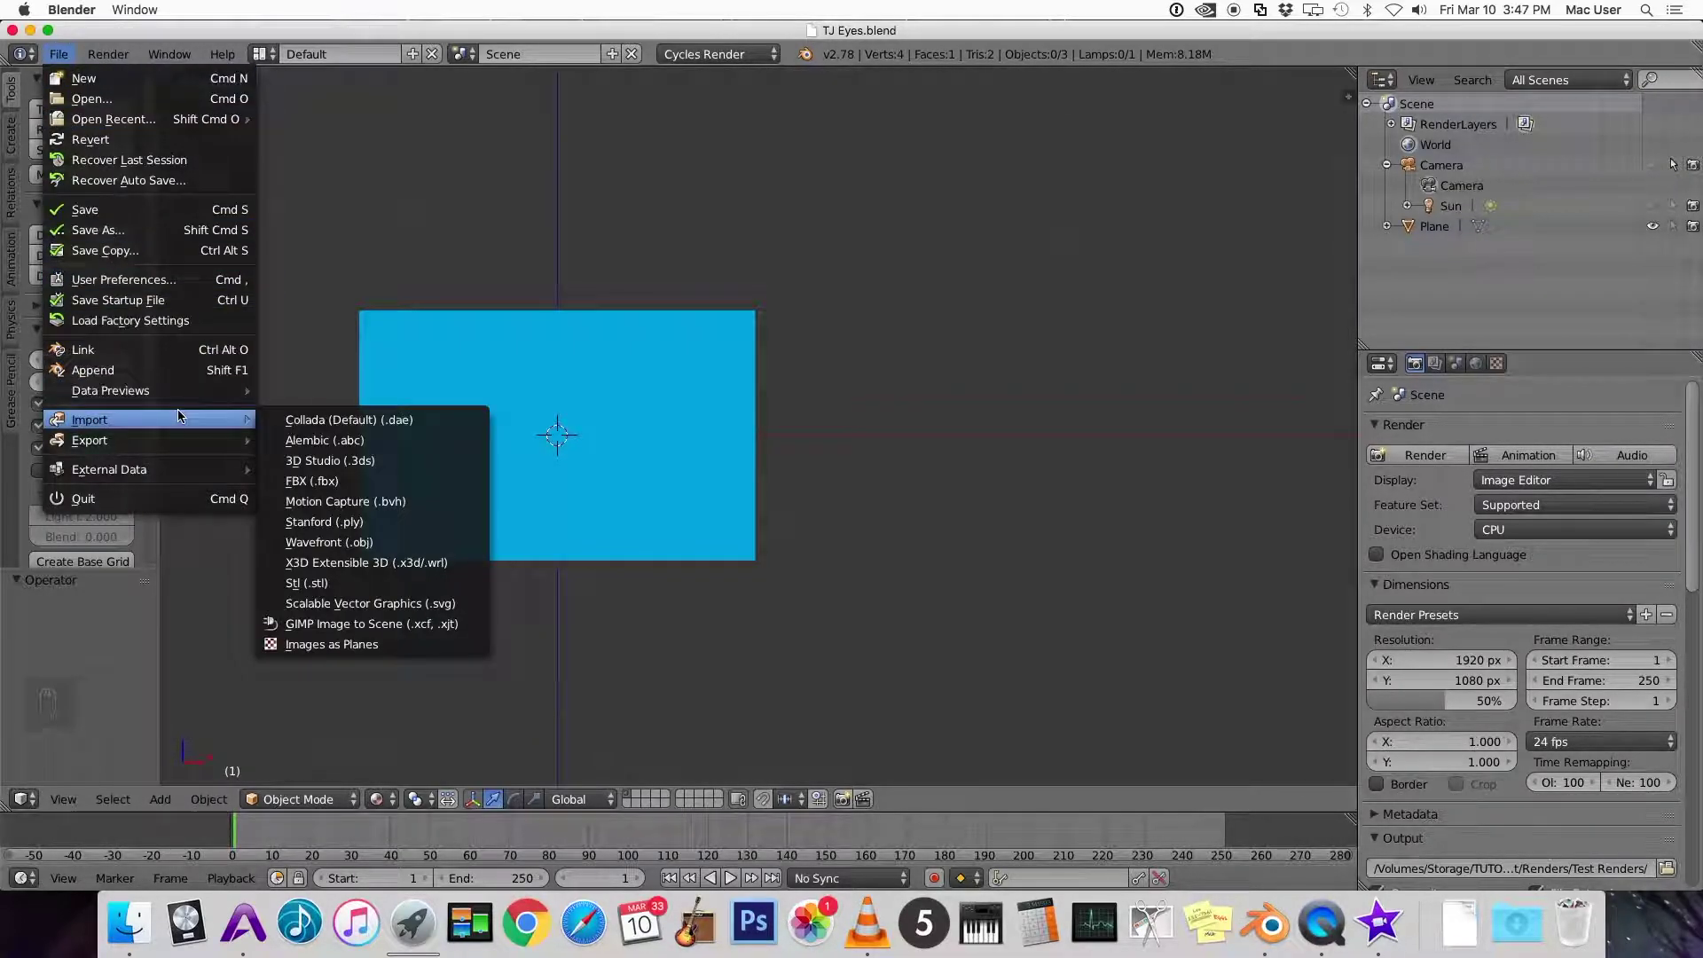
{"action": "left_click", "coordinate": [435, 645]}
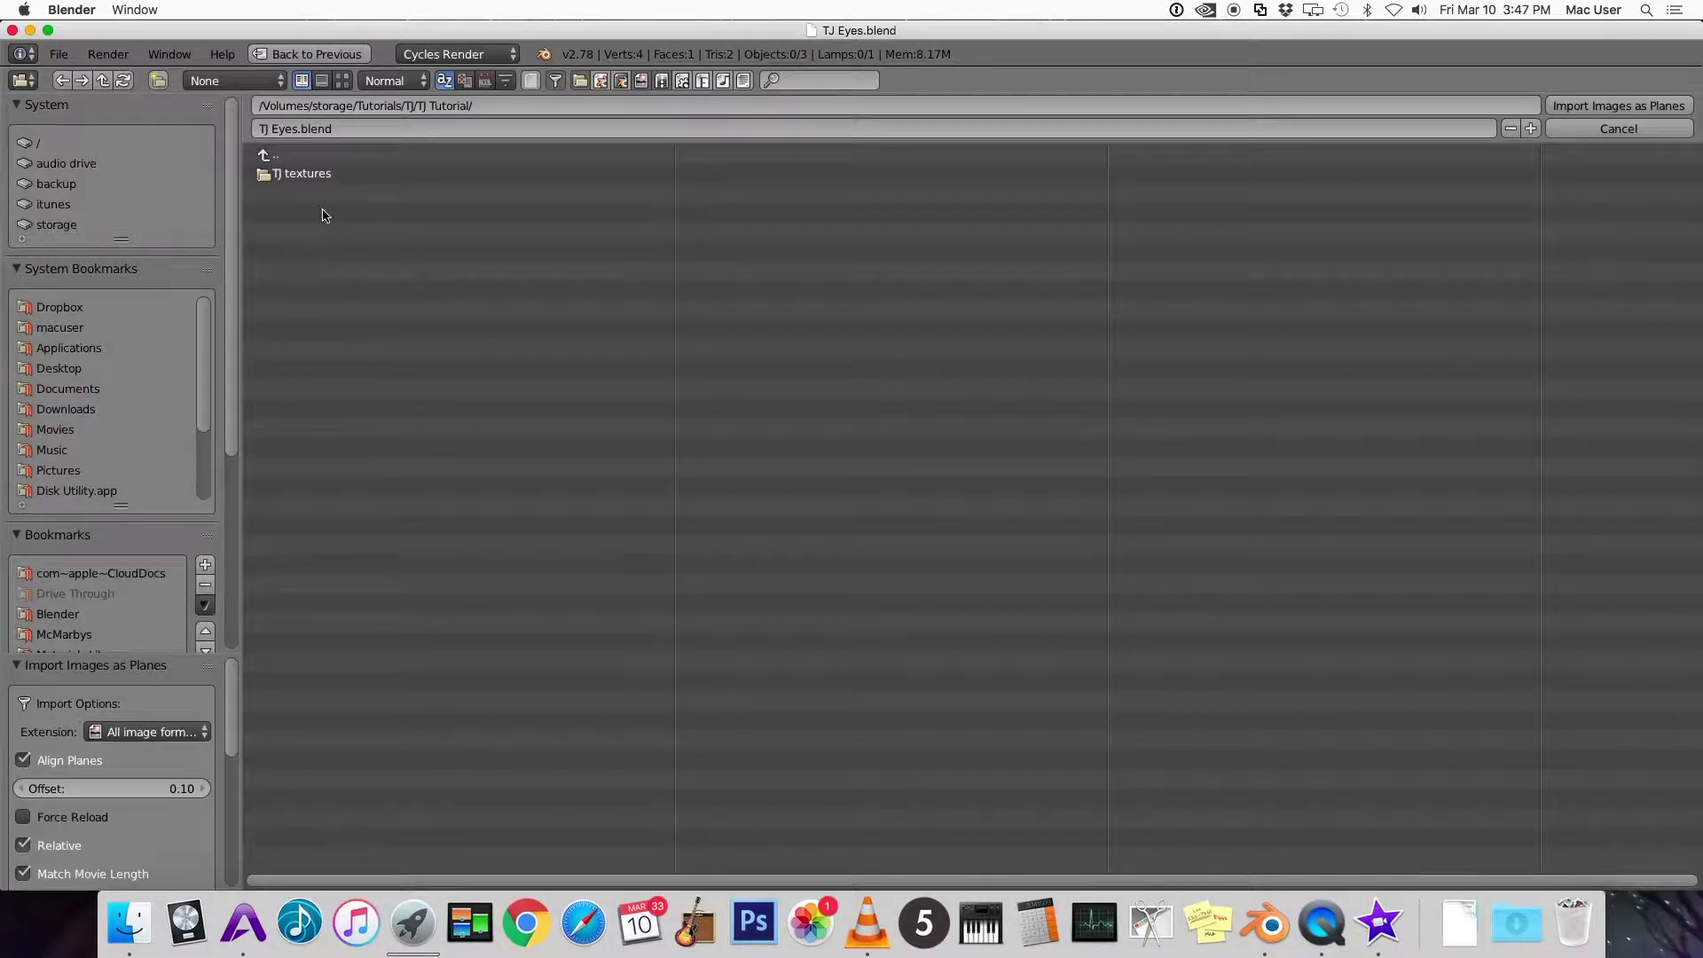
{"action": "left_click", "coordinate": [318, 177]}
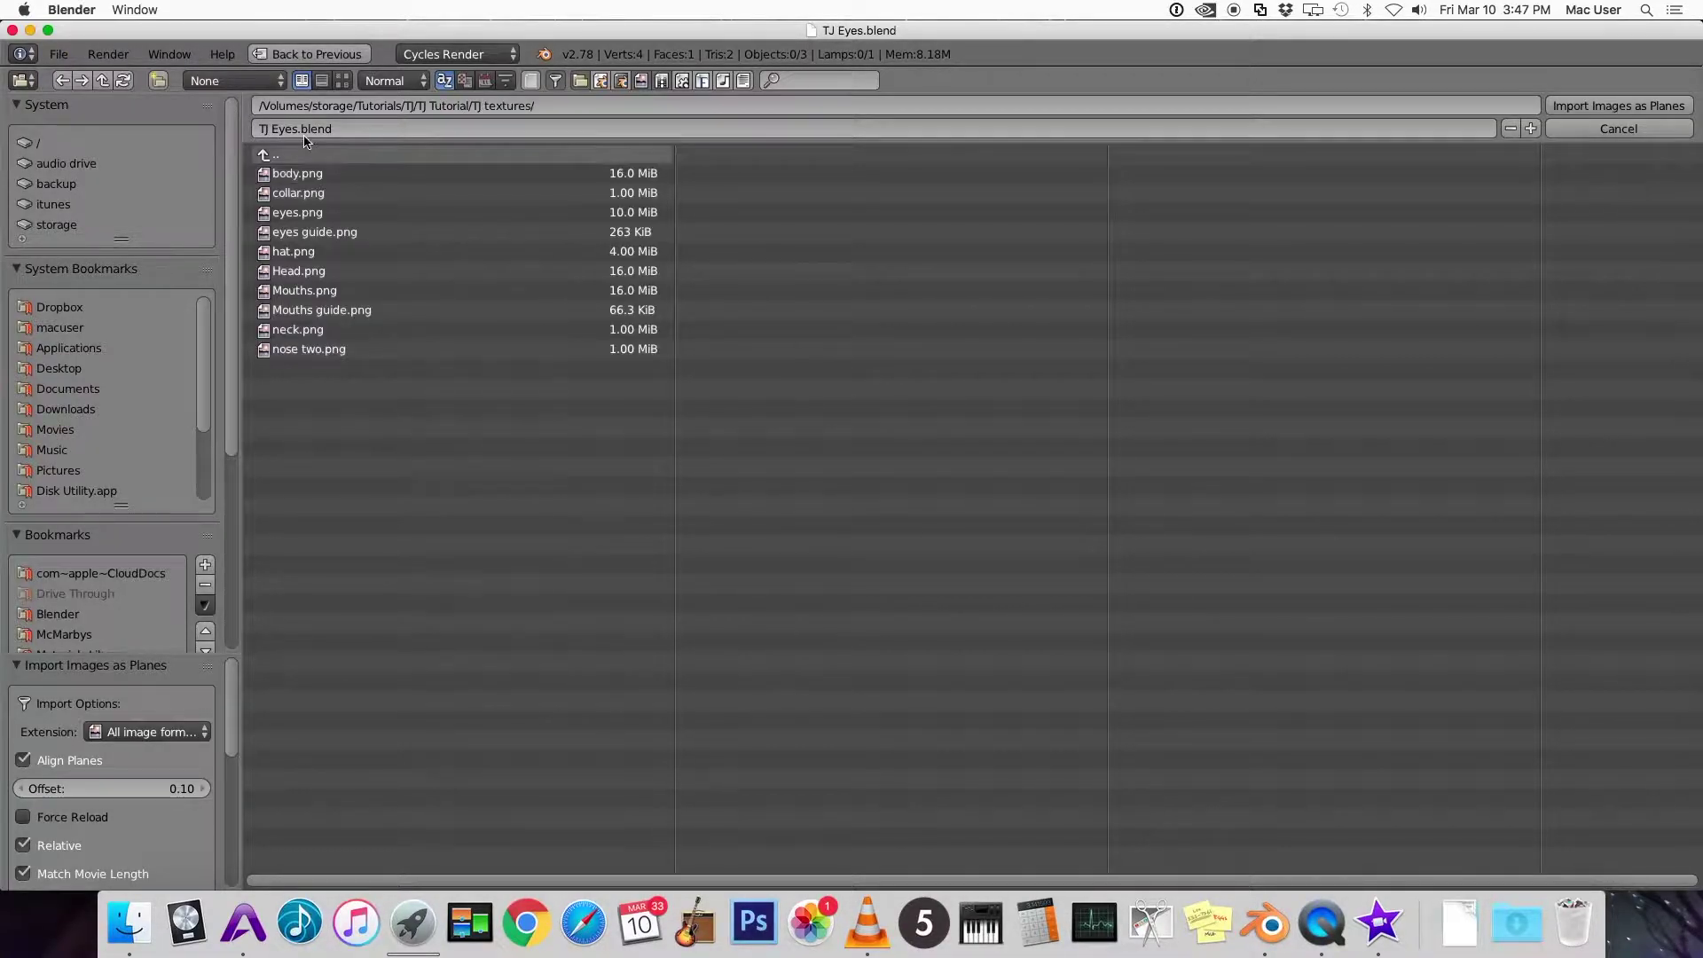
{"action": "left_click", "coordinate": [344, 81]}
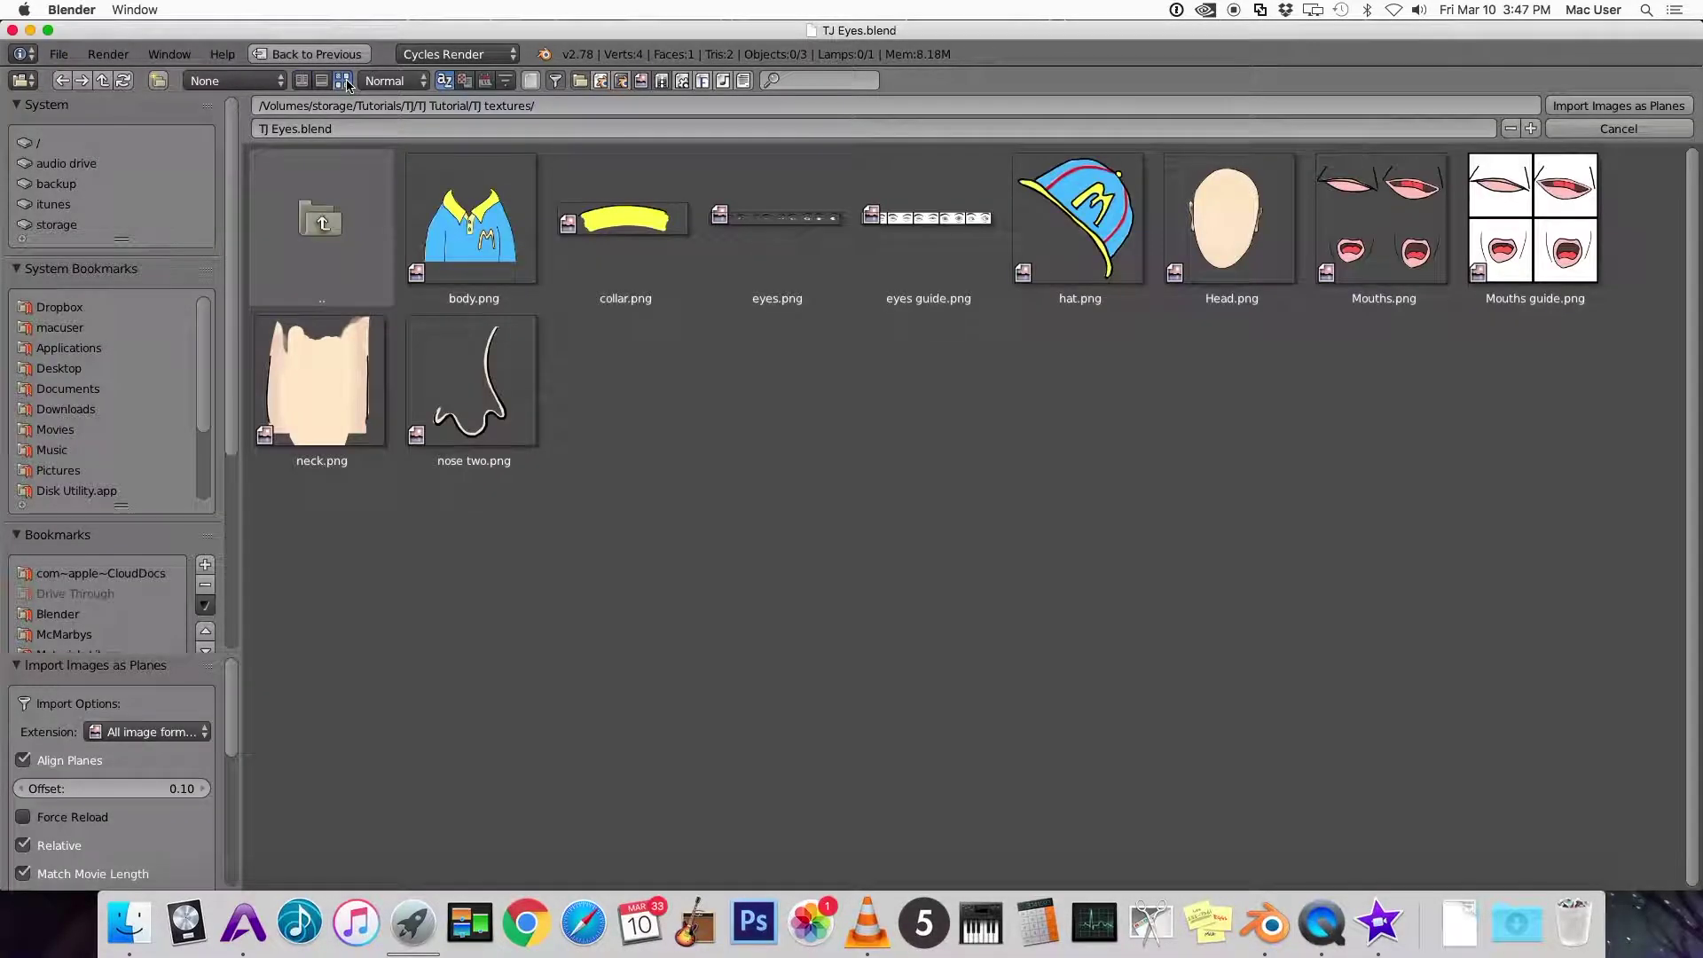
Import eyes.png and eyes guide.png as planes with Use Alpha enabled
{"action": "left_click", "coordinate": [777, 248]}
{"action": "left_click", "coordinate": [934, 261], "text": "shift"}
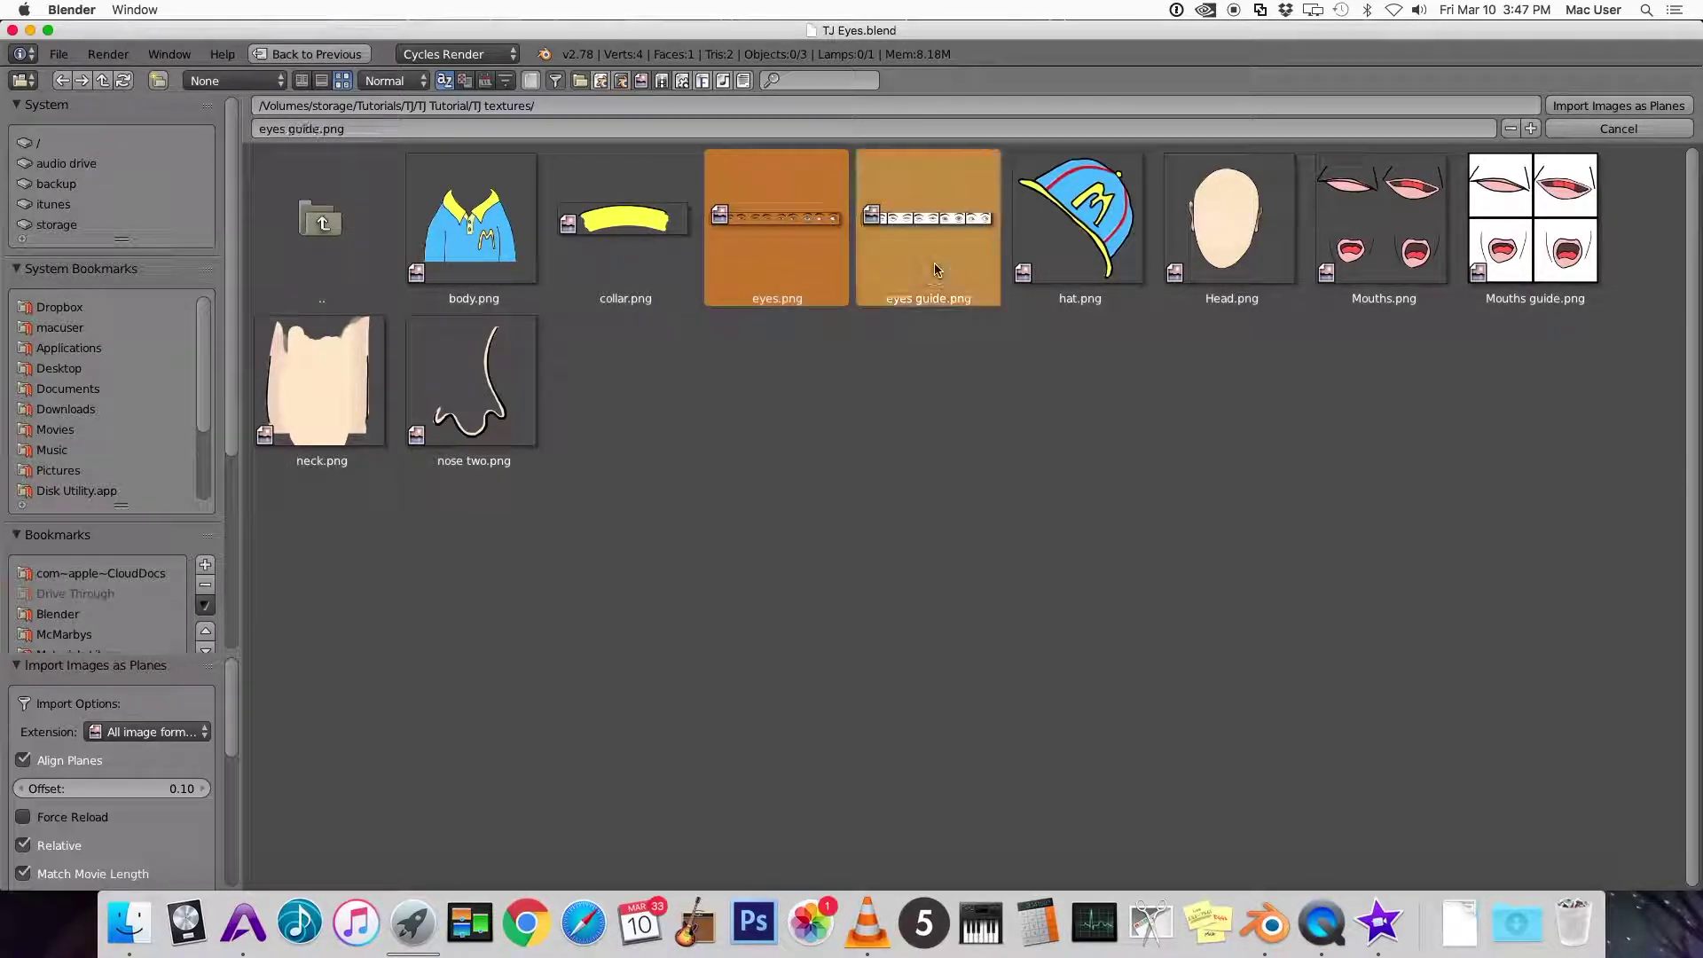
{"action": "scroll", "coordinate": [114, 774], "scroll_direction": "down", "scroll_amount": 4}
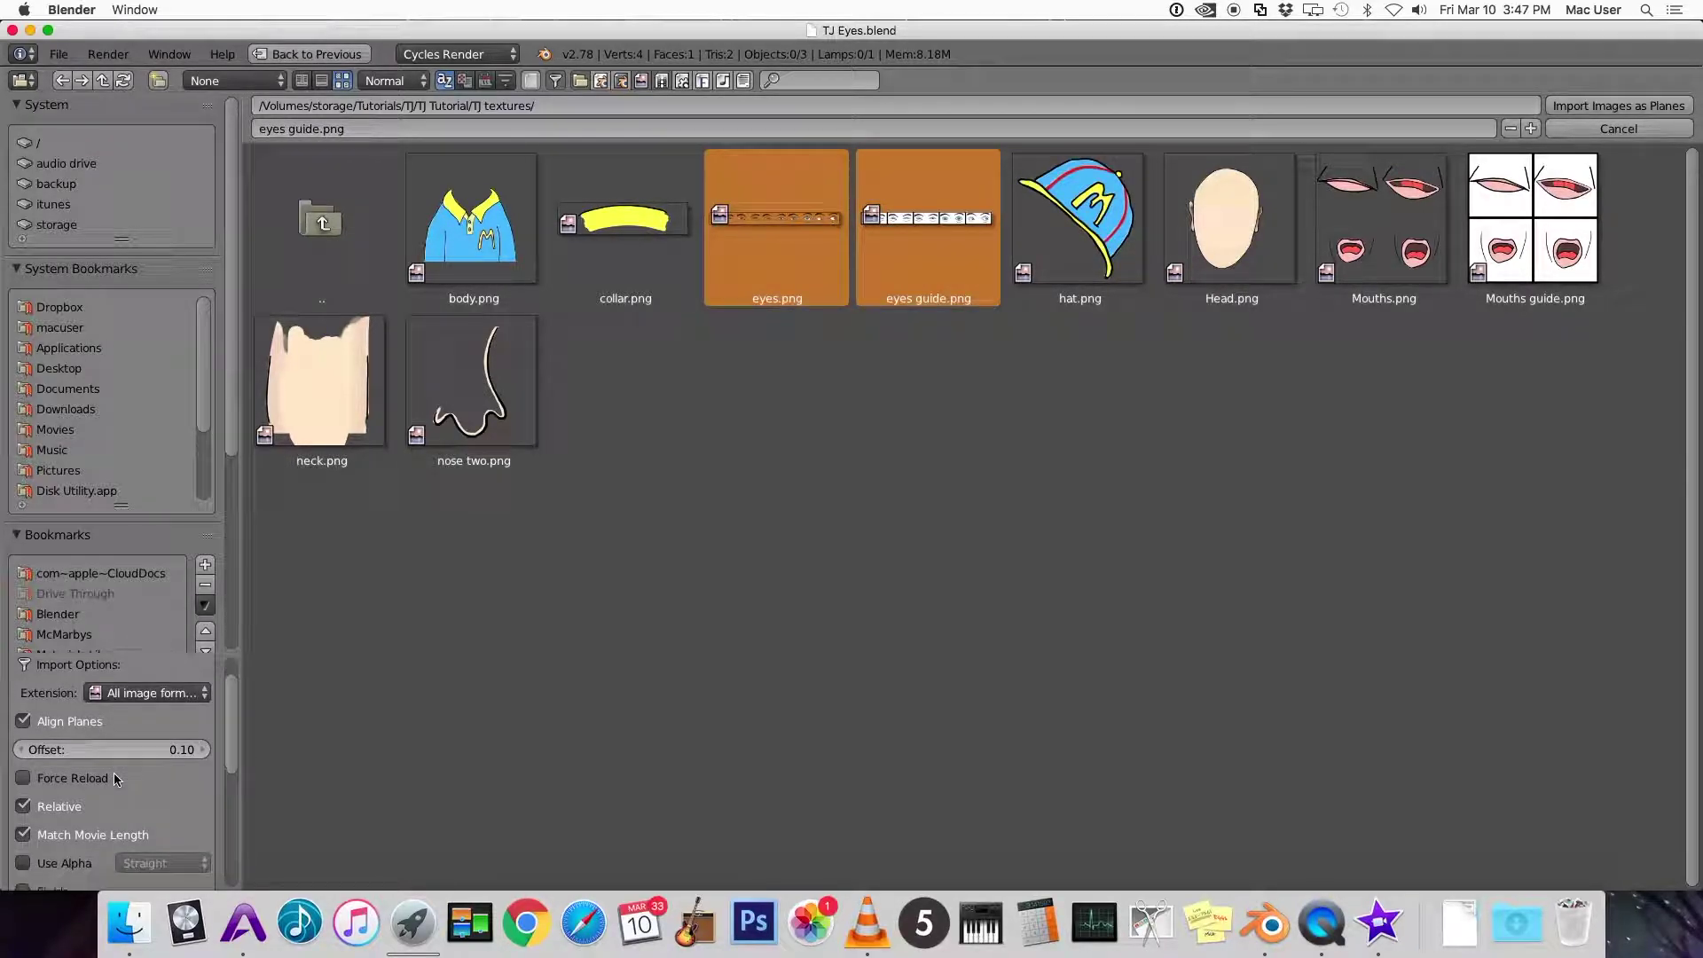
{"action": "left_click", "coordinate": [78, 787]}
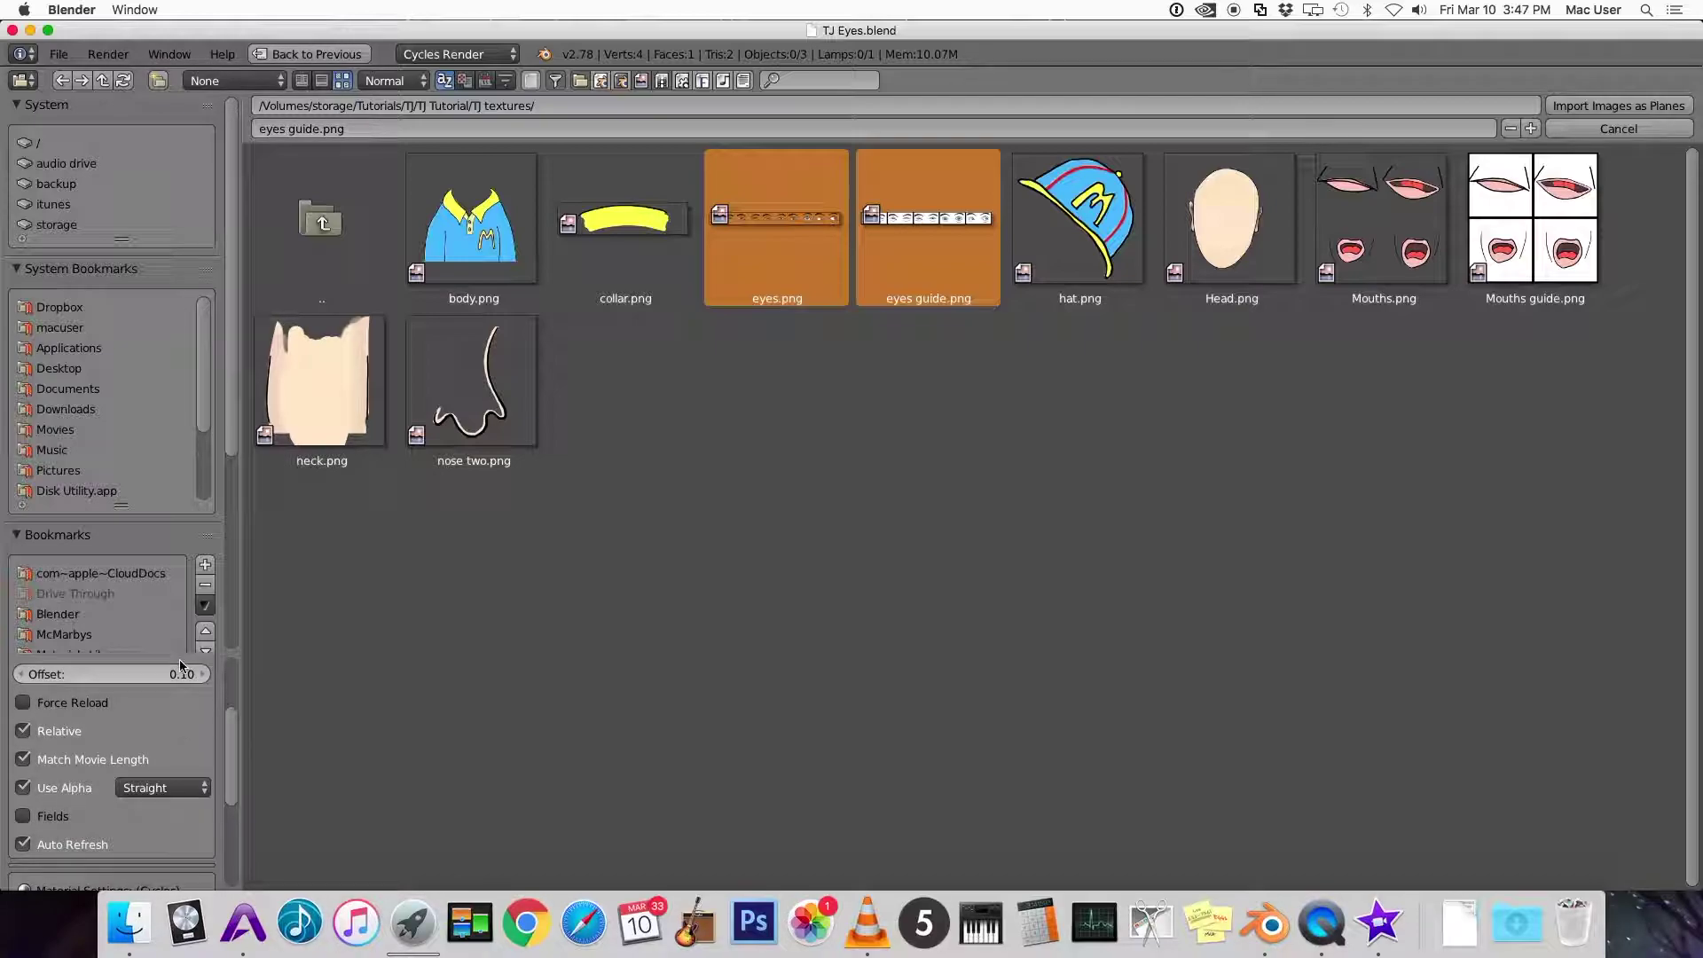
{"action": "mouse_move", "coordinate": [177, 656]}
{"action": "left_mouse_down"}
{"action": "mouse_move", "coordinate": [171, 610]}
{"action": "mouse_move", "coordinate": [167, 681]}
{"action": "left_mouse_up"}
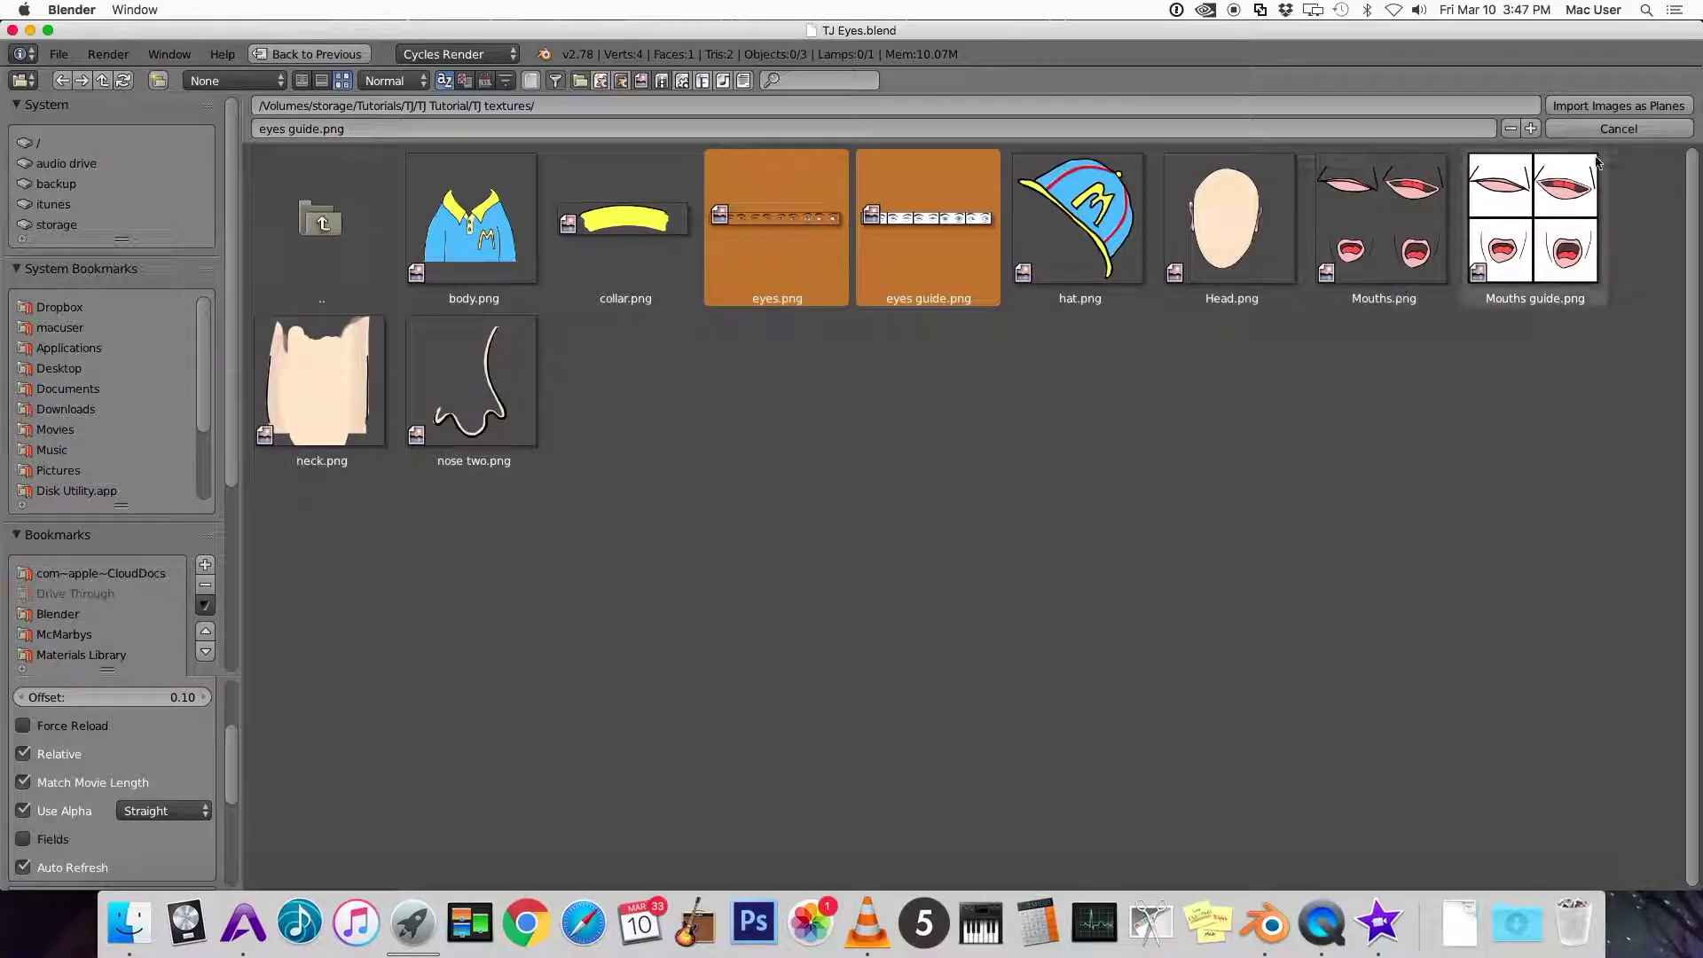
{"action": "key", "text": "Return"}
Rotate the two image planes 90° about X and apply the rotation
{"action": "key", "text": "r"}
{"action": "key", "text": "x"}
{"action": "key", "text": "9"}
{"action": "key", "text": "0"}
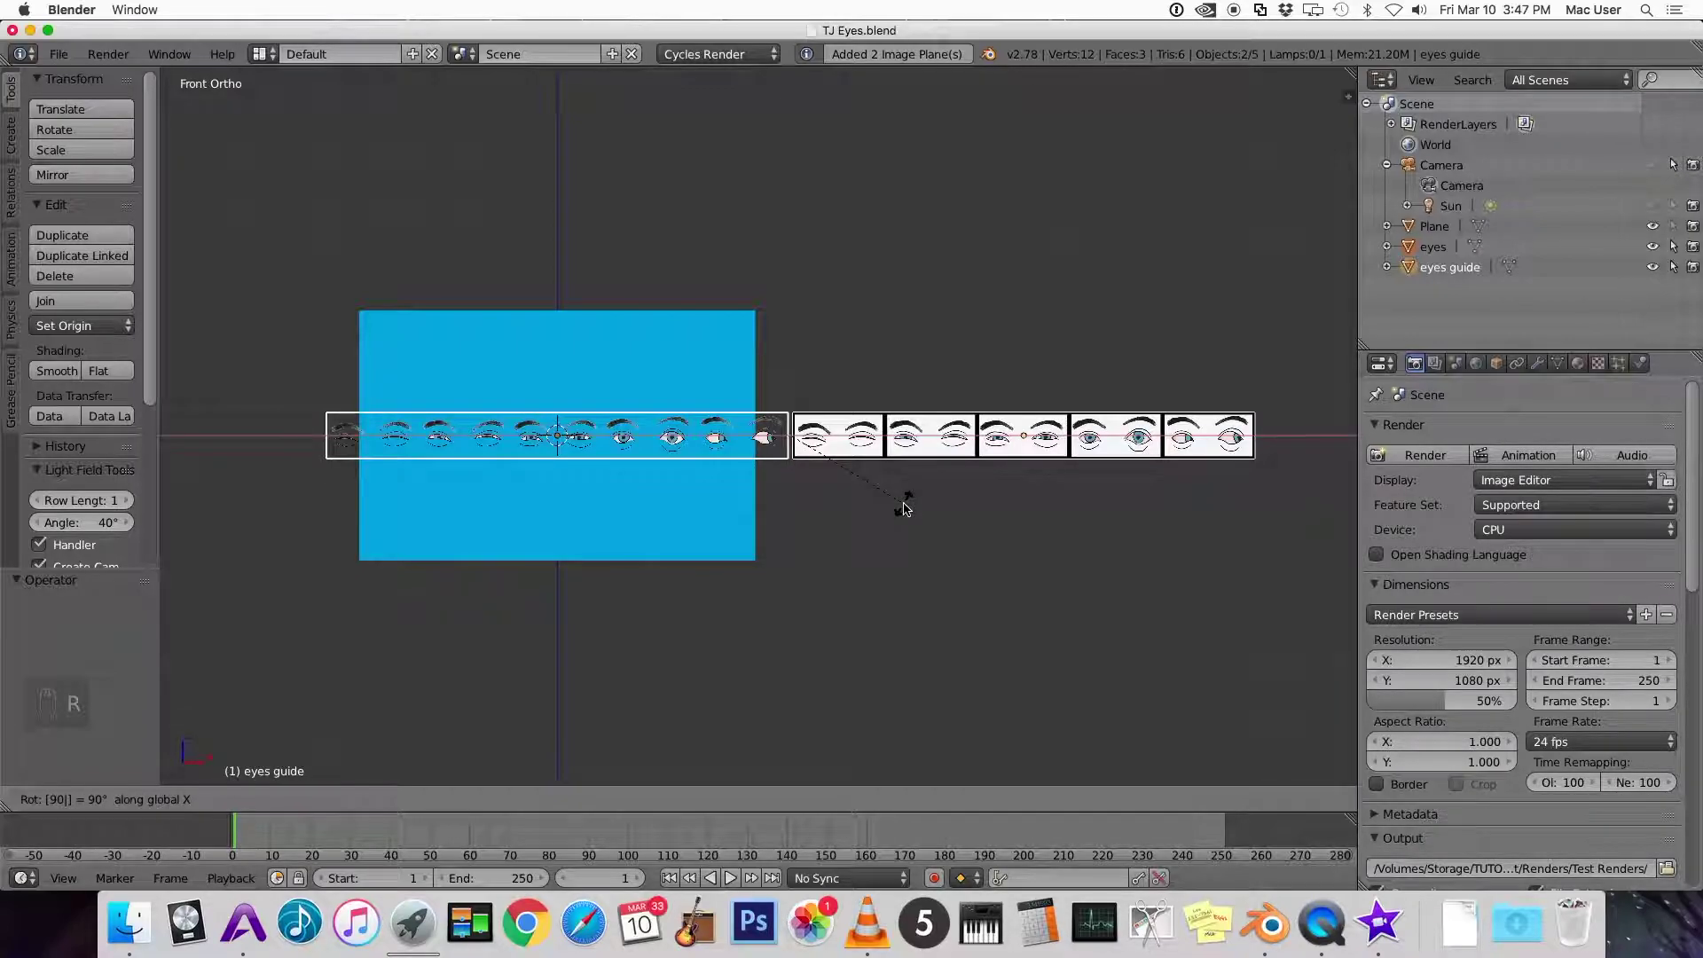
{"action": "key", "text": "Return"}
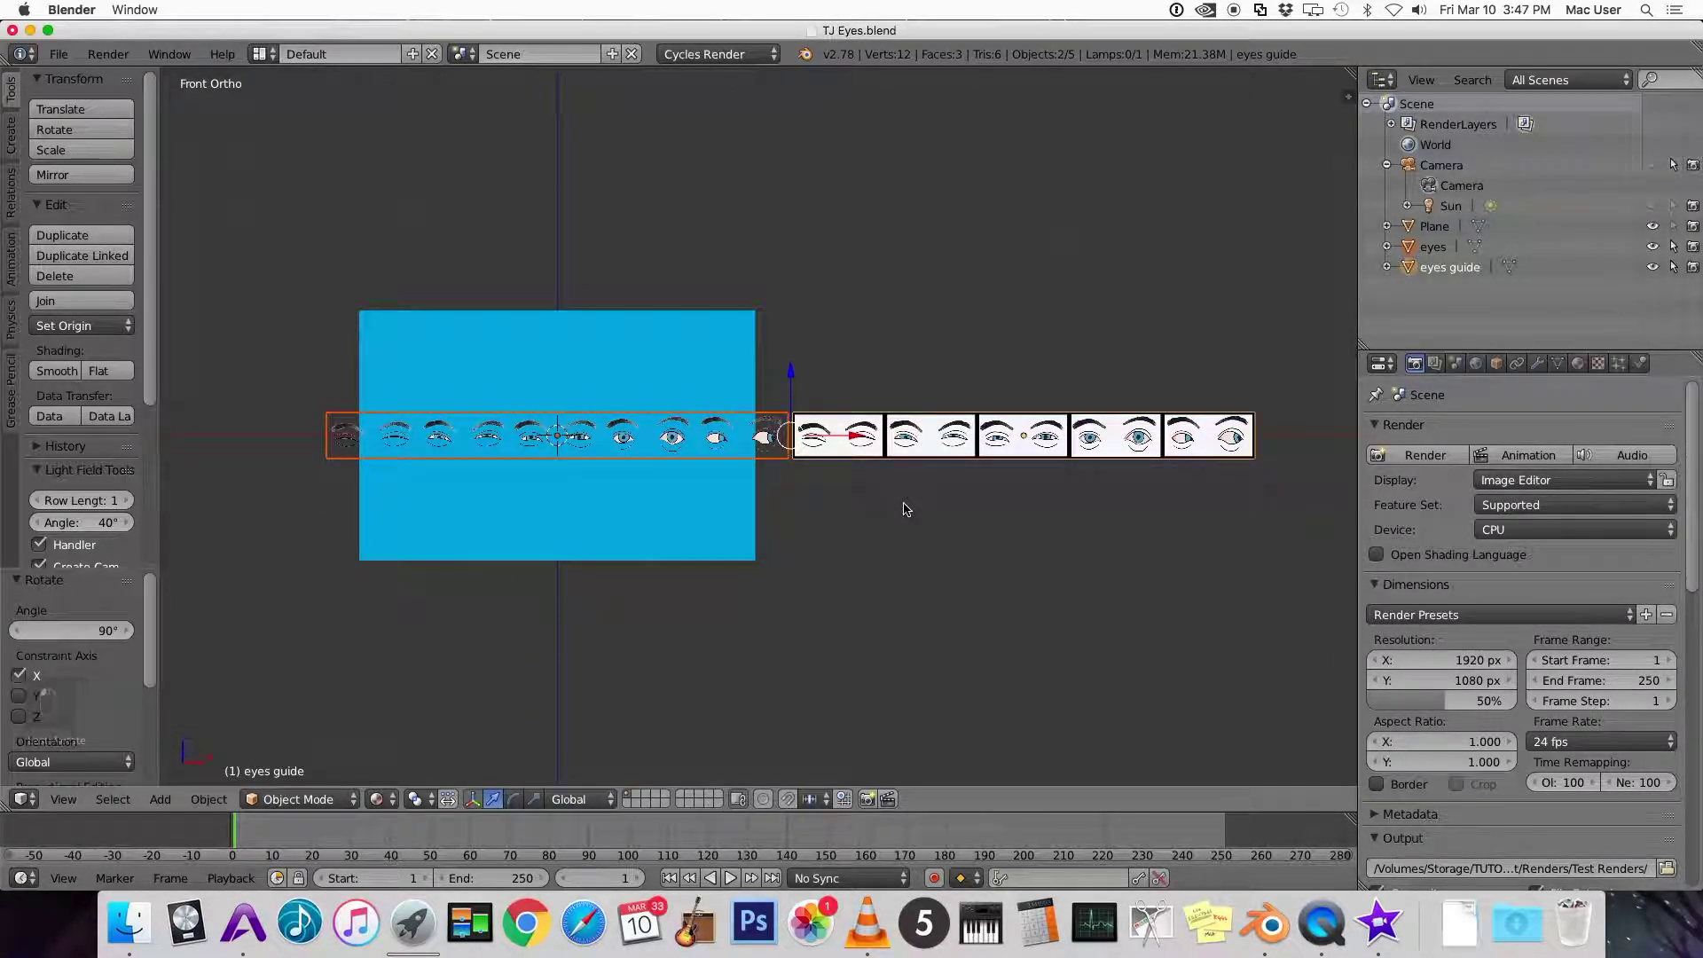
{"action": "key", "text": "ctrl+a"}
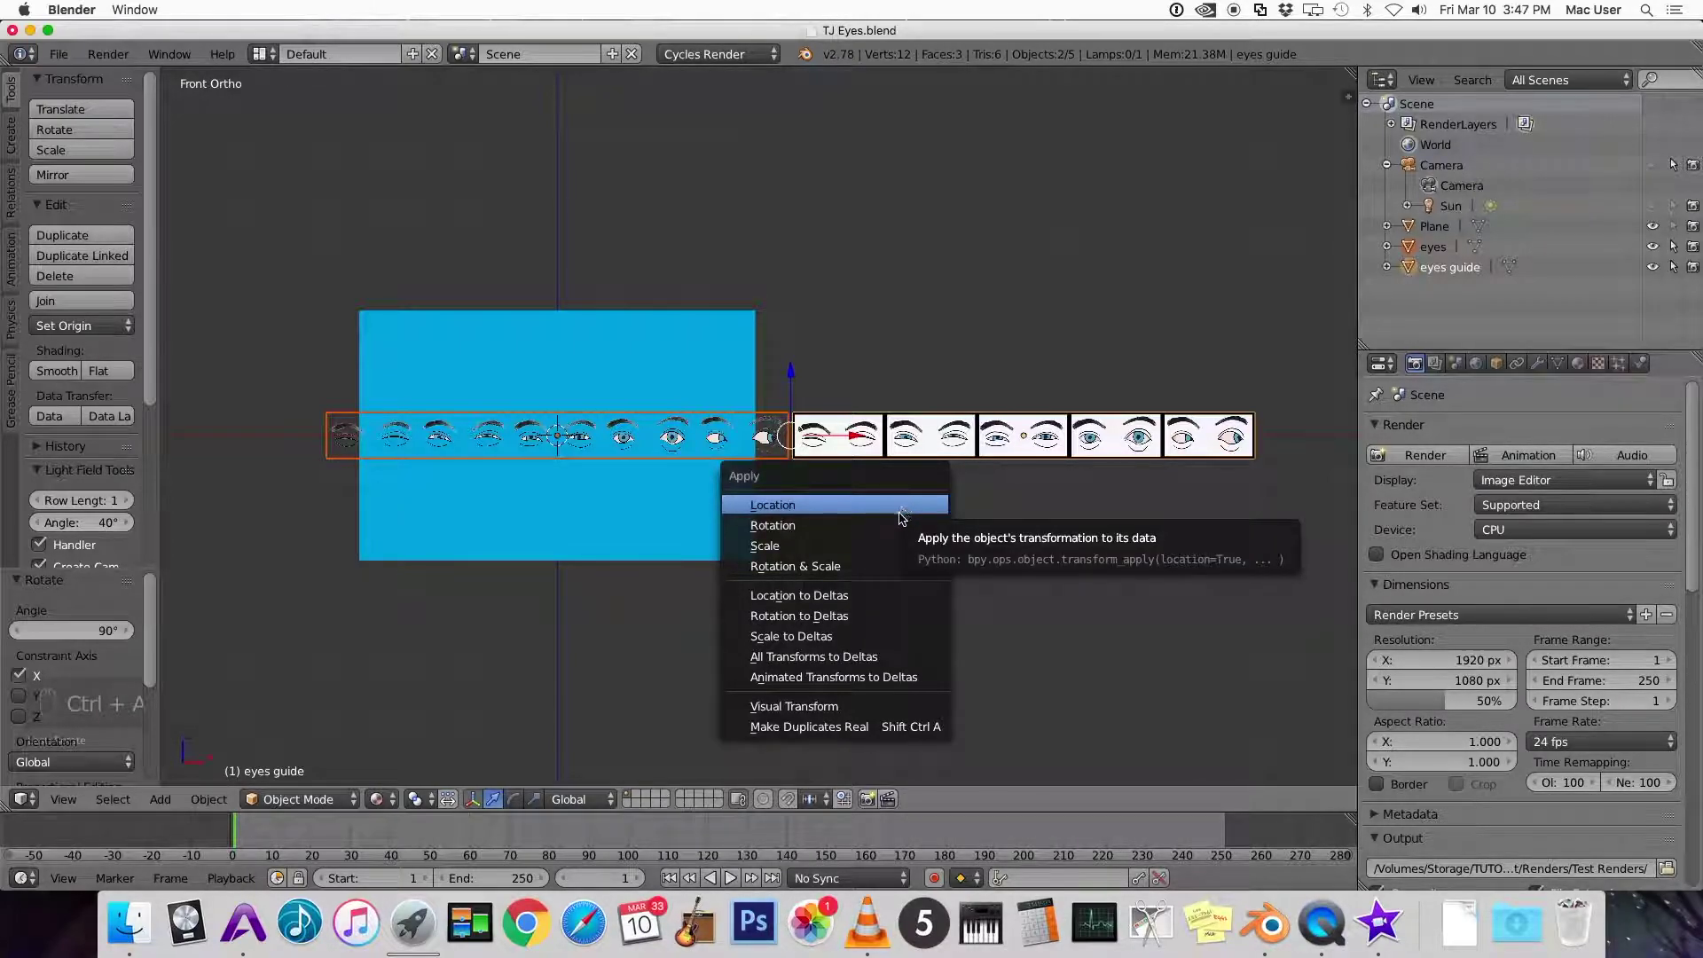
{"action": "left_click", "coordinate": [894, 523]}
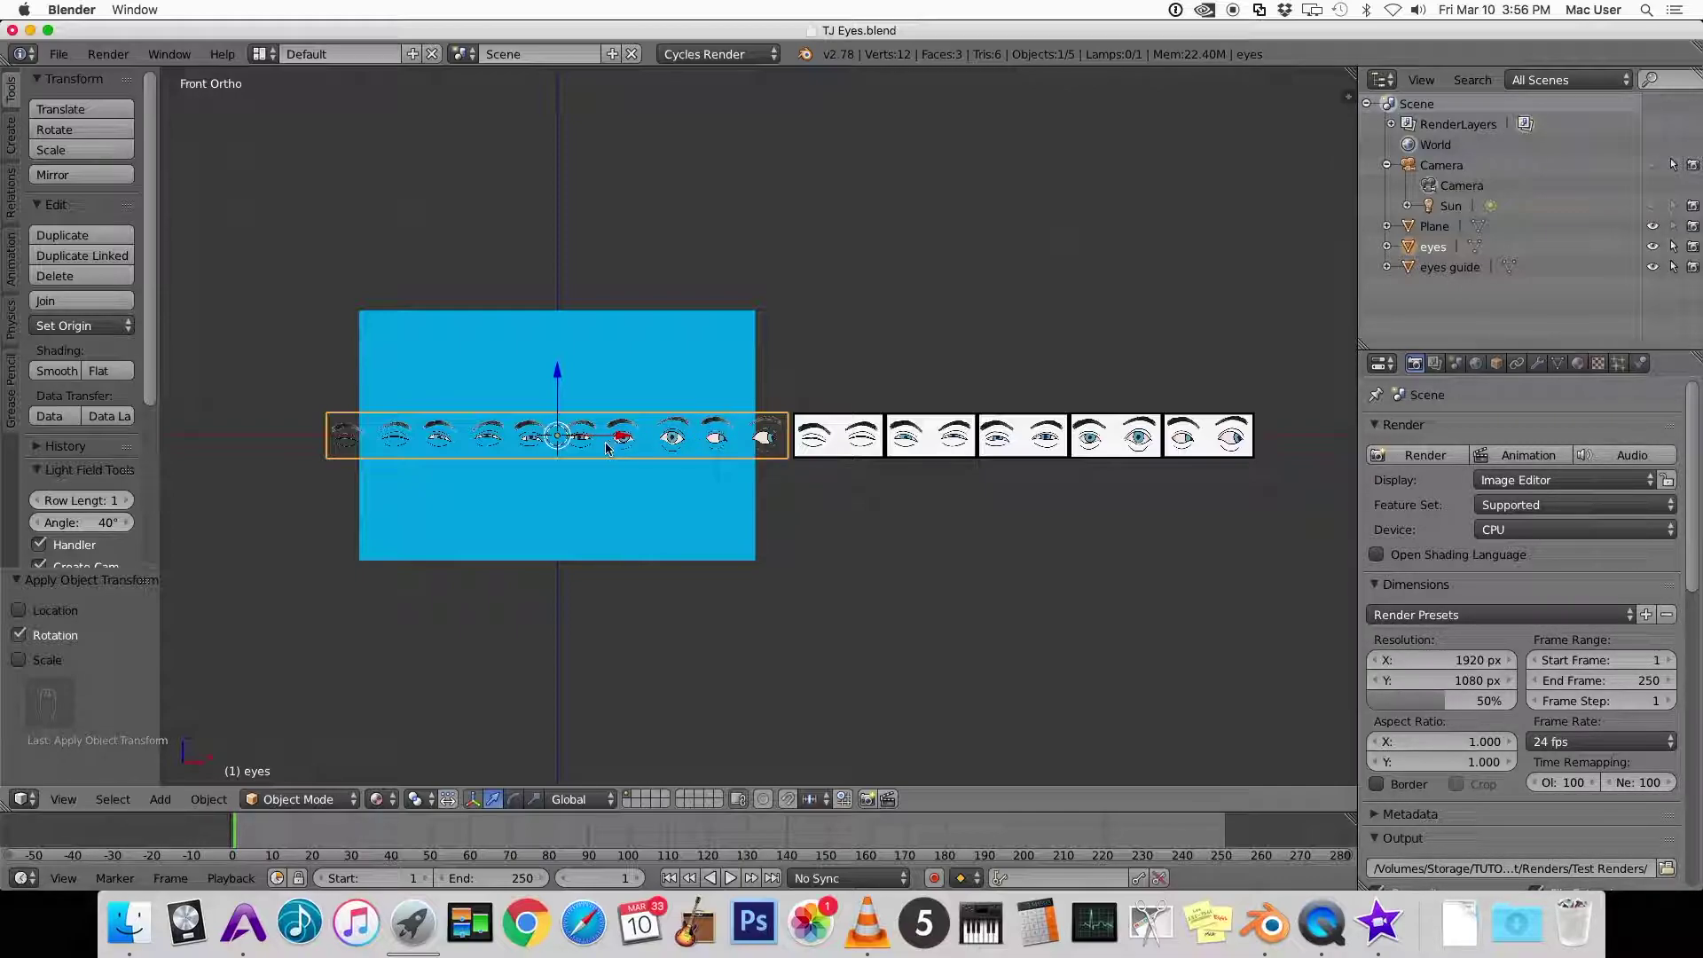
Select the eyes guide strip and zoom in on the planes
{"action": "right_click", "coordinate": [907, 433]}
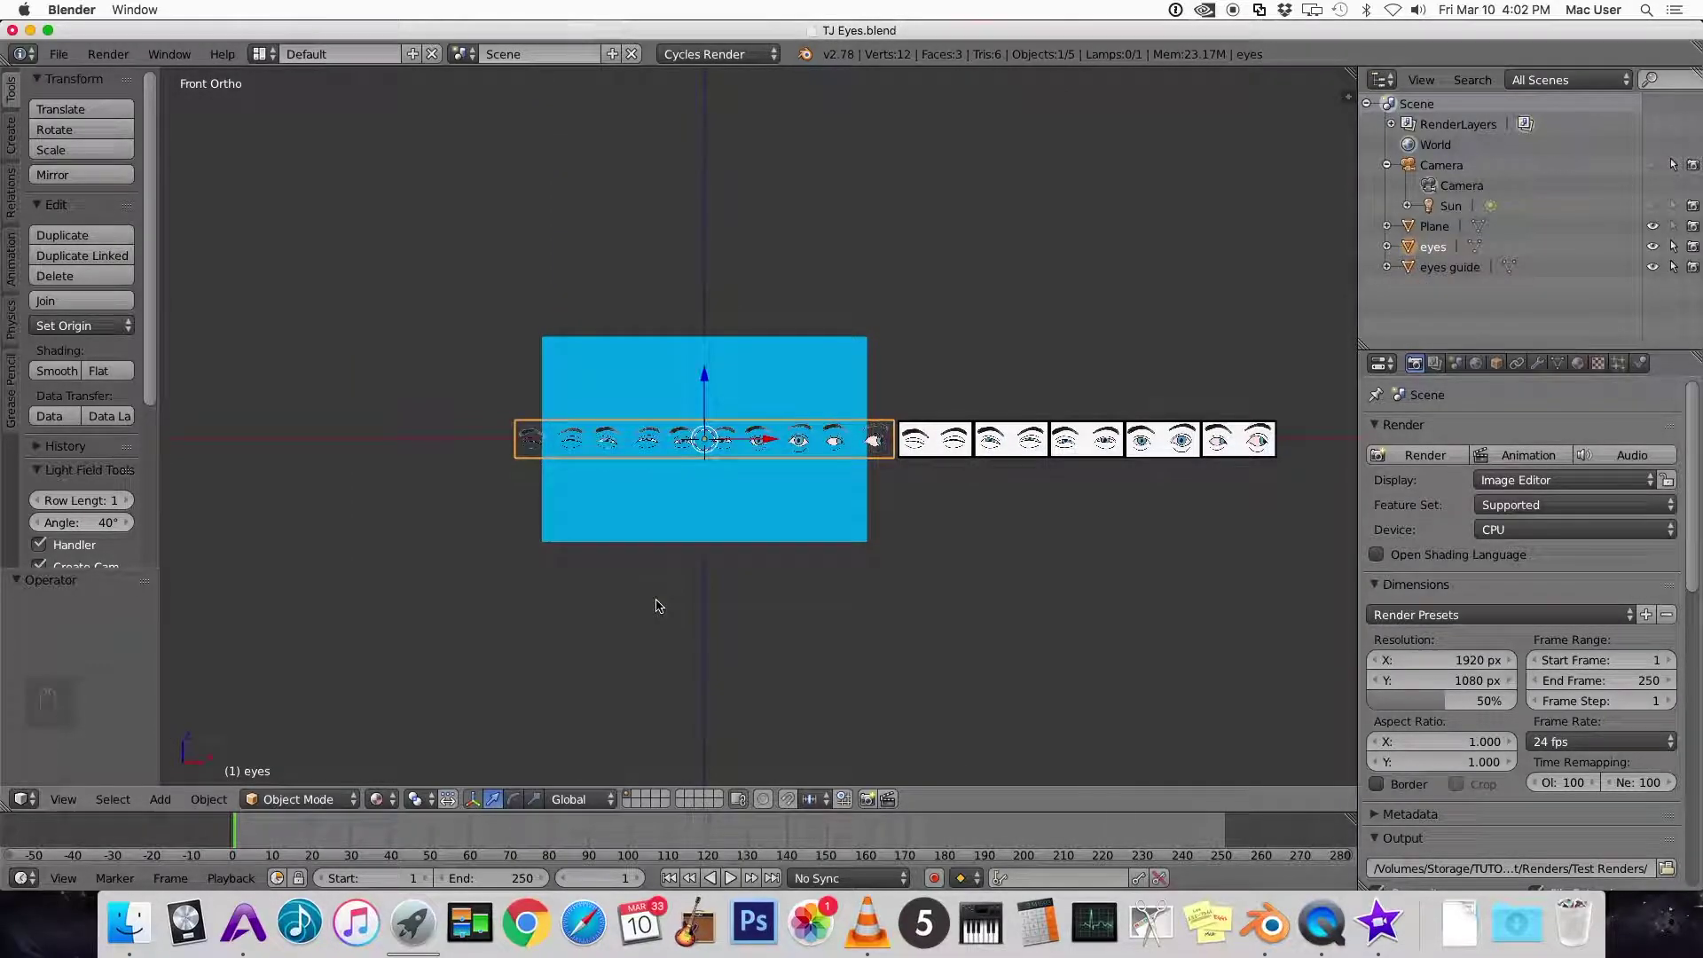
{"action": "scroll", "coordinate": [657, 606], "scroll_direction": "up", "scroll_amount": 3}
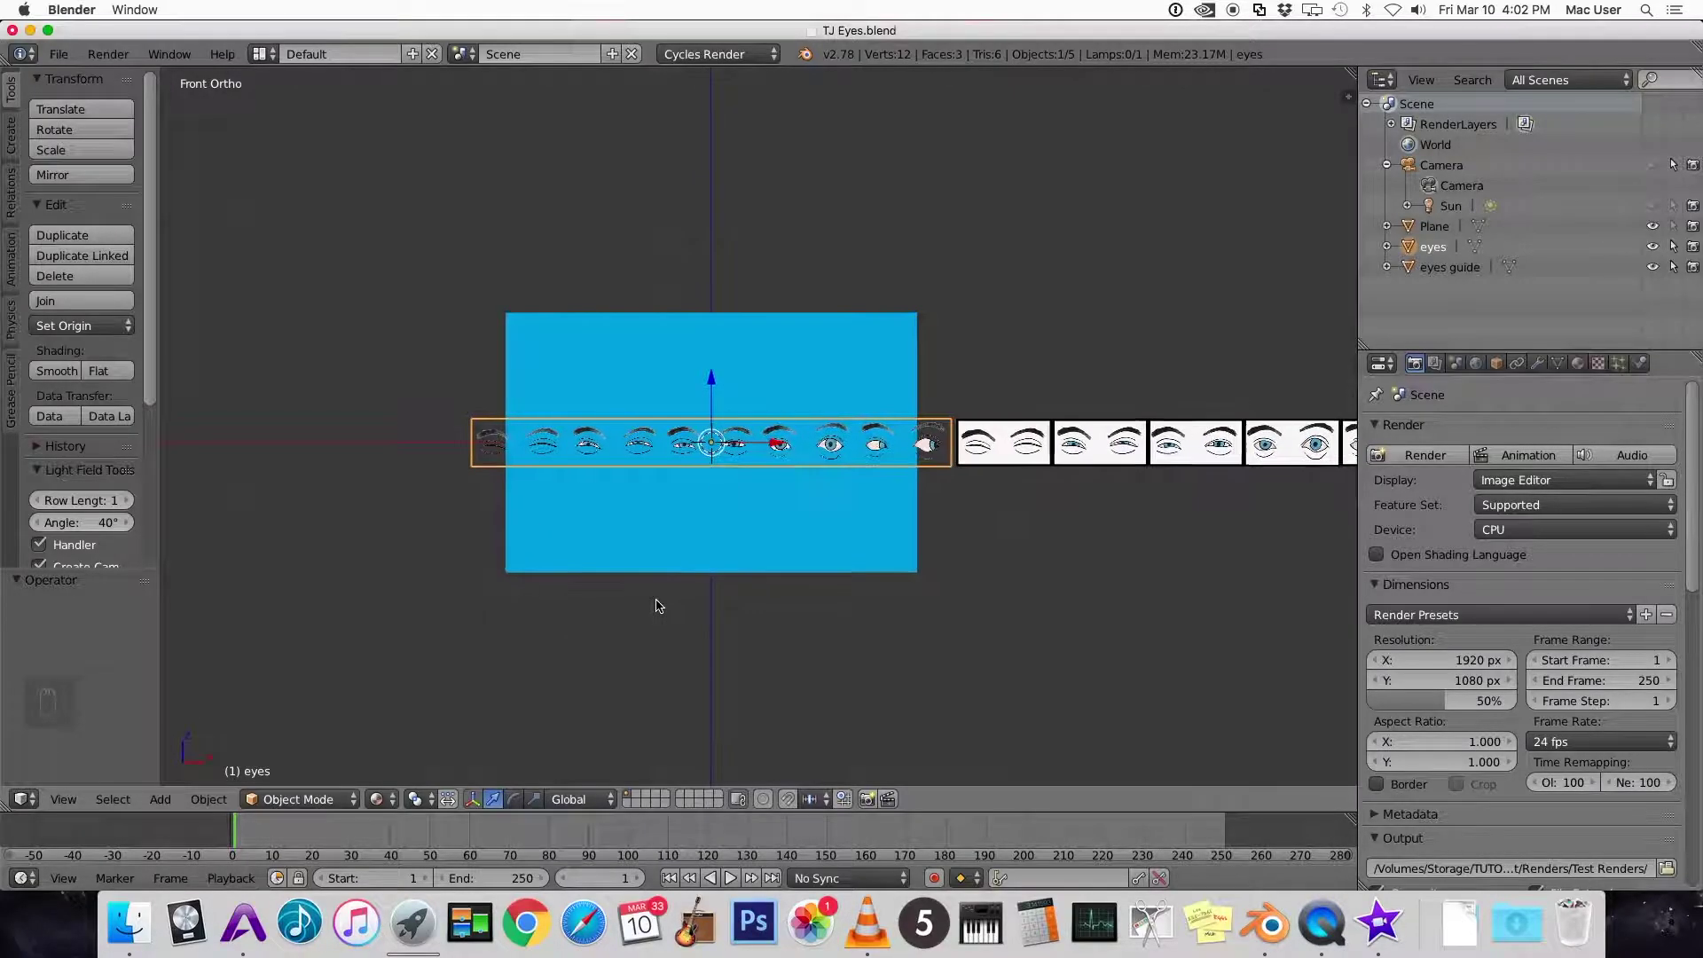
{"action": "scroll", "coordinate": [658, 605], "scroll_direction": "up", "scroll_amount": 2}
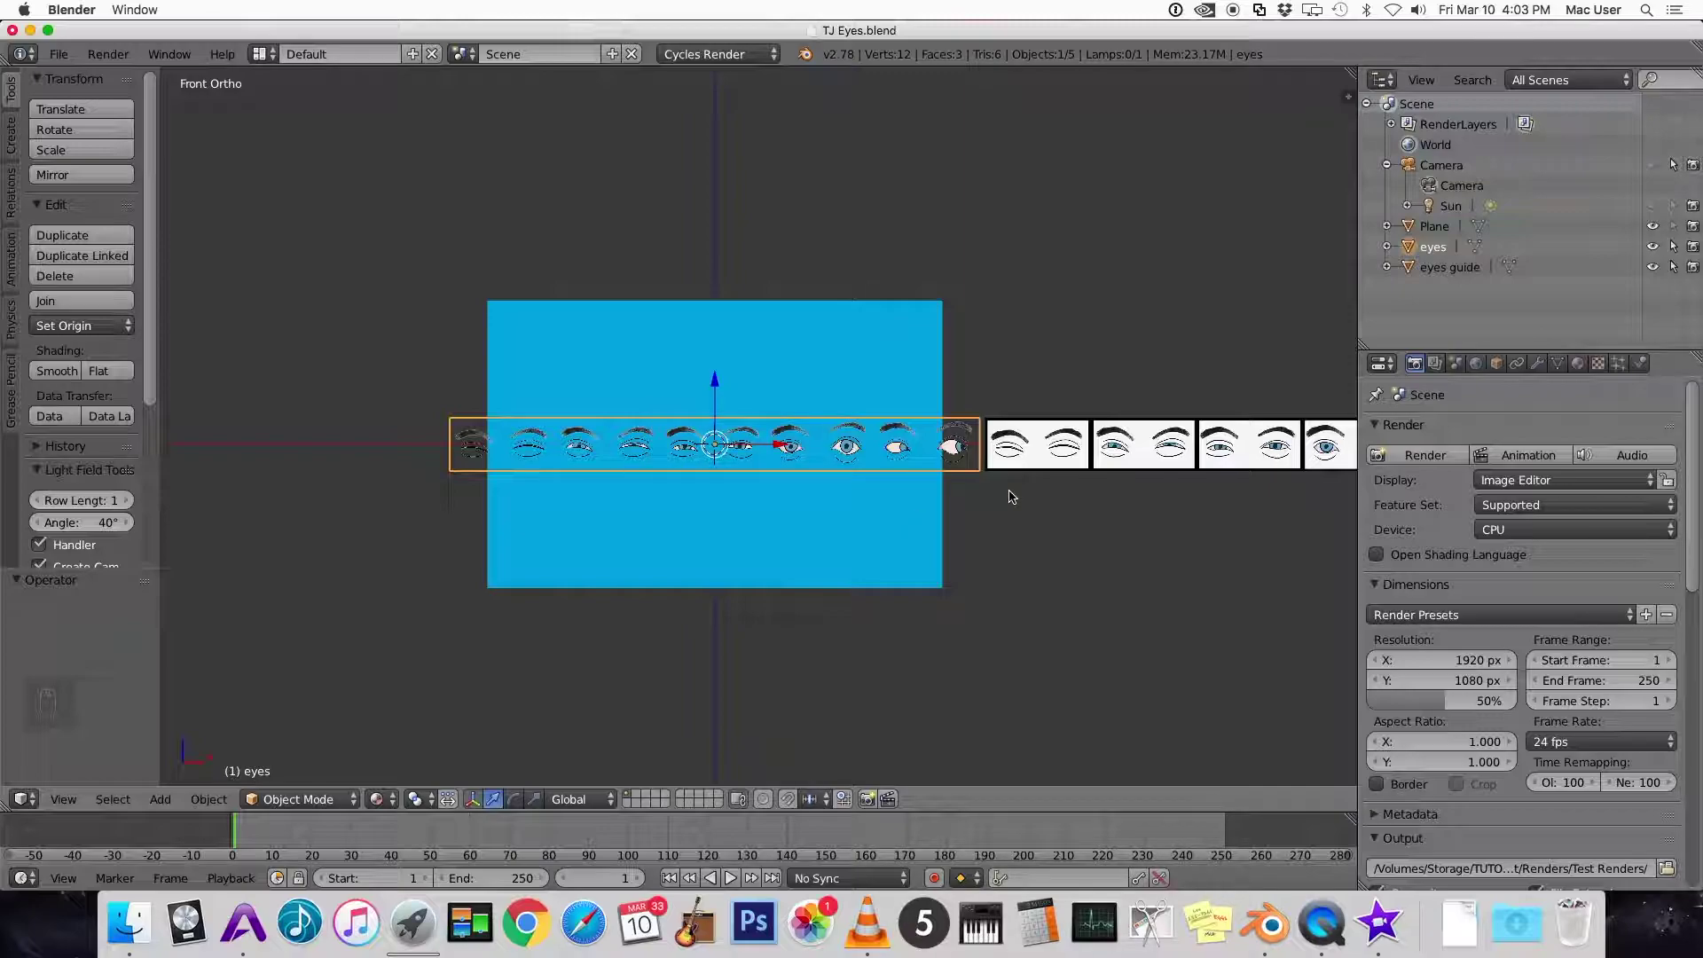
Clear the eyes guide strip's location and shift the eyes strip along Y
{"action": "right_click", "coordinate": [1103, 451]}
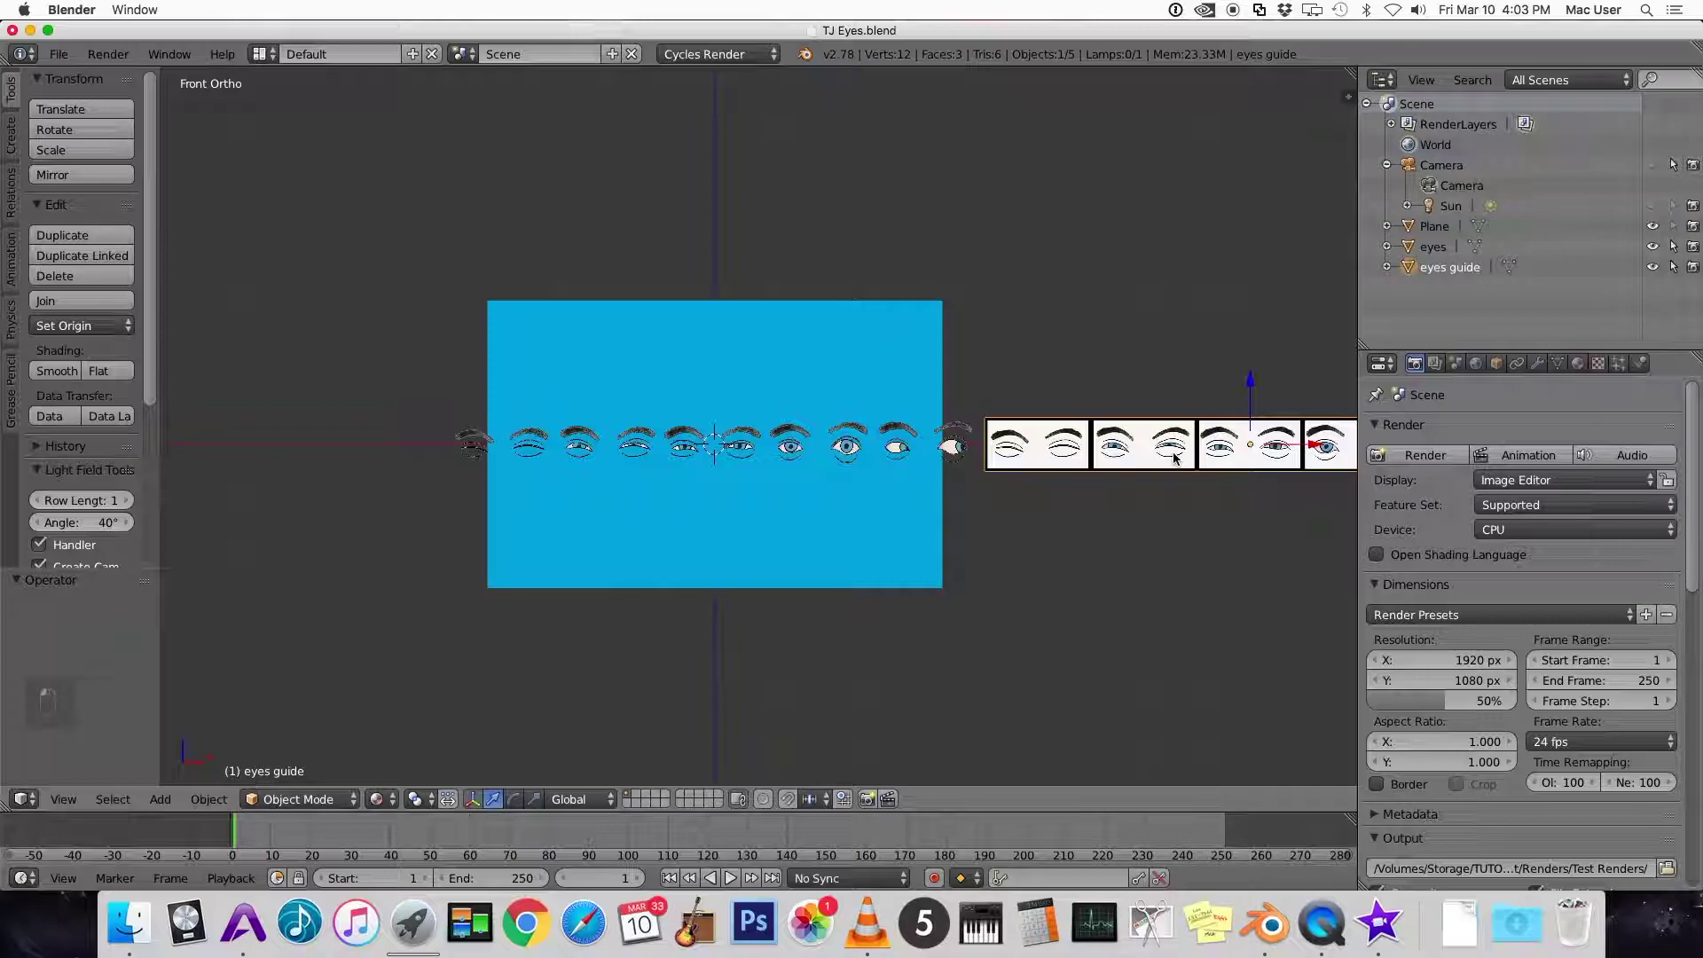
{"action": "key", "text": "alt+g"}
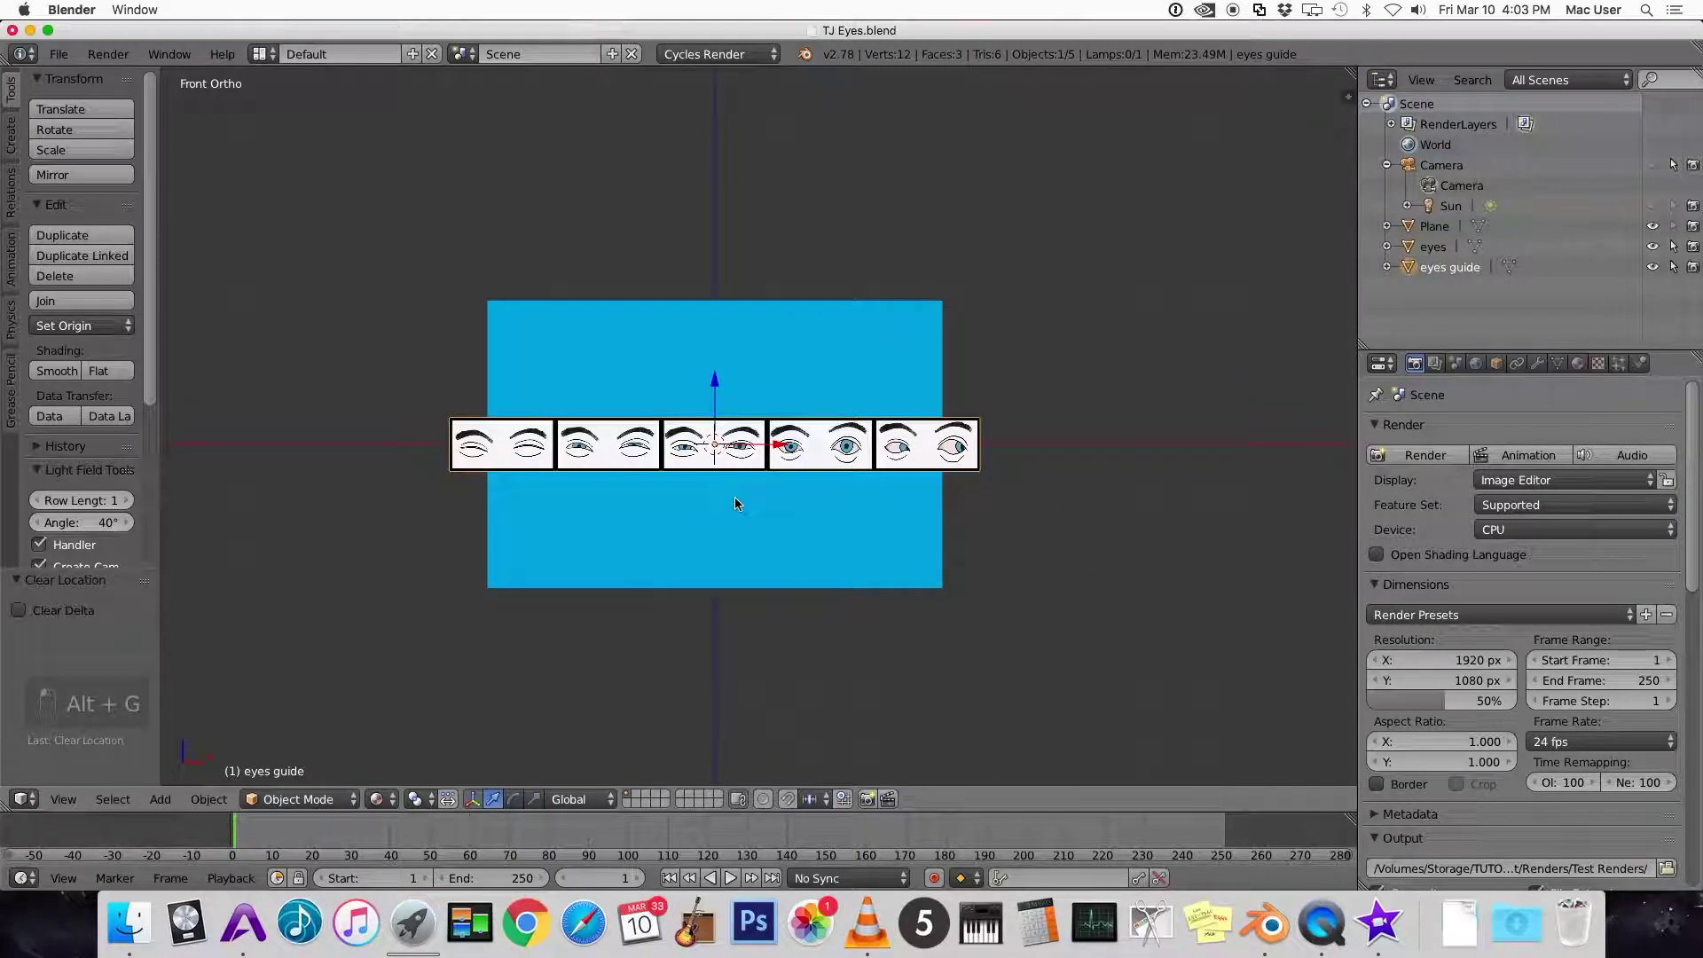
{"action": "mouse_move", "coordinate": [735, 497]}
{"action": "middle_mouse_down"}
{"action": "mouse_move", "coordinate": [825, 502]}
{"action": "mouse_move", "coordinate": [735, 506]}
{"action": "middle_mouse_up"}
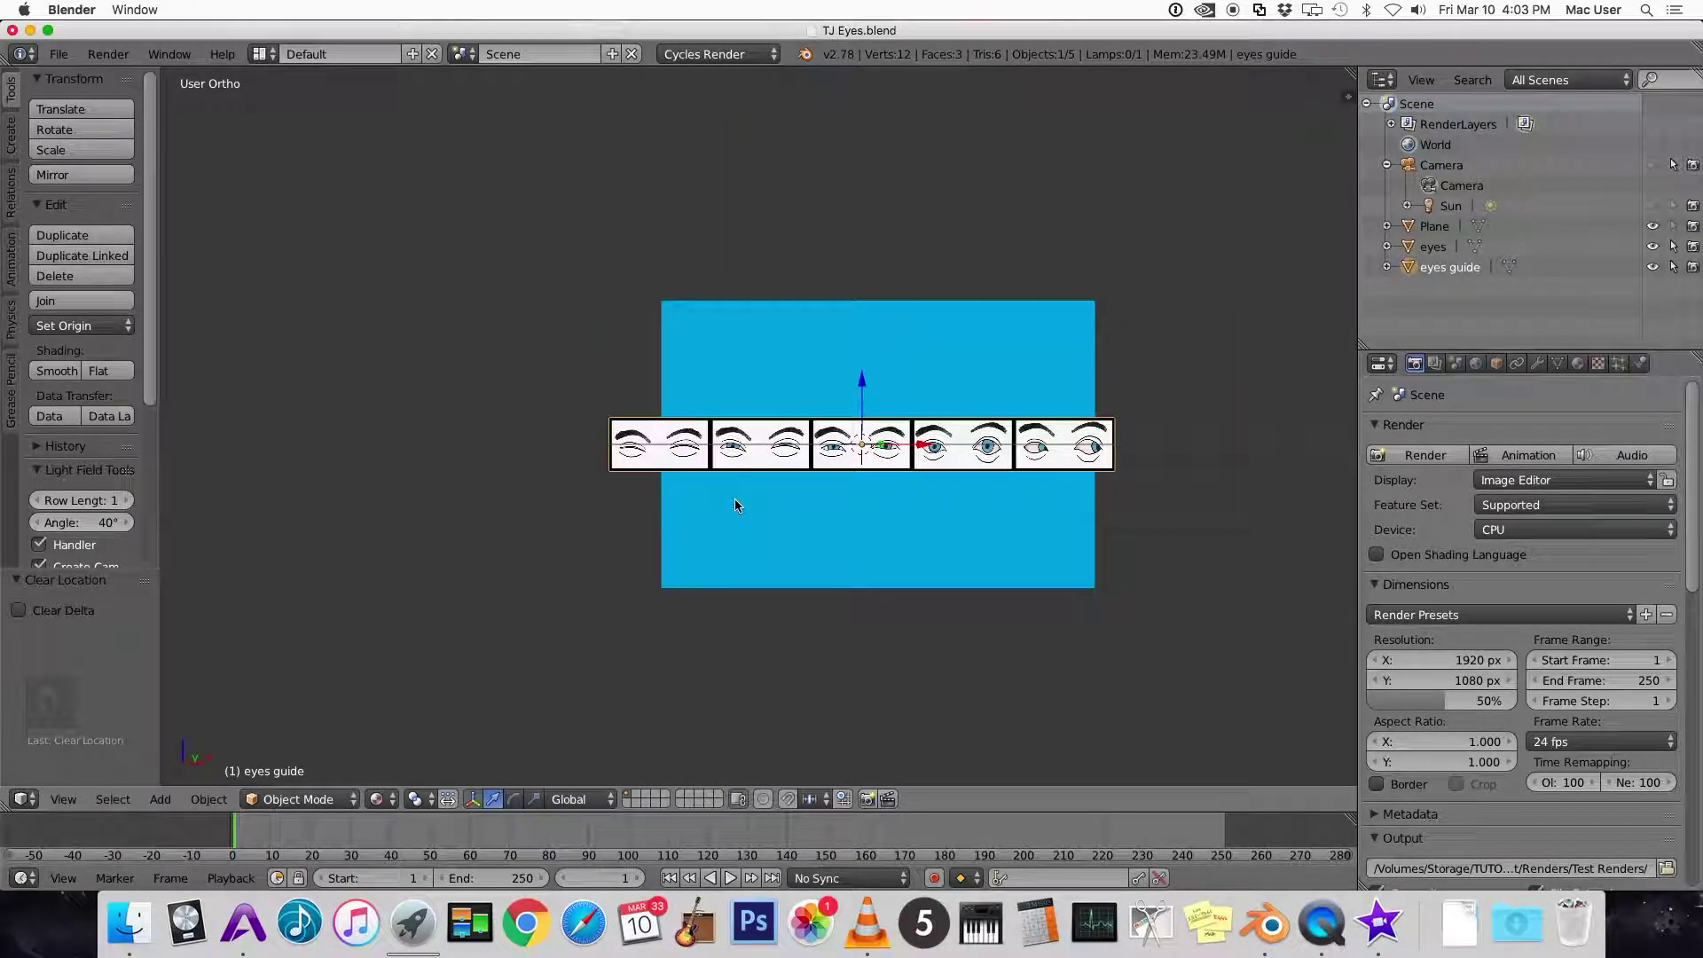
{"action": "right_click", "coordinate": [976, 466]}
{"action": "right_click", "coordinate": [971, 467]}
{"action": "right_click", "coordinate": [913, 467]}
{"action": "key", "text": "g"}
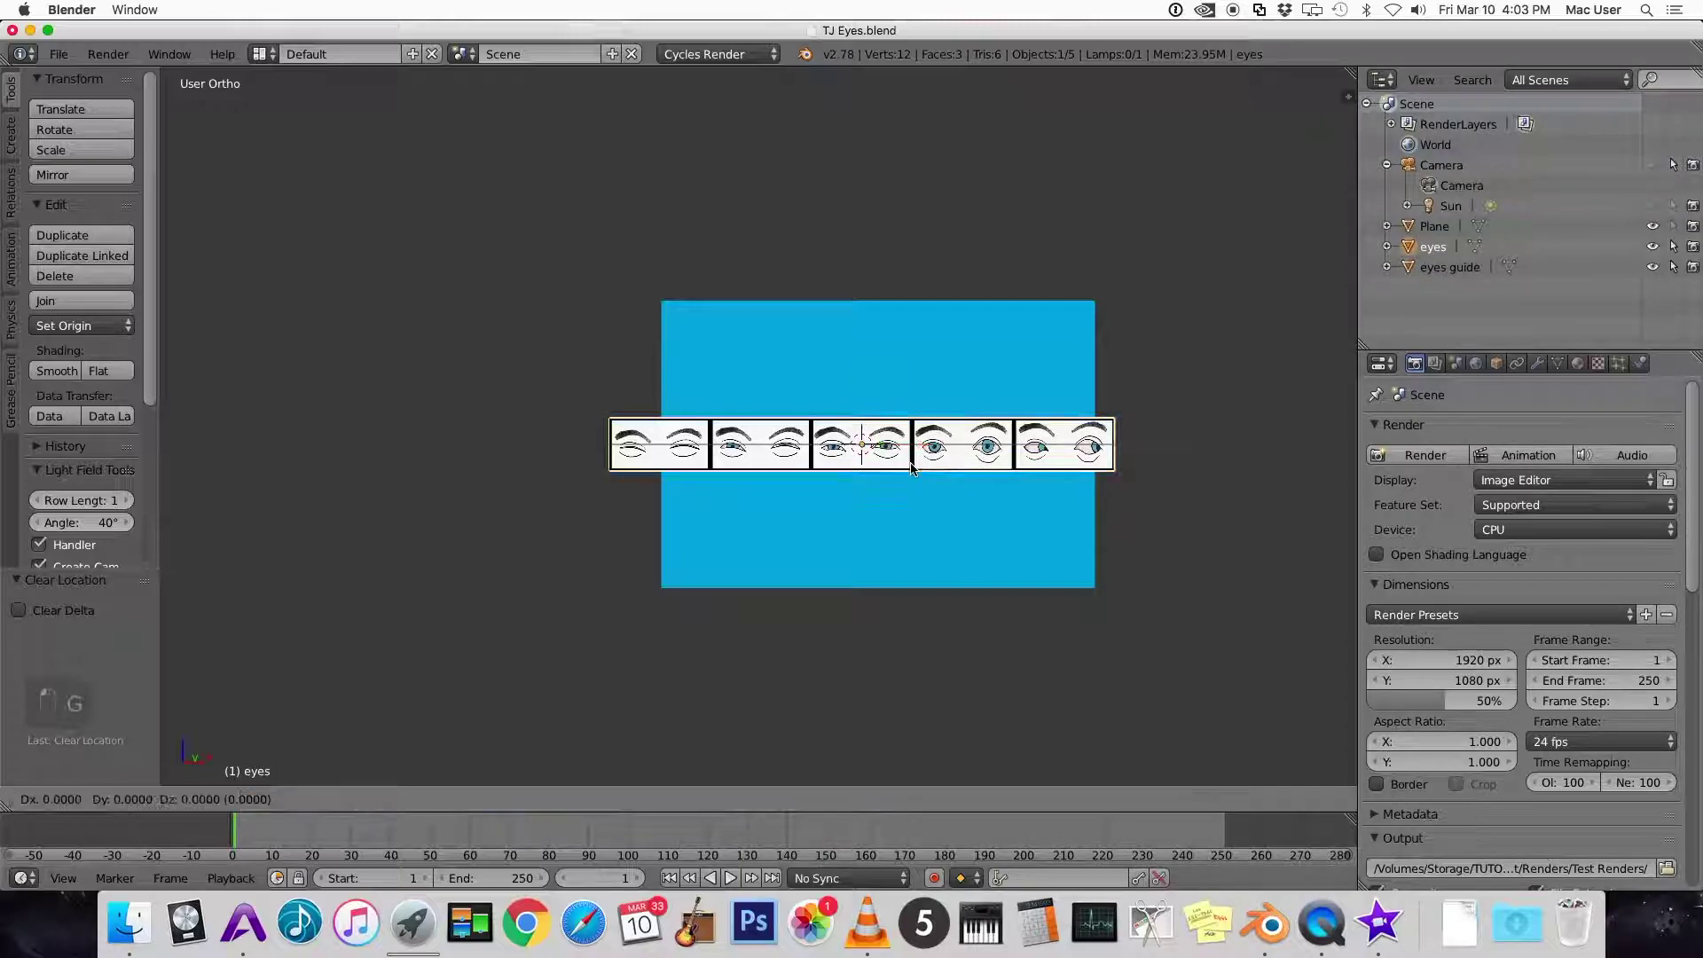
{"action": "key", "text": "y"}
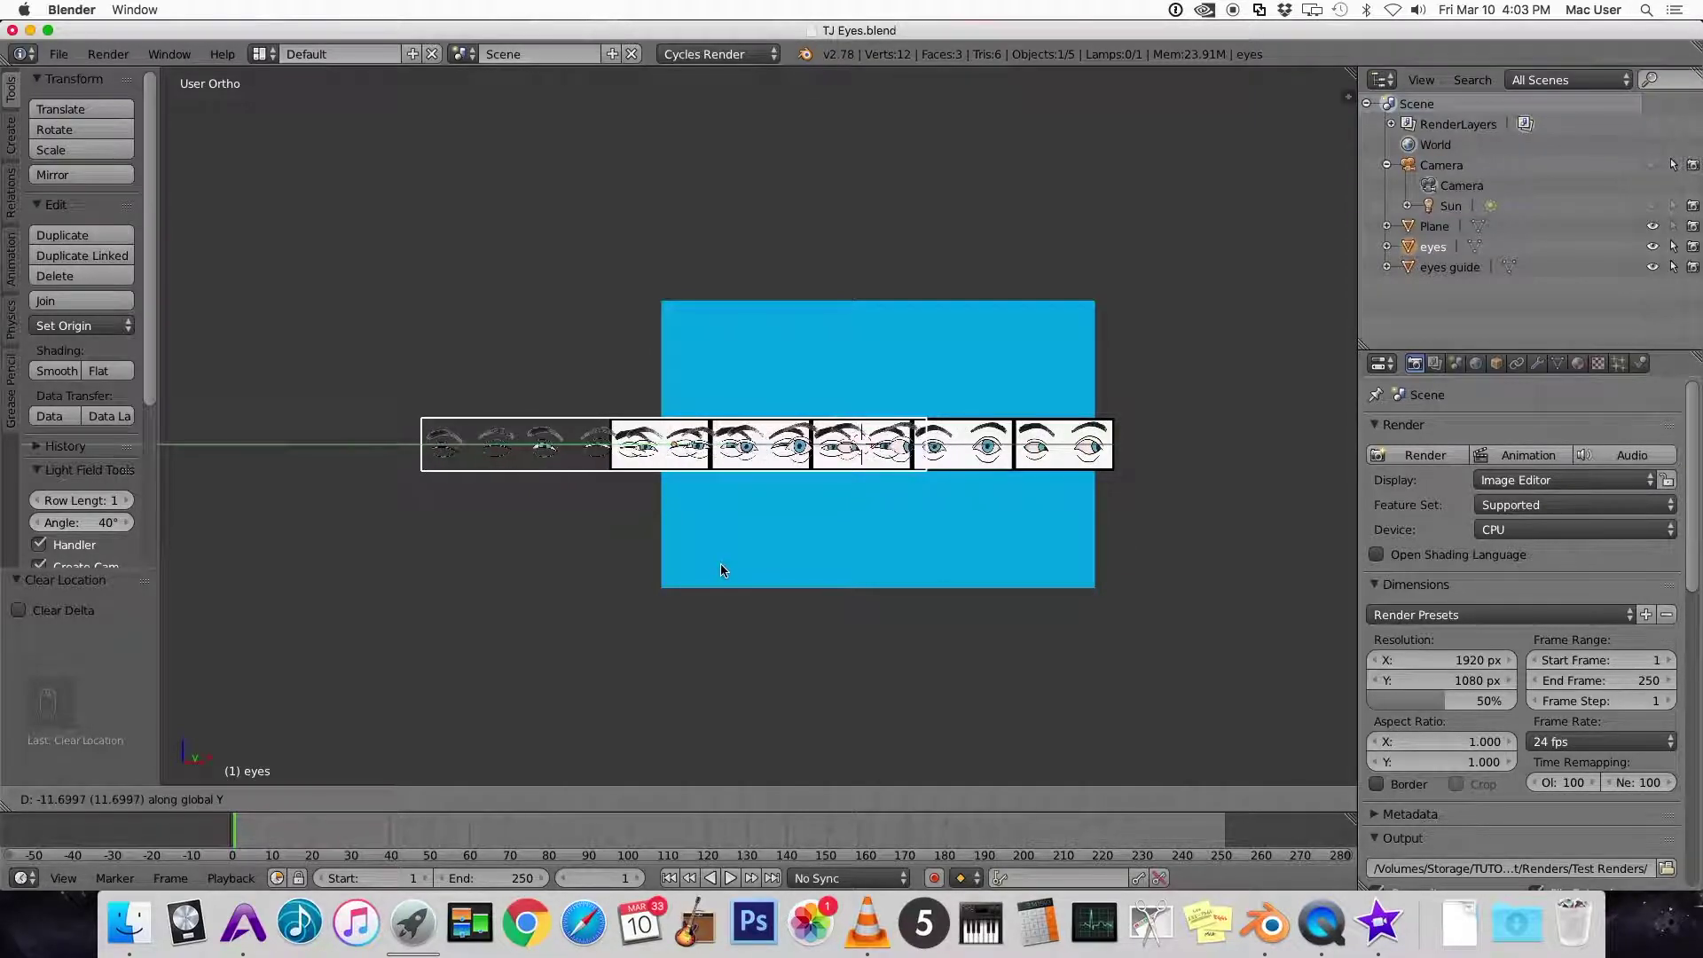
{"action": "left_click", "coordinate": [862, 507]}
Shift the eyes guide along Y, clear the eyes strip's location, and view from front
{"action": "right_click", "coordinate": [1096, 444]}
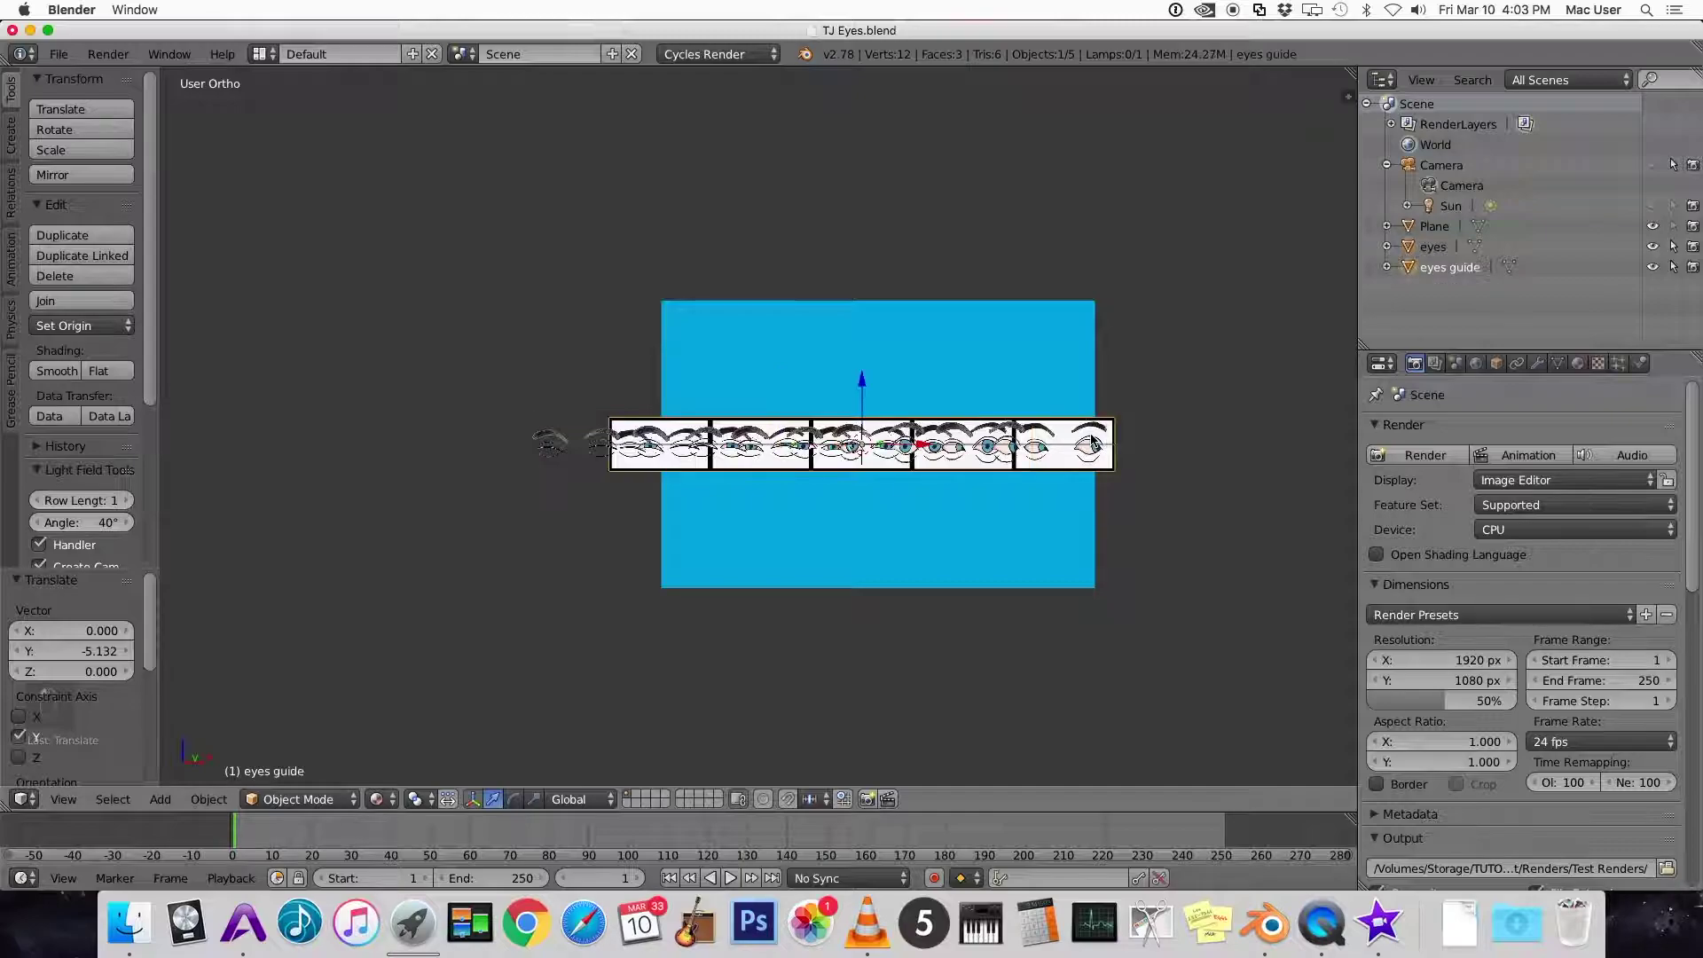
{"action": "key", "text": "g"}
{"action": "key", "text": "y"}
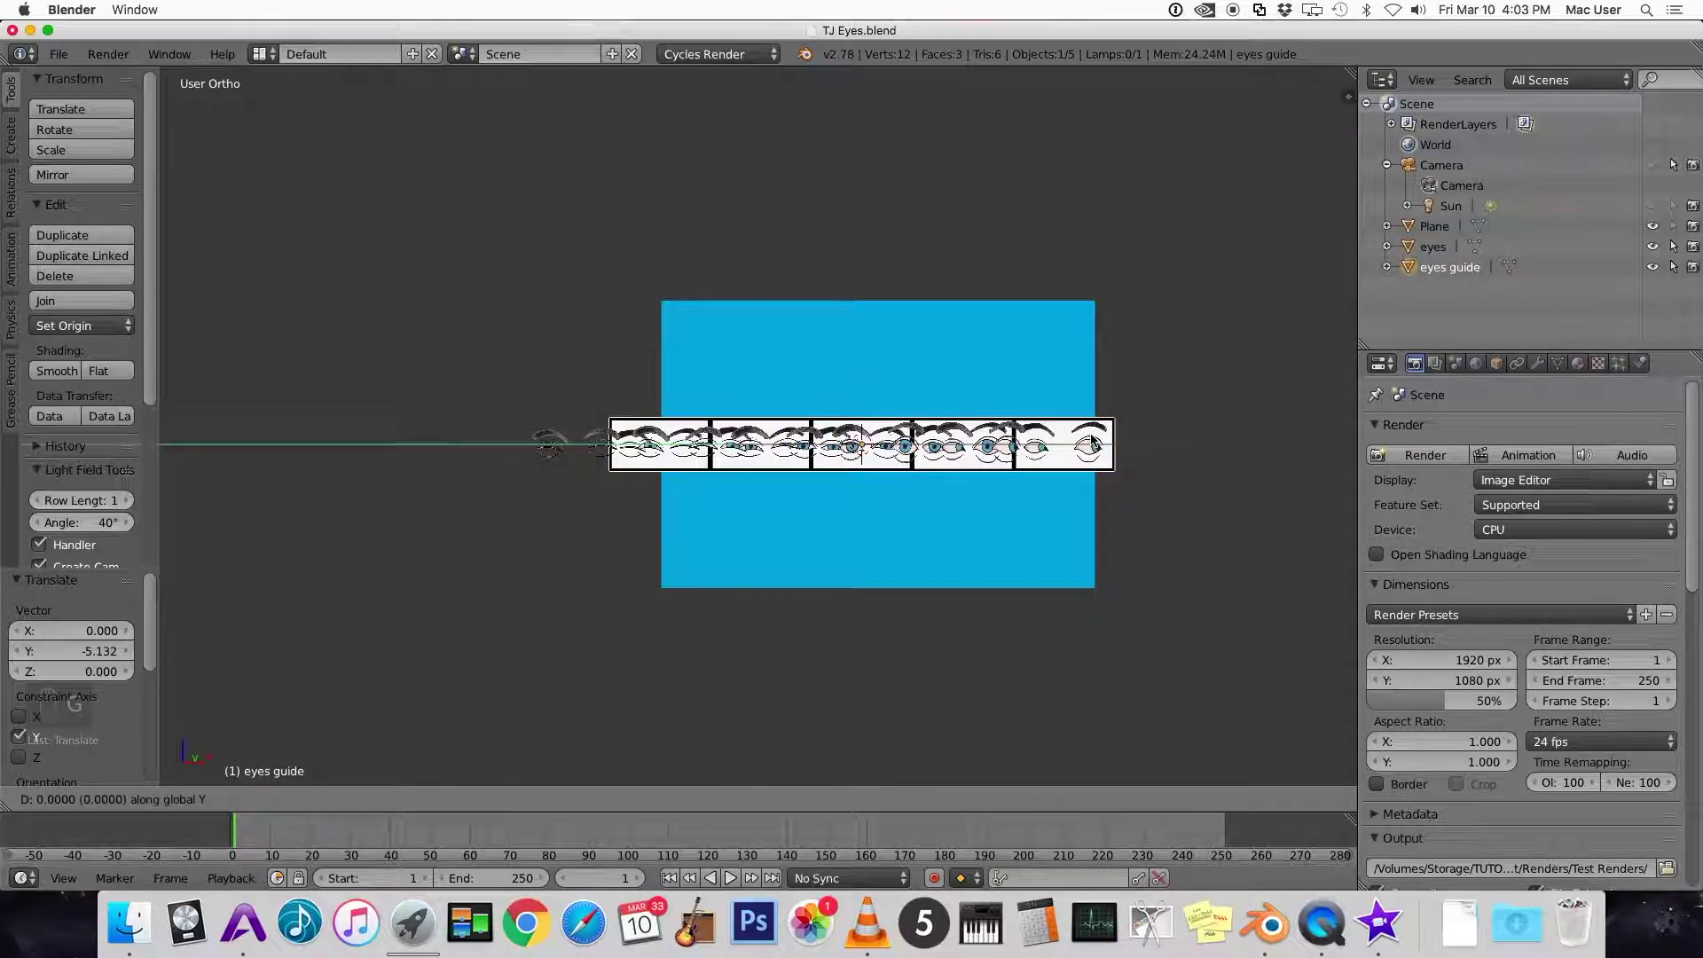
{"action": "left_click", "coordinate": [1093, 442]}
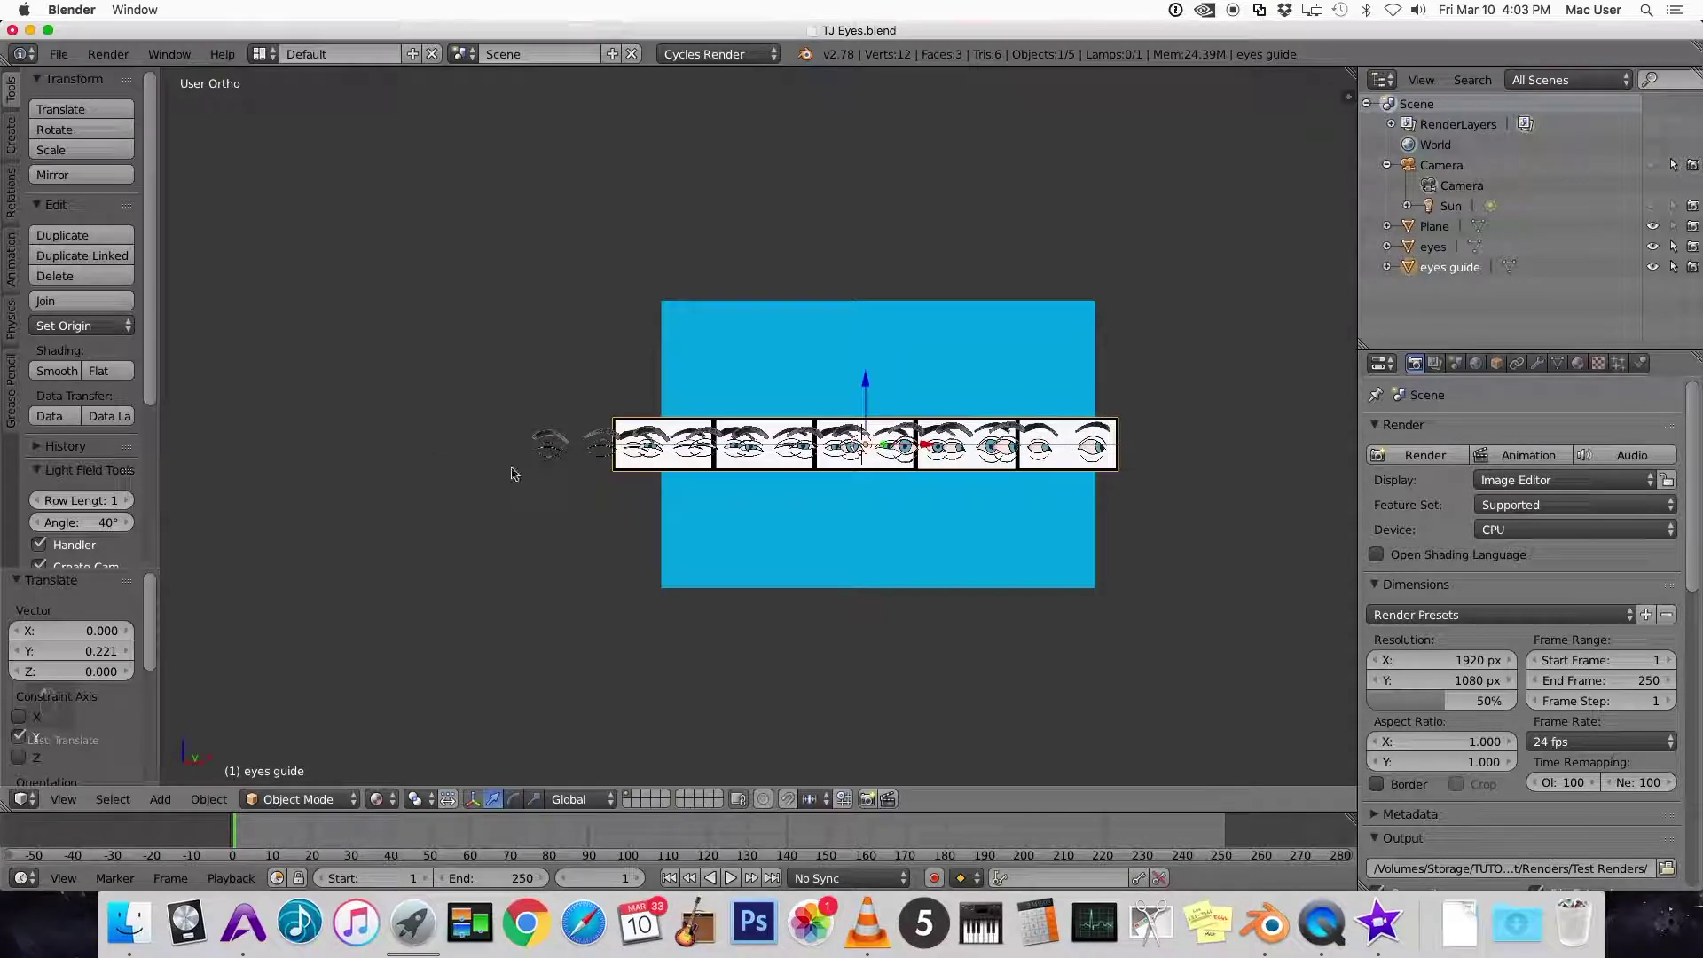
{"action": "right_click", "coordinate": [571, 453]}
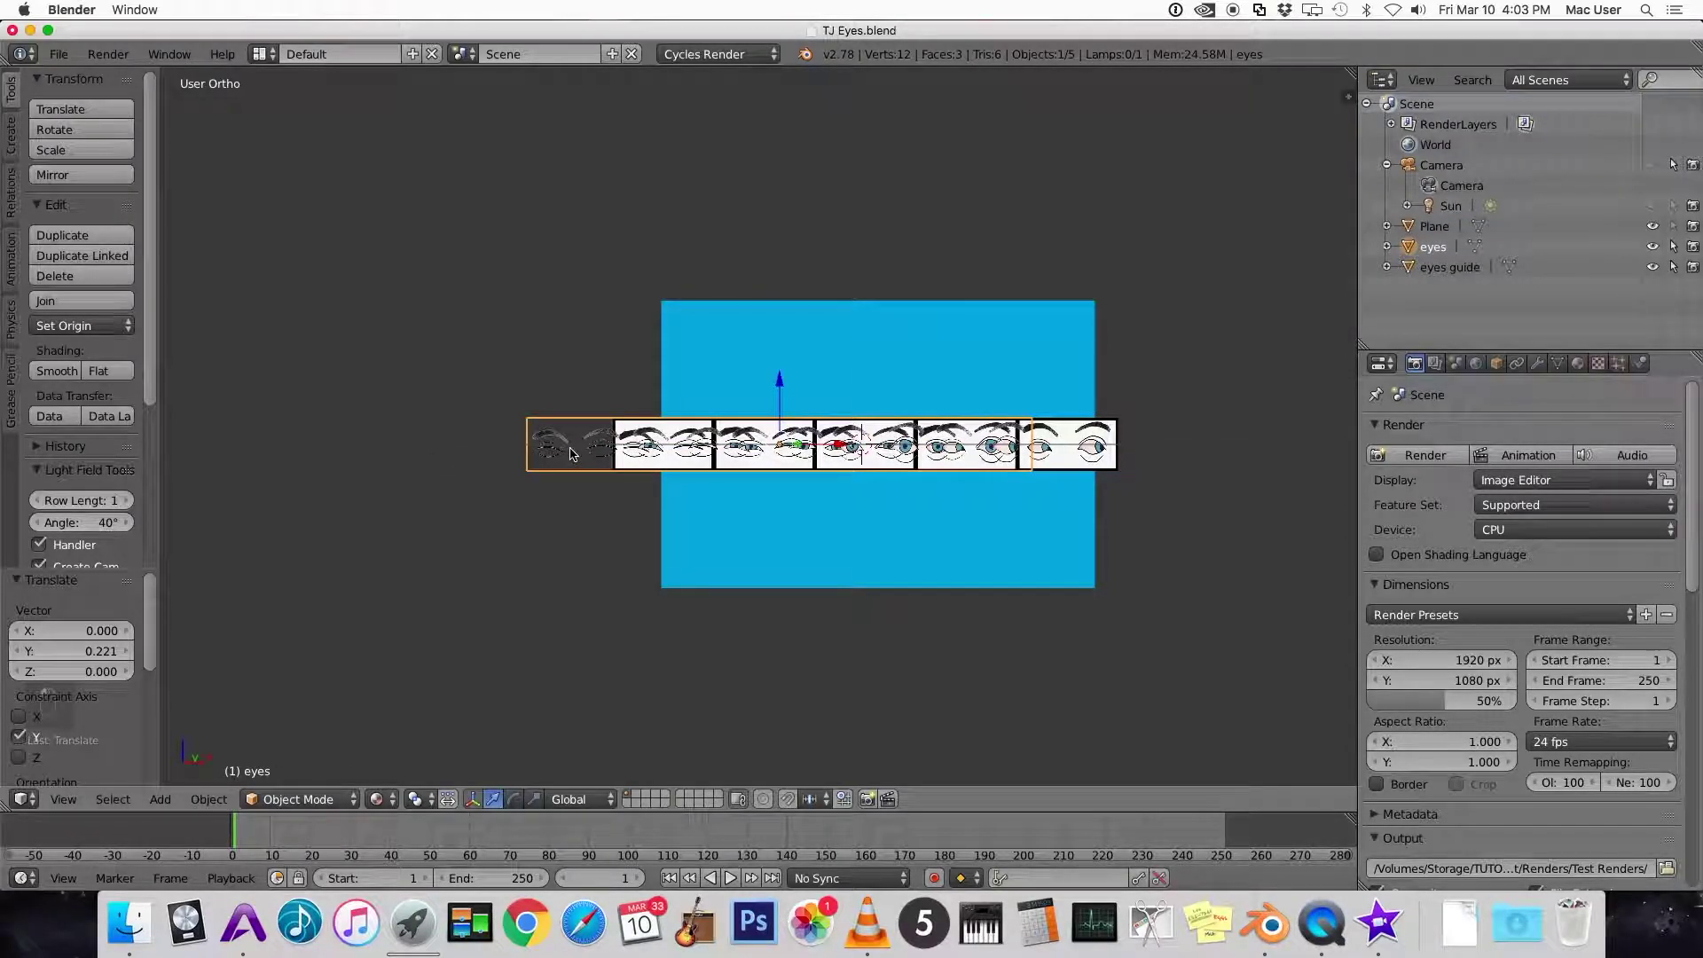
{"action": "key", "text": "alt+g"}
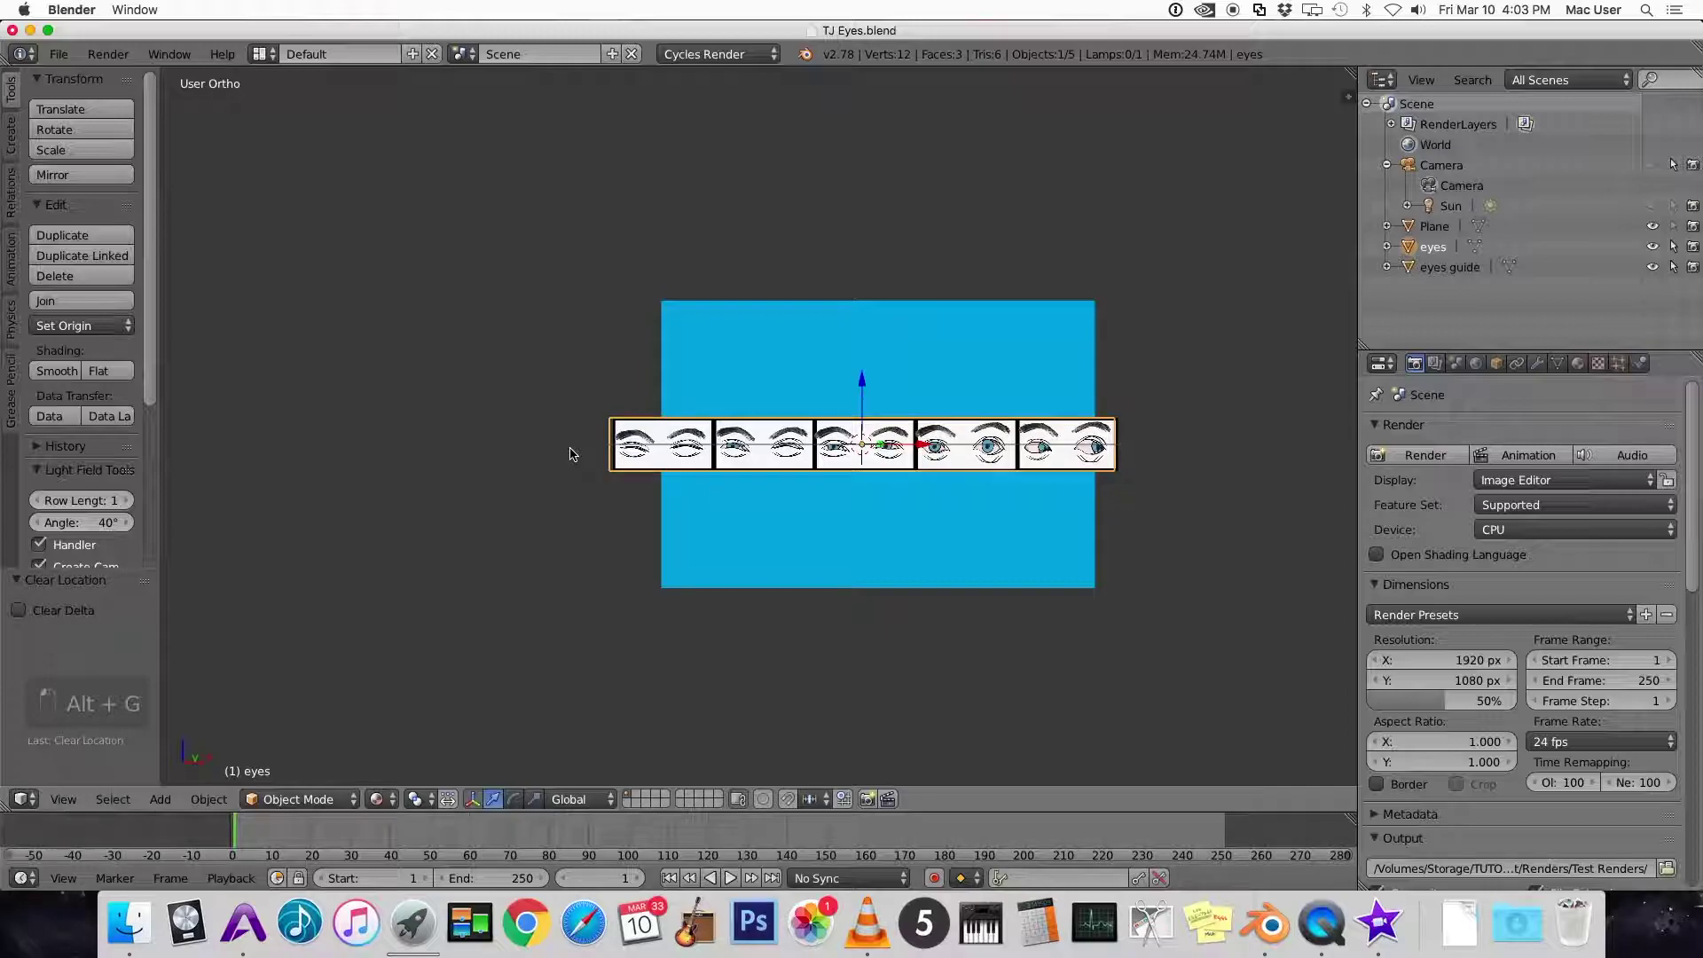
{"action": "key", "text": "KP_1"}
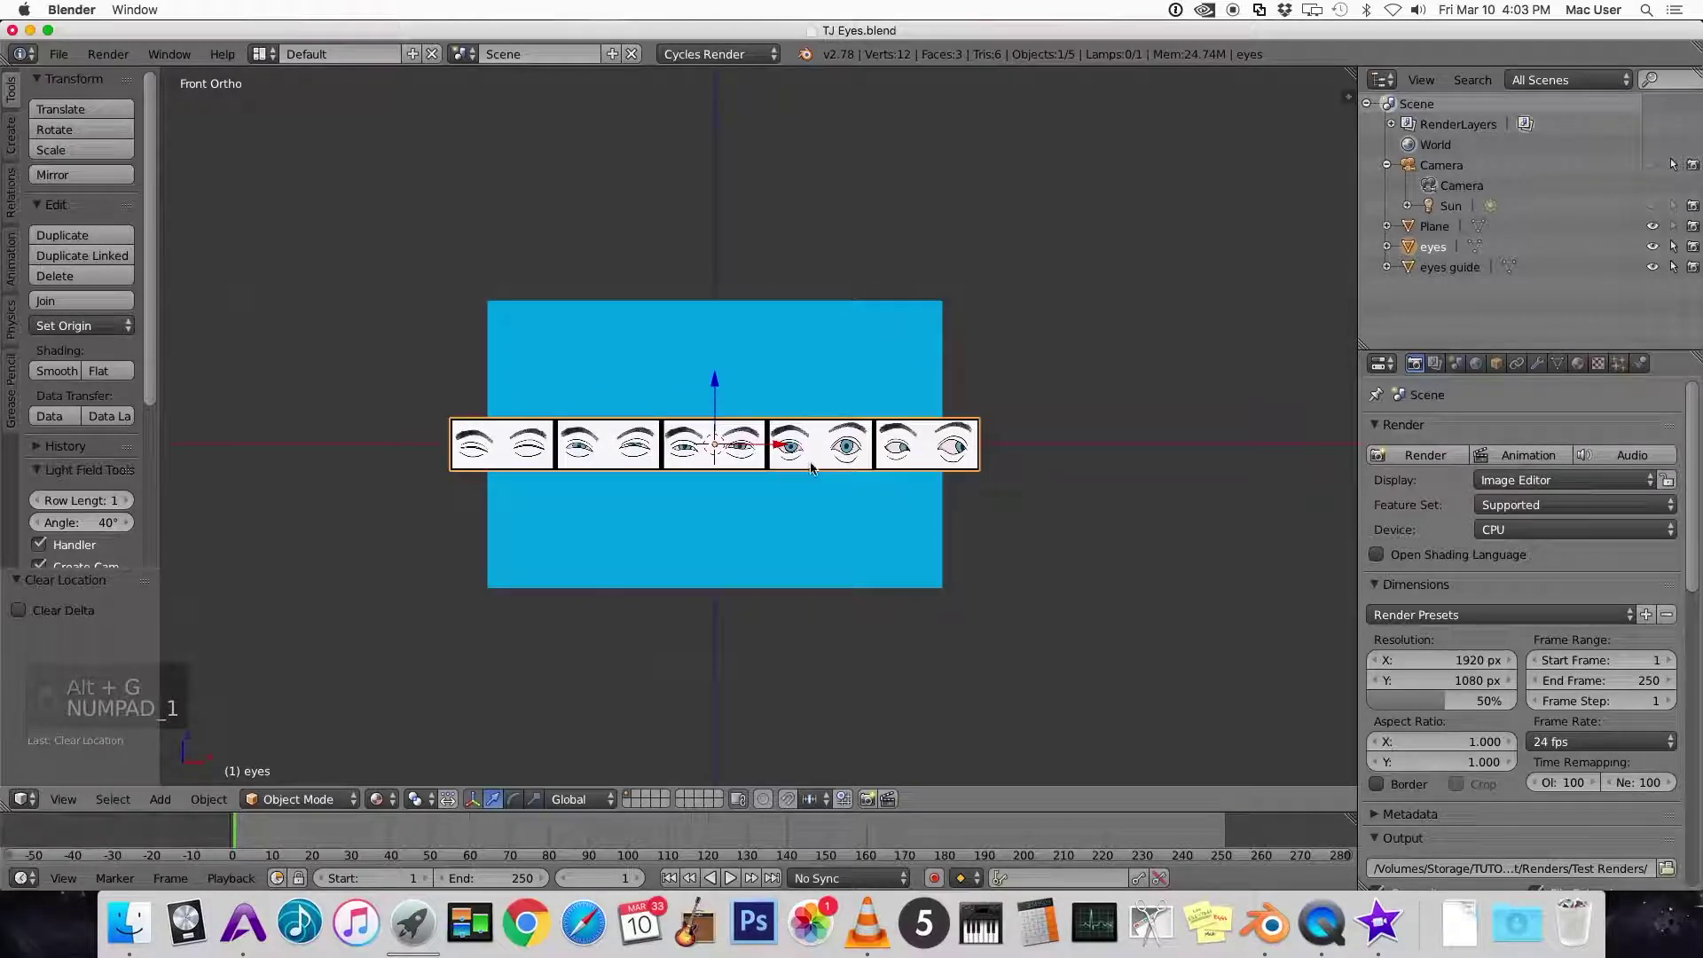
Scale the eyes strip along X to exactly 0.2
{"action": "key", "text": "s"}
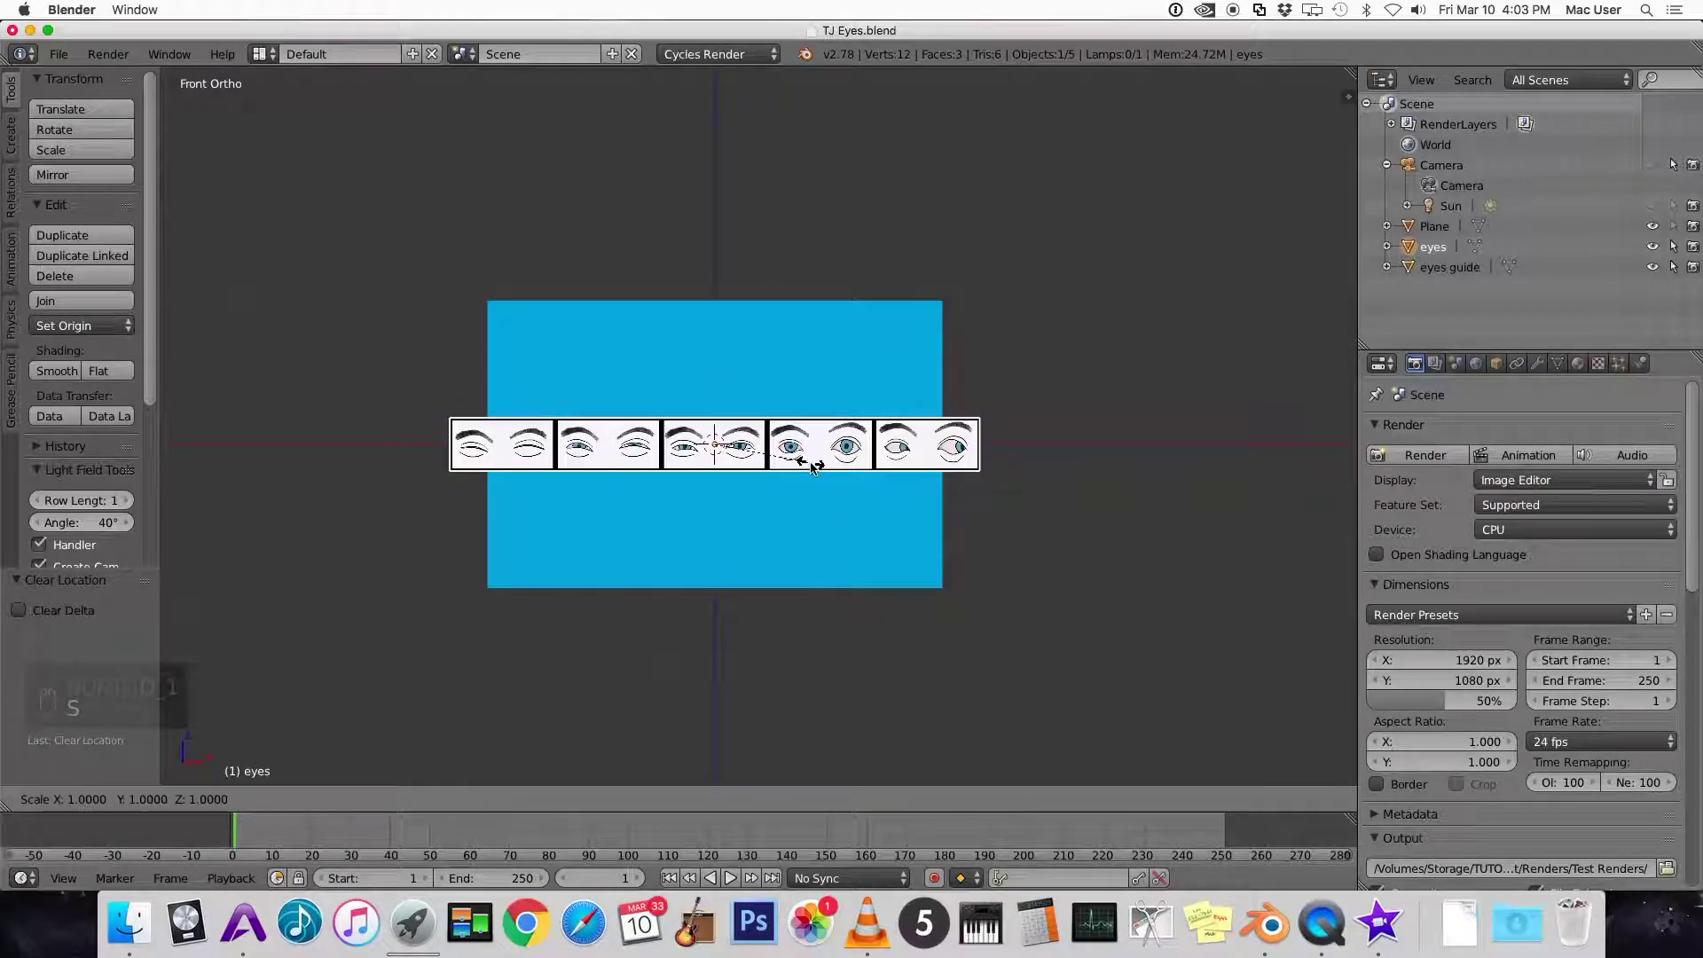
{"action": "key", "text": "x"}
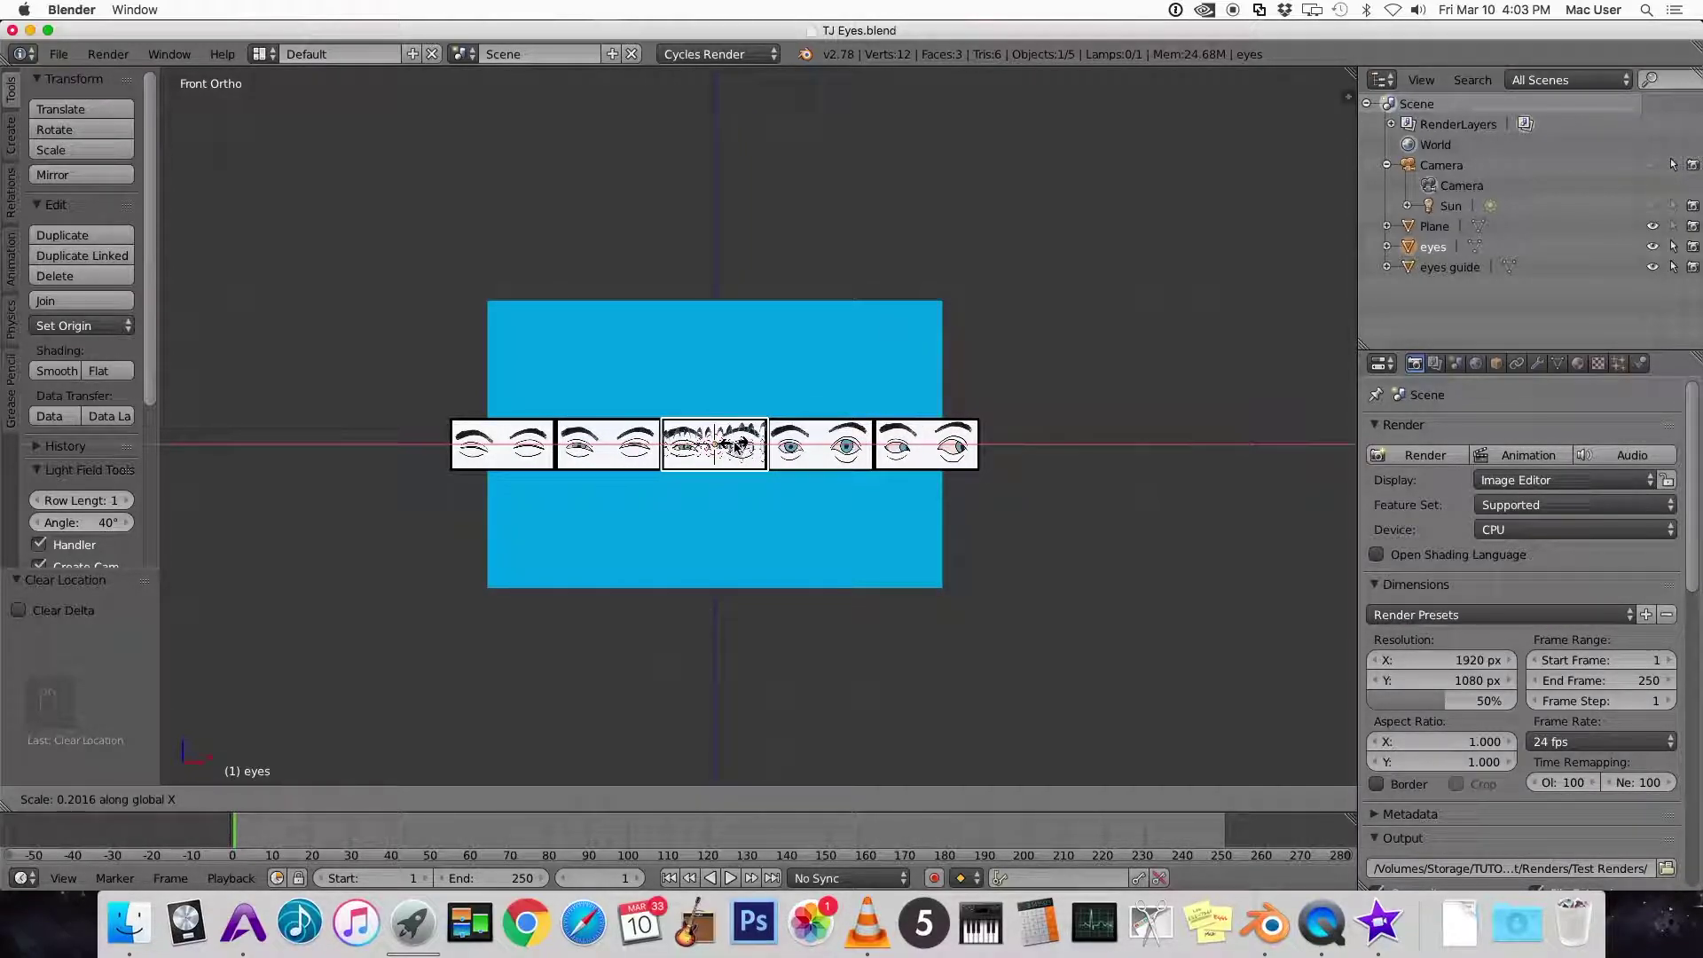
{"action": "left_click", "coordinate": [736, 444]}
{"action": "key", "text": "n"}
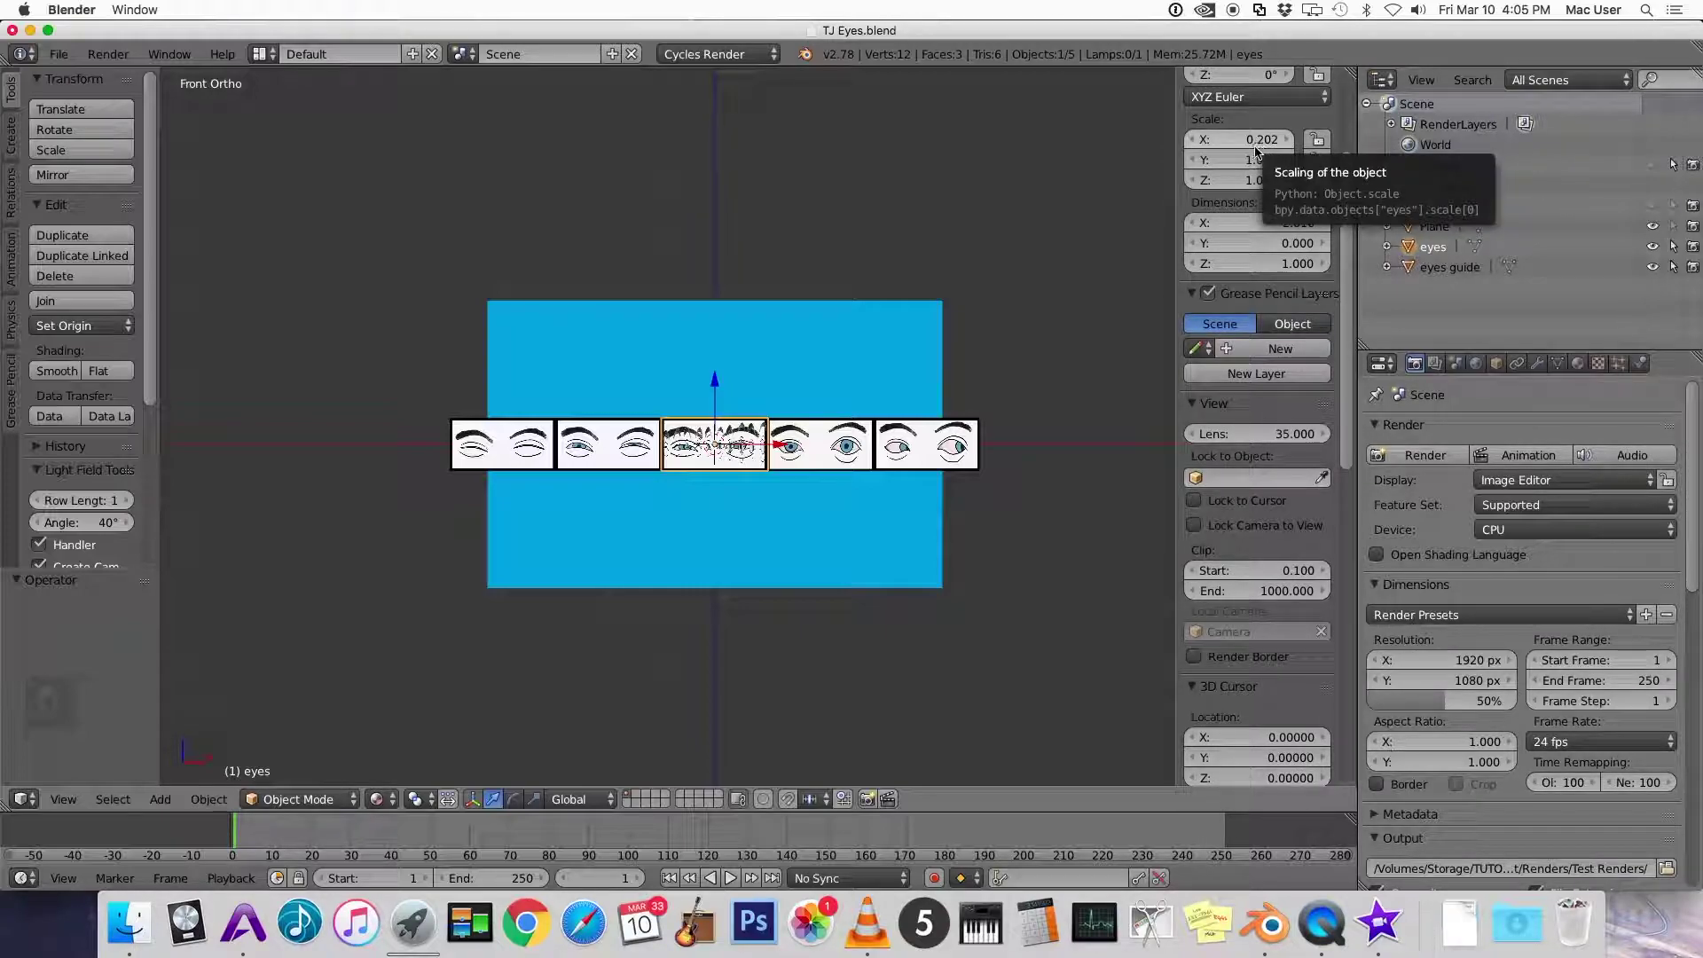
{"action": "left_click", "coordinate": [1254, 144]}
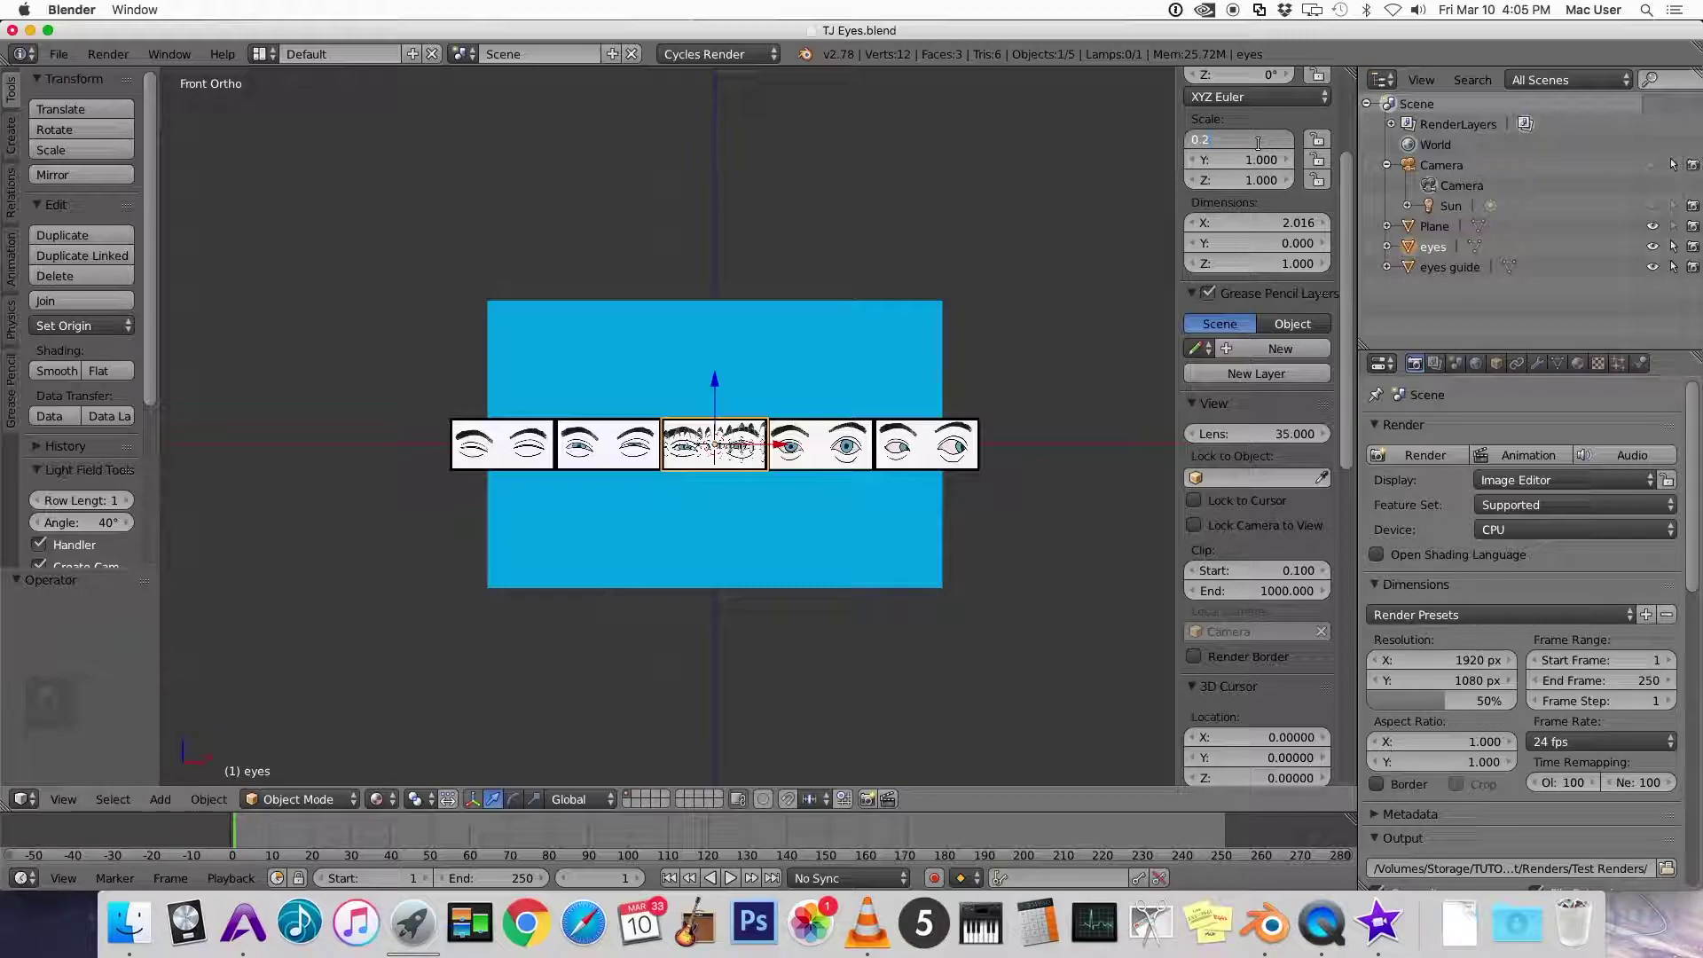
{"action": "type", "text": "0.2"}
{"action": "key", "text": "Return"}
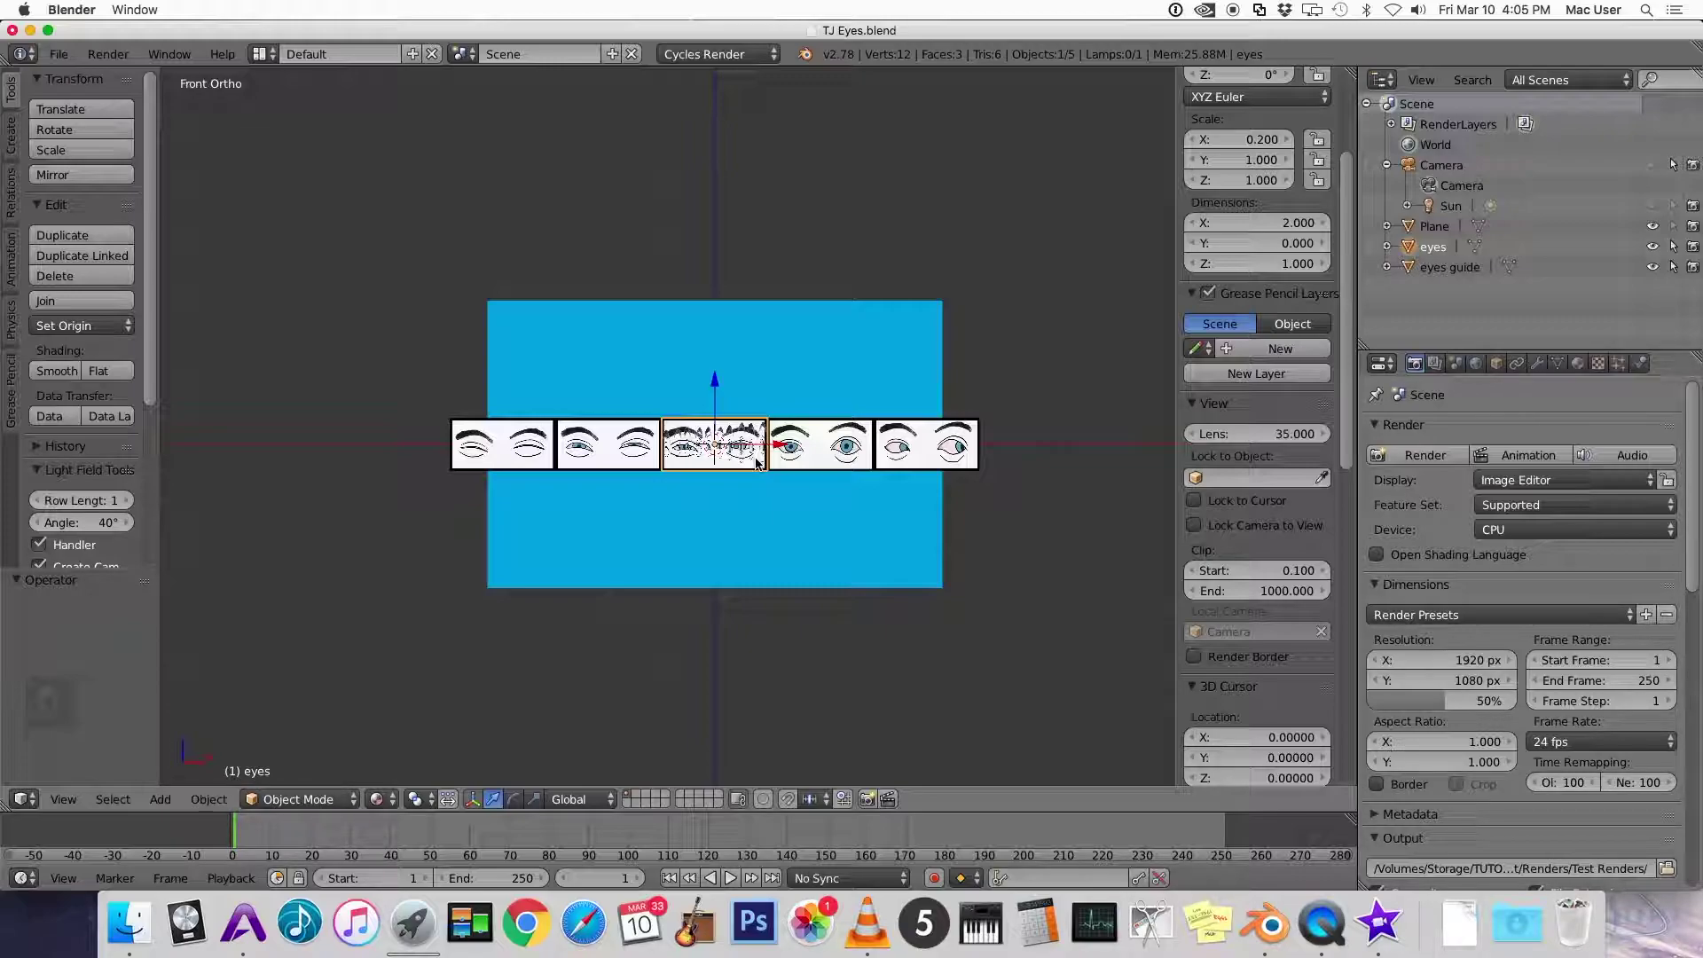
Apply the eyes strip's scale and switch to the UV Editing layout
{"action": "key", "text": "ctrl+a"}
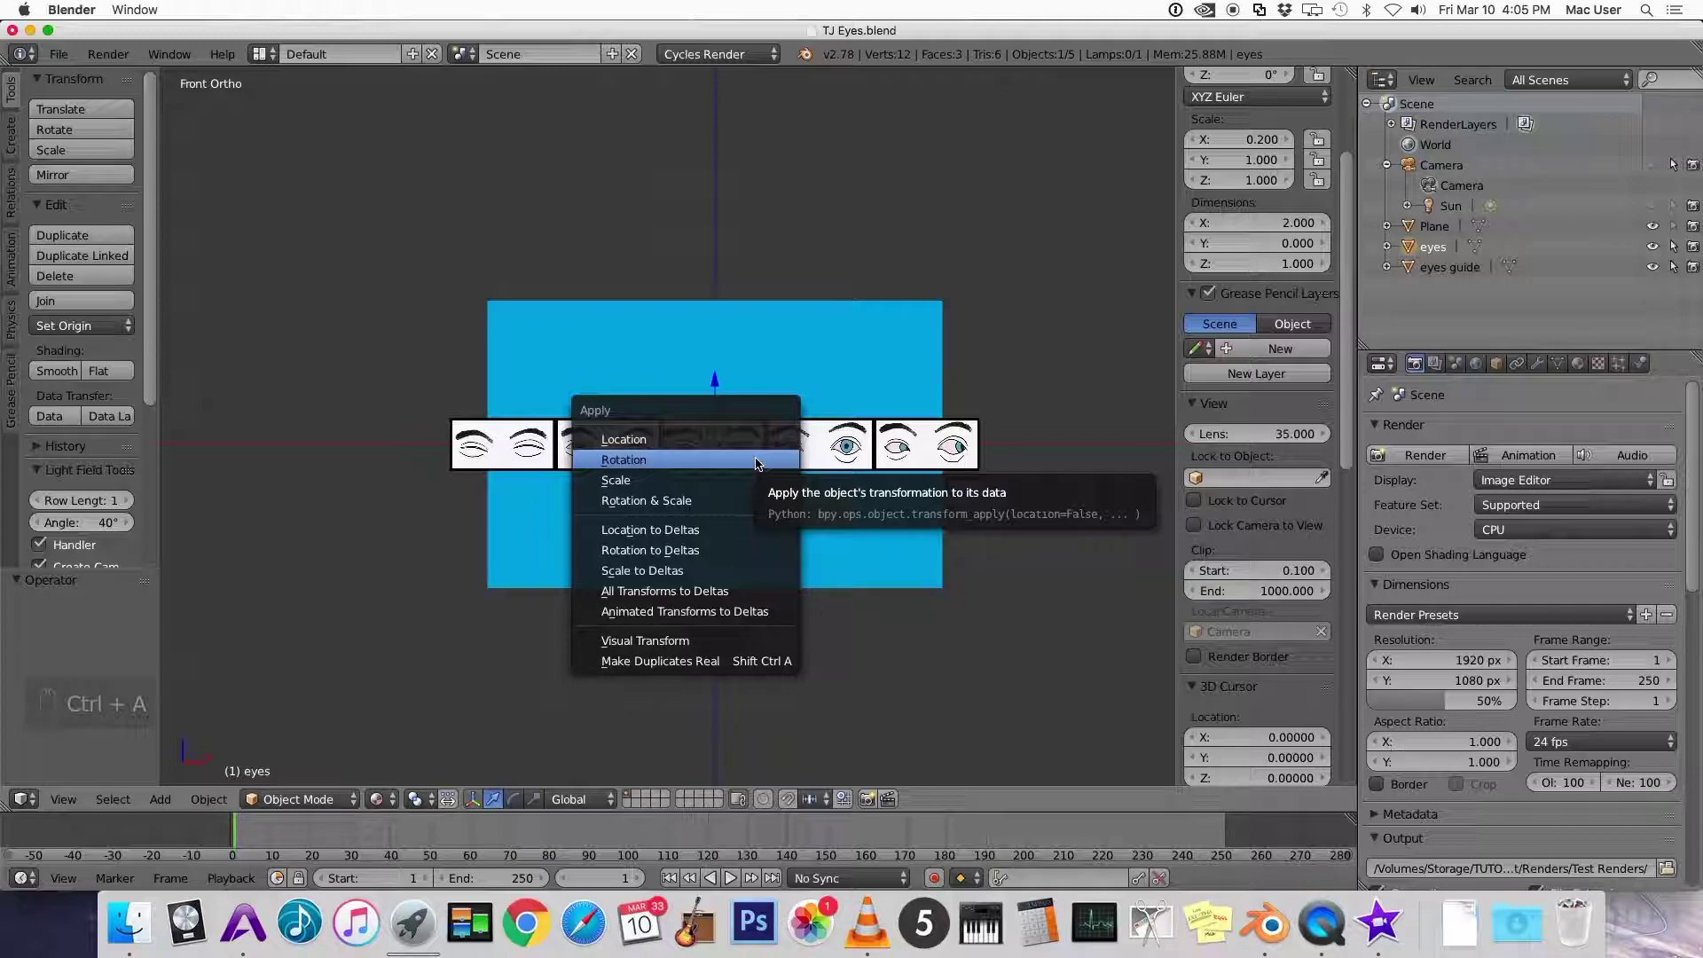
{"action": "left_click", "coordinate": [752, 479]}
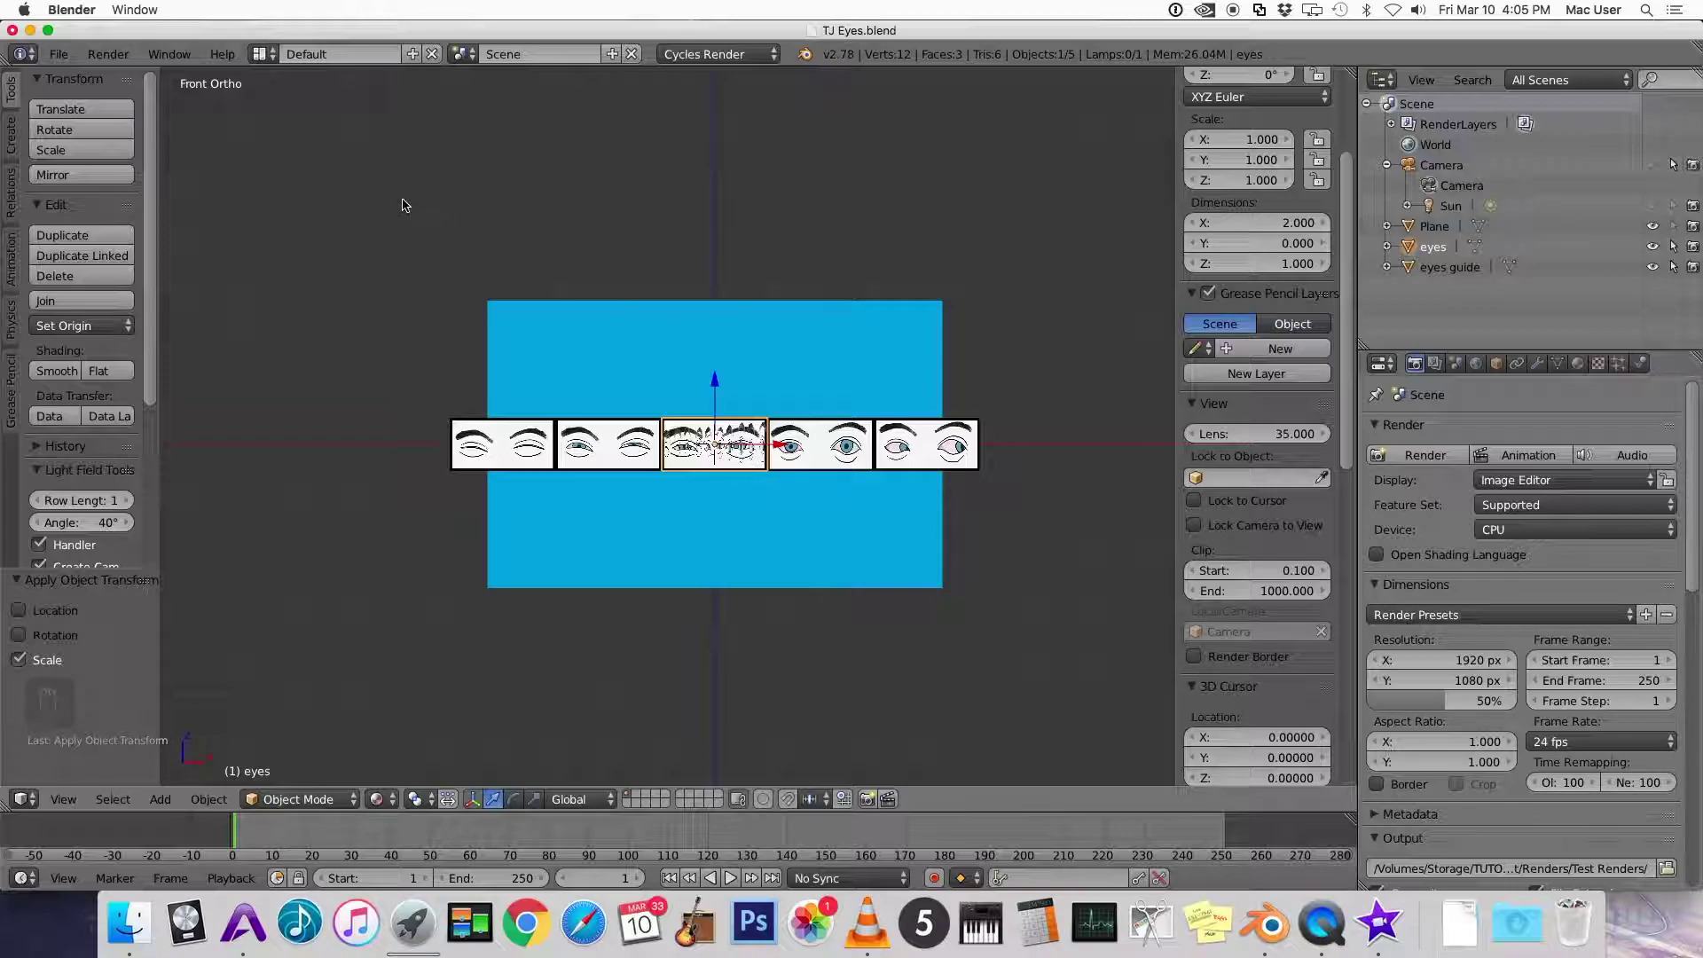
{"action": "left_click", "coordinate": [260, 54]}
{"action": "left_click", "coordinate": [311, 221]}
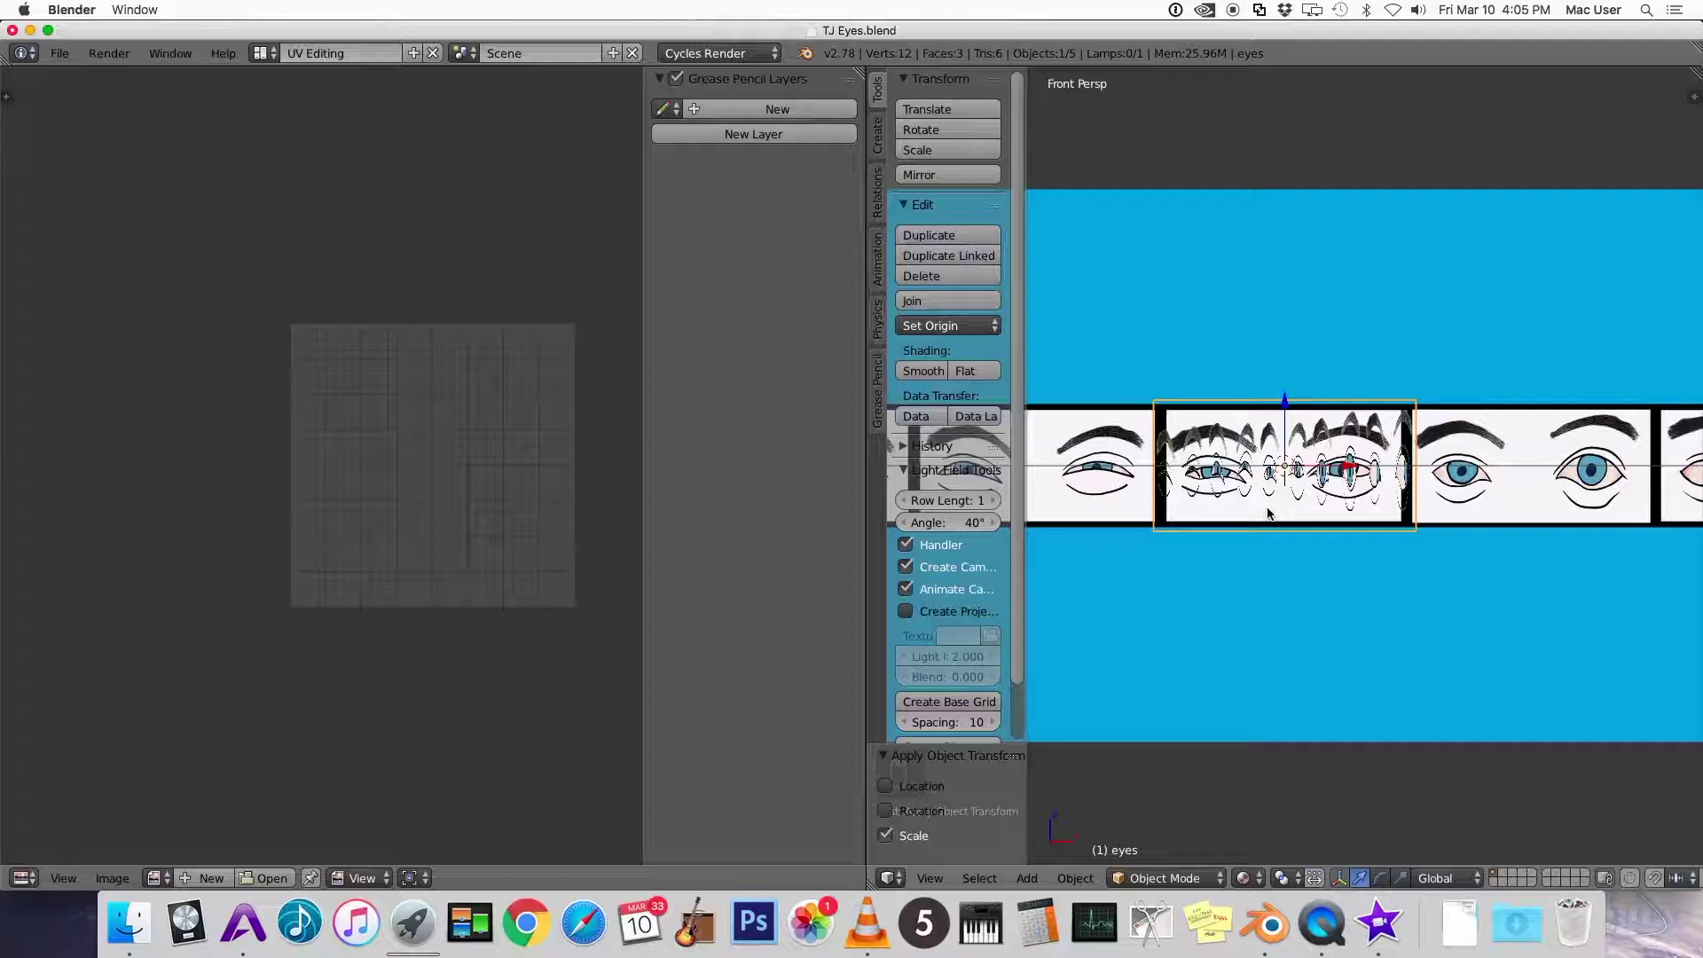
Isolate the eyes plane in orthographic local view and unwrap its UVs
{"action": "key", "text": "KP_Divide"}
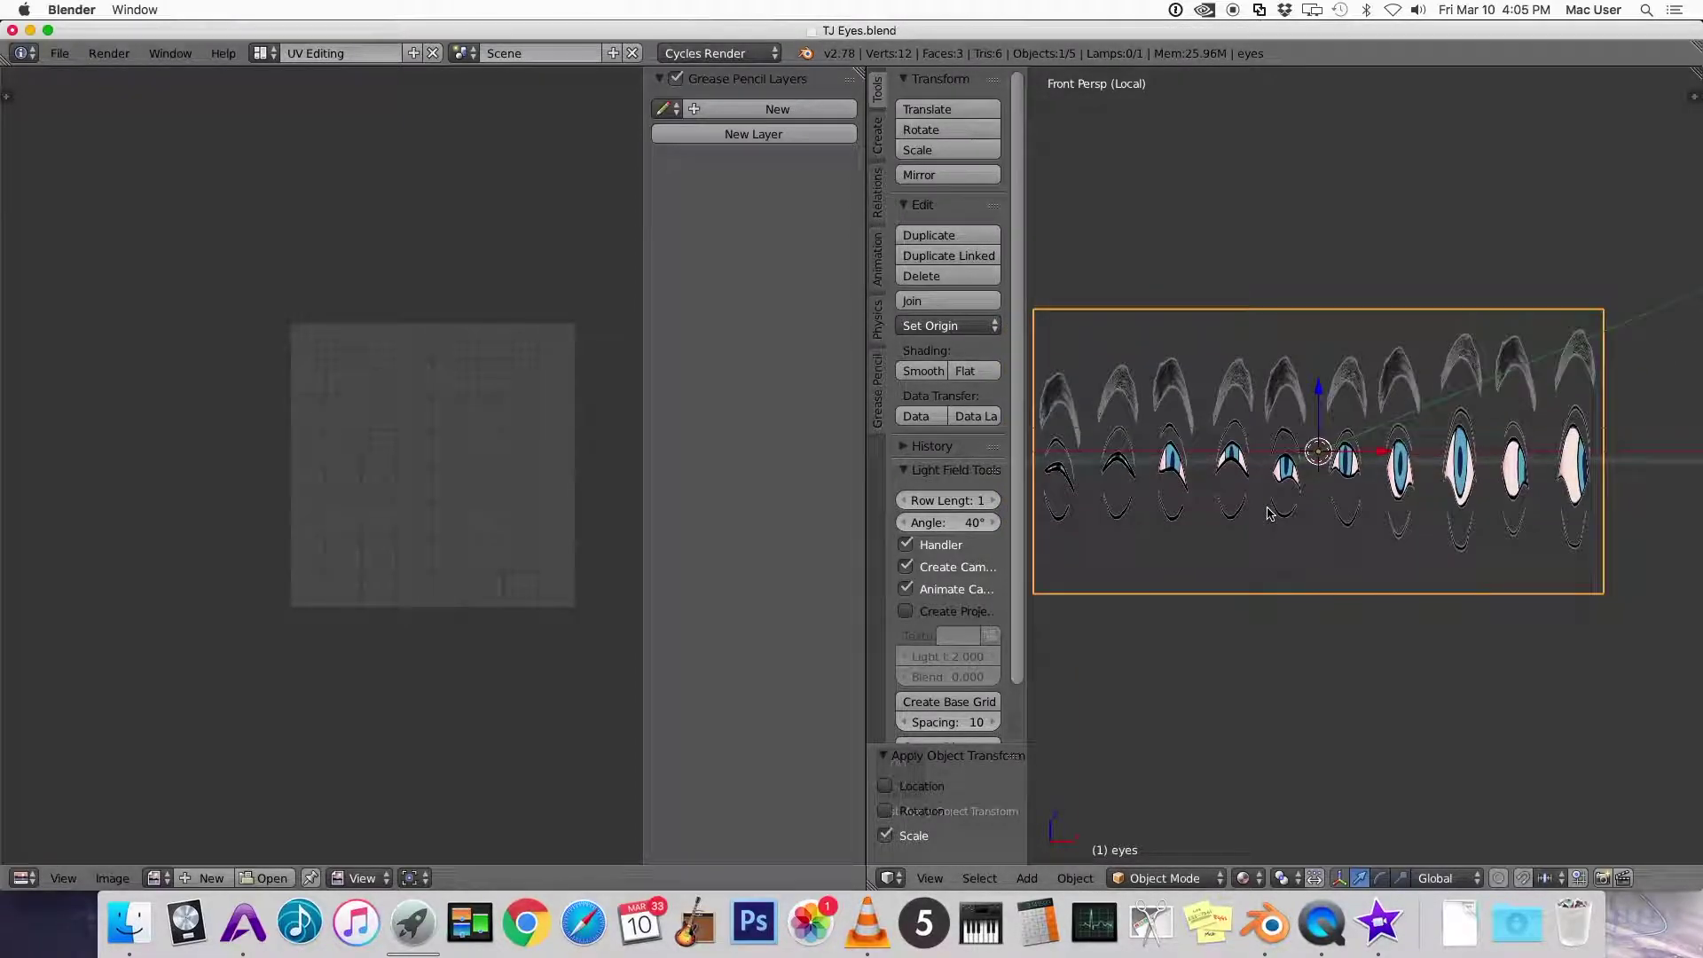
{"action": "key", "text": "KP_5"}
{"action": "key", "text": "Tab"}
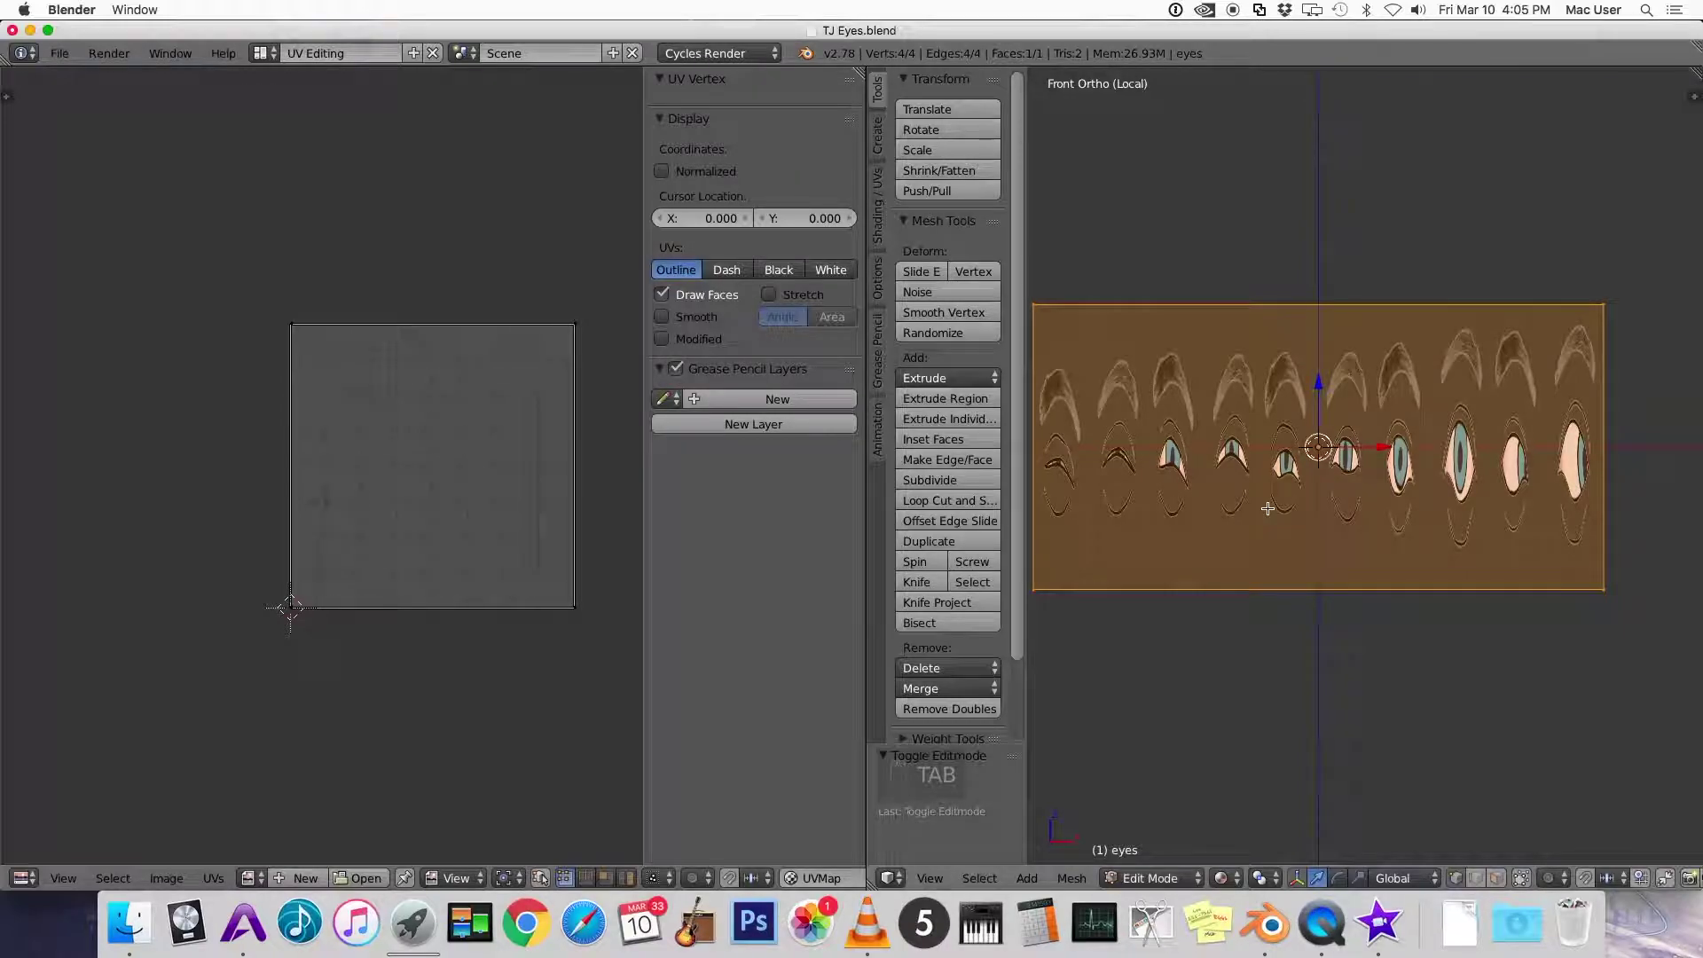
{"action": "key", "text": "u"}
{"action": "left_click", "coordinate": [1268, 509]}
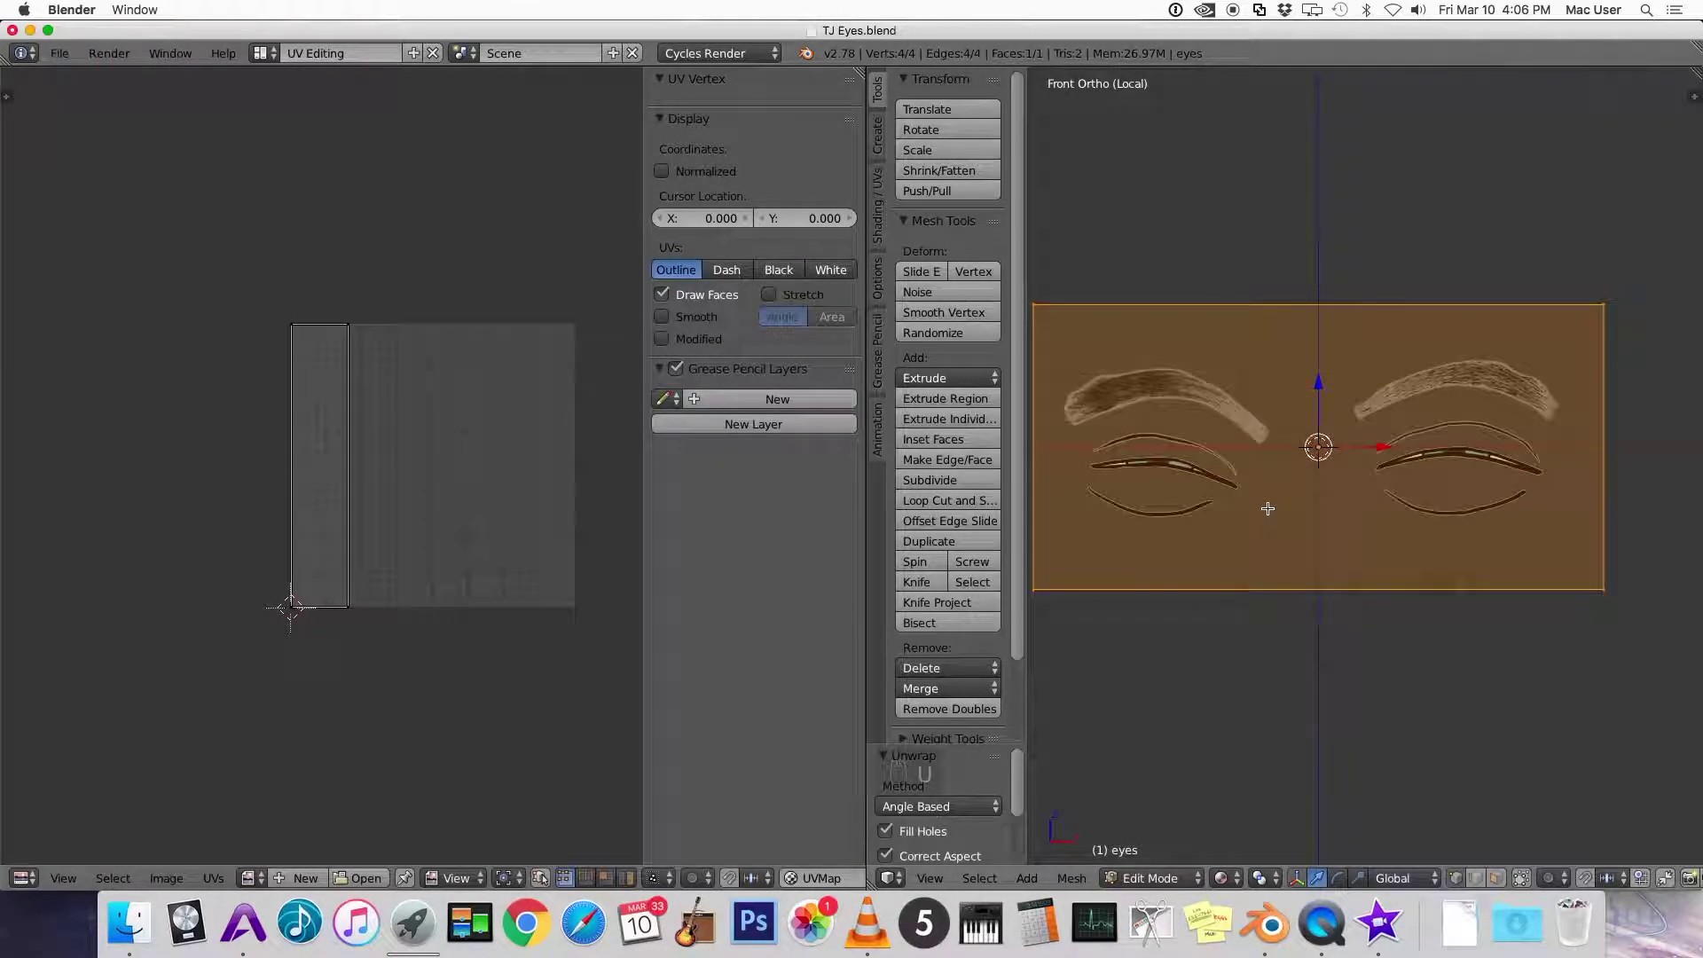
{"action": "key", "text": "a"}
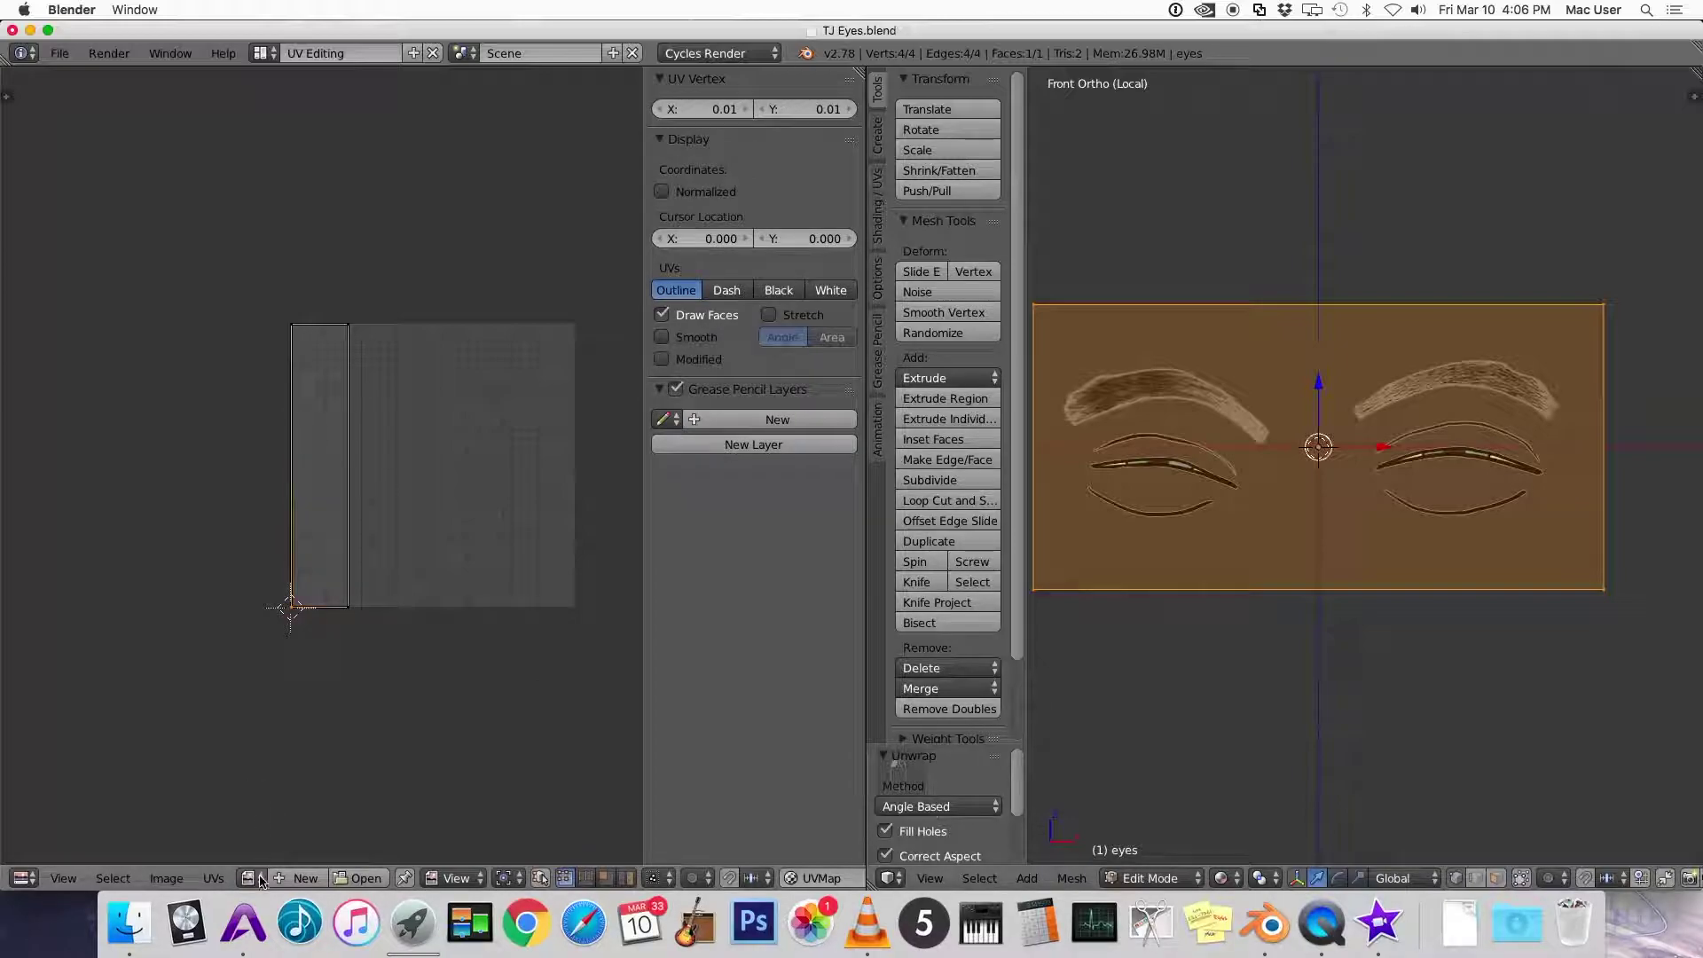
Show eyes.png in the UV editor and hide its properties sidebar
{"action": "left_click", "coordinate": [260, 879]}
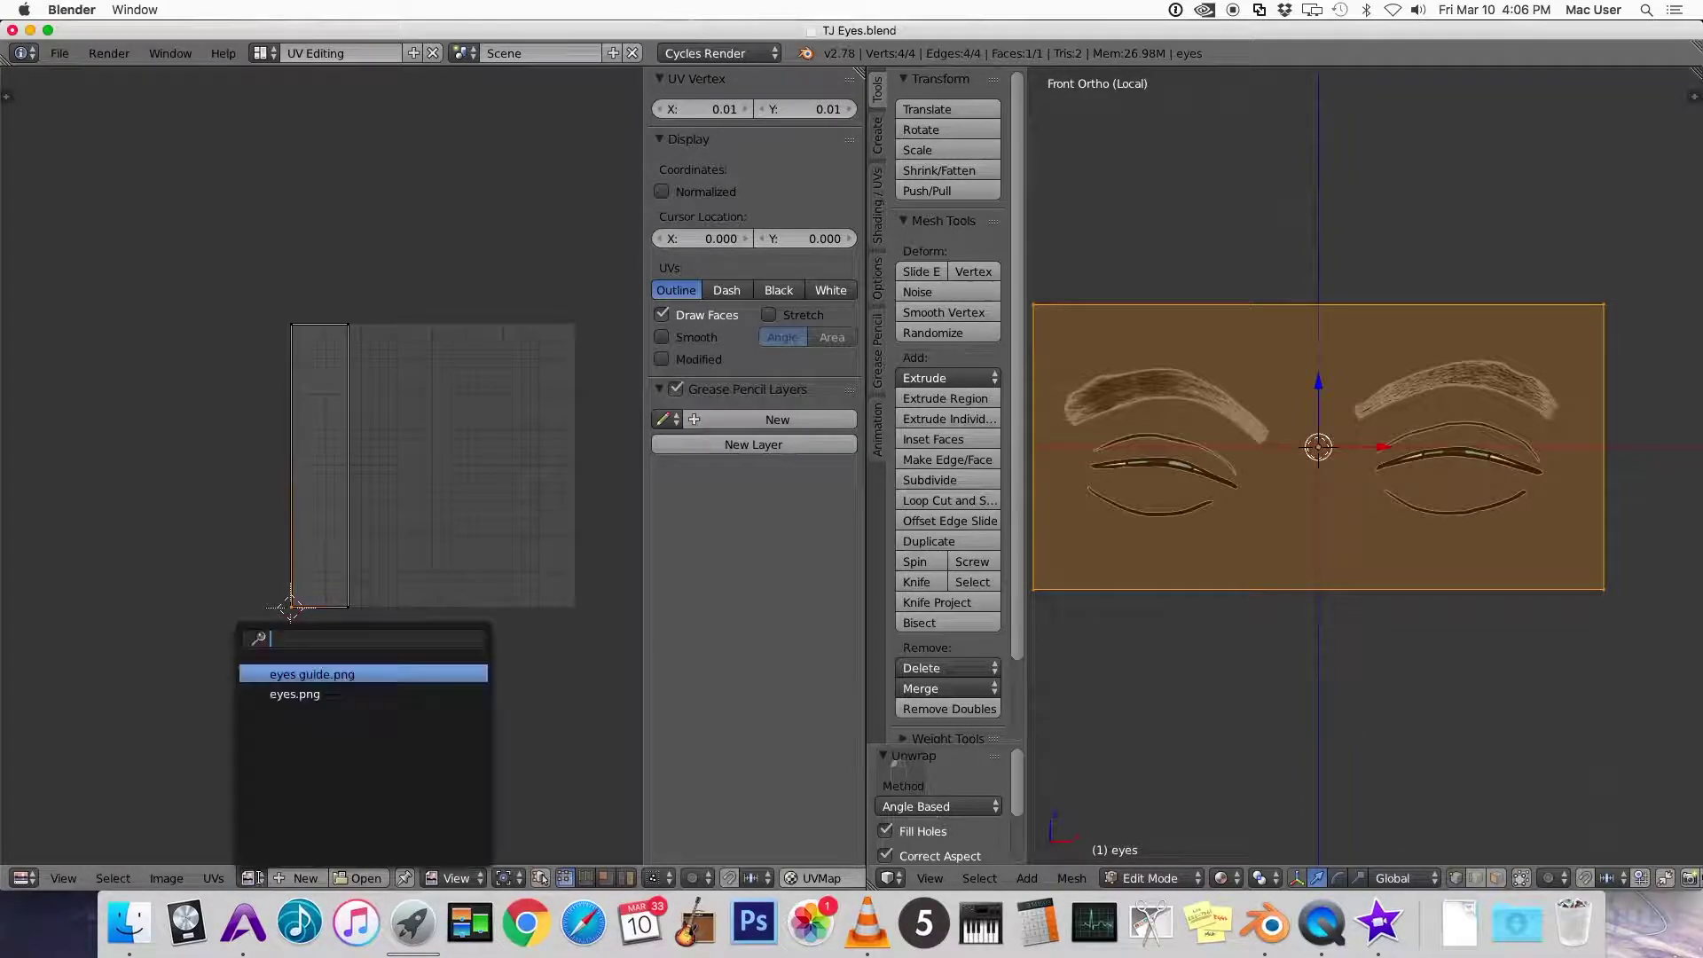
{"action": "left_click", "coordinate": [346, 697]}
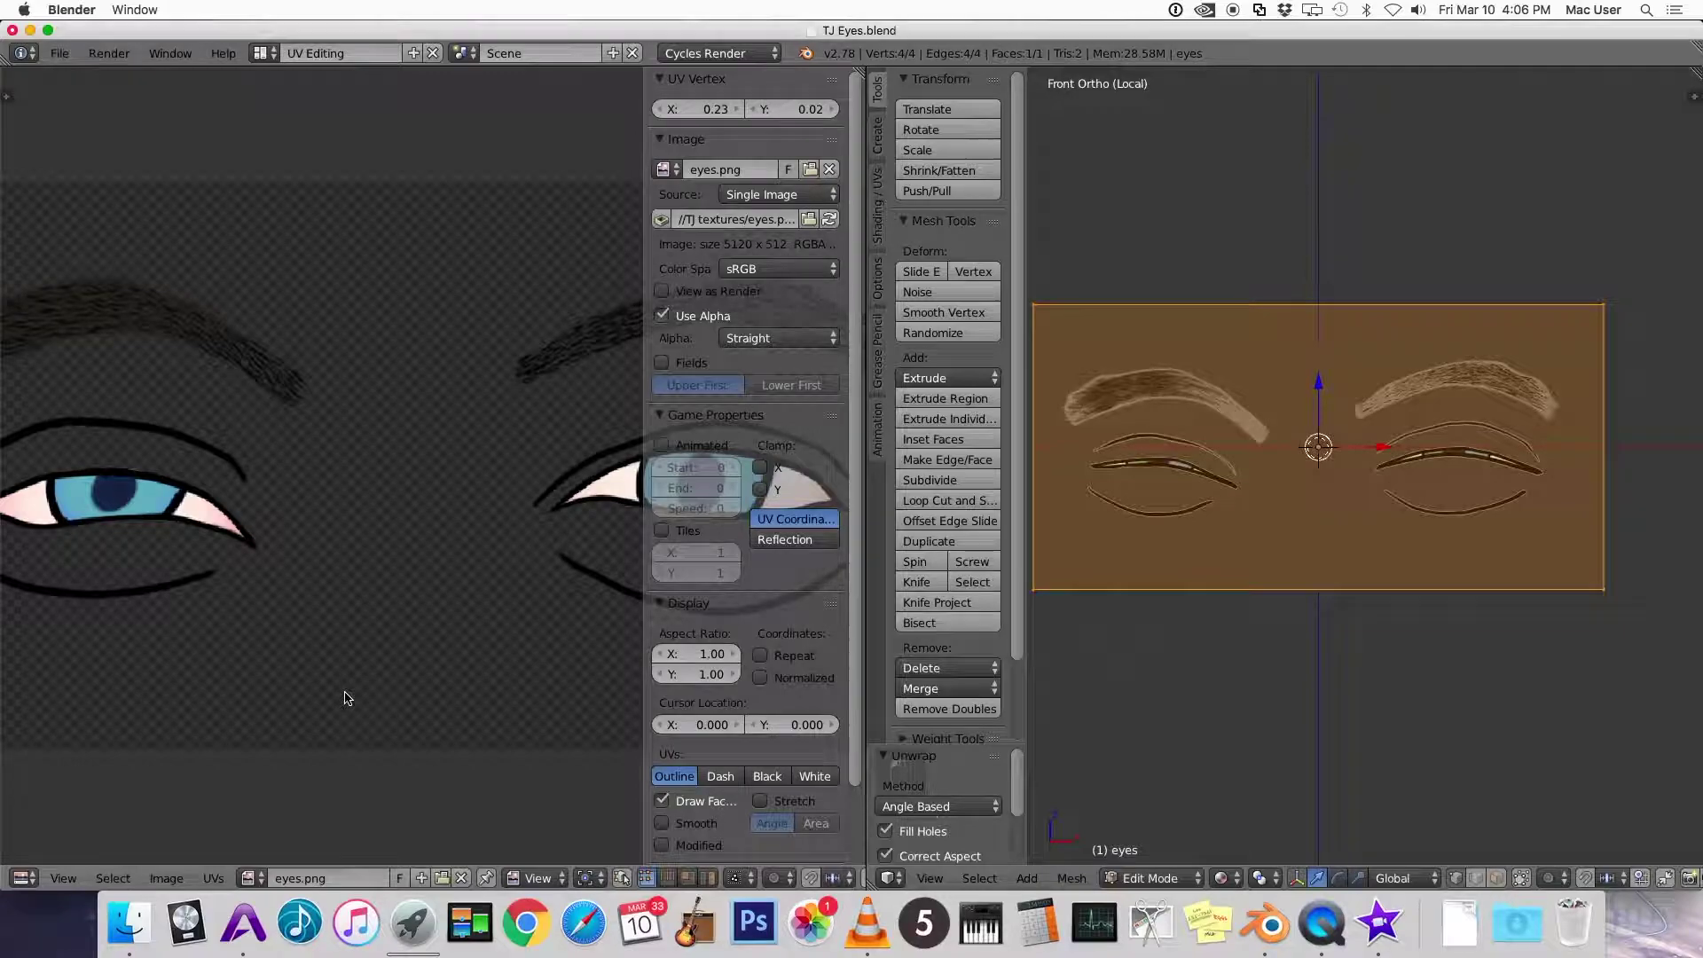
{"action": "scroll", "coordinate": [346, 698], "scroll_direction": "down", "scroll_amount": 6}
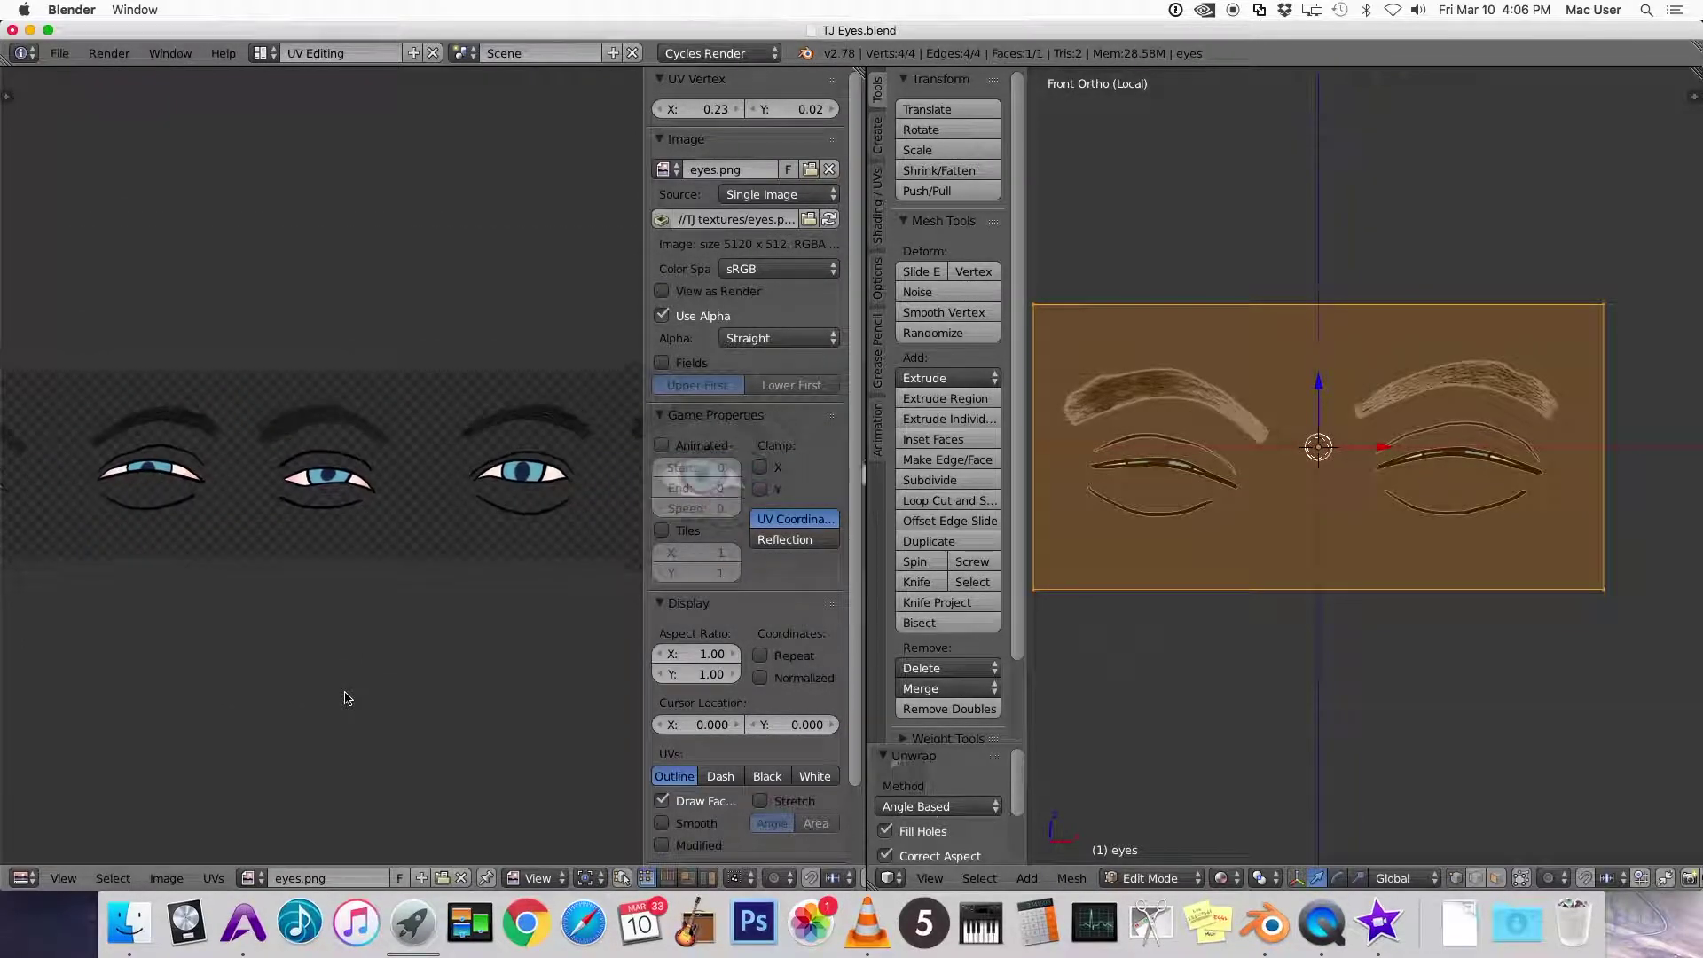
{"action": "scroll", "coordinate": [346, 697], "scroll_direction": "down", "scroll_amount": 1}
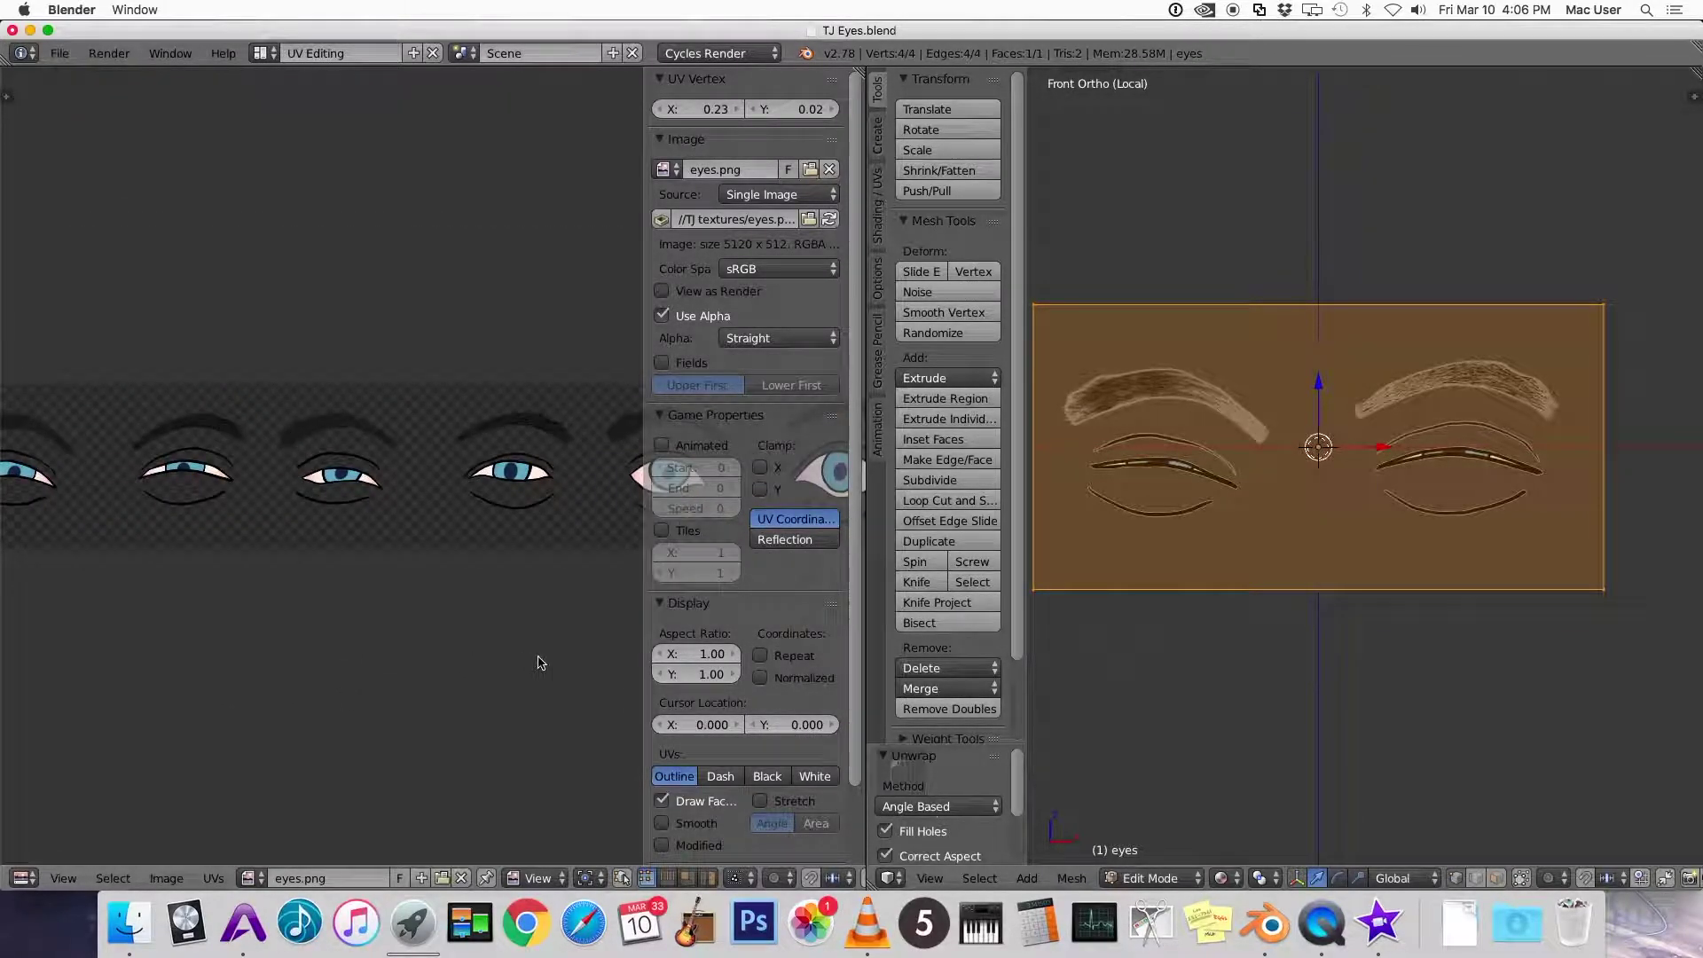
{"action": "key", "text": "n"}
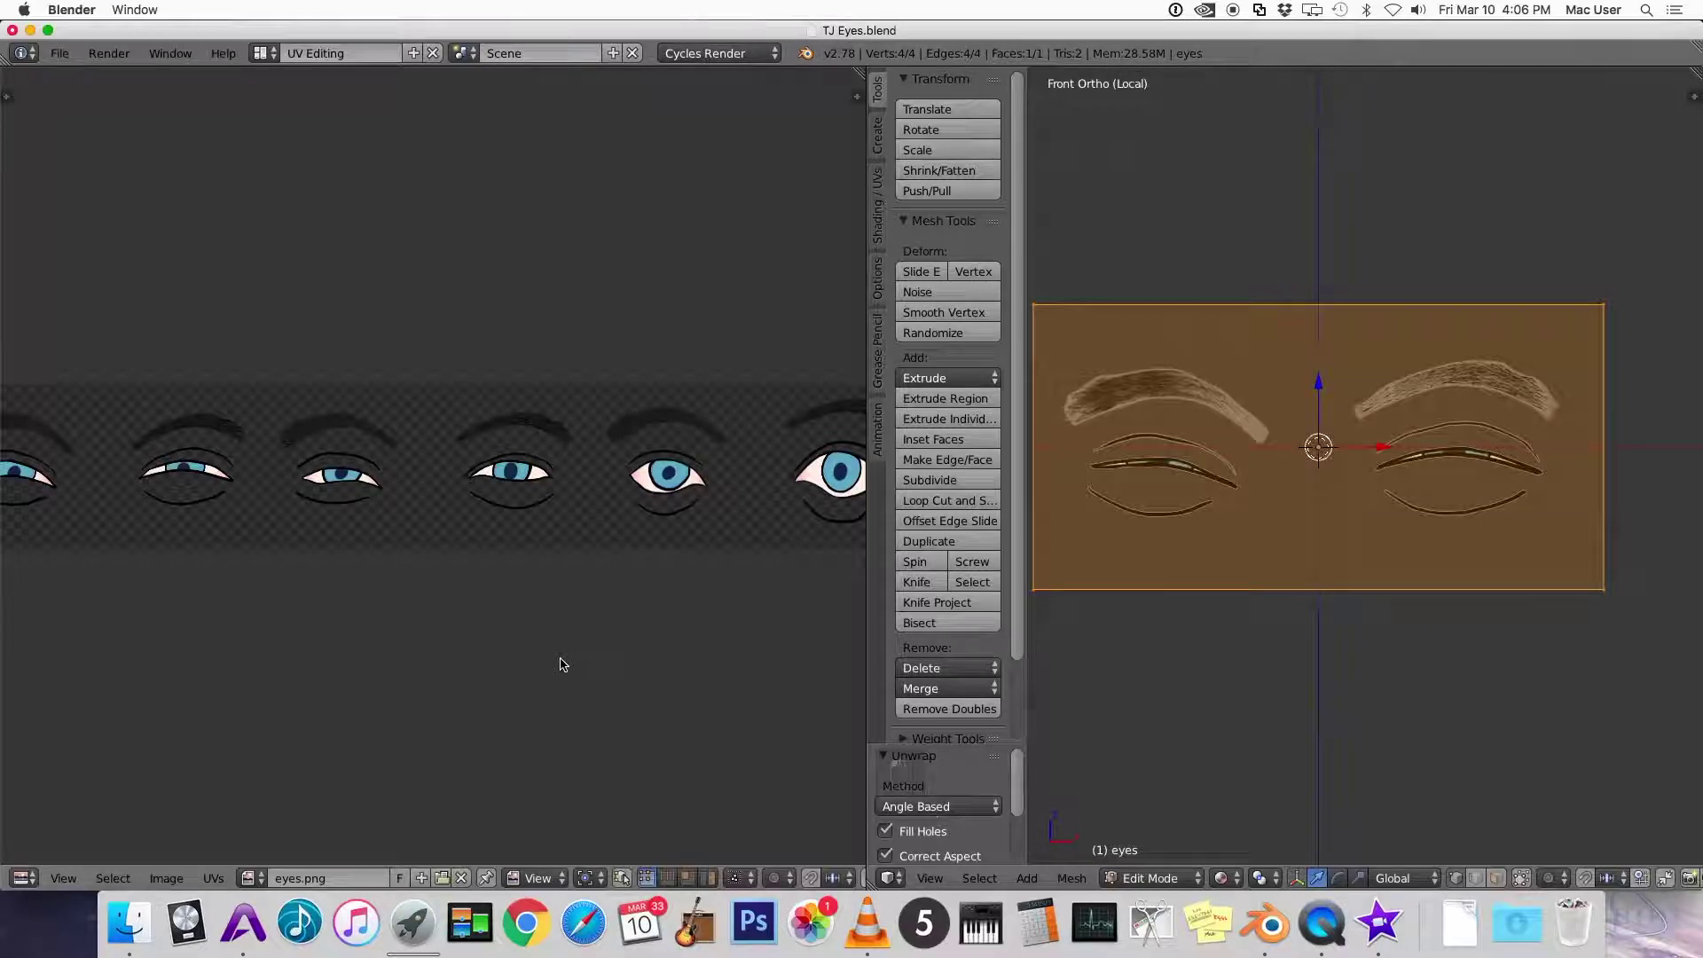
Slide the eyes plane's UVs along X onto the open blue eyes frame
{"action": "scroll", "coordinate": [561, 663], "scroll_direction": "down", "scroll_amount": 5}
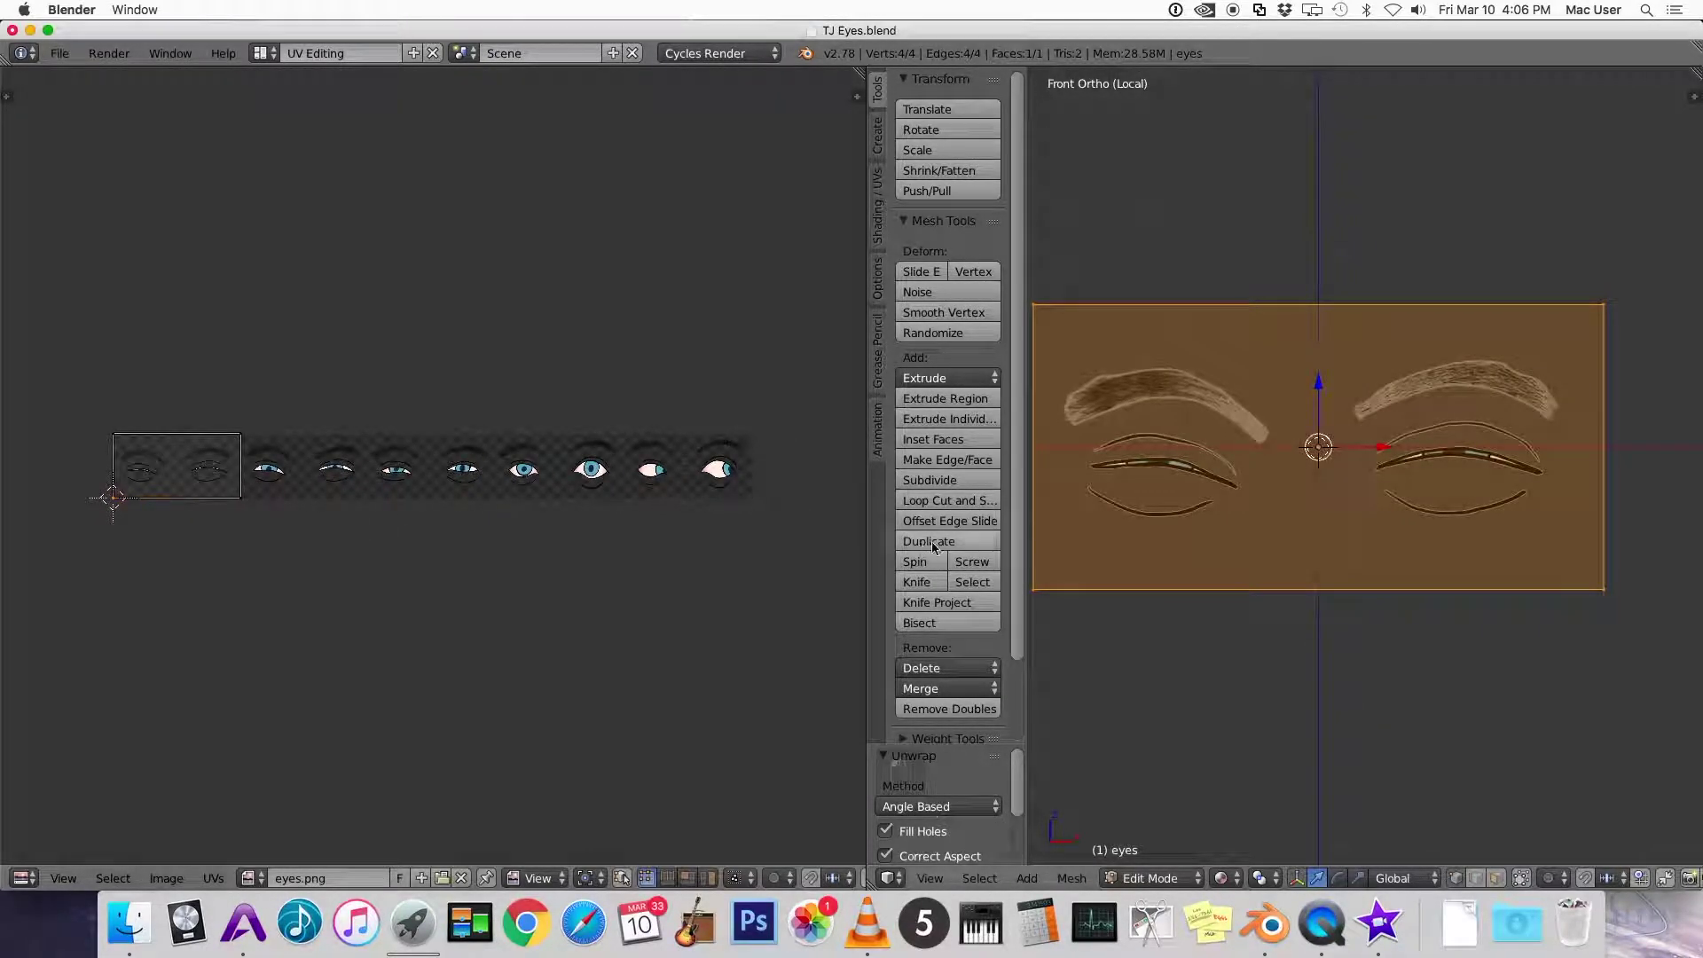
{"action": "key", "text": "Tab"}
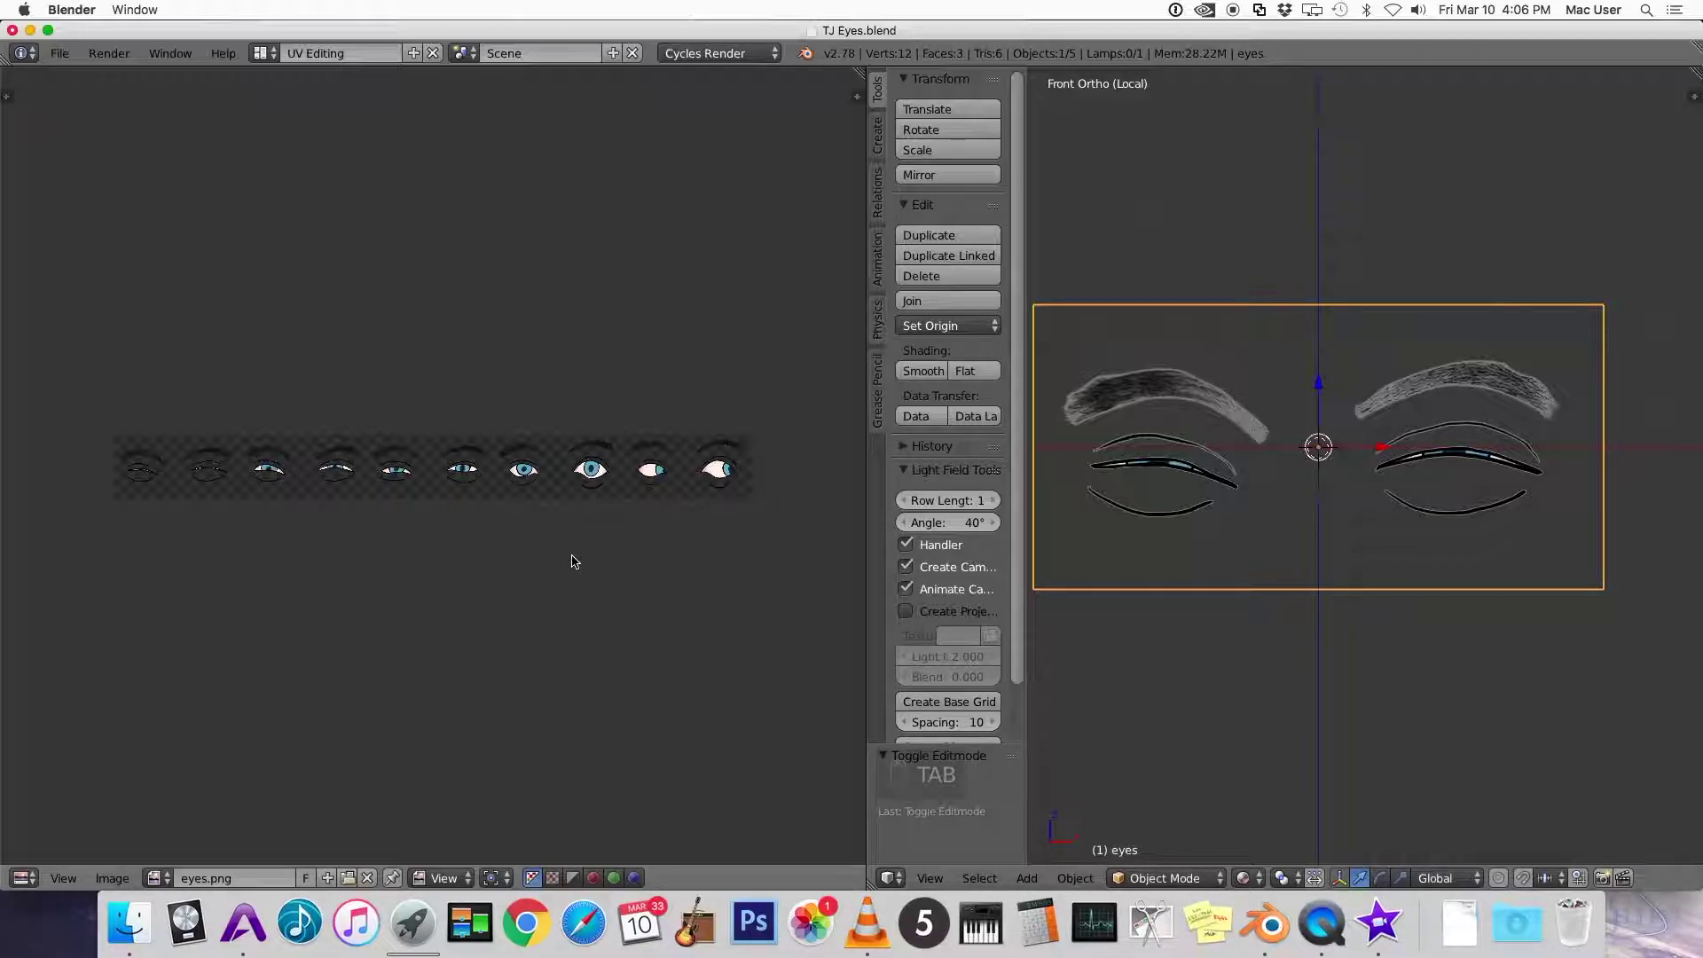
{"action": "key", "text": "Tab"}
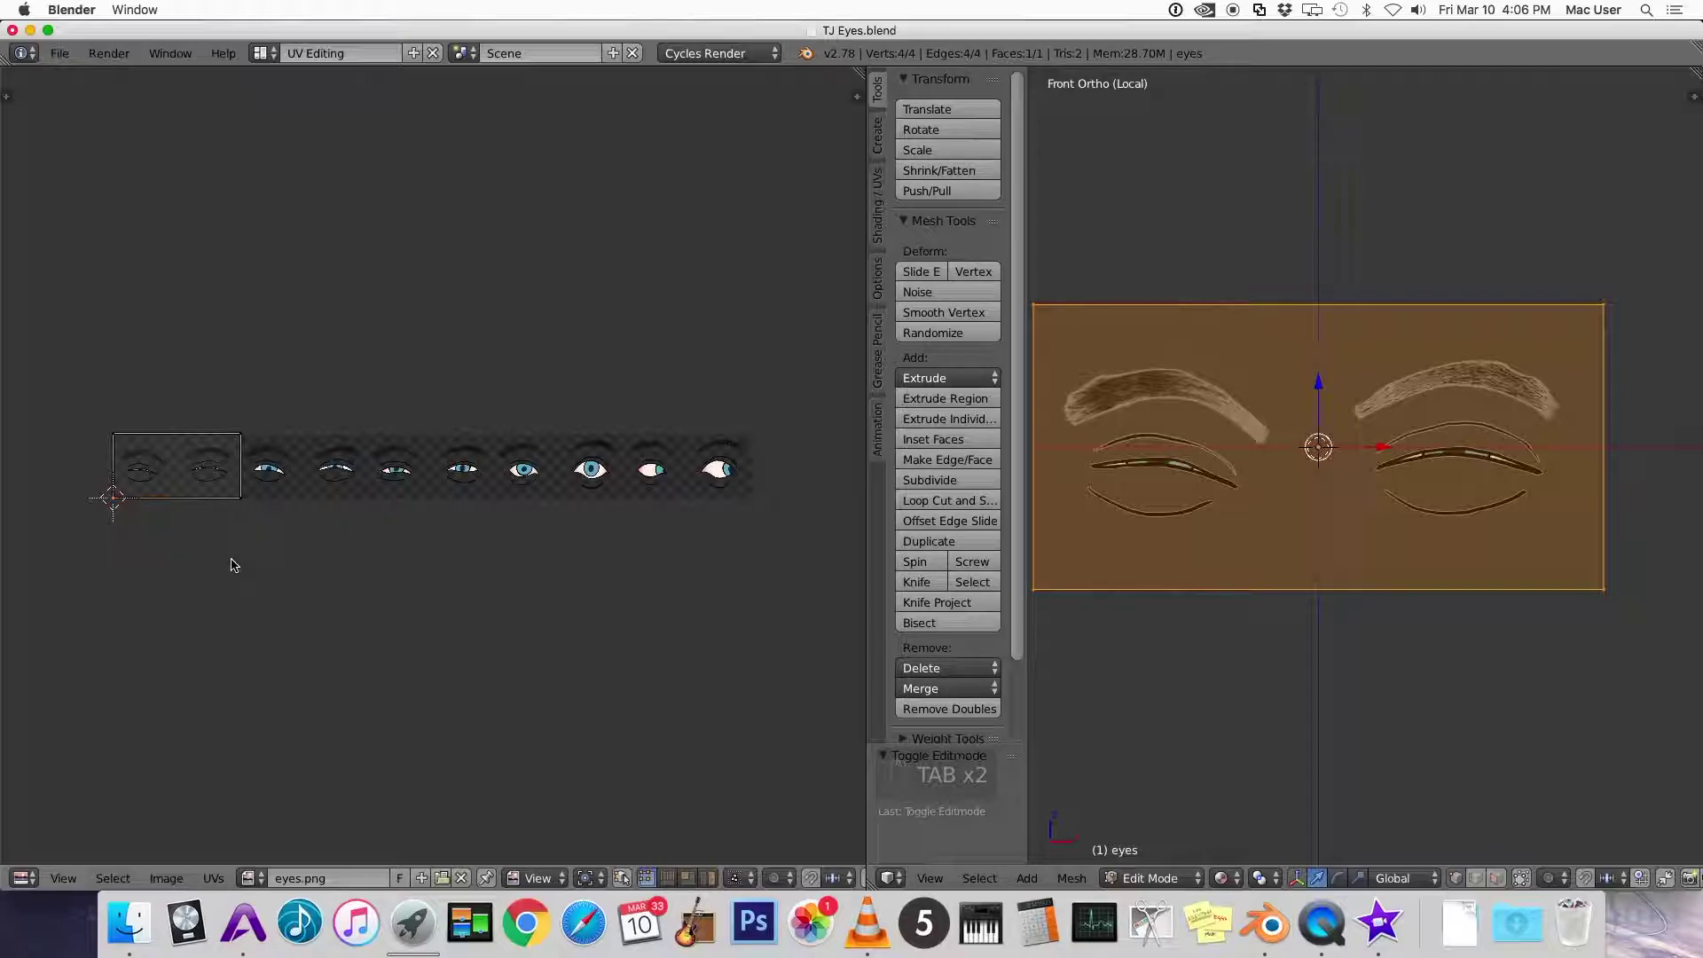
{"action": "key", "text": "a"}
{"action": "key", "text": "a"}
{"action": "key", "text": "a"}
{"action": "key", "text": "a"}
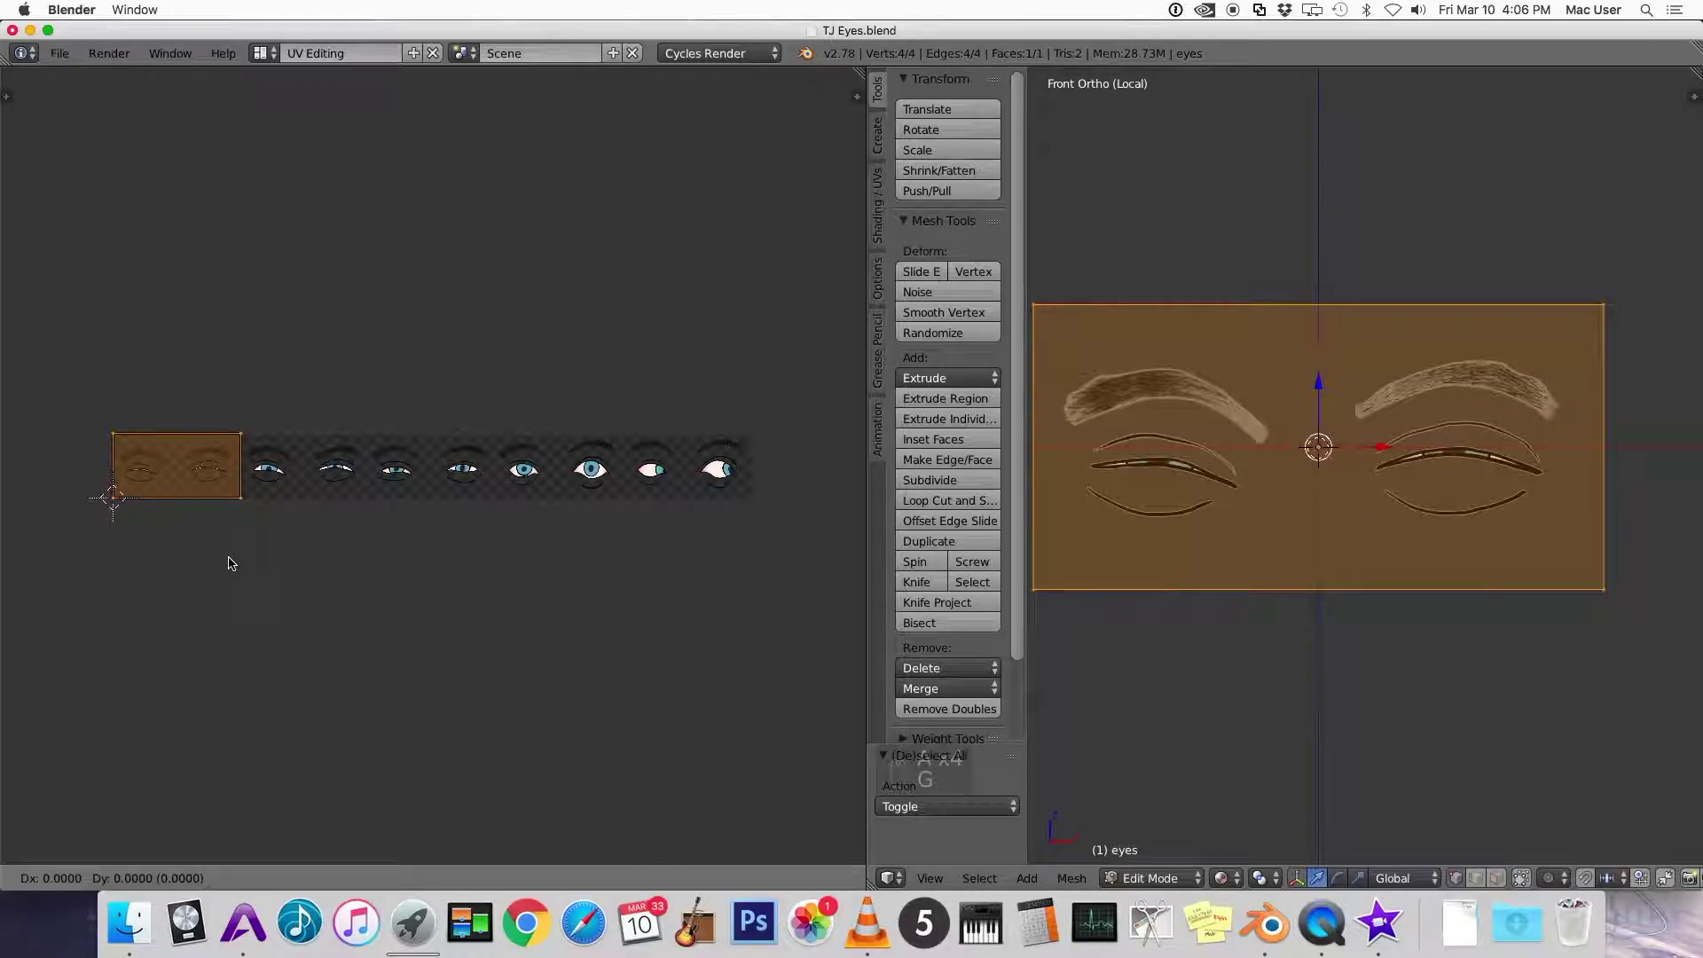
{"action": "key", "text": "g"}
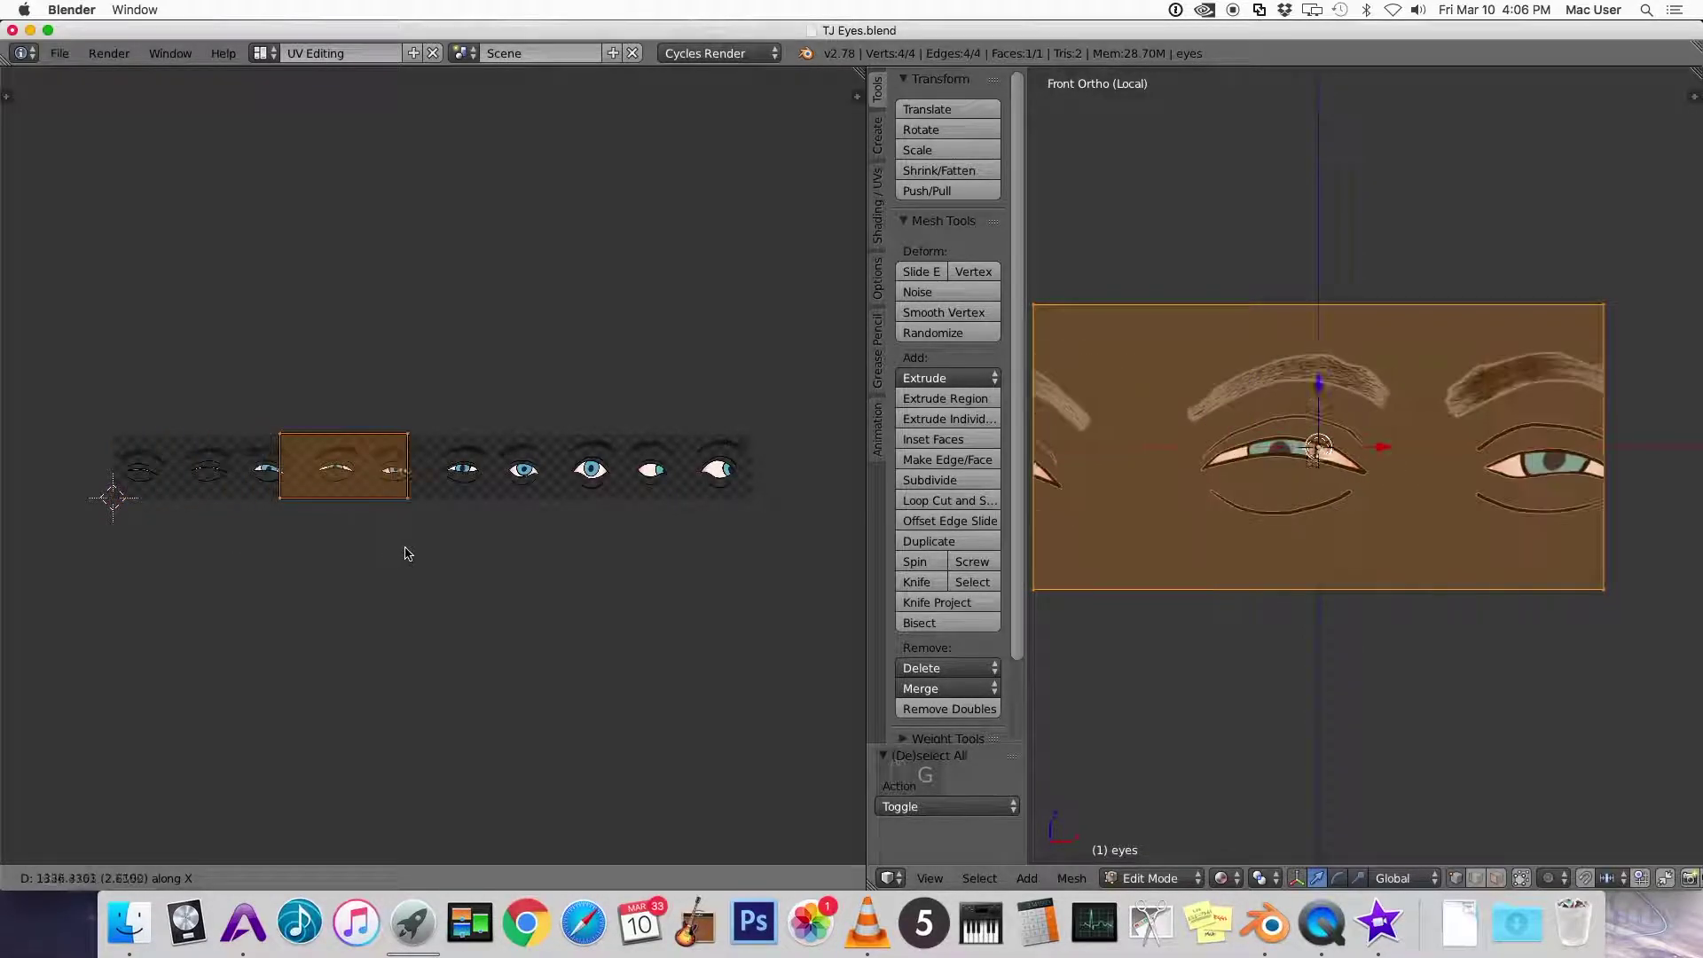
{"action": "left_click", "coordinate": [482, 556]}
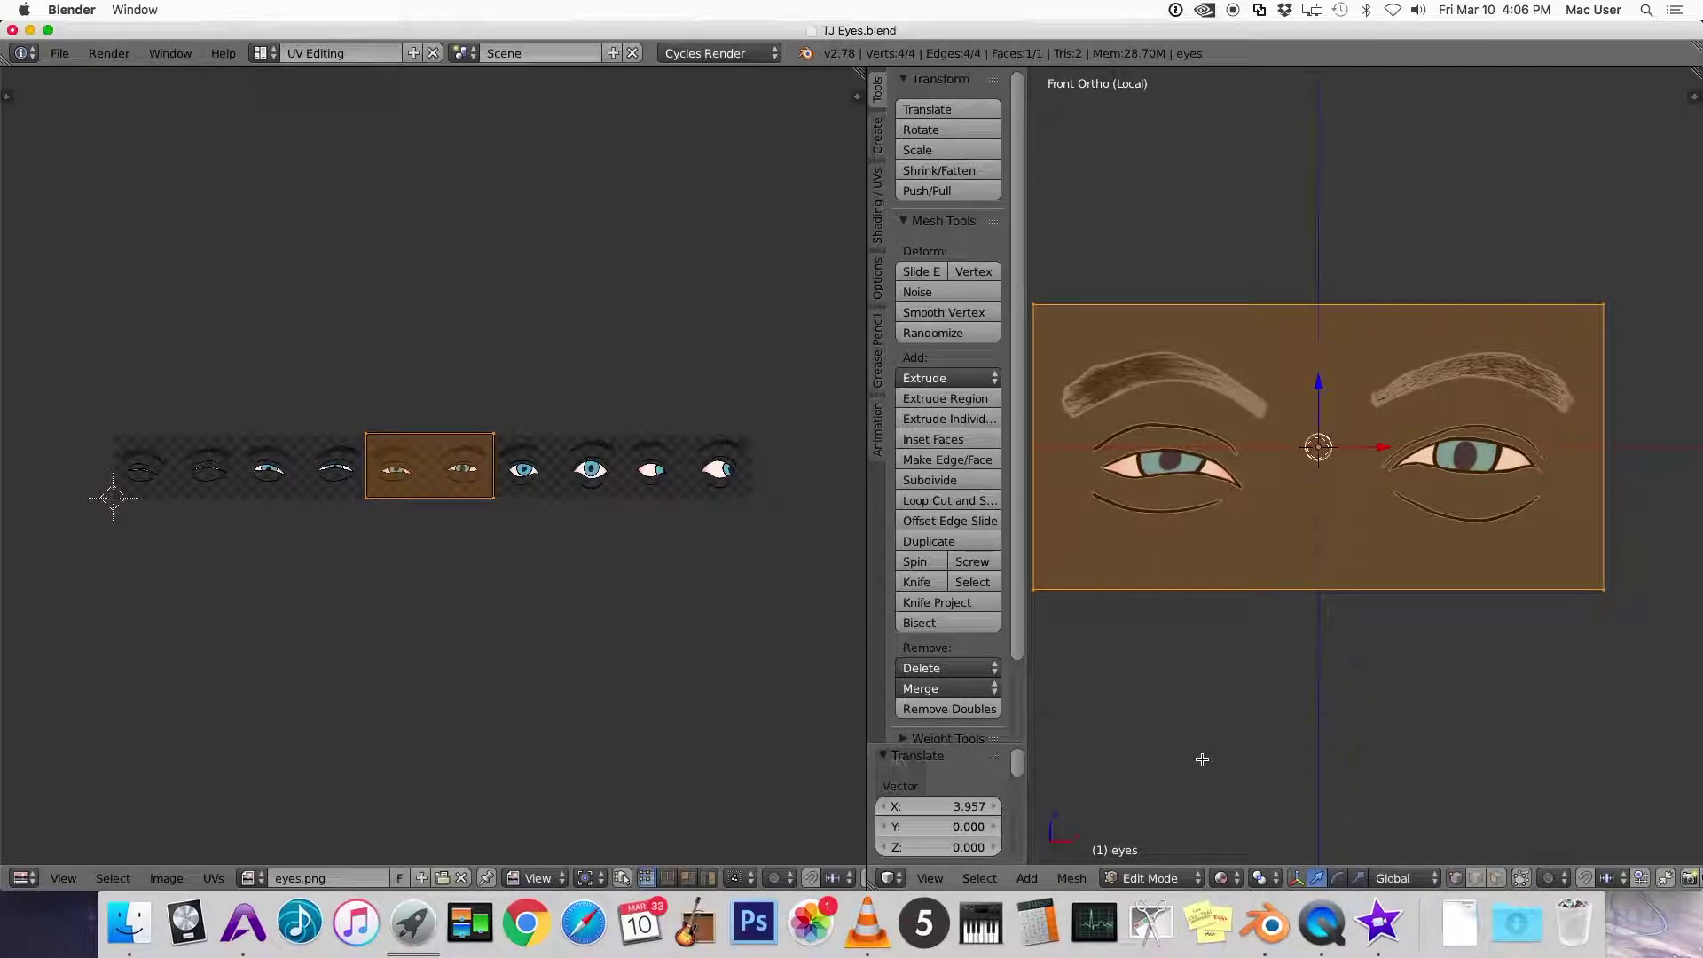
{"action": "key", "text": "Tab"}
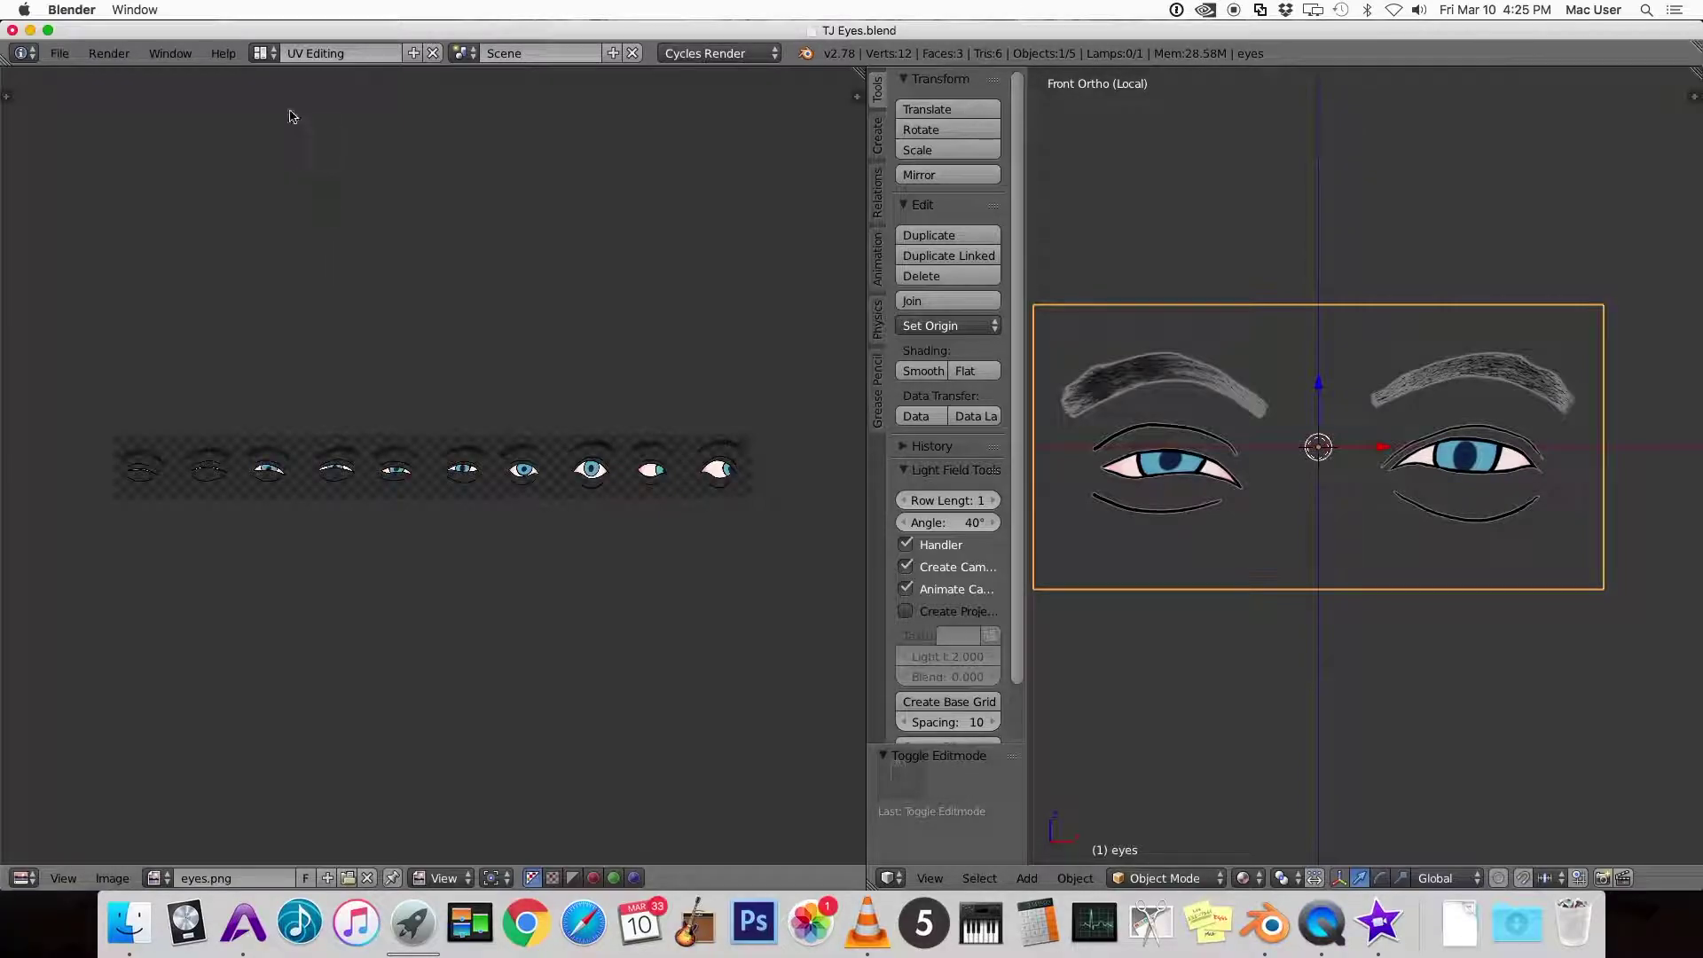
Return to the Default layout and add a UV Warp modifier to the eyes object
{"action": "left_click", "coordinate": [269, 55]}
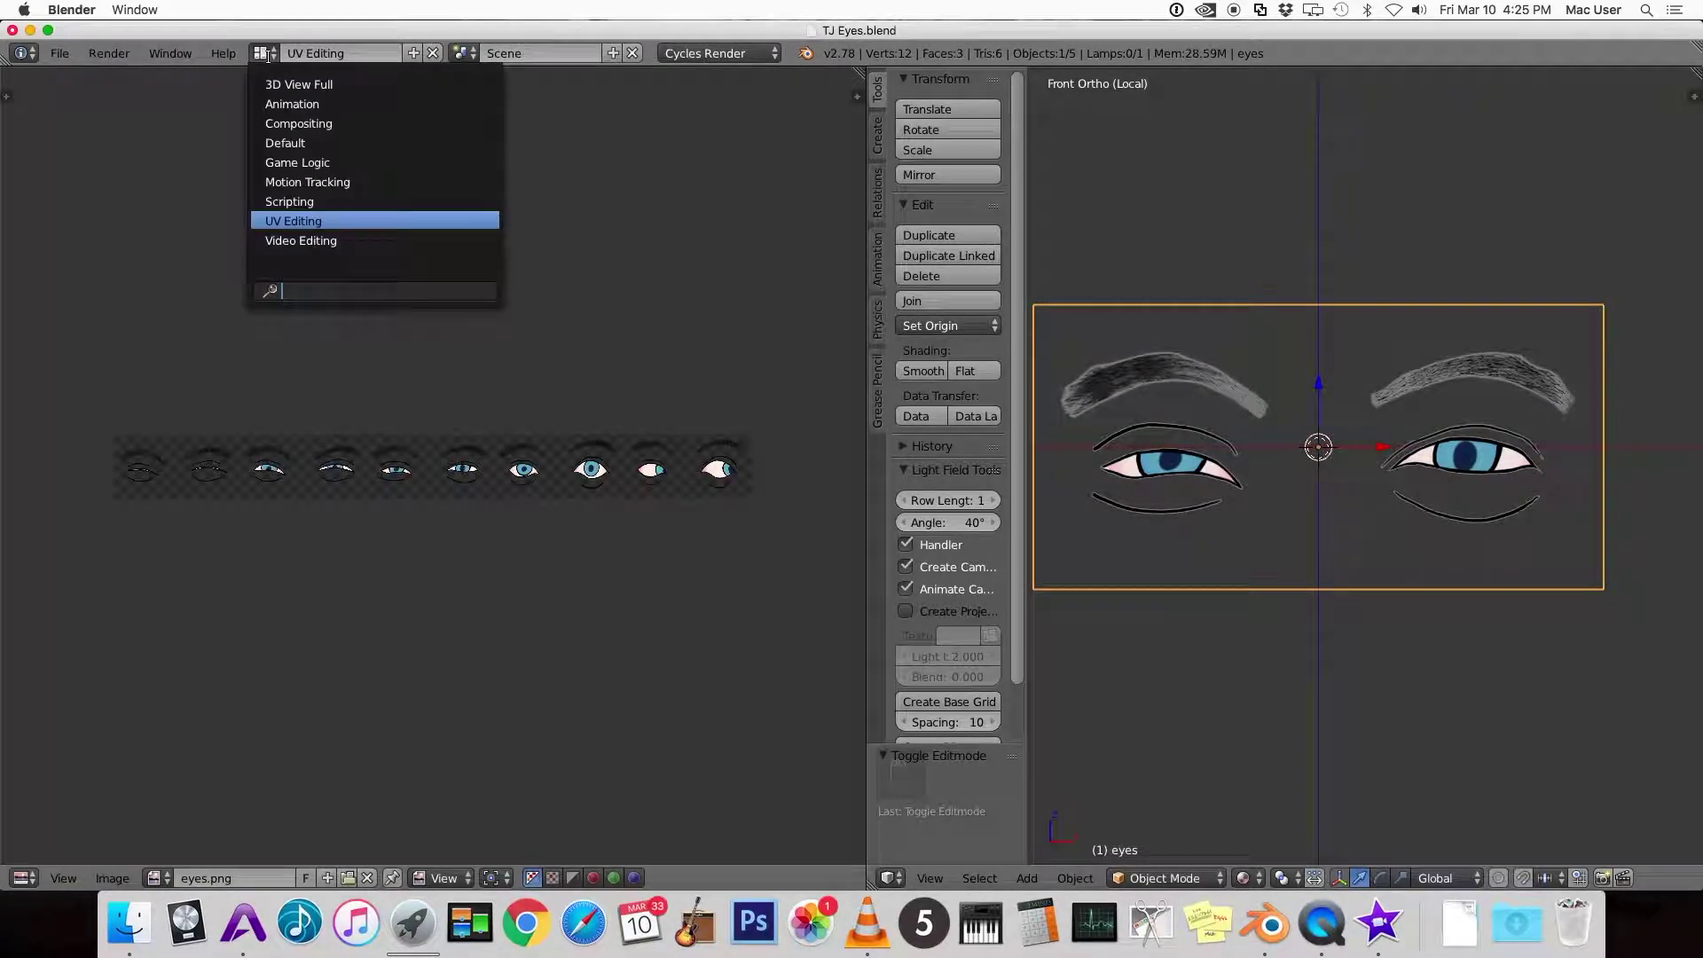
{"action": "left_click", "coordinate": [309, 142]}
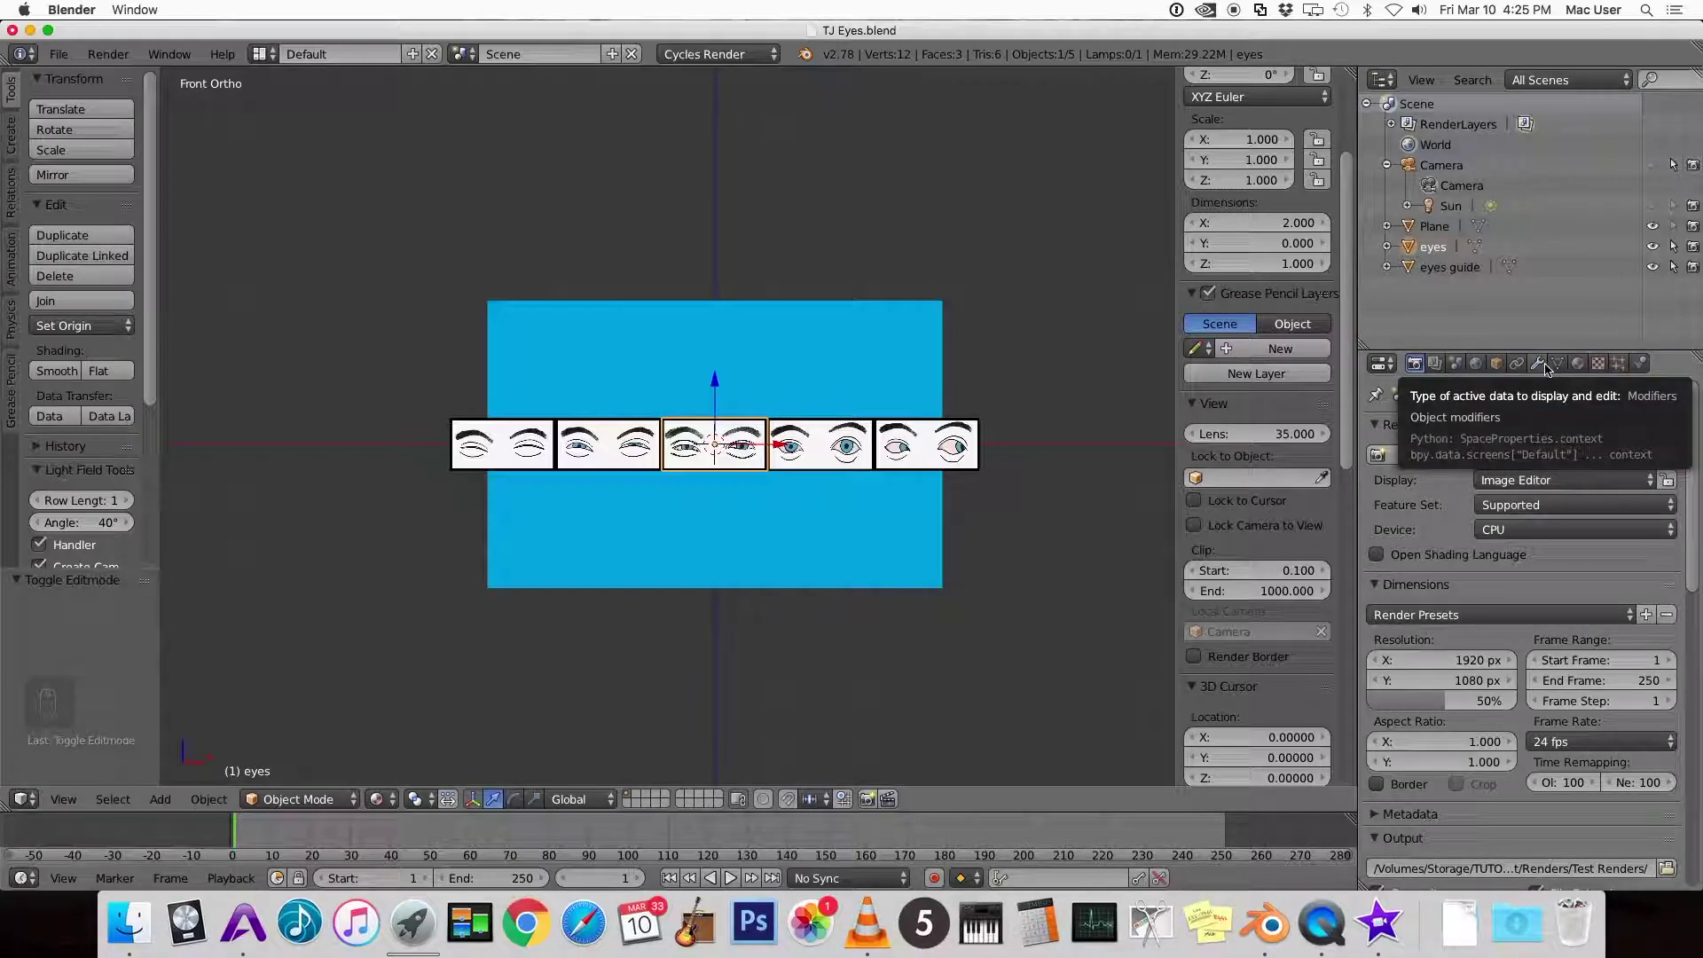
{"action": "left_click", "coordinate": [1540, 363]}
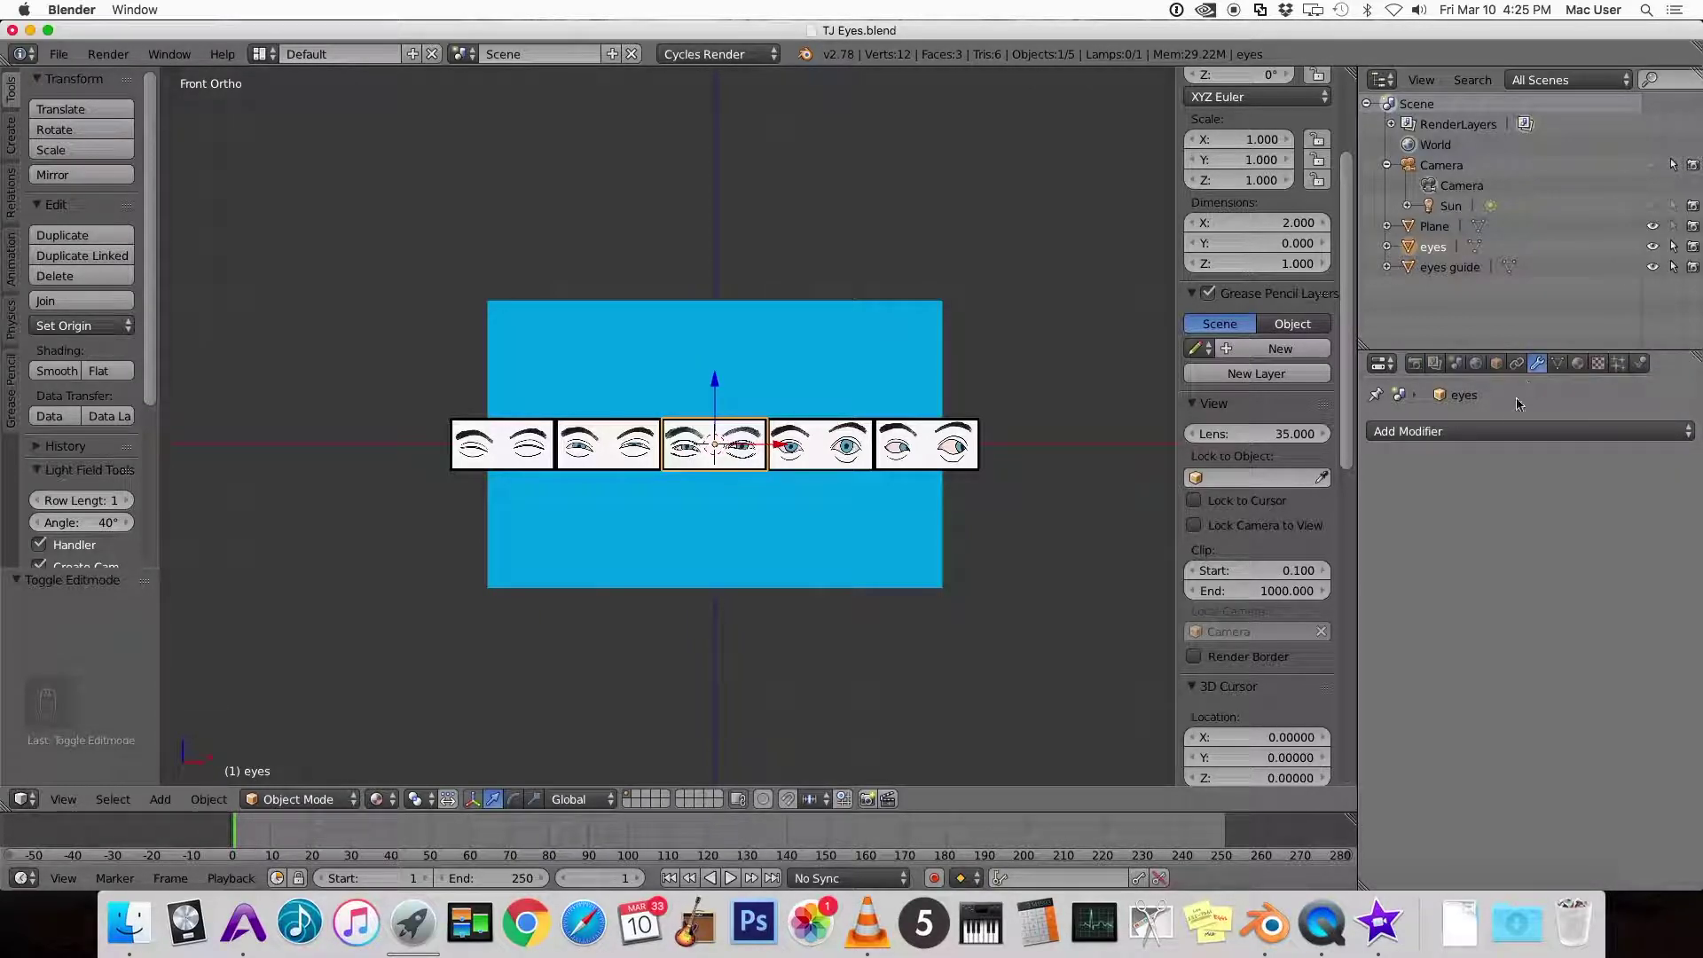
{"action": "left_click", "coordinate": [1509, 435]}
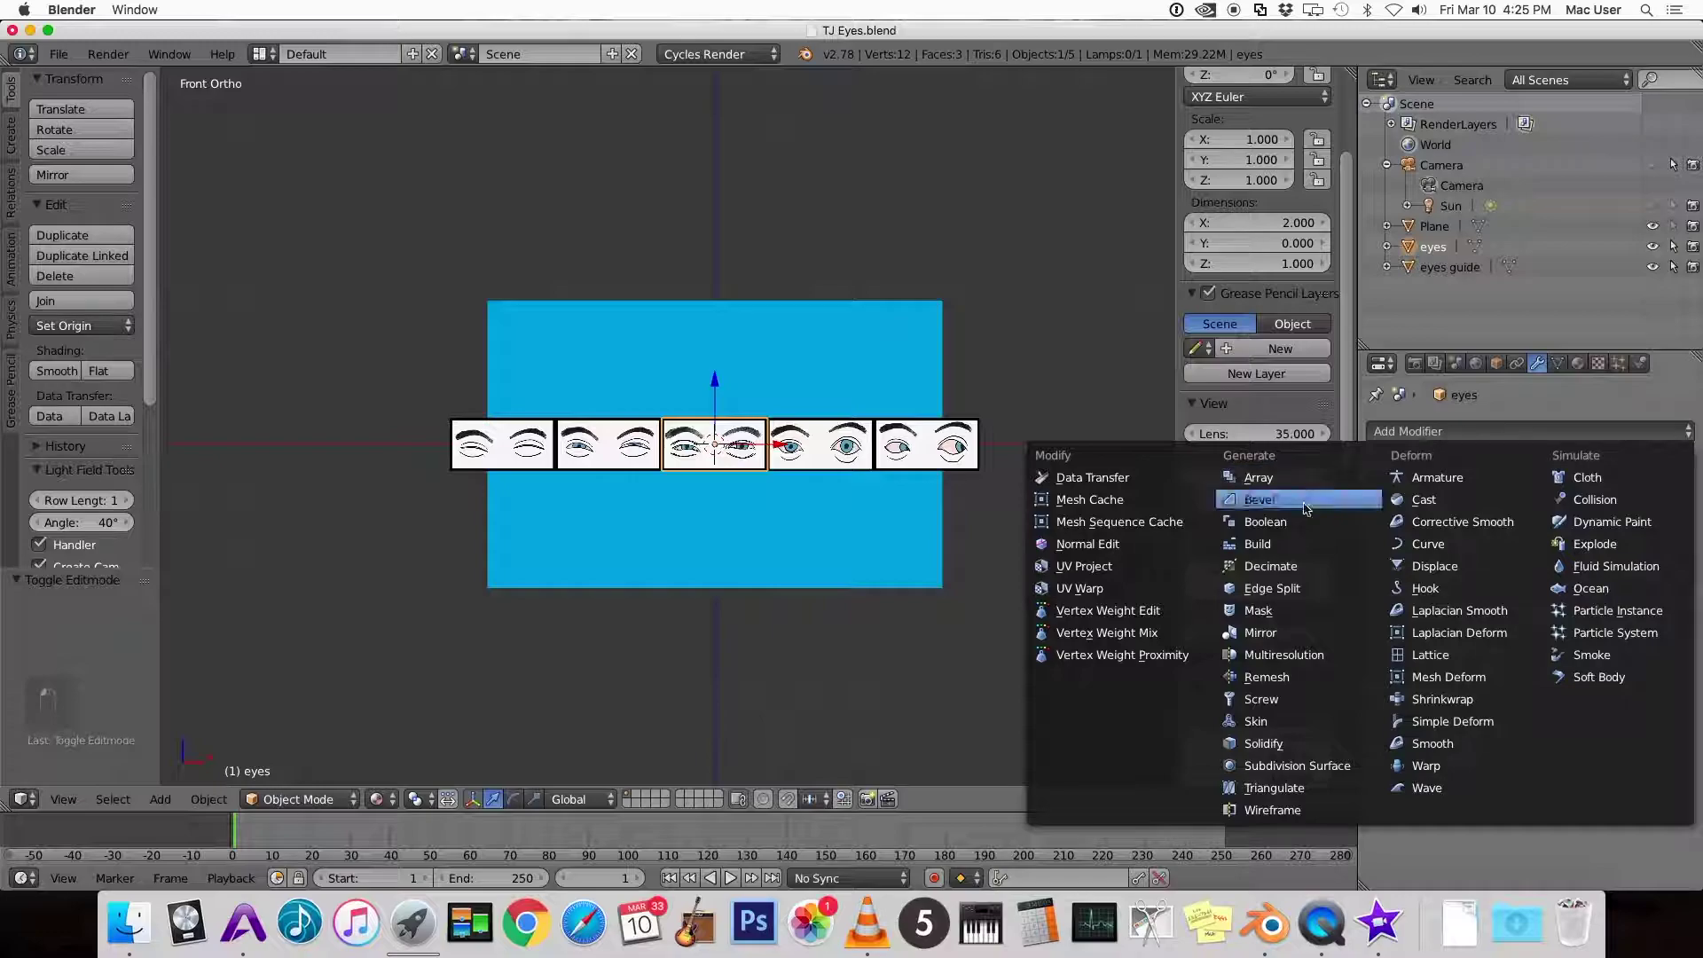
{"action": "left_click", "coordinate": [1140, 592]}
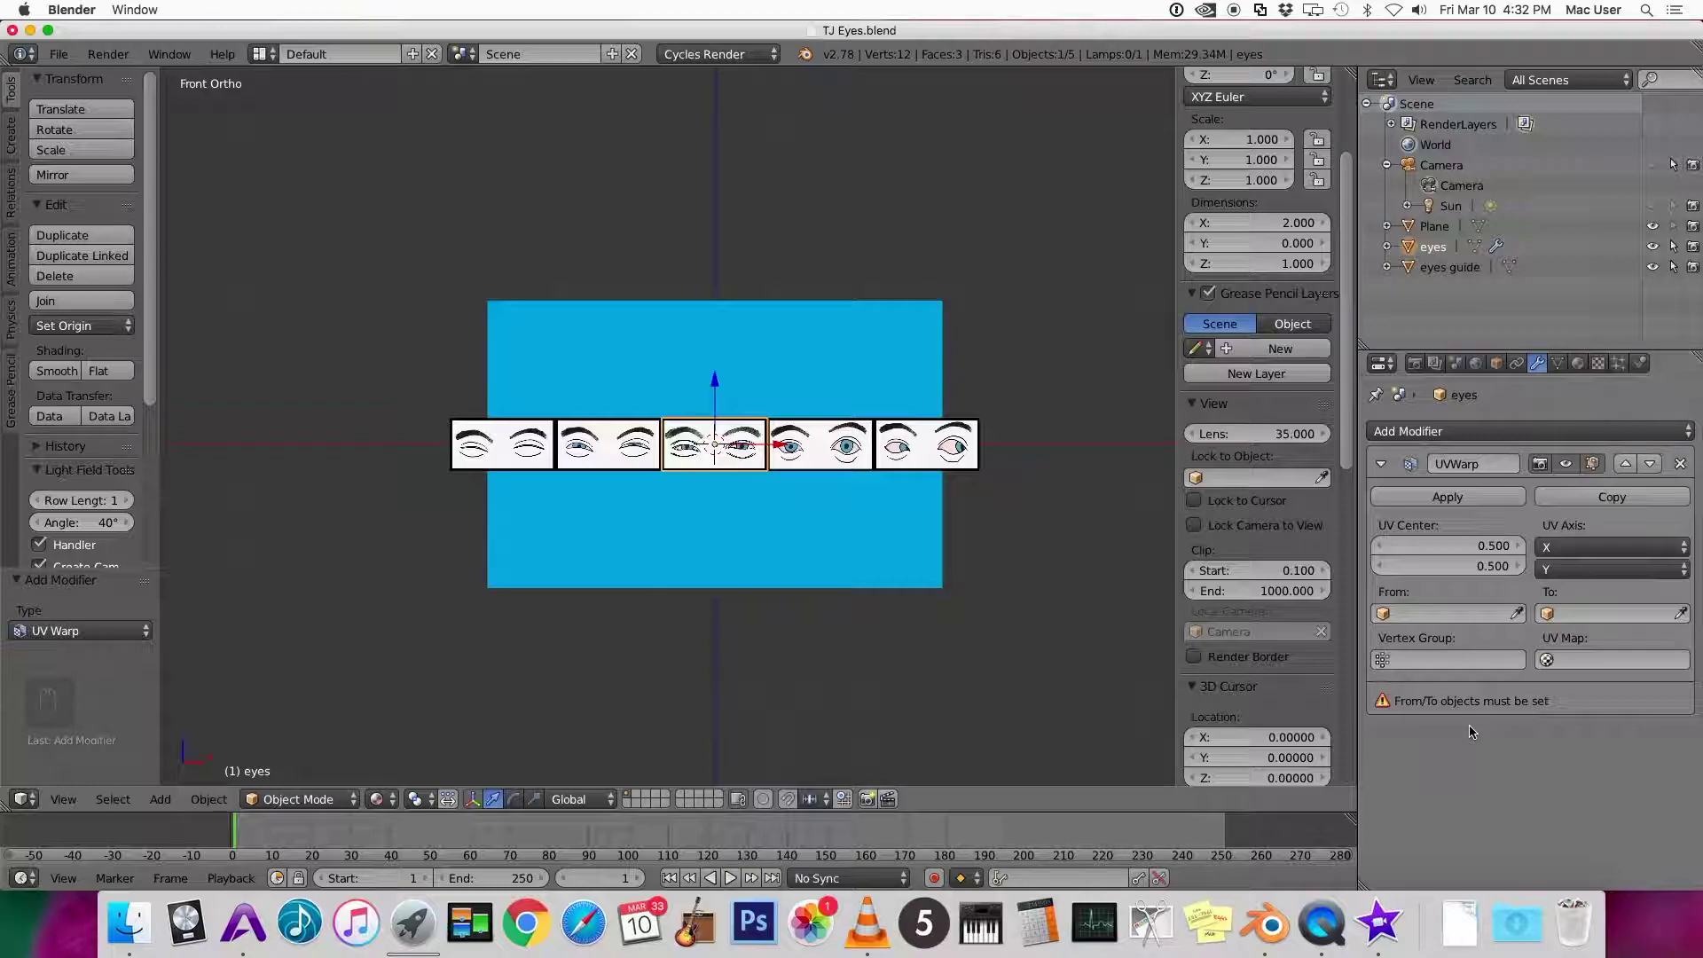
Append the Selector and Selector base objects from TJ Mouth.blend
{"action": "left_click", "coordinate": [58, 54]}
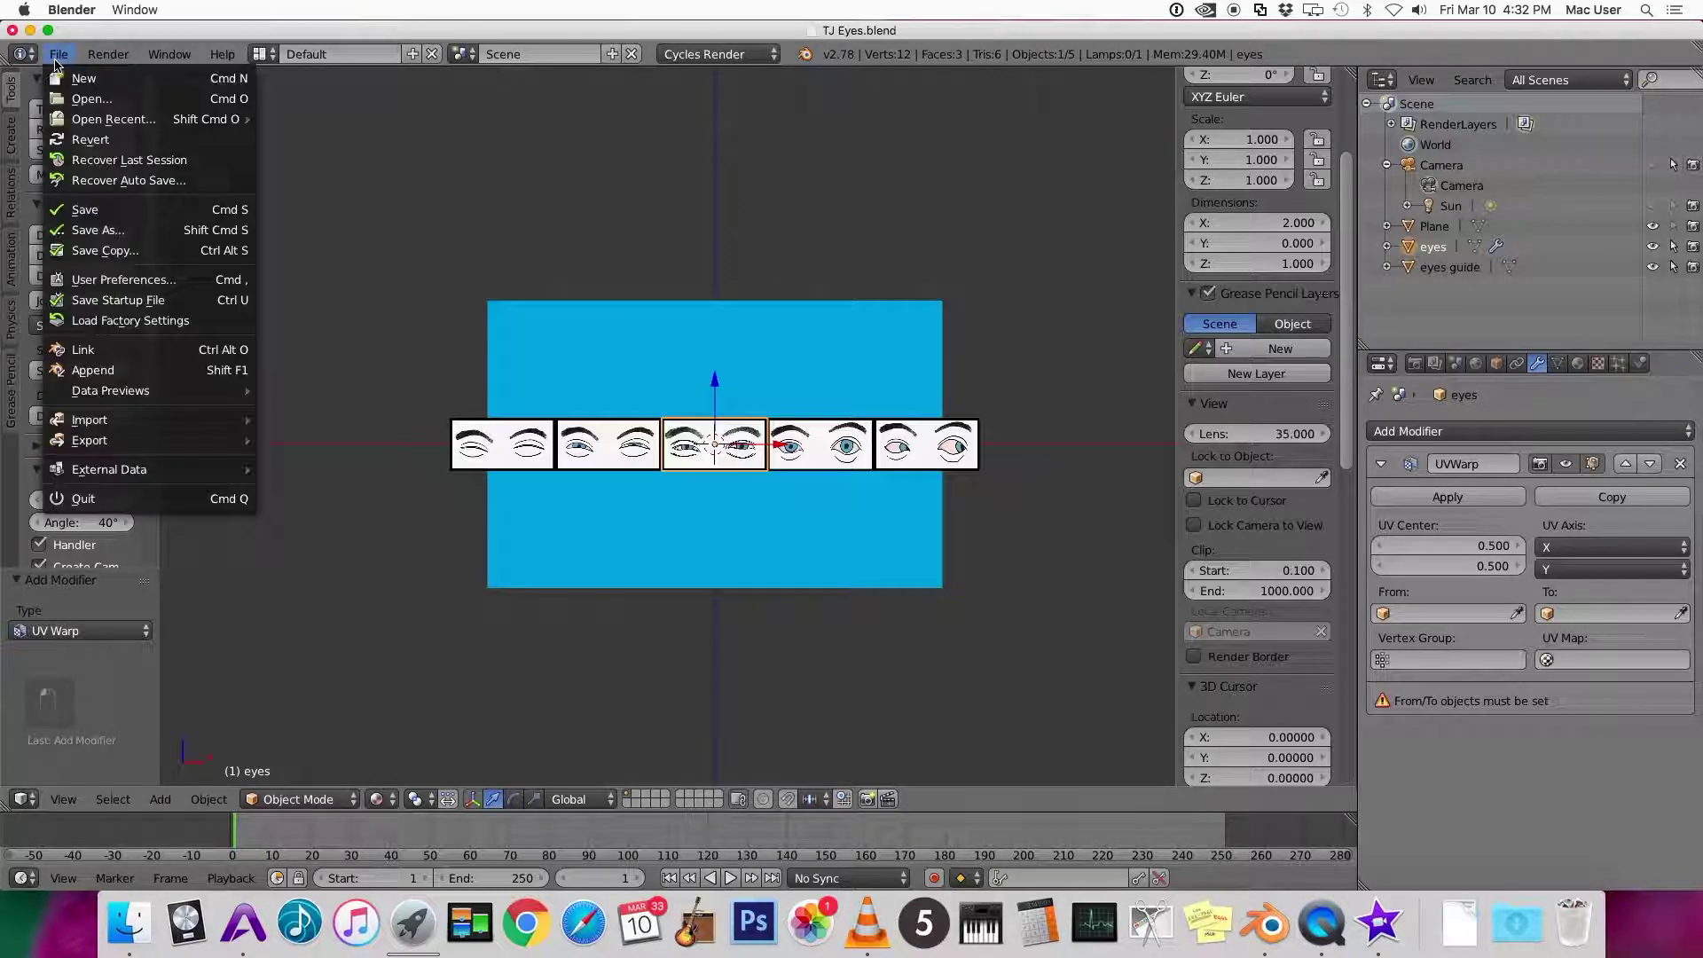
{"action": "left_click", "coordinate": [148, 369]}
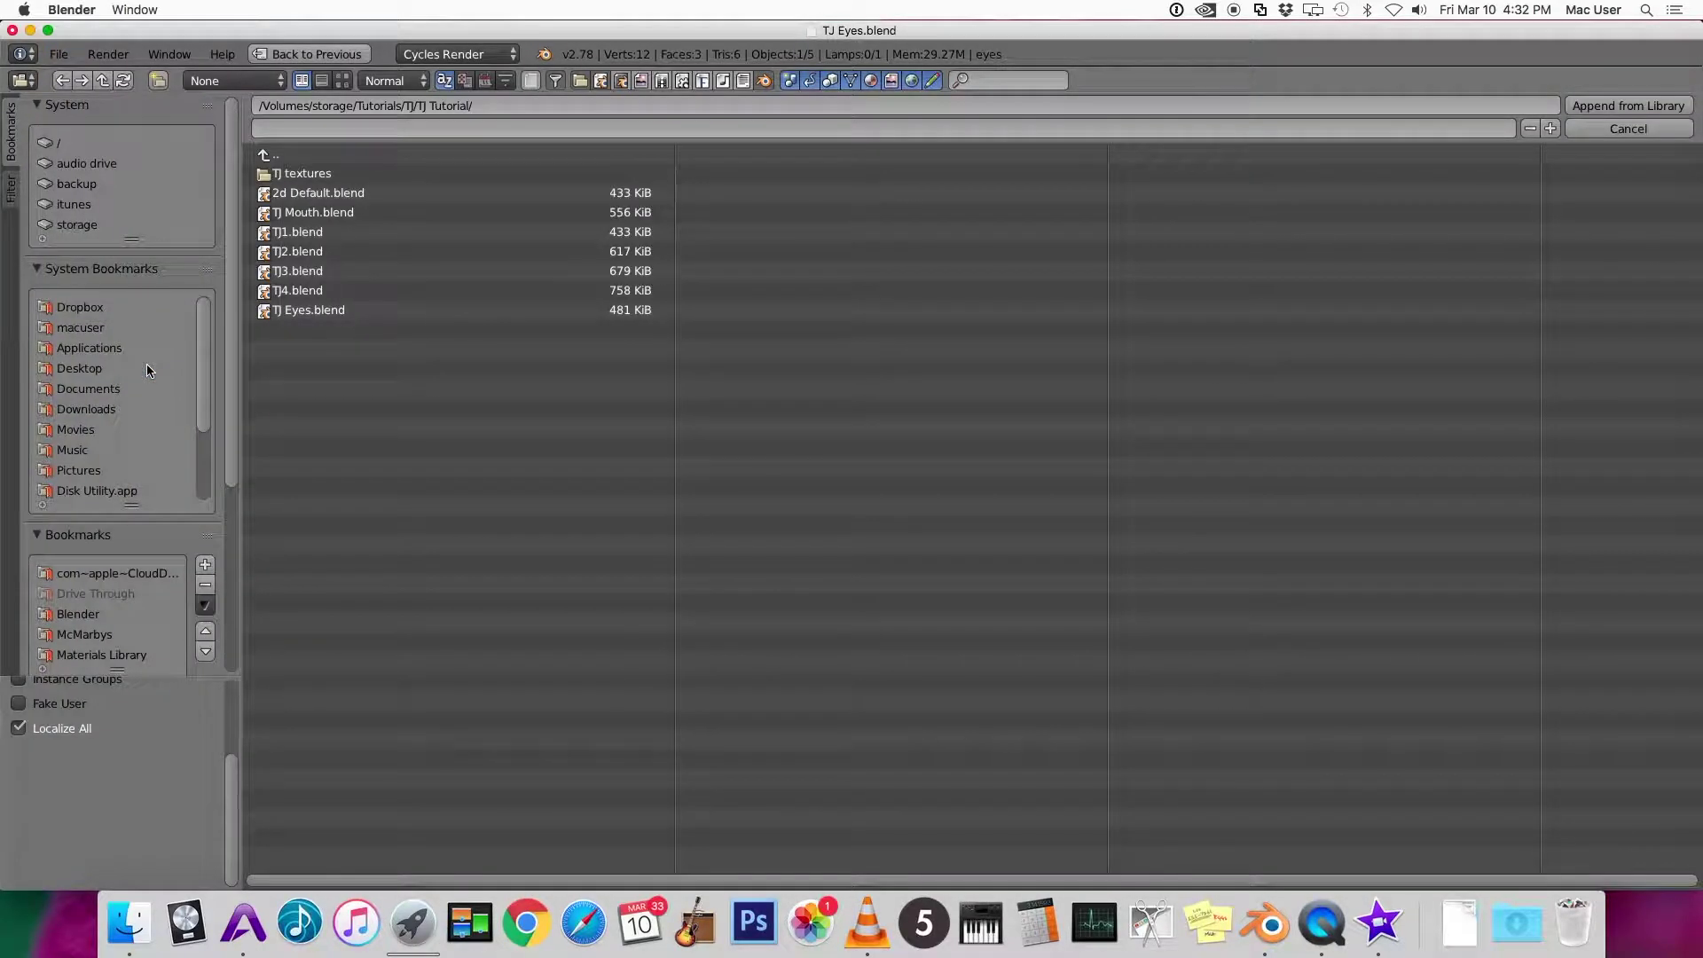
{"action": "left_click", "coordinate": [417, 220]}
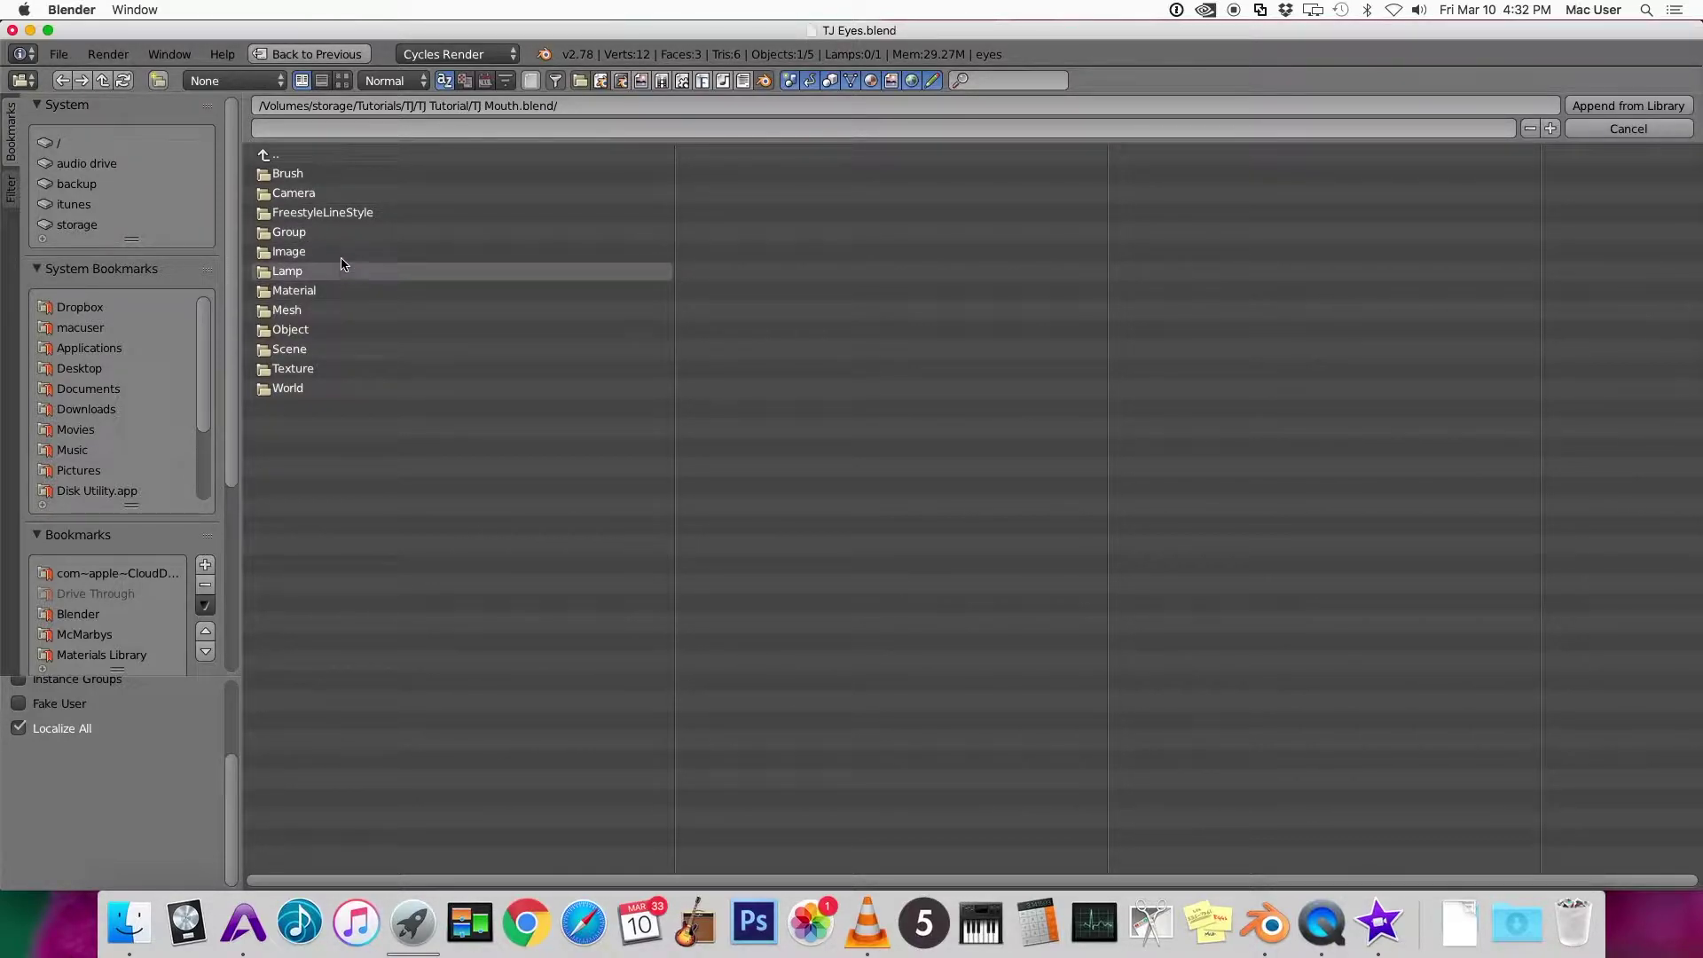
{"action": "left_click", "coordinate": [330, 331]}
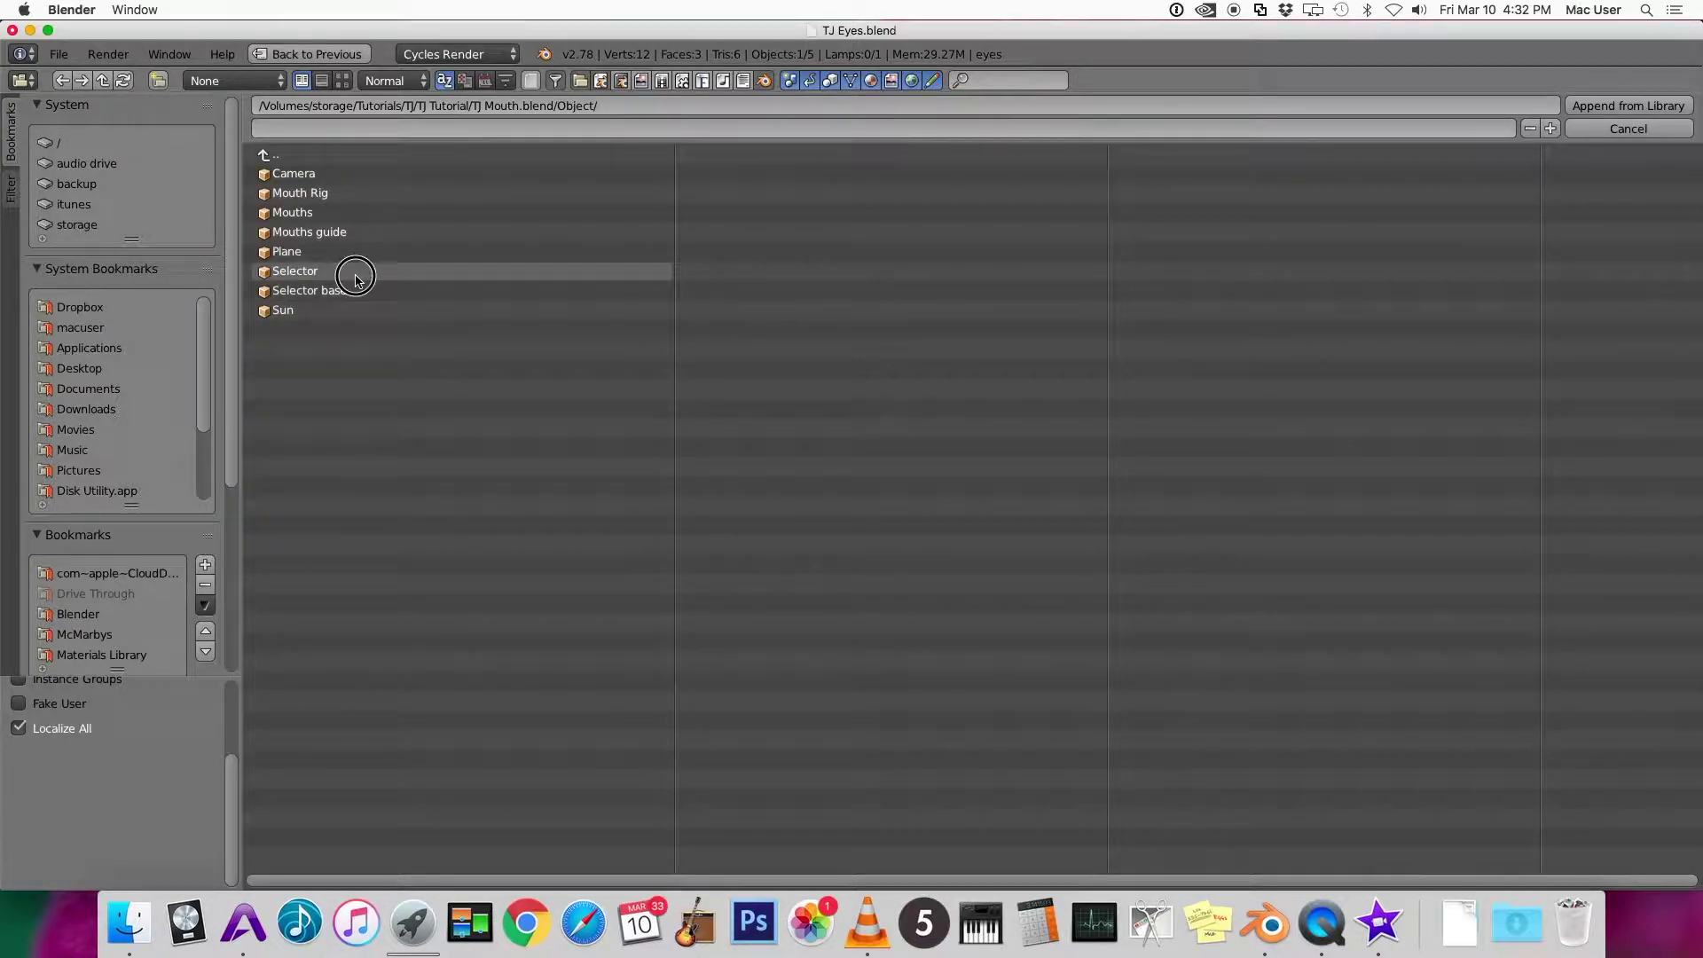
{"action": "left_click", "coordinate": [356, 275]}
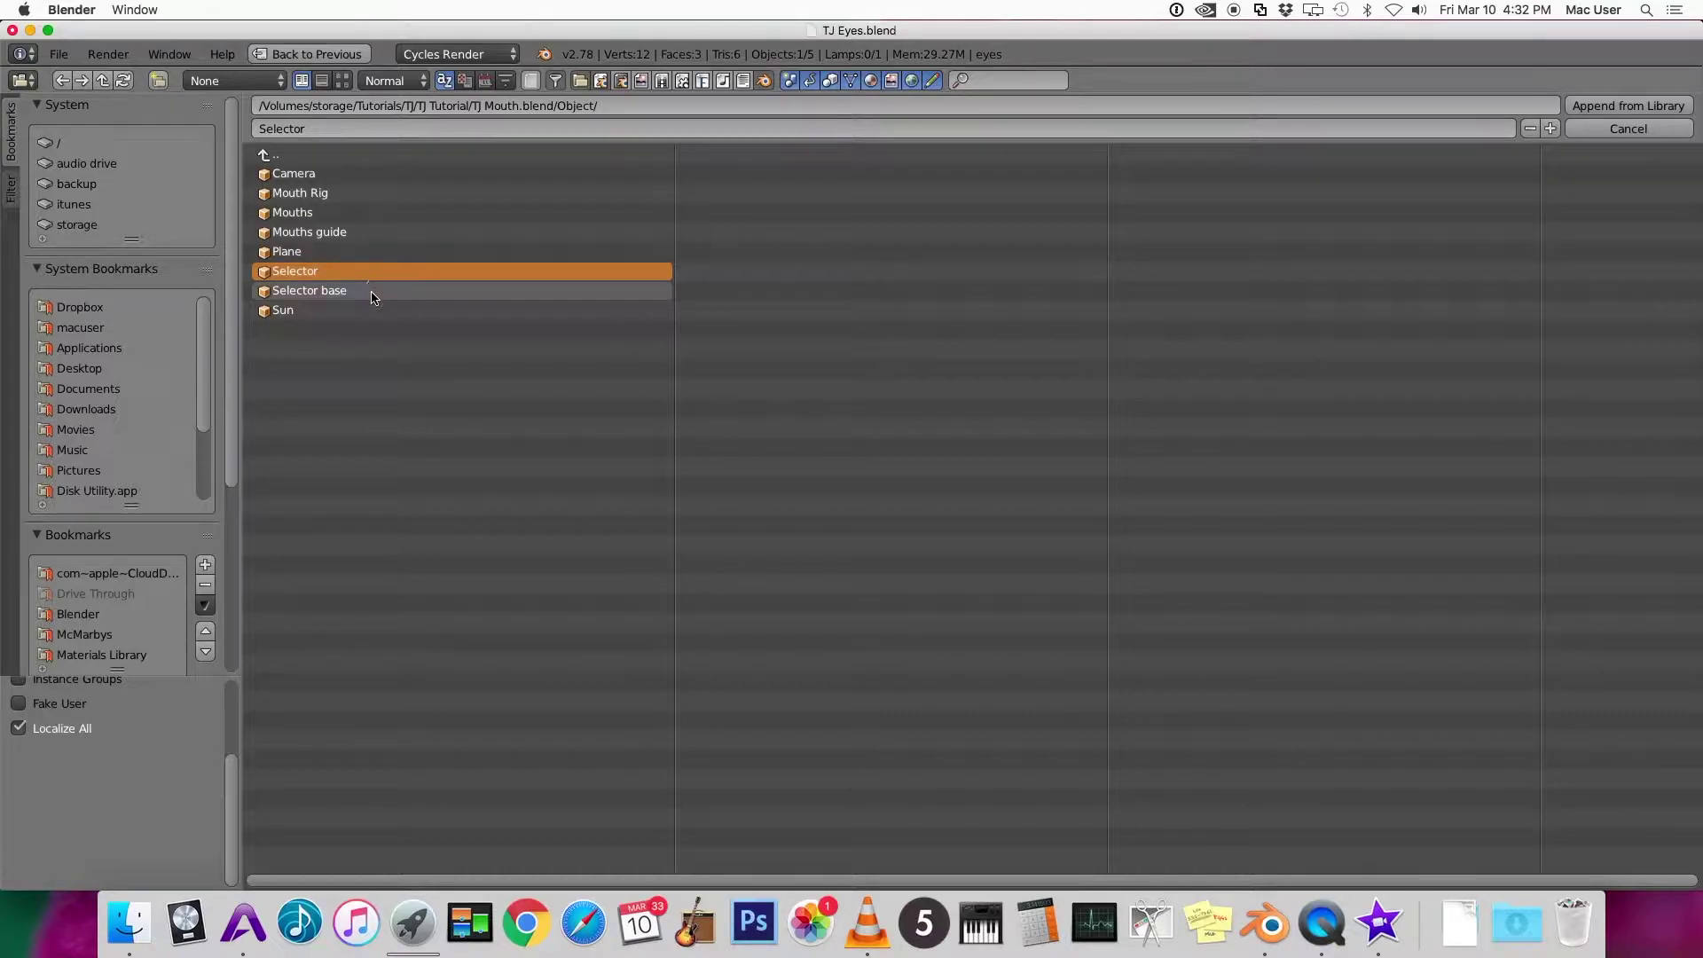
{"action": "left_click", "coordinate": [372, 295], "text": "shift"}
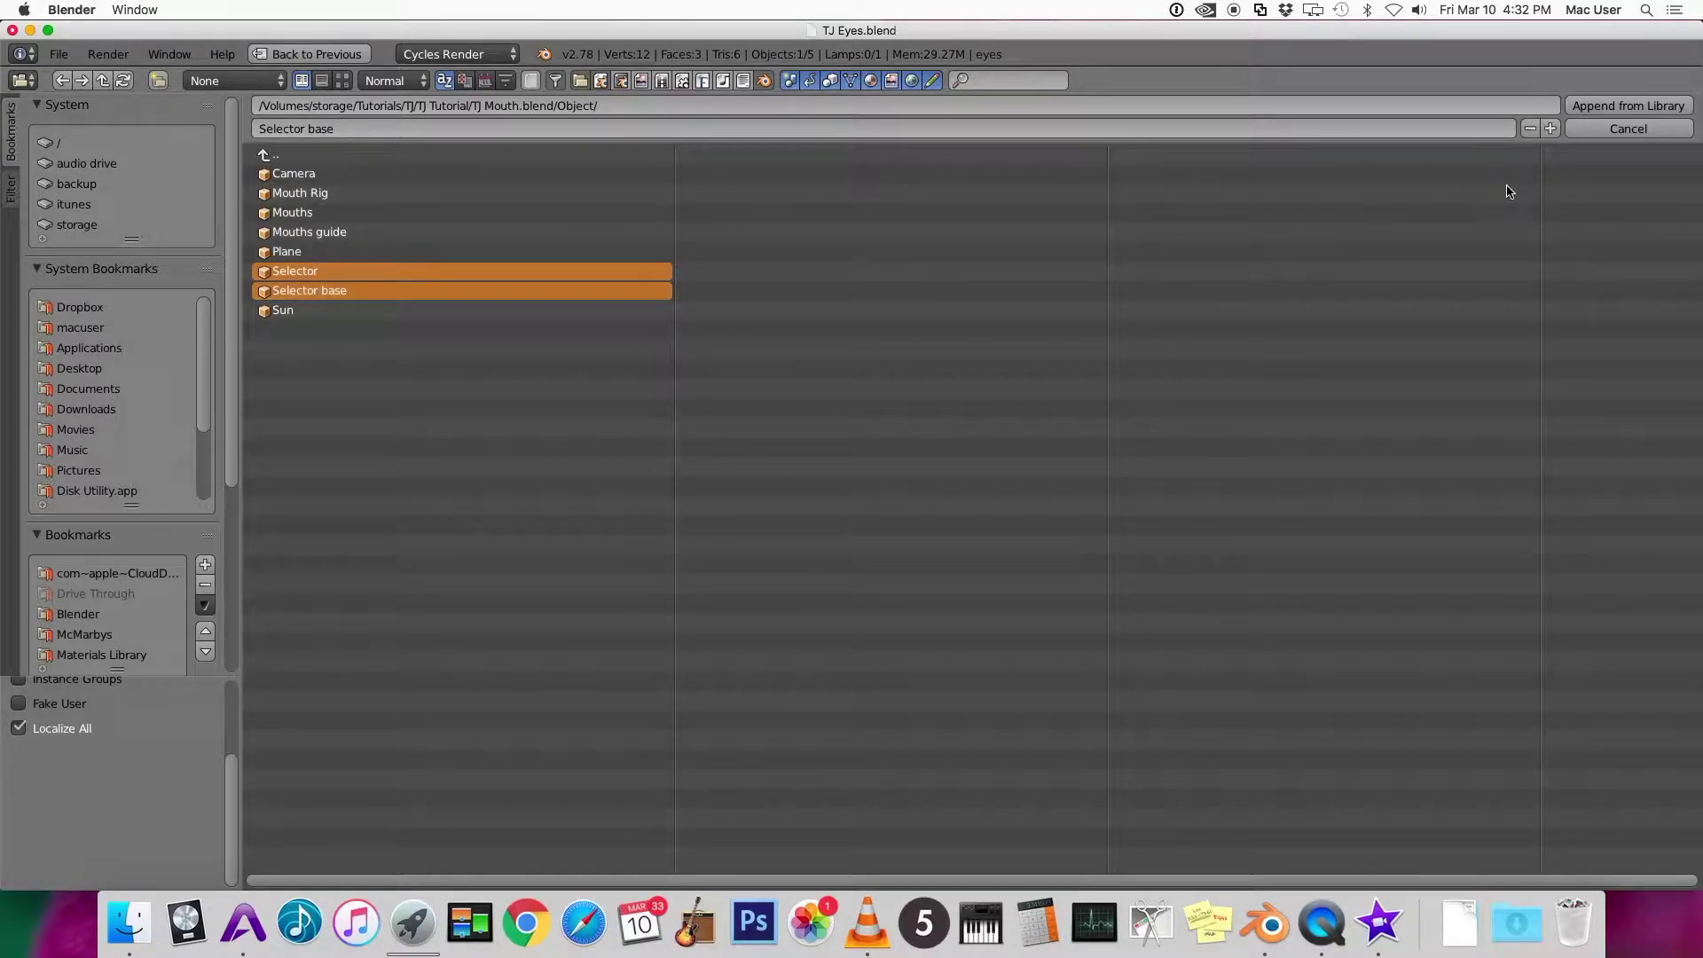
{"action": "left_click", "coordinate": [1628, 105]}
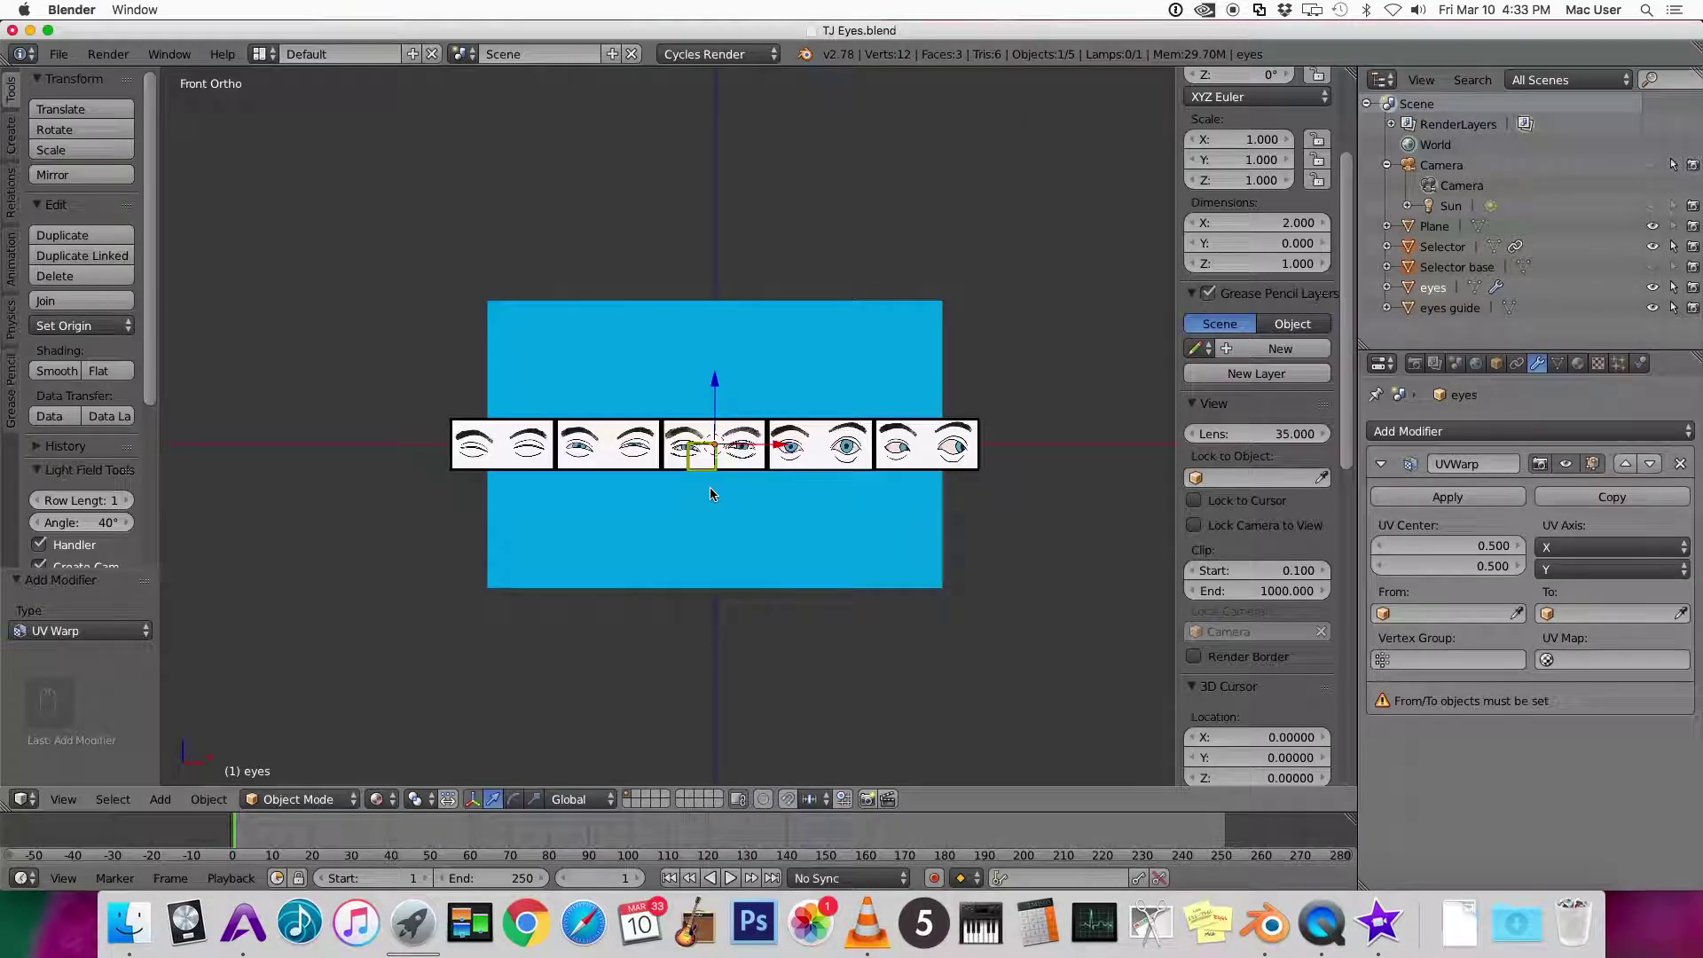
Set the eyes' UVWarp From object to Selector base and To object to Selector
{"action": "left_click", "coordinate": [1423, 614]}
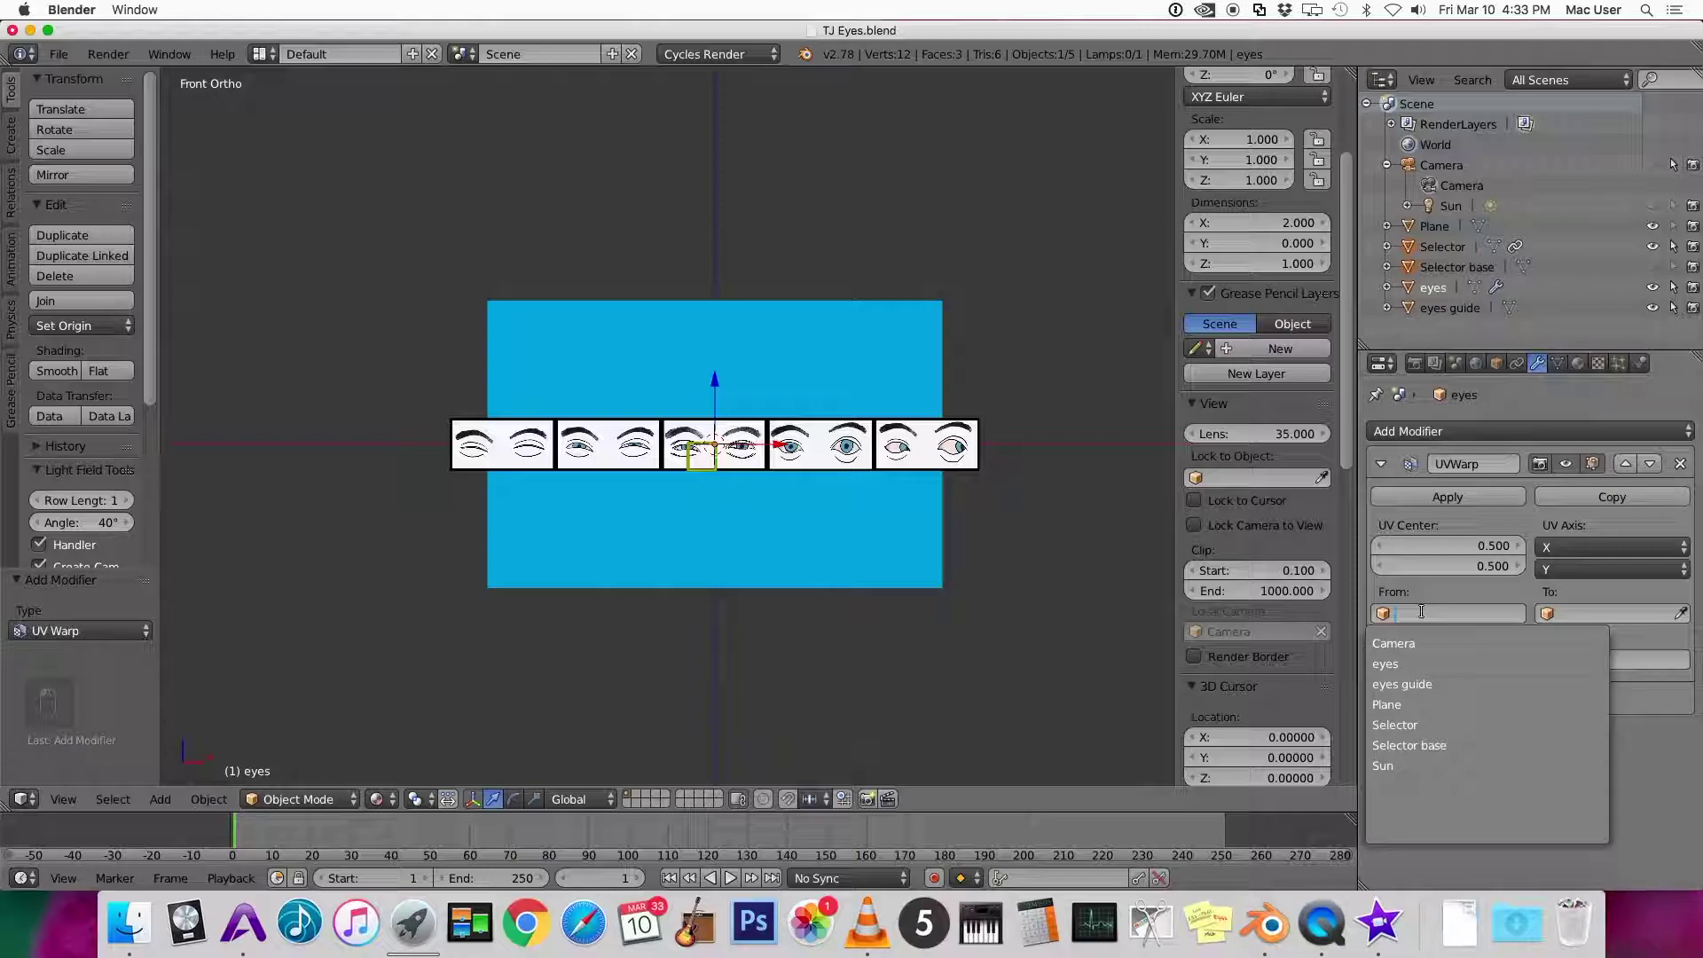
{"action": "left_click", "coordinate": [1434, 741]}
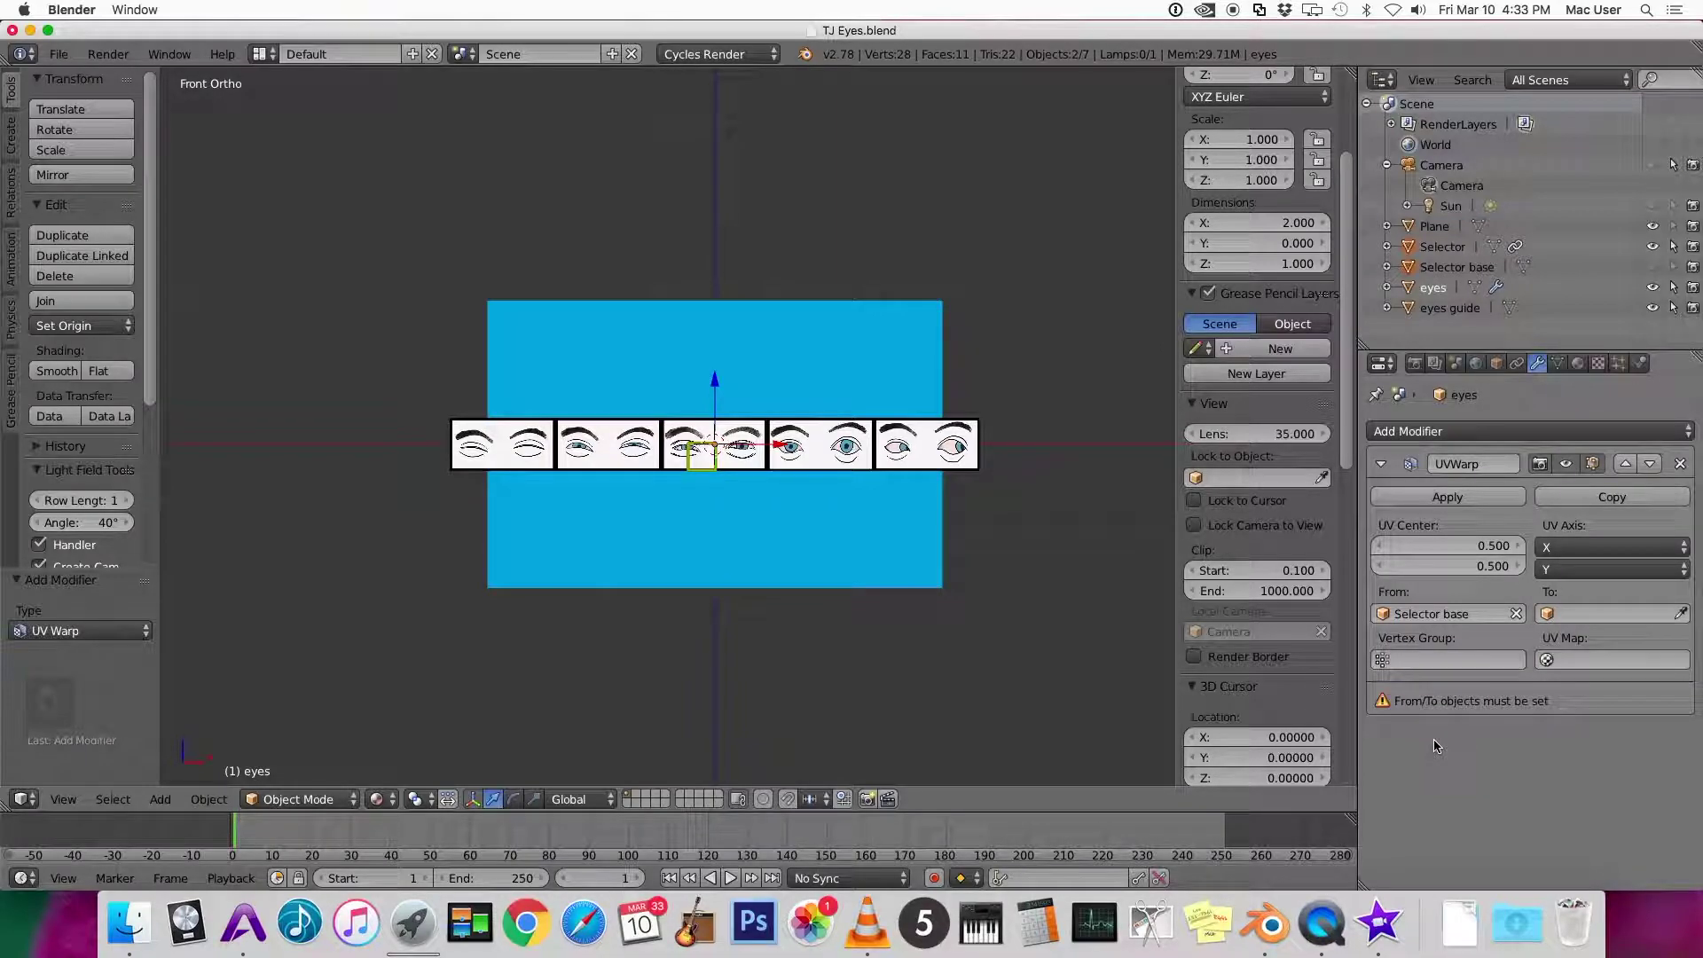
{"action": "left_click", "coordinate": [1598, 612]}
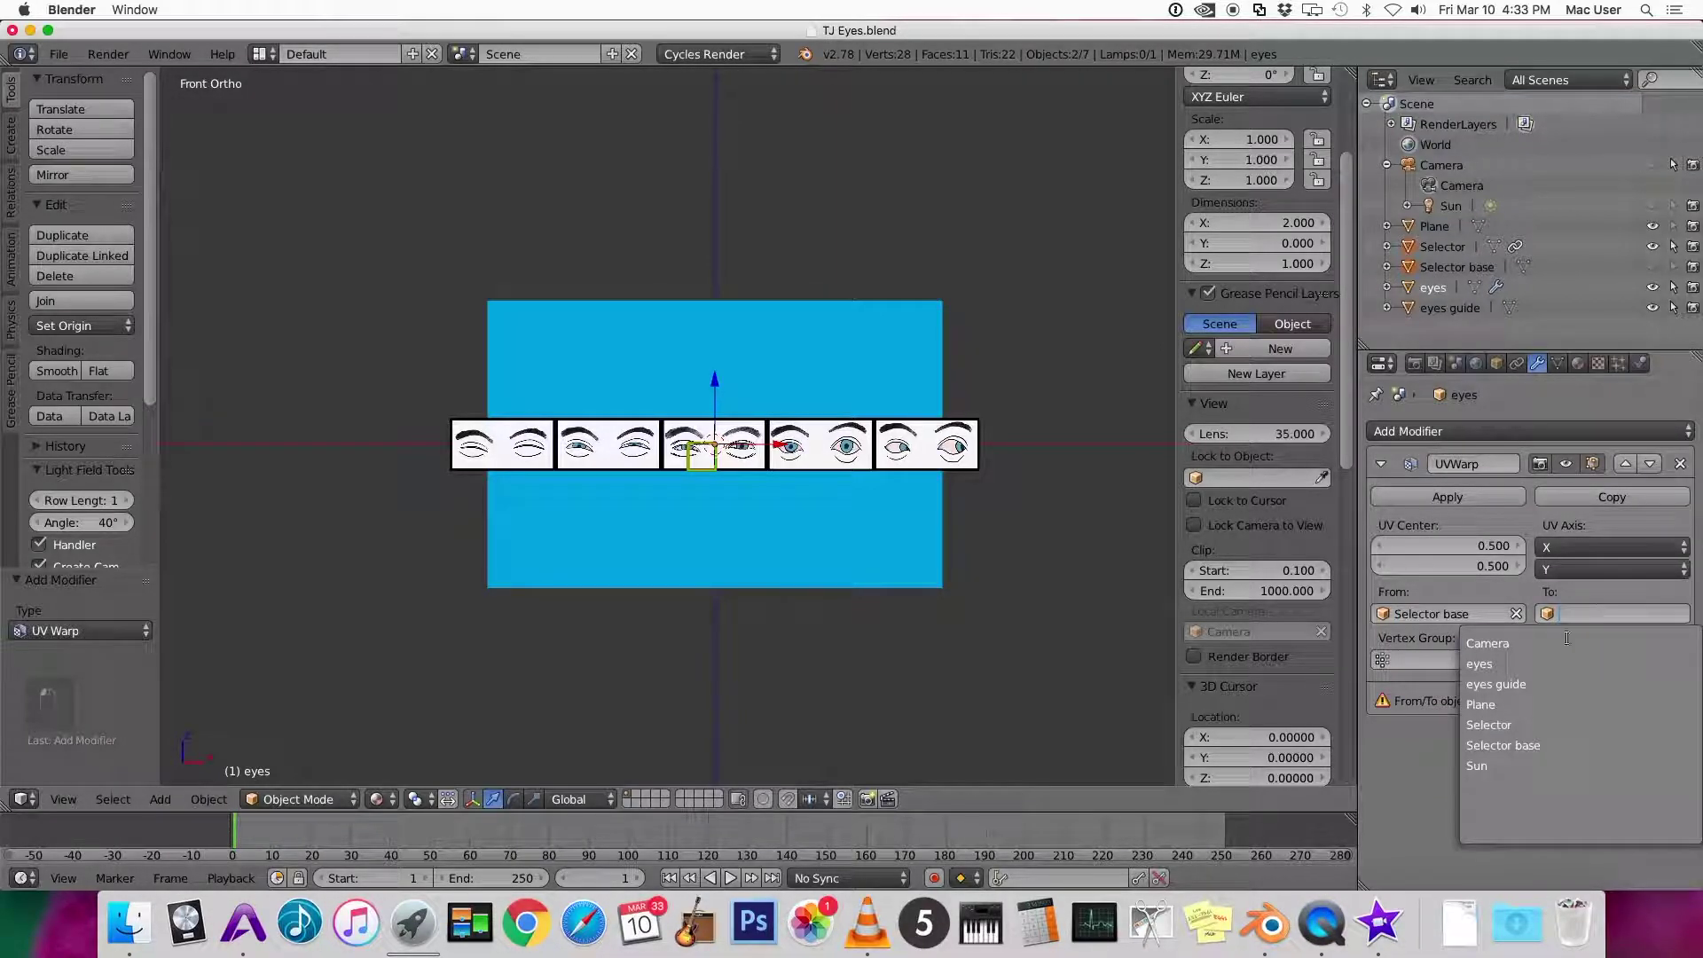
{"action": "left_click", "coordinate": [1491, 724]}
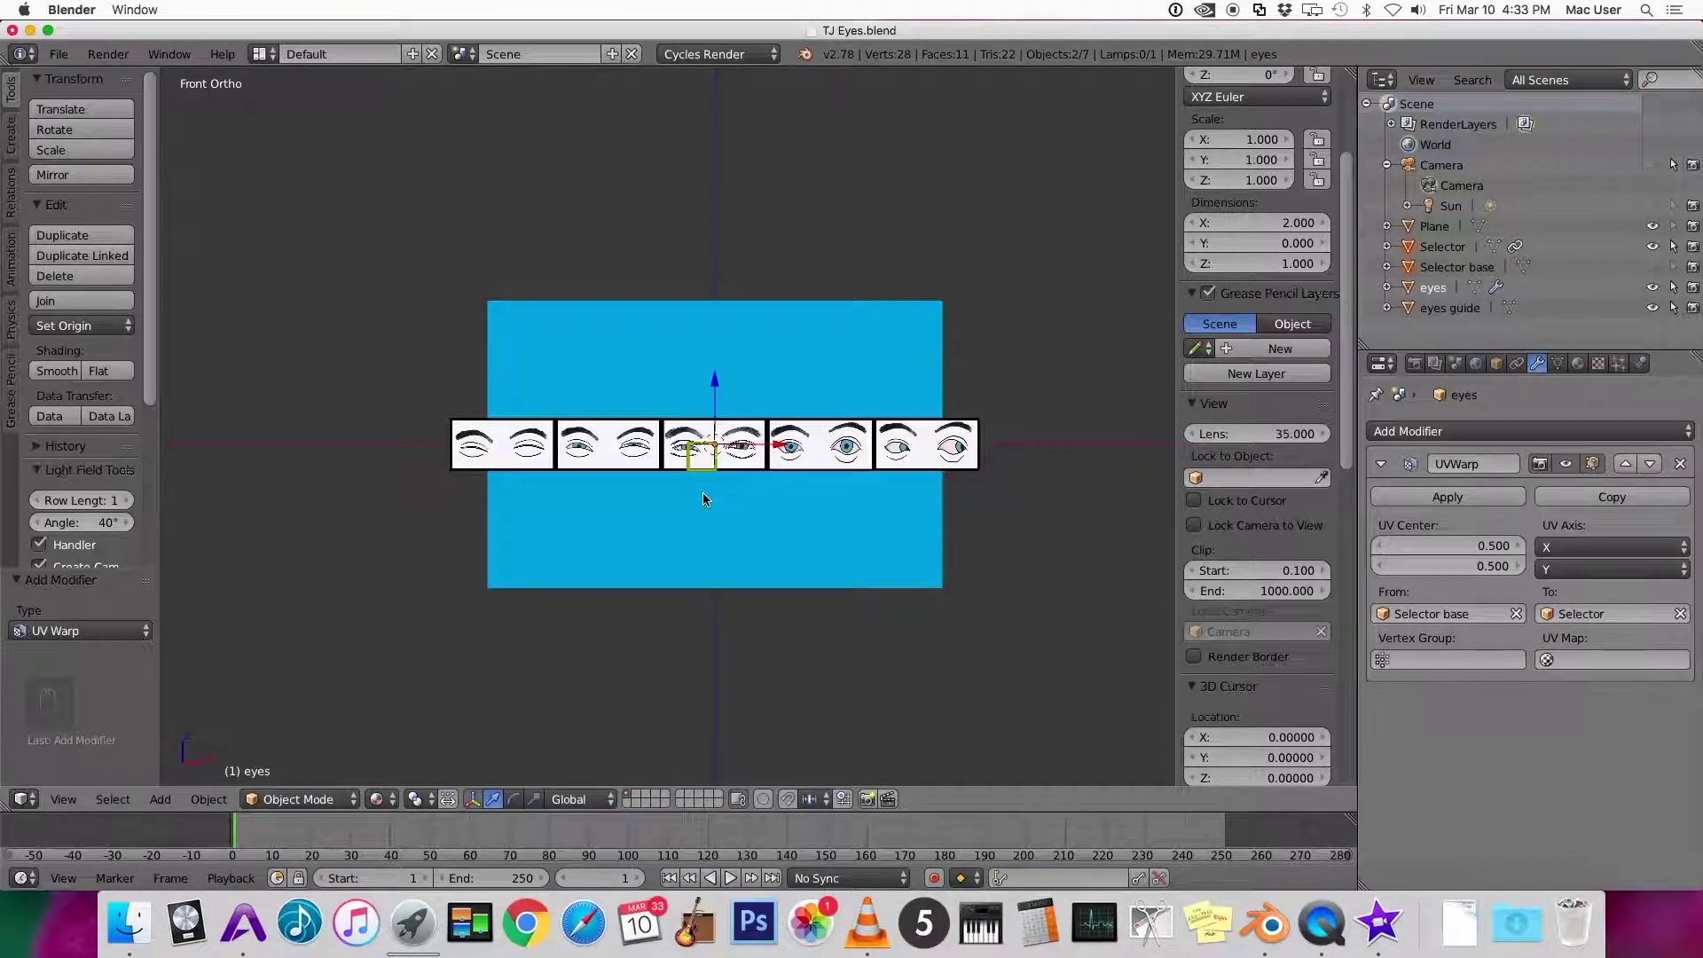
{"action": "scroll", "coordinate": [705, 498], "scroll_direction": "up", "scroll_amount": 4}
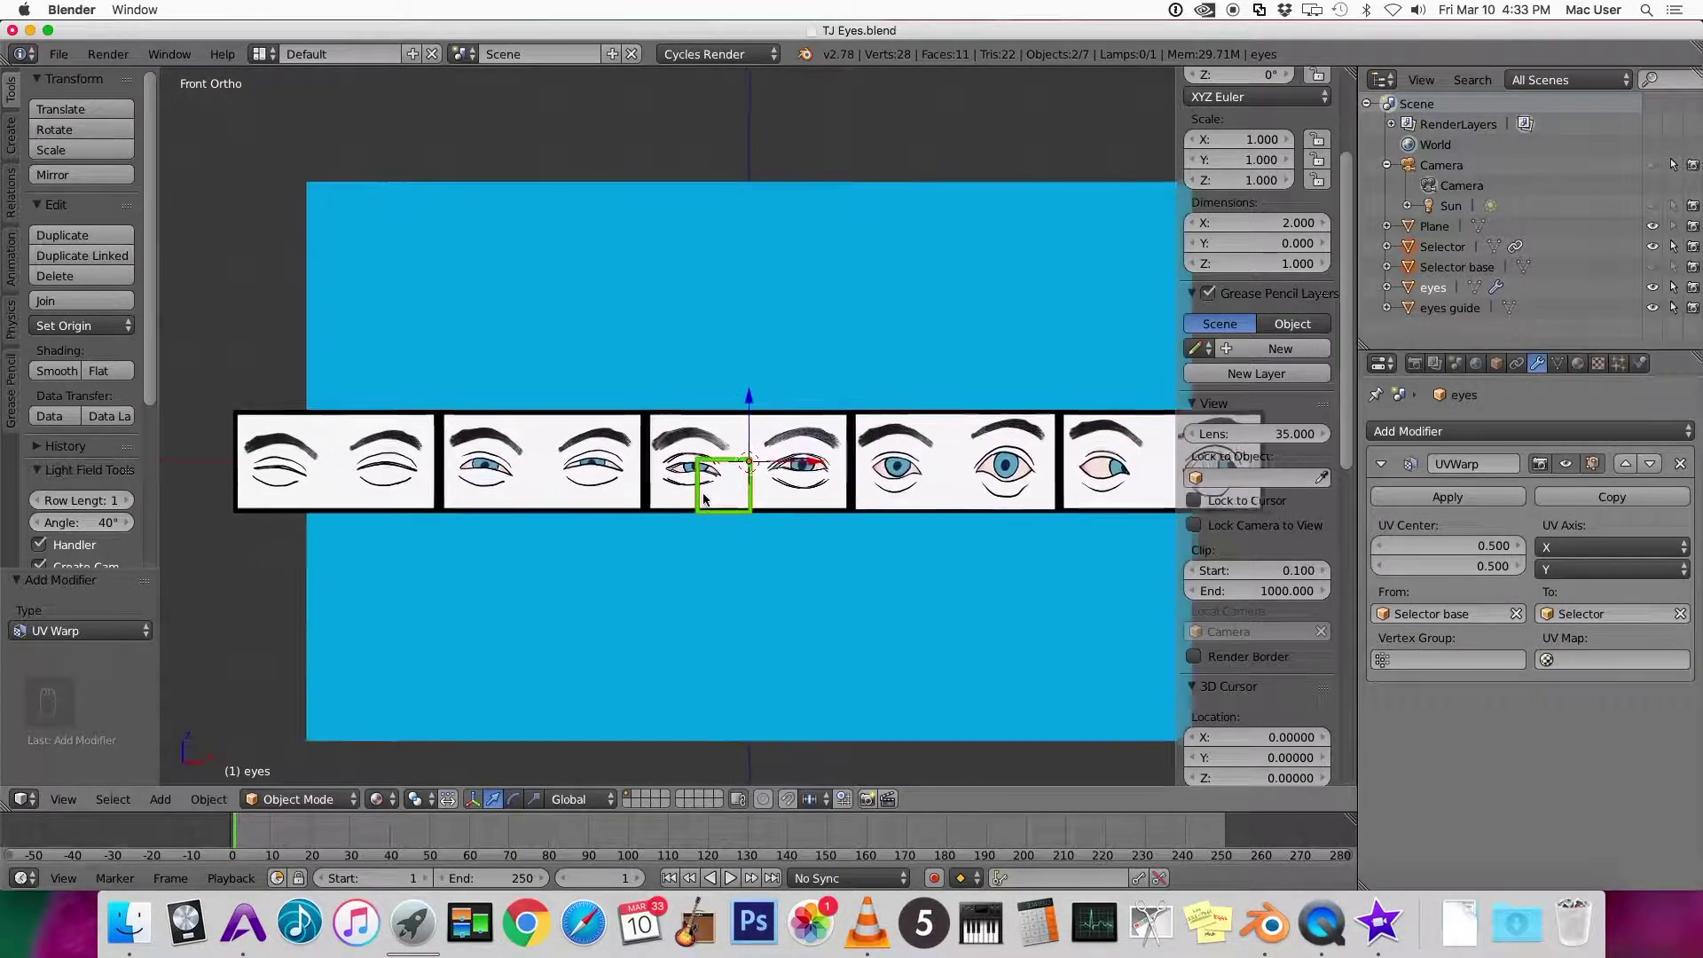
{"action": "scroll", "coordinate": [705, 498], "scroll_direction": "up", "scroll_amount": 3}
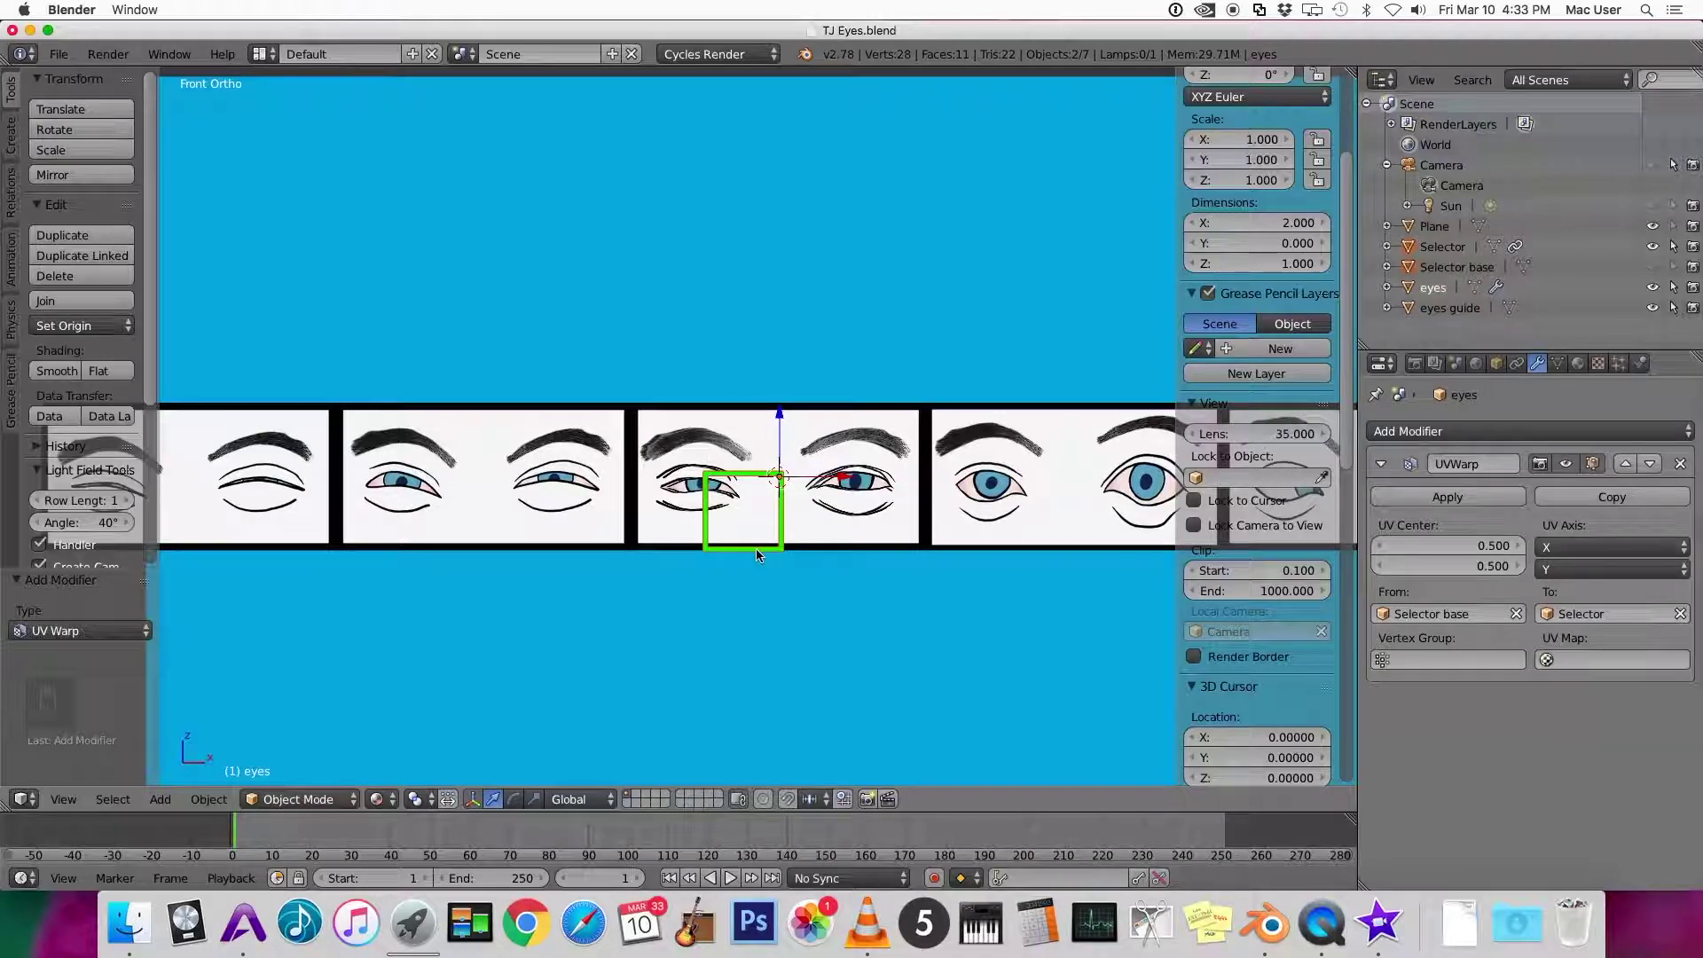
Select the green Selector square and move its mesh over the third eye pair
{"action": "key", "text": "Tab"}
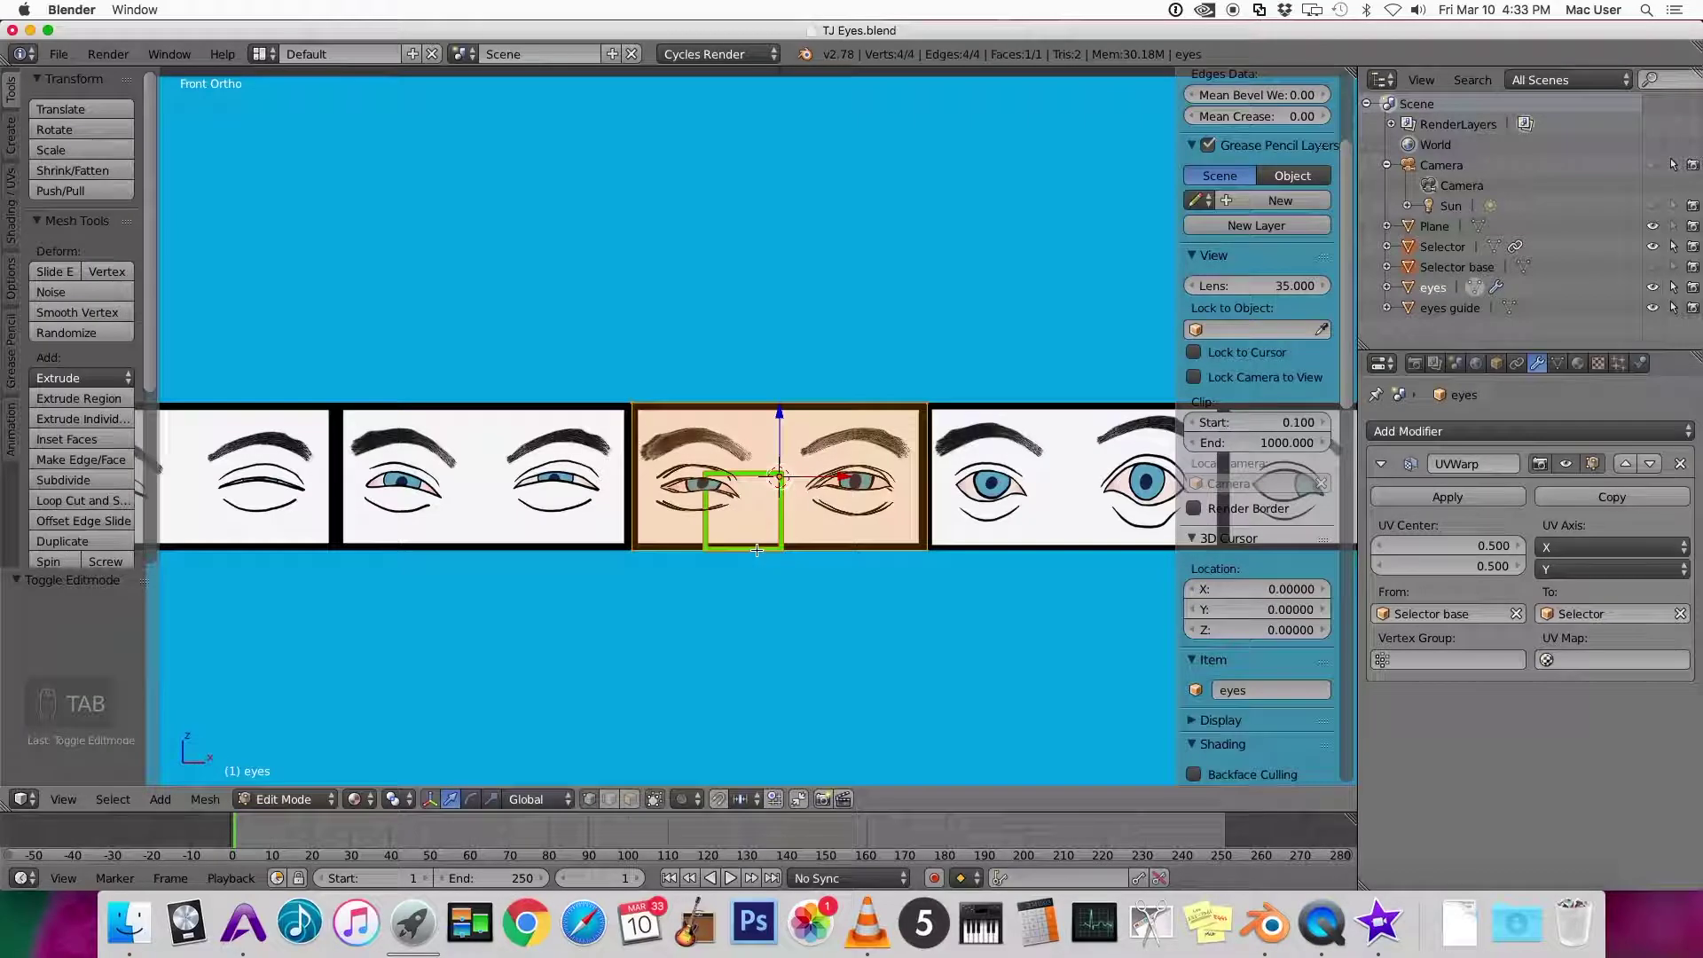
{"action": "key", "text": "Tab"}
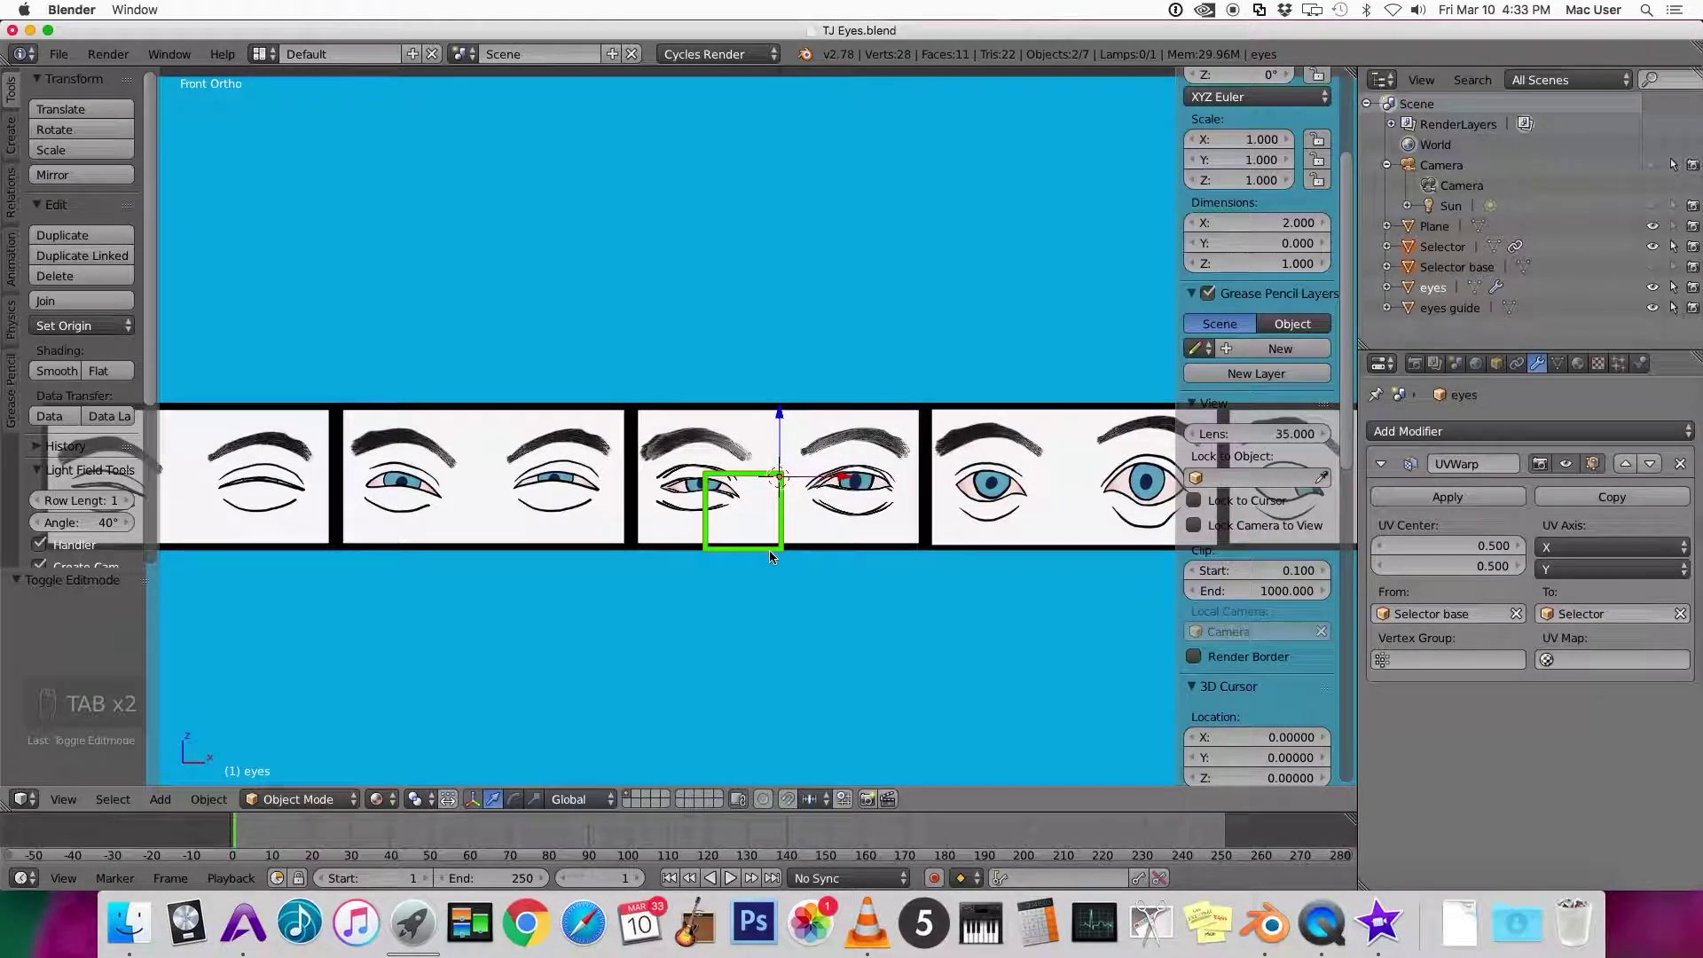
{"action": "left_click", "coordinate": [769, 550]}
{"action": "right_click", "coordinate": [769, 550]}
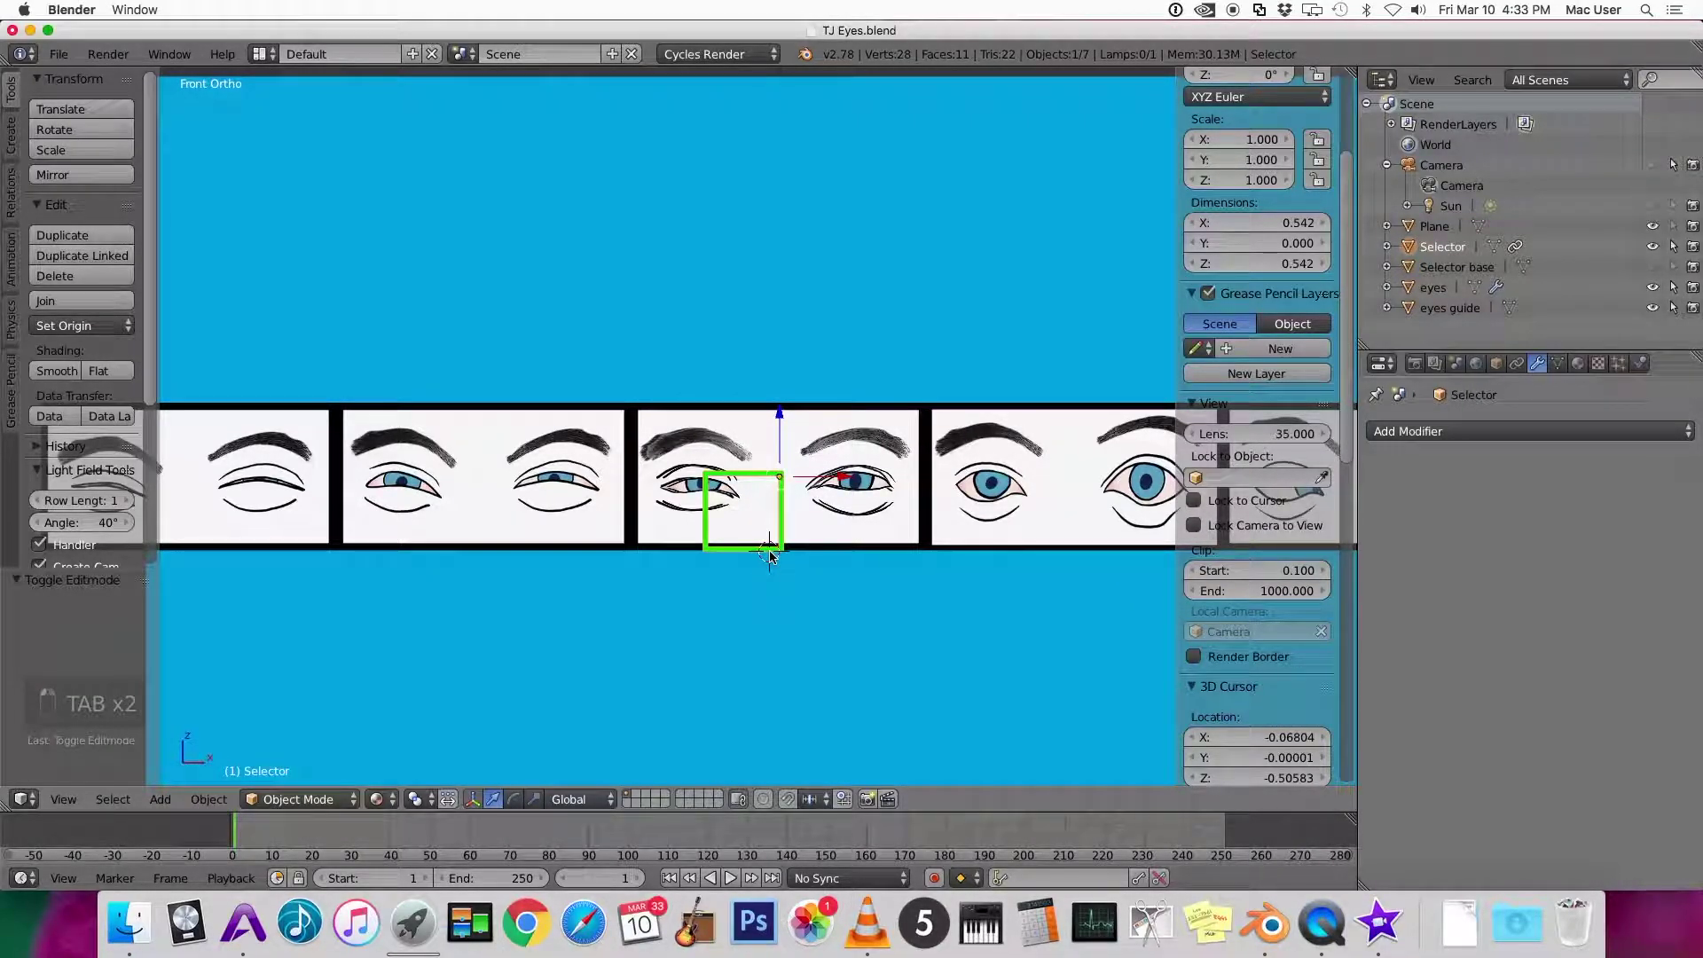
{"action": "key", "text": "Tab"}
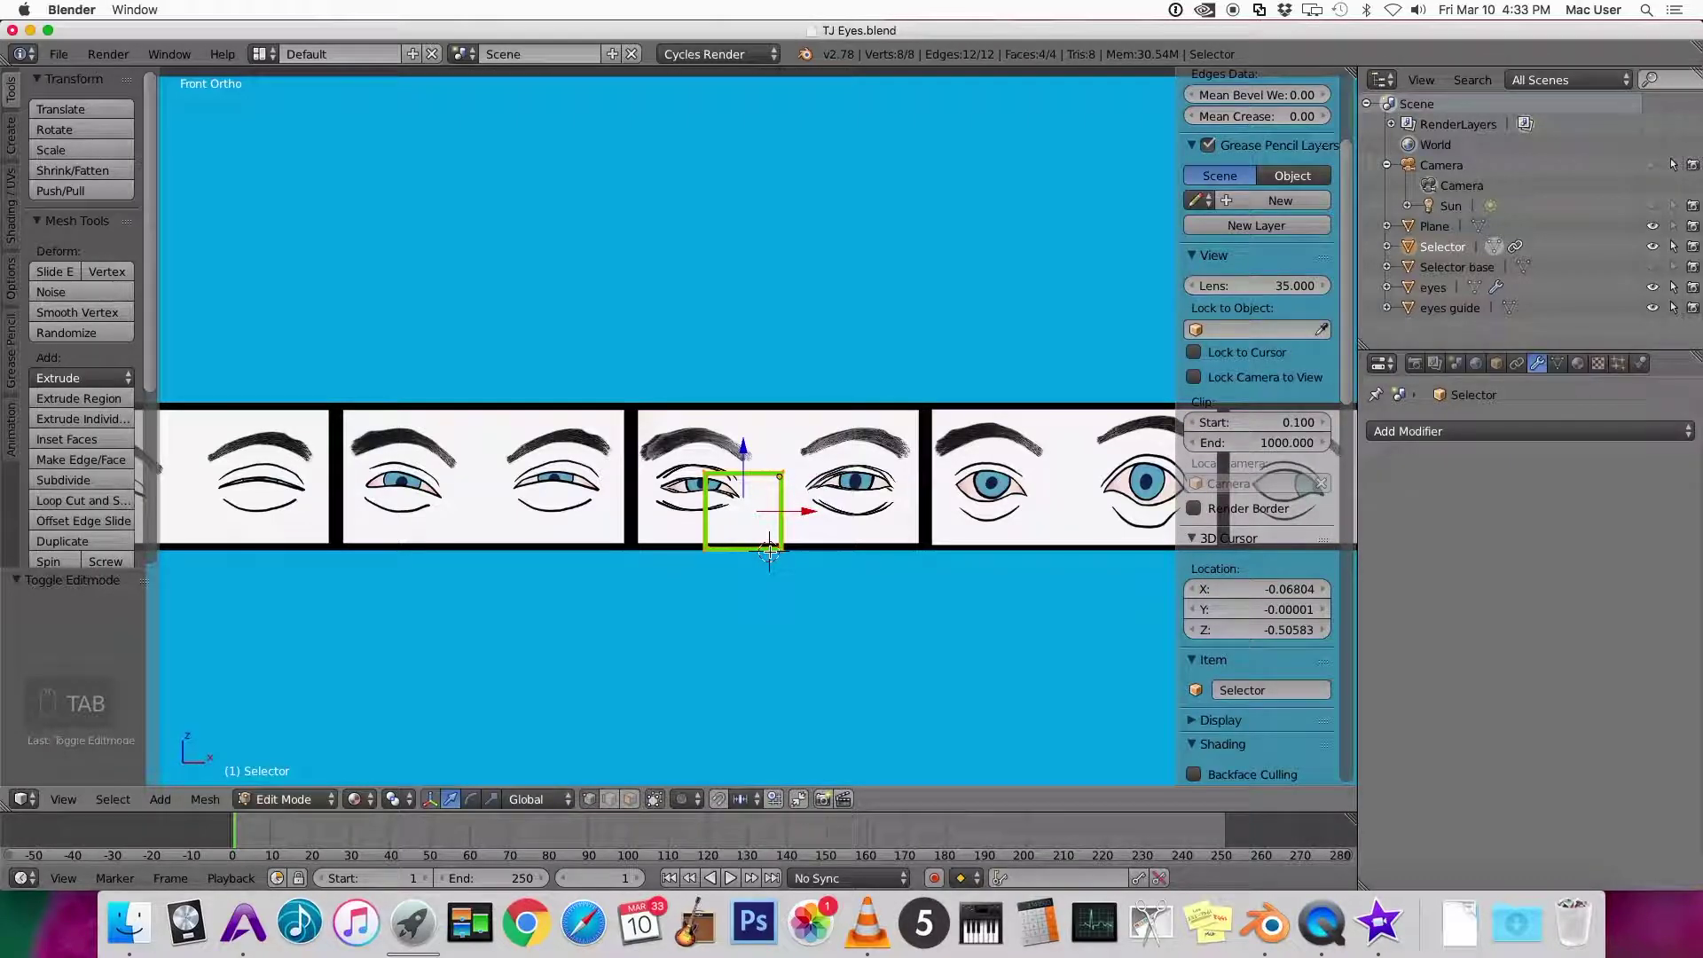
{"action": "key", "text": "g"}
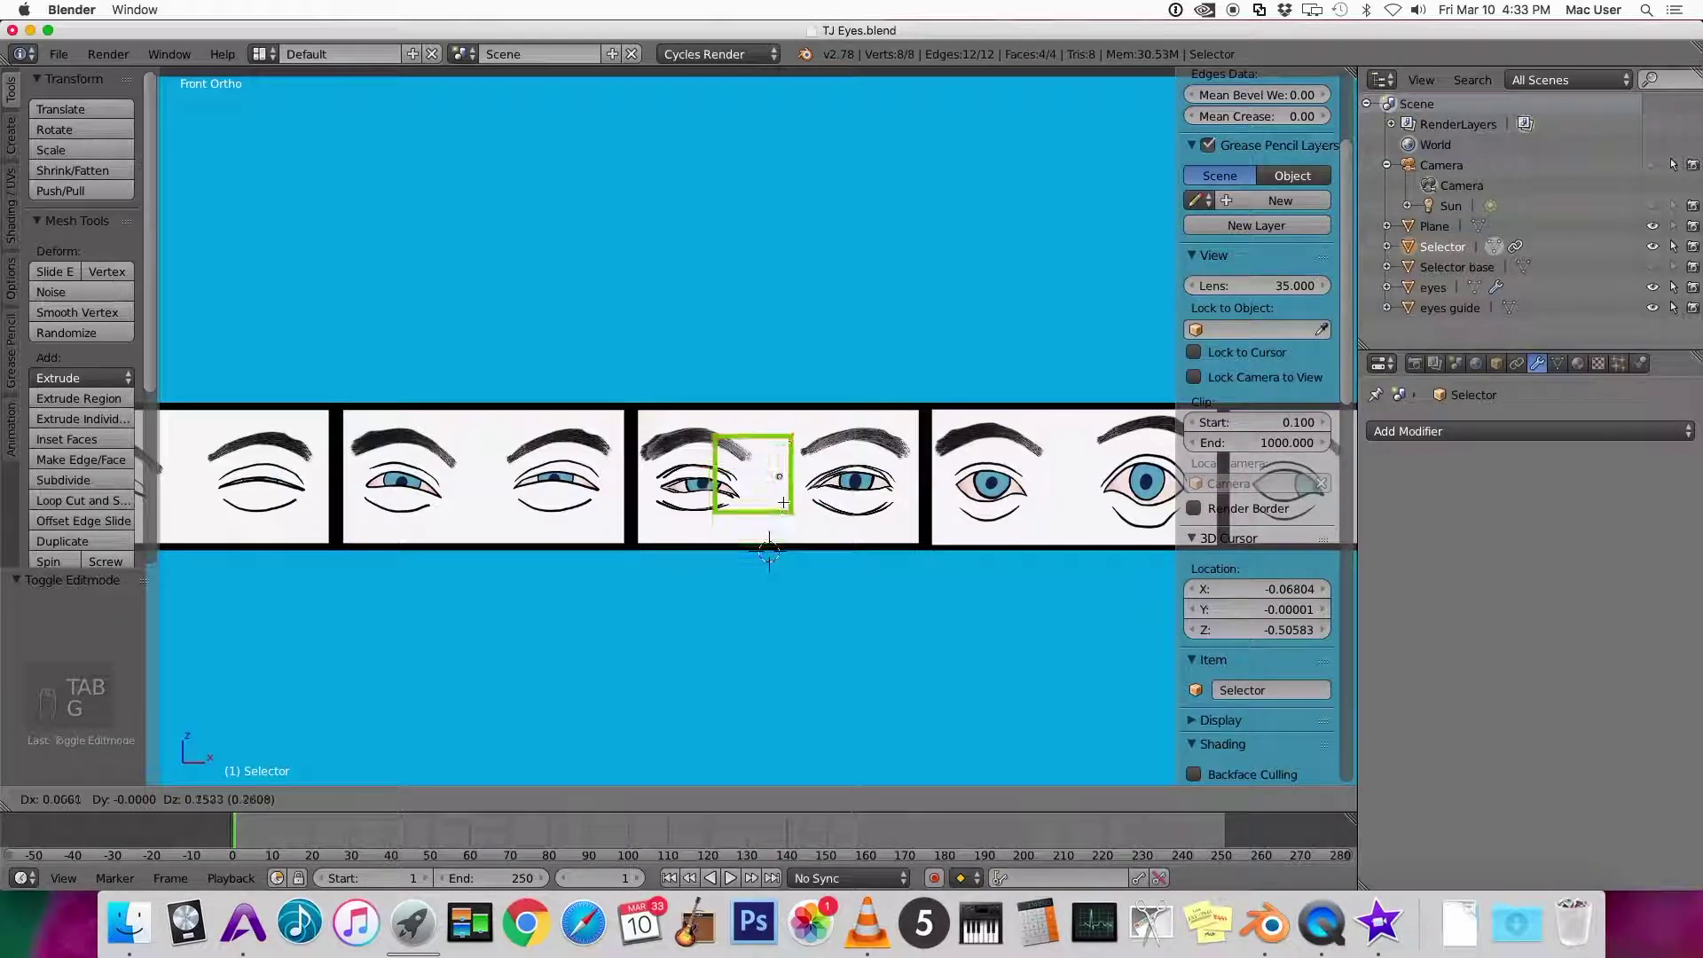
{"action": "left_click", "coordinate": [803, 516]}
Scale the Selector mesh along X and Z to roughly 2.085 by 1.005
{"action": "key", "text": "s"}
{"action": "key", "text": "x"}
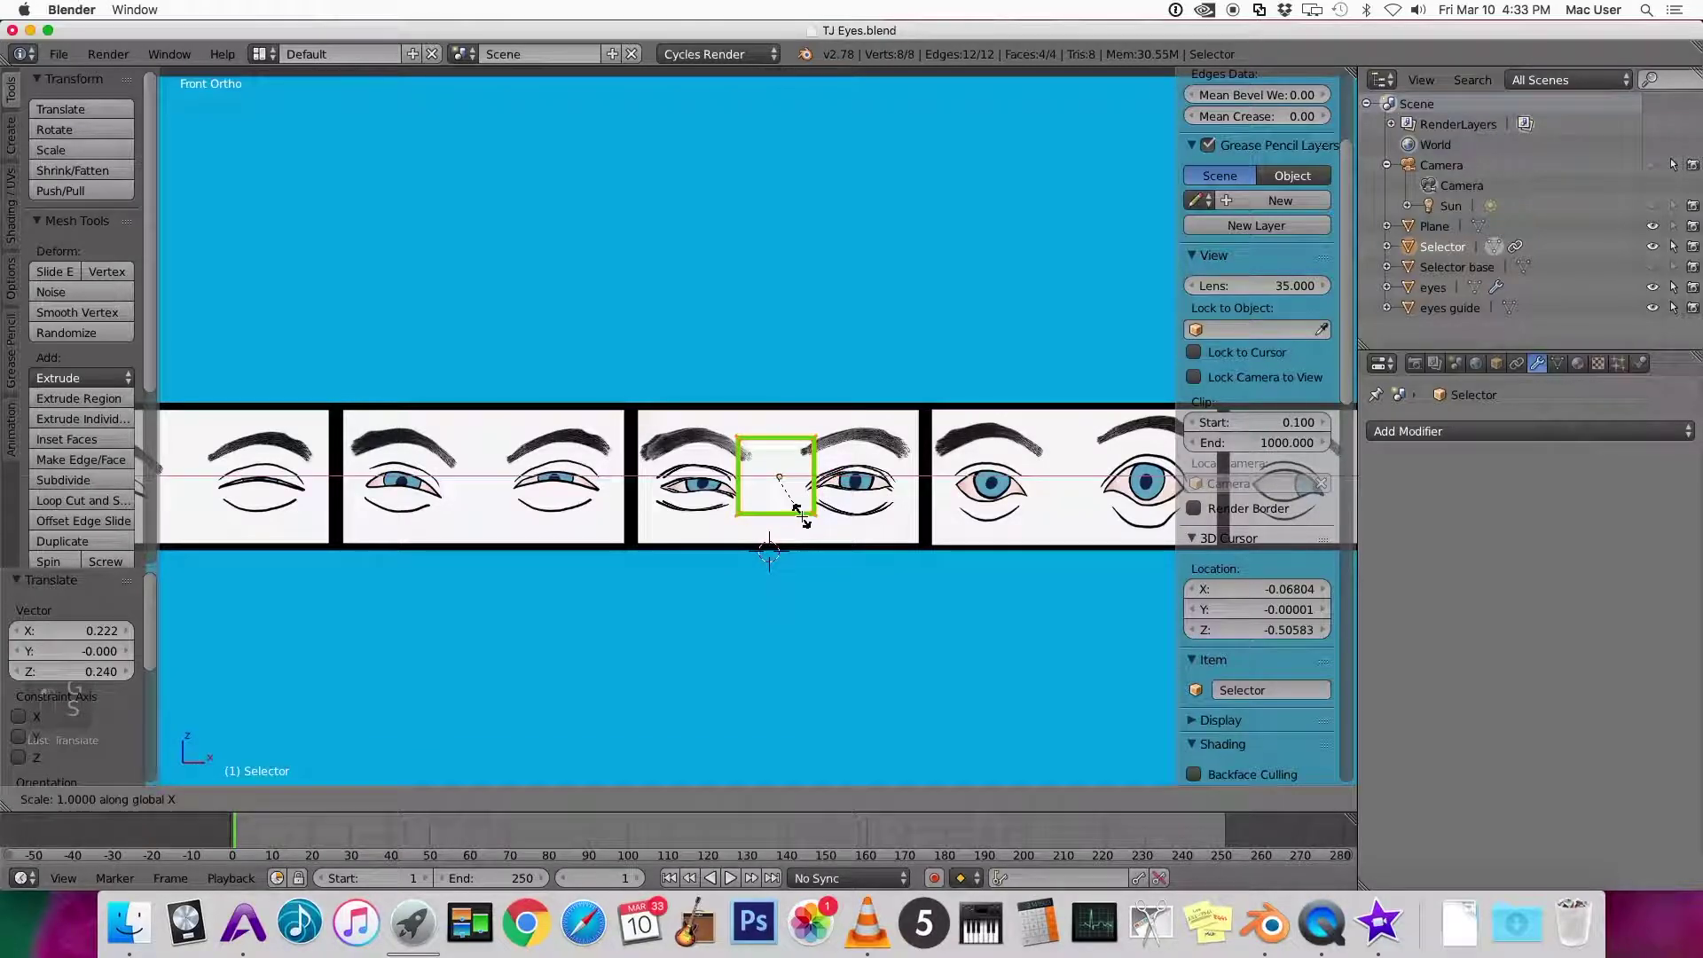
{"action": "left_click", "coordinate": [951, 531]}
{"action": "key", "text": "s"}
{"action": "key", "text": "z"}
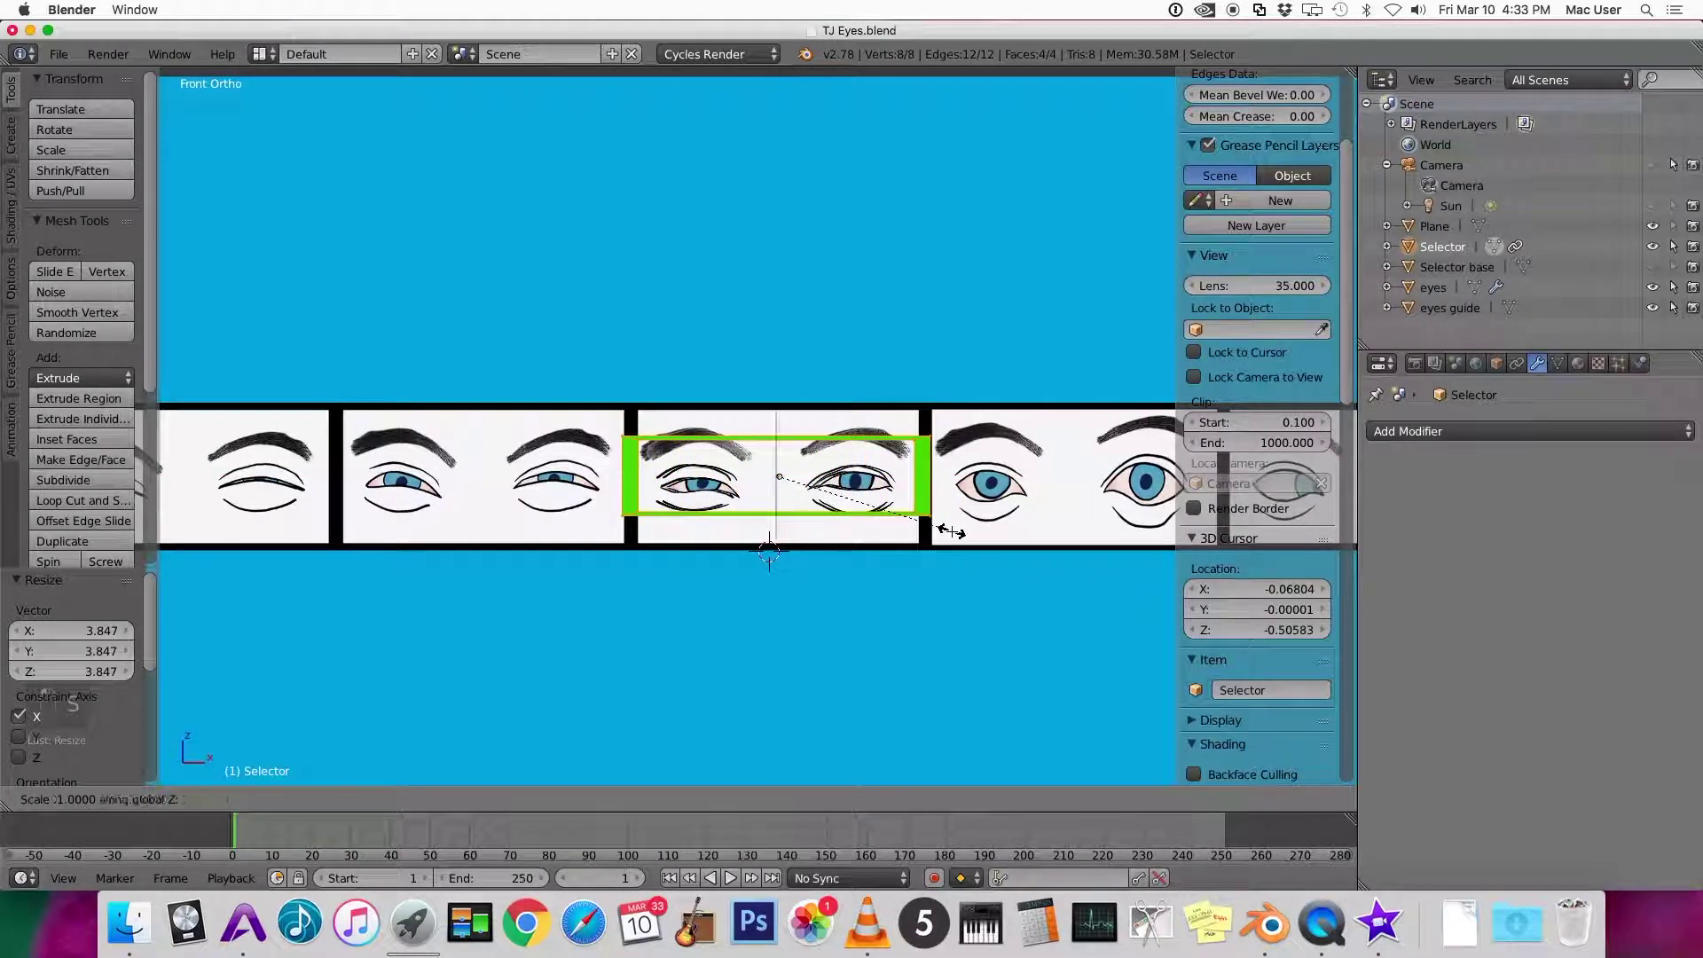
{"action": "left_click", "coordinate": [914, 74]}
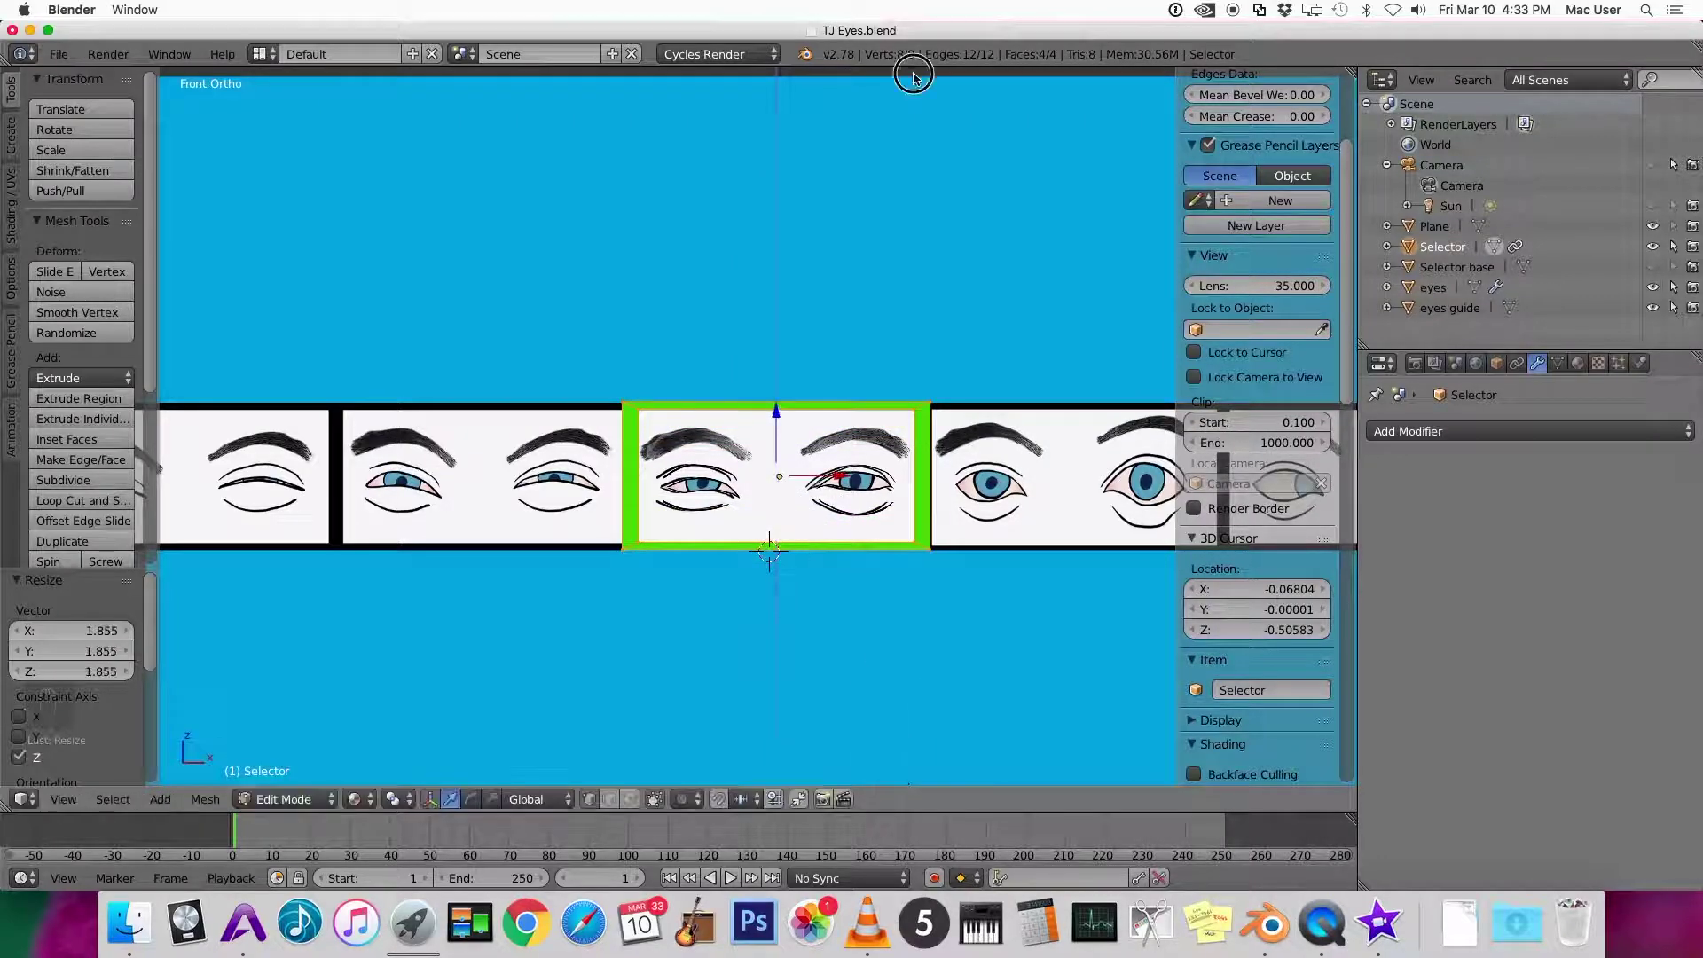
{"action": "key", "text": "Tab"}
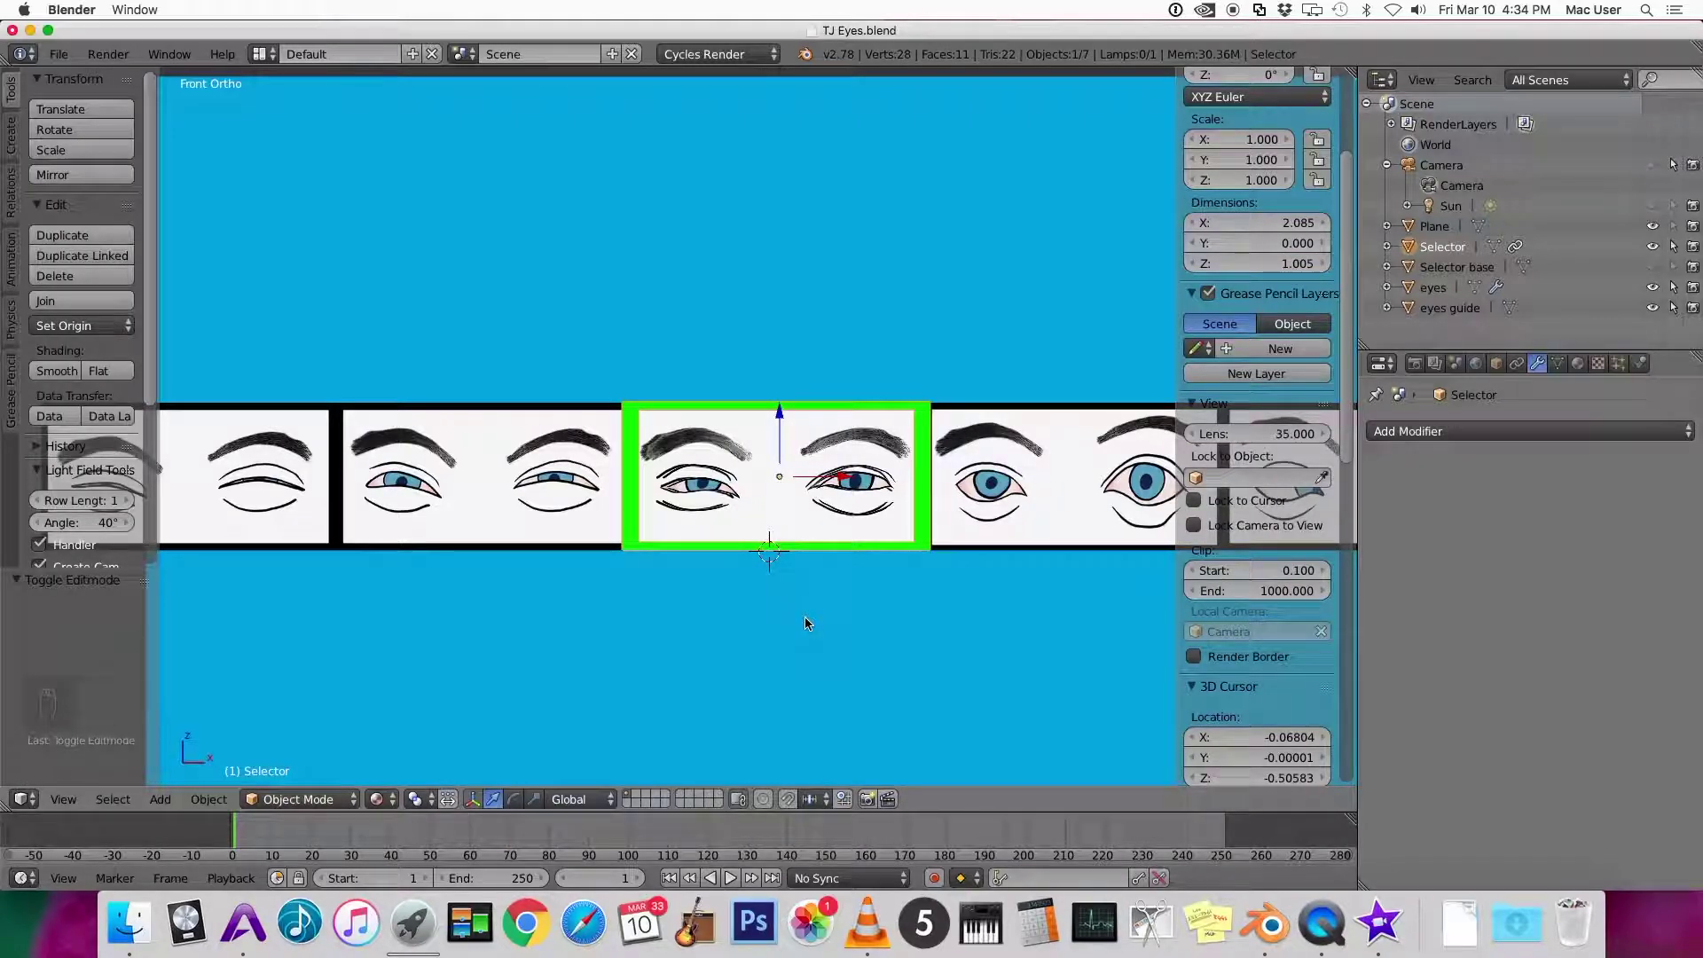
Set the Selector's origin to its geometry through the operator search
{"action": "key", "text": "space"}
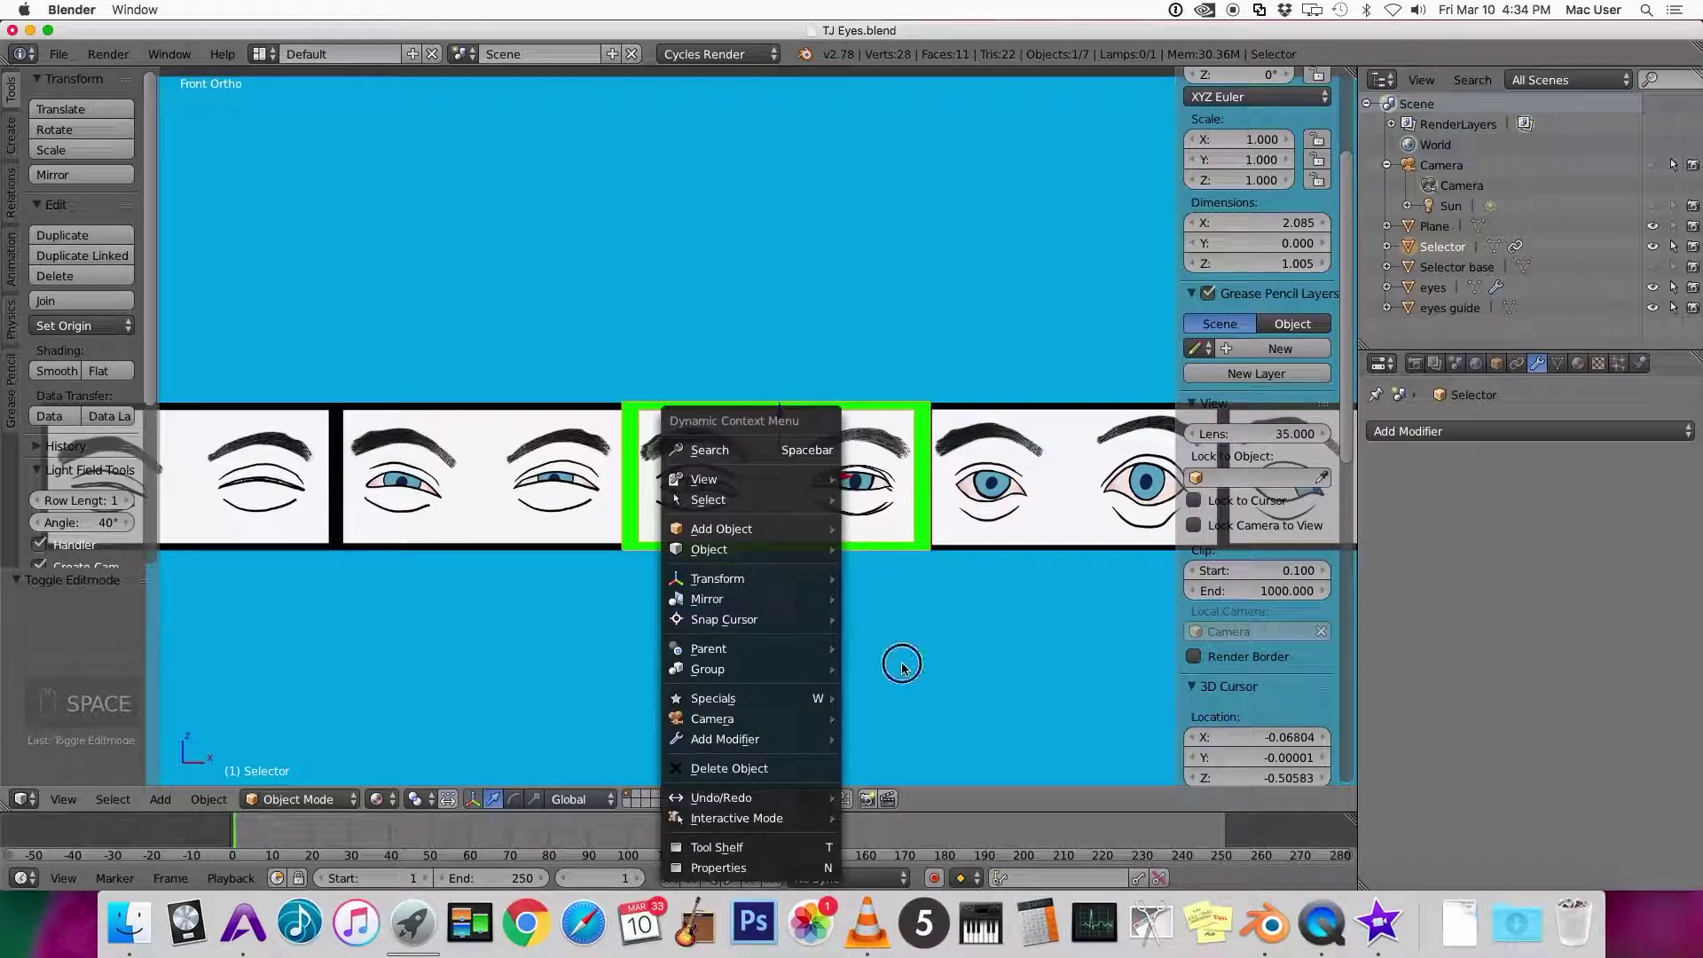
{"action": "right_click", "coordinate": [767, 468]}
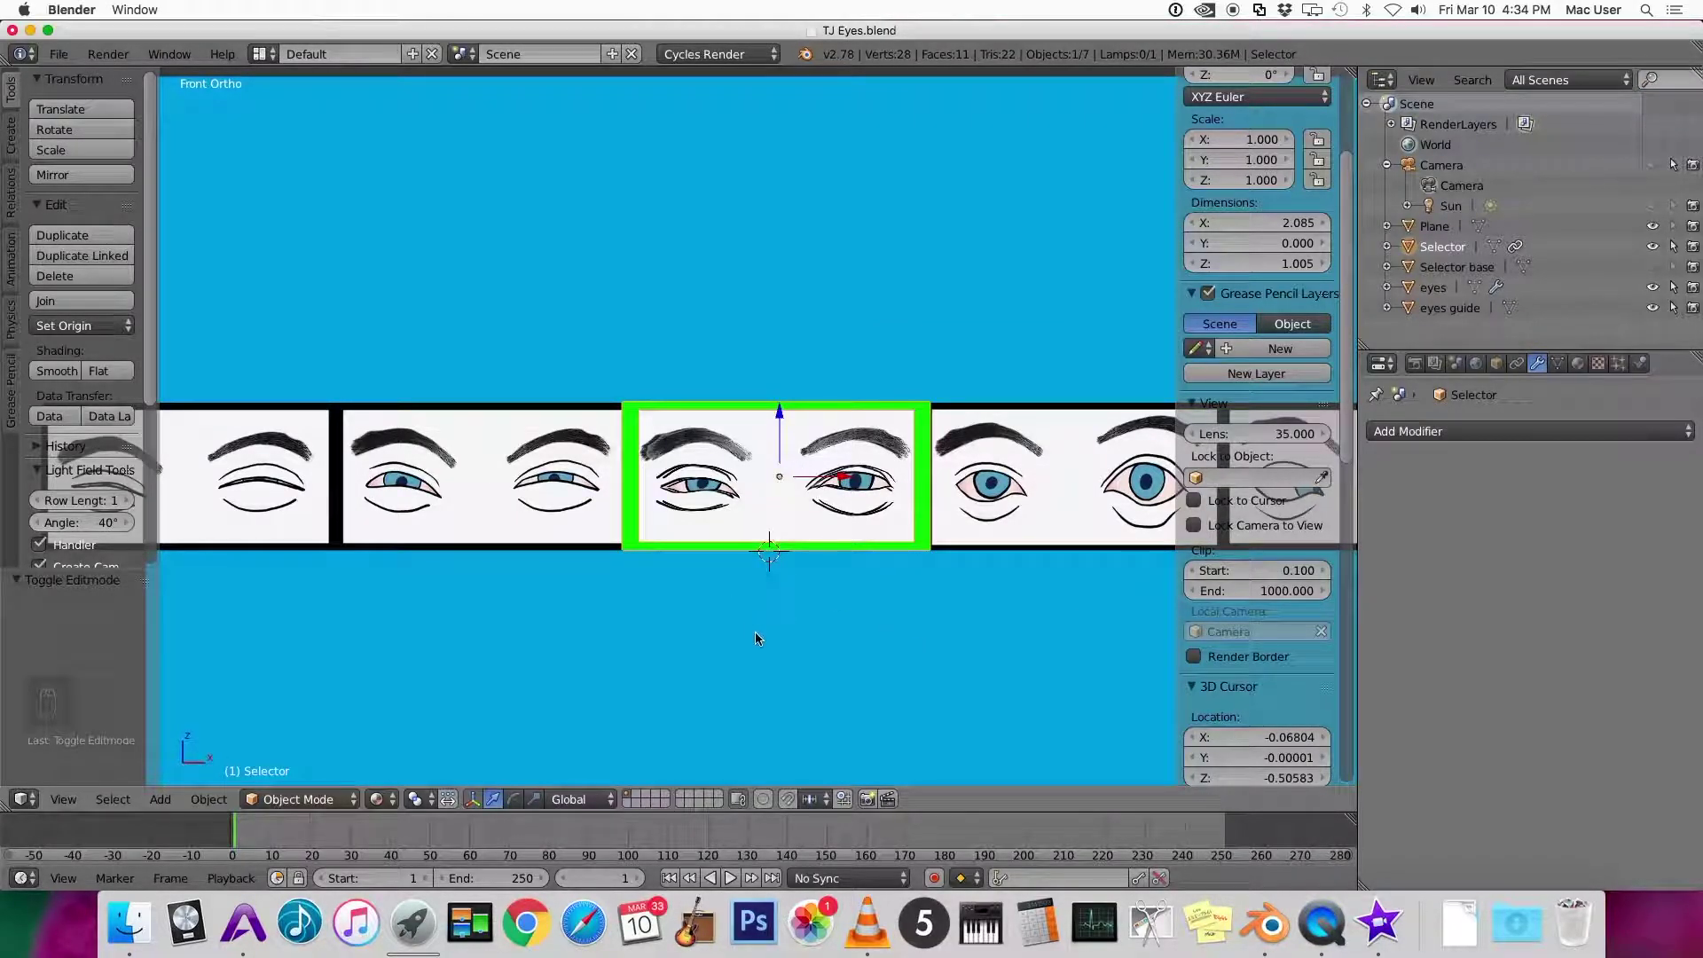
{"action": "key", "text": "space"}
{"action": "mouse_move", "coordinate": [761, 651]}
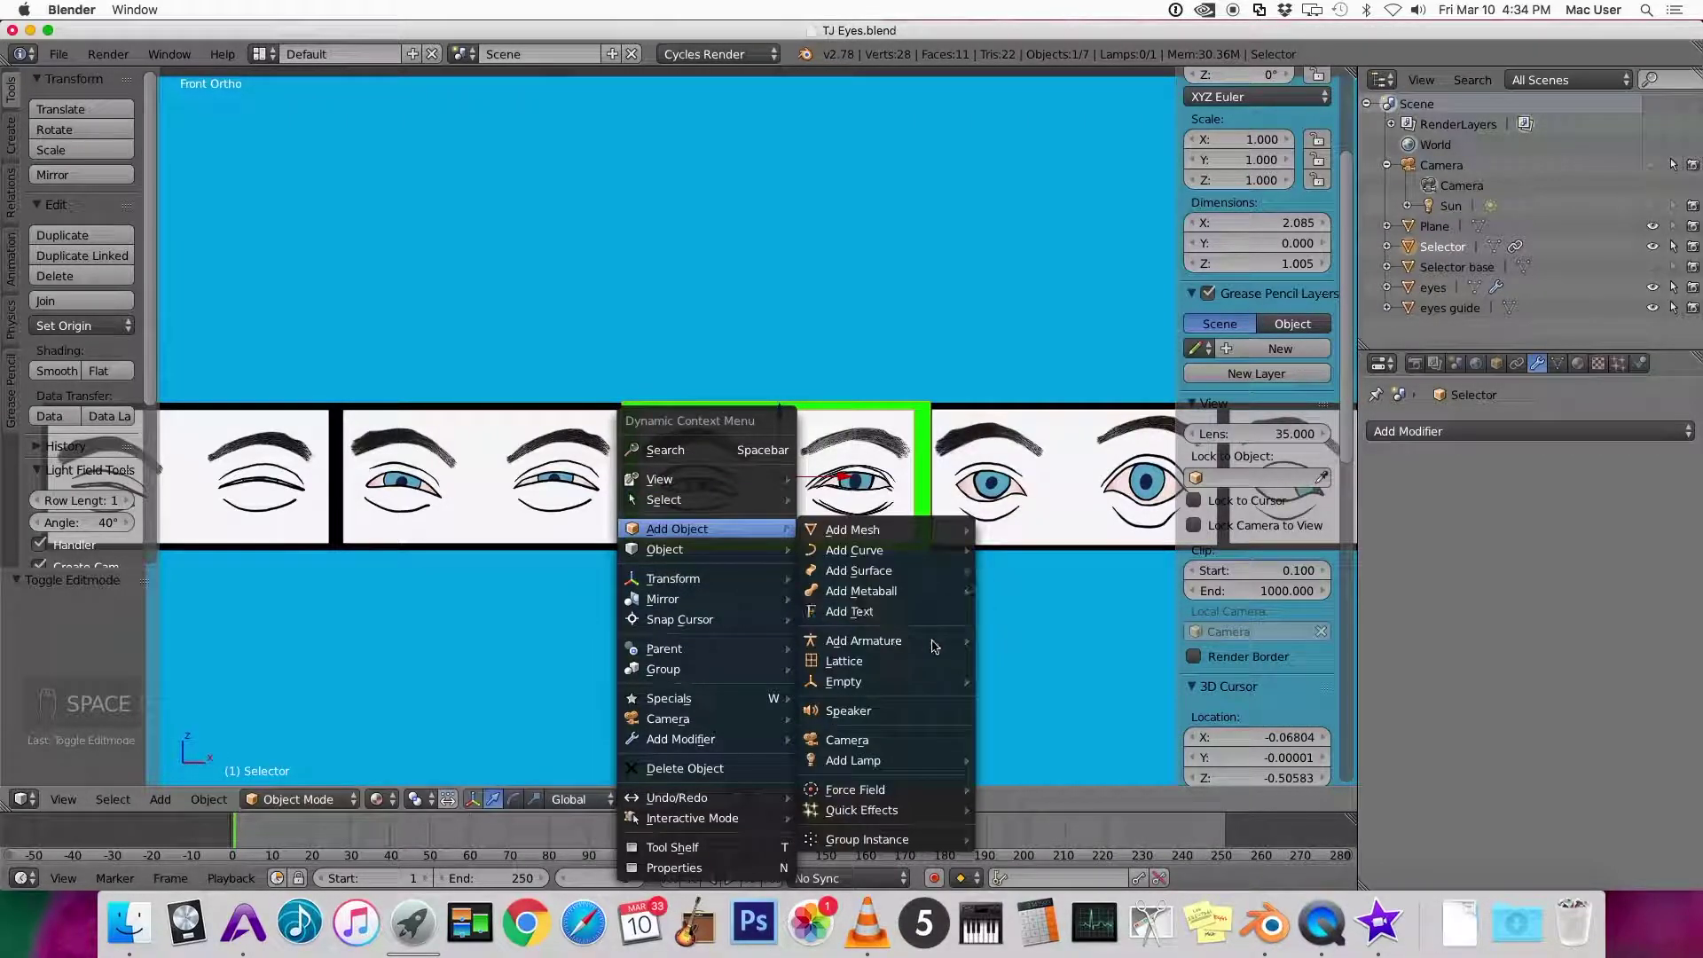
{"action": "left_click", "coordinate": [721, 447]}
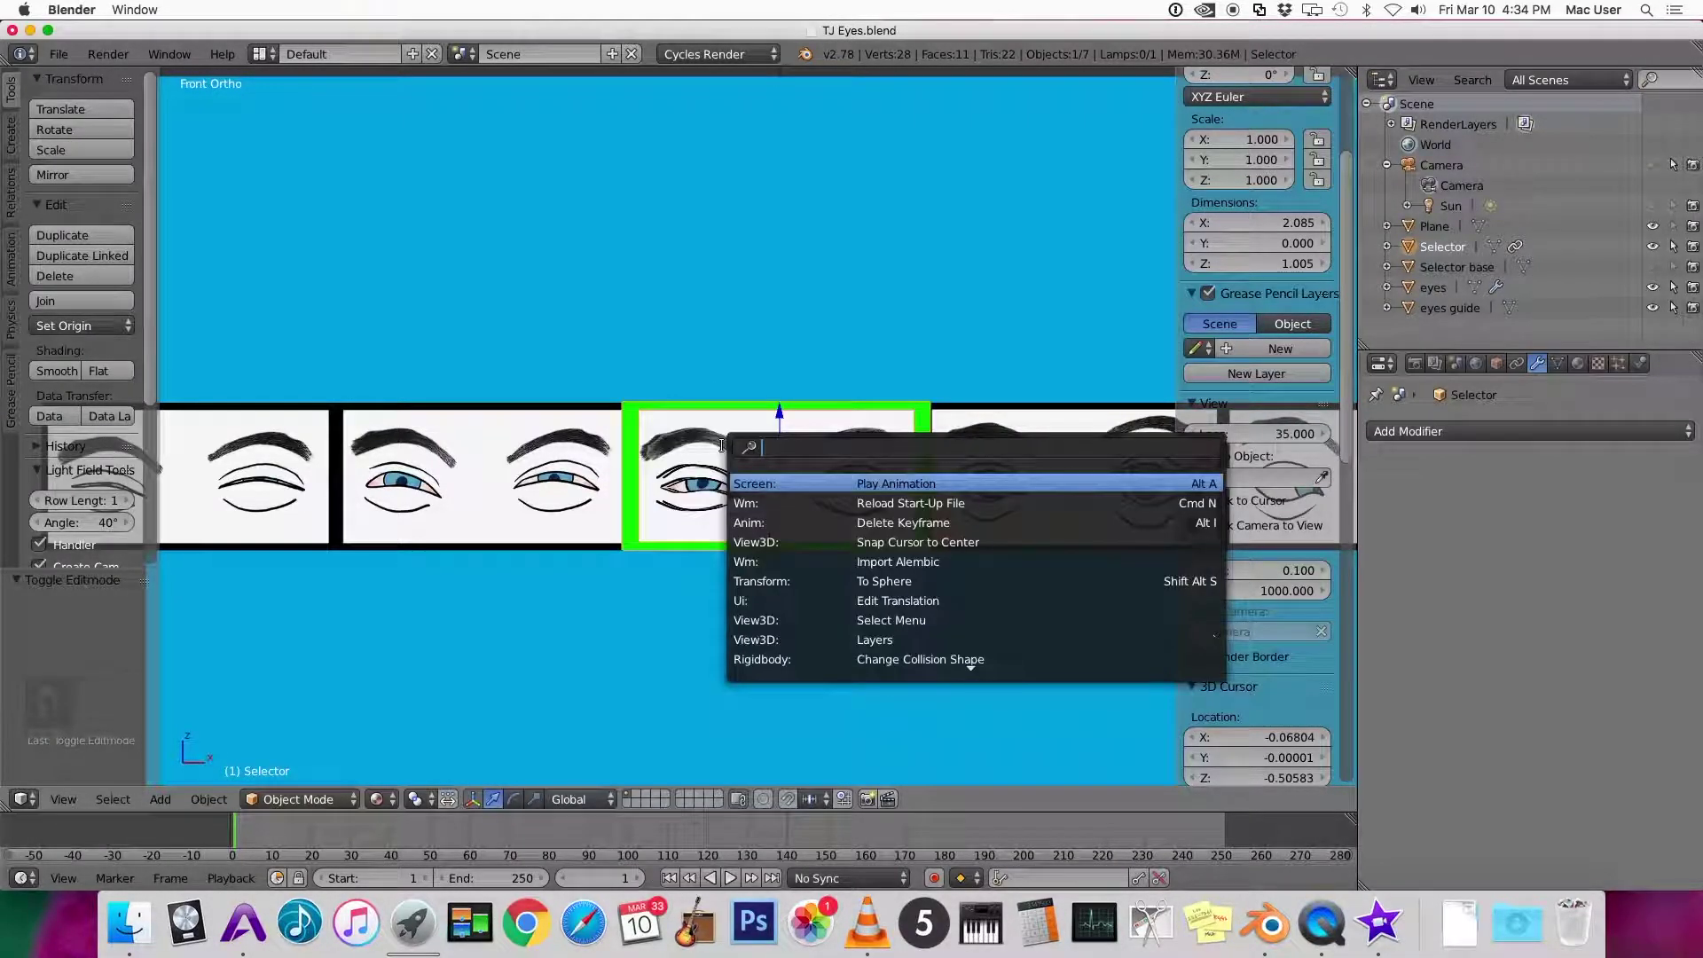
{"action": "type", "text": "set origin"}
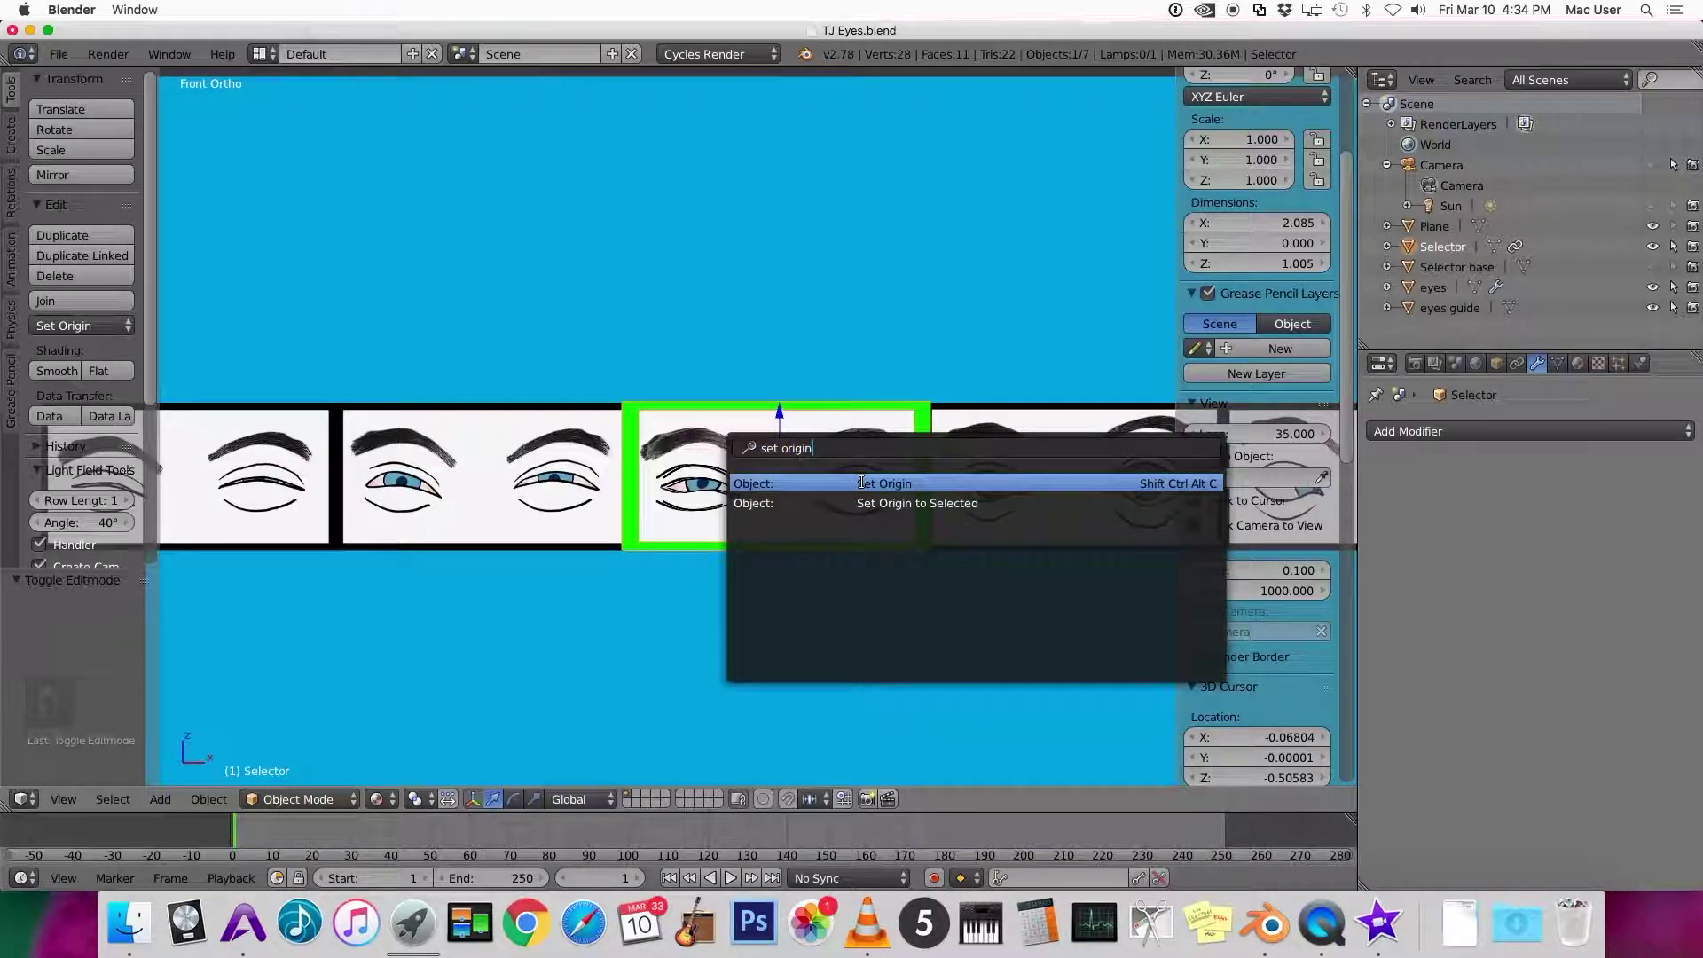
{"action": "left_click", "coordinate": [920, 484]}
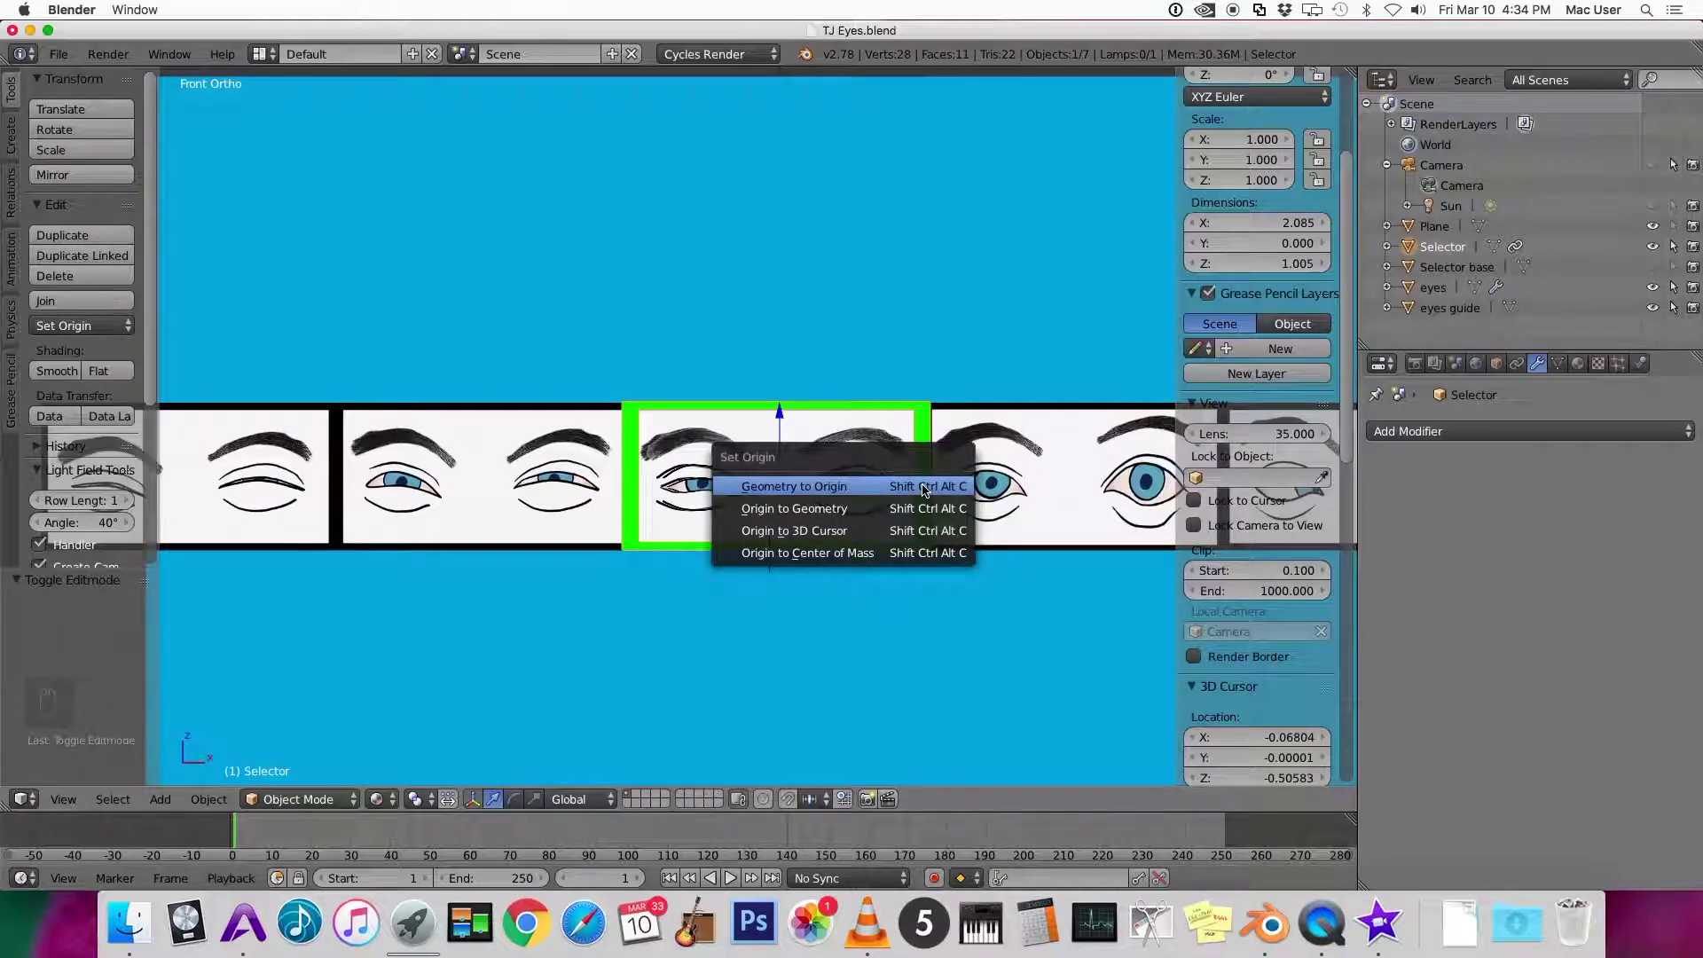
{"action": "left_click", "coordinate": [906, 508]}
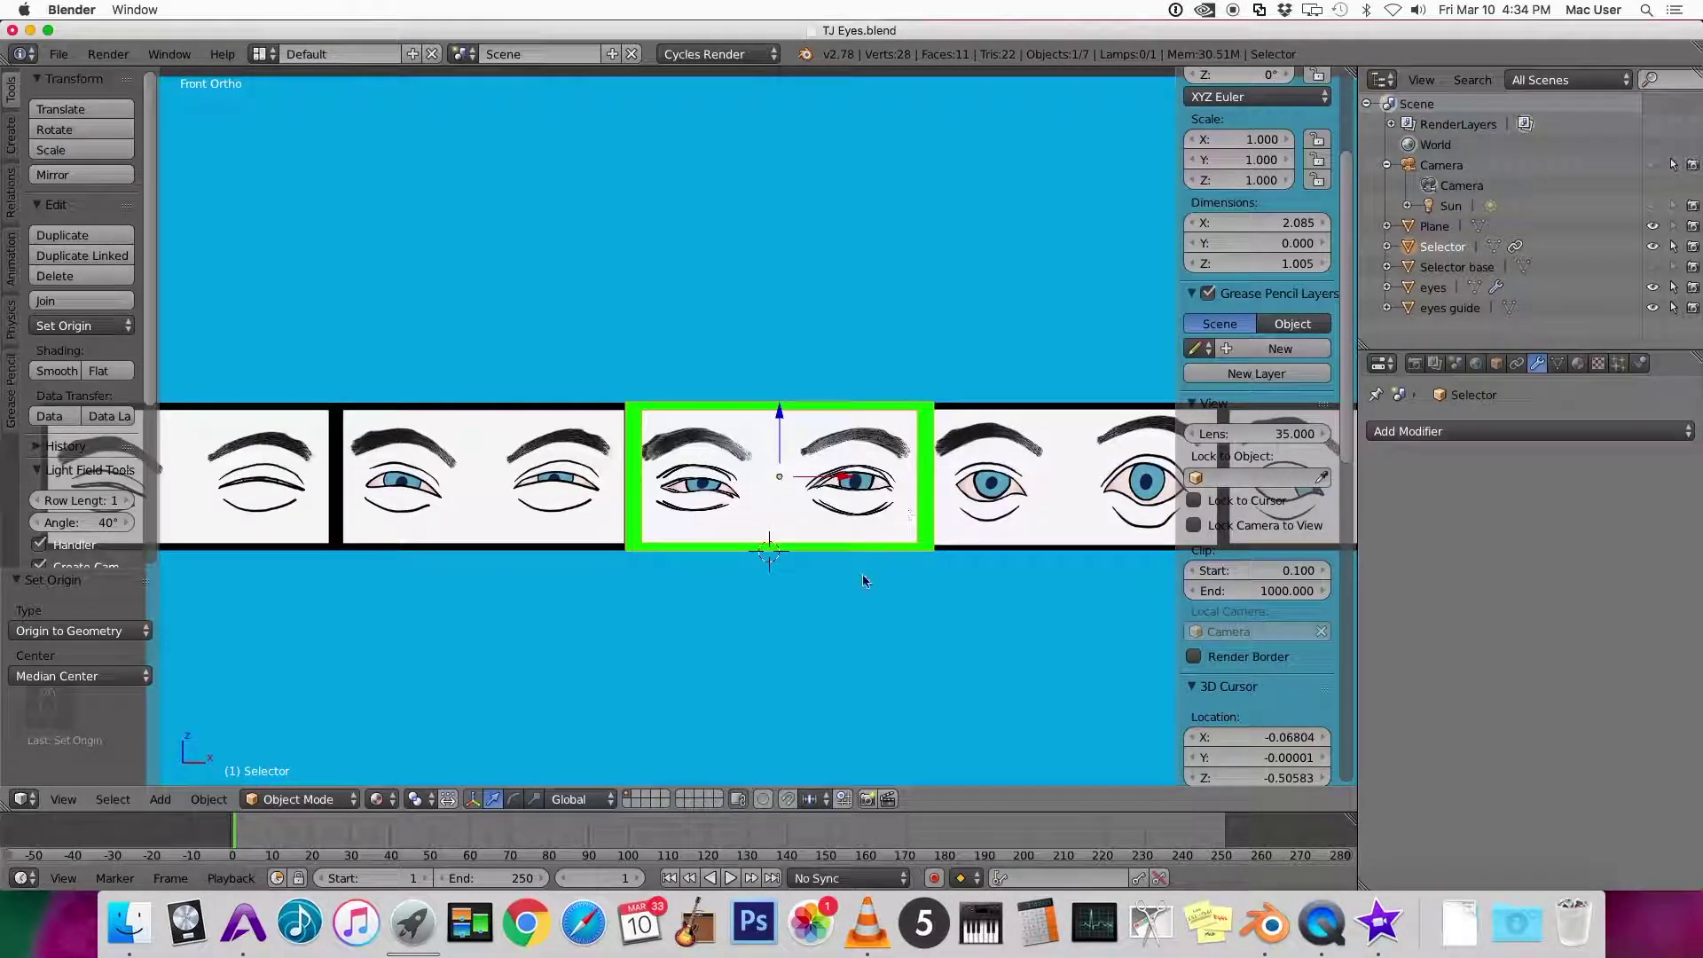
Clear the Selector's location with Alt+G, then select the eyes object
{"action": "key", "text": "alt+g"}
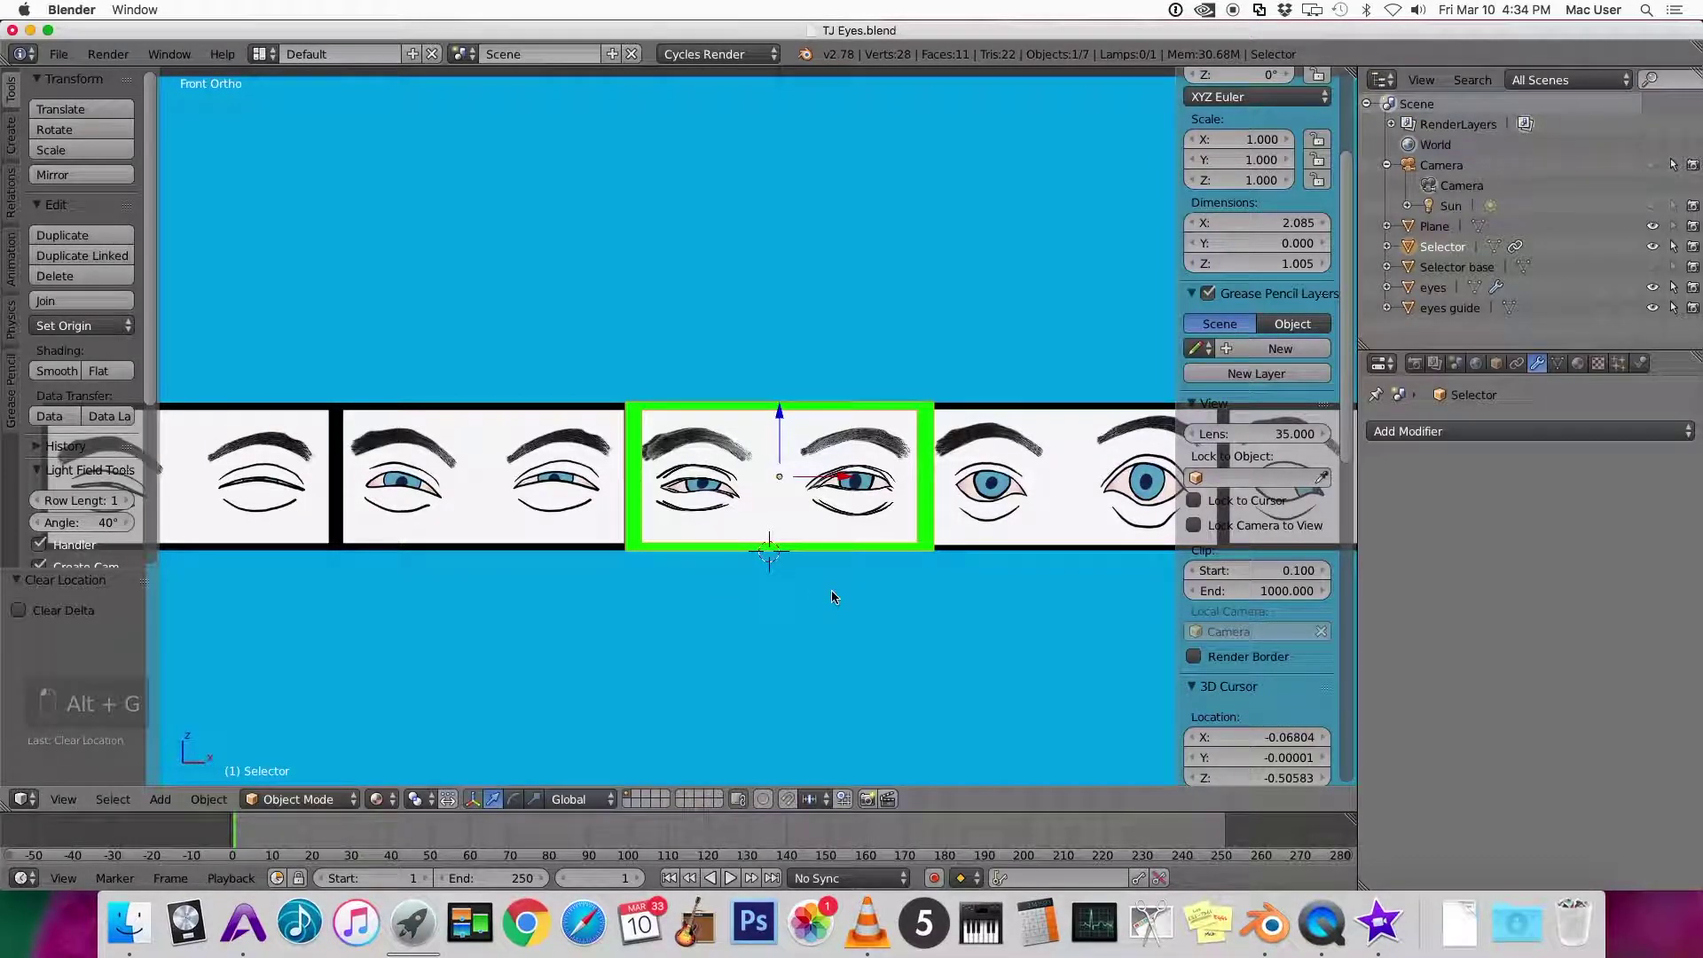
{"action": "scroll", "coordinate": [832, 596], "scroll_direction": "down", "scroll_amount": 5}
{"action": "right_click", "coordinate": [763, 469]}
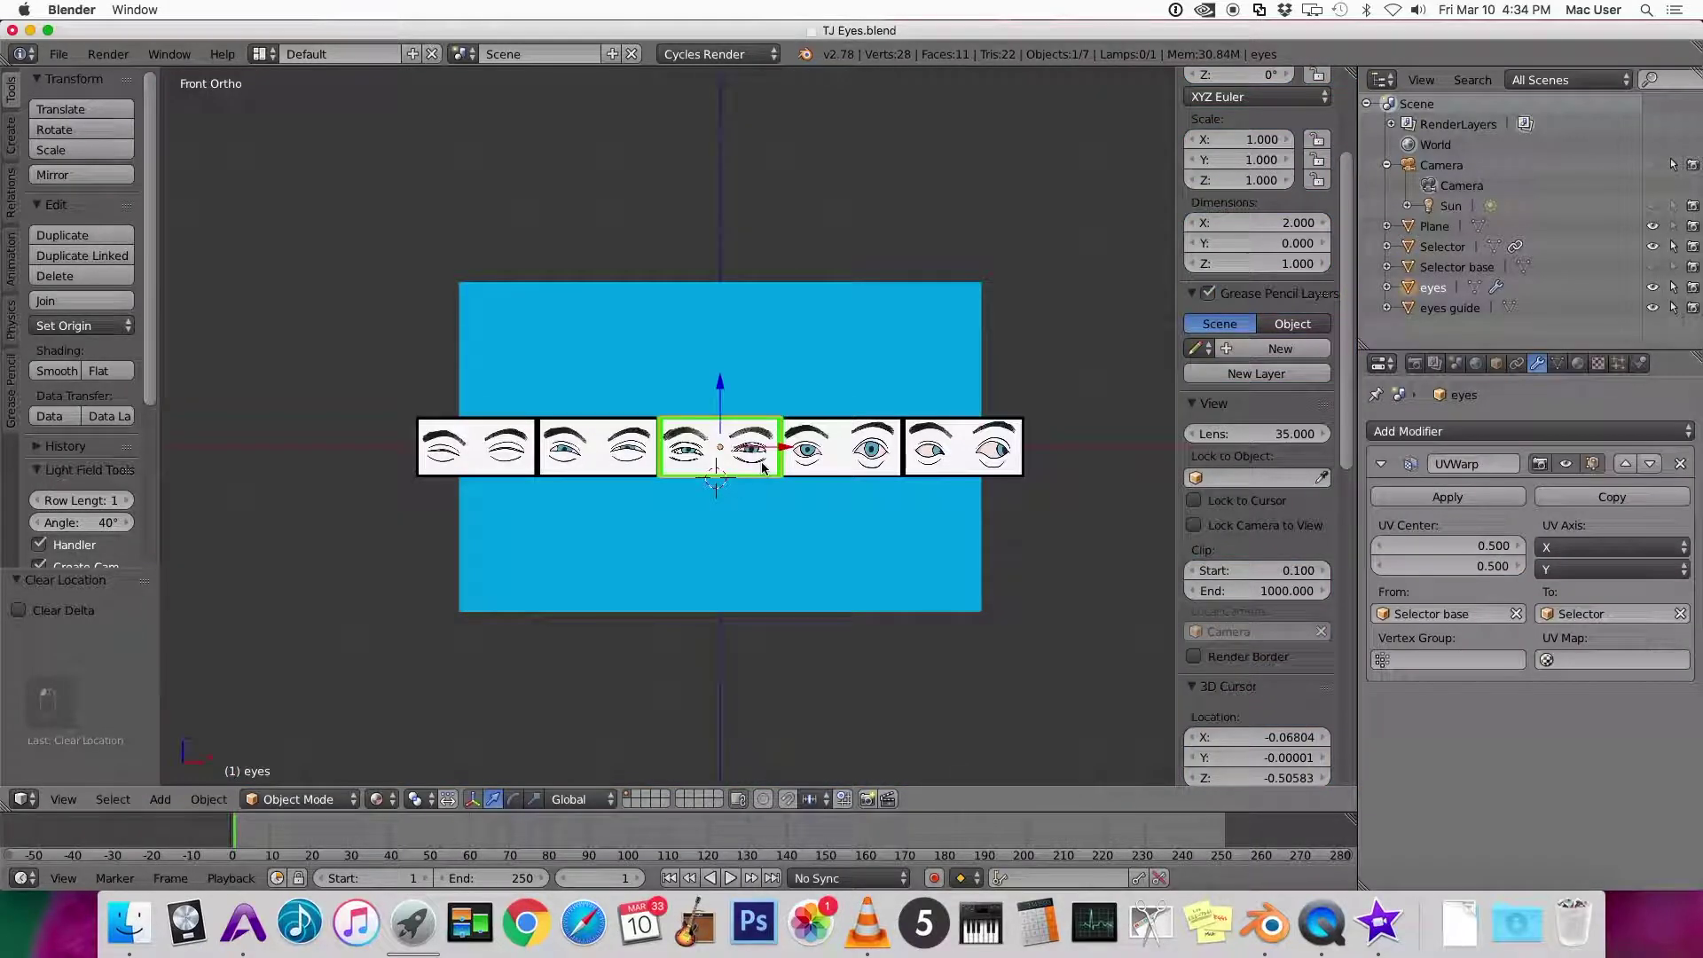
Raise the eyes guide strip along Z, then move the eyes up near the frame's top
{"action": "right_click", "coordinate": [750, 466]}
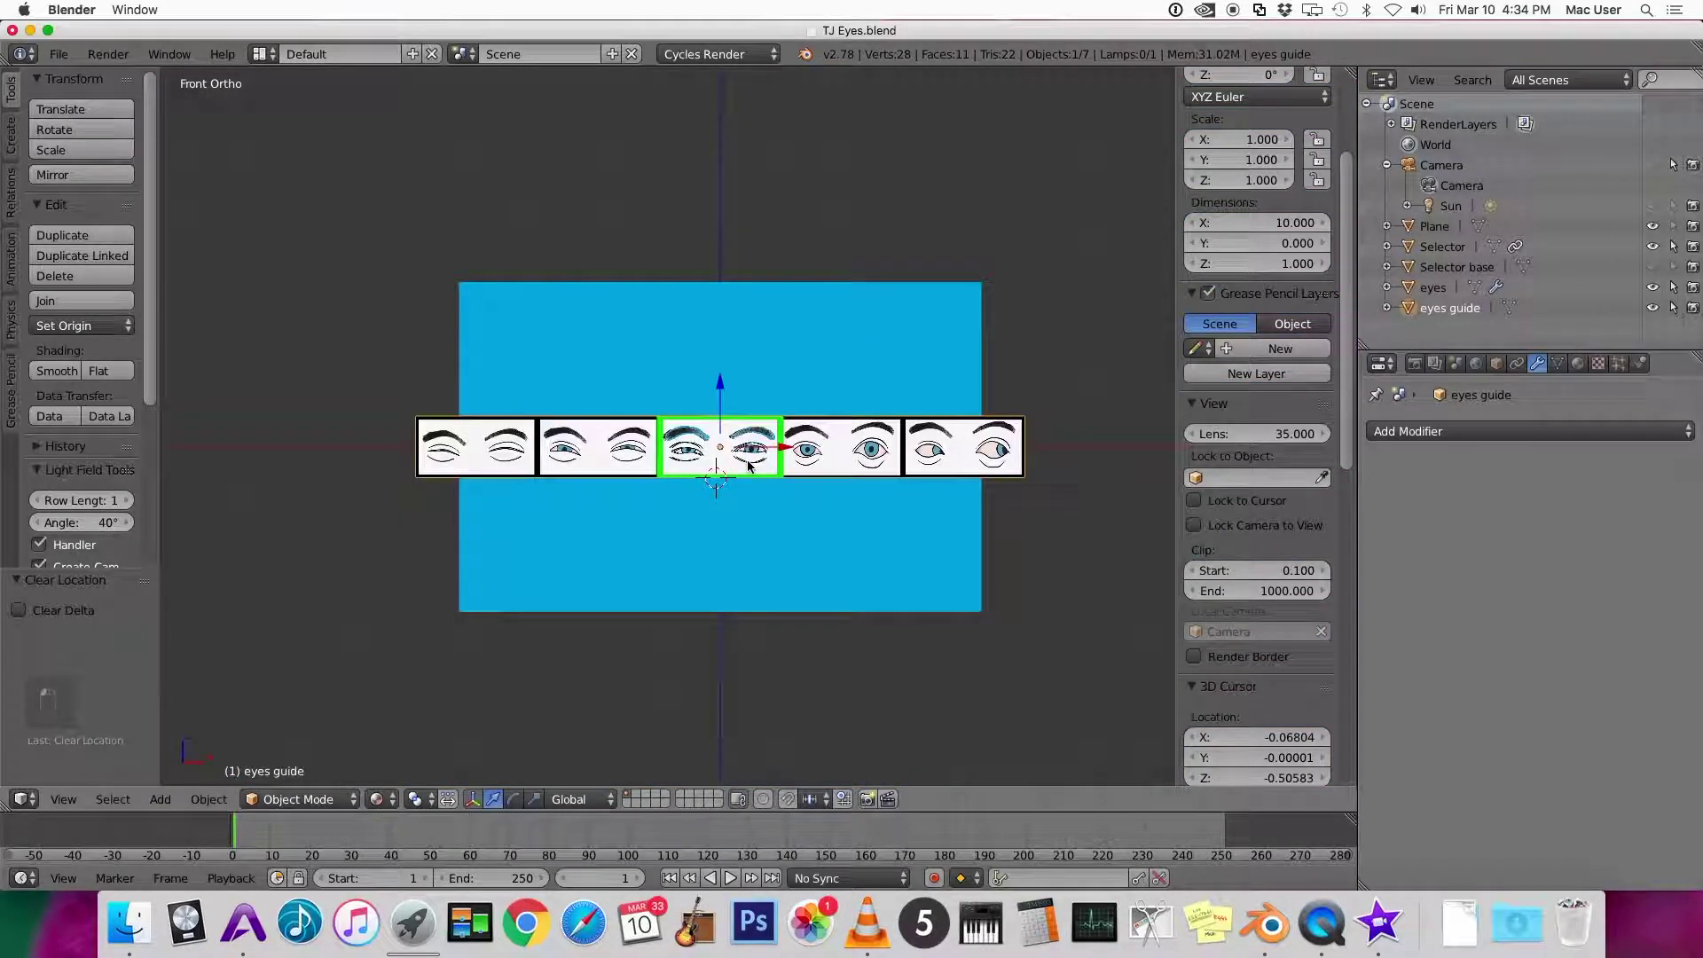
{"action": "key", "text": "g"}
{"action": "key", "text": "z"}
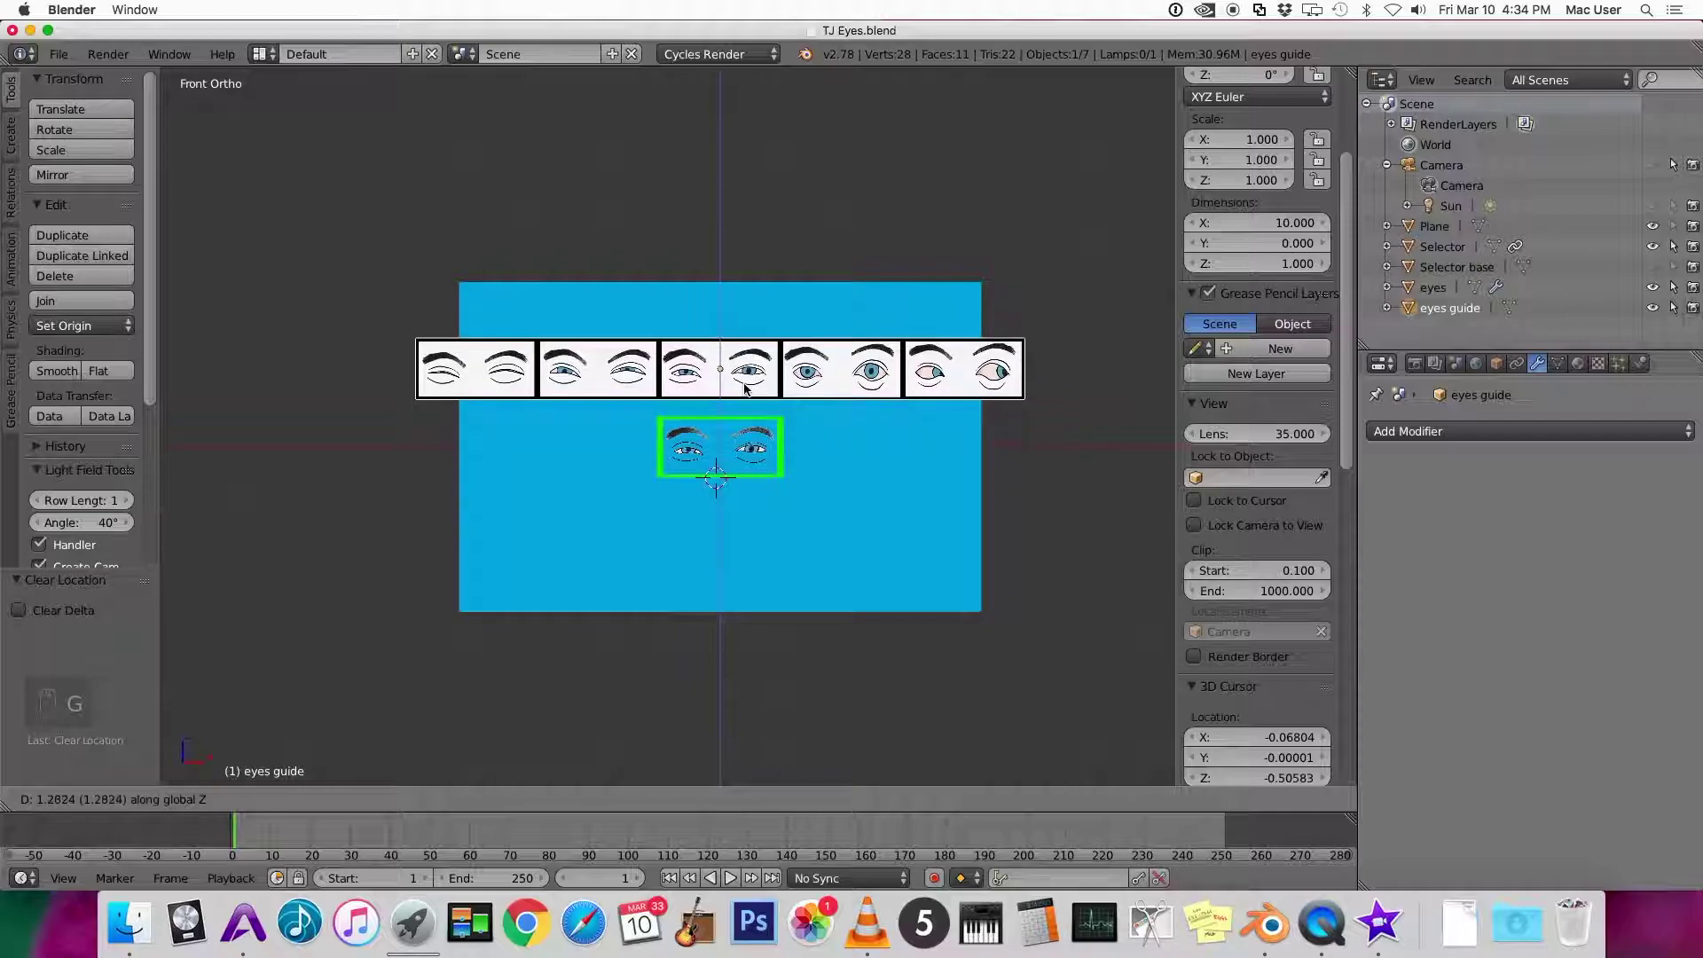
{"action": "left_click", "coordinate": [746, 388]}
{"action": "right_click", "coordinate": [749, 448]}
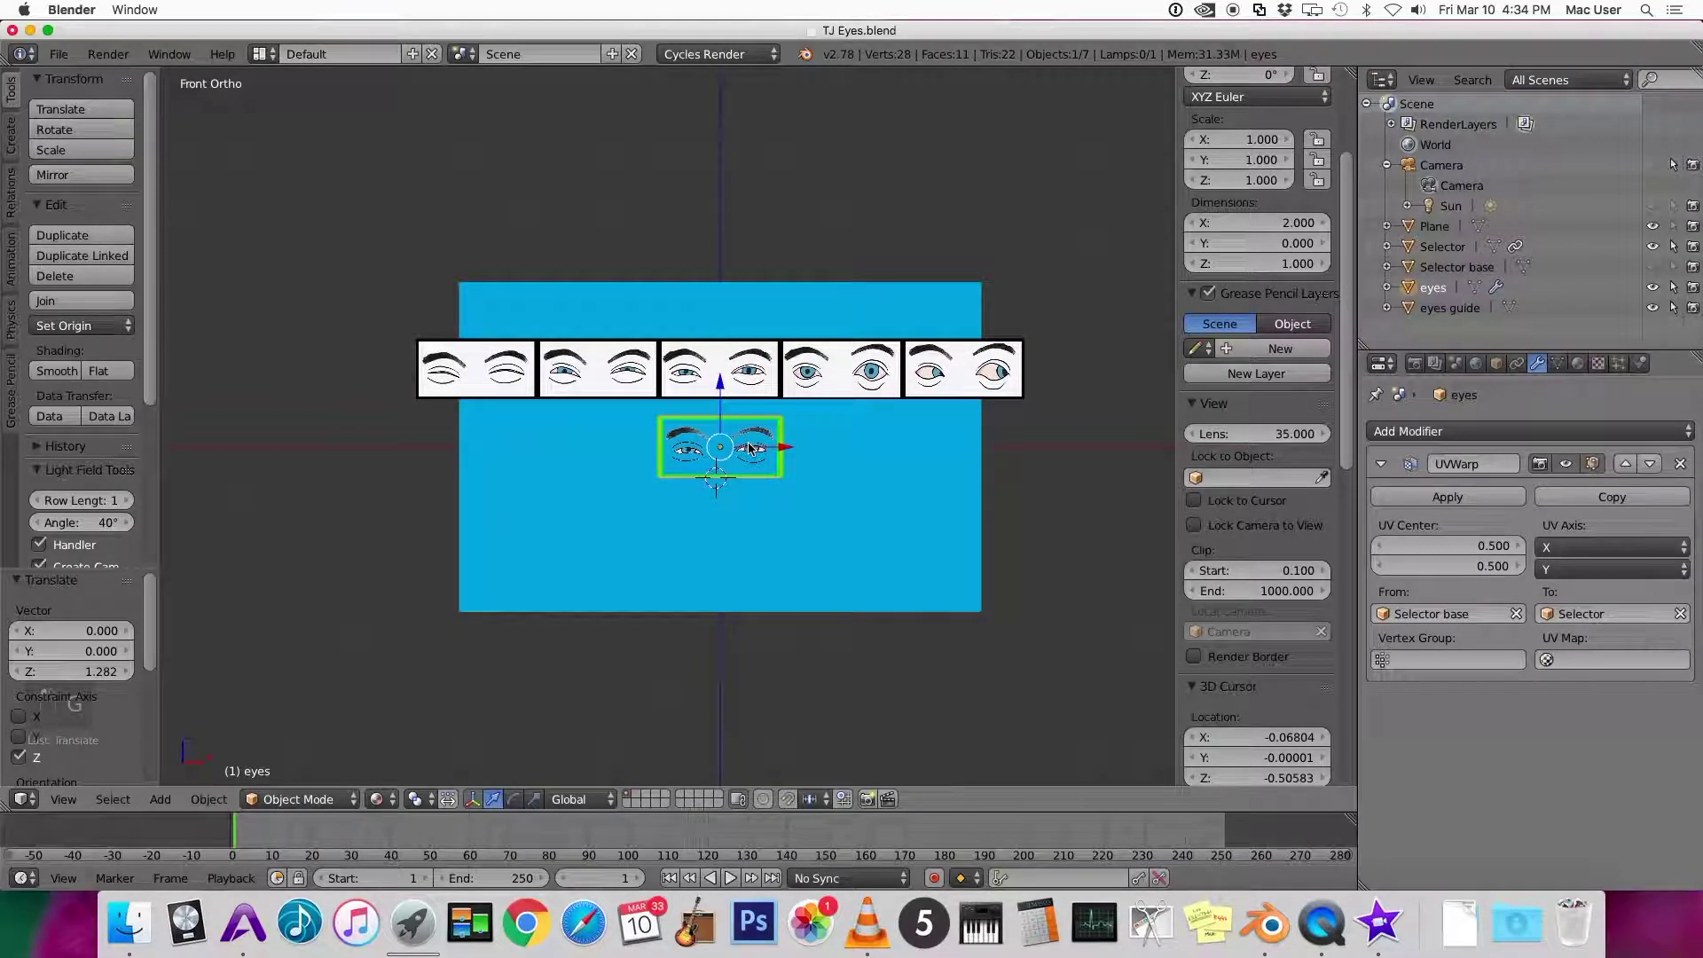
{"action": "key", "text": "g"}
{"action": "key", "text": "z"}
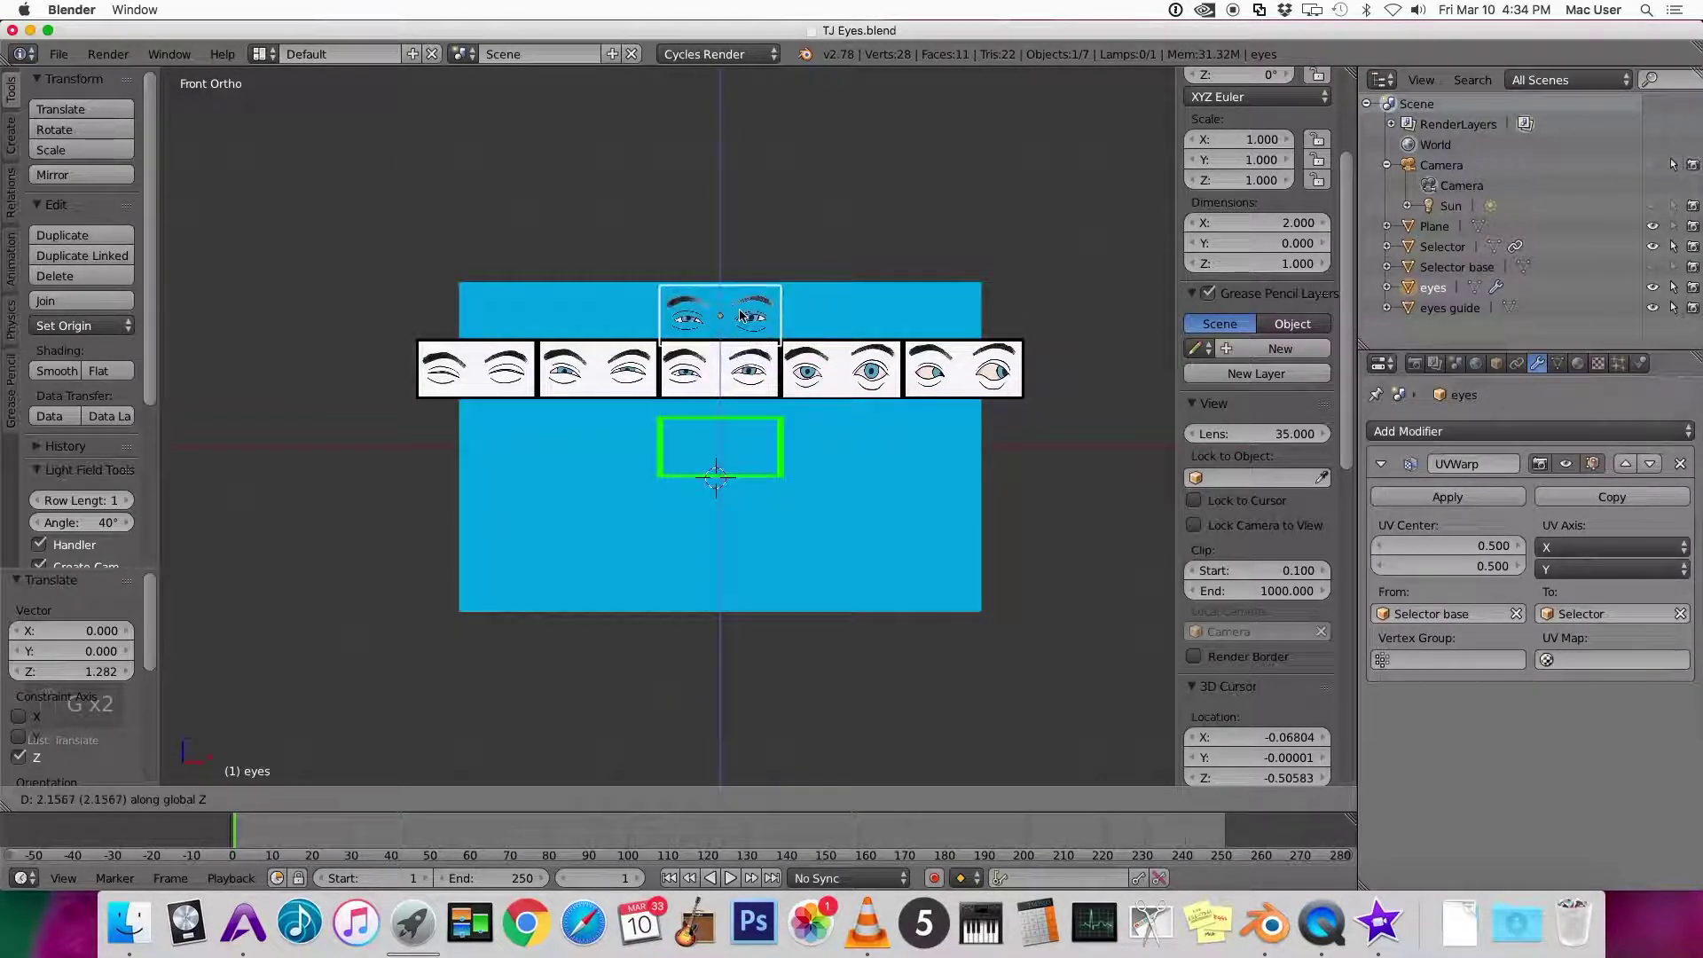
{"action": "left_click", "coordinate": [742, 315]}
Clear the eyes guide's location and offset it -0.294 along Y
{"action": "right_click", "coordinate": [832, 373]}
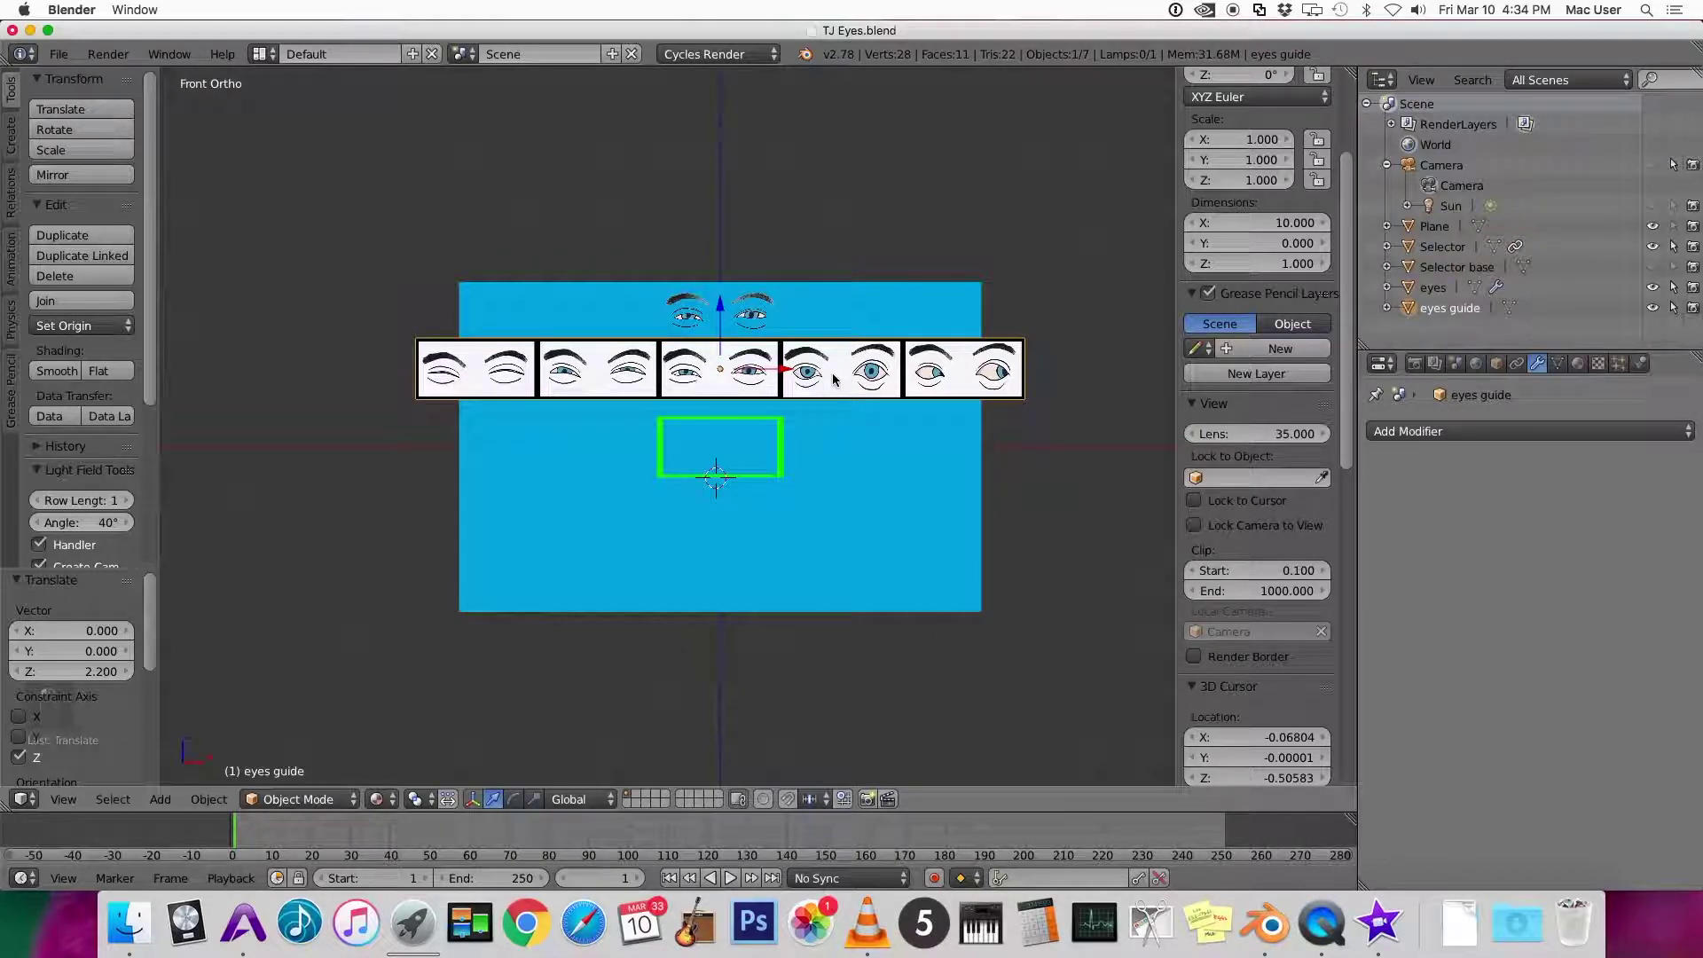
{"action": "key", "text": "alt+g"}
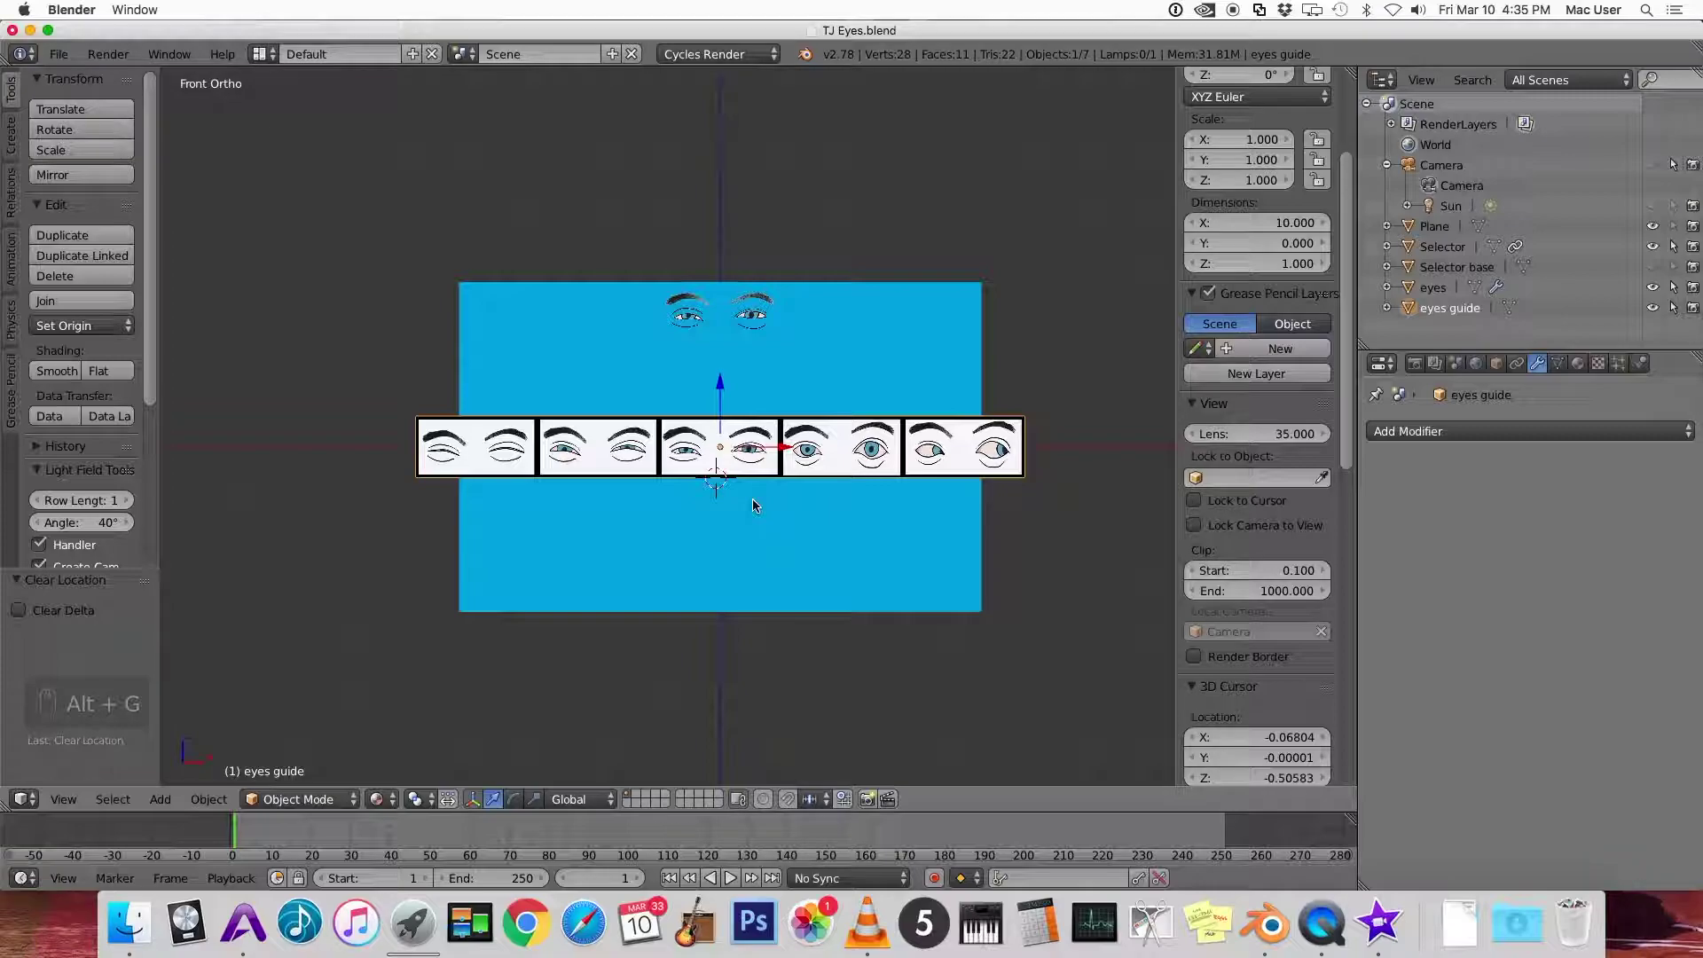
{"action": "key", "text": "g"}
{"action": "key", "text": "y"}
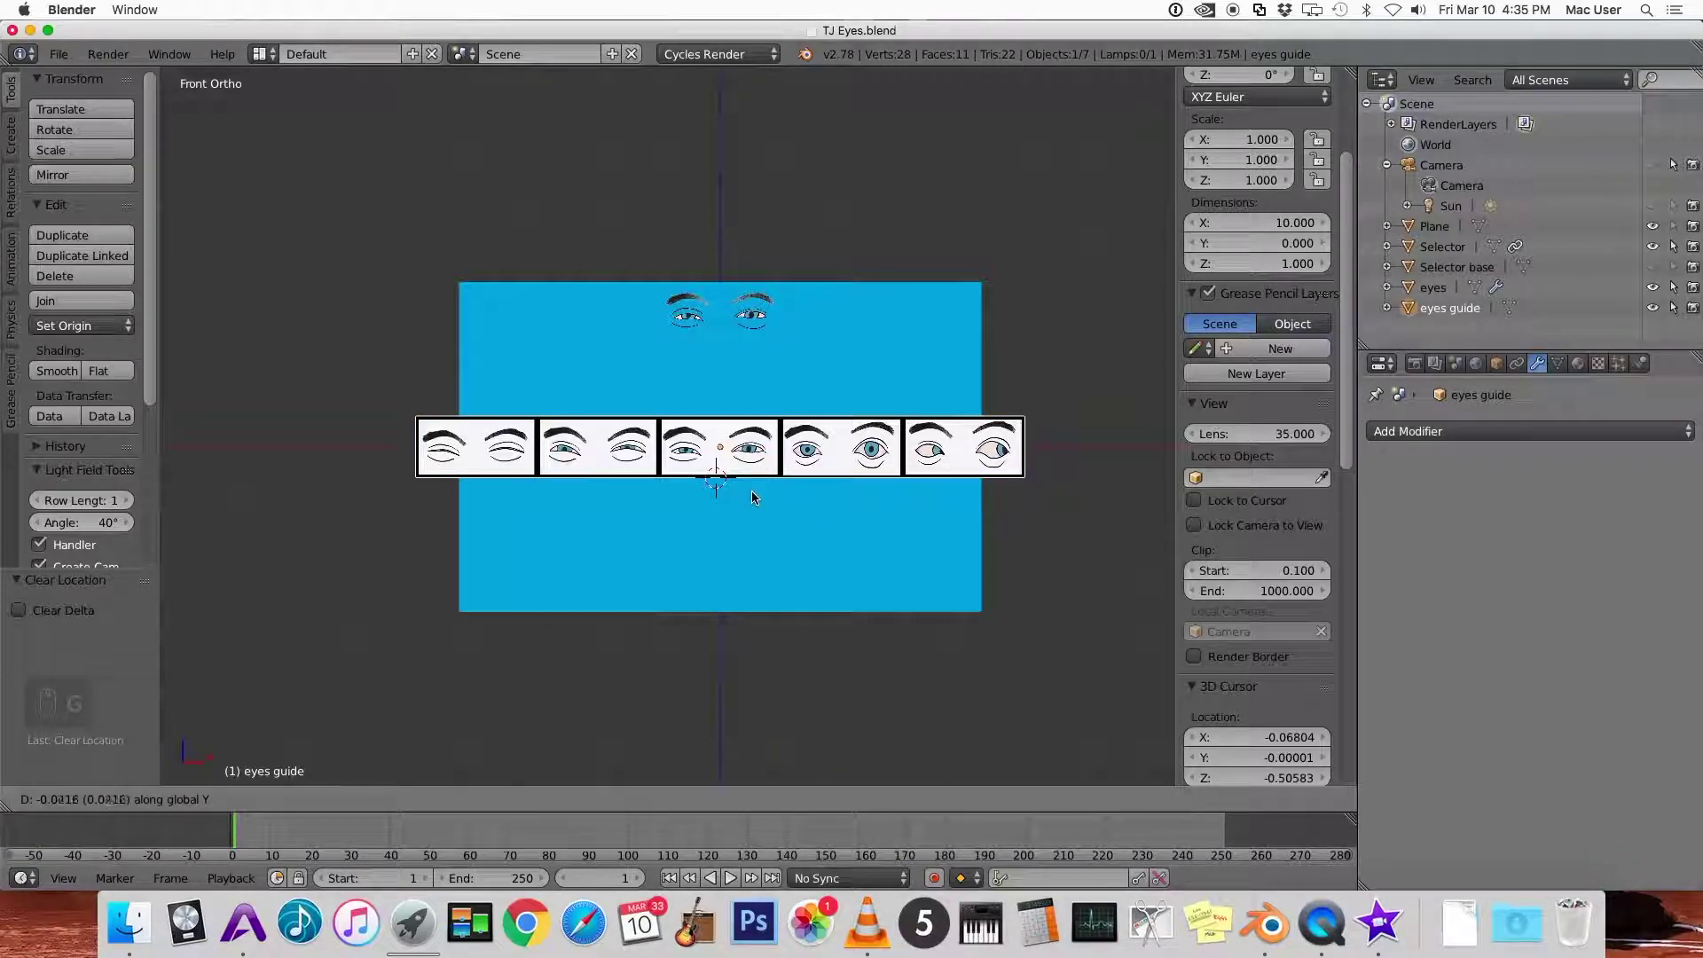
{"action": "left_click", "coordinate": [752, 497]}
{"action": "middle_click_drag", "start_coordinate": [752, 496], "coordinate": [707, 533]}
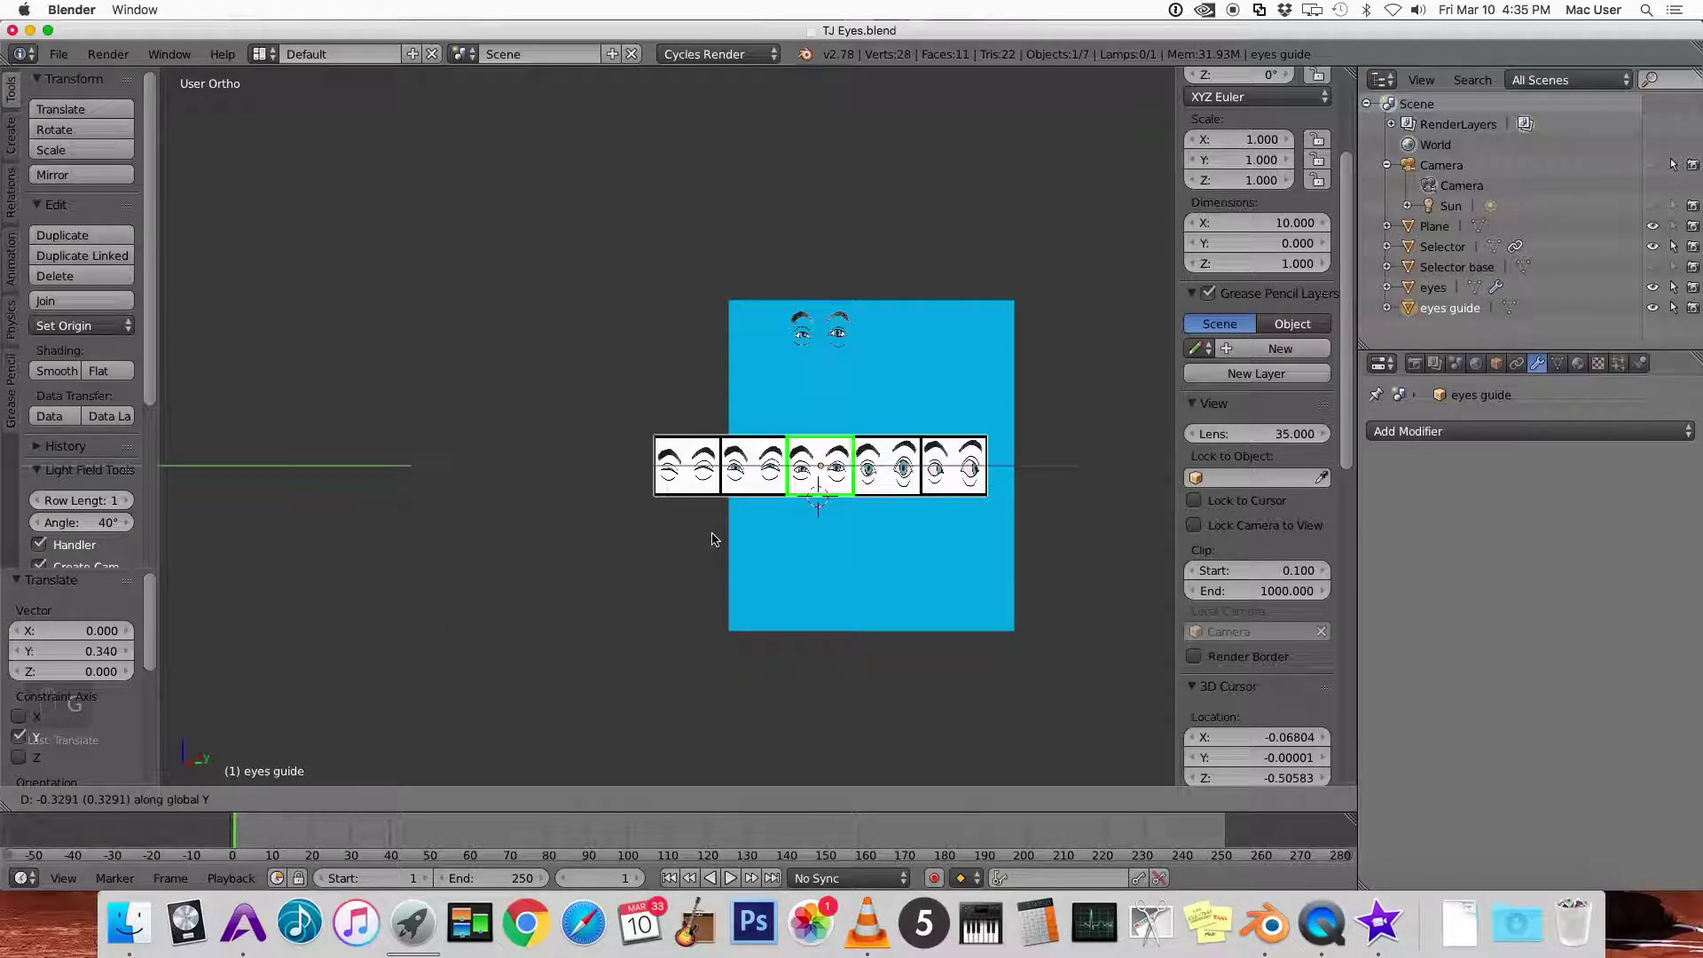
{"action": "left_click", "coordinate": [717, 538]}
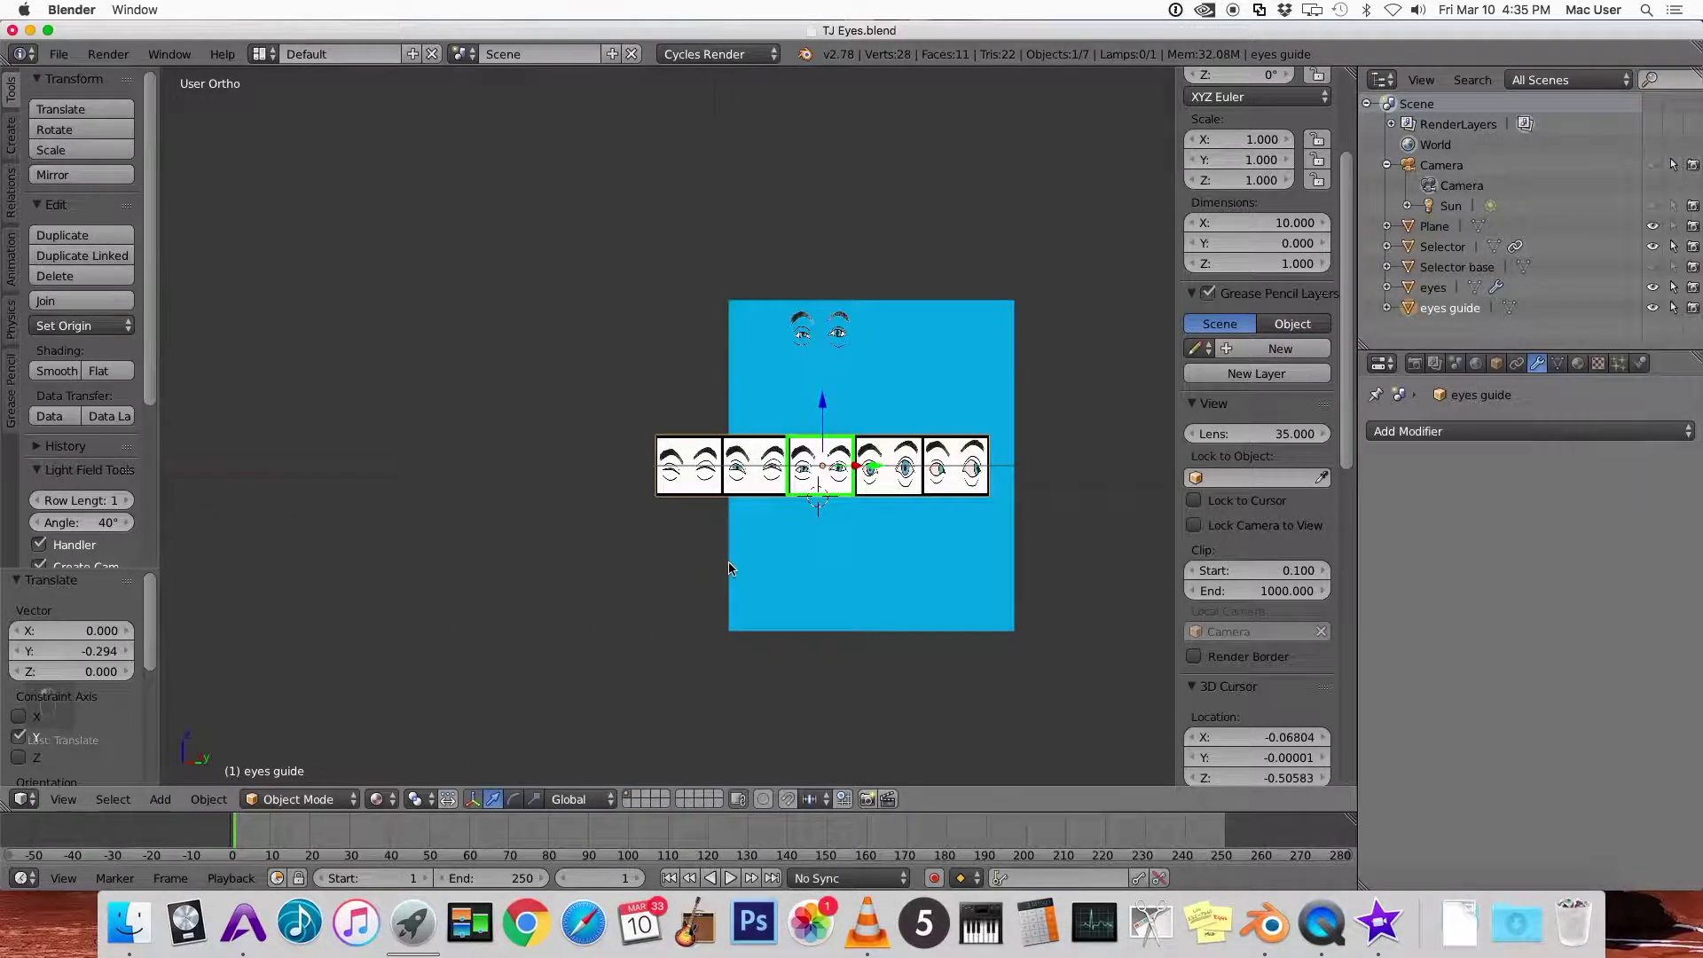
{"action": "key", "text": "KP_1"}
{"action": "scroll", "coordinate": [731, 569], "scroll_direction": "up", "scroll_amount": 2}
Select the Selector frame and test moving it along X
{"action": "right_click", "coordinate": [794, 493]}
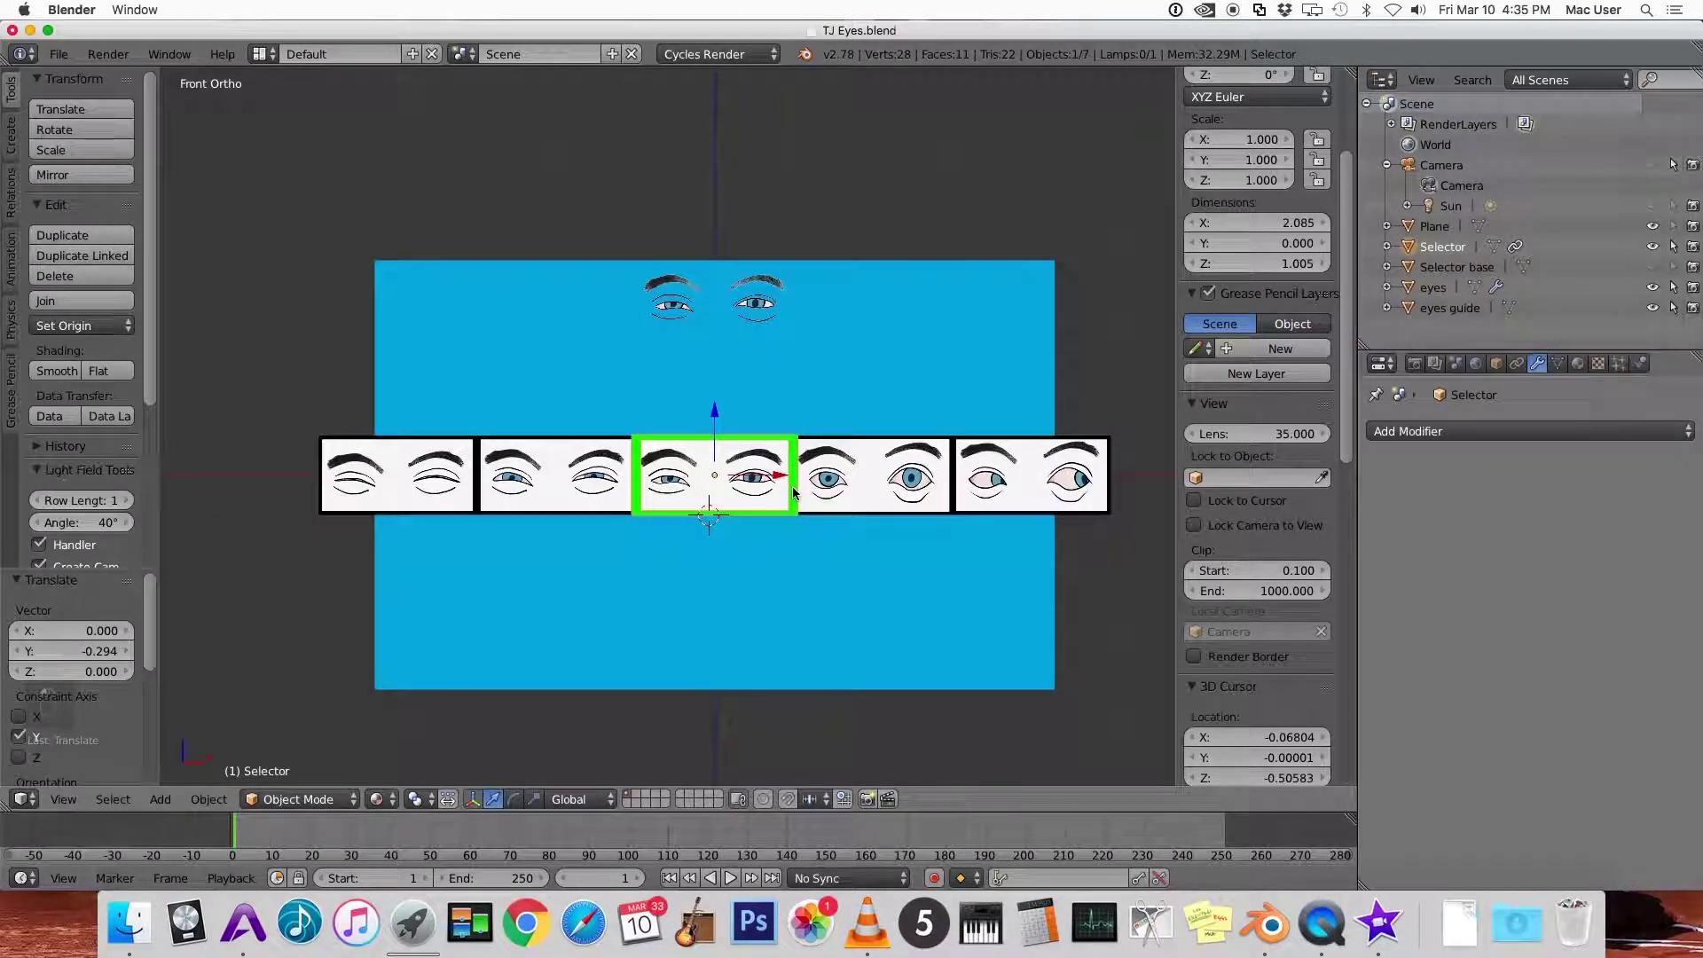
{"action": "key", "text": "g"}
{"action": "key", "text": "x"}
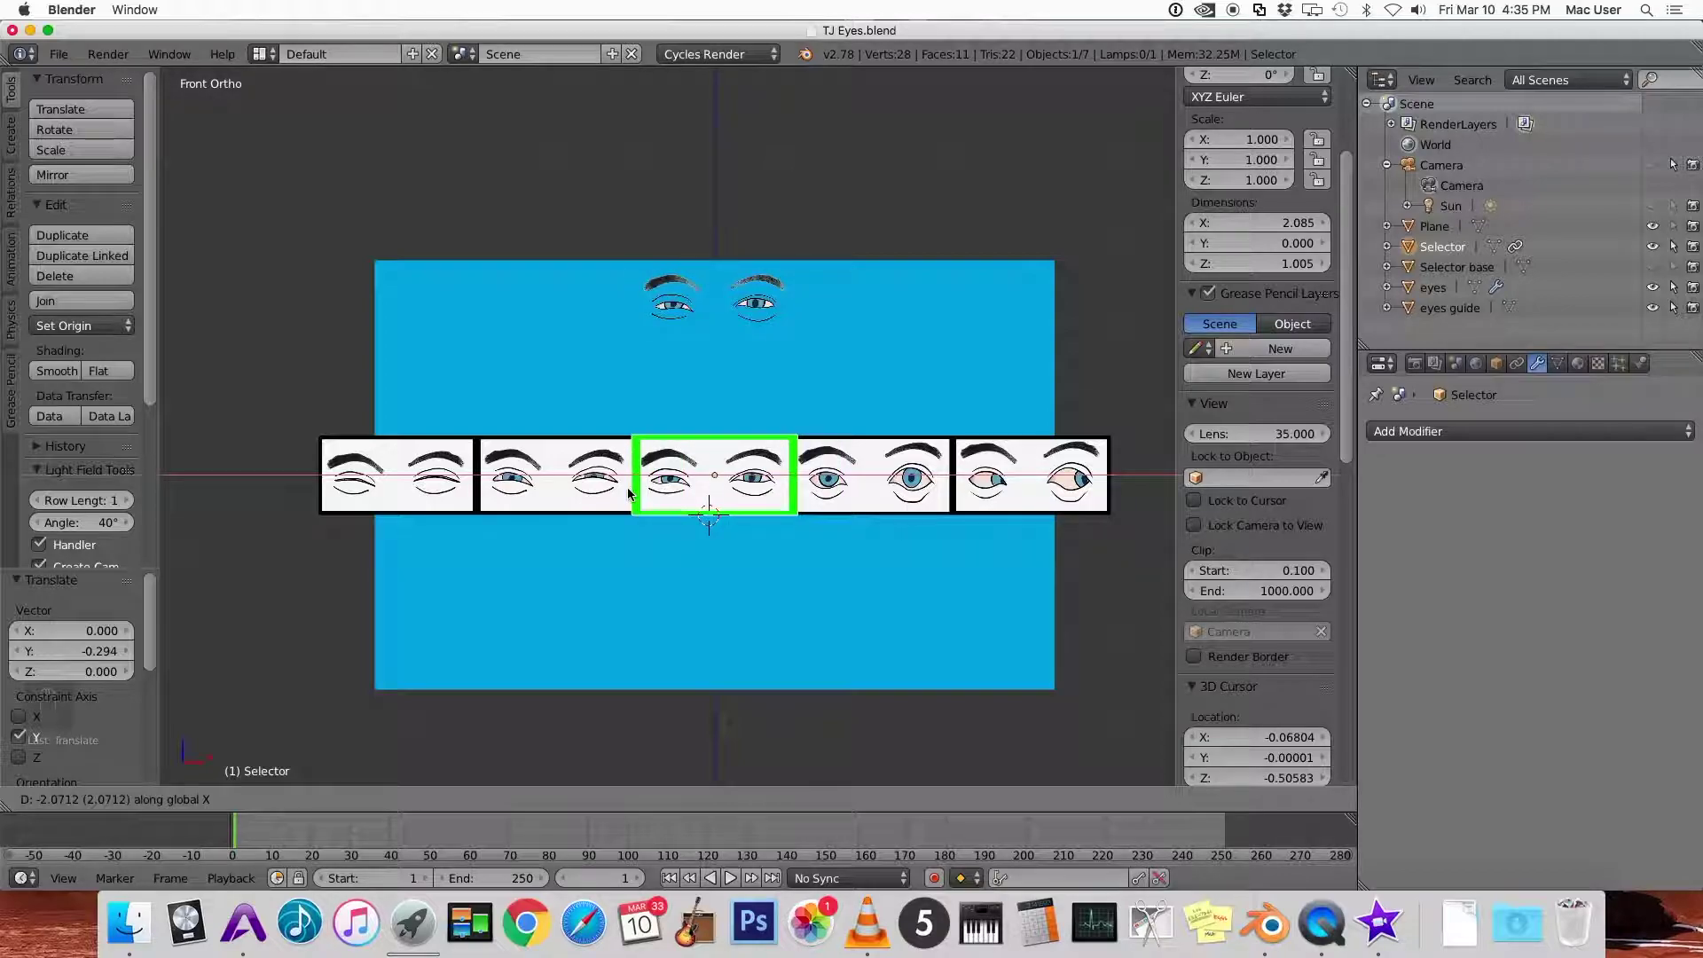
{"action": "left_click", "coordinate": [630, 495]}
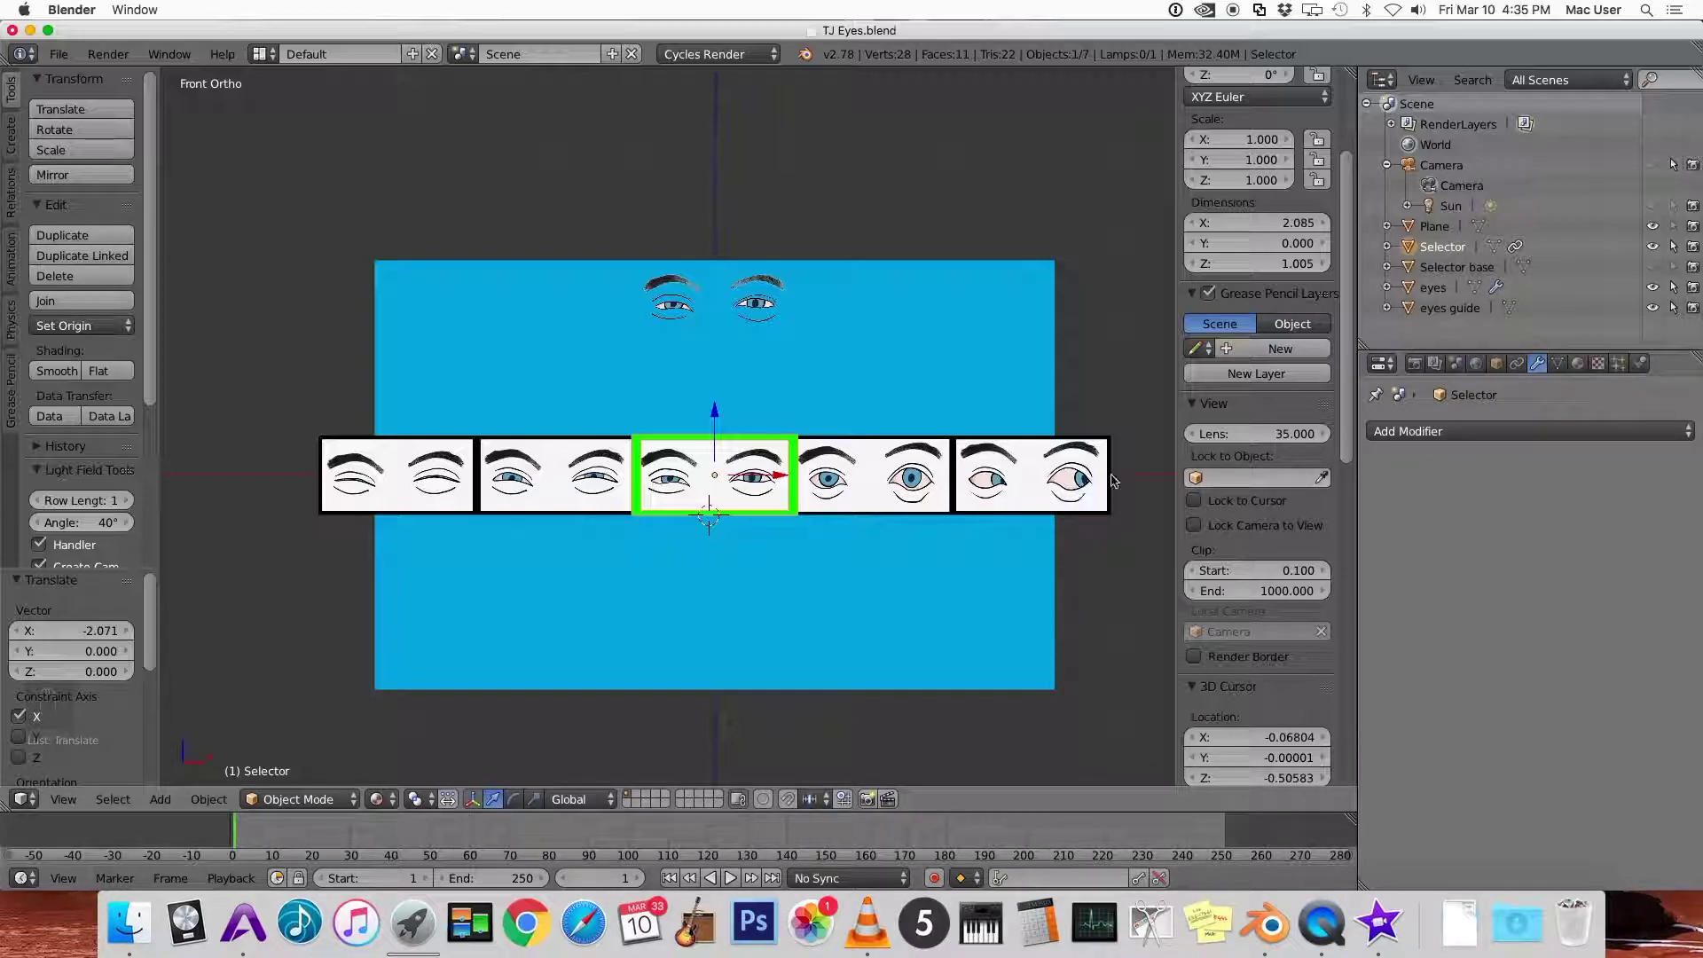
Delete the Selector's Limit Location constraint and clear its location
{"action": "left_click", "coordinate": [1518, 364]}
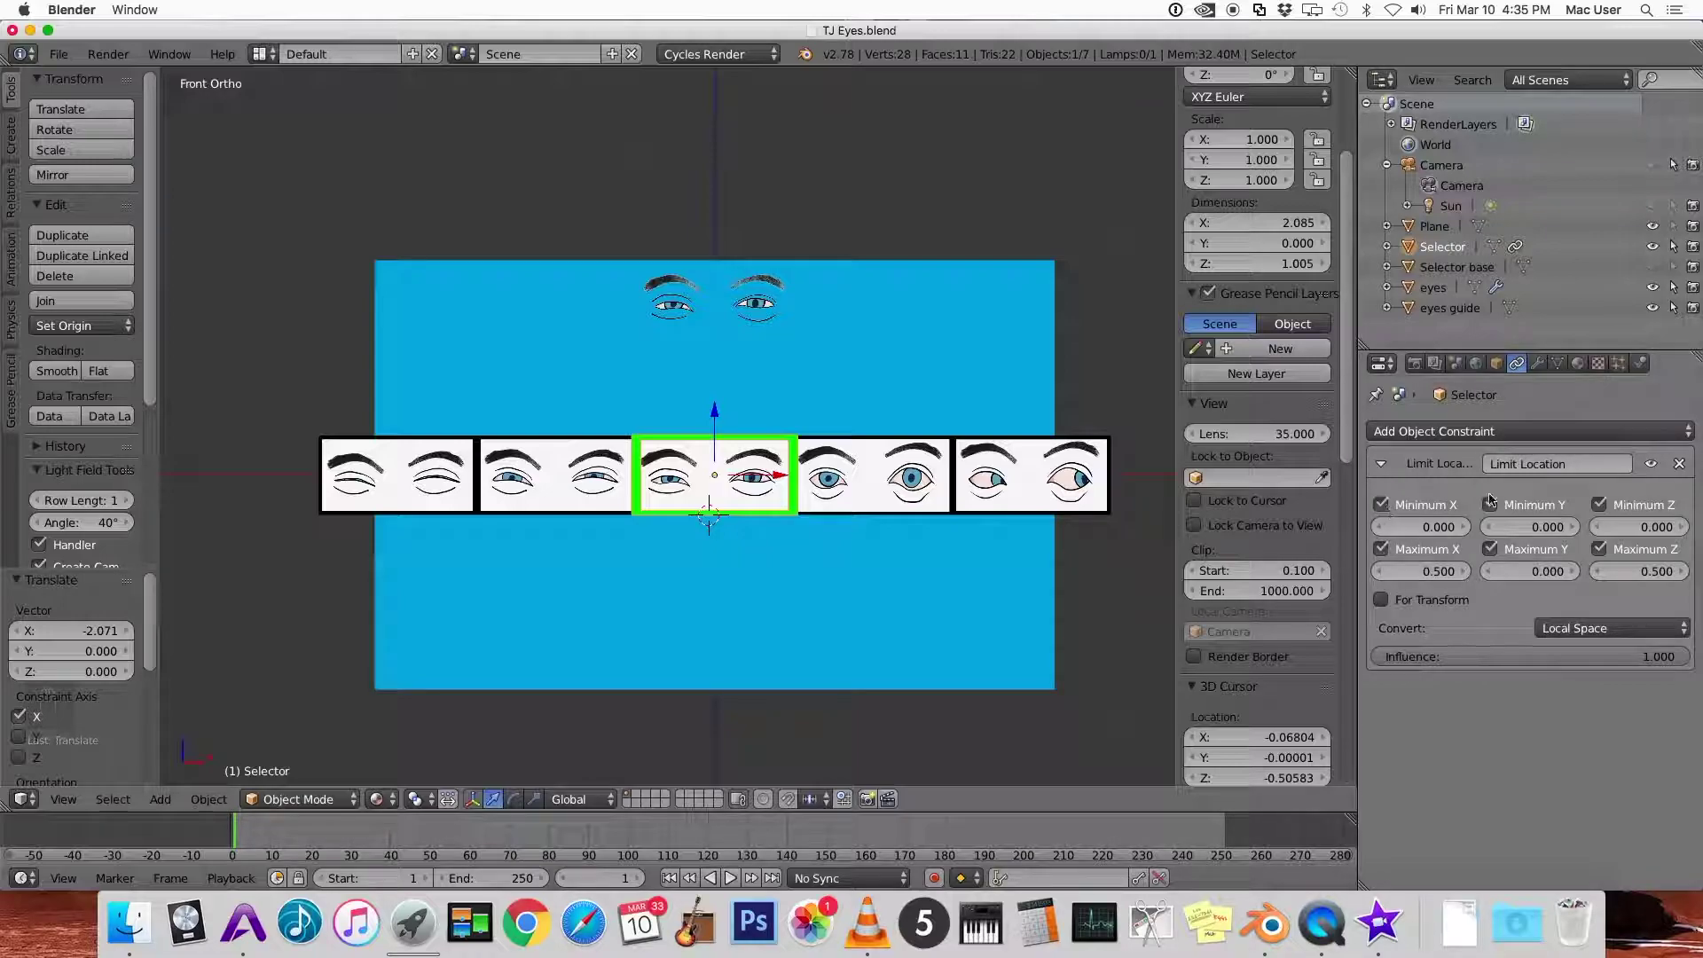
{"action": "left_click", "coordinate": [1679, 465]}
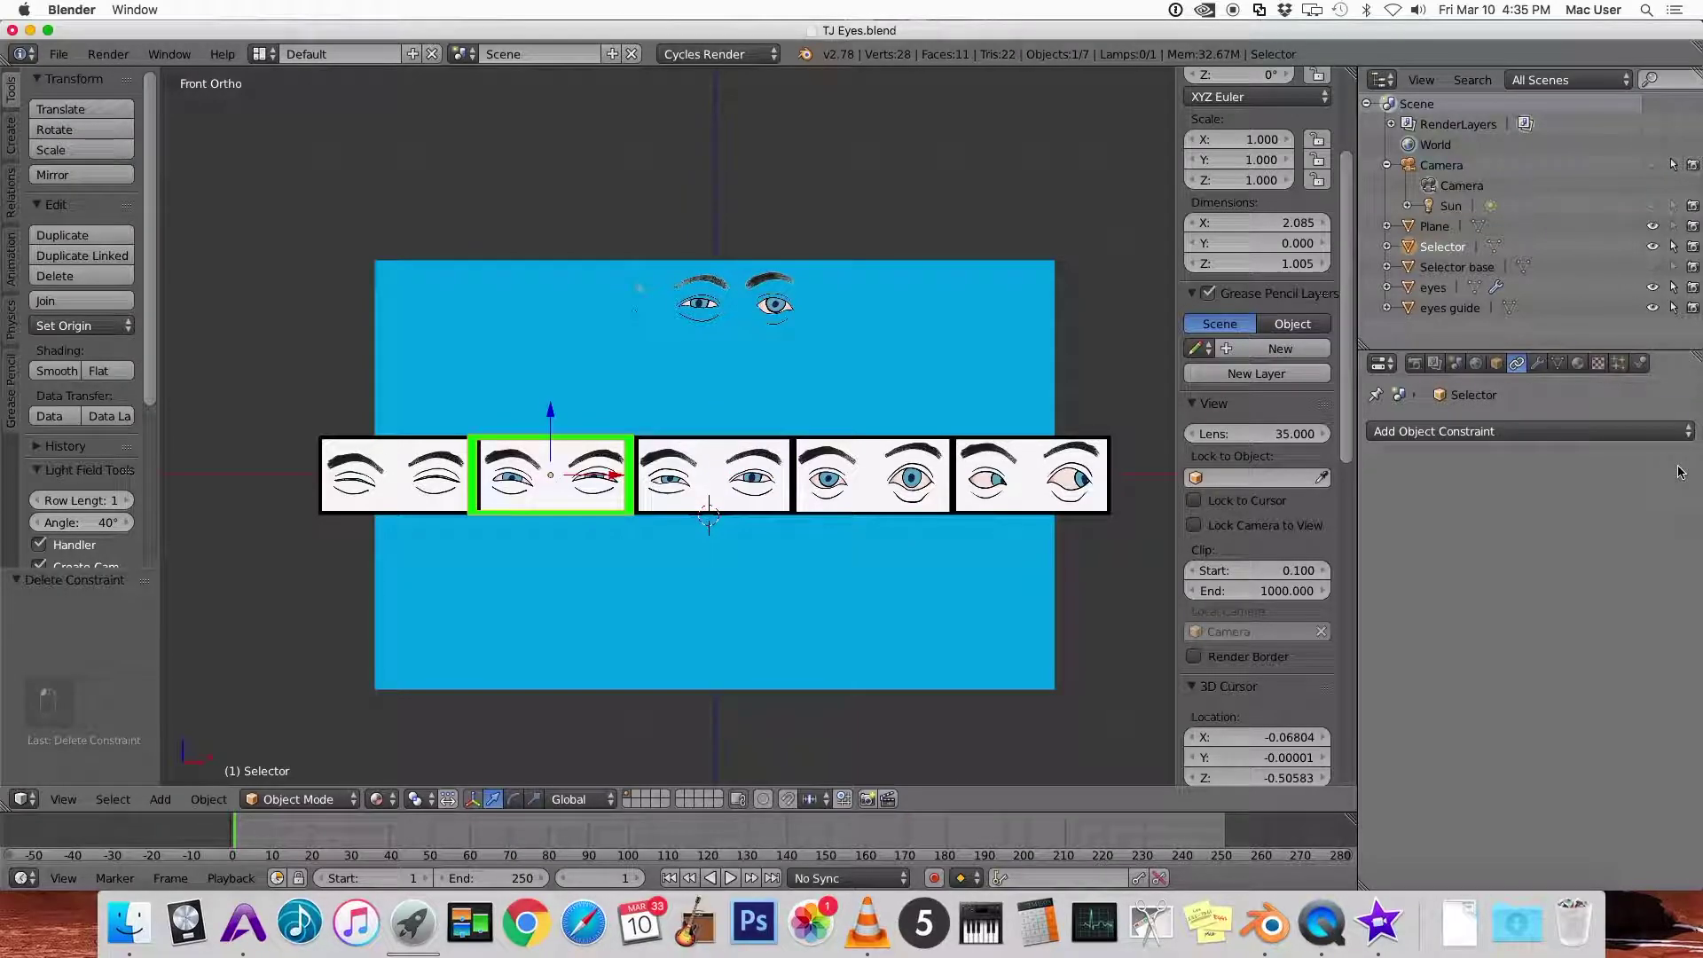
{"action": "key", "text": "alt+g"}
Nudge the Selector frame 0.011 along X
{"action": "key", "text": "g"}
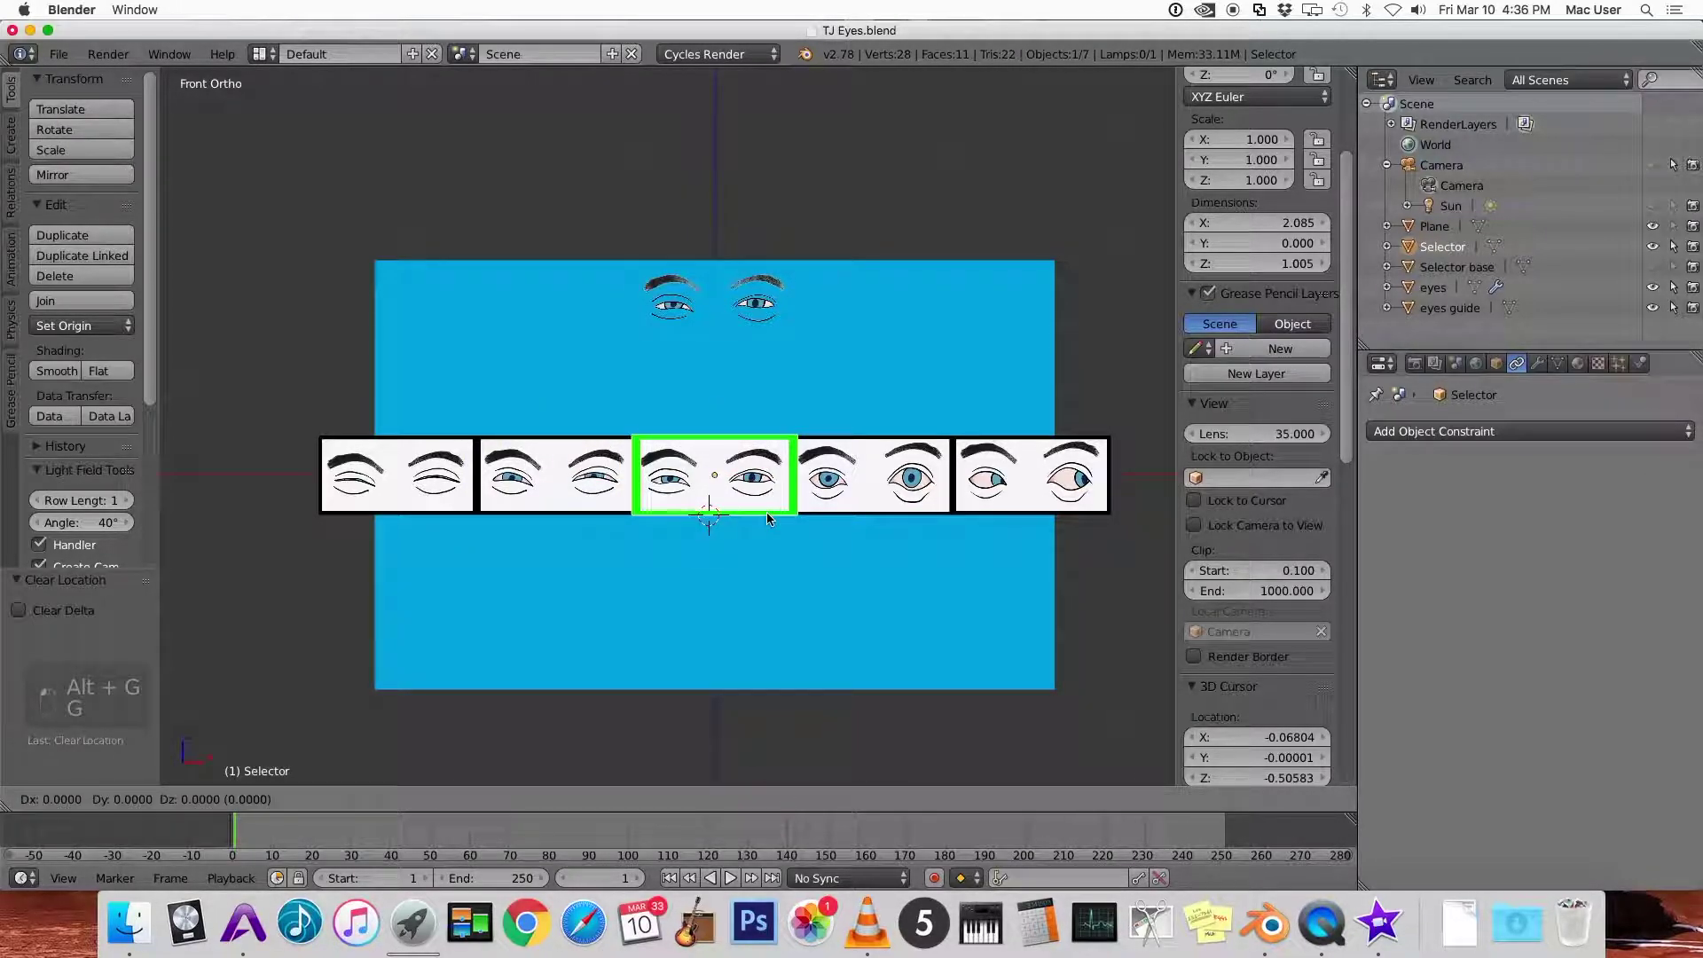
{"action": "key", "text": "x"}
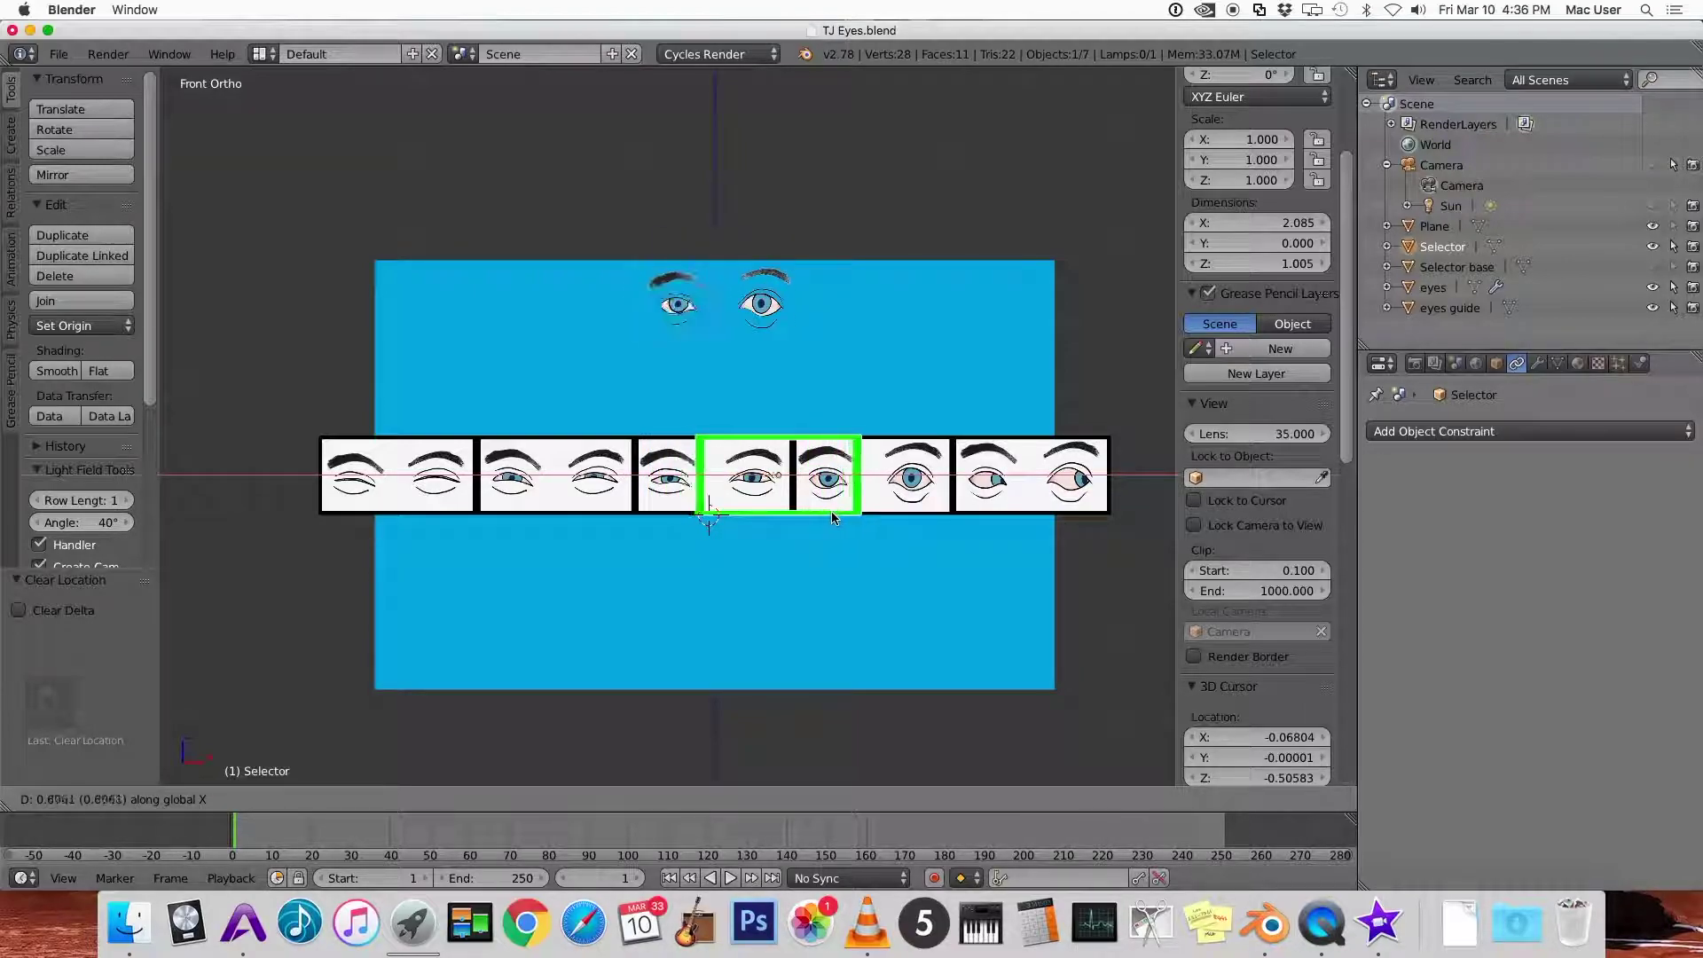
{"action": "left_click", "coordinate": [766, 514]}
Check the eyes' UVWarp modifier, then select the eyes guide strip
{"action": "right_click", "coordinate": [747, 293]}
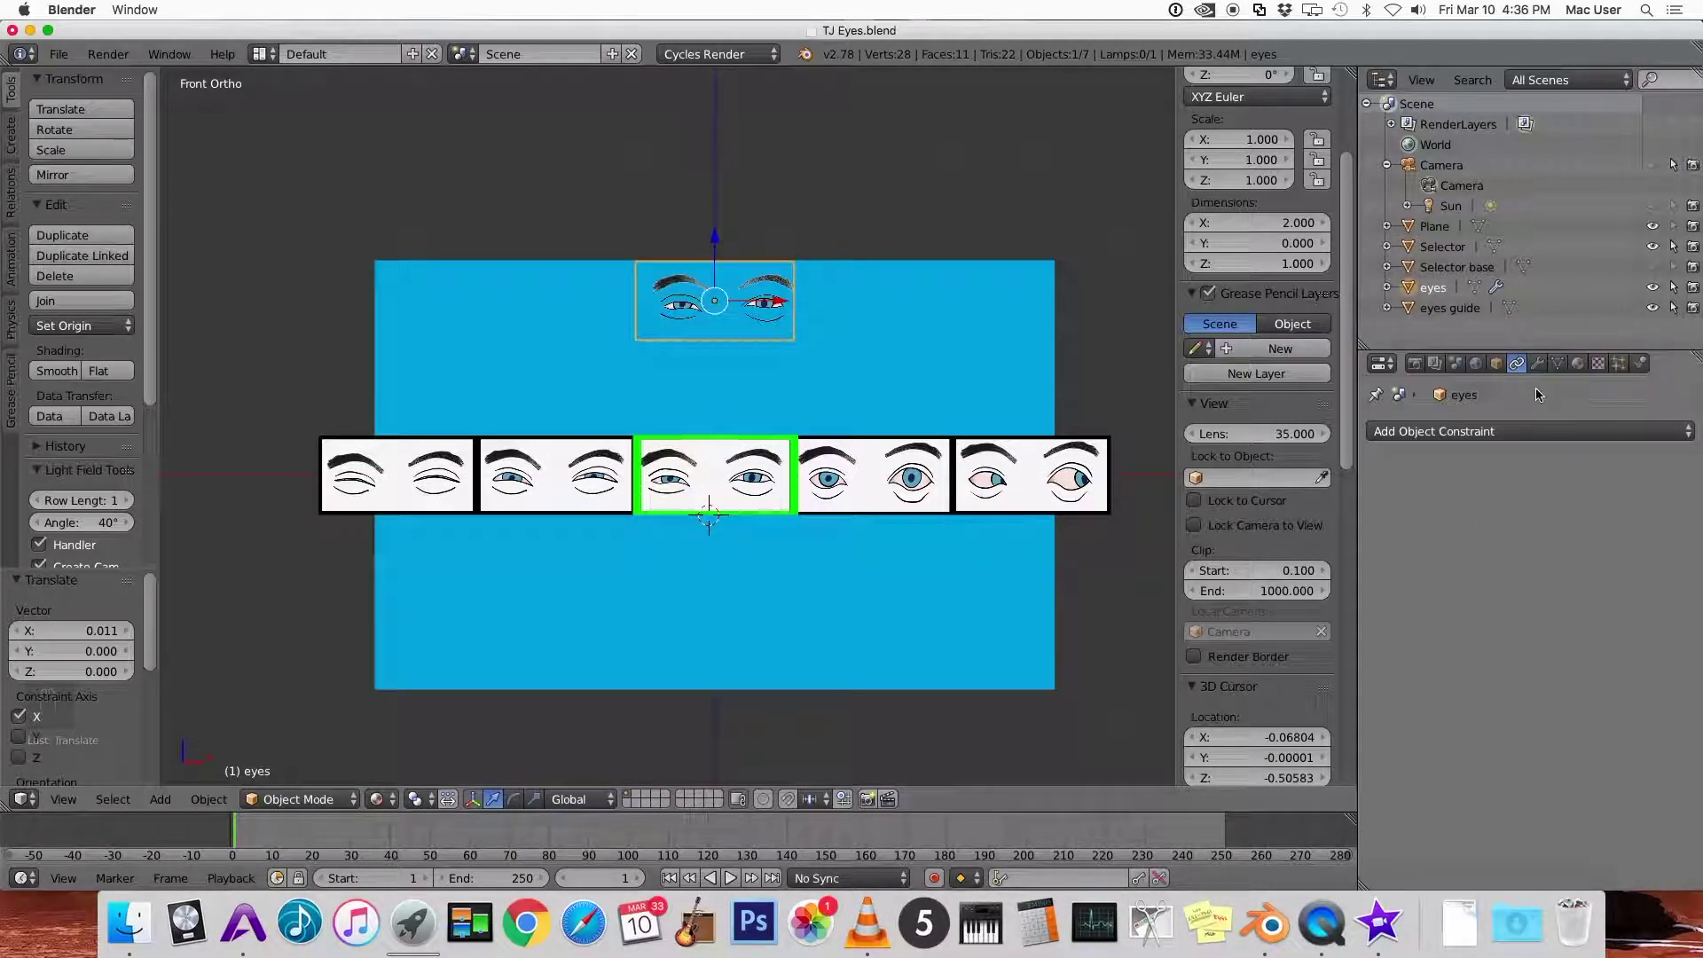
{"action": "left_click", "coordinate": [1537, 365]}
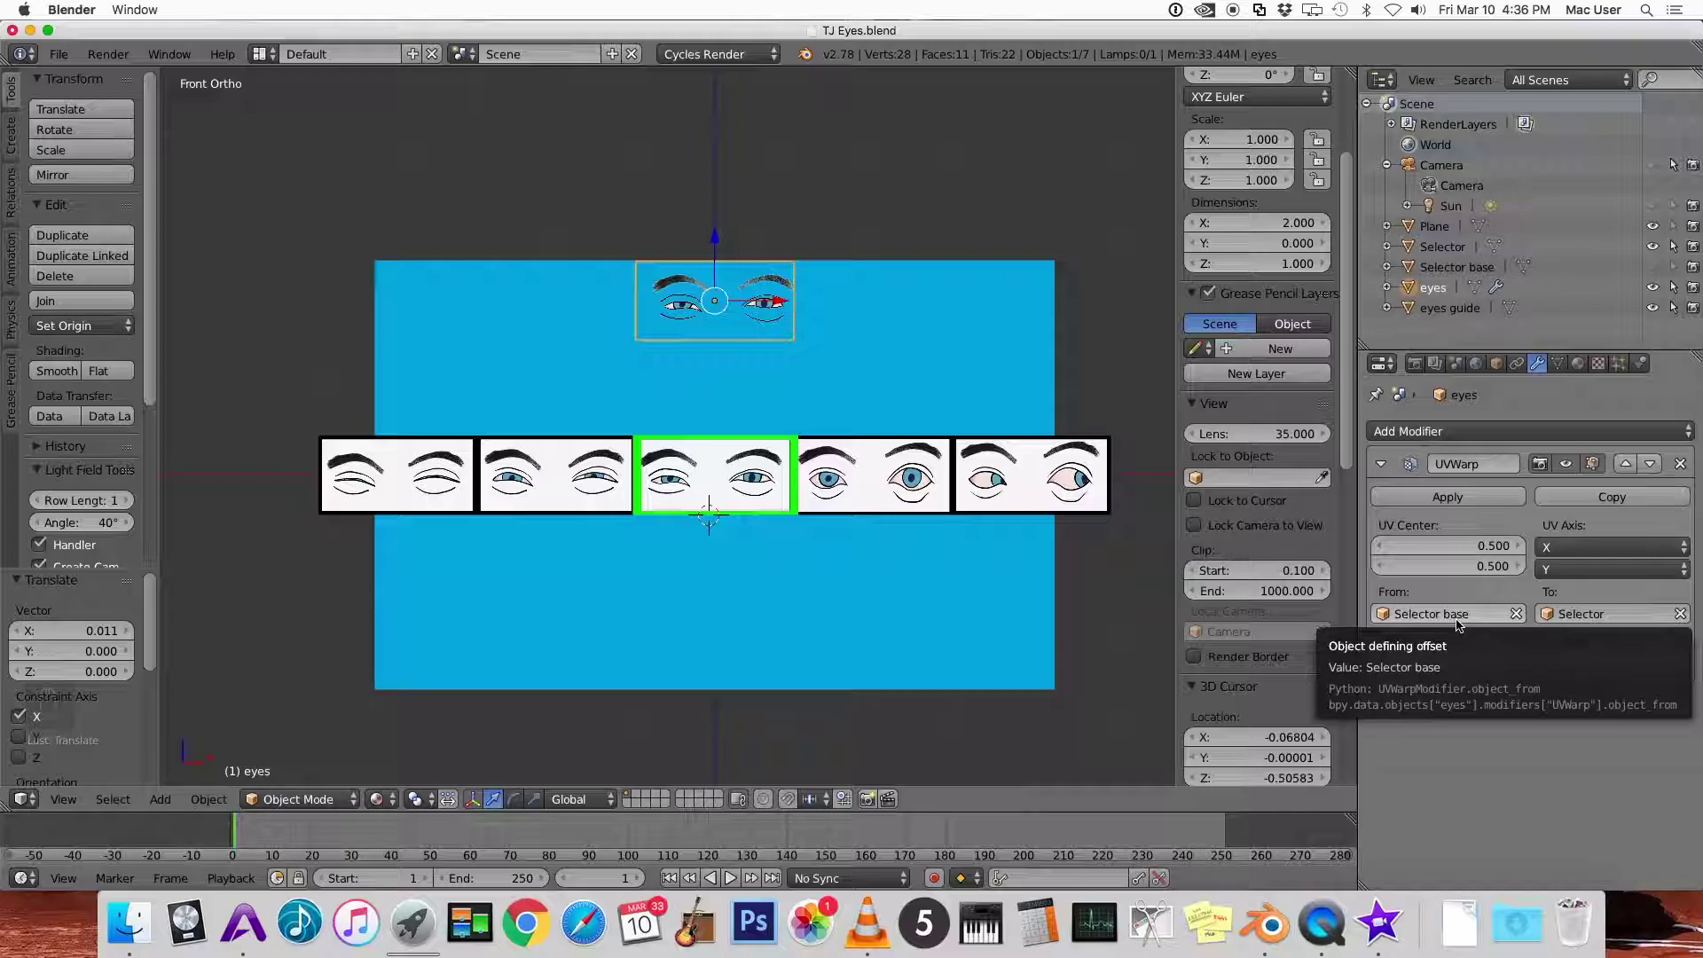
{"action": "right_click", "coordinate": [954, 507]}
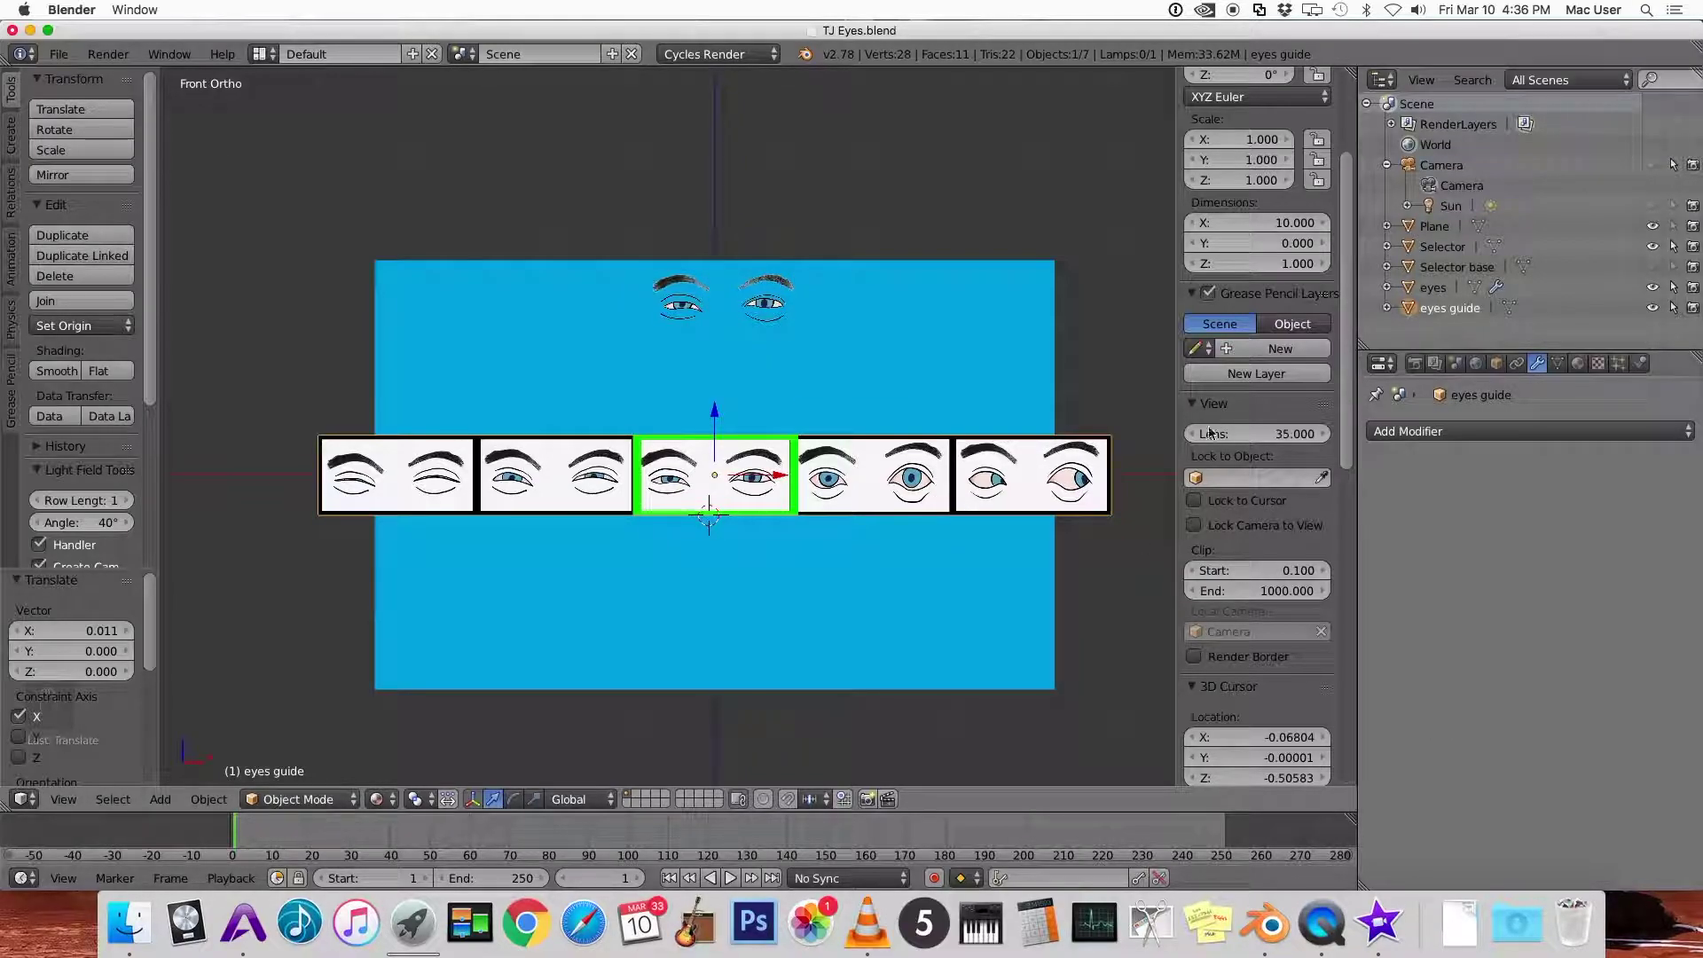
Set the eyes guide's dimensions to X 1 and Z 0.1 in the N panel
{"action": "scroll", "coordinate": [1237, 252], "scroll_direction": "up", "scroll_amount": 1}
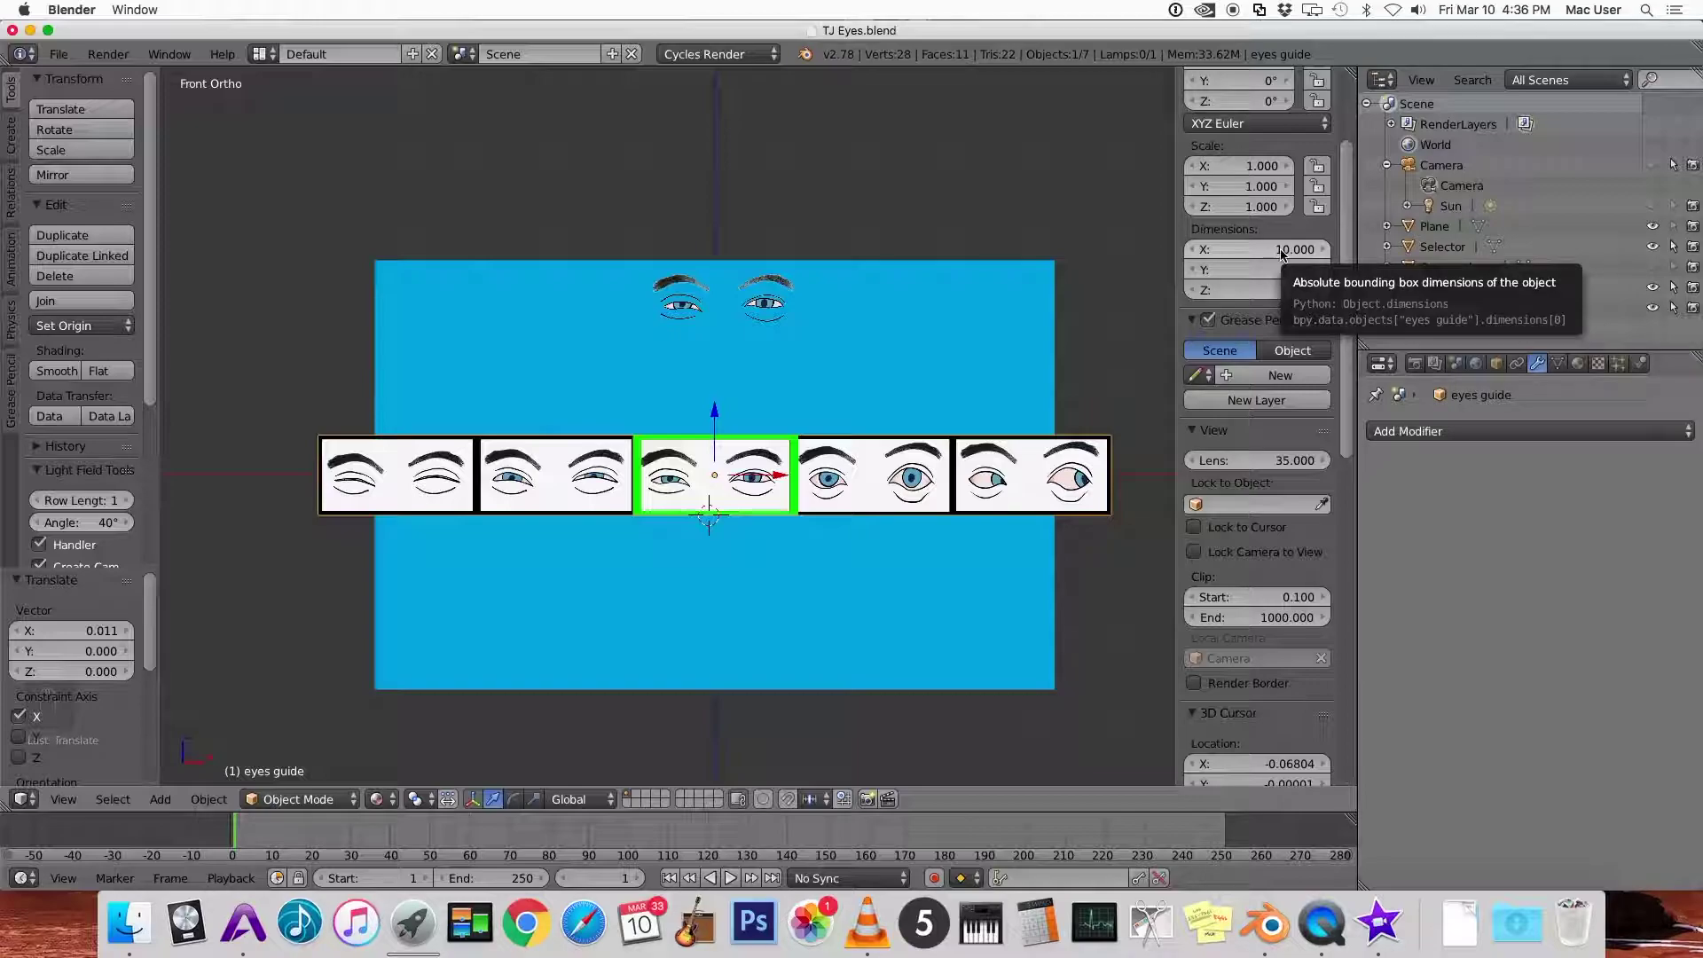
{"action": "scroll", "coordinate": [1096, 313], "scroll_direction": "down", "scroll_amount": 1}
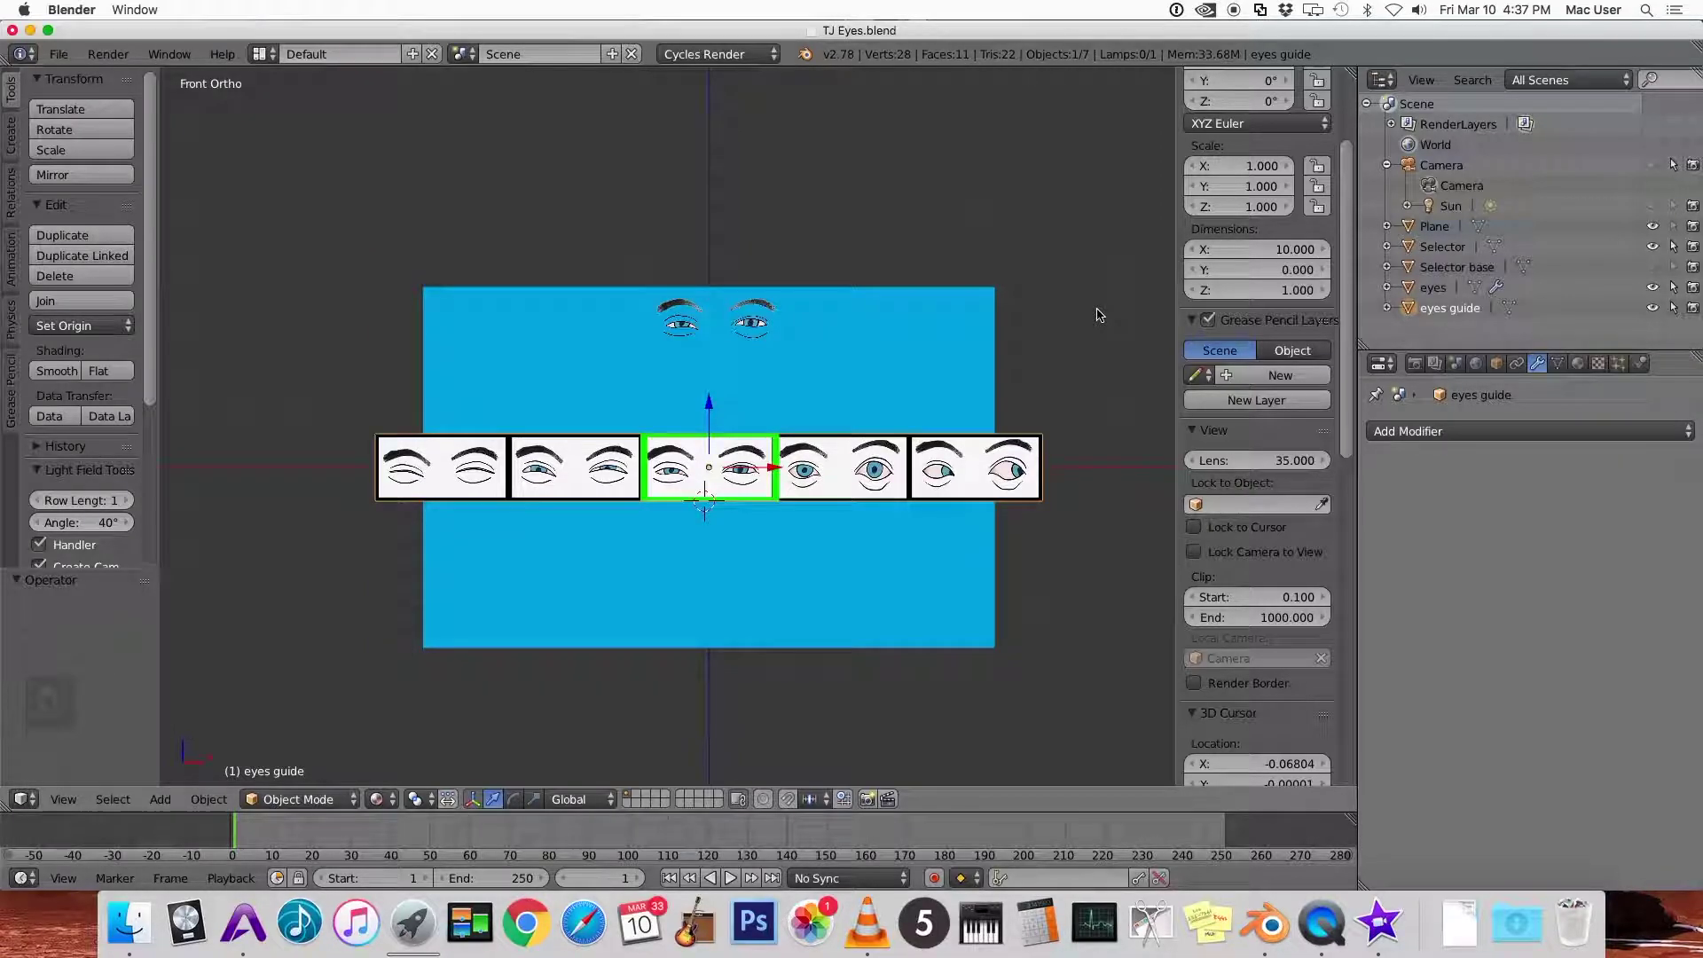
{"action": "left_click", "coordinate": [1278, 251]}
{"action": "type", "text": "1"}
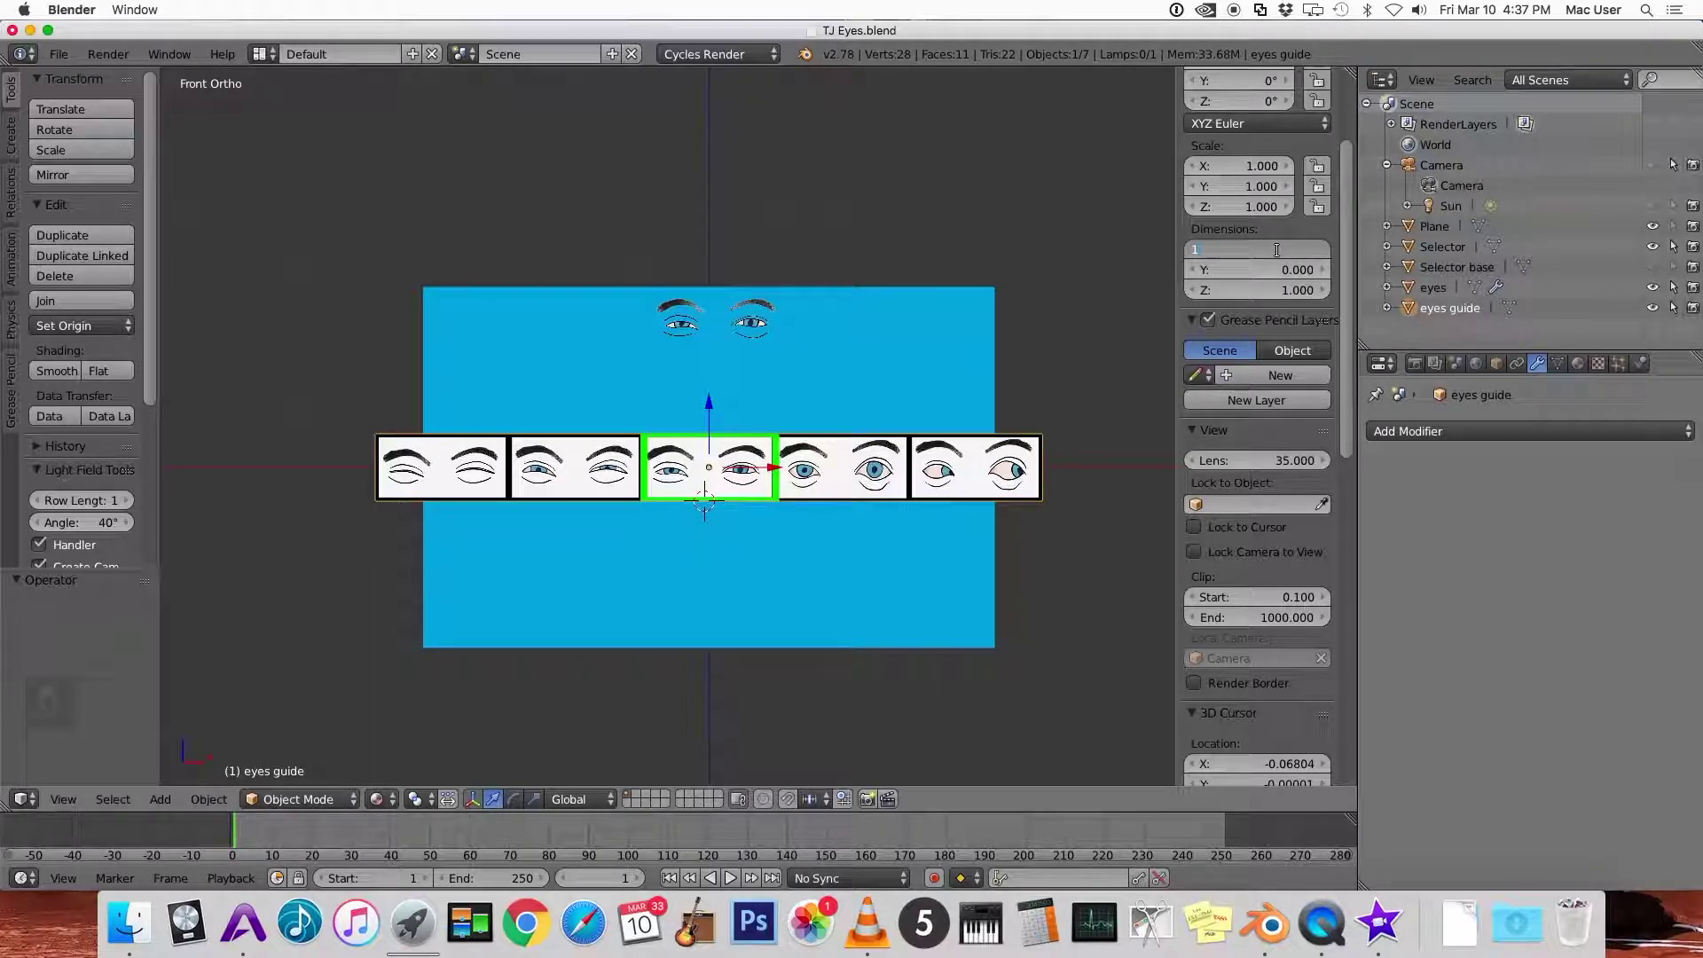
{"action": "key", "text": "Return"}
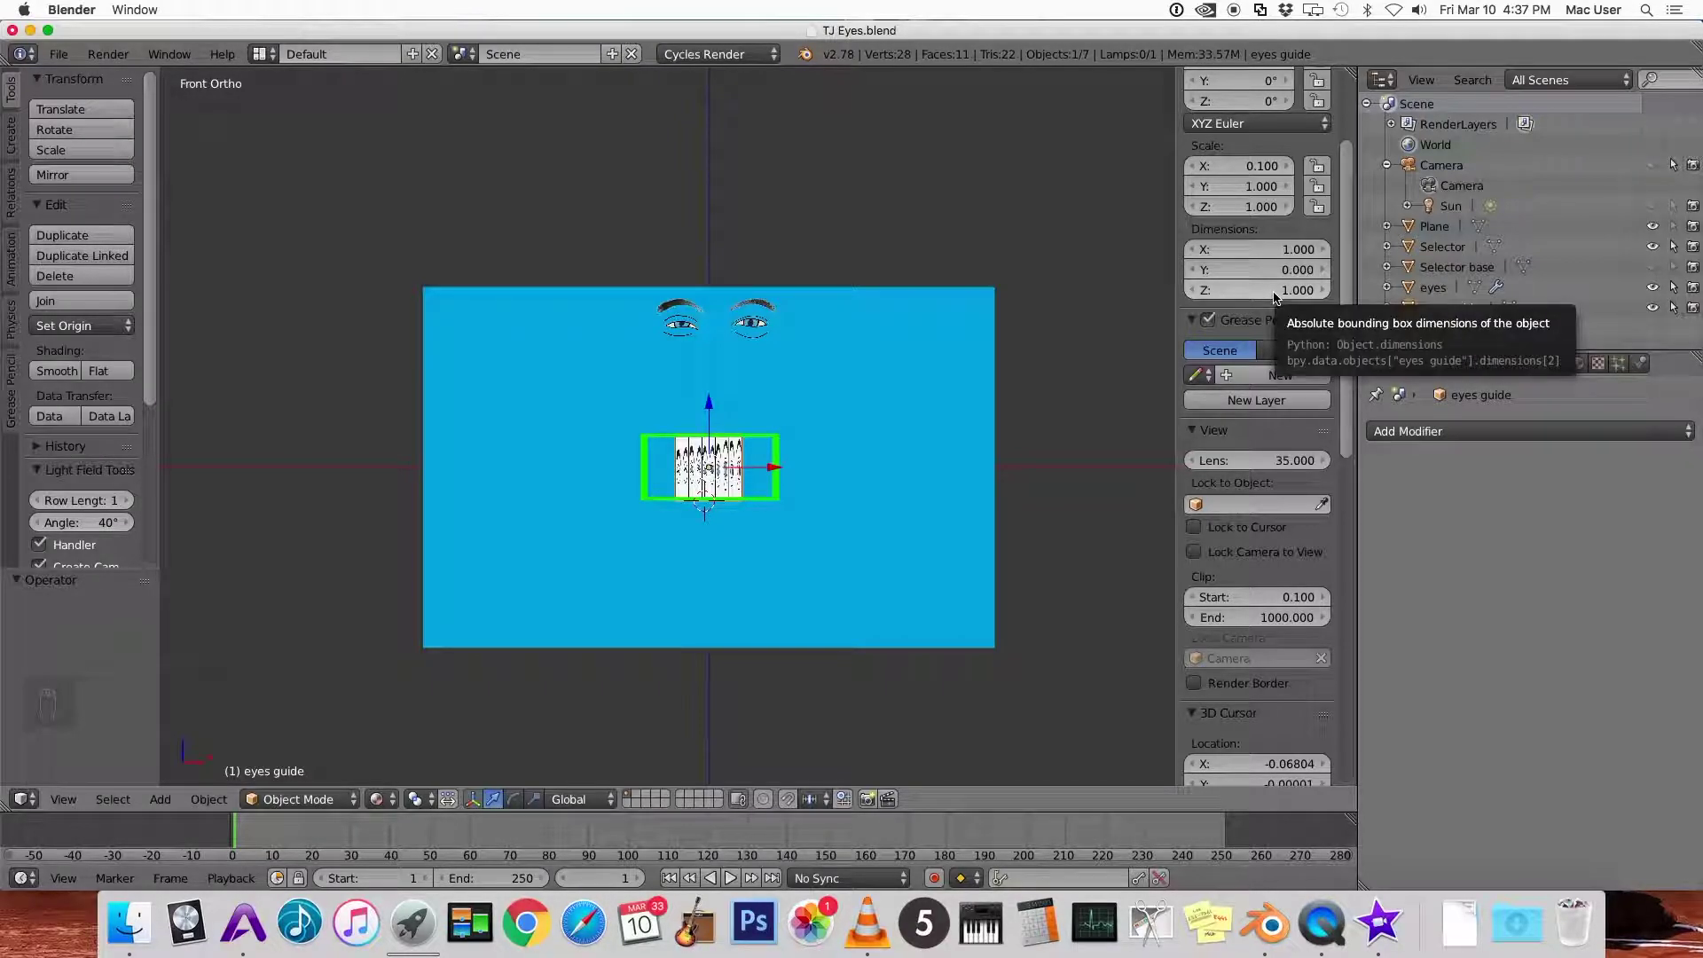
{"action": "left_click", "coordinate": [1274, 292]}
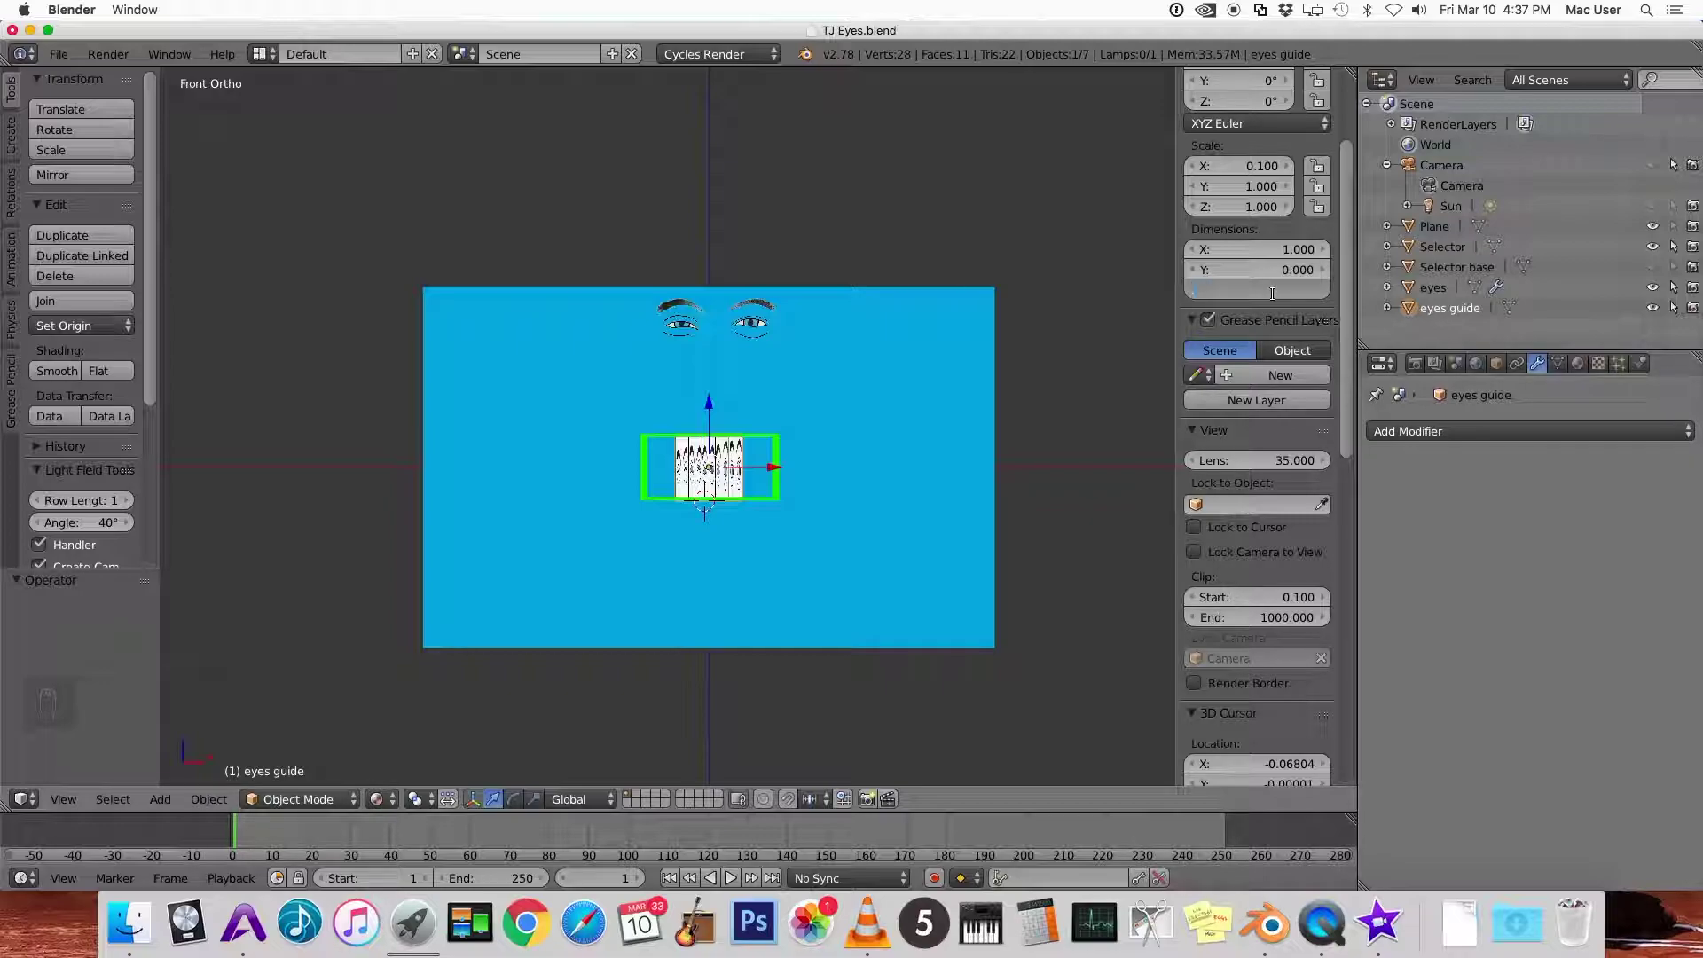
{"action": "type", "text": "0.1"}
{"action": "key", "text": "Return"}
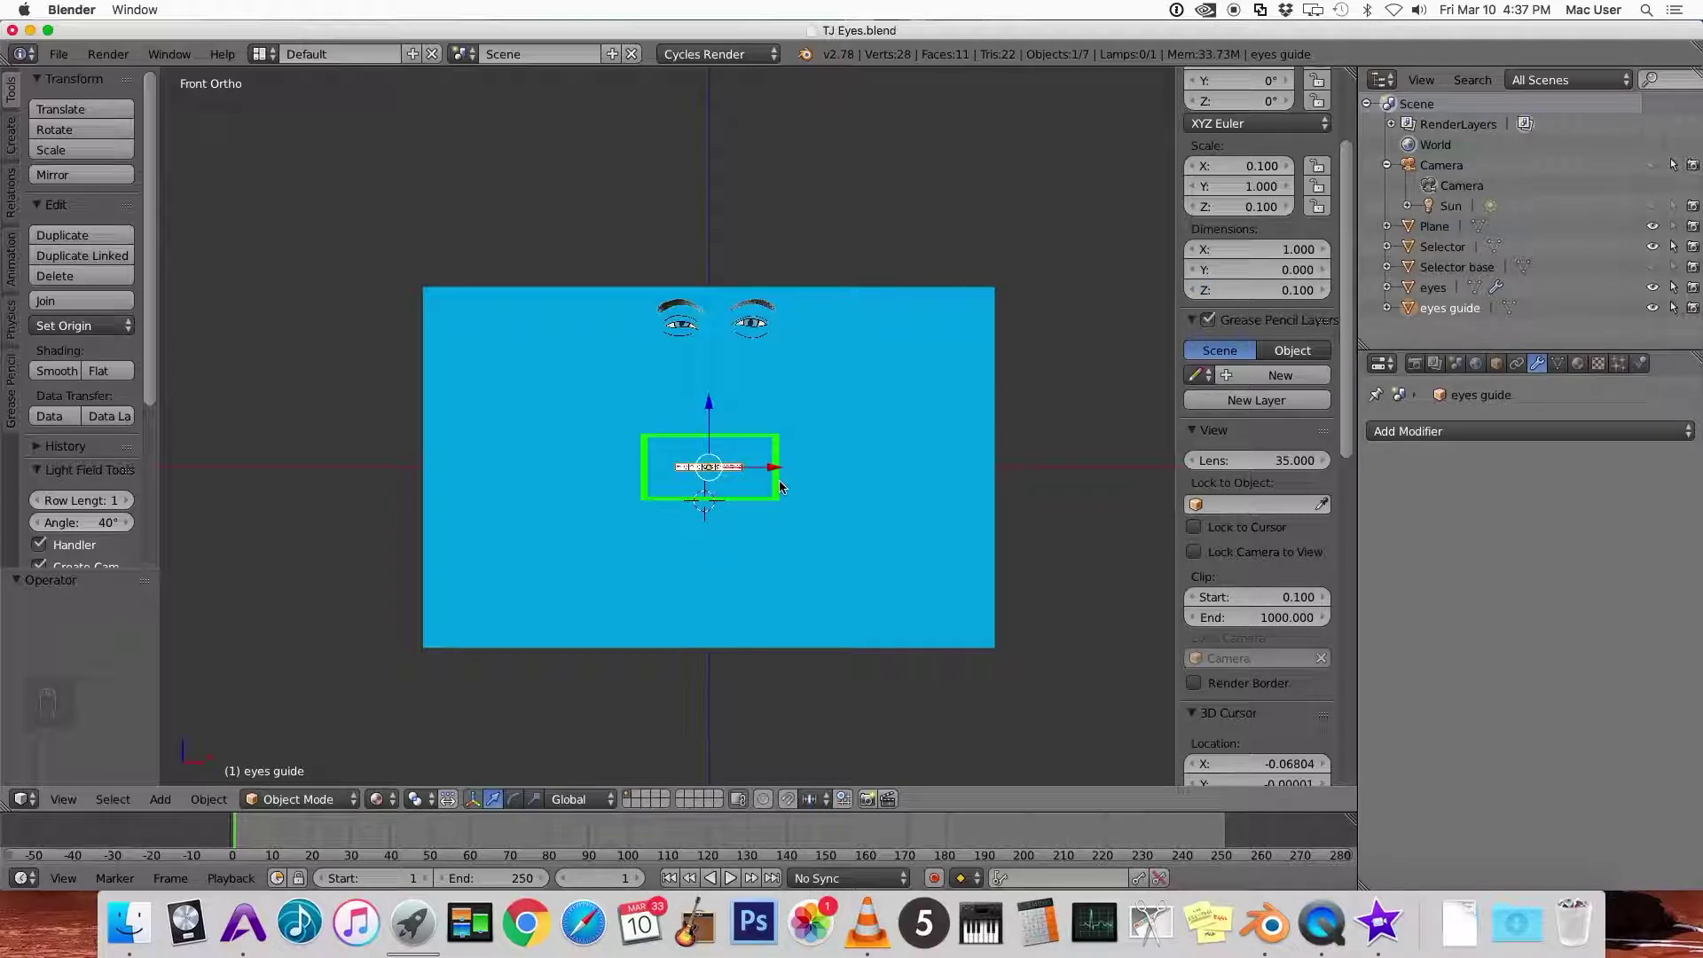
Shrink the Selector frame's mesh to about 0.101 so it outlines one eye image
{"action": "scroll", "coordinate": [779, 480], "scroll_direction": "up", "scroll_amount": 6}
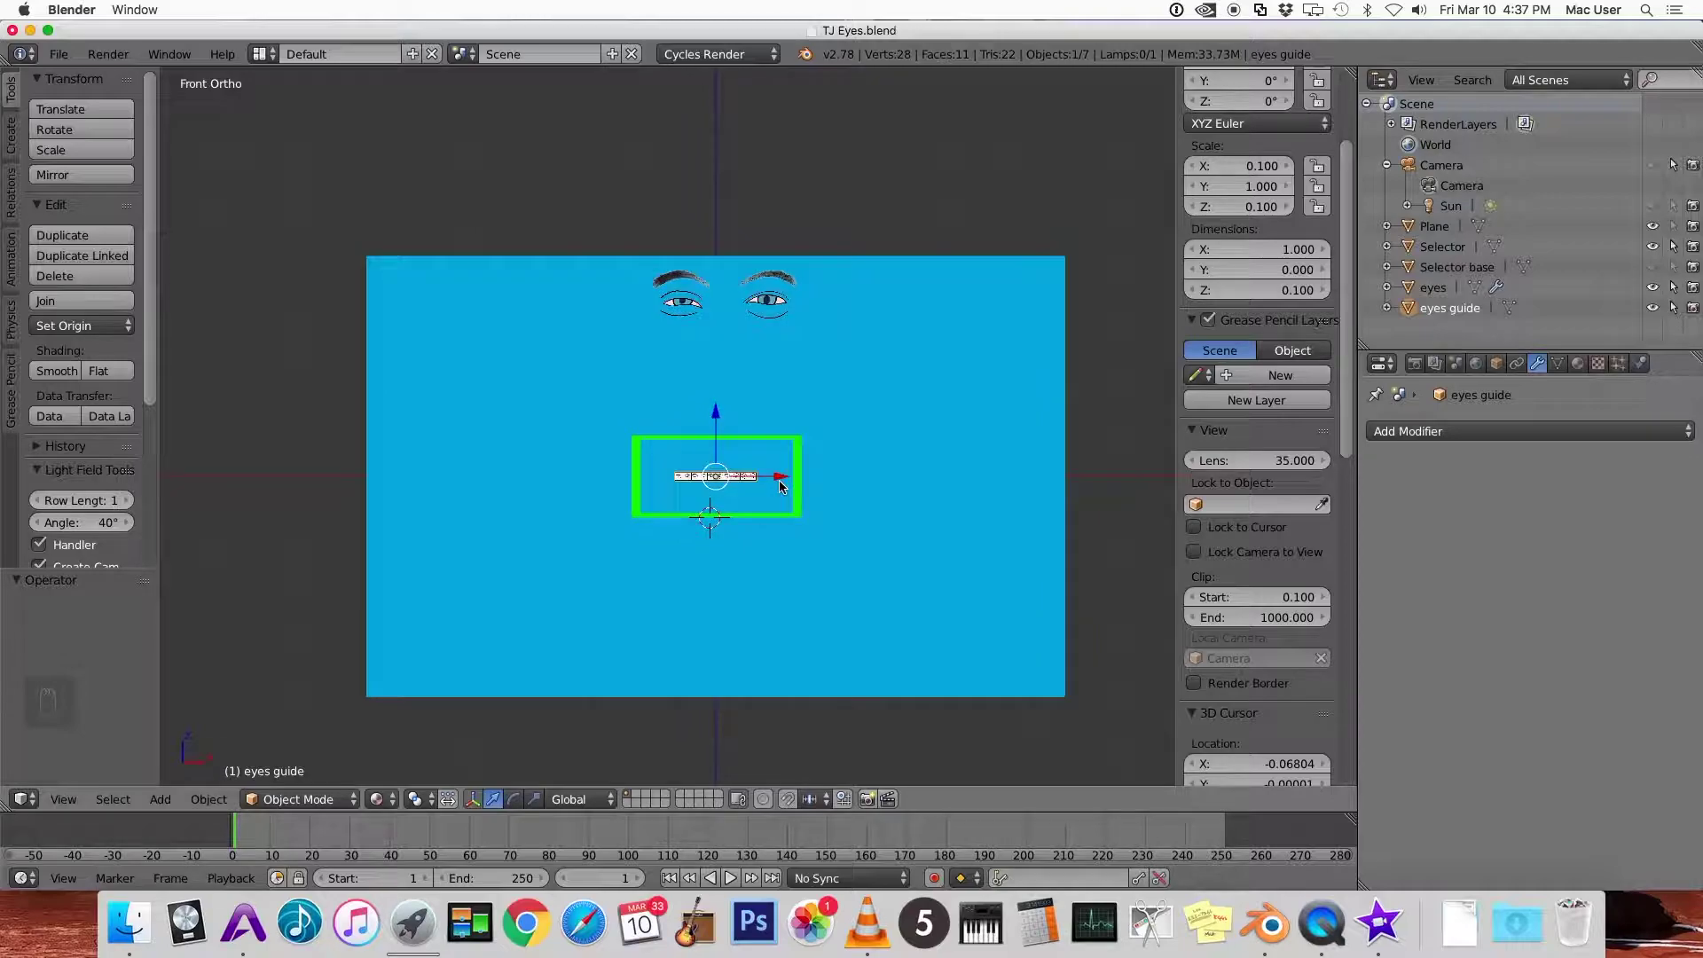
{"action": "scroll", "coordinate": [779, 481], "scroll_direction": "up", "scroll_amount": 3}
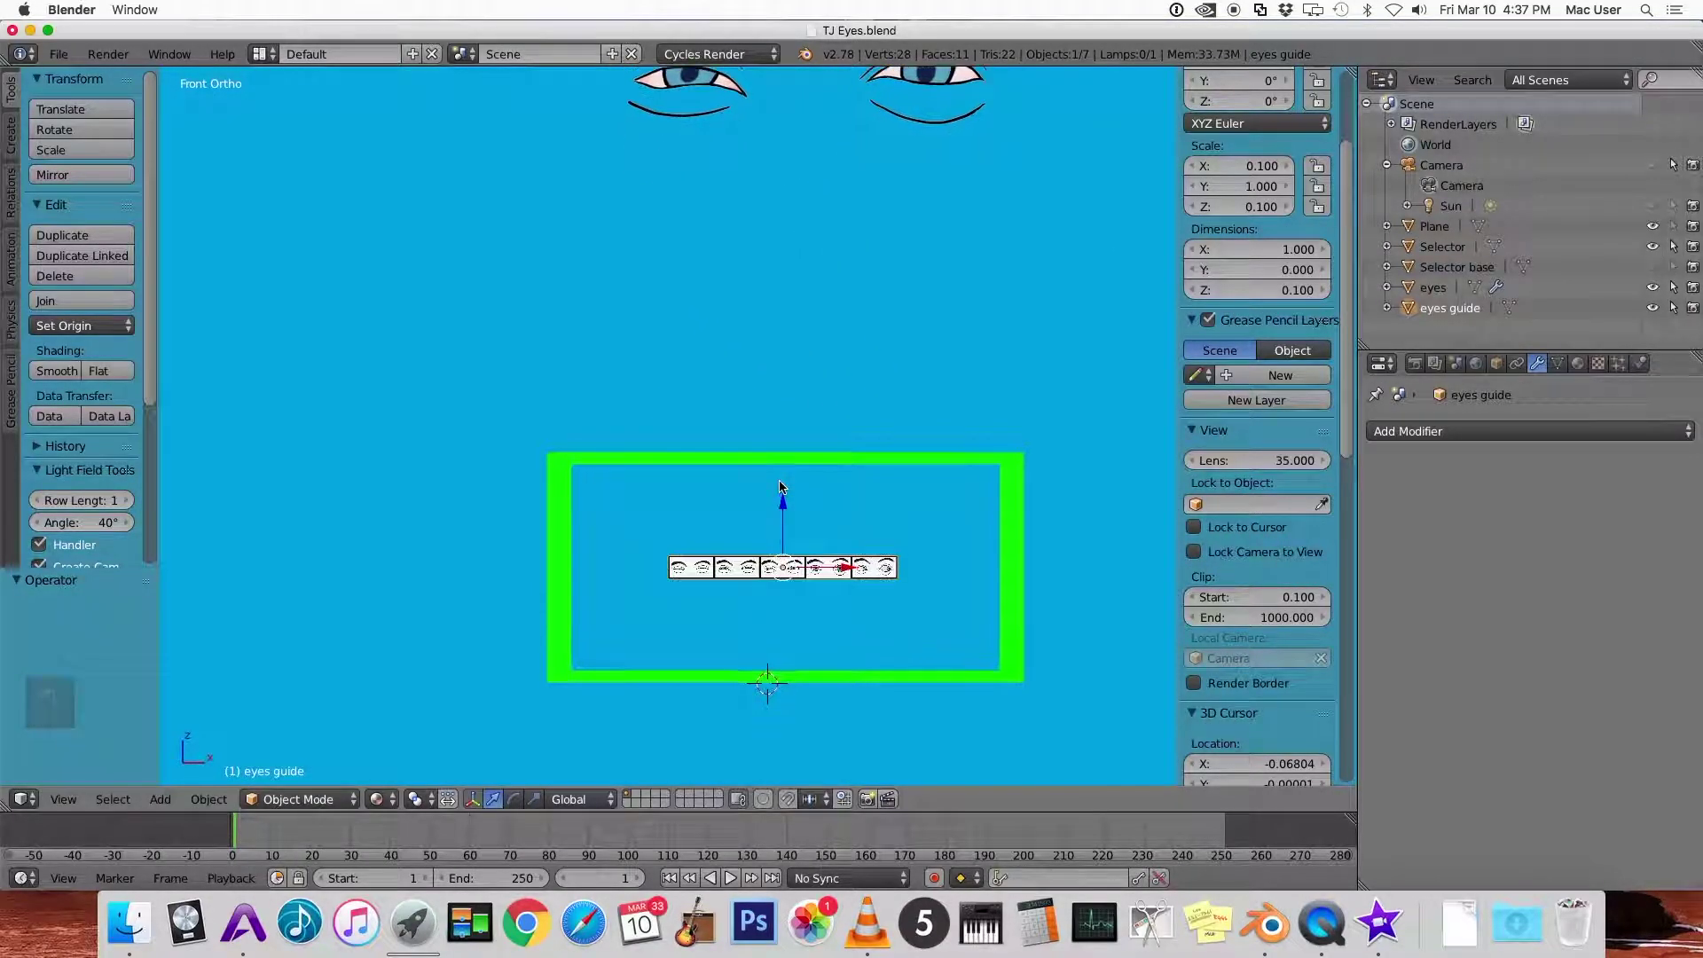
{"action": "right_click", "coordinate": [855, 459]}
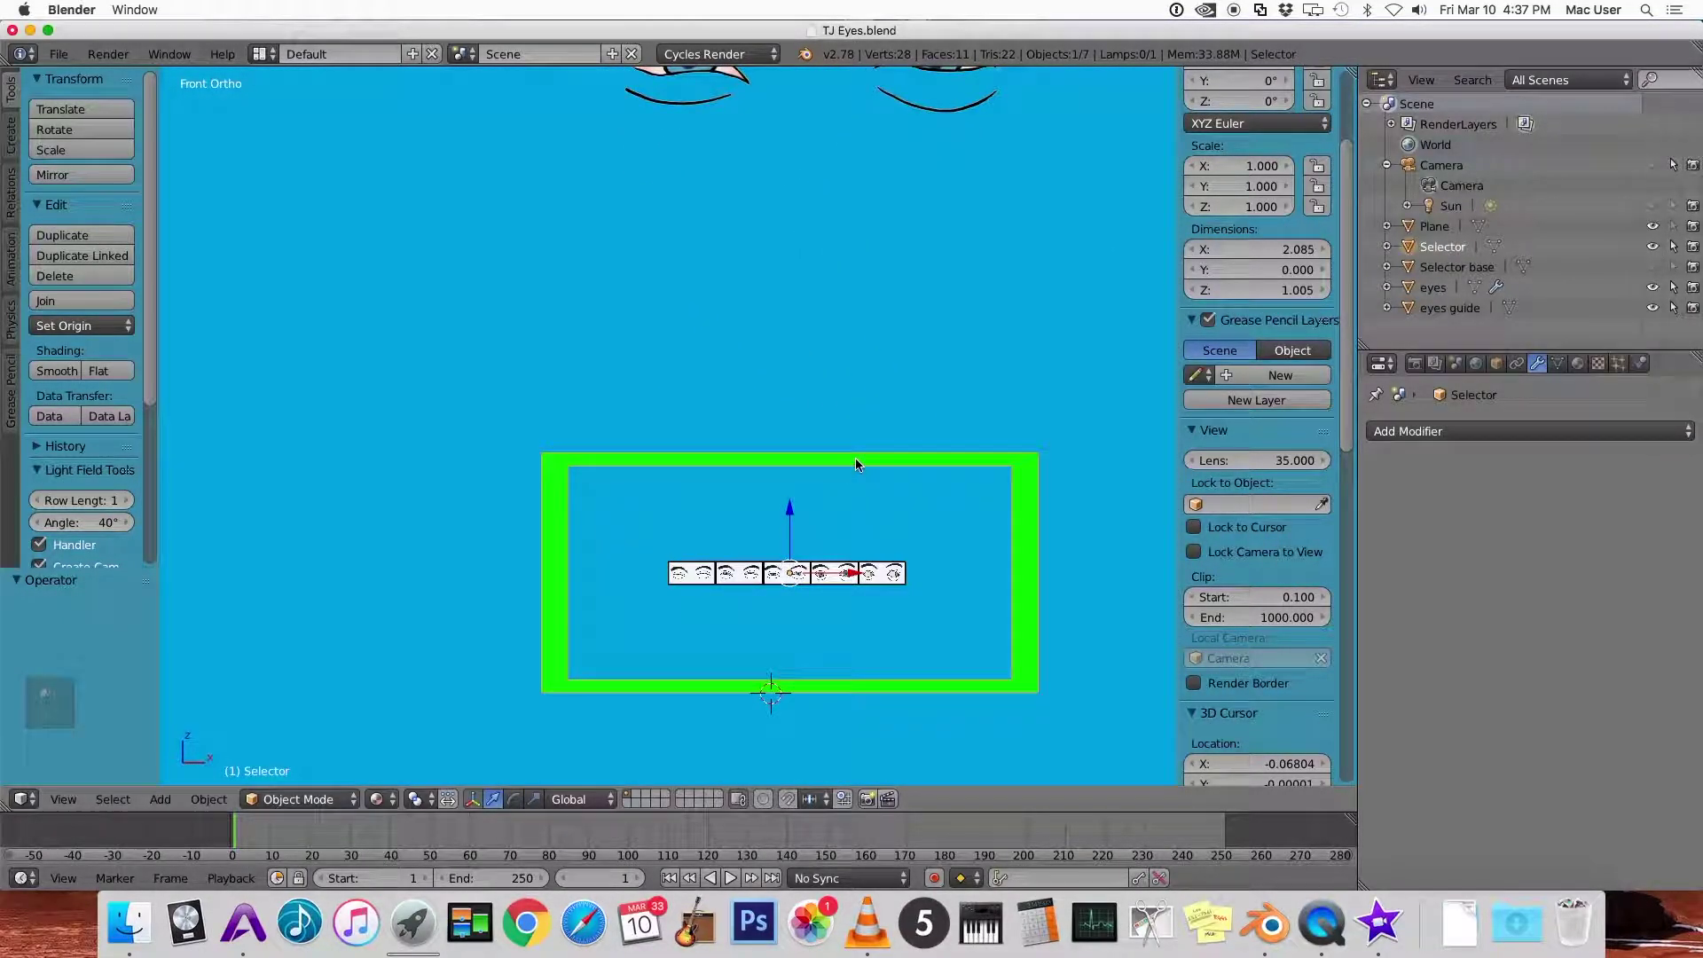
{"action": "key", "text": "Tab"}
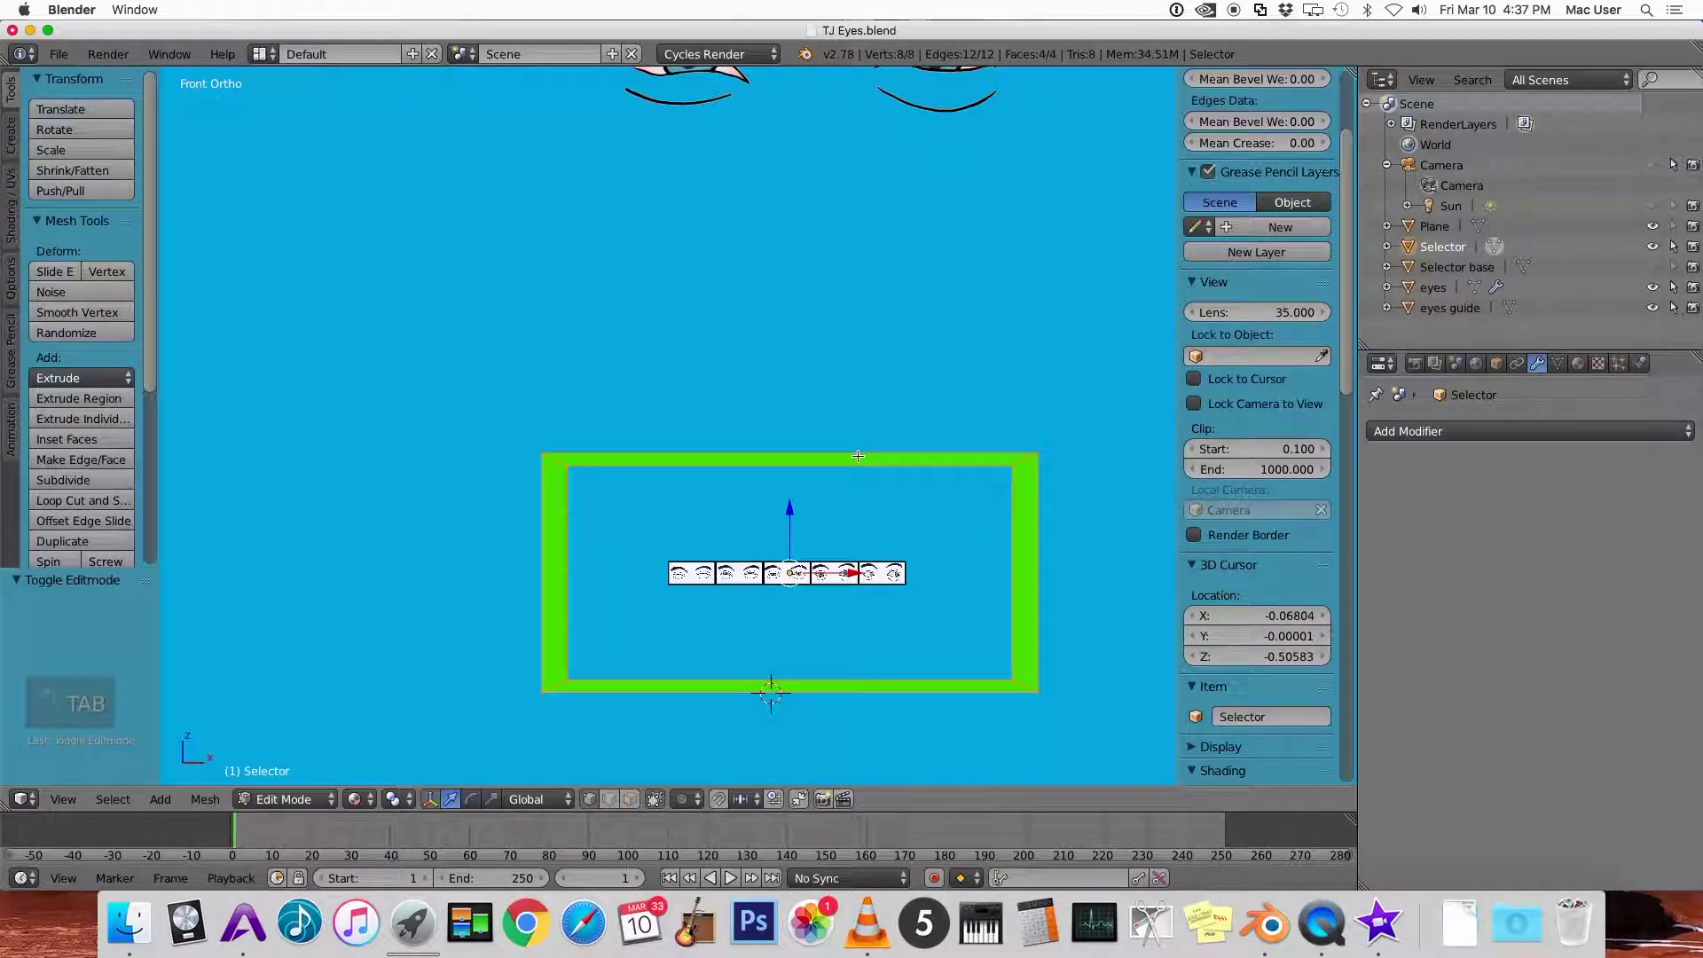
{"action": "key", "text": "s"}
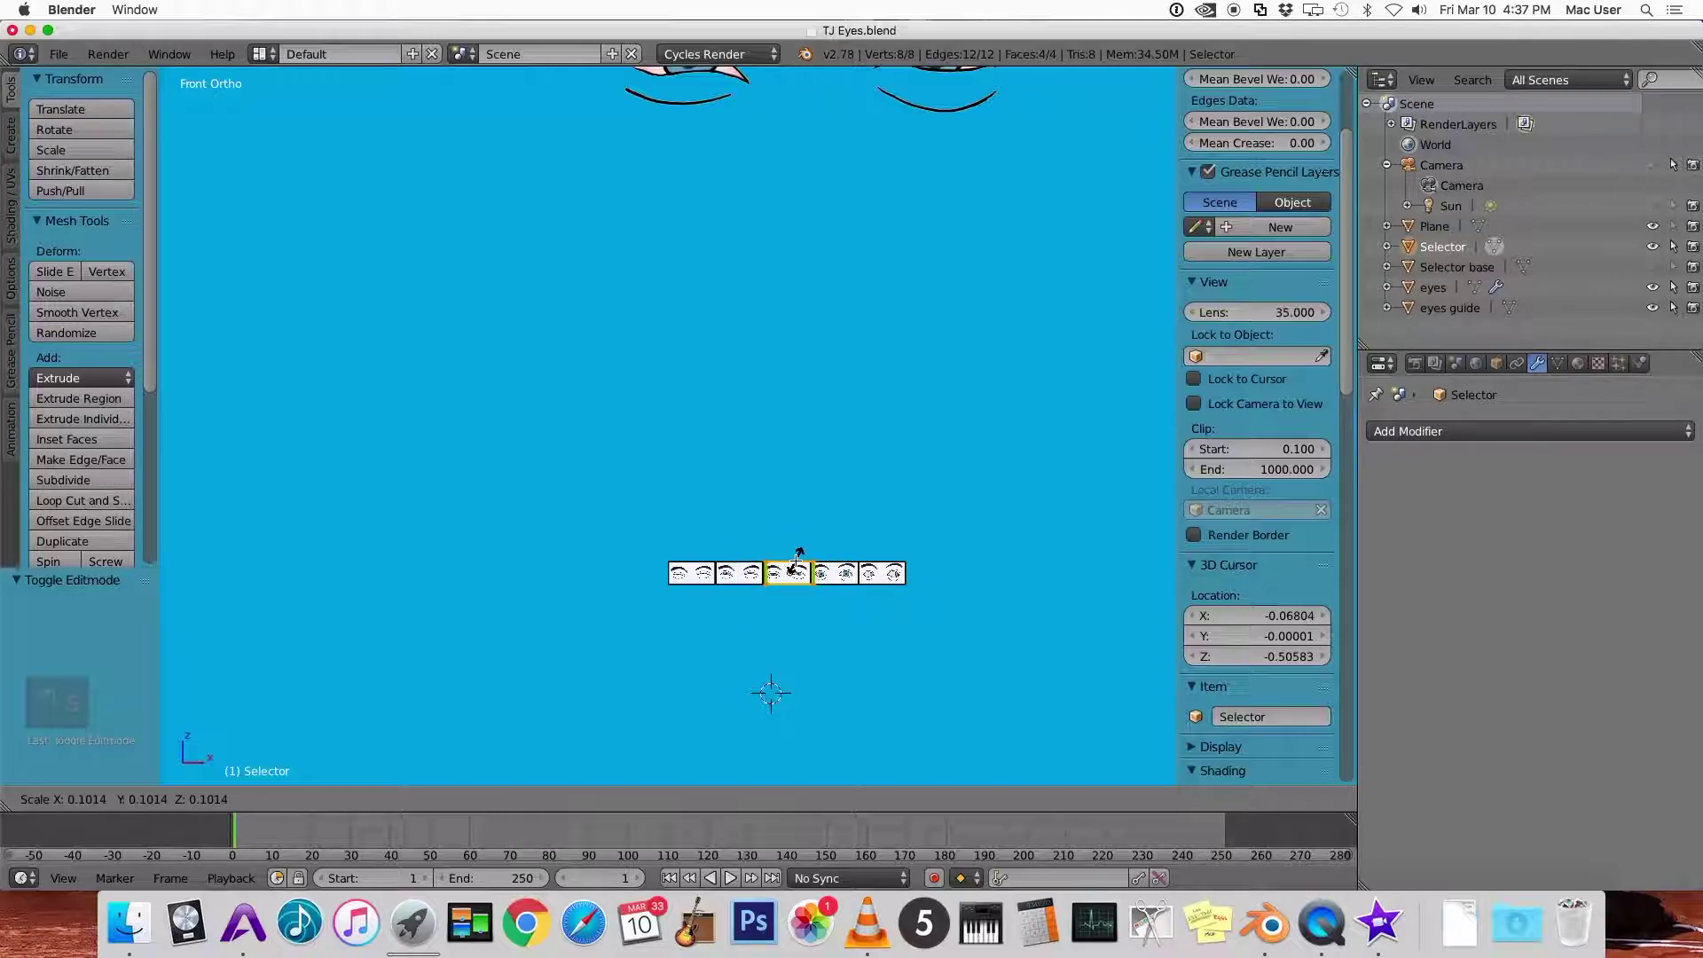
{"action": "left_click", "coordinate": [798, 557]}
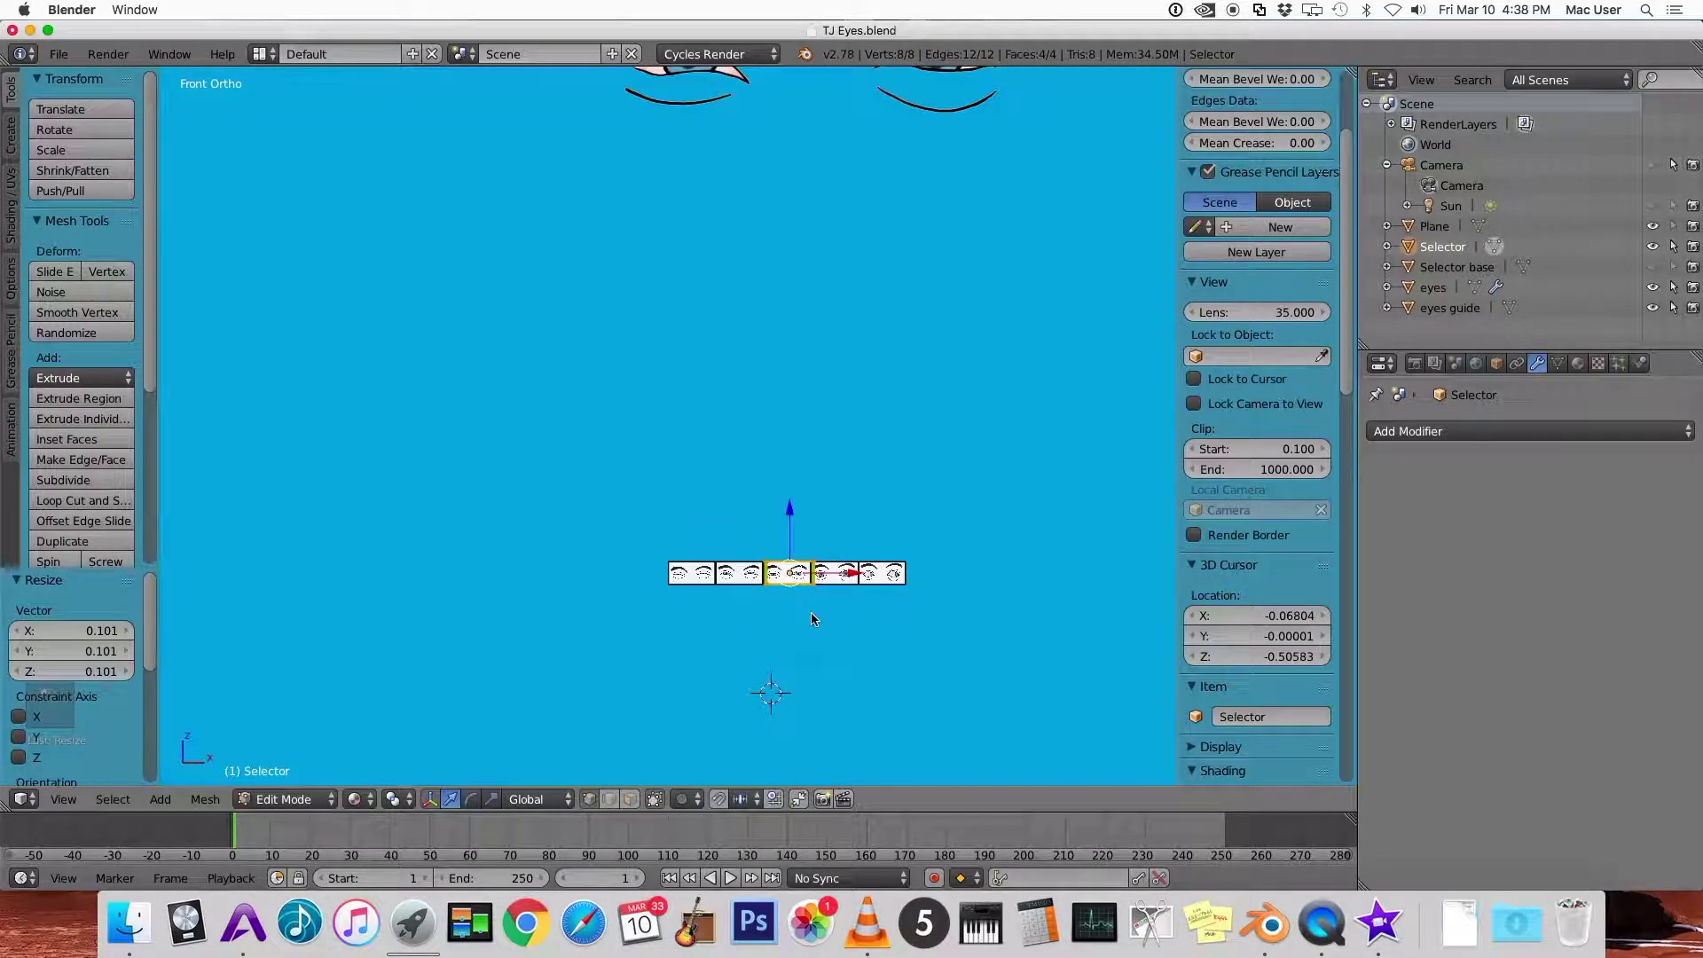
{"action": "key", "text": "Tab"}
Clear the eyes guide's location and zoom the view onto the Selector frame
{"action": "scroll", "coordinate": [810, 614], "scroll_direction": "up", "scroll_amount": 3}
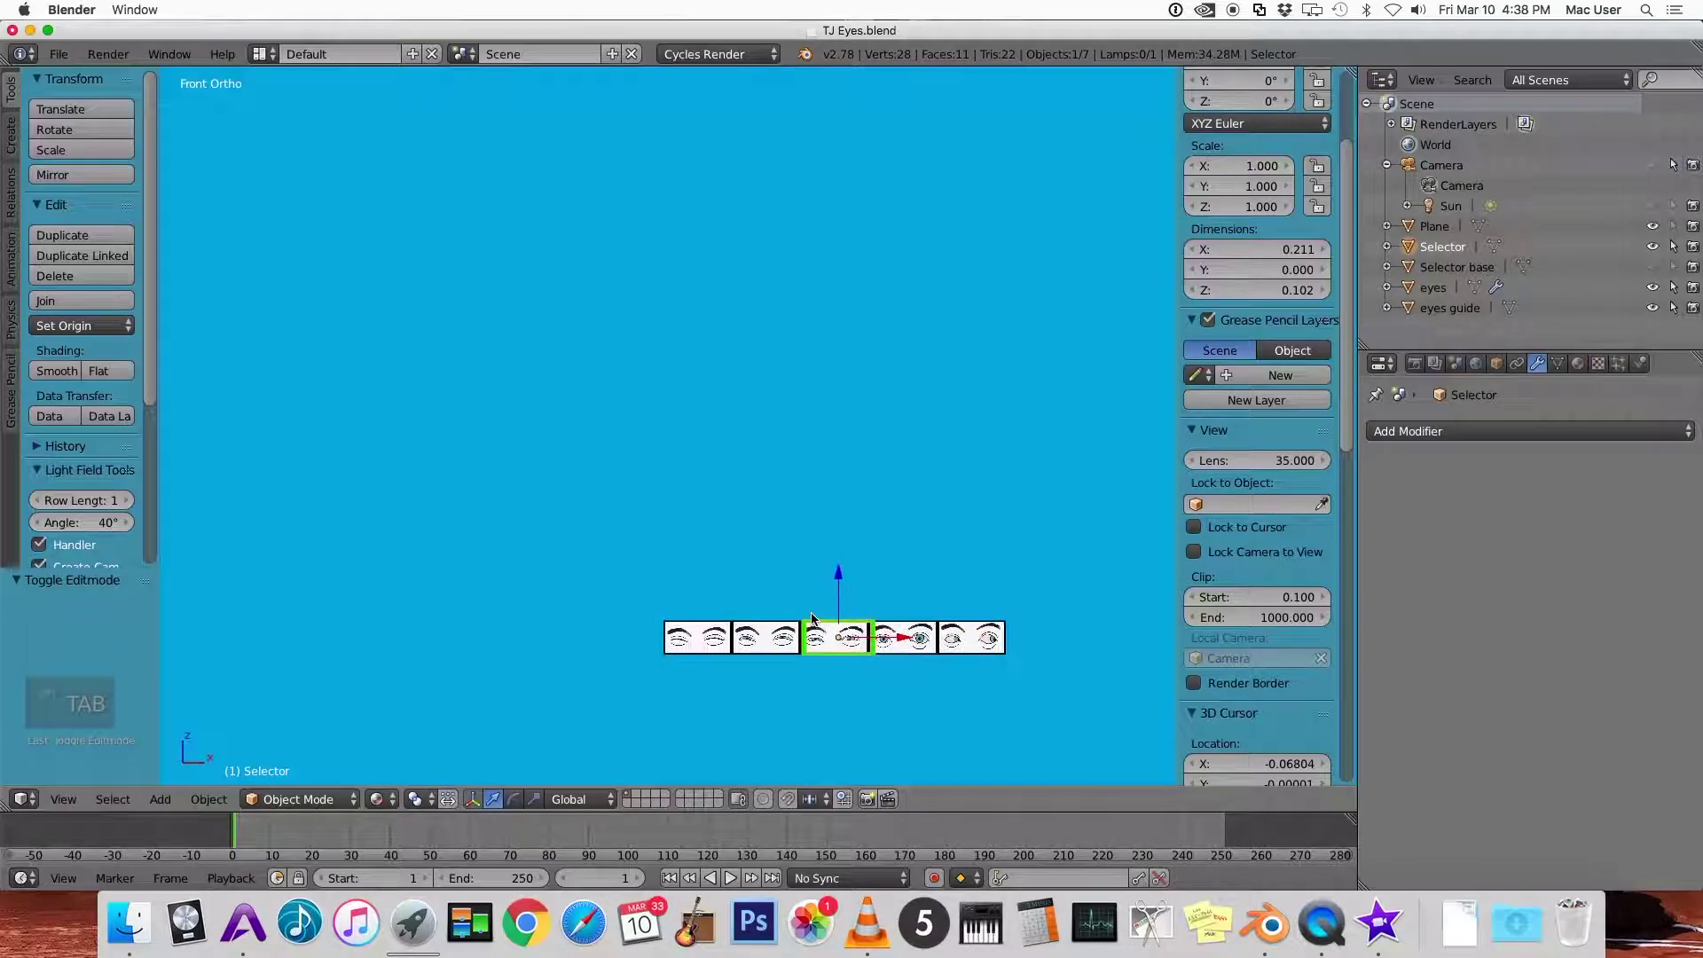
{"action": "scroll", "coordinate": [811, 614], "scroll_direction": "down", "scroll_amount": 4, "text": "shift"}
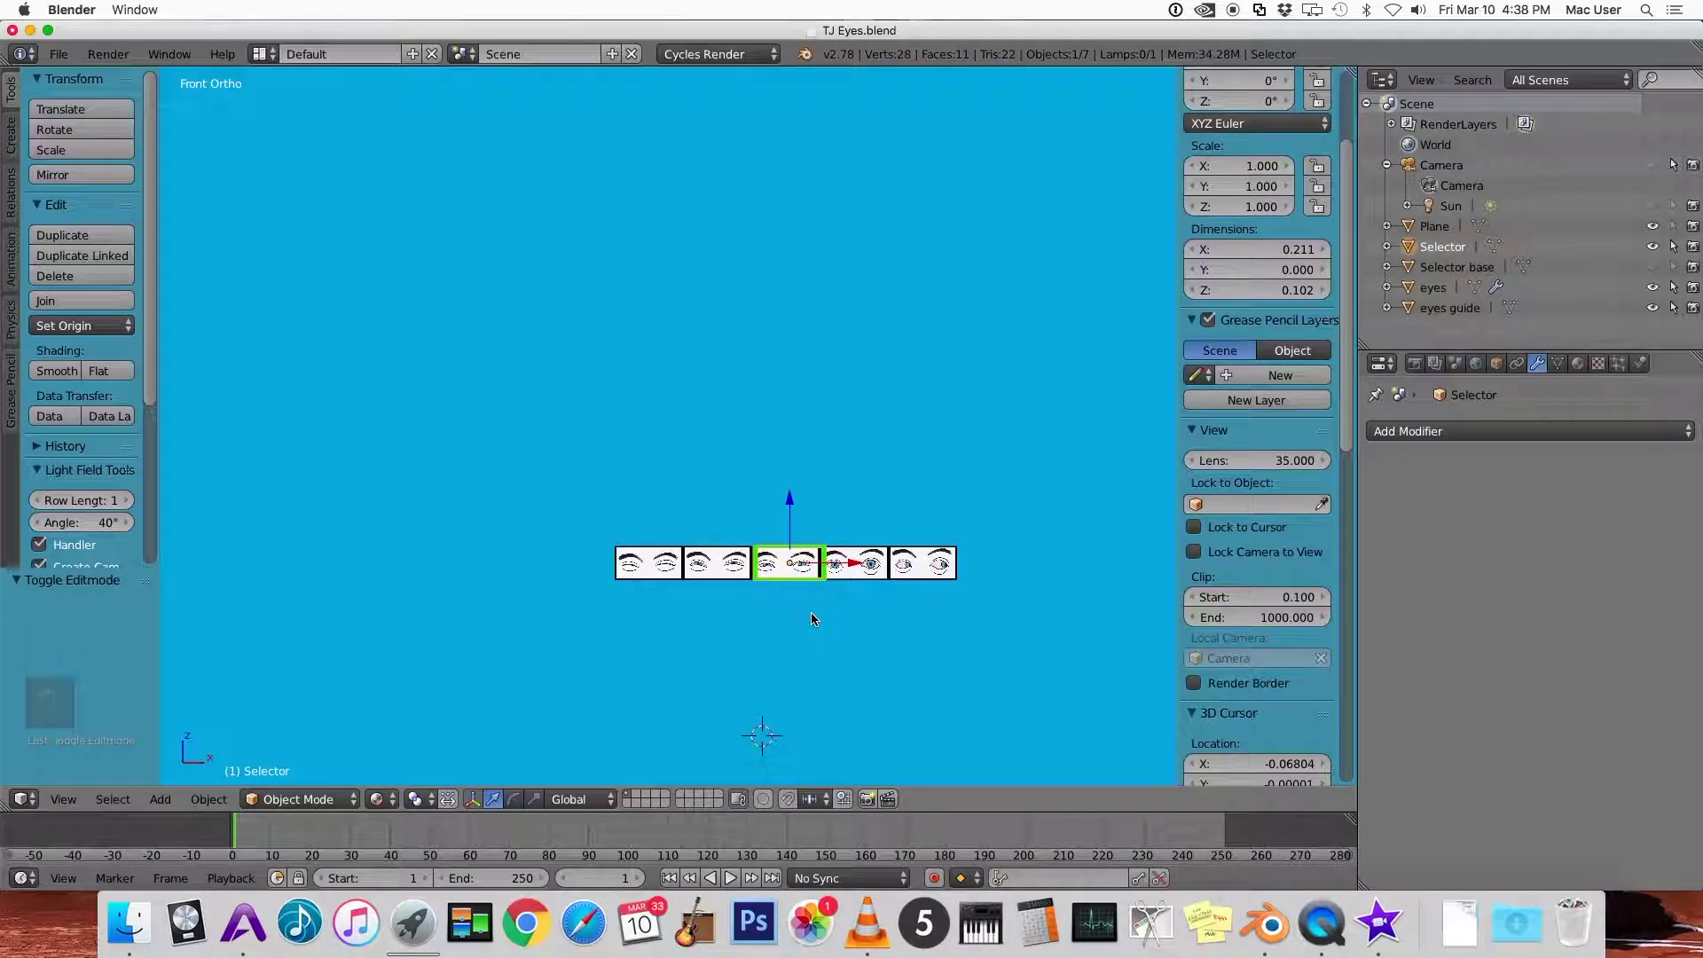
{"action": "scroll", "coordinate": [811, 612], "scroll_direction": "down", "scroll_amount": 2, "text": "shift"}
{"action": "scroll", "coordinate": [811, 612], "scroll_direction": "up", "scroll_amount": 6}
{"action": "right_click", "coordinate": [747, 568]}
{"action": "key", "text": "alt+g"}
{"action": "key", "text": "alt+g"}
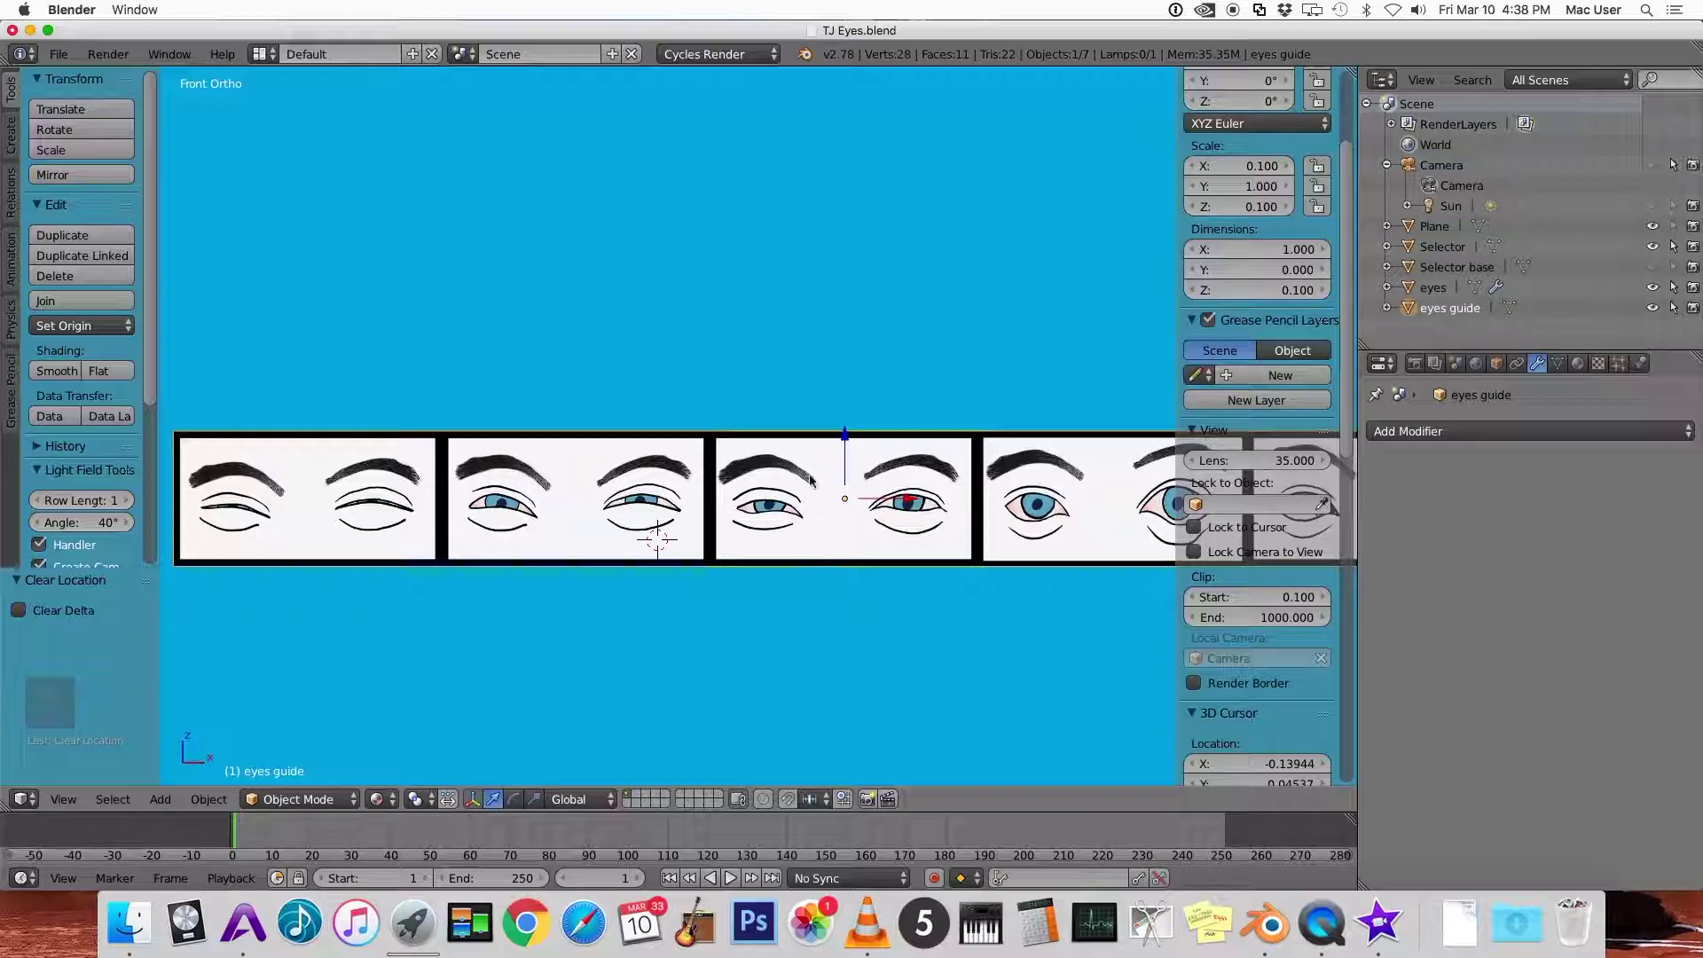
{"action": "right_click", "coordinate": [788, 435]}
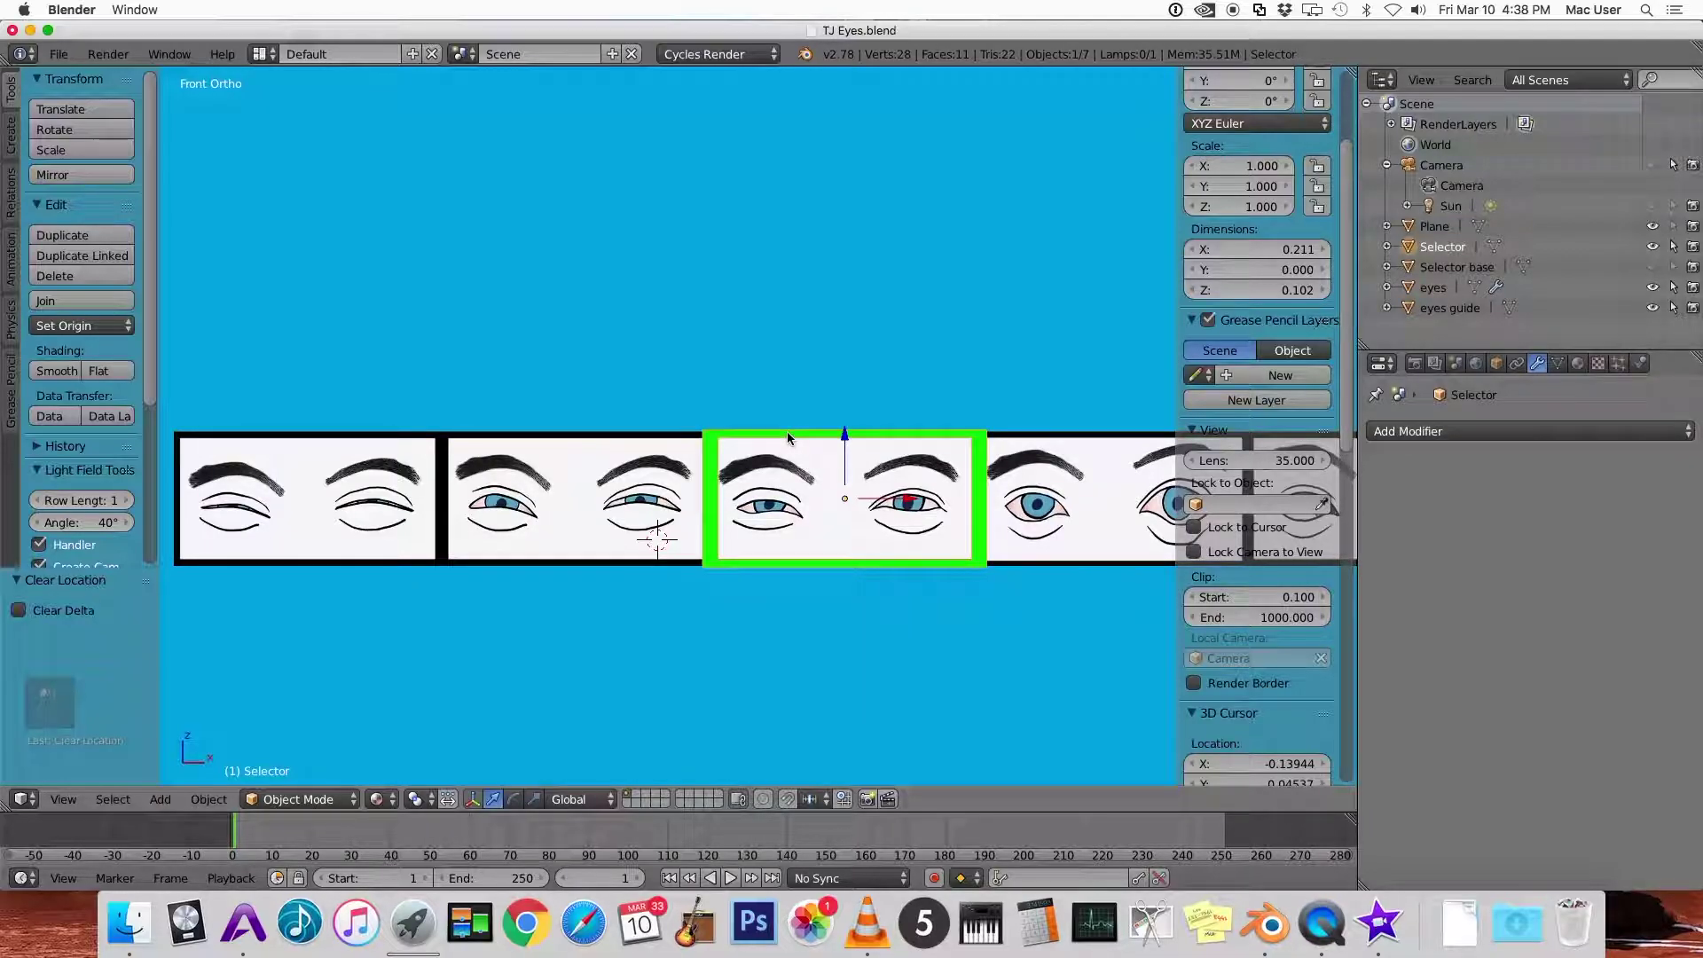
{"action": "key", "text": "KP_Decimal"}
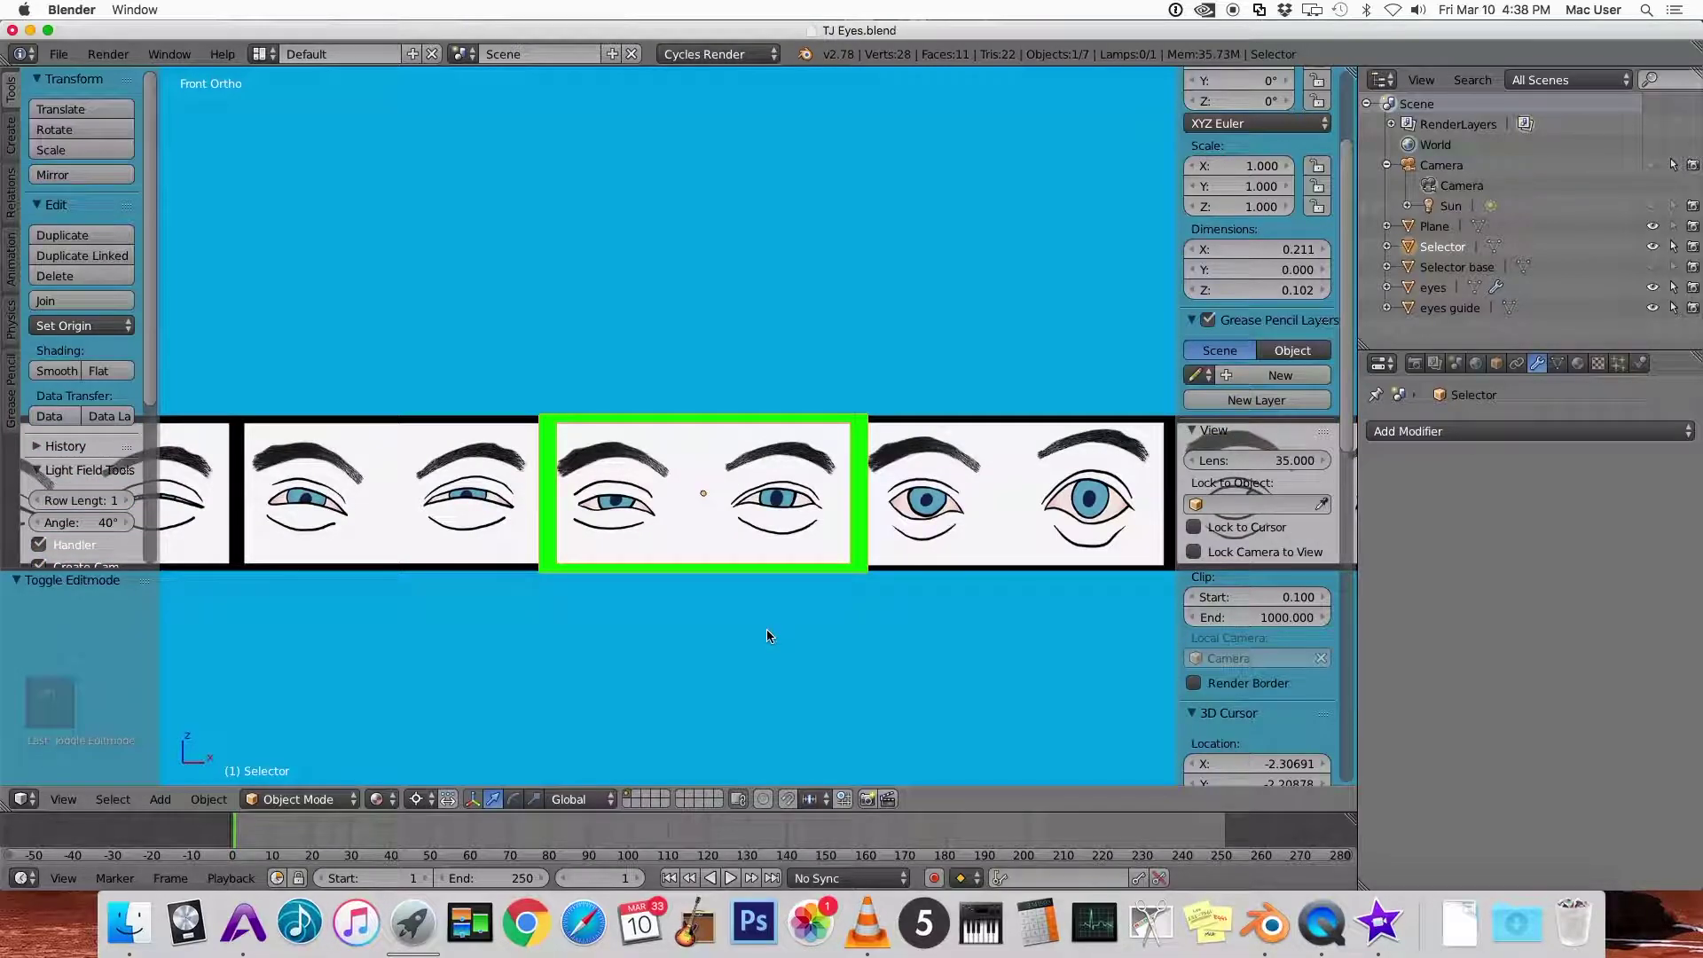
Shift the Selector frame's mesh -0.010 along Y in Edit Mode, back in Front view
{"action": "key", "text": "KP_4"}
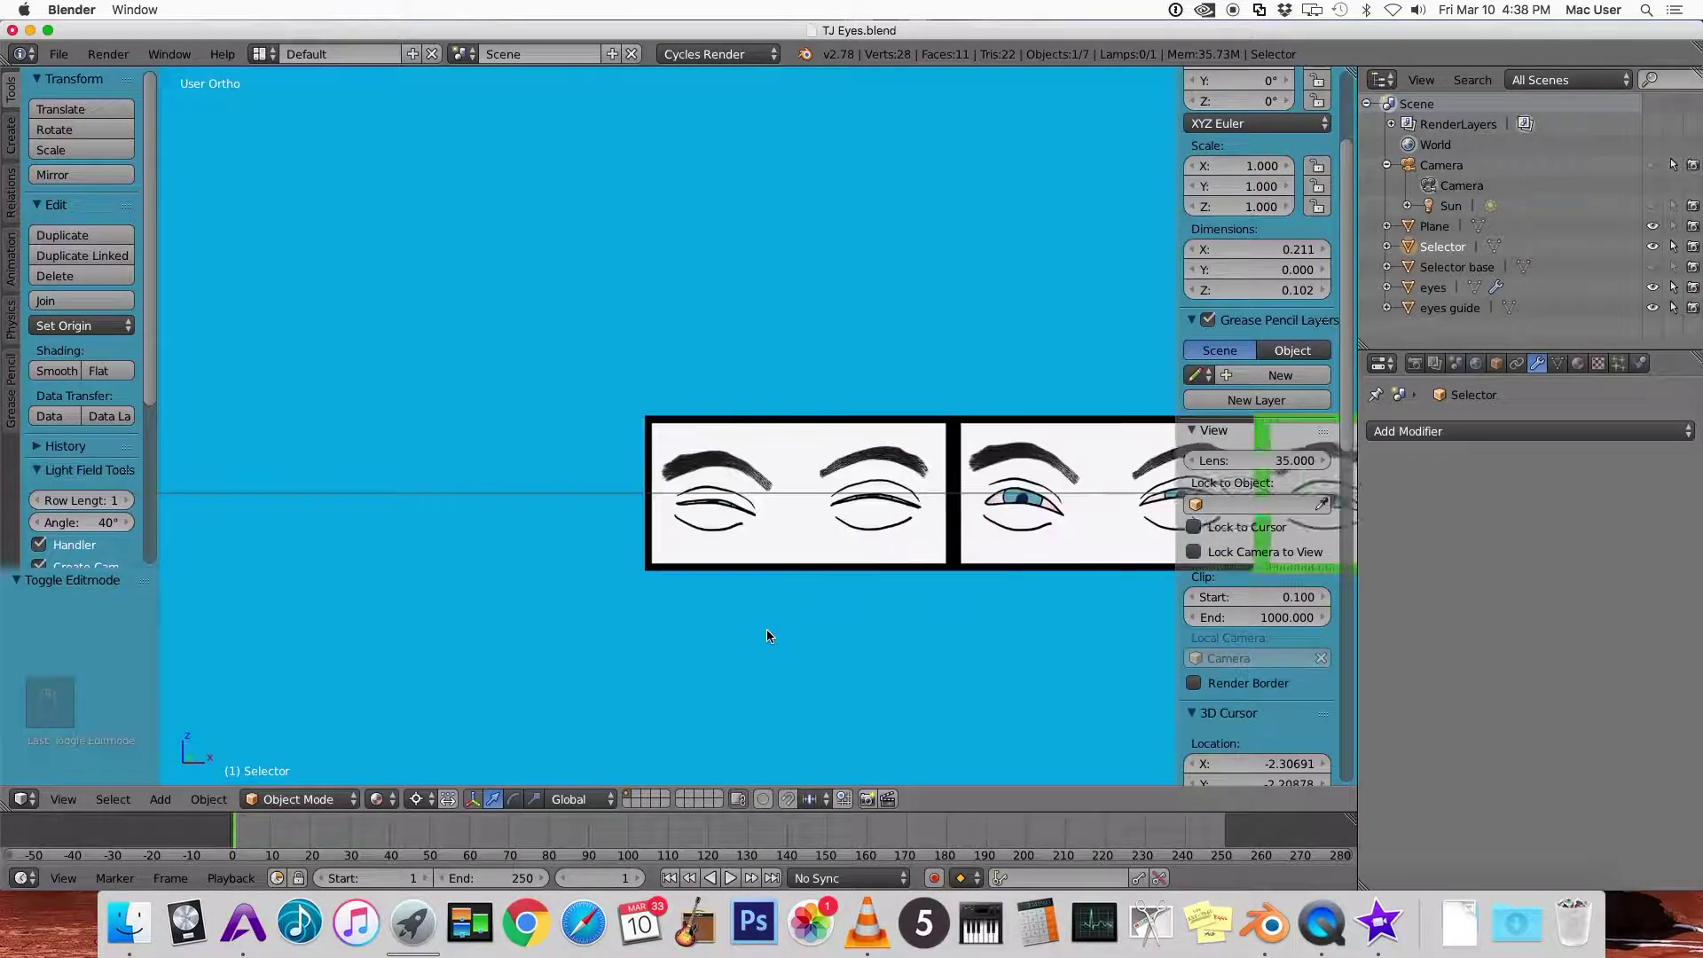
{"action": "scroll", "coordinate": [768, 635], "scroll_direction": "right", "scroll_amount": 8}
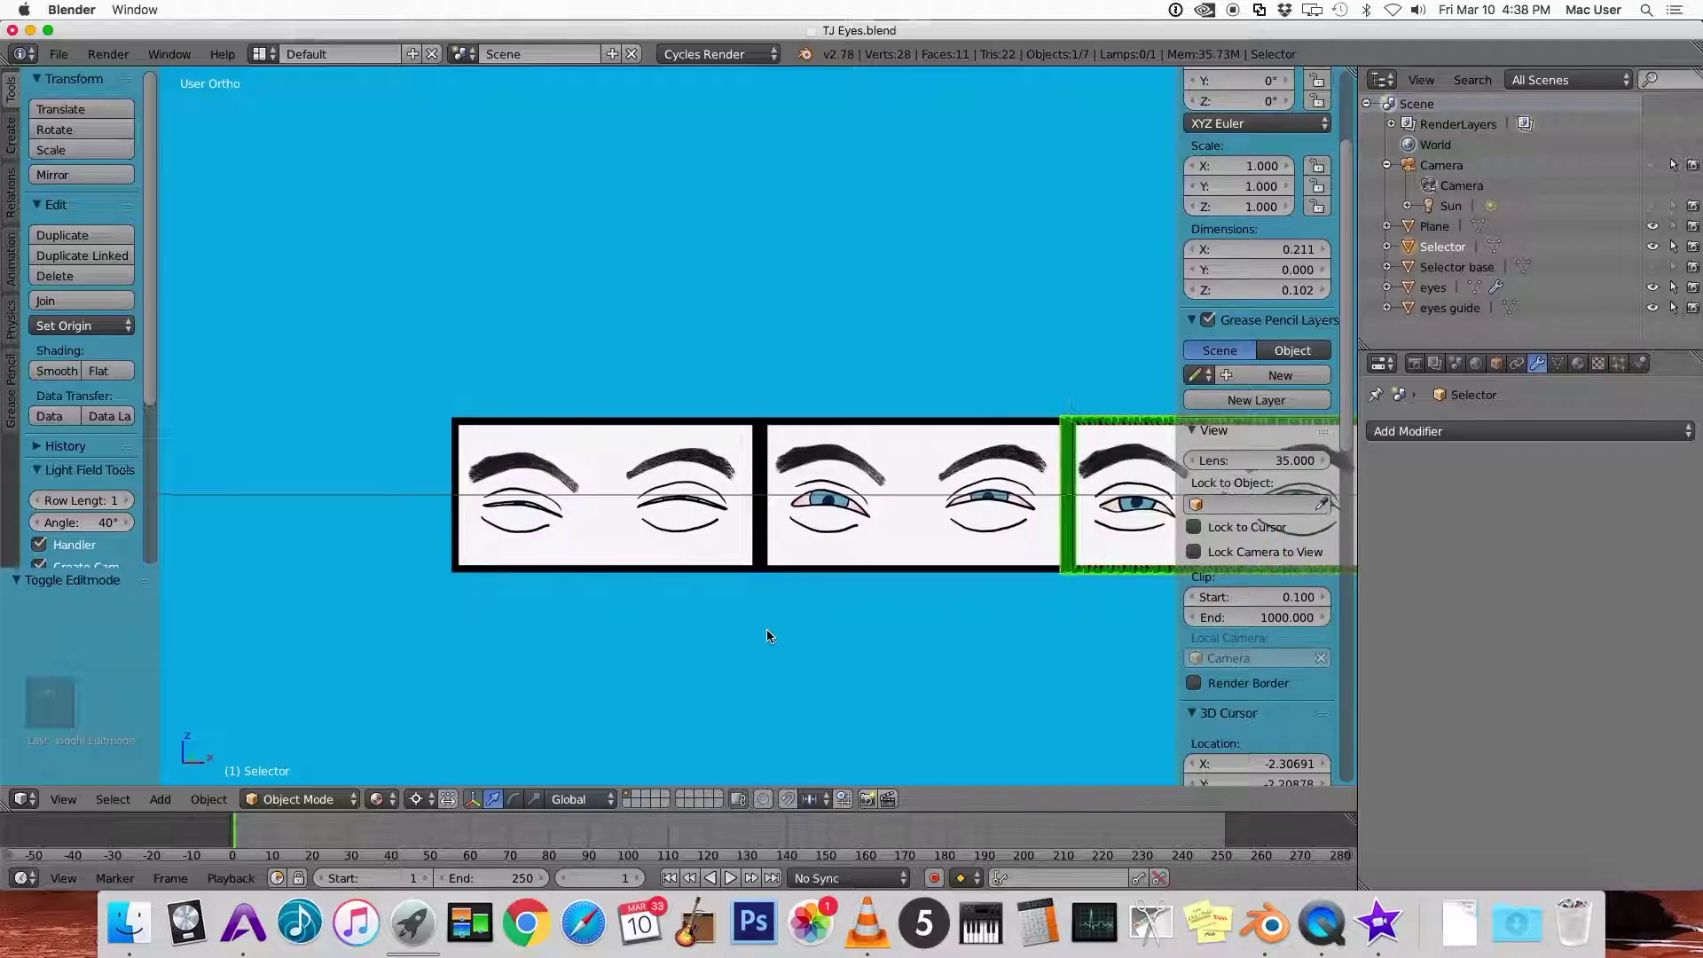
{"action": "key", "text": "Tab"}
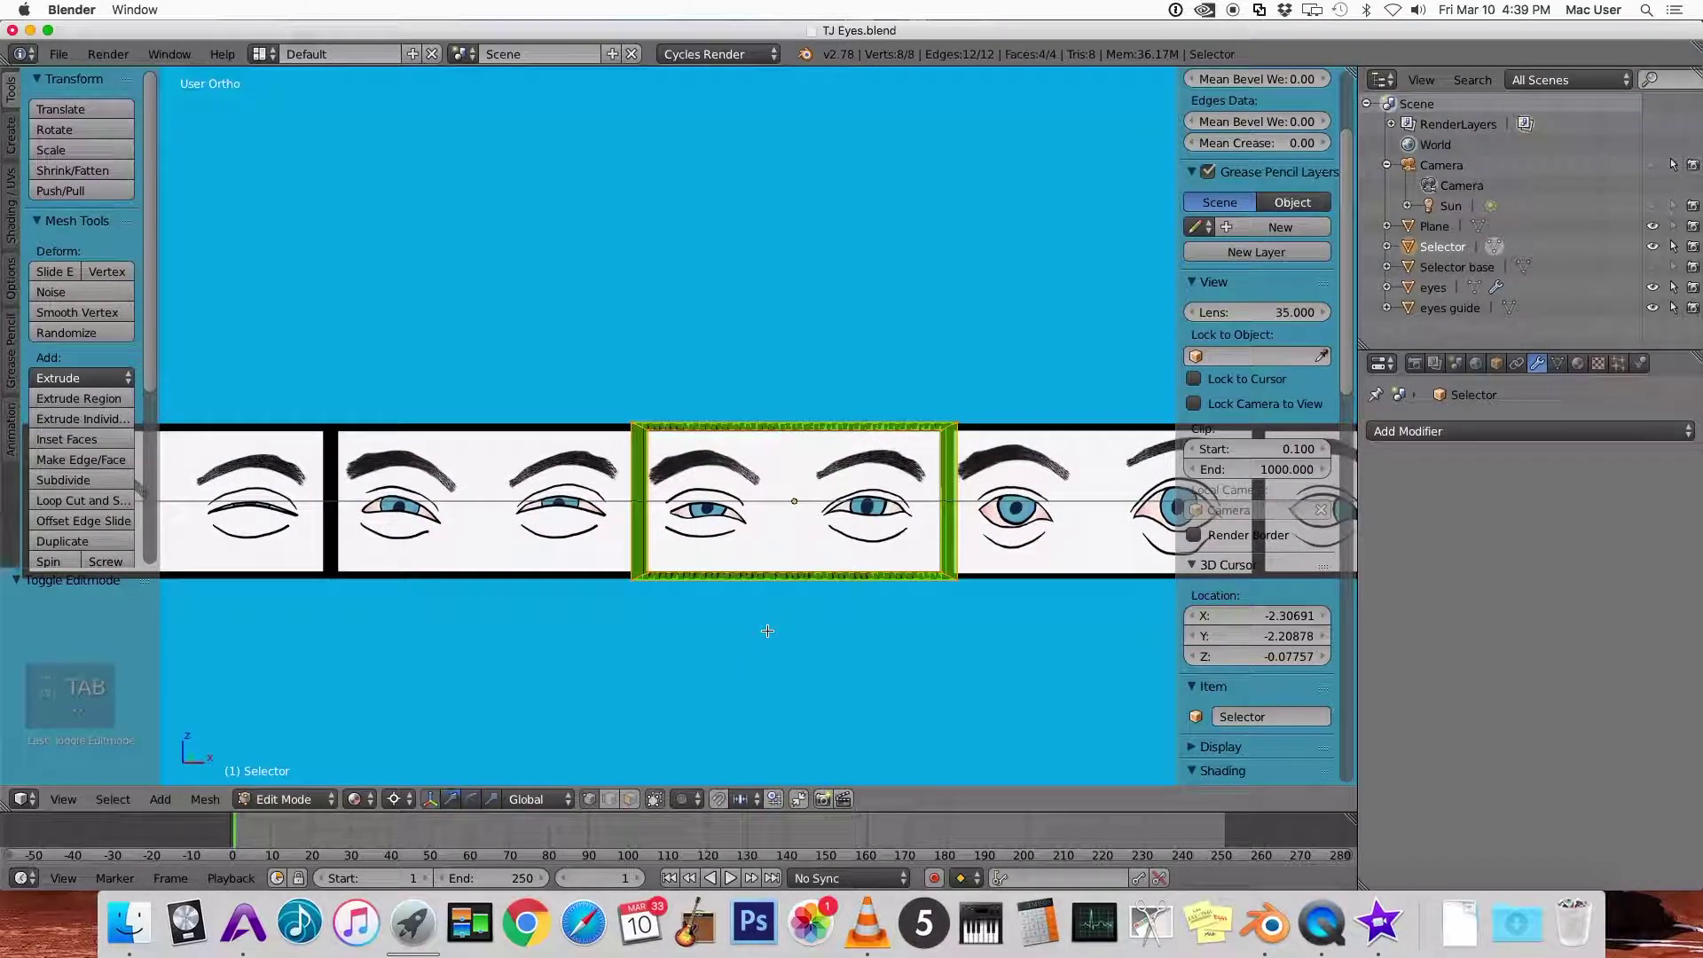
{"action": "key", "text": "g"}
{"action": "key", "text": "y"}
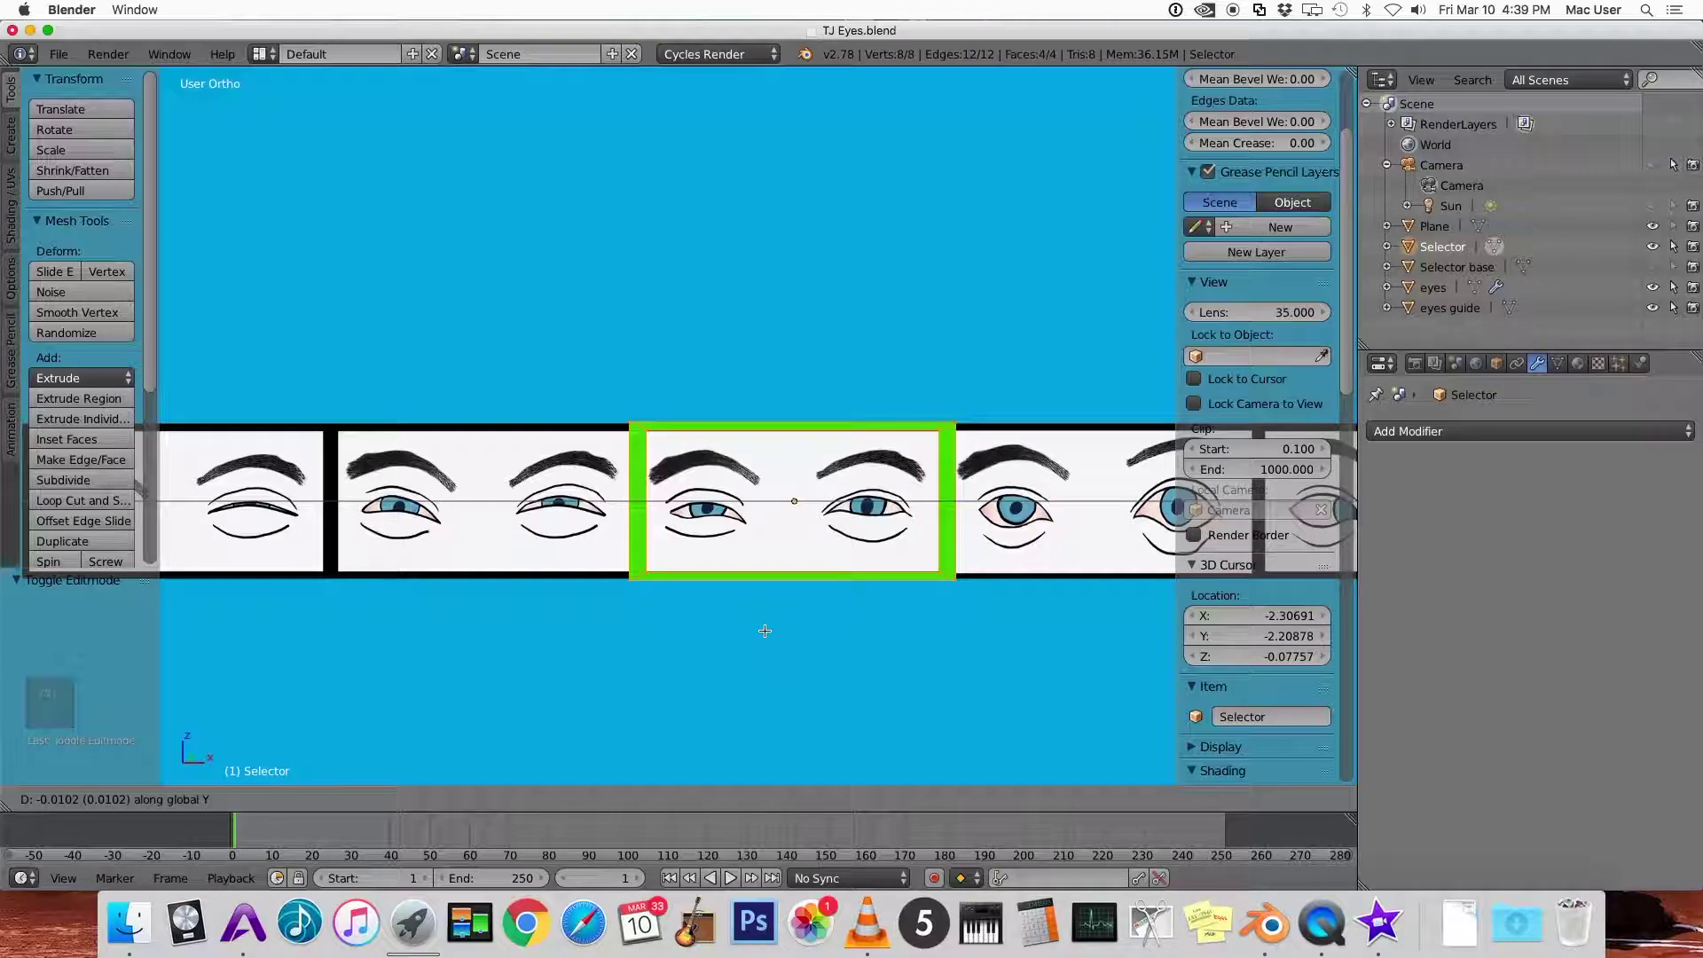
{"action": "left_click", "coordinate": [765, 631]}
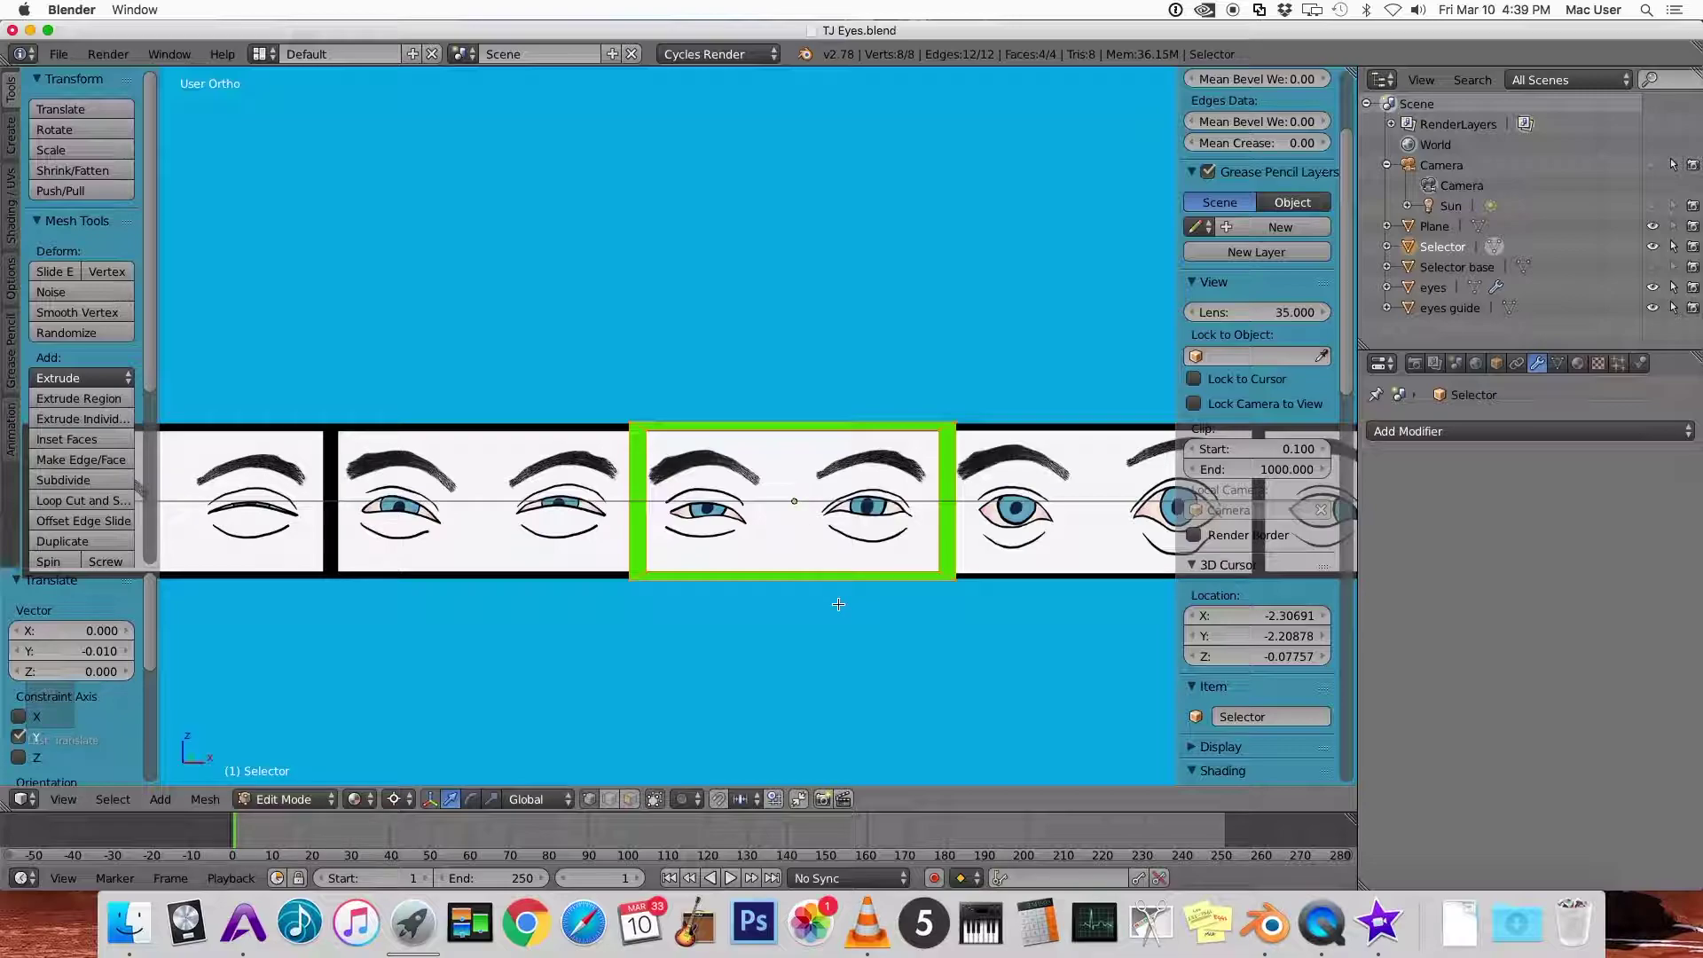
{"action": "key", "text": "Tab"}
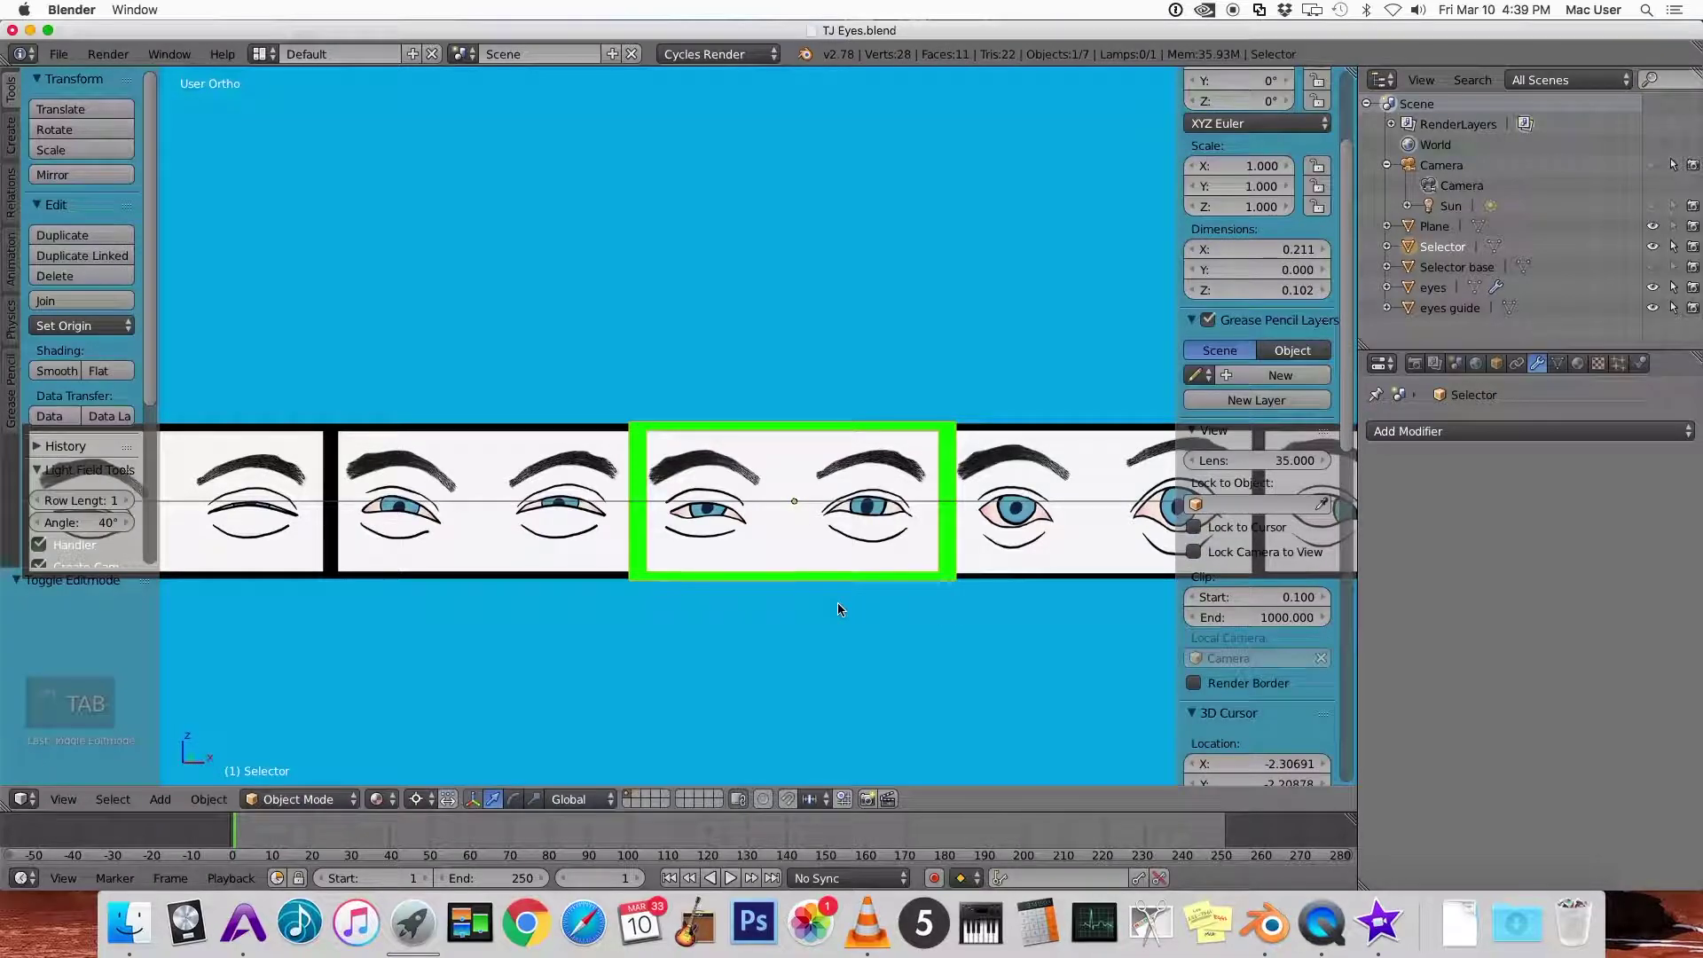
{"action": "key", "text": "KP_1"}
{"action": "scroll", "coordinate": [838, 606], "scroll_direction": "left", "scroll_amount": 3, "text": "ctrl"}
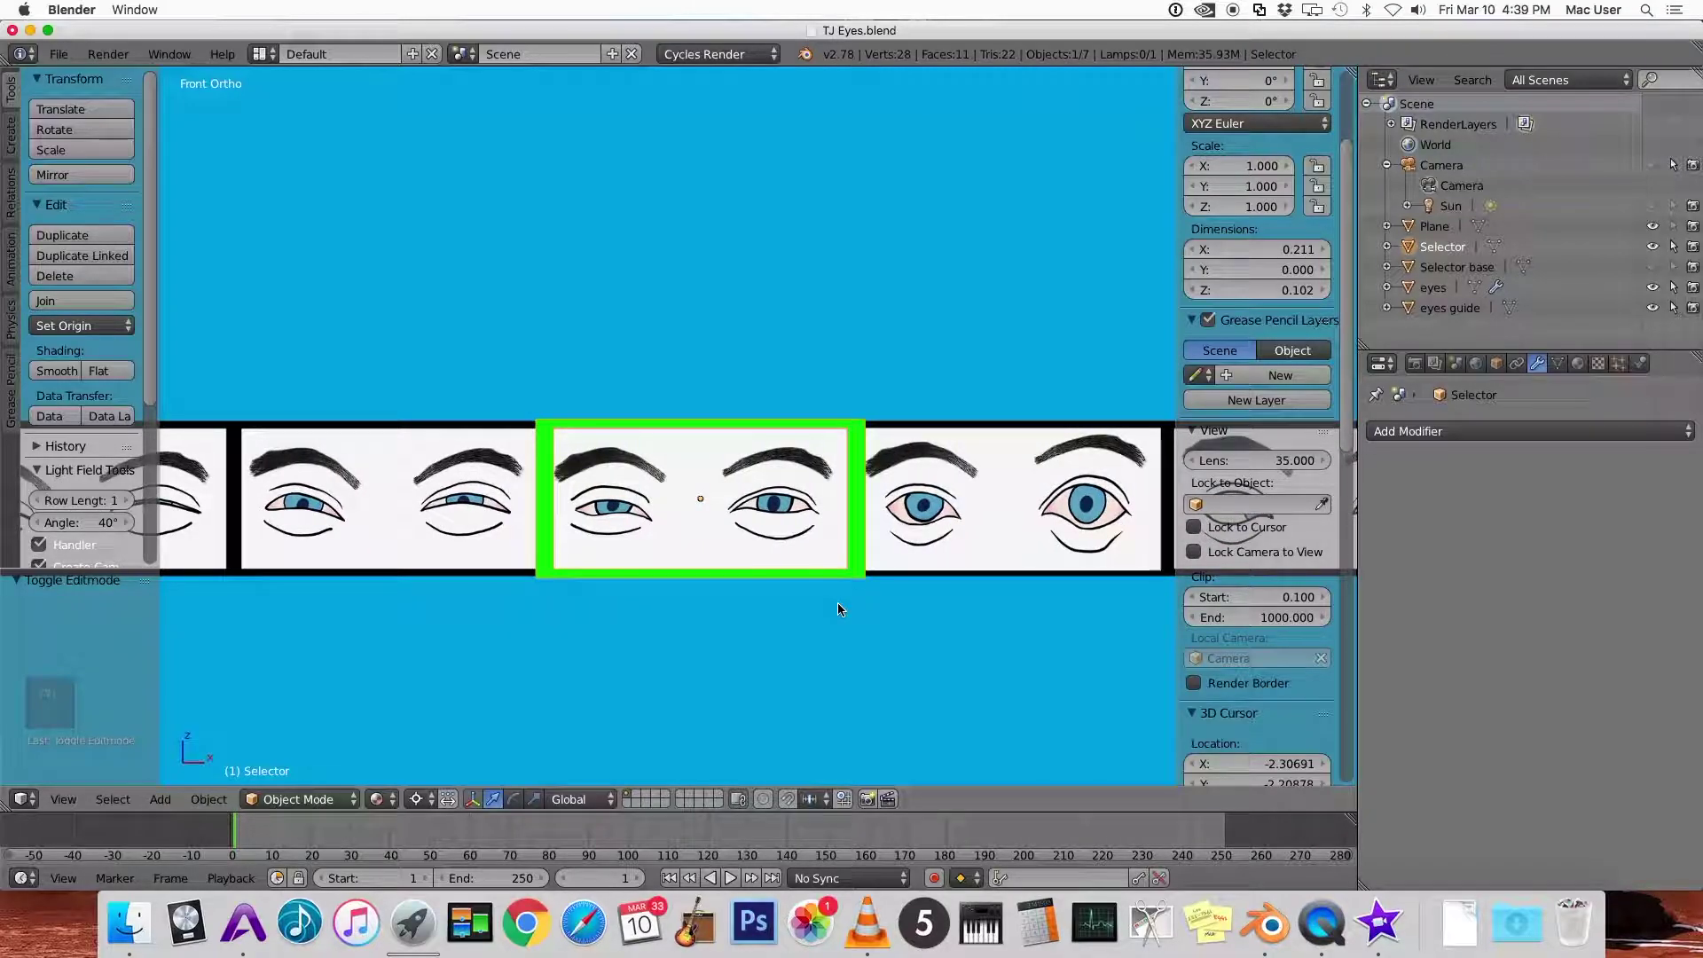
Lower the eyes plane 1.007 along Z, then select the Selector frame
{"action": "scroll", "coordinate": [837, 609], "scroll_direction": "down", "scroll_amount": 8}
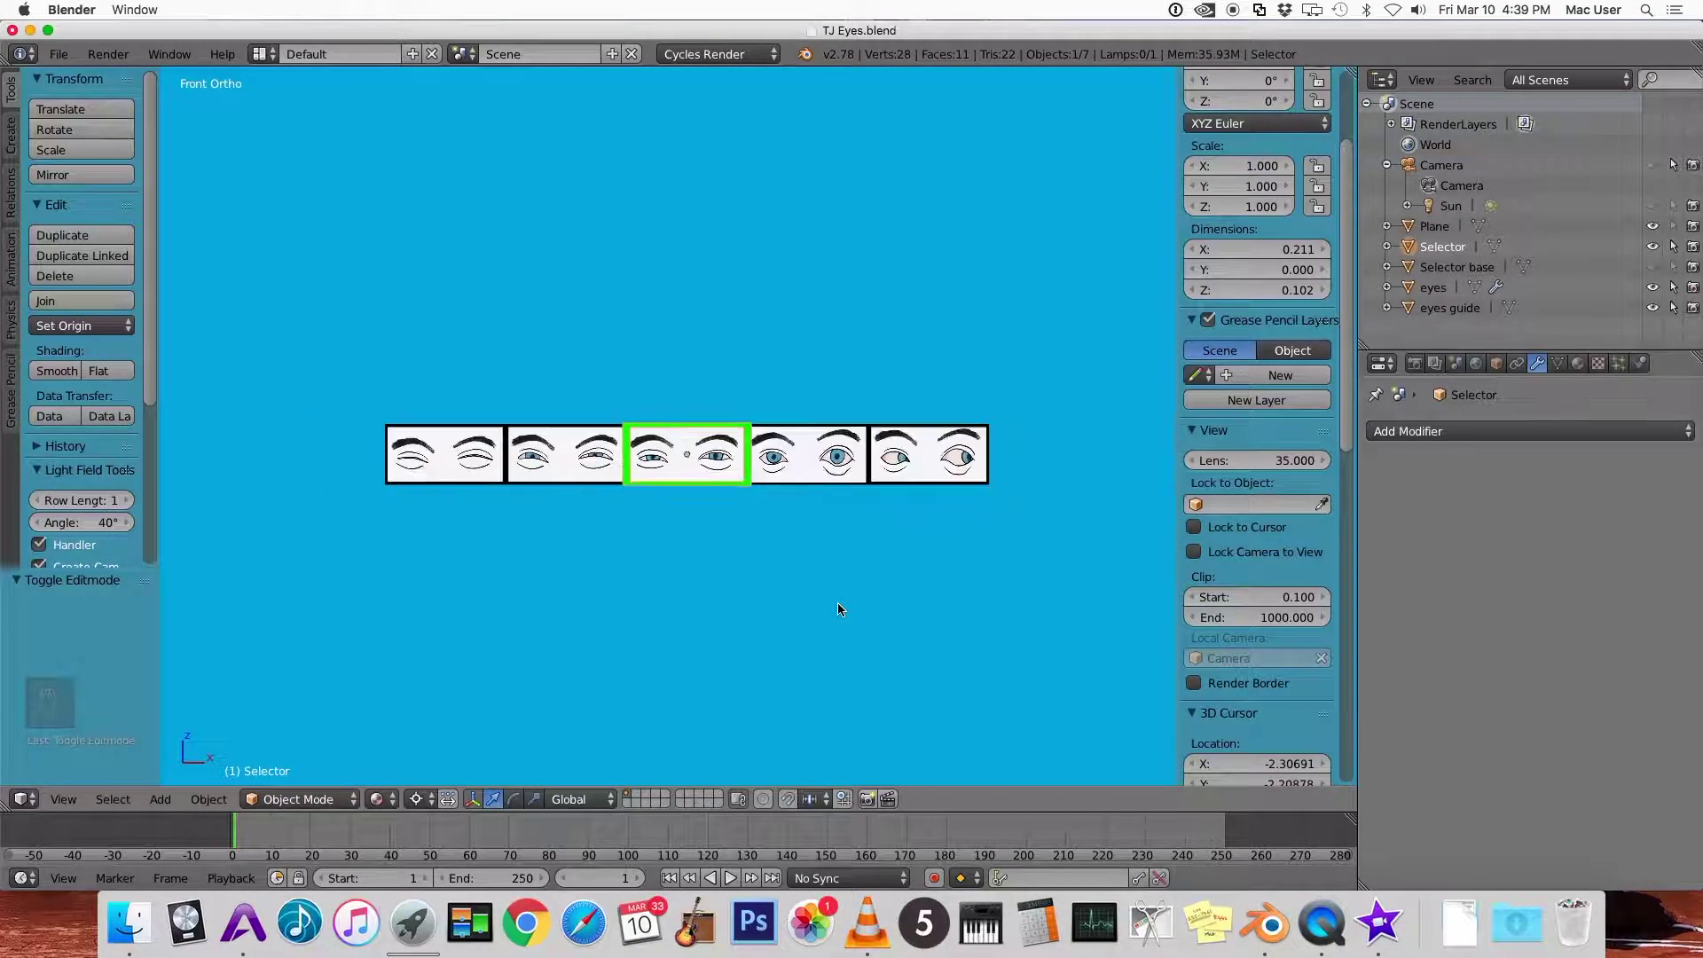
{"action": "scroll", "coordinate": [837, 608], "scroll_direction": "up", "scroll_amount": 10}
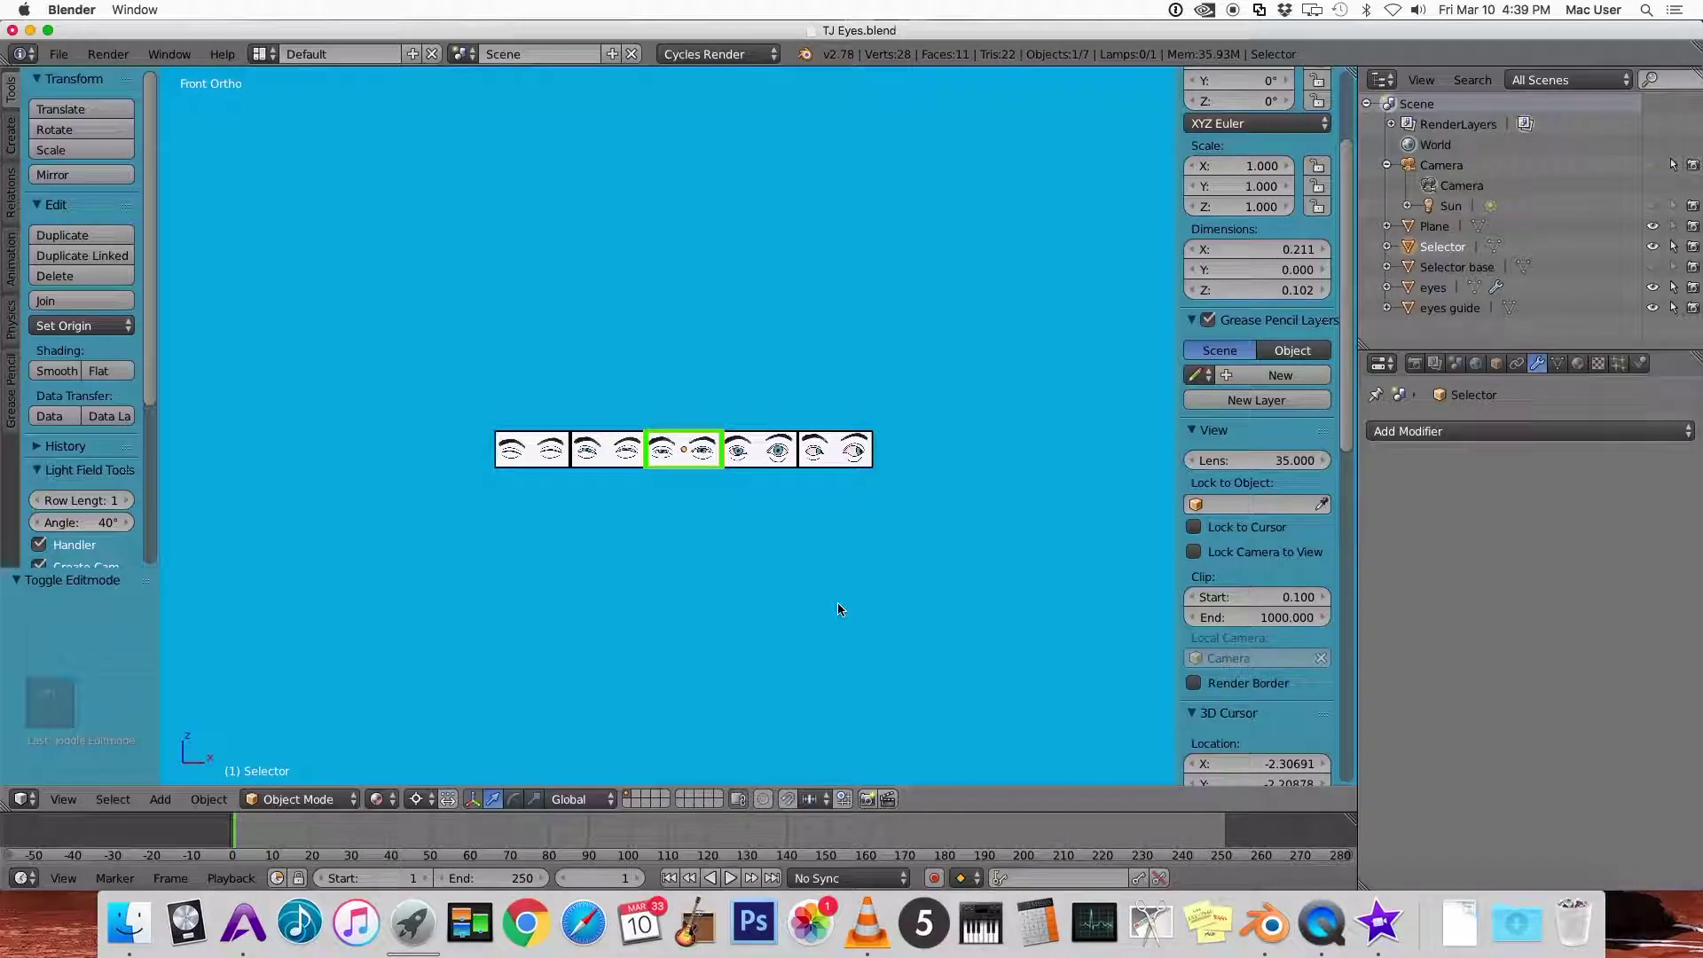
{"action": "right_click", "coordinate": [801, 348]}
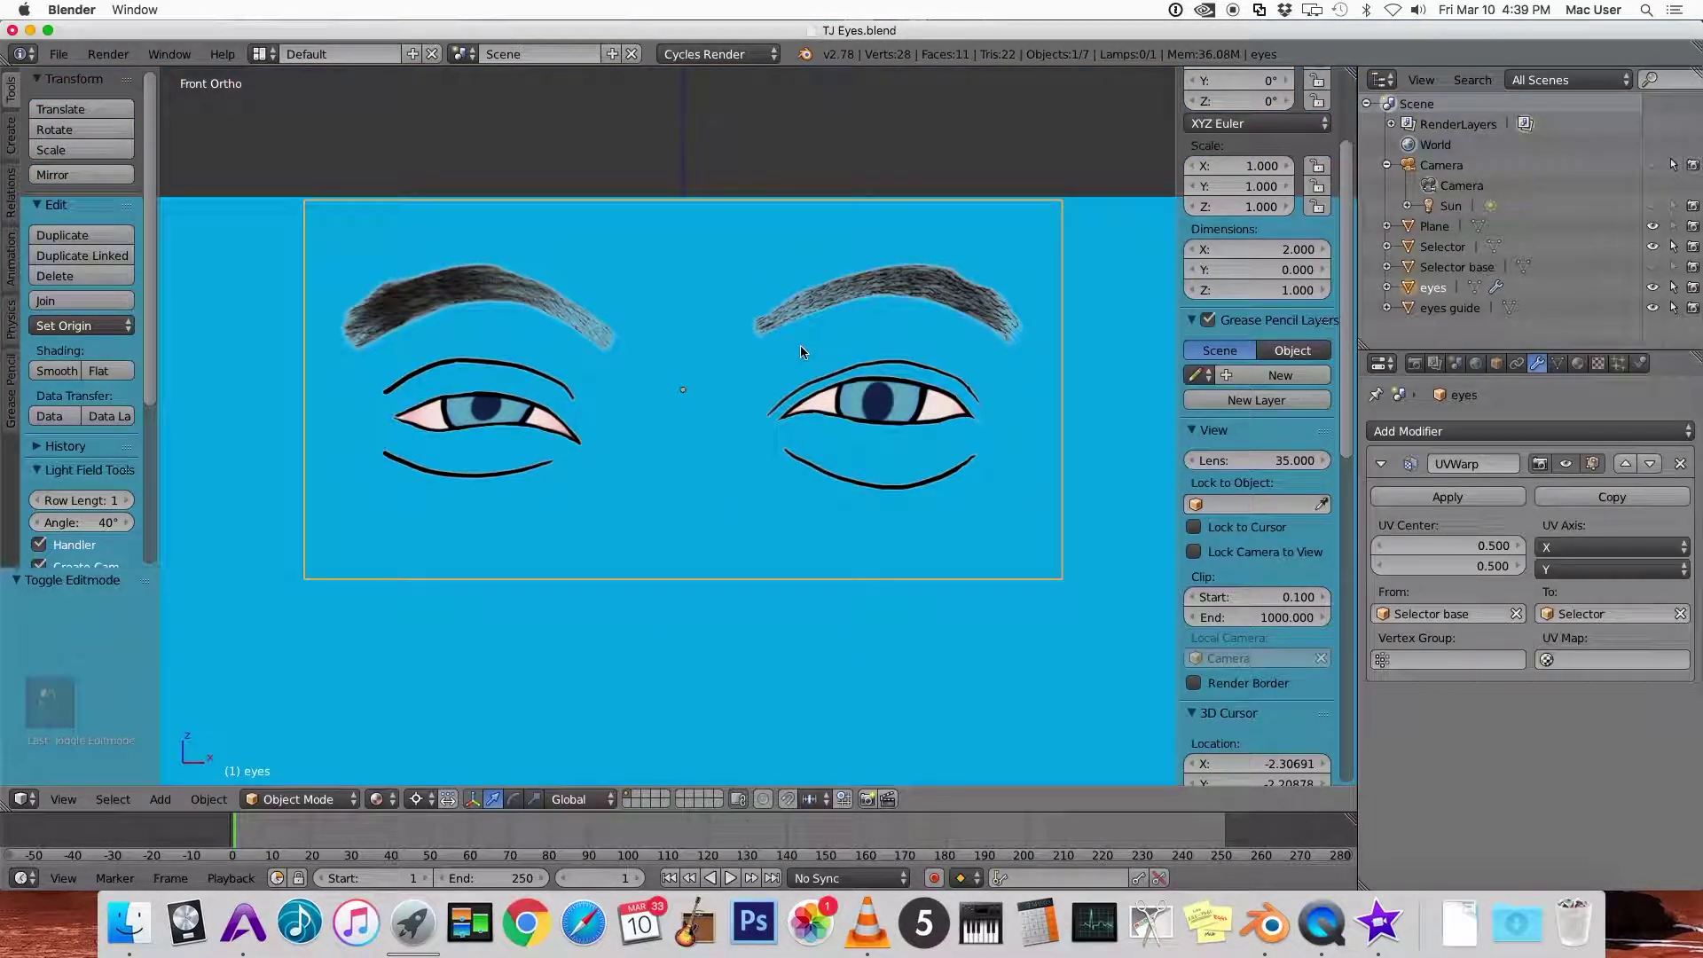
{"action": "key", "text": "g"}
{"action": "key", "text": "z"}
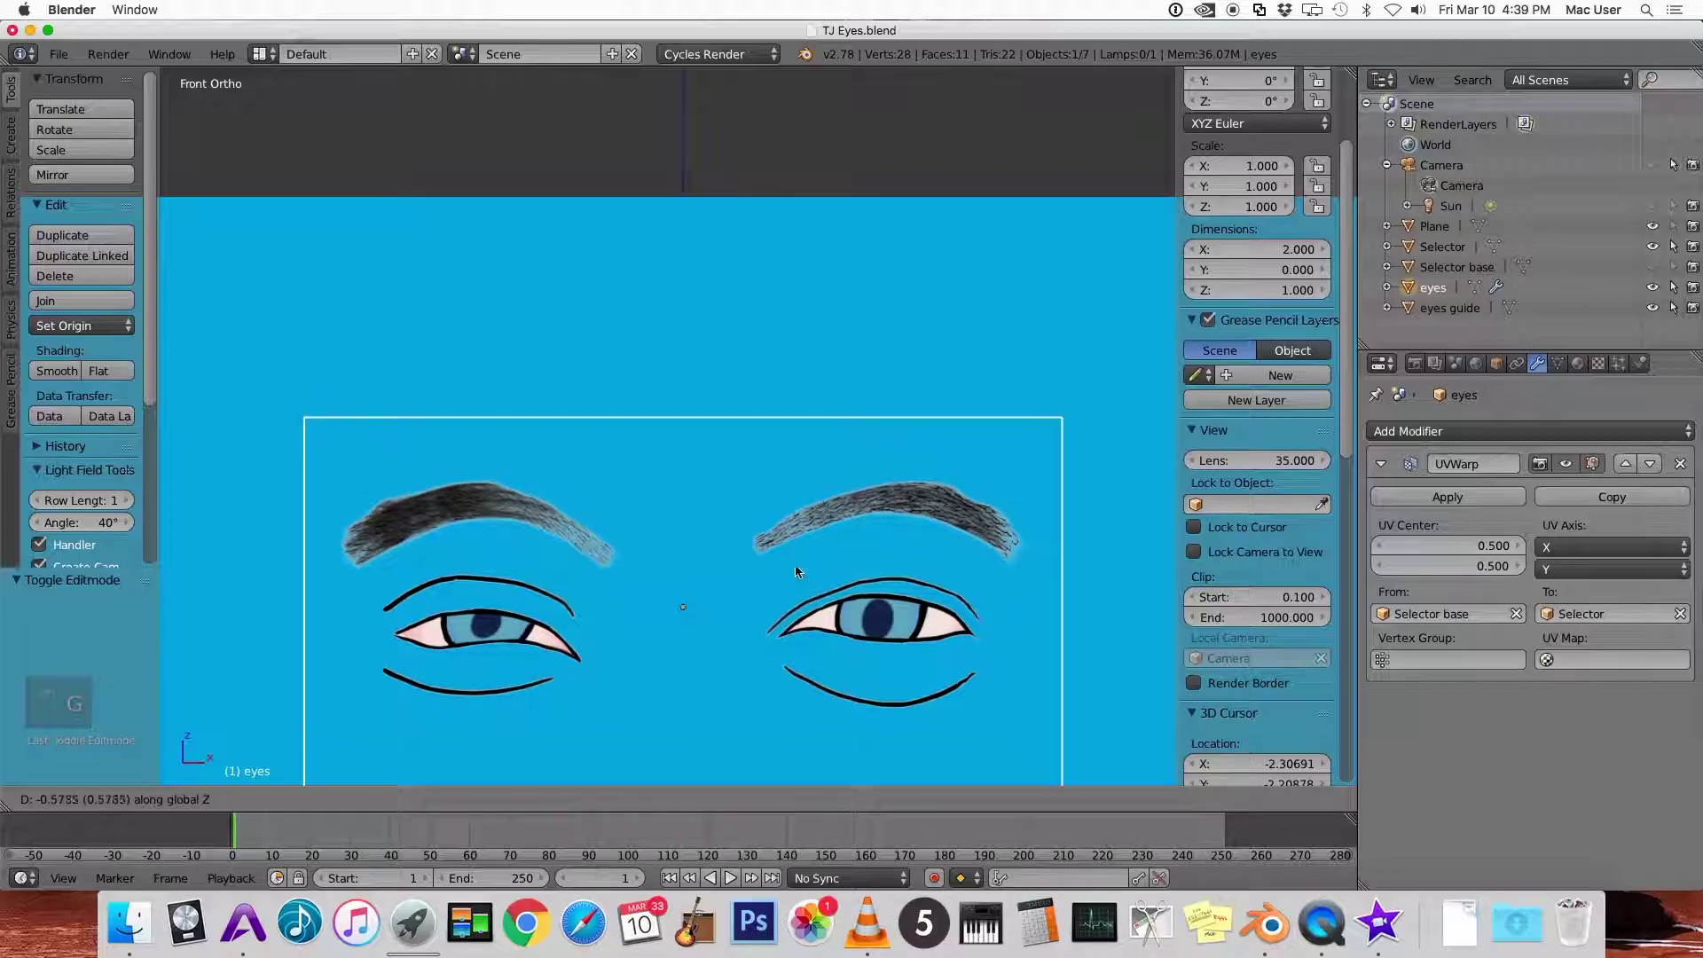
{"action": "left_click", "coordinate": [796, 726]}
{"action": "scroll", "coordinate": [795, 726], "scroll_direction": "down", "scroll_amount": 6, "text": "shift"}
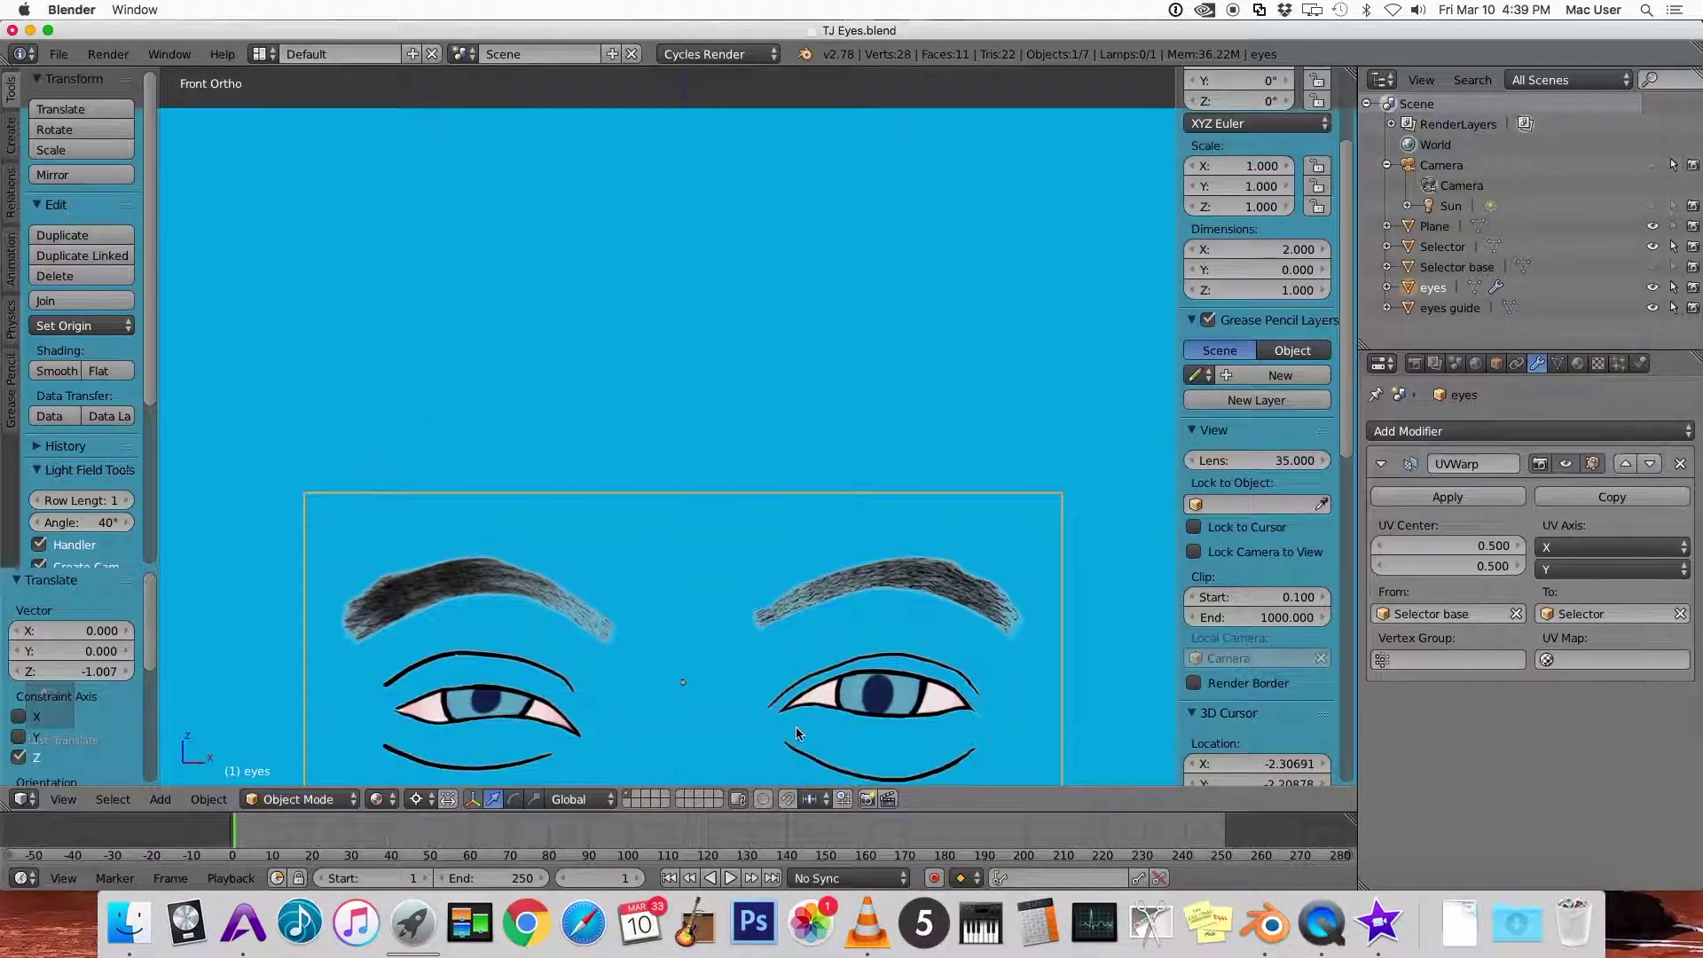
{"action": "scroll", "coordinate": [796, 726], "scroll_direction": "down", "scroll_amount": 2, "text": "shift"}
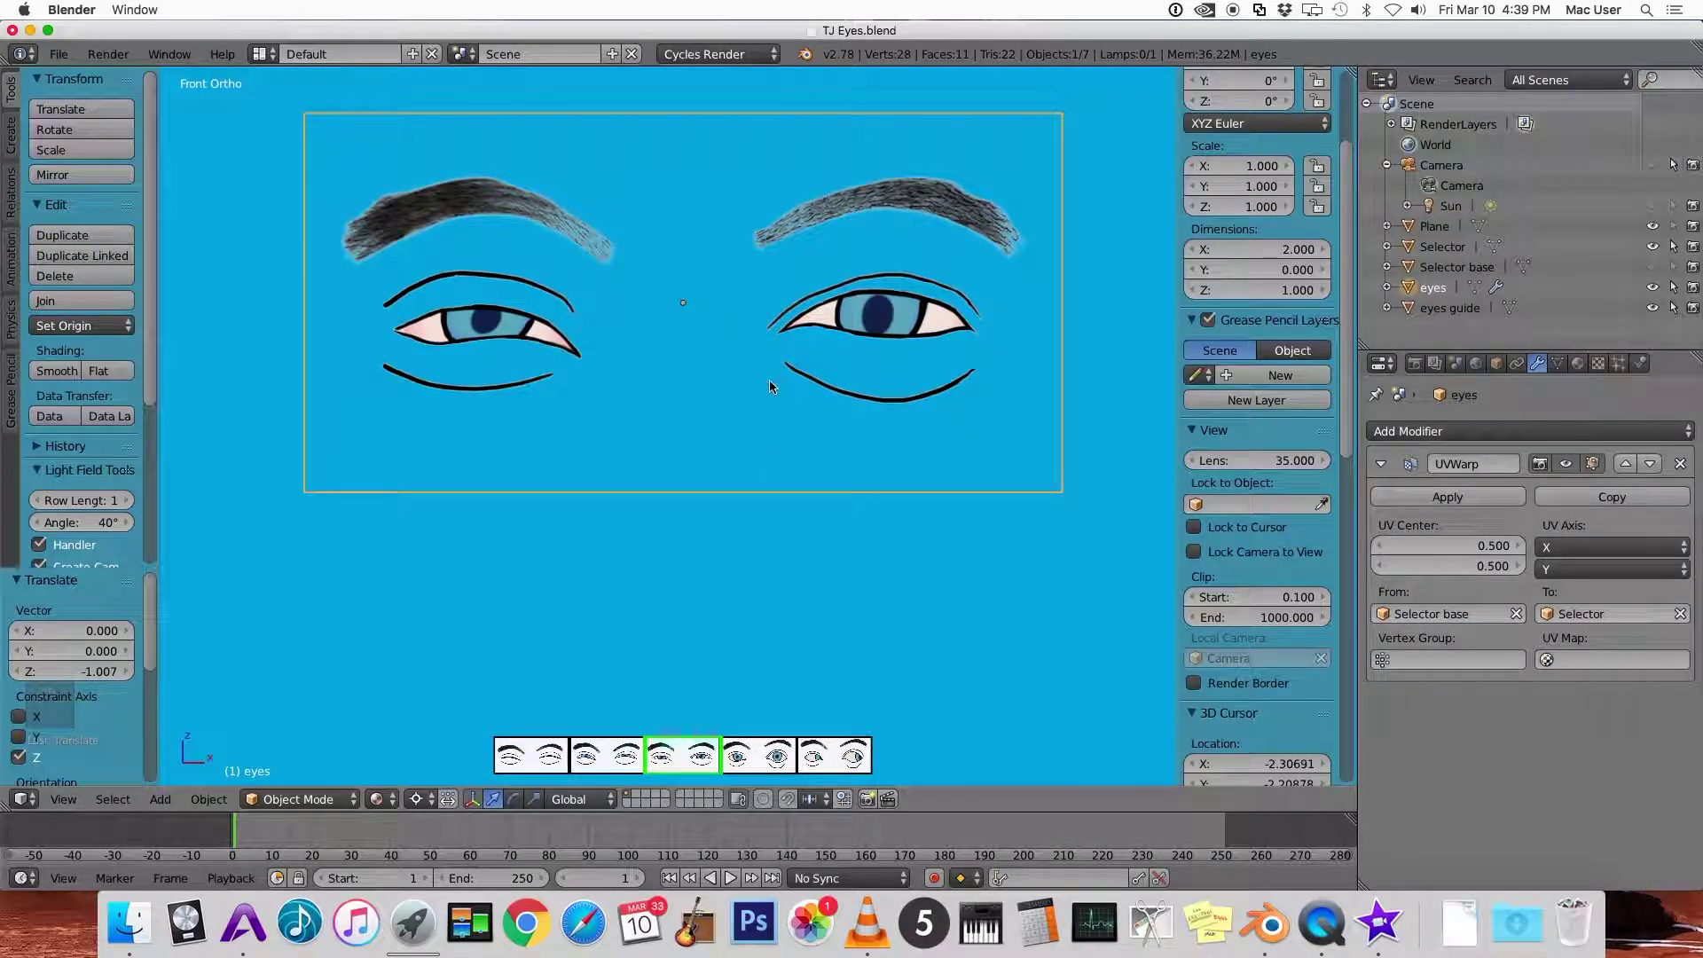
{"action": "right_click", "coordinate": [687, 742]}
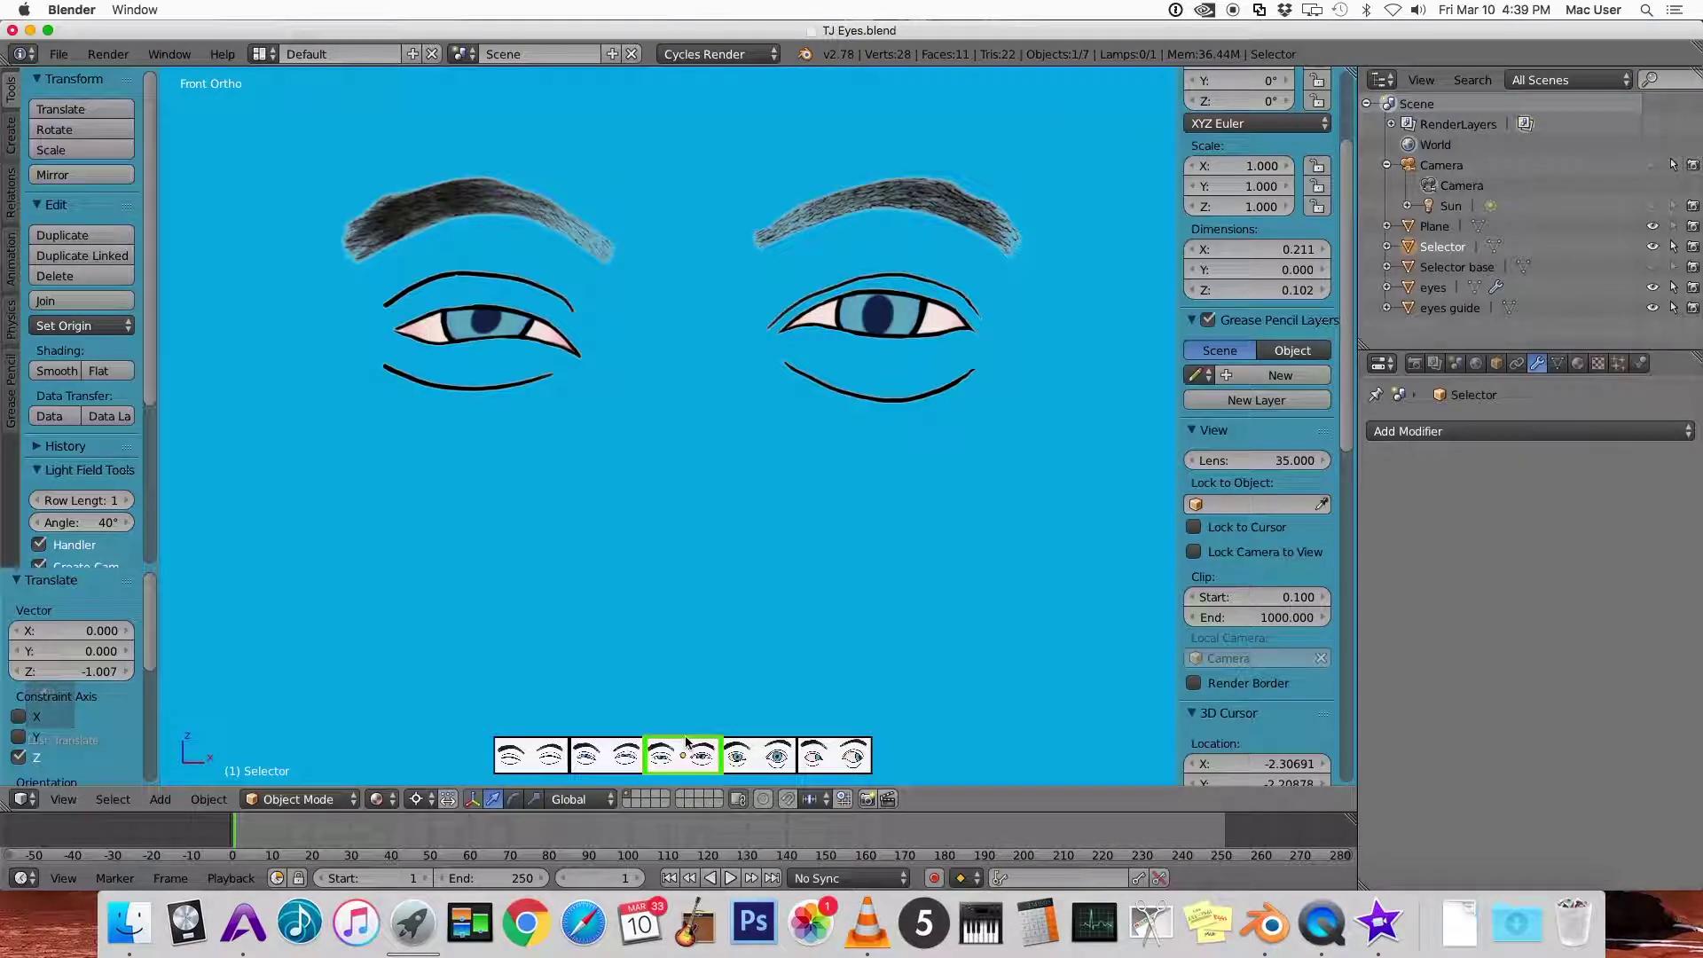
Slide the Selector frame along X back to the third eye thumbnail, then clear the eyes guide's location
{"action": "key", "text": "g"}
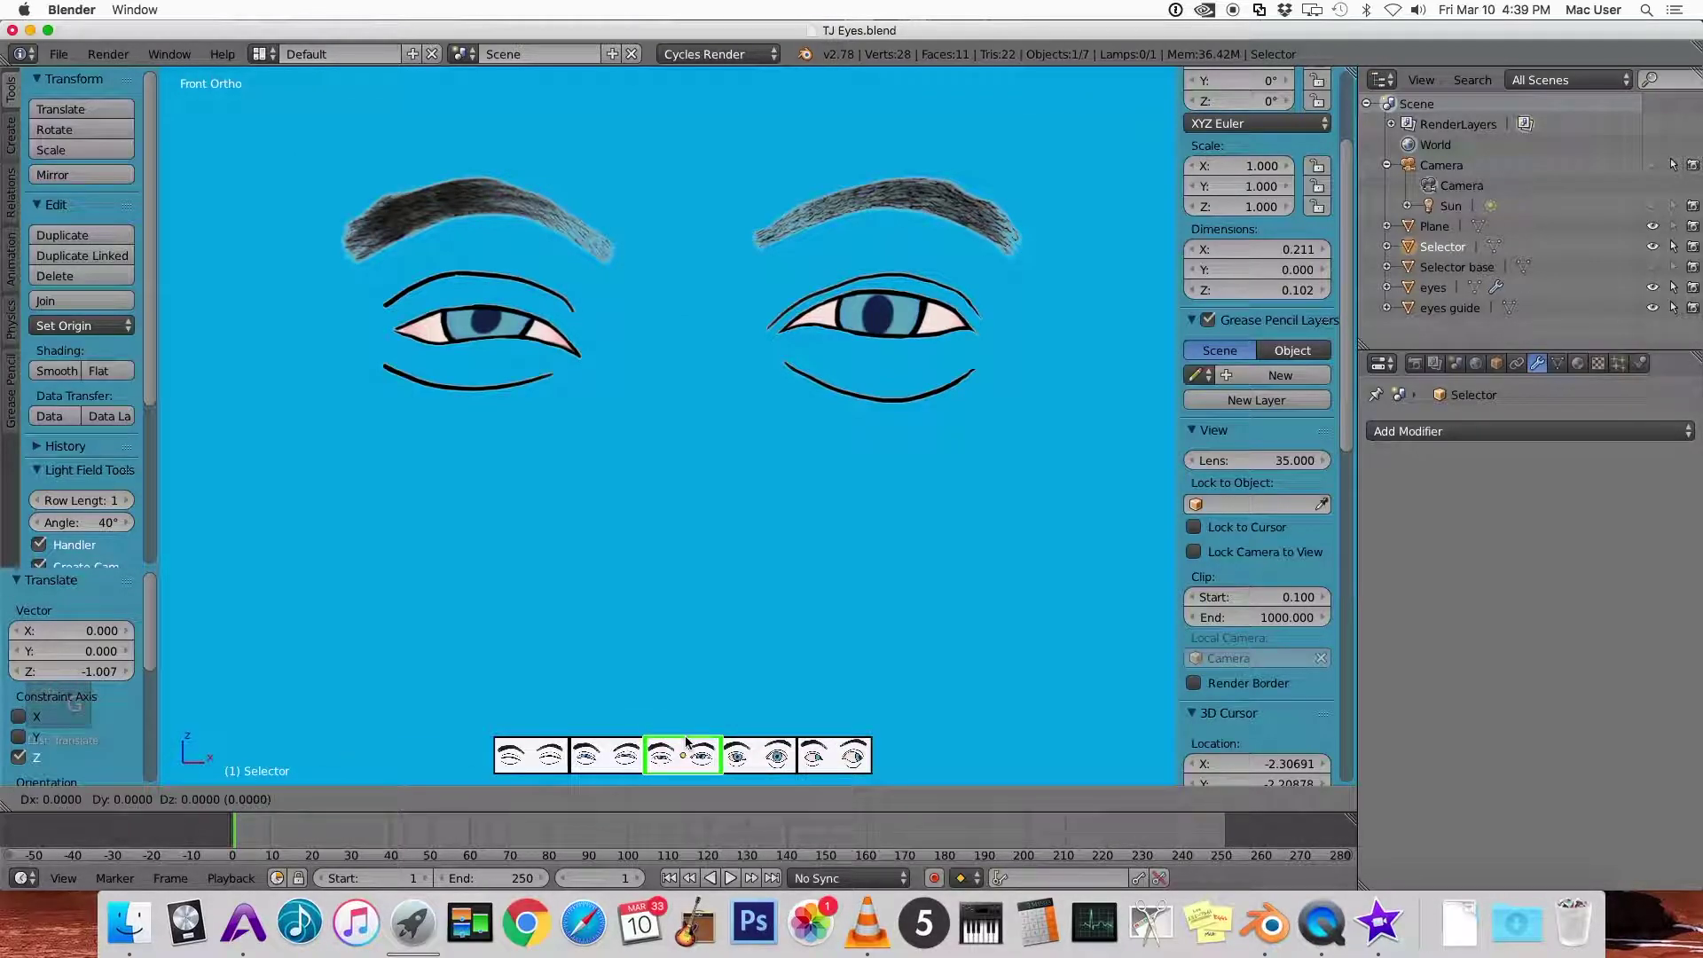
{"action": "key", "text": "x"}
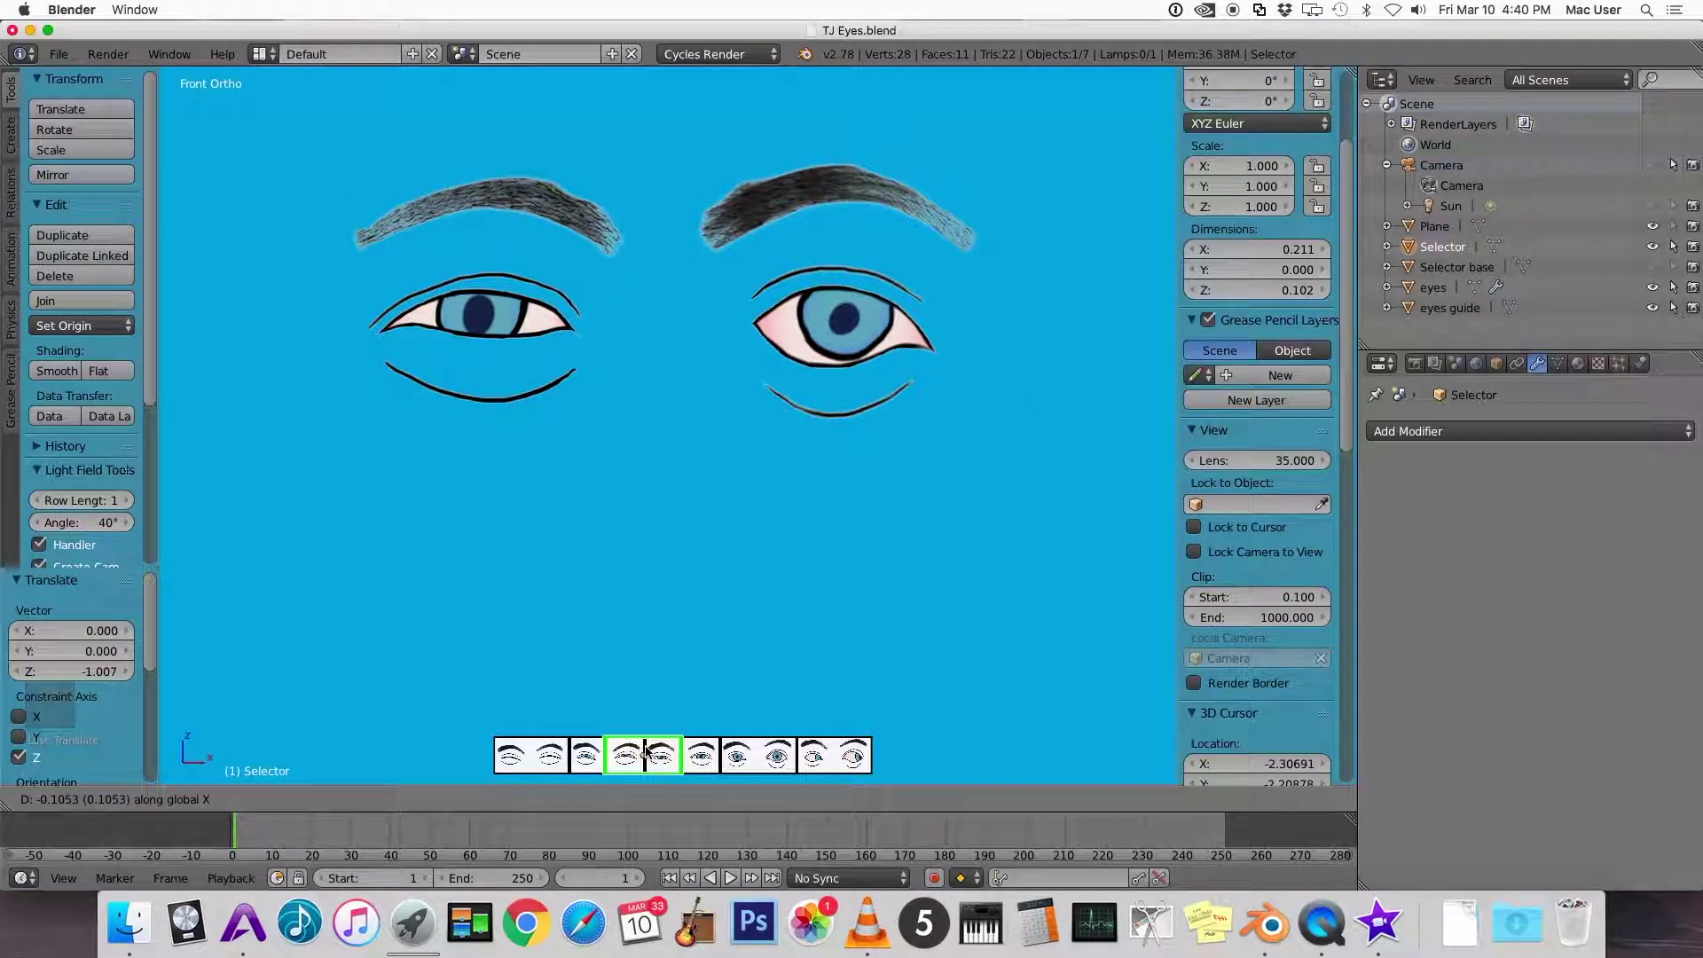
{"action": "left_click", "coordinate": [727, 756]}
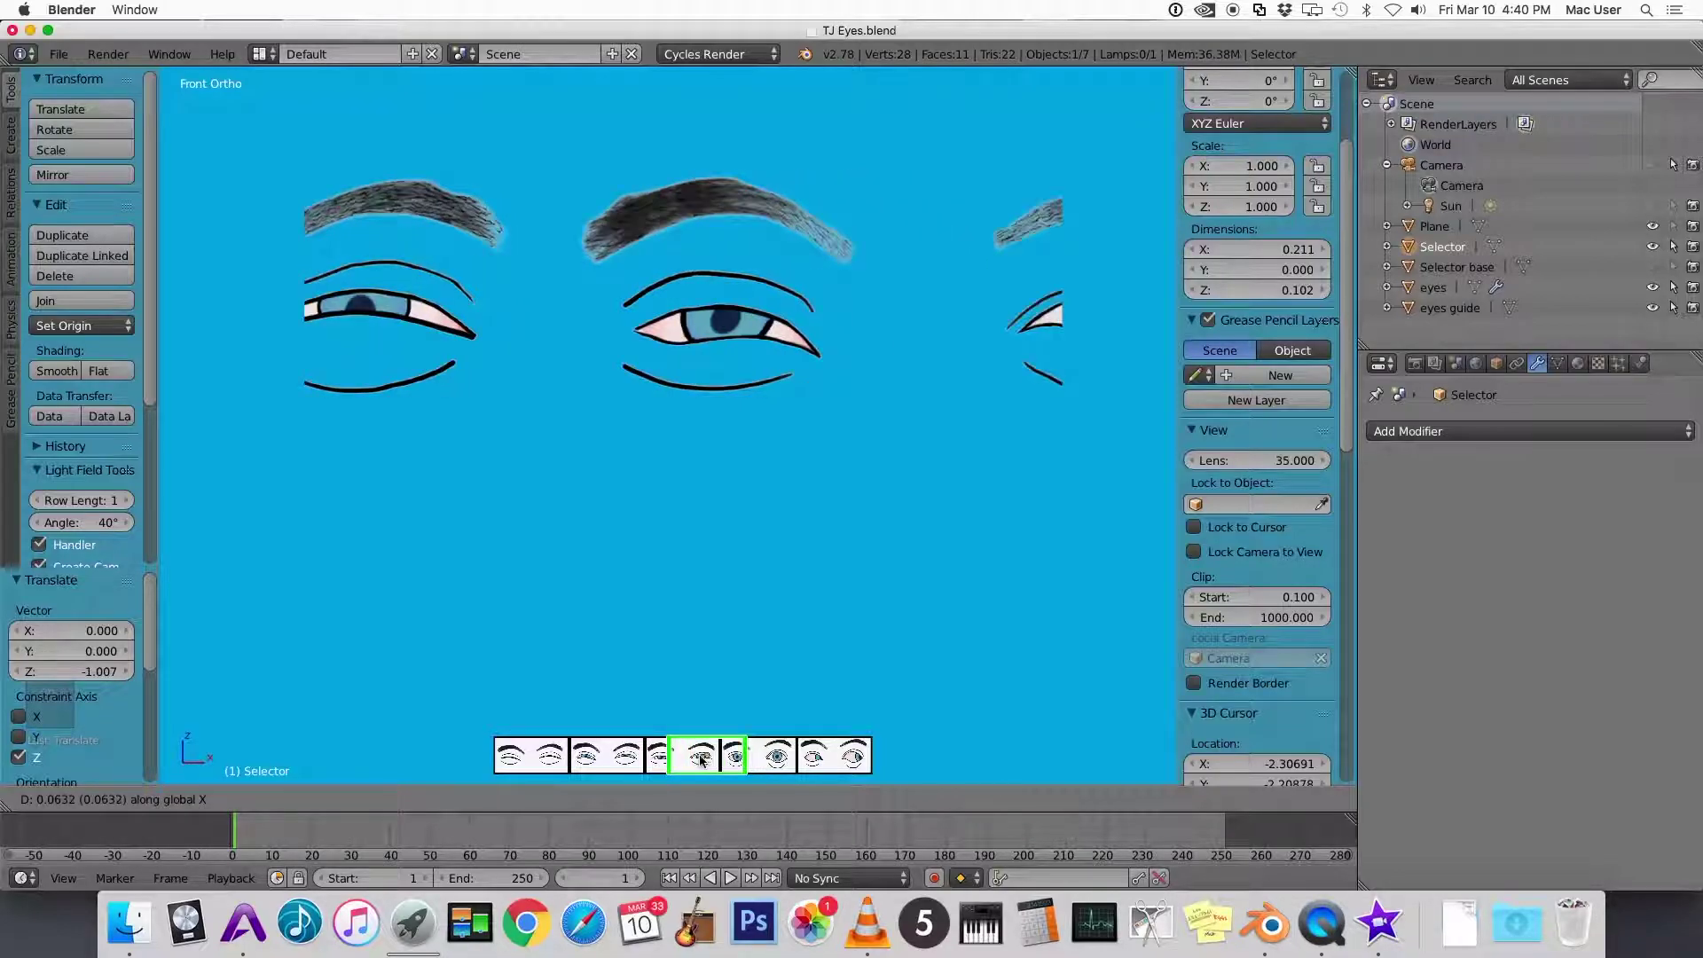
{"action": "right_click", "coordinate": [728, 756]}
{"action": "key", "text": "alt+g"}
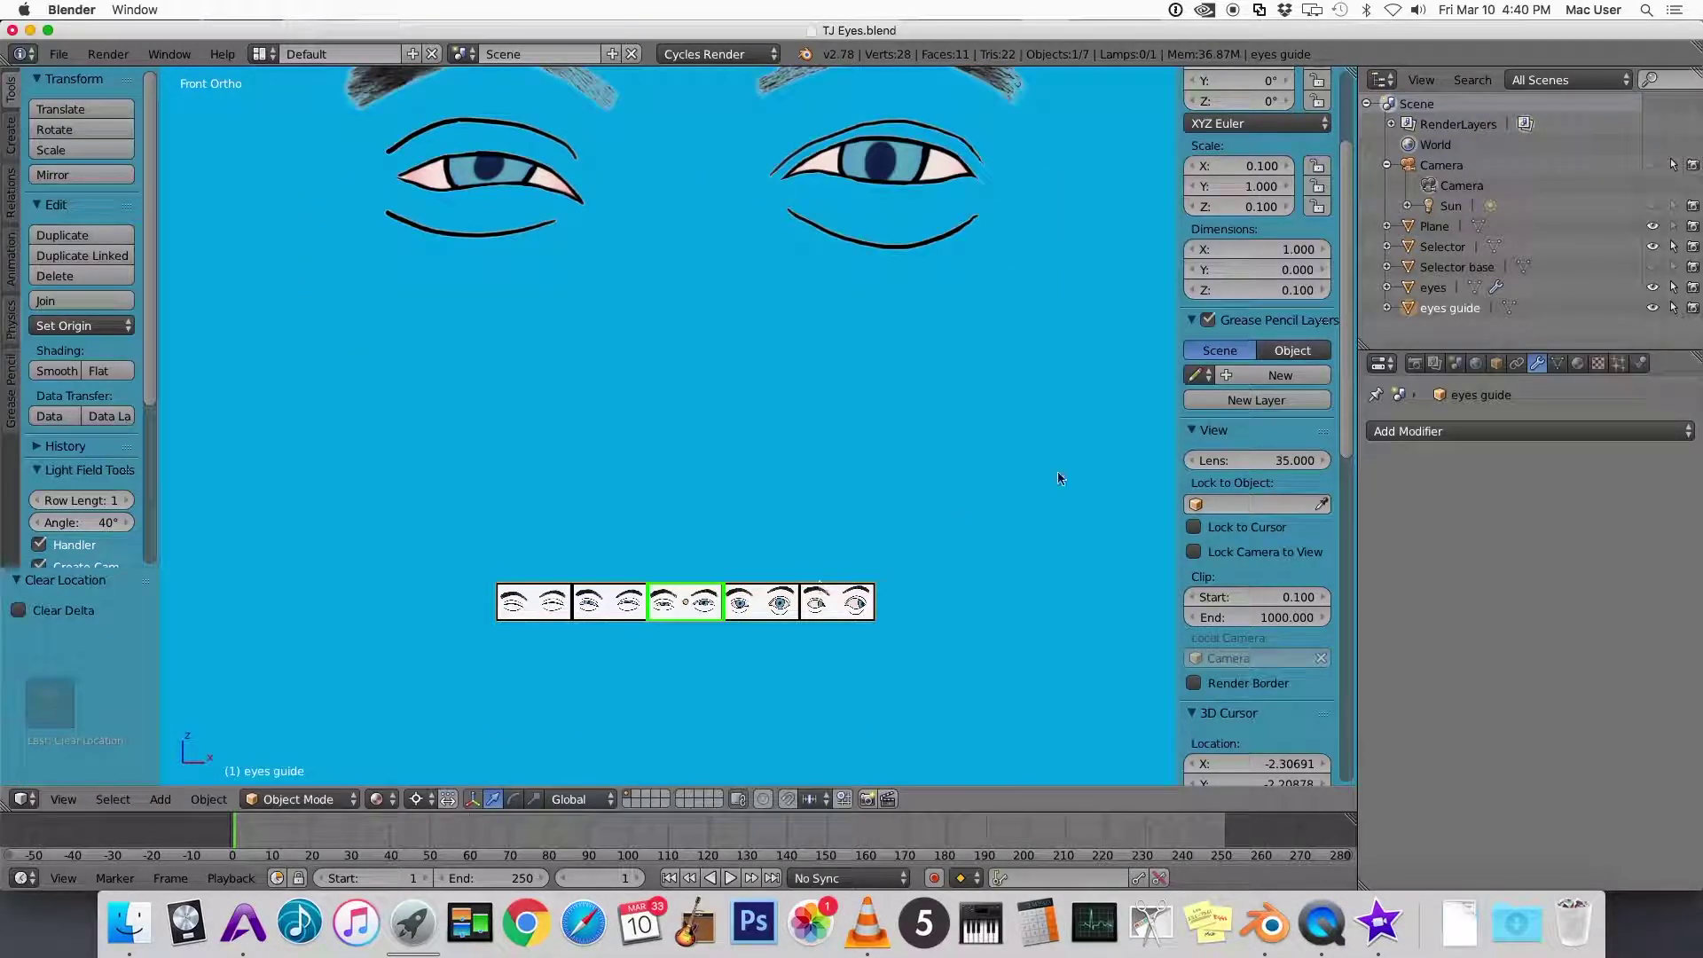
Make Selector base unselectable in the Outliner
{"action": "left_click", "coordinate": [1455, 269]}
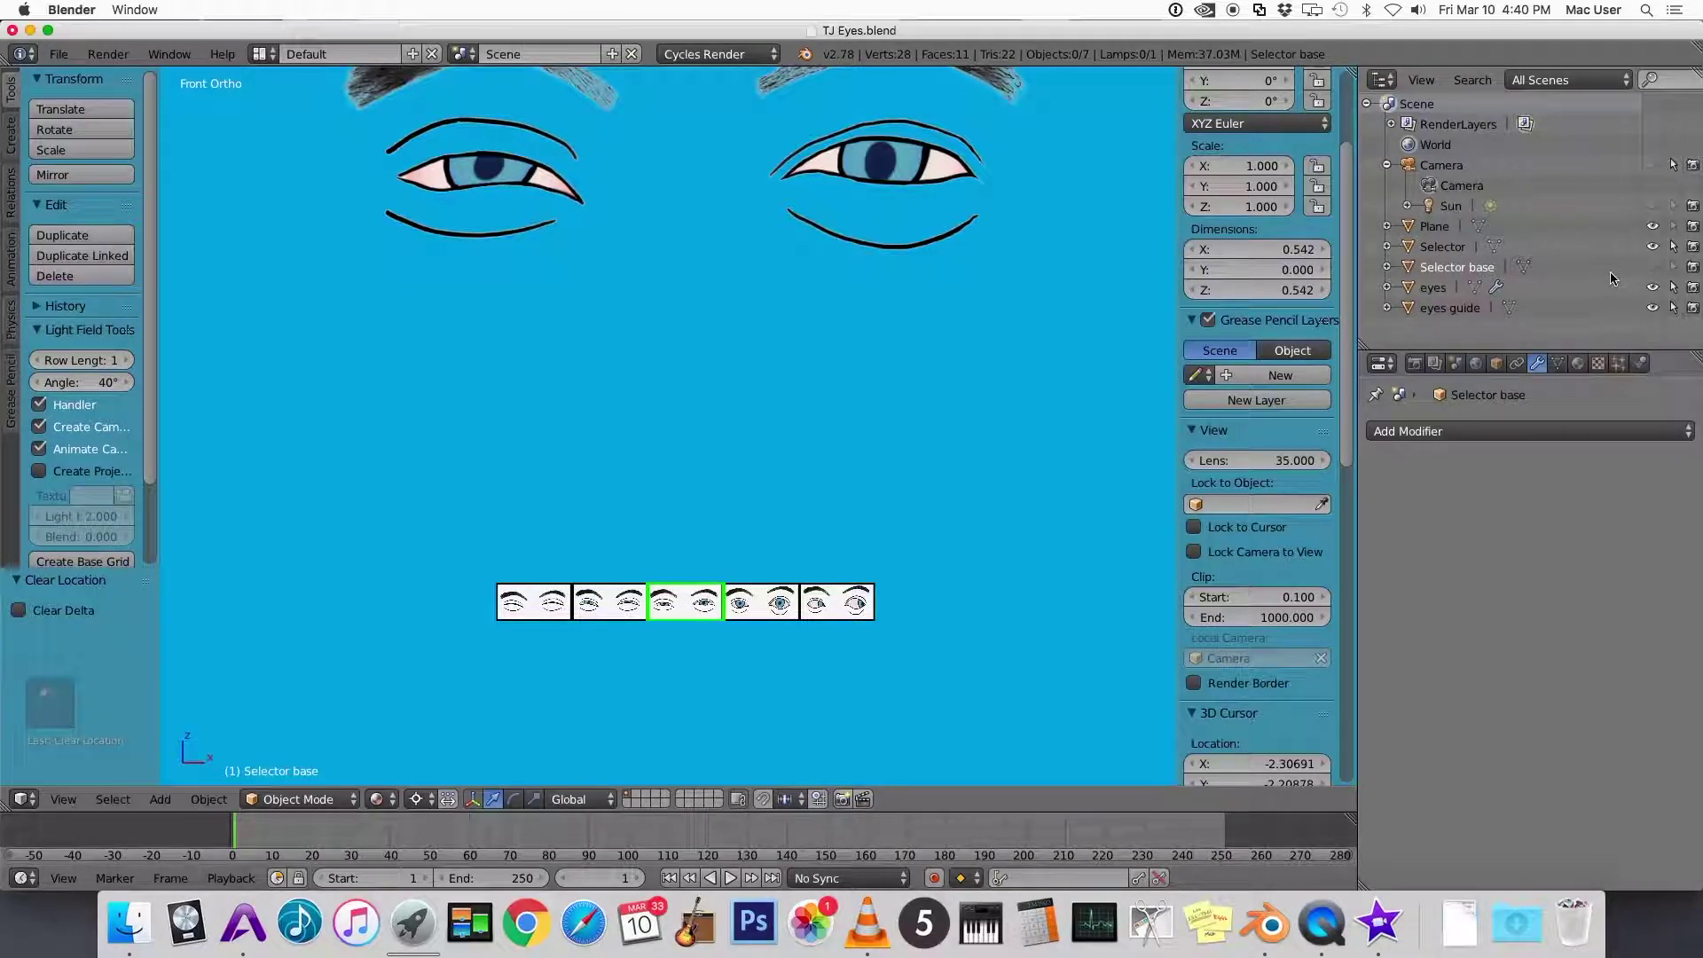
{"action": "left_click", "coordinate": [1653, 267]}
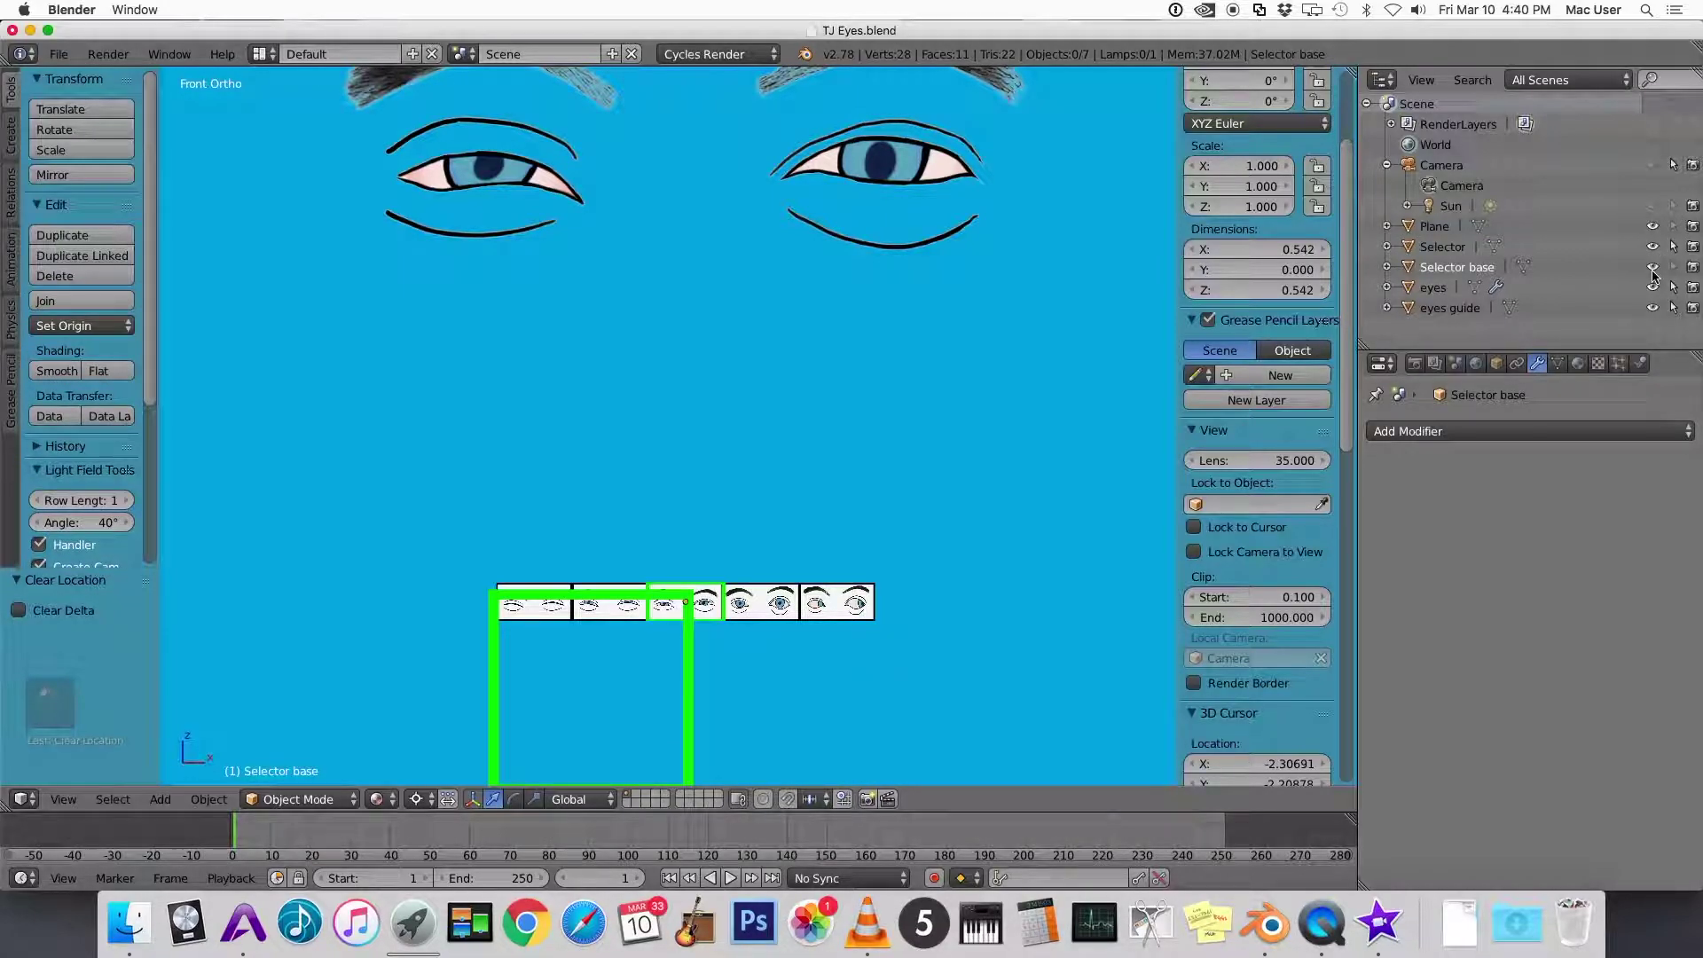
{"action": "left_click", "coordinate": [1653, 268]}
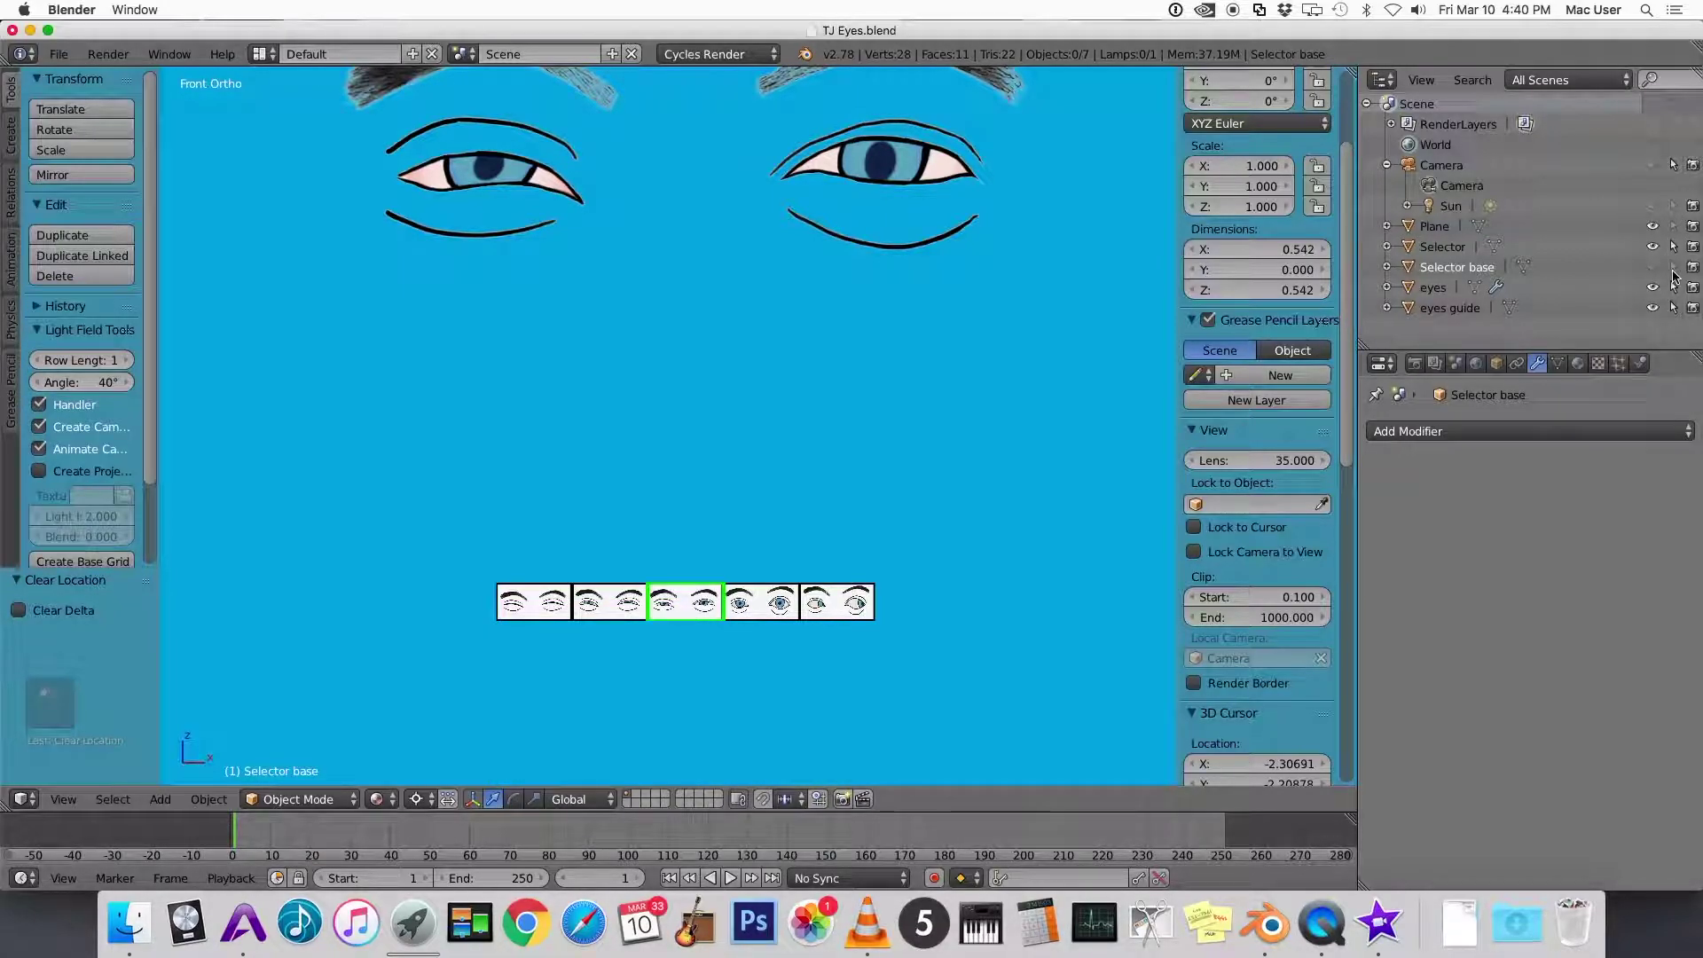
{"action": "left_click", "coordinate": [1673, 270]}
Make eyes guide unselectable, then select the Selector frame in the viewport
{"action": "left_click", "coordinate": [1452, 310]}
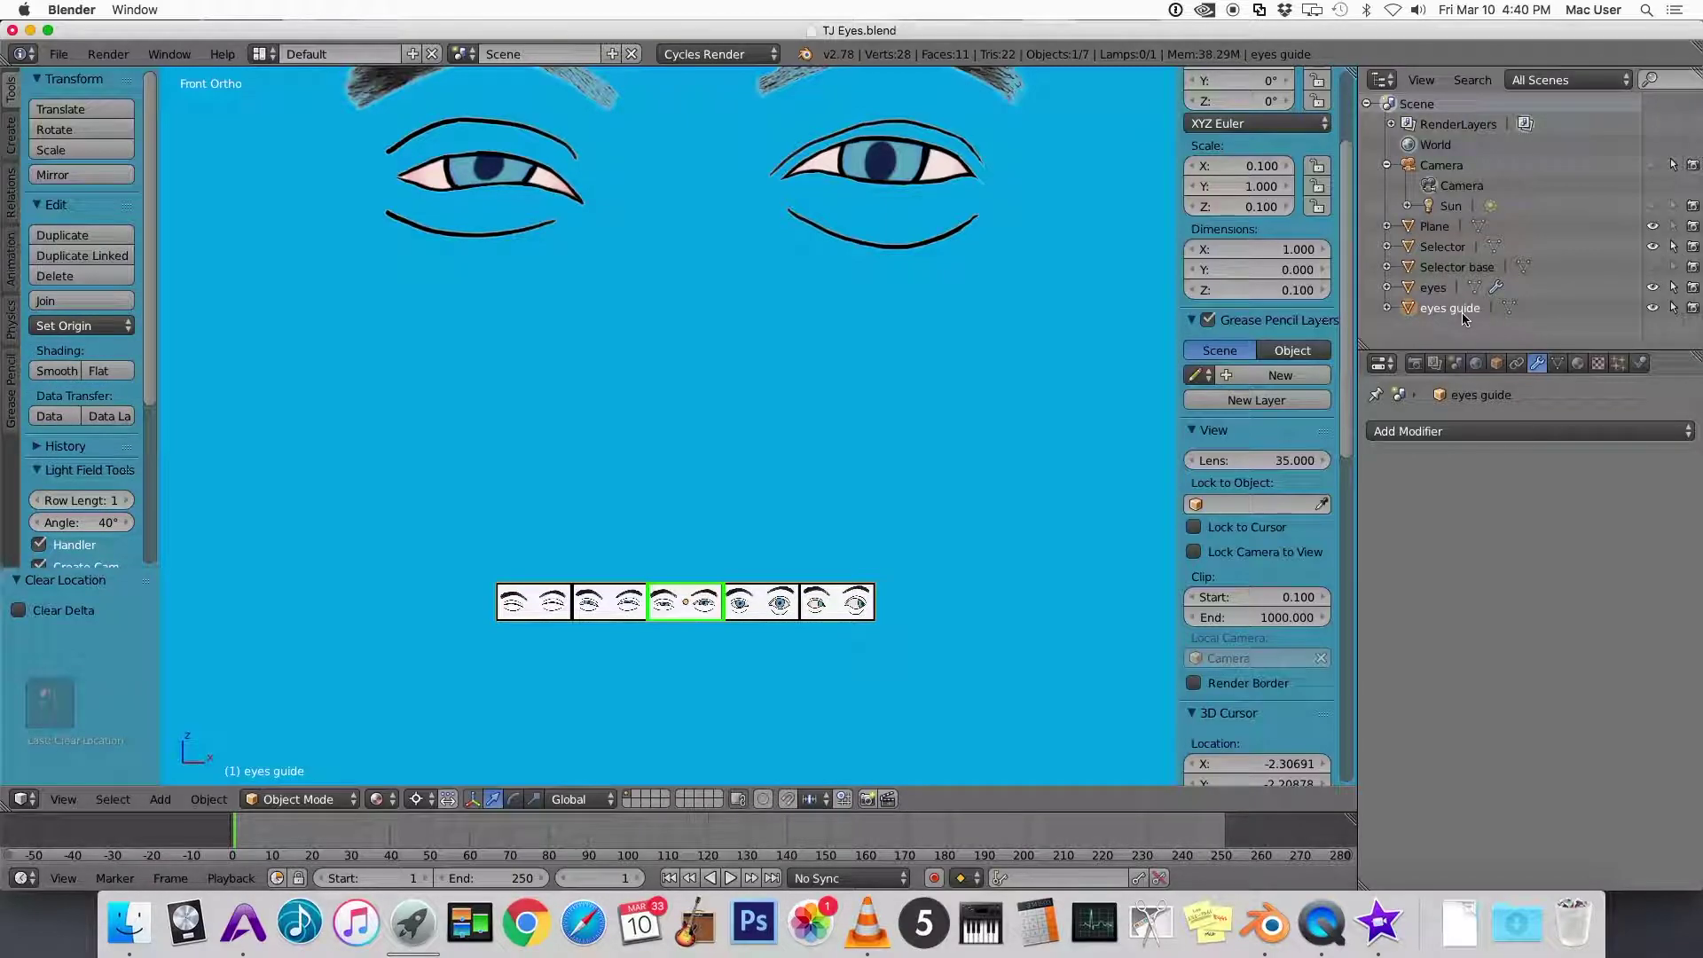
{"action": "left_click", "coordinate": [1674, 308]}
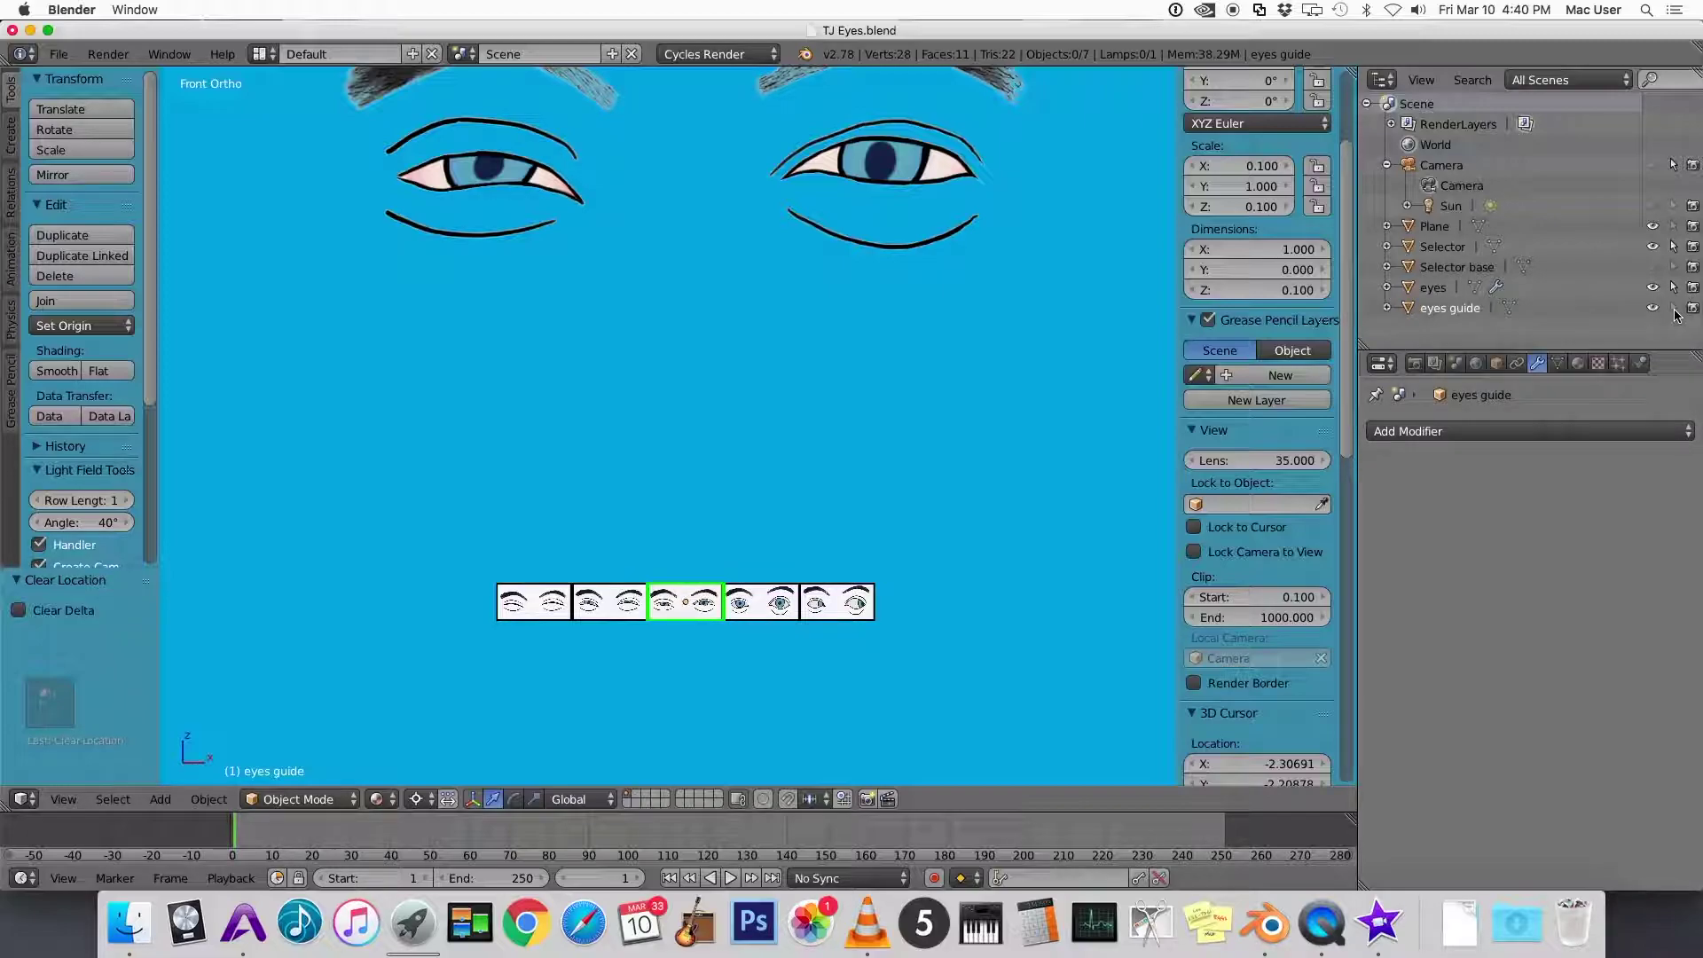
{"action": "mouse_move", "coordinate": [834, 596]}
{"action": "left_mouse_down"}
{"action": "mouse_move", "coordinate": [829, 555]}
{"action": "mouse_move", "coordinate": [810, 597]}
{"action": "left_mouse_up"}
{"action": "left_click", "coordinate": [808, 598]}
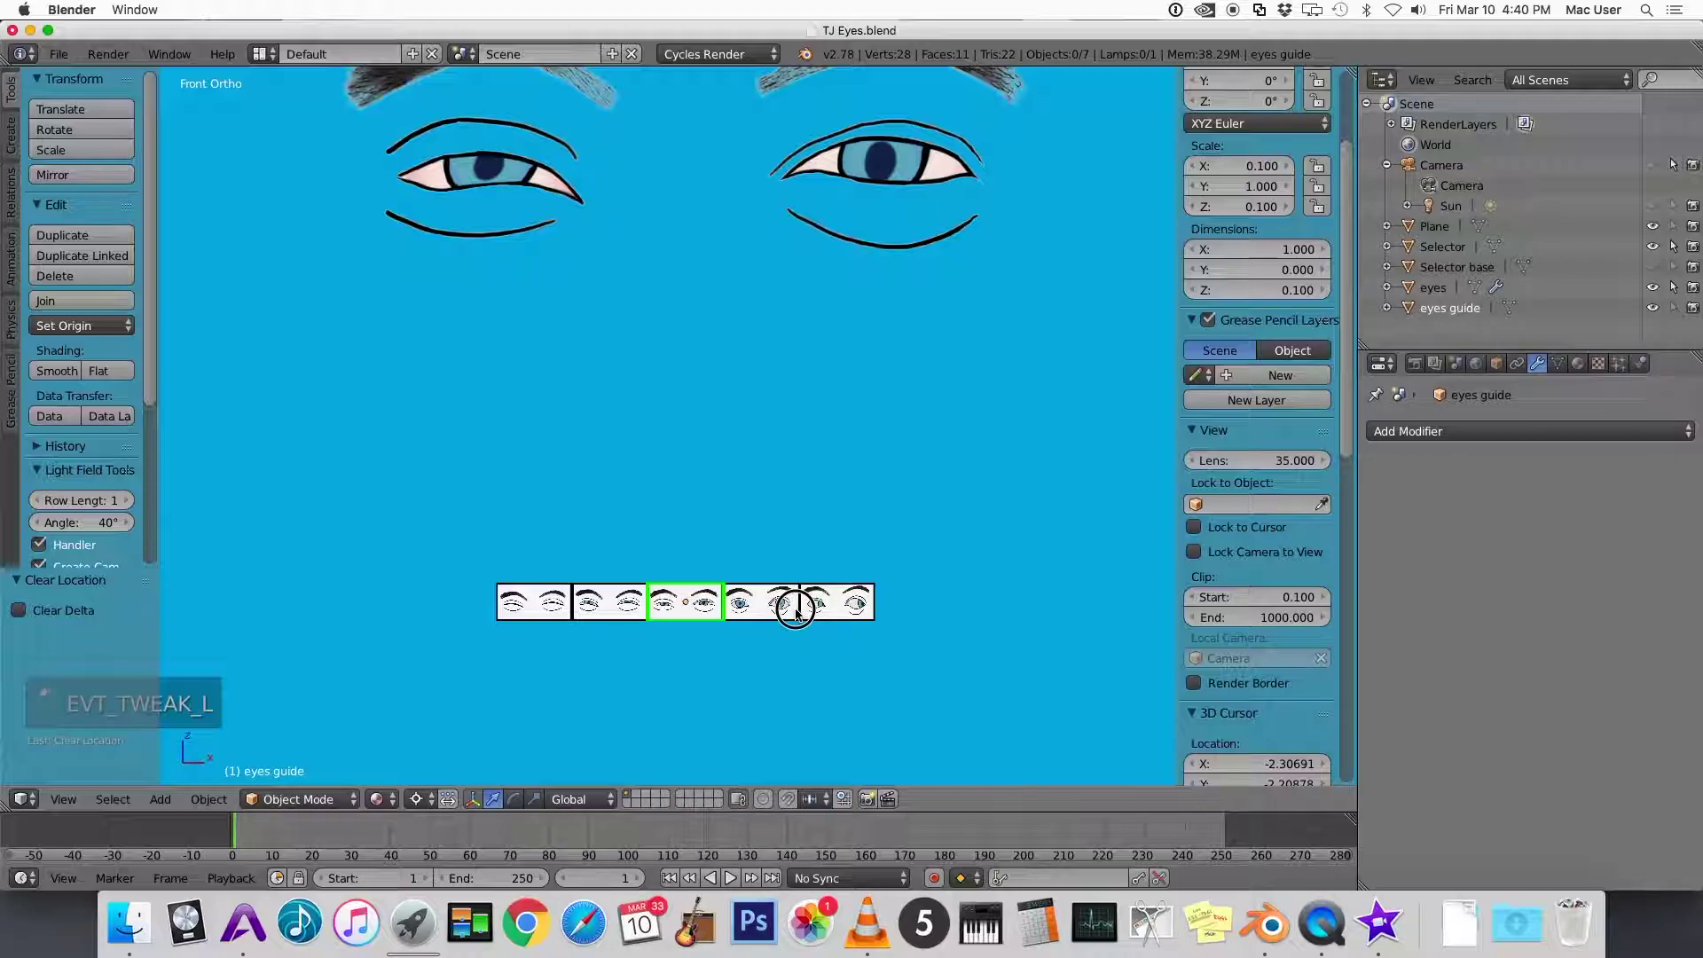
{"action": "left_click", "coordinate": [720, 615]}
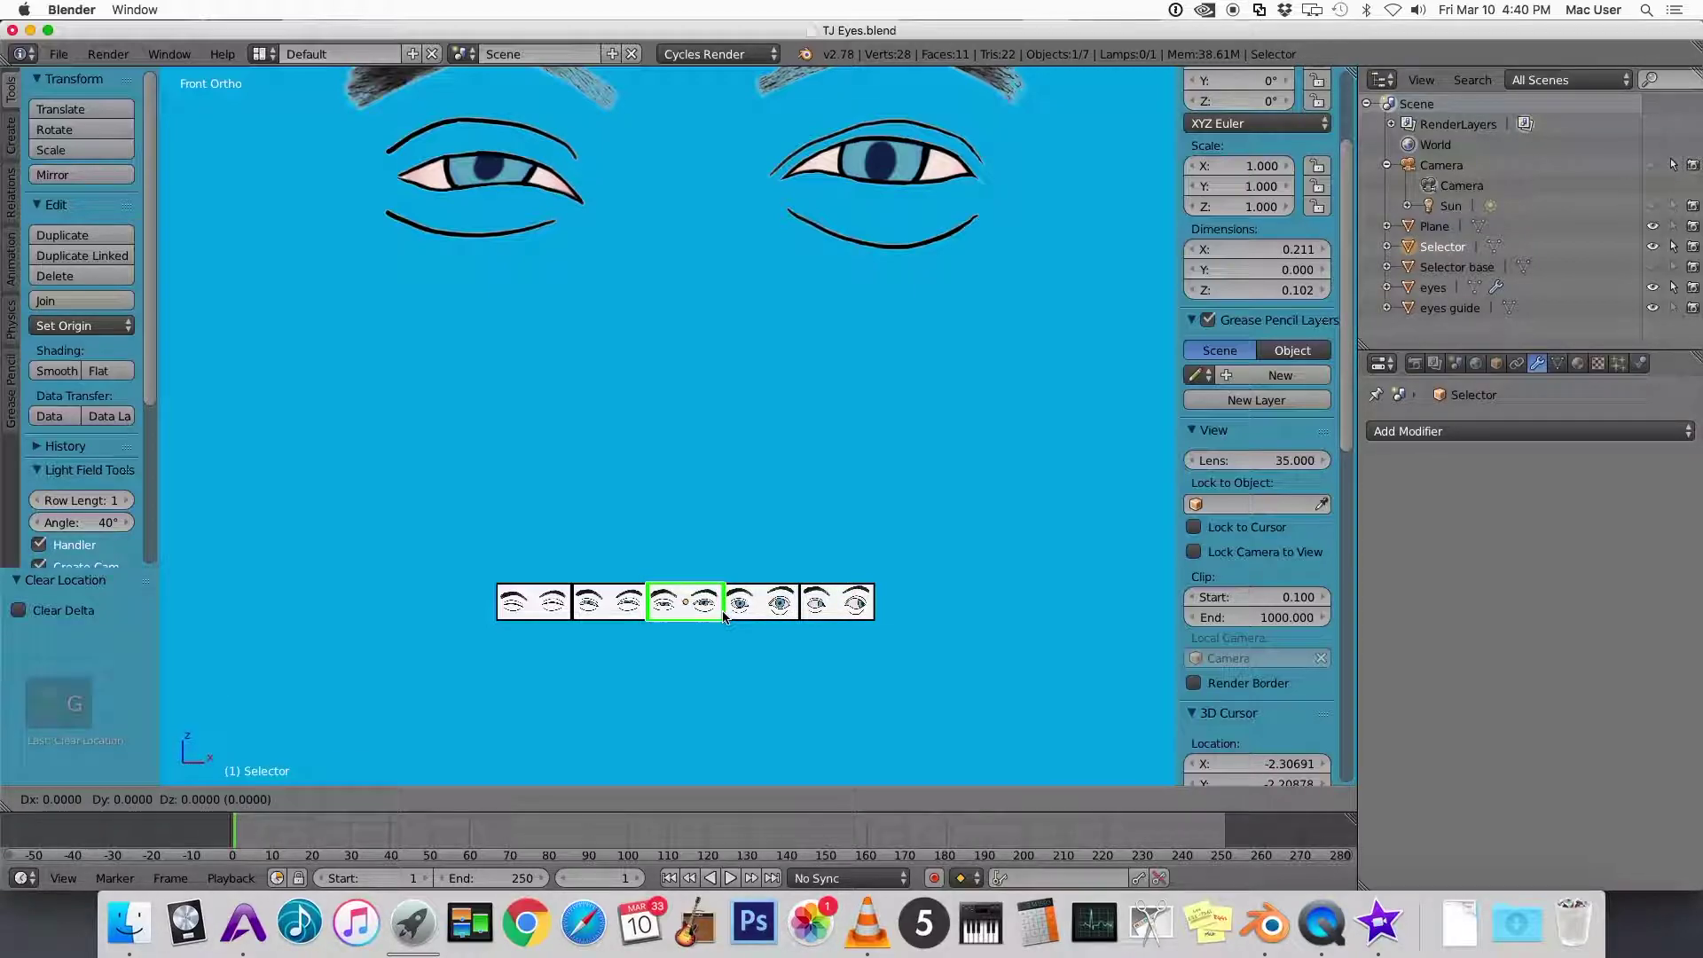
Test-move the Selector frame and clear its location back to the origin
{"action": "key", "text": "alt+g"}
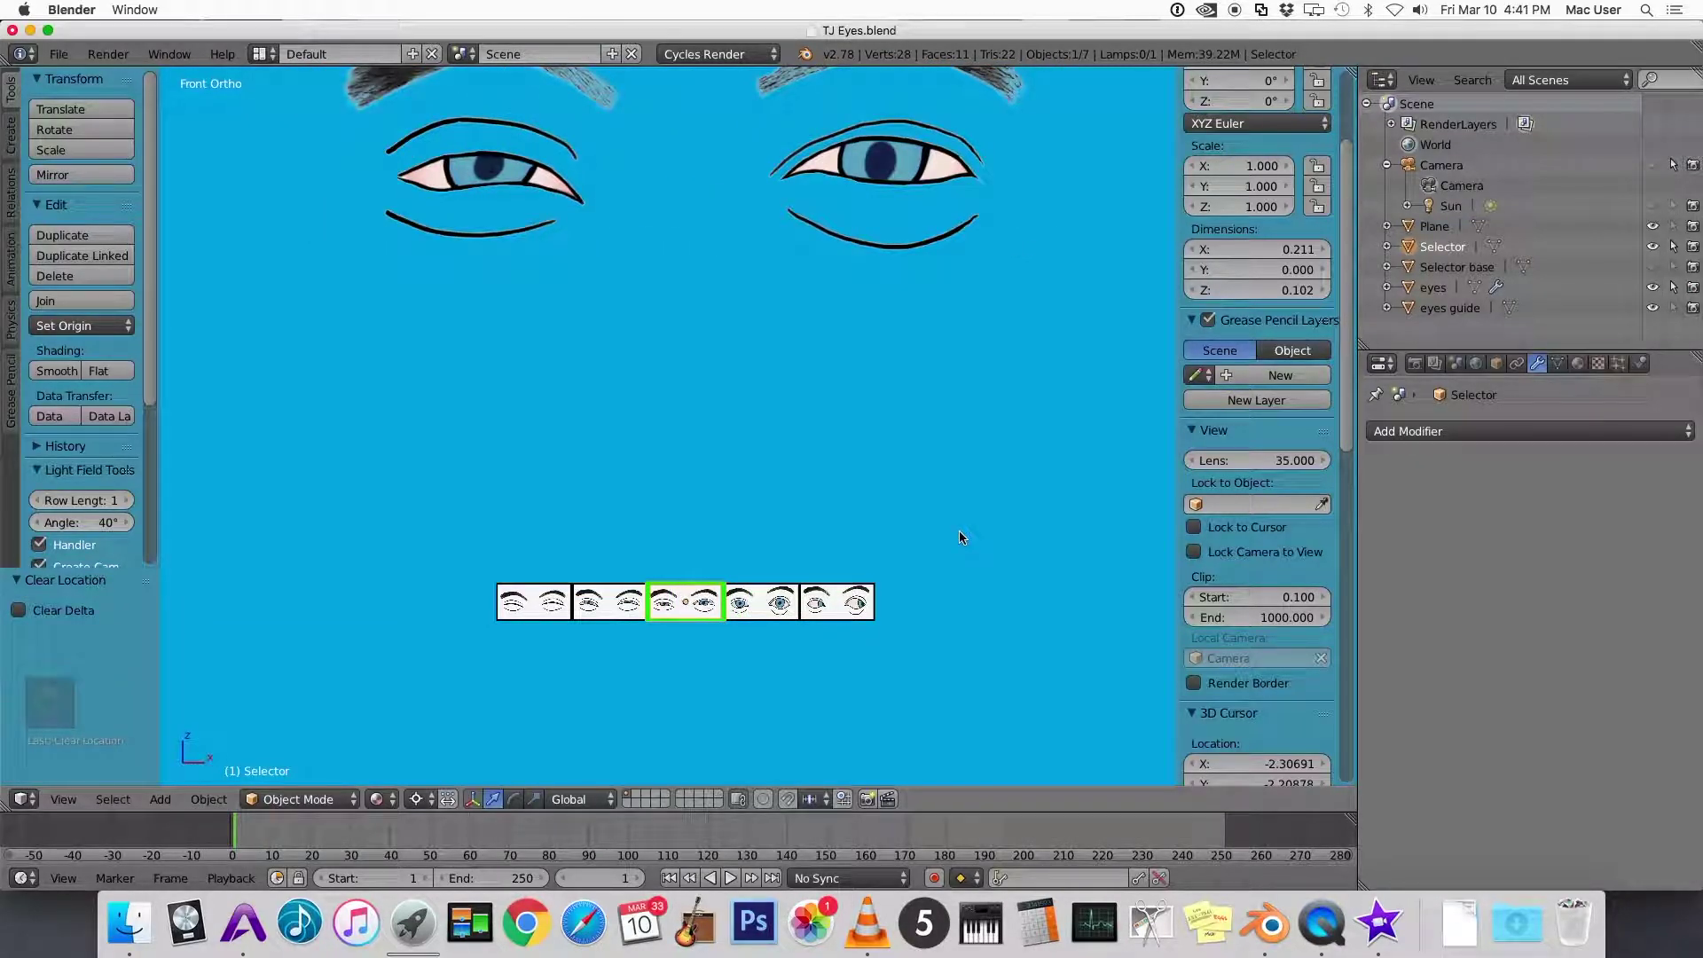
{"action": "key", "text": "g"}
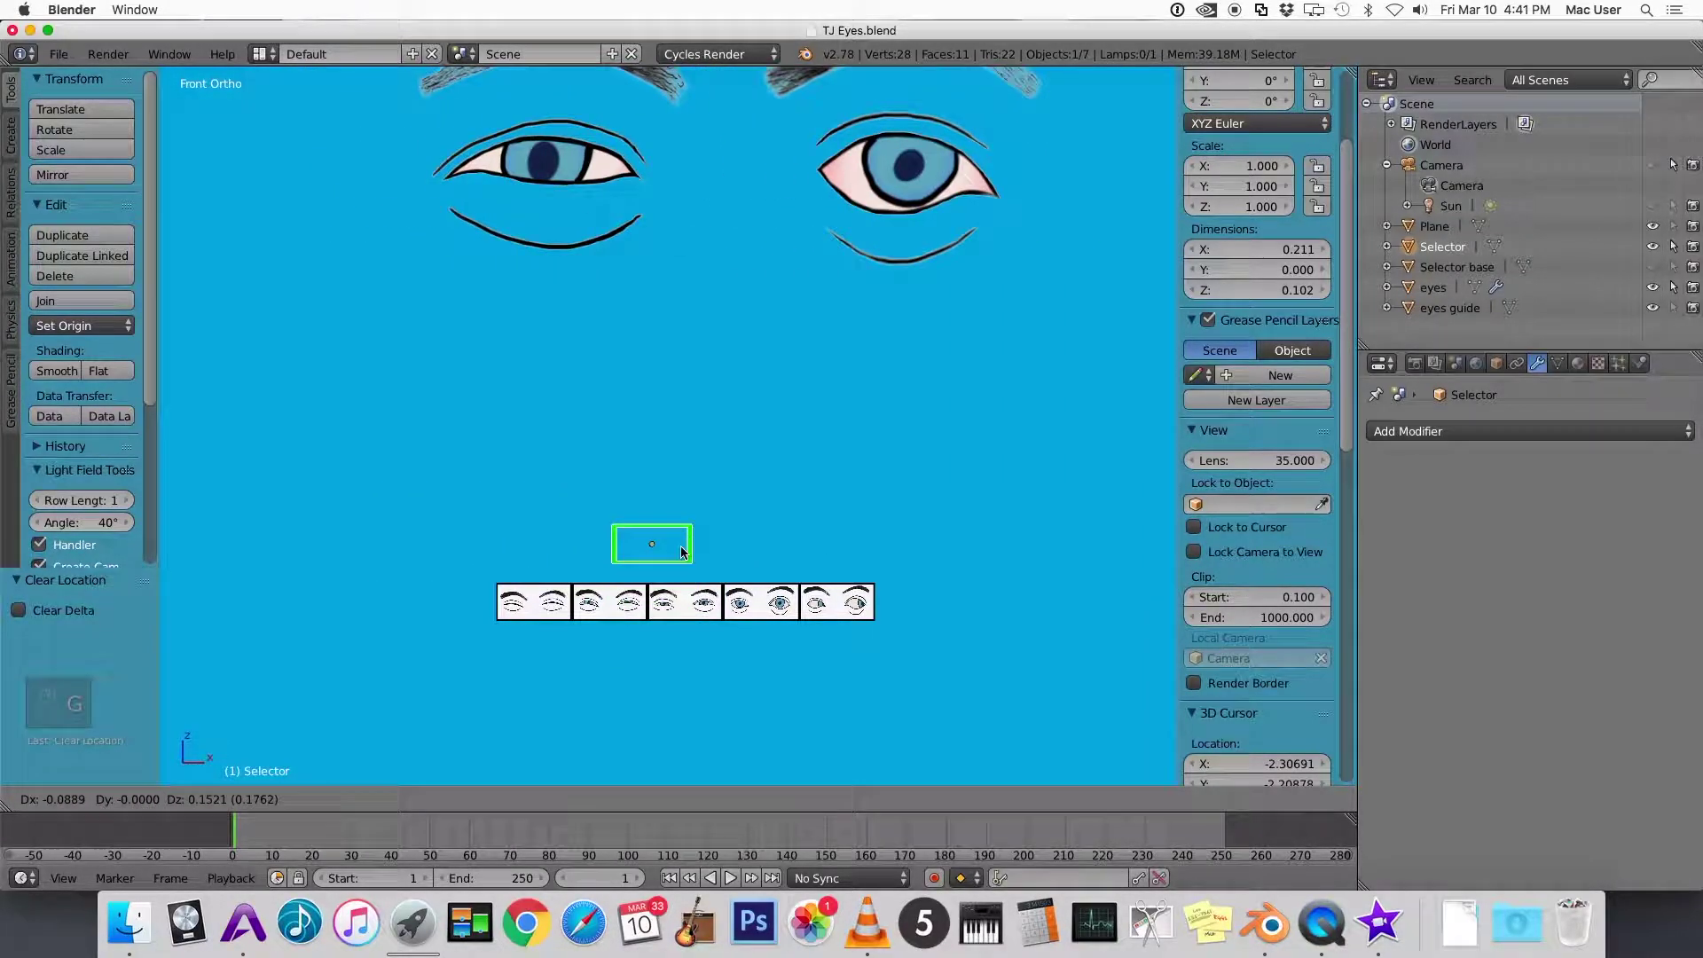
{"action": "left_click", "coordinate": [715, 663]}
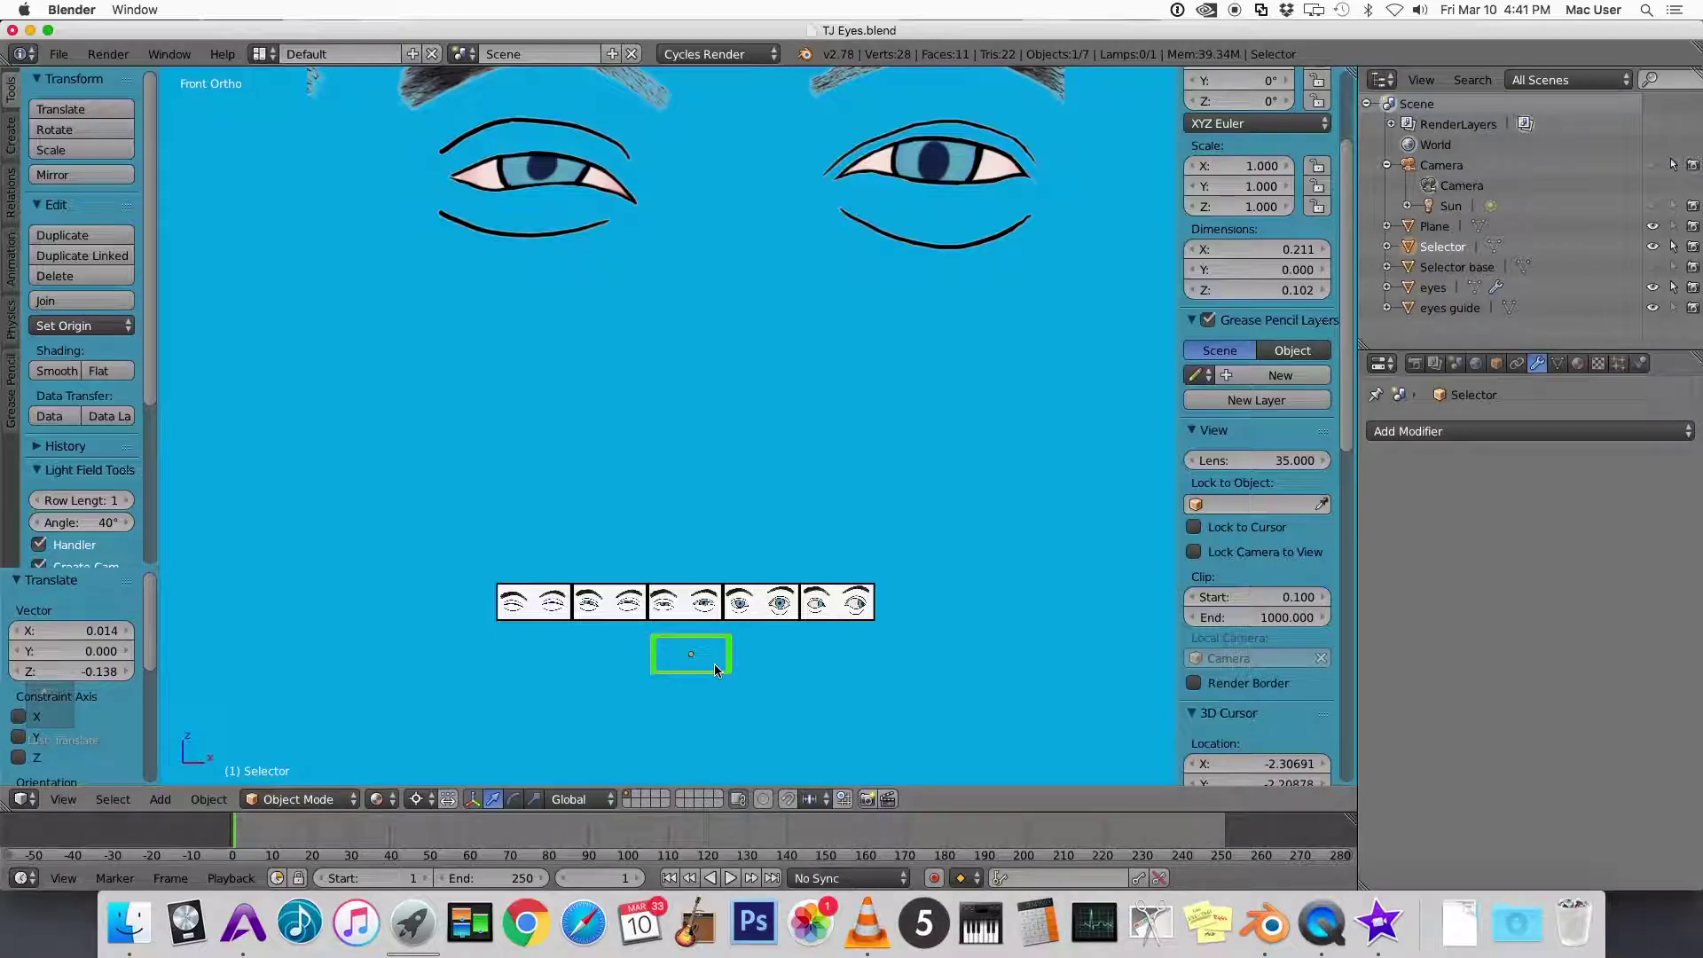
{"action": "key", "text": "alt+g"}
Add a Local Space Limit Location constraint to the Selector with Min/Max Y and Z at 0
{"action": "left_click", "coordinate": [1518, 364]}
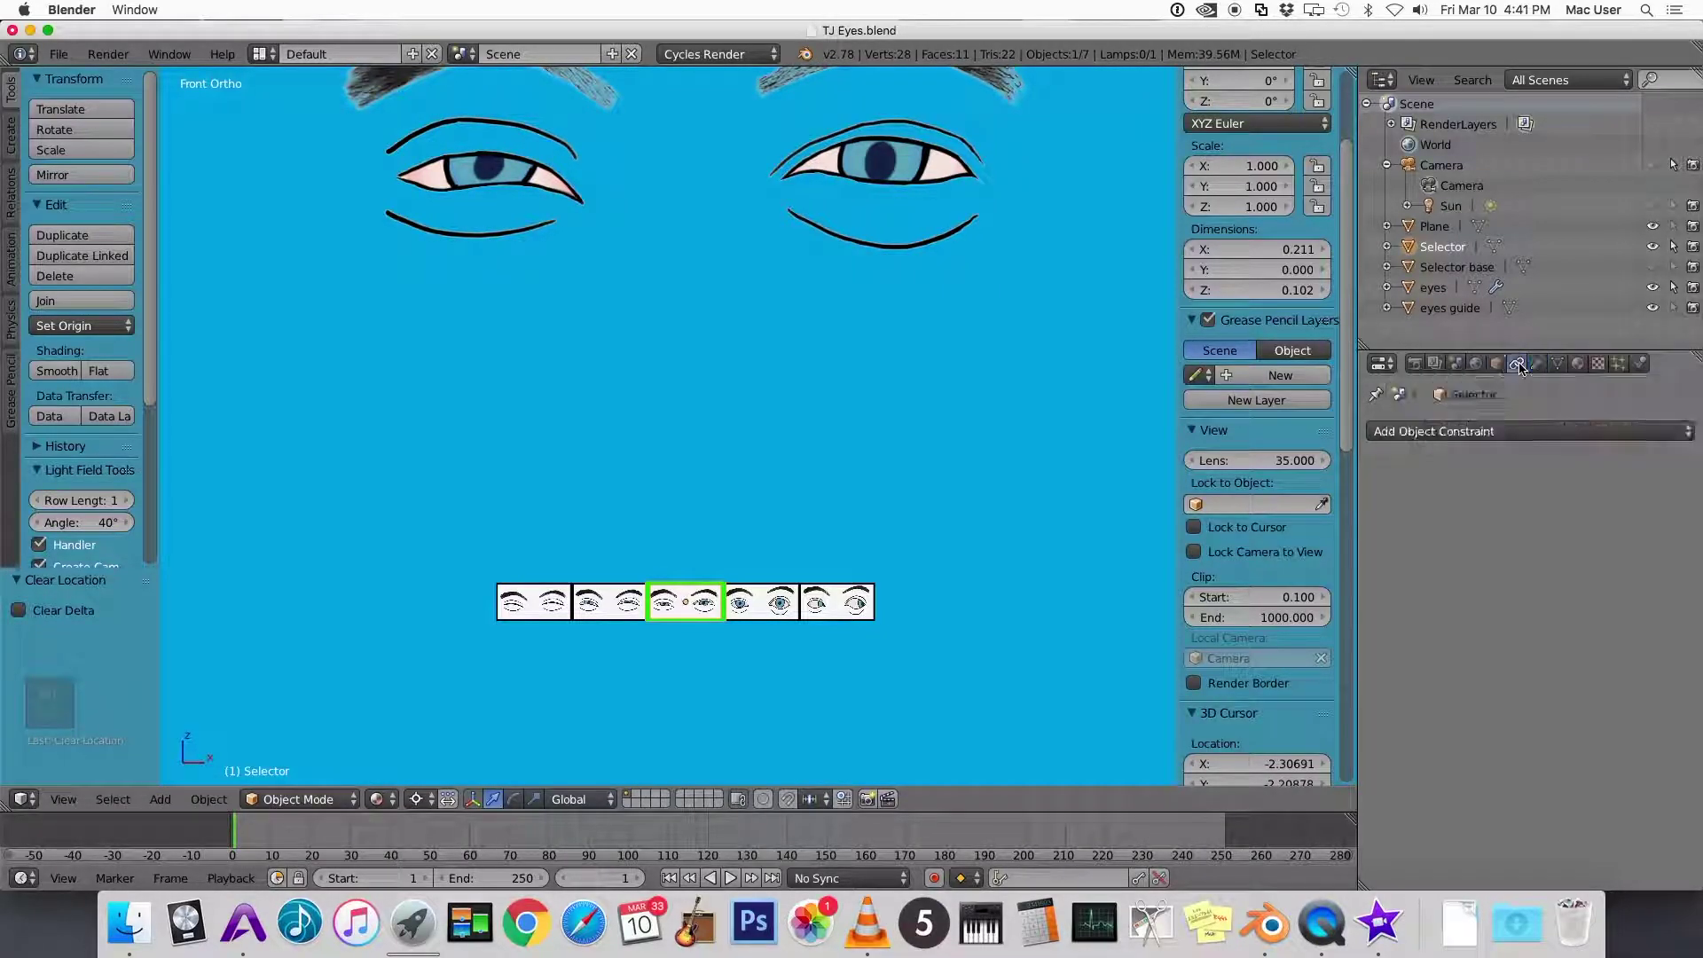
{"action": "left_click", "coordinate": [1480, 432]}
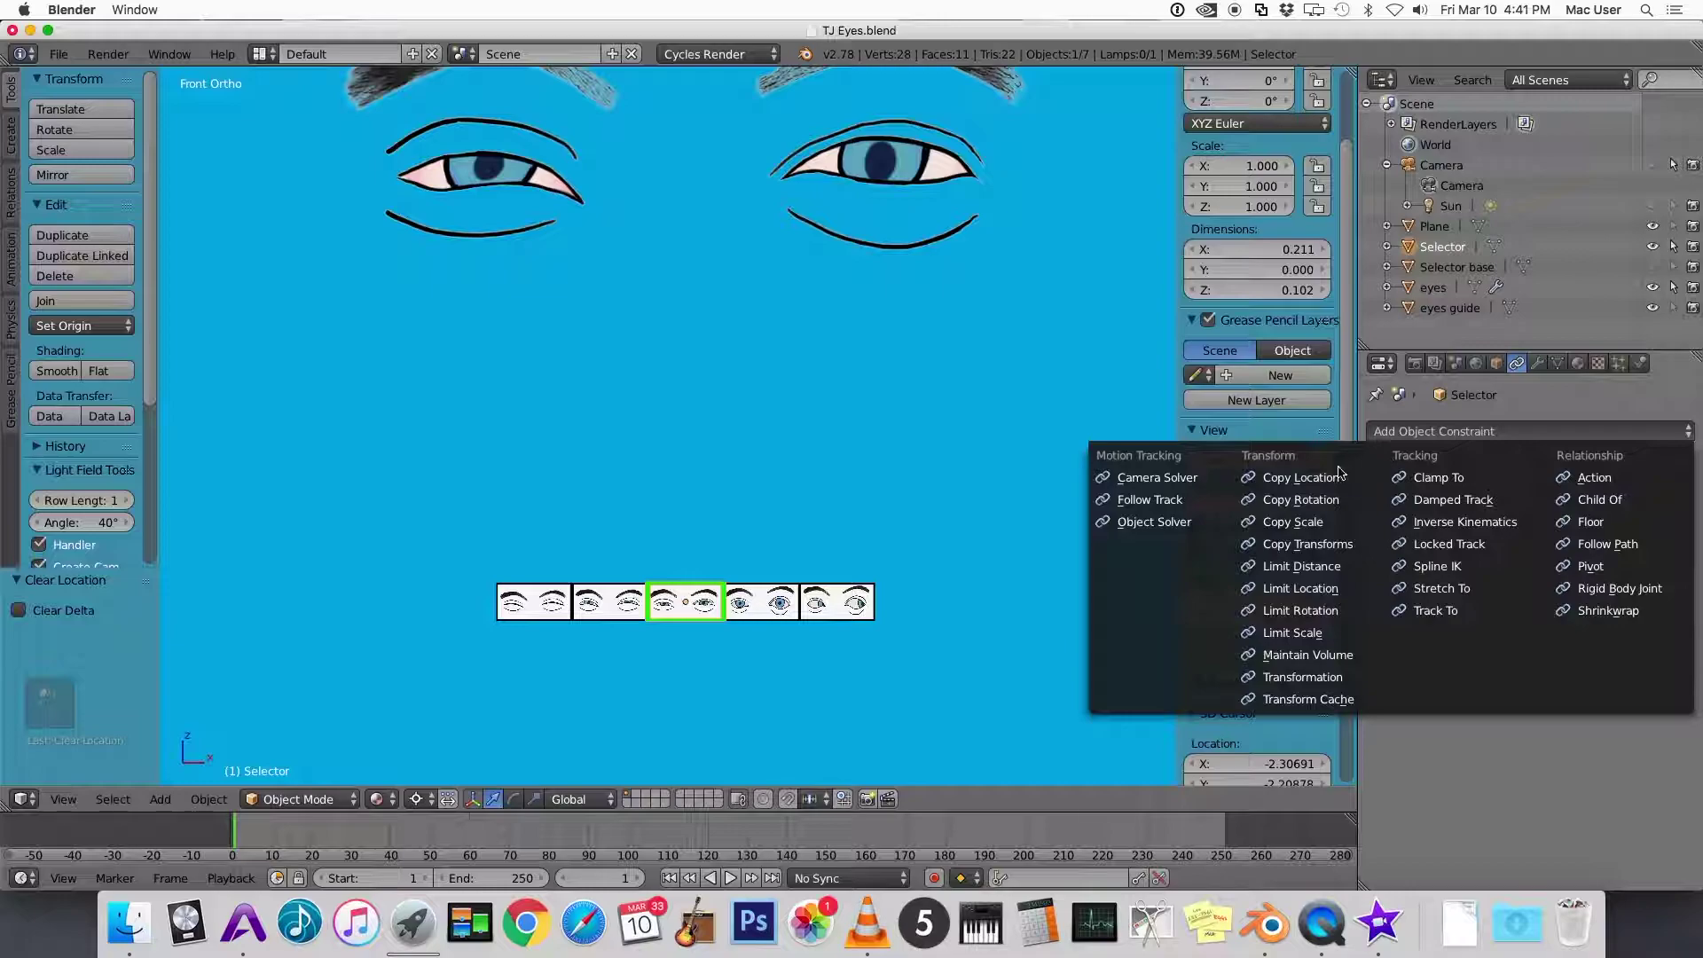
{"action": "left_click", "coordinate": [1329, 600]}
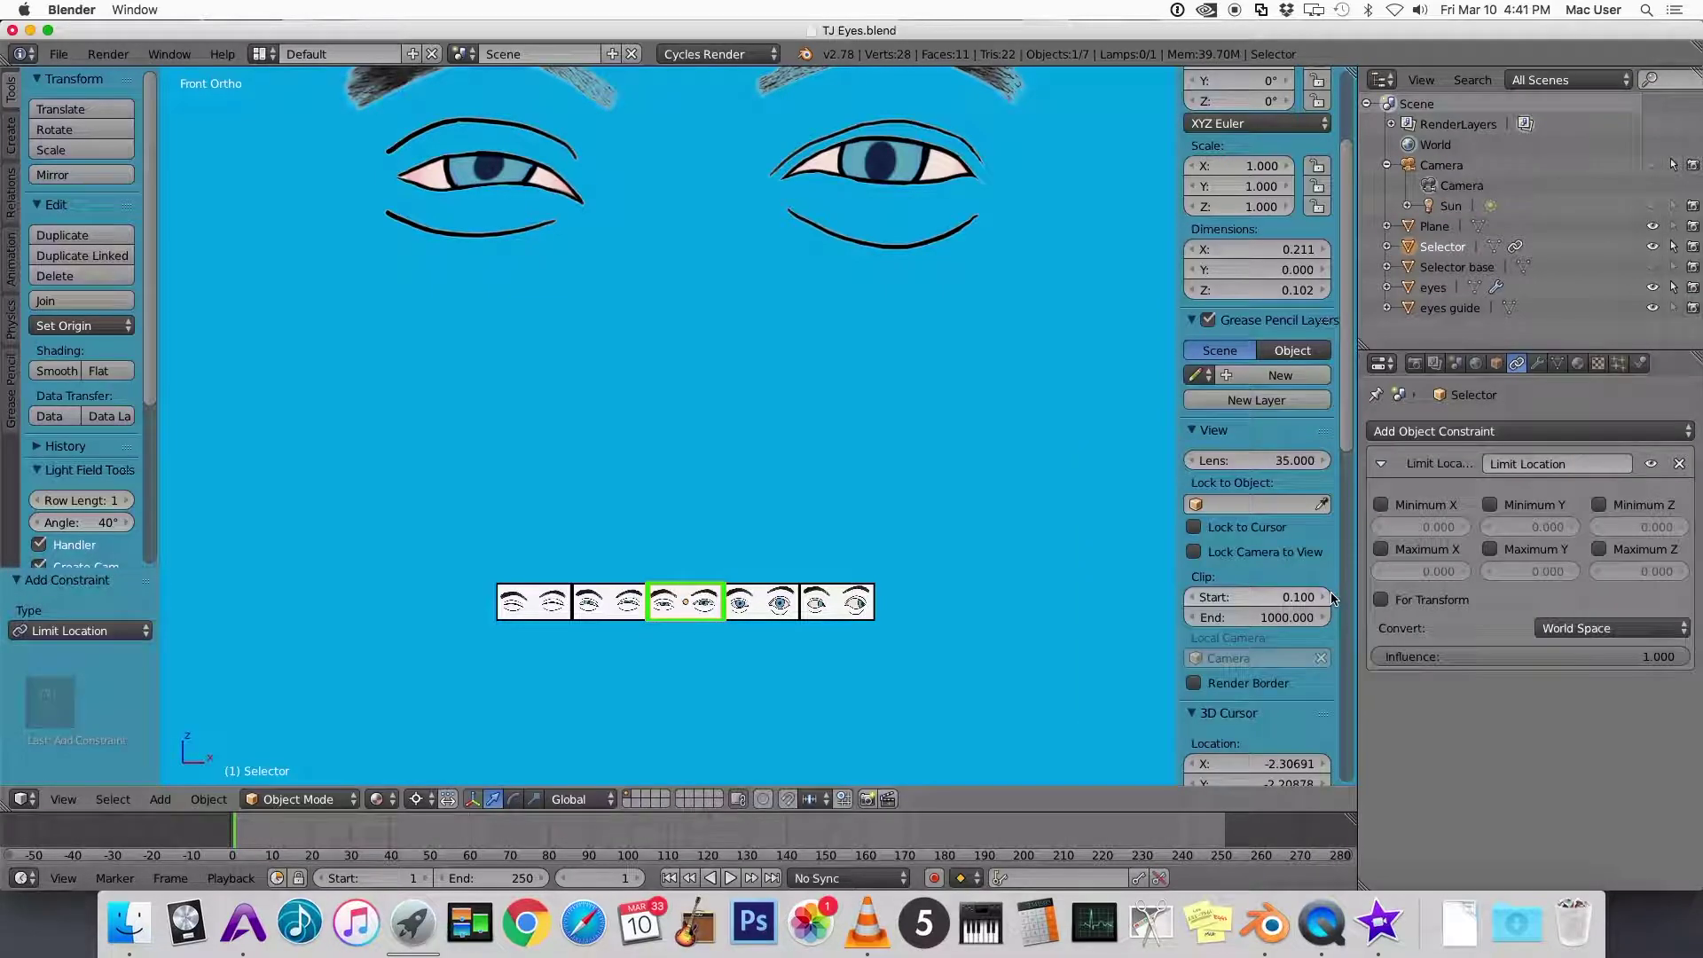
{"action": "left_click", "coordinate": [1557, 630]}
{"action": "left_click", "coordinate": [1611, 582]}
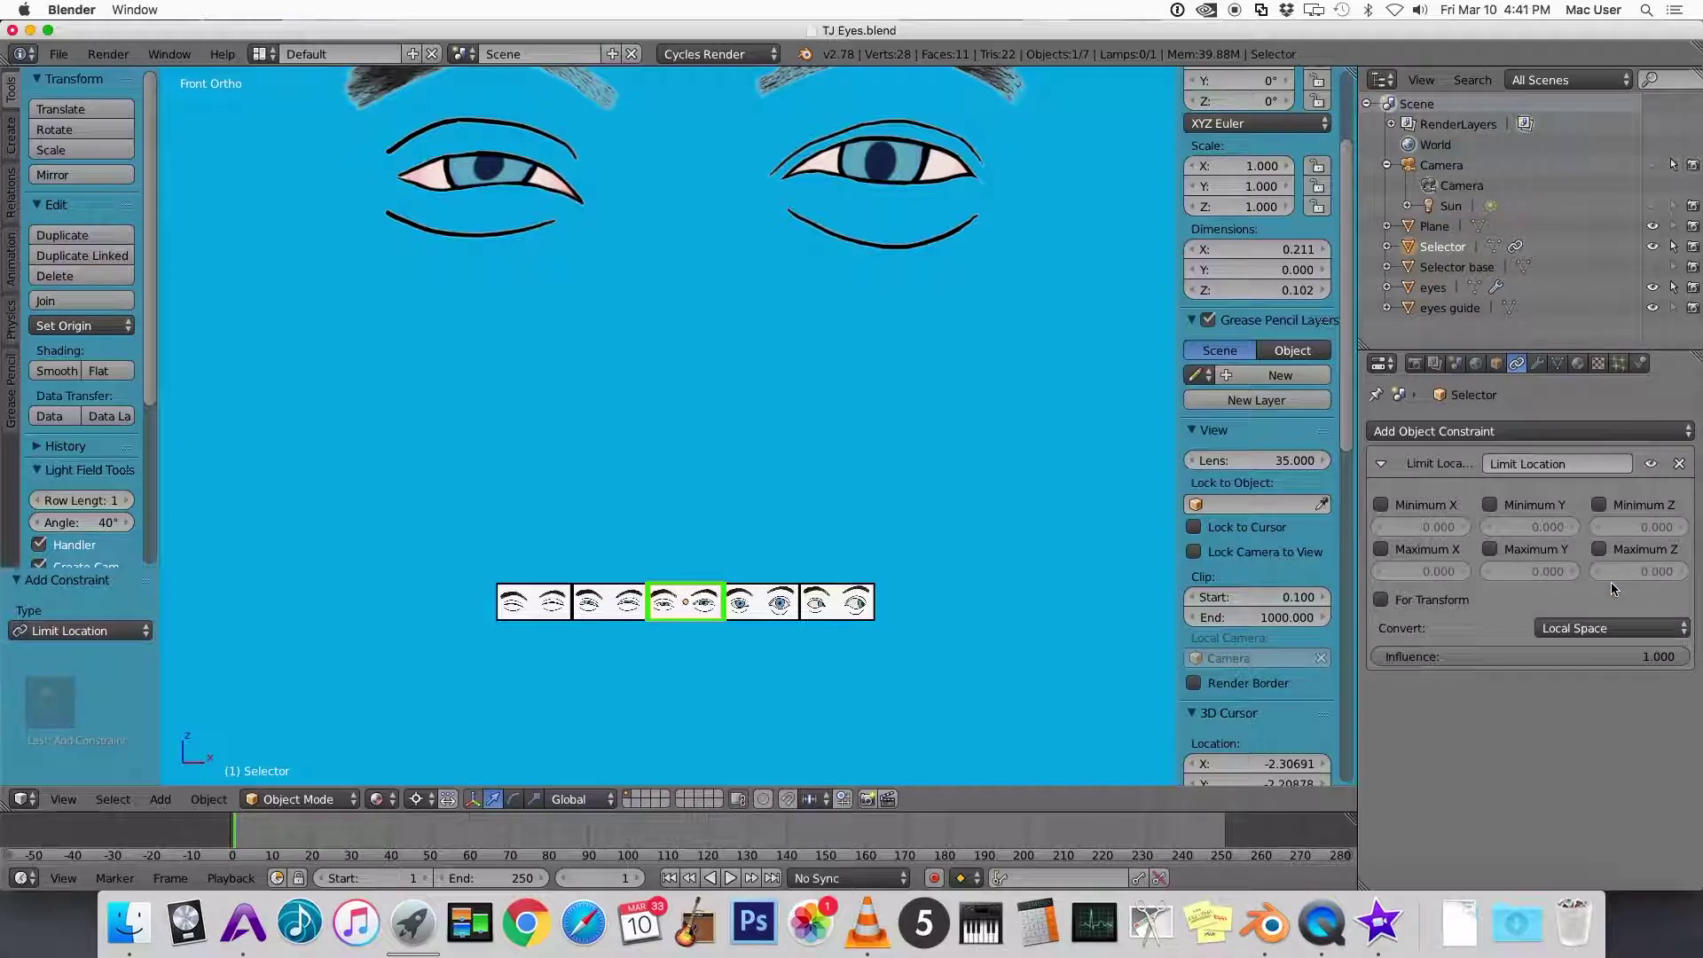
{"action": "left_click", "coordinate": [1599, 504]}
{"action": "left_click", "coordinate": [1600, 550]}
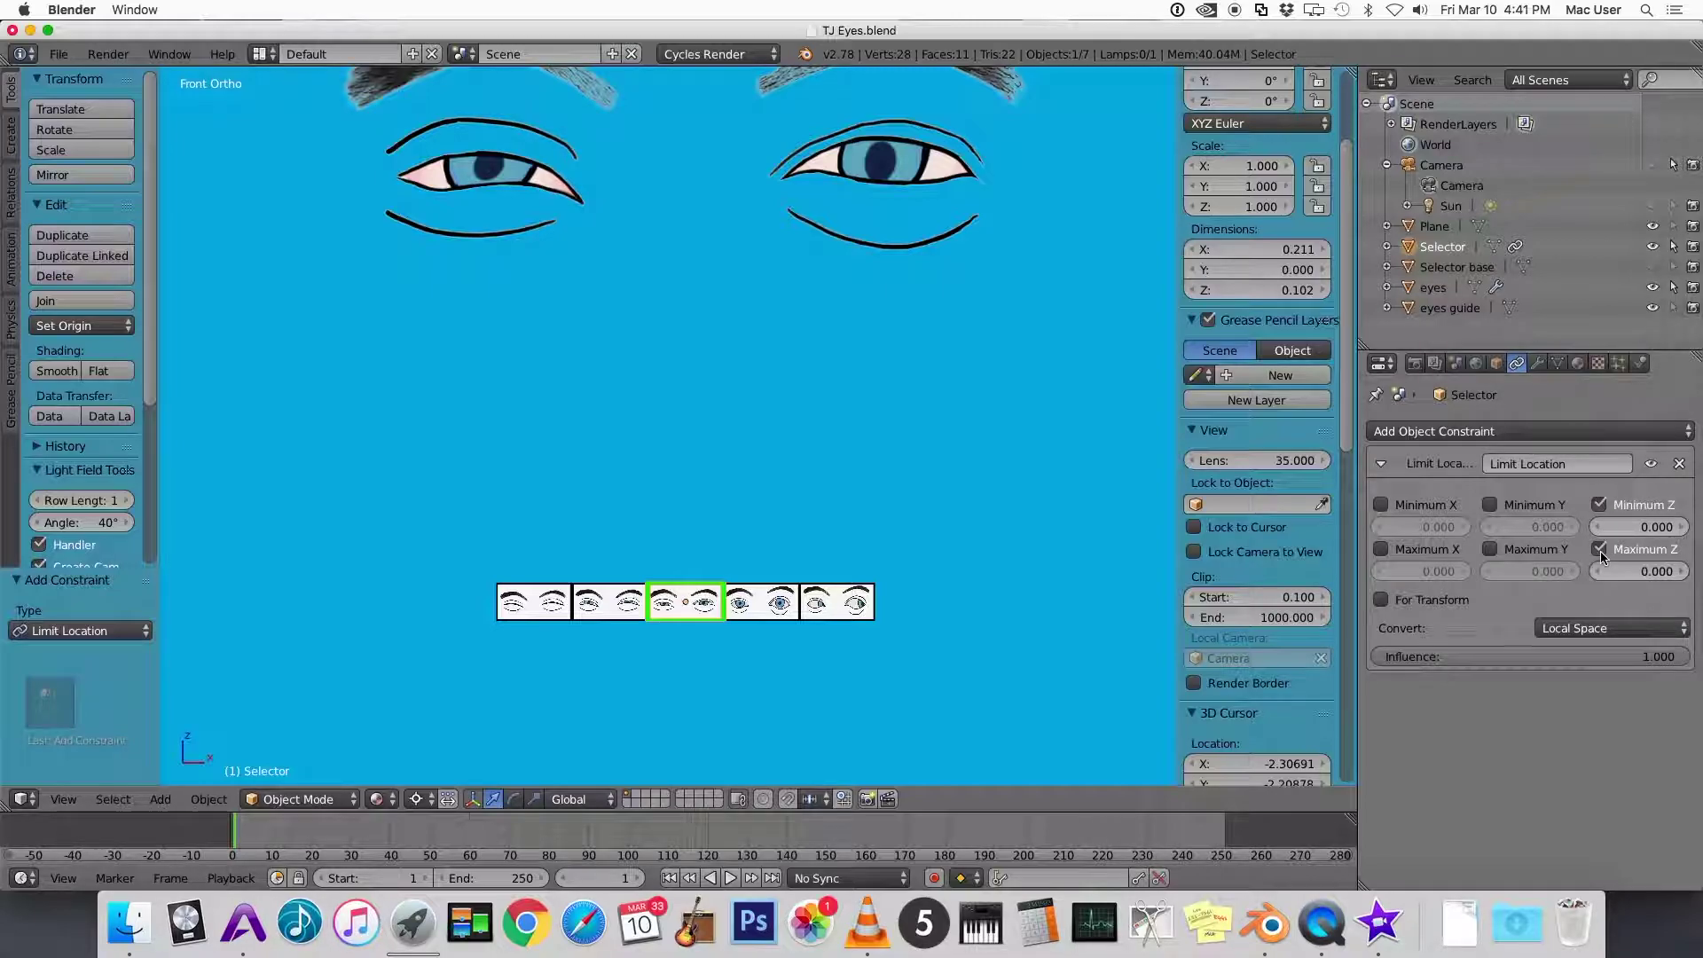
{"action": "left_click", "coordinate": [1491, 550]}
{"action": "left_click", "coordinate": [1492, 504]}
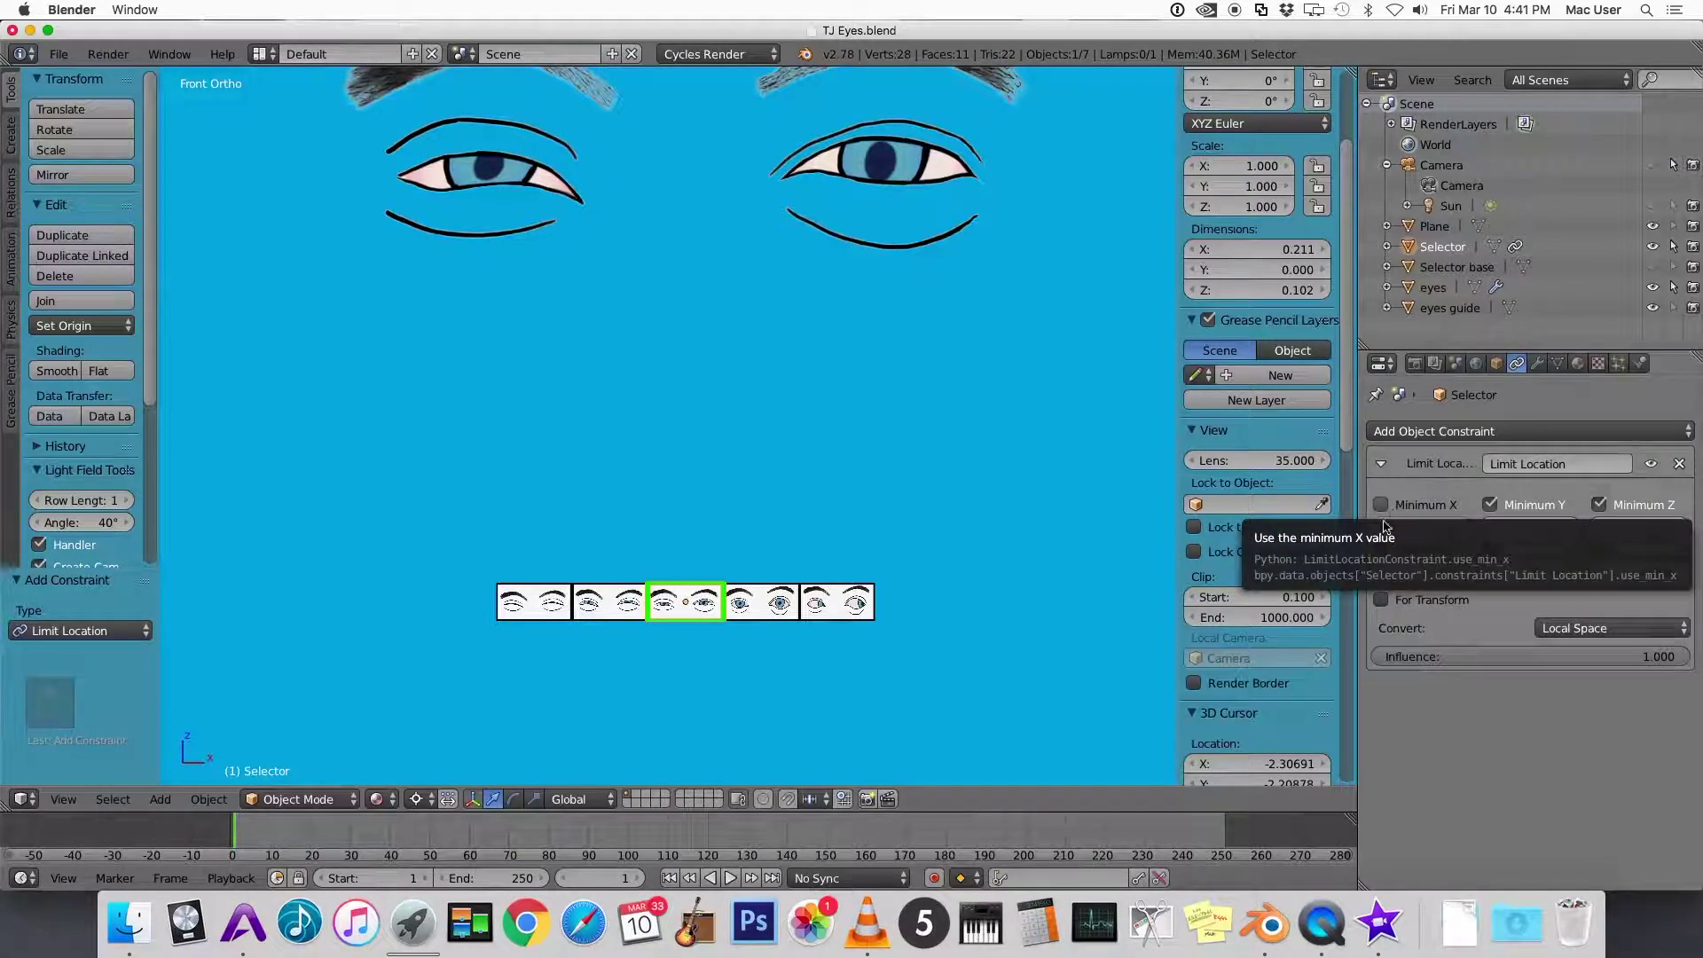
{"action": "scroll", "coordinate": [1259, 541], "scroll_direction": "up", "scroll_amount": 4}
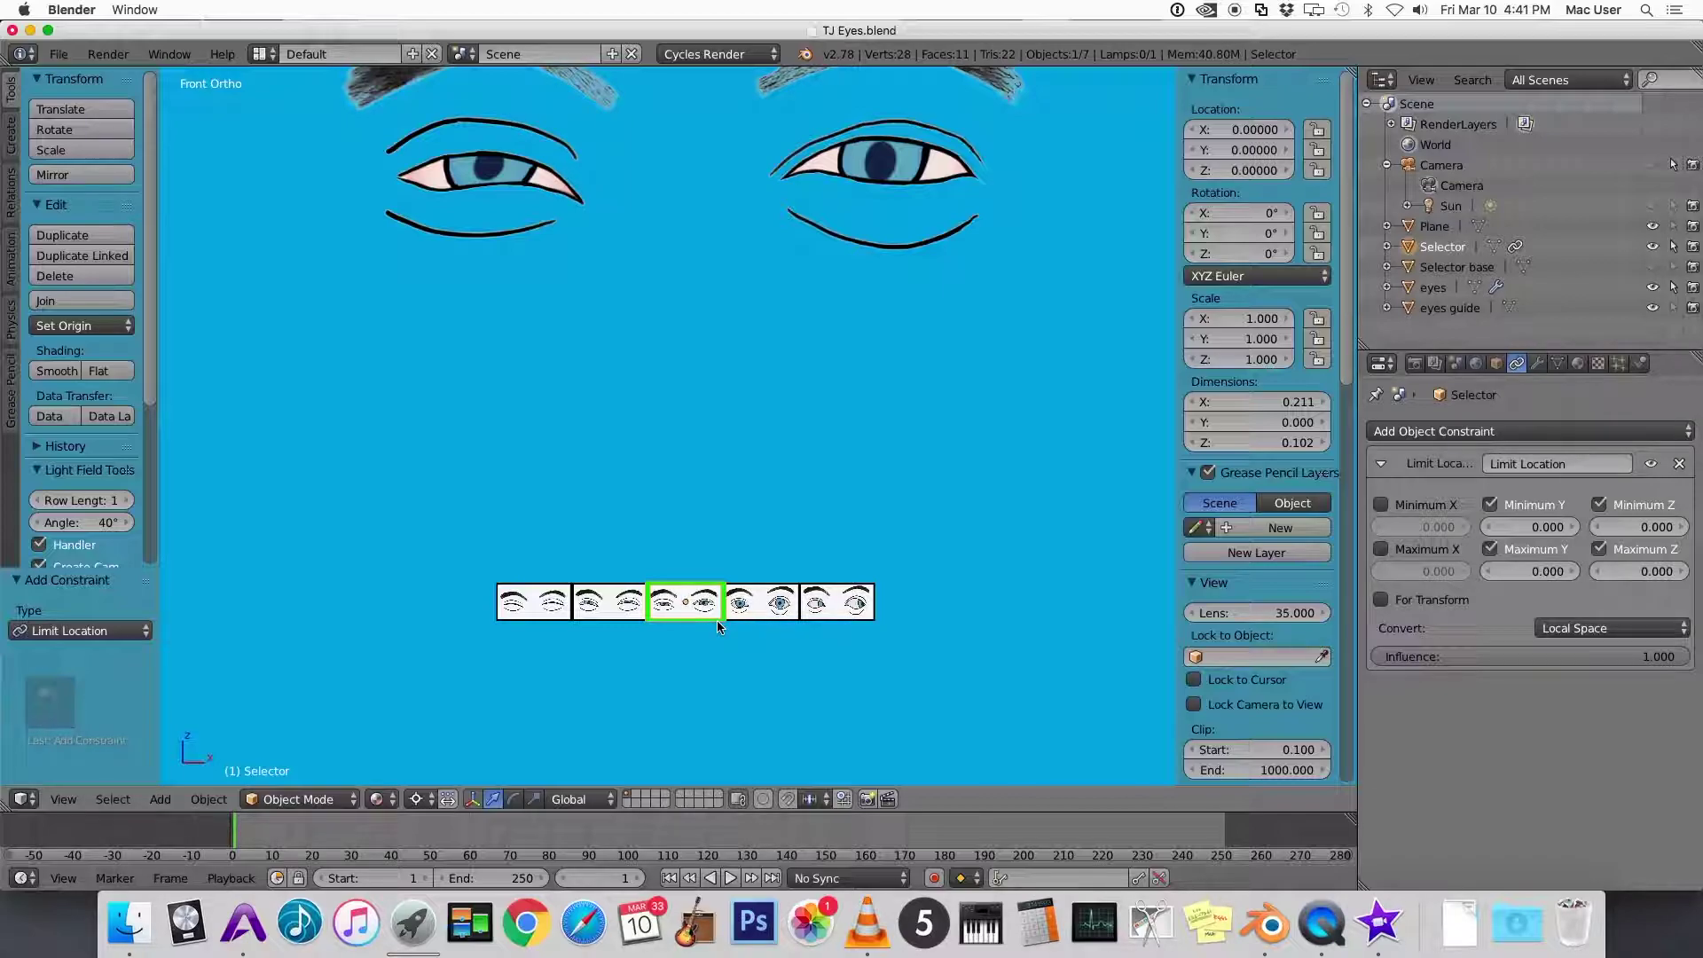
Slide the Selector left along X, then enable Minimum X at -0.400
{"action": "key", "text": "g"}
{"action": "key", "text": "x"}
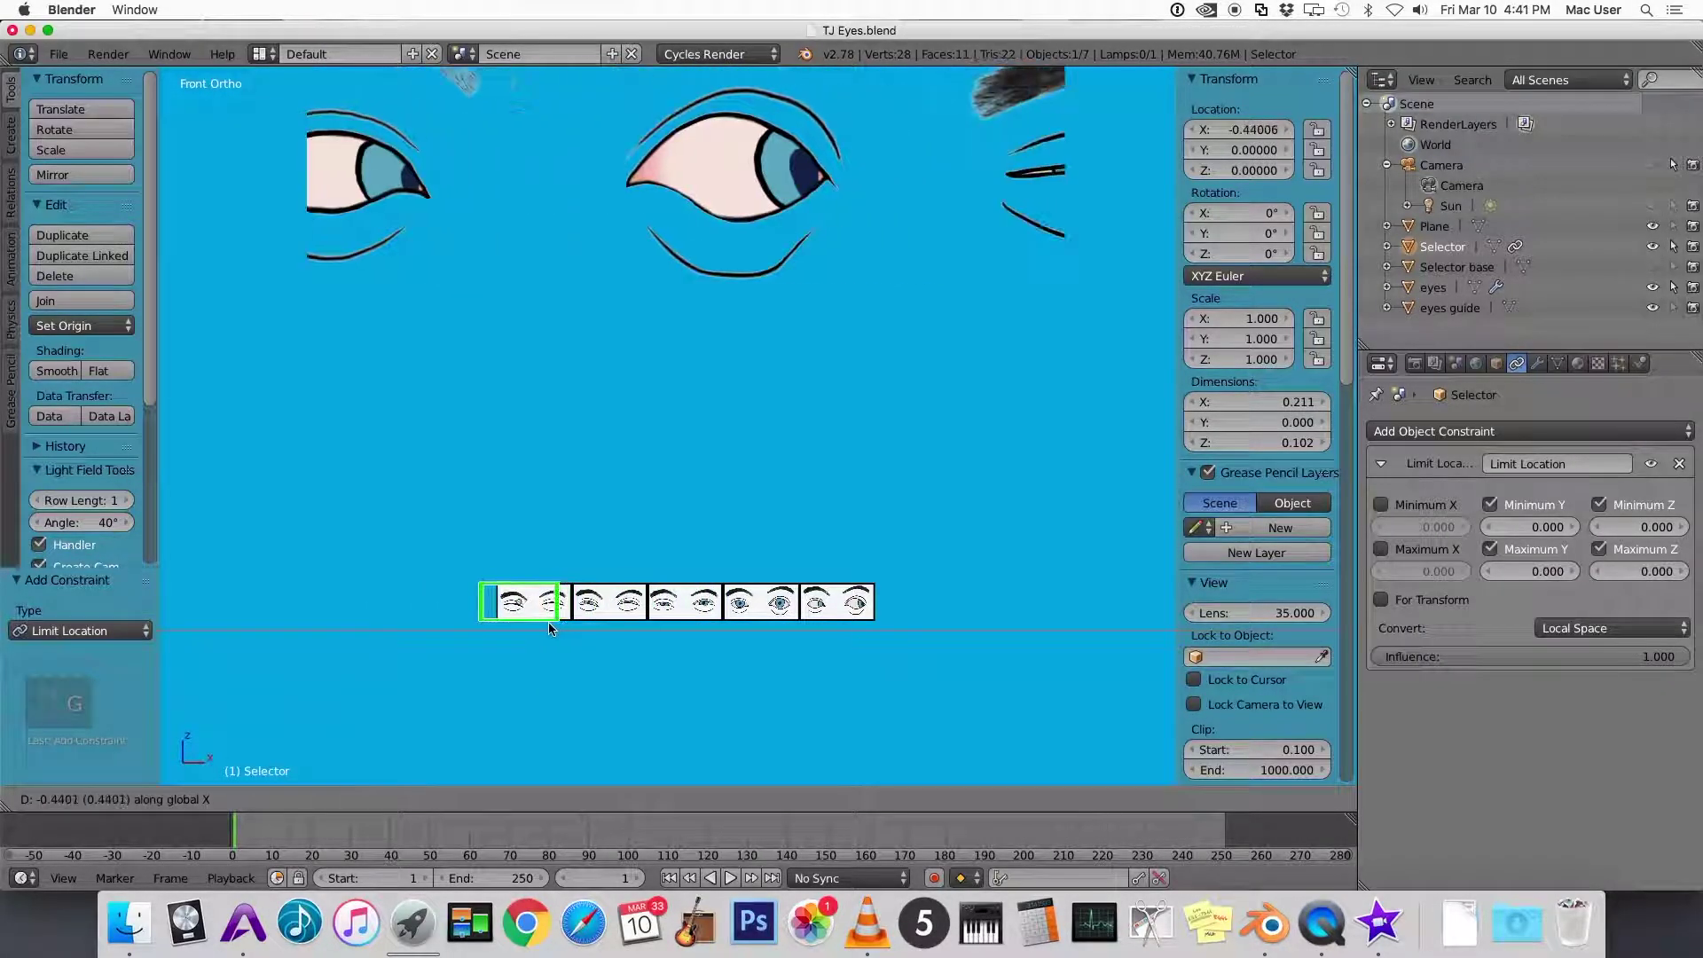
{"action": "left_click", "coordinate": [525, 626]}
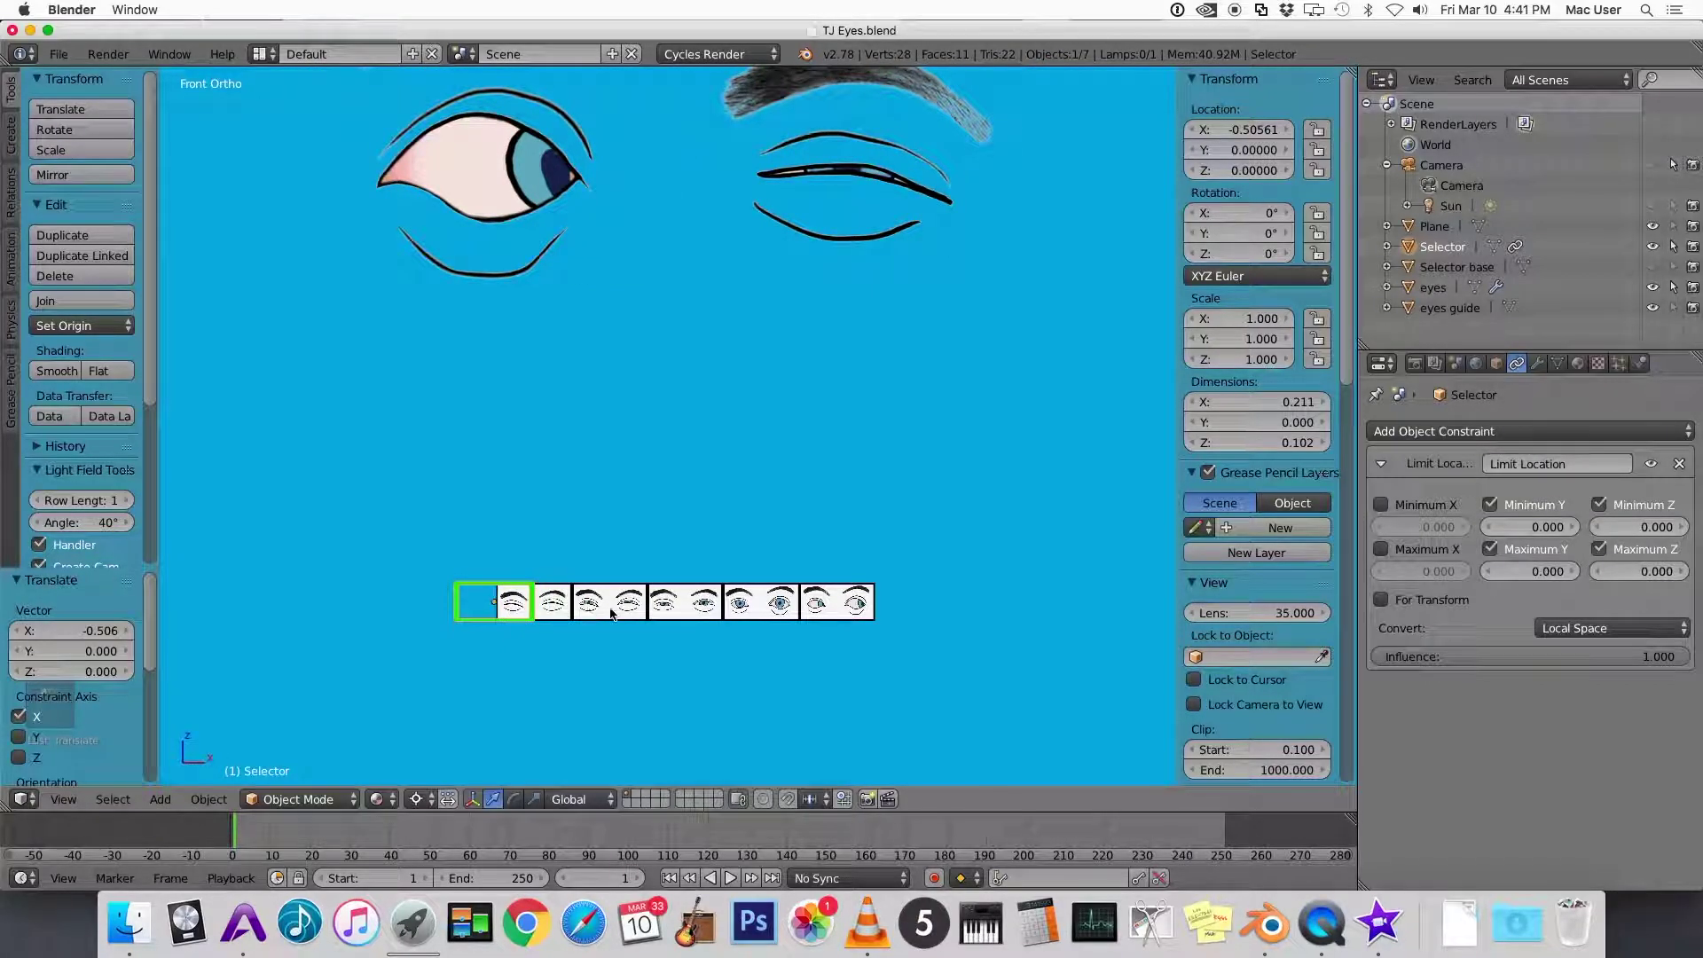
{"action": "left_click", "coordinate": [1381, 505]}
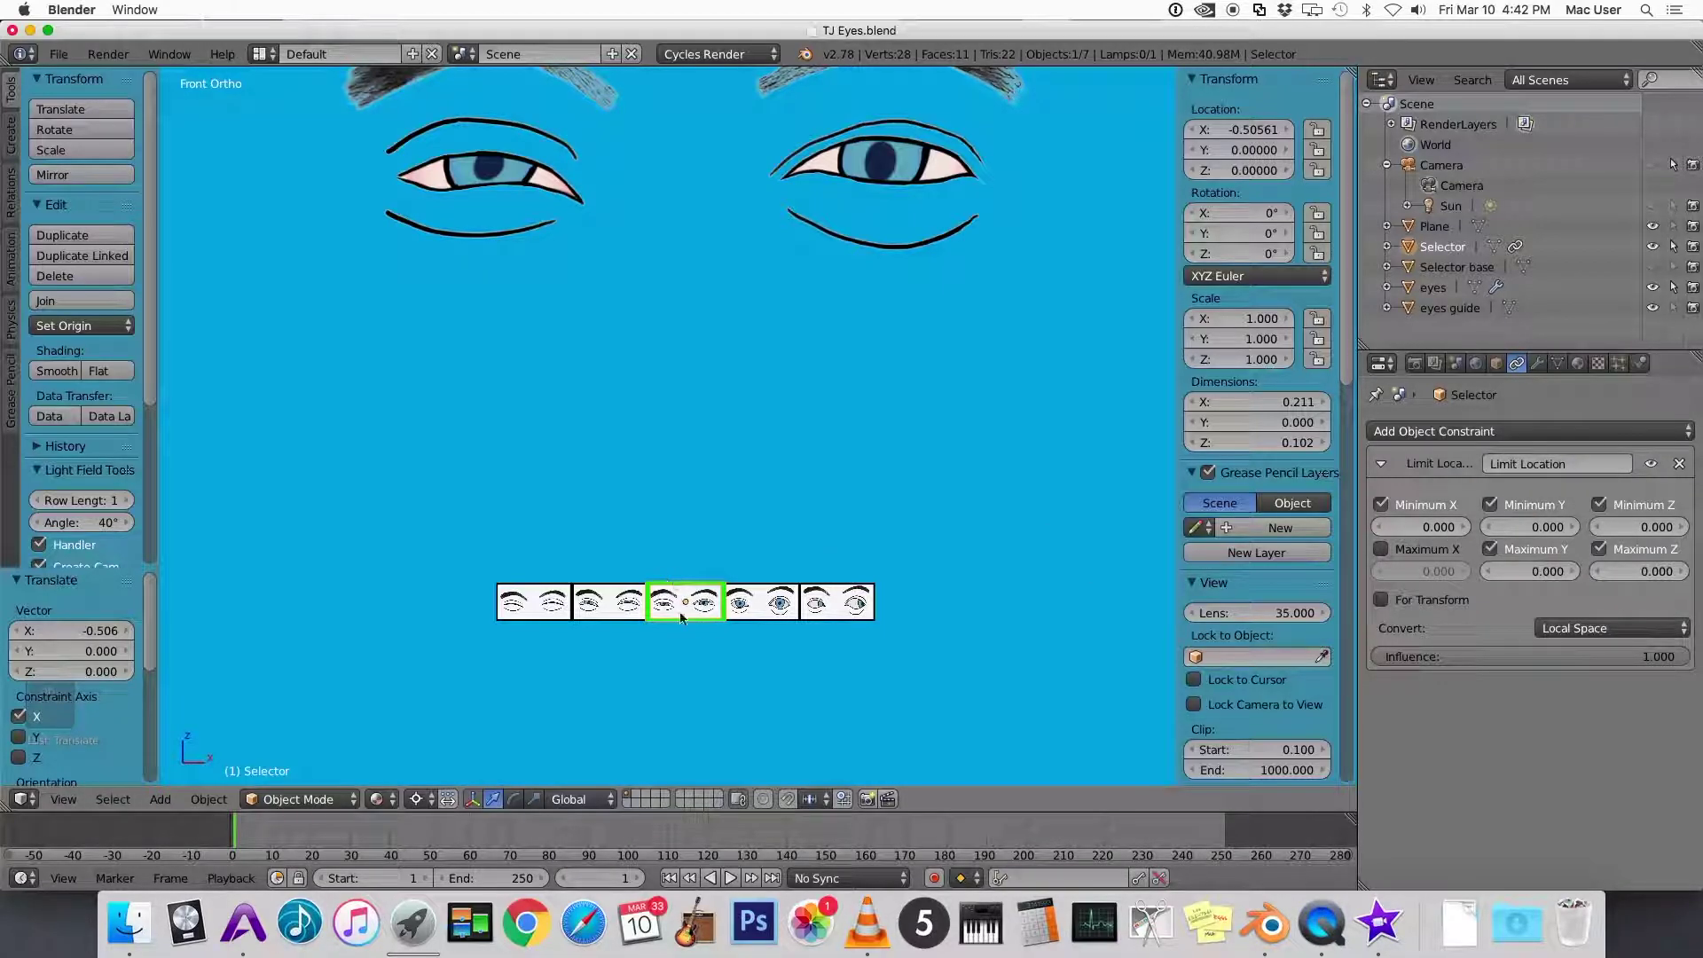
{"action": "left_click", "coordinate": [1383, 527]}
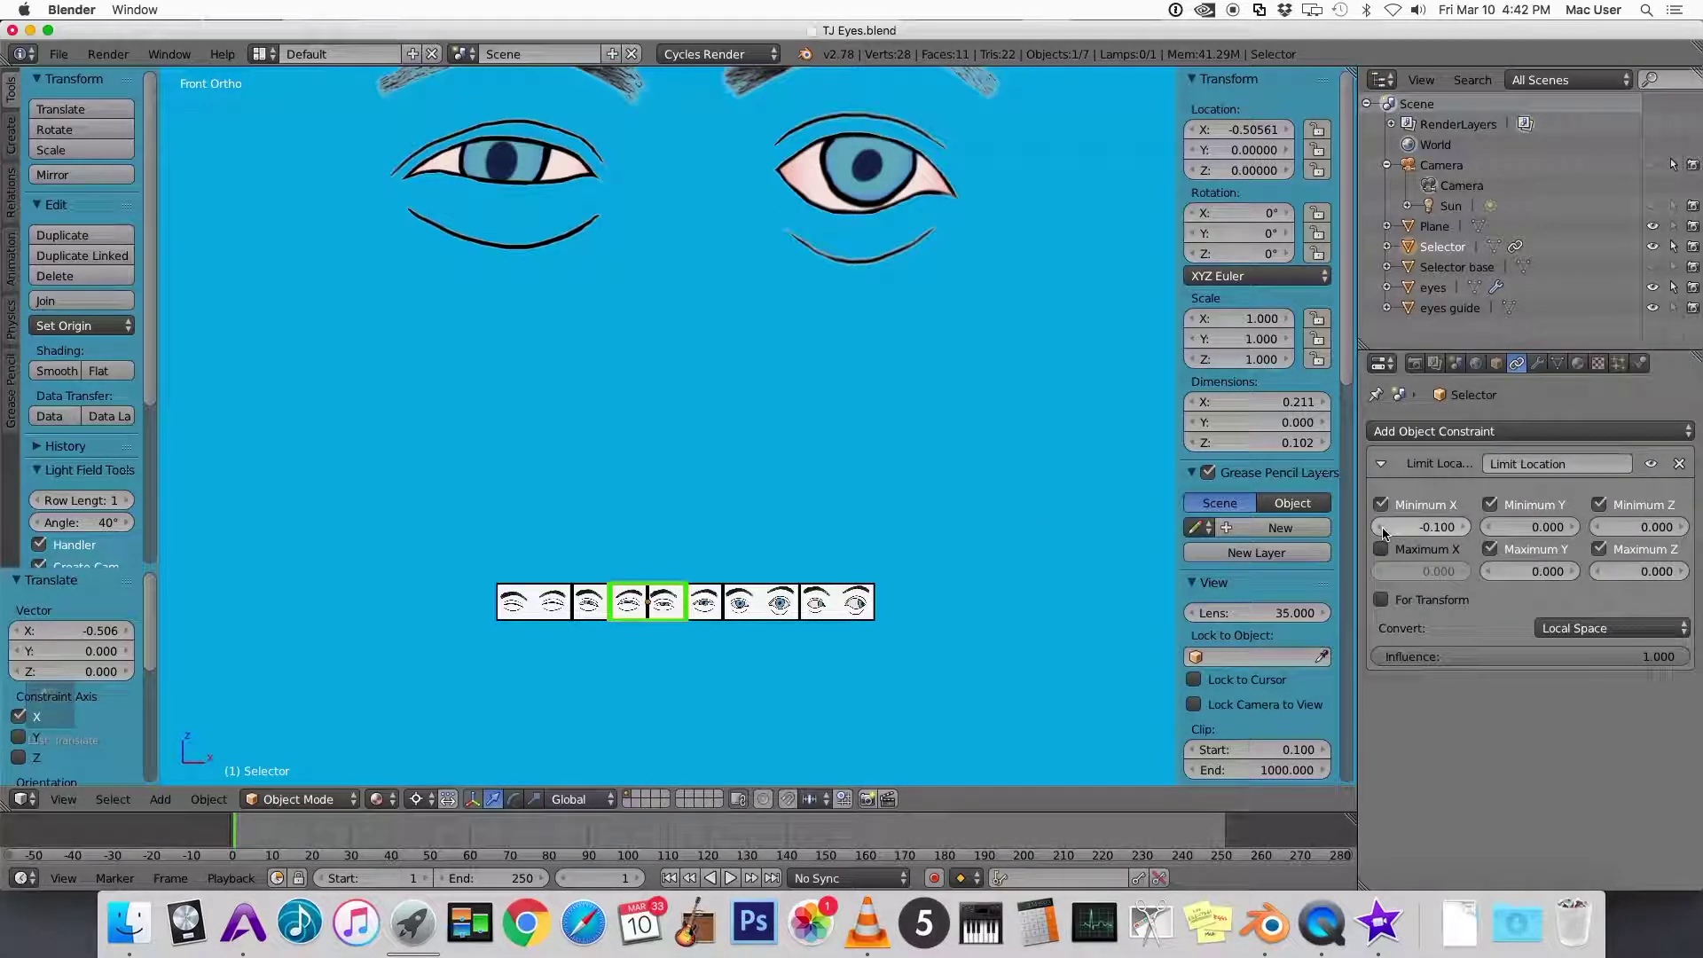
{"action": "left_click", "coordinate": [1383, 528]}
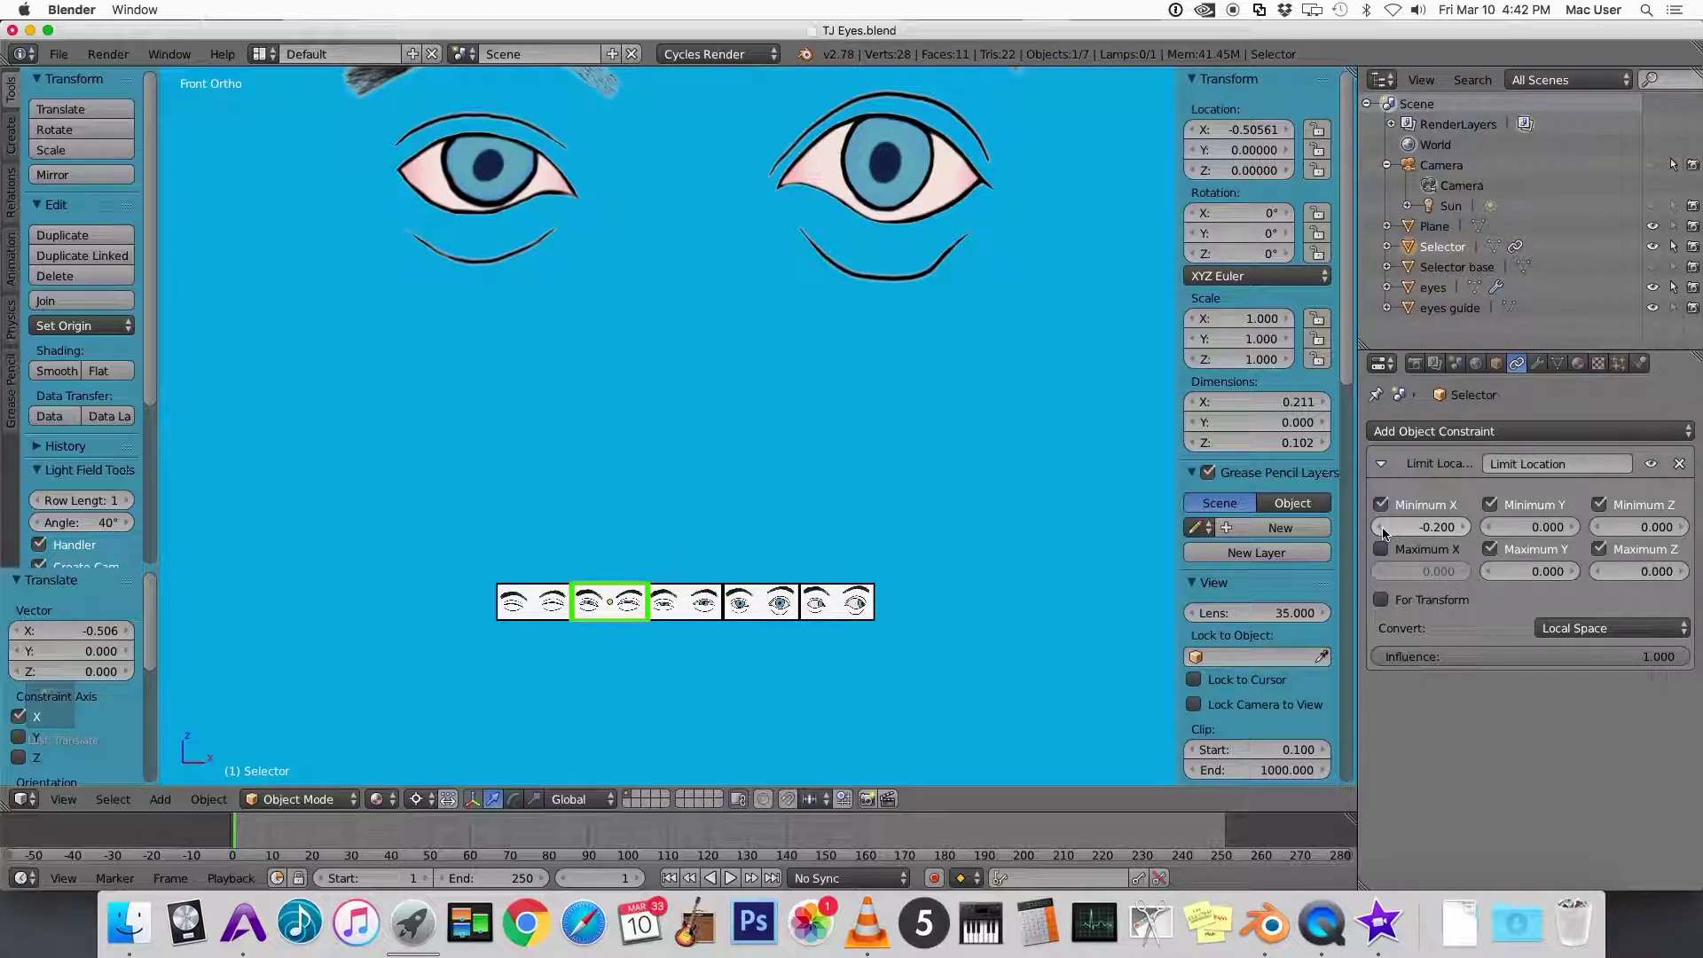
{"action": "left_click", "coordinate": [1383, 528]}
{"action": "left_click", "coordinate": [1383, 528]}
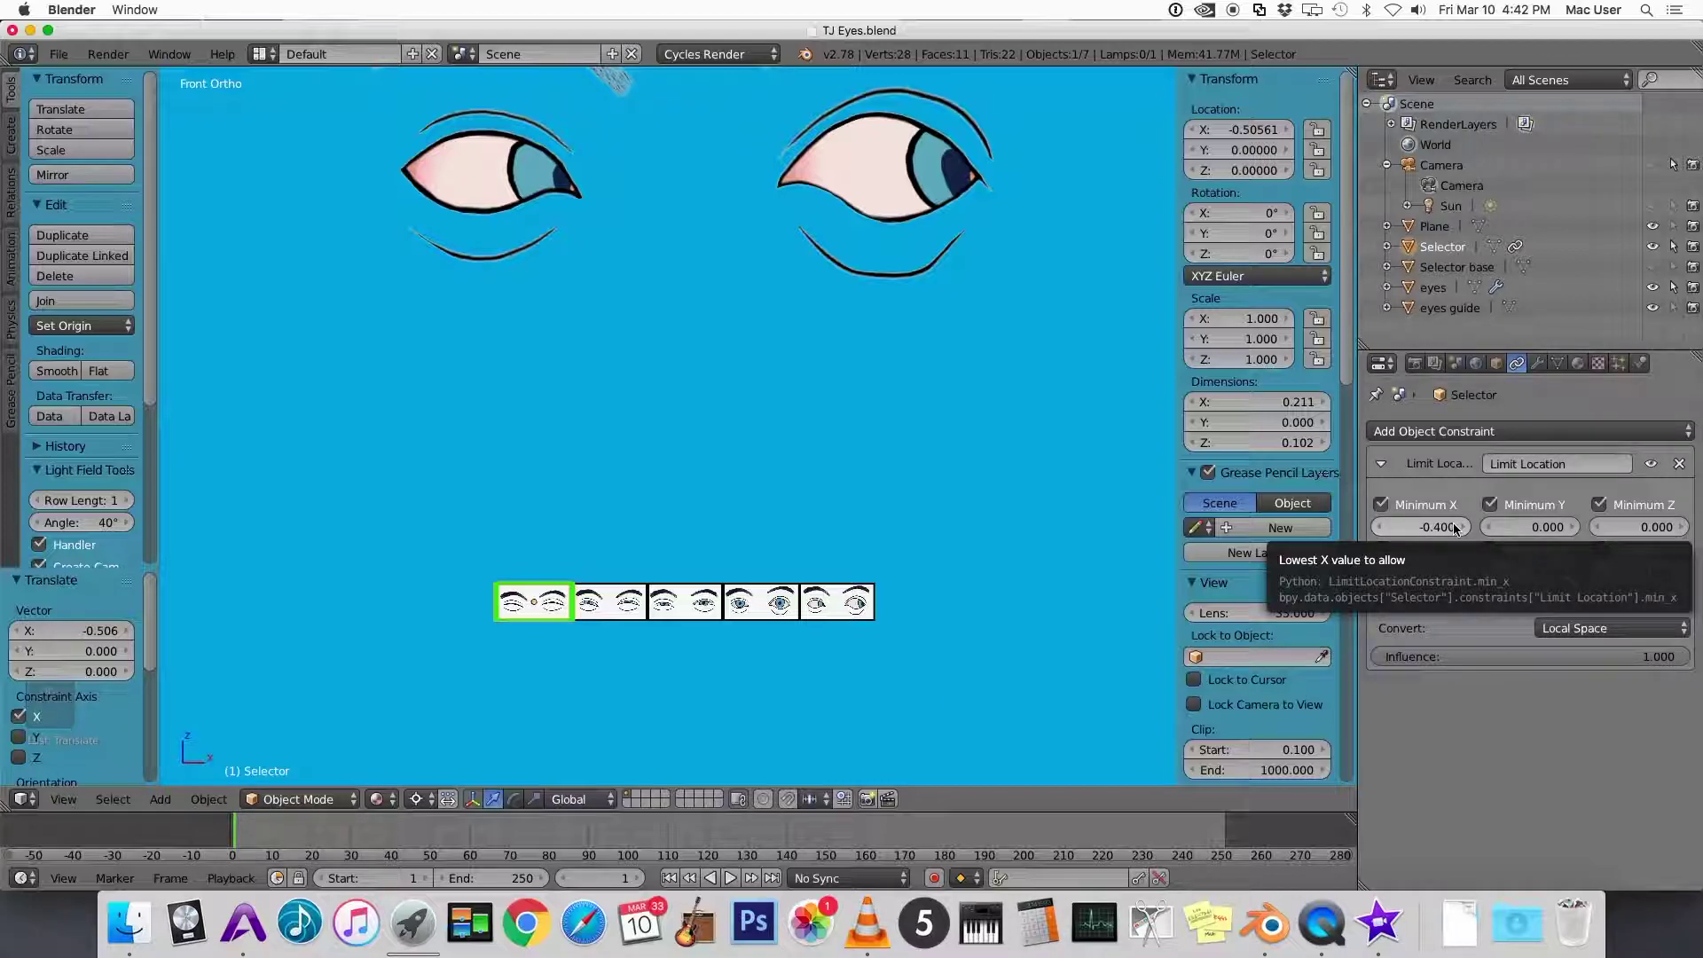
Enable Maximum X at 0.400, then test by moving the Selector onto the first thumbnail
{"action": "left_click", "coordinate": [1382, 550]}
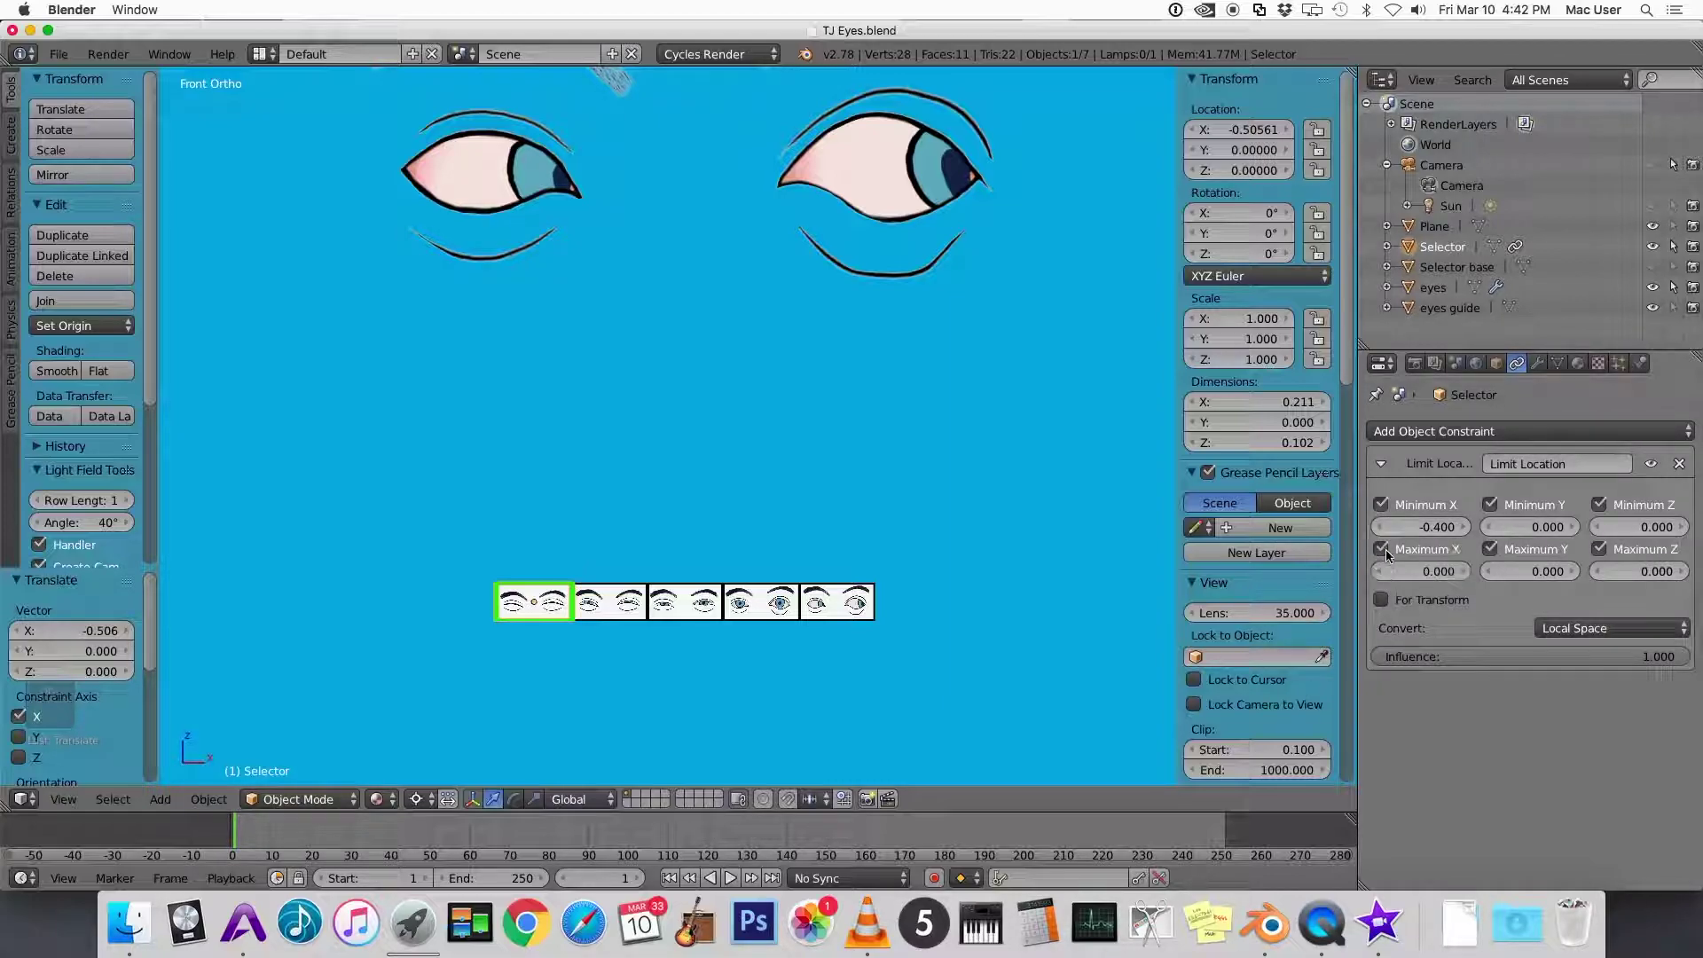
{"action": "left_click", "coordinate": [1466, 572]}
{"action": "left_click", "coordinate": [1465, 571]}
{"action": "left_click", "coordinate": [1465, 571]}
{"action": "left_click", "coordinate": [1465, 572]}
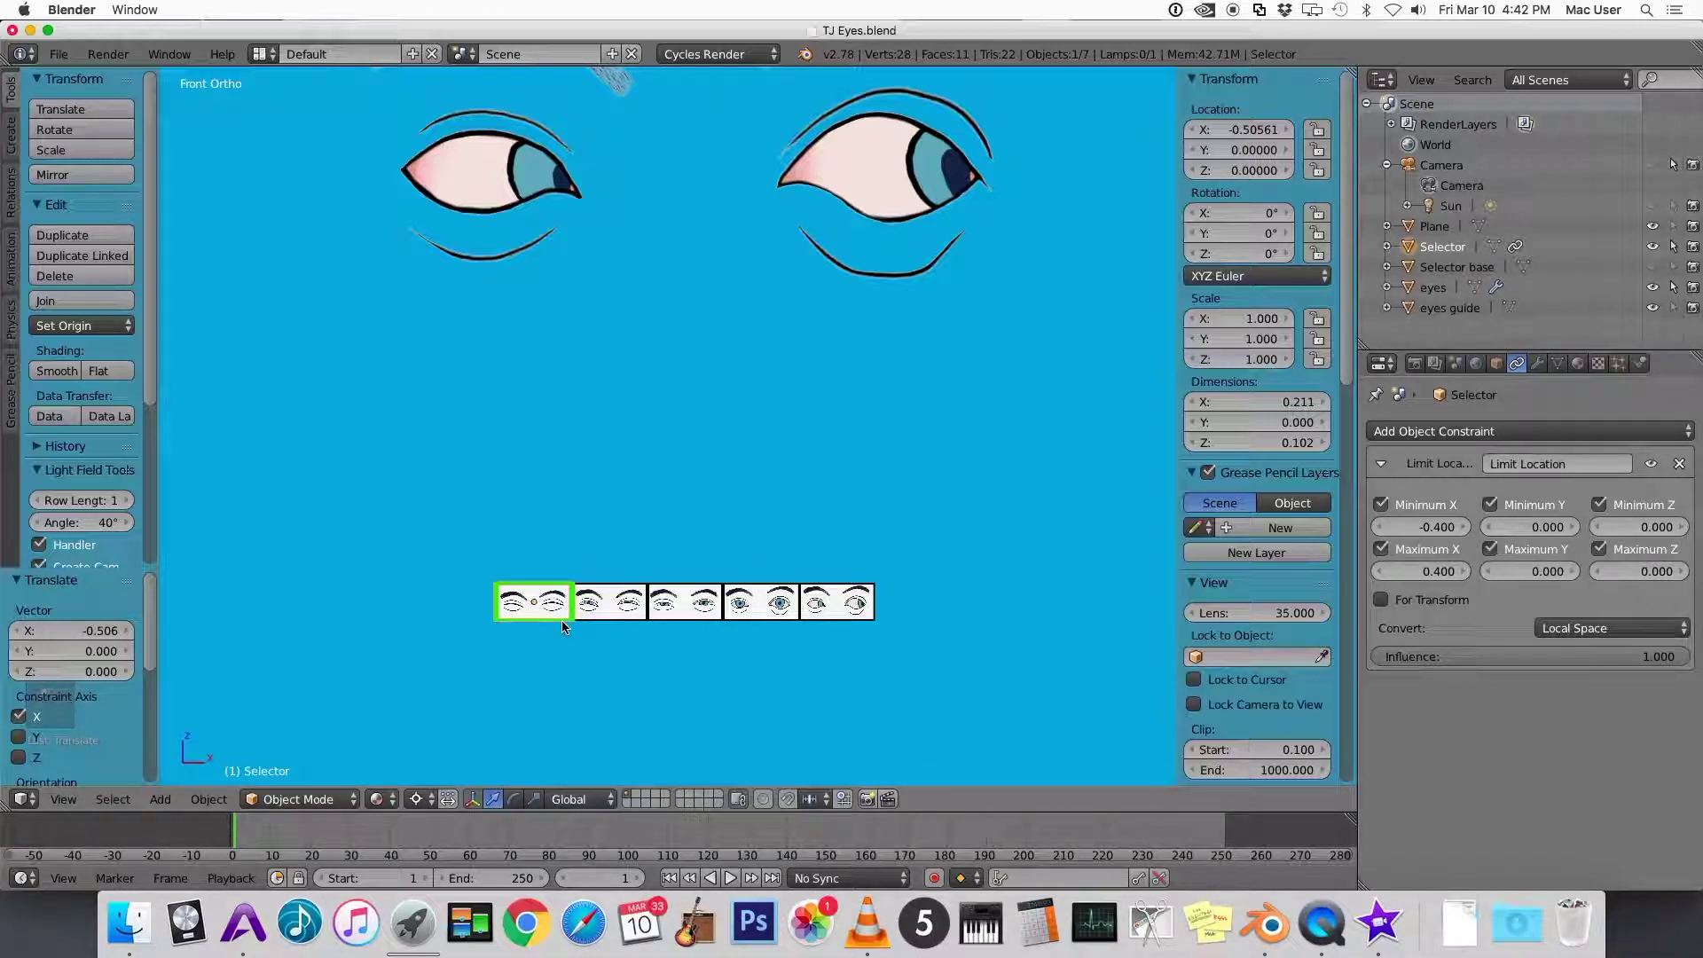
{"action": "key", "text": "g"}
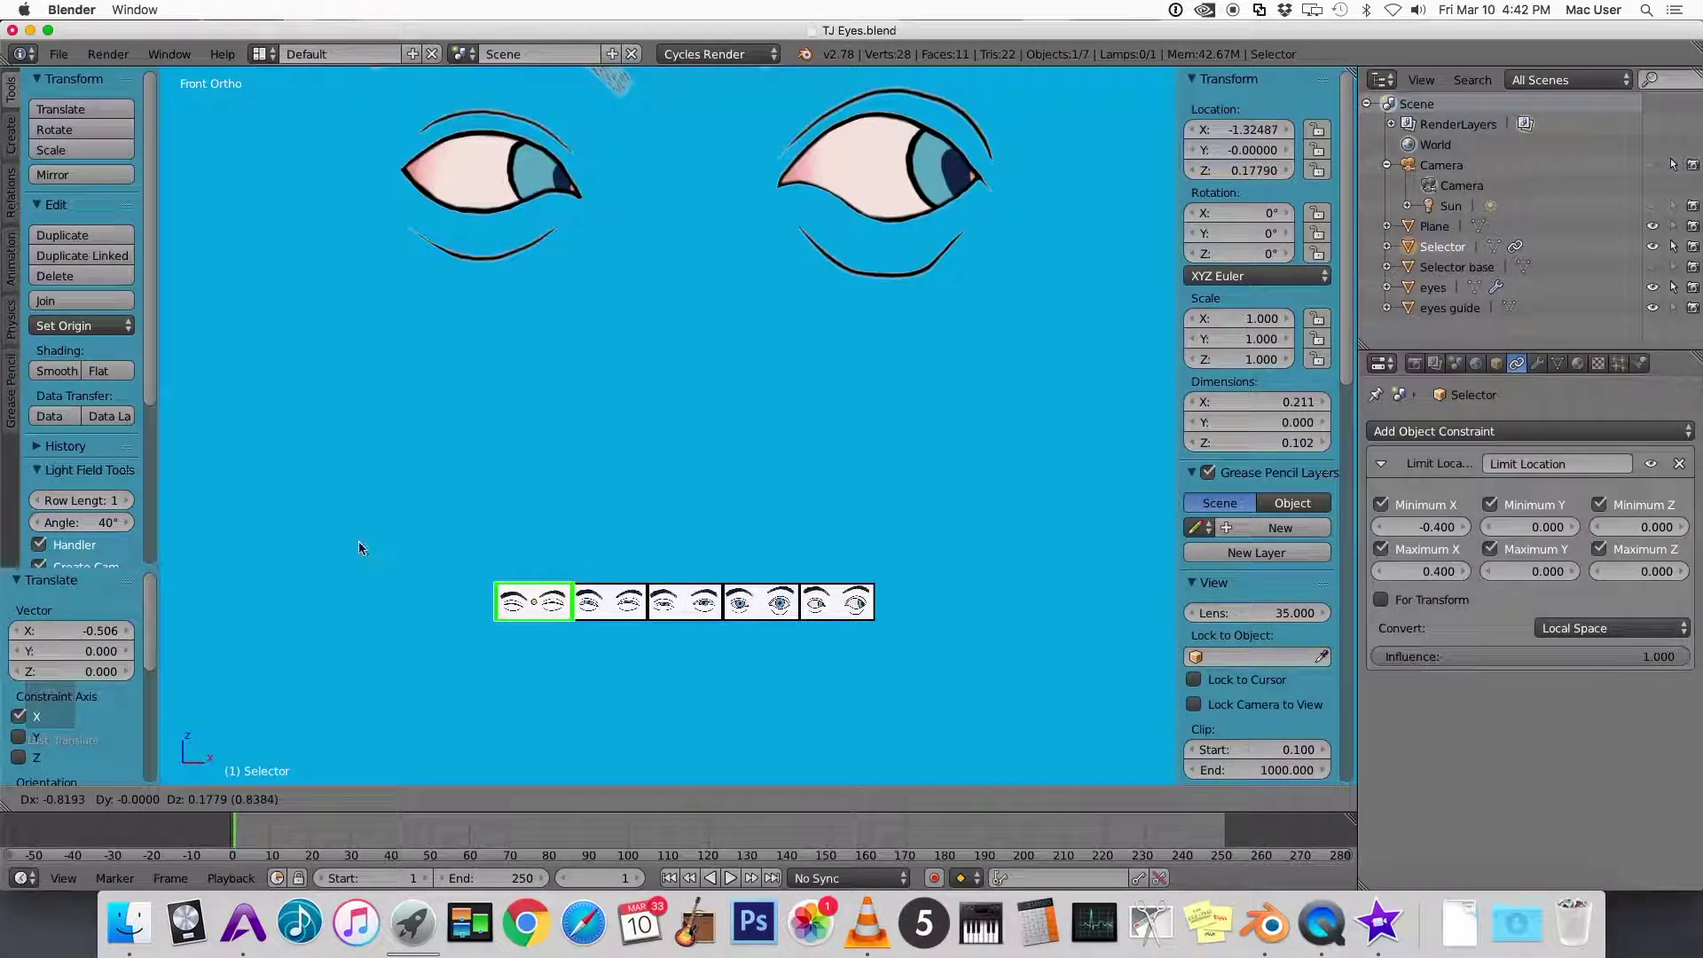
{"action": "left_click", "coordinate": [461, 552]}
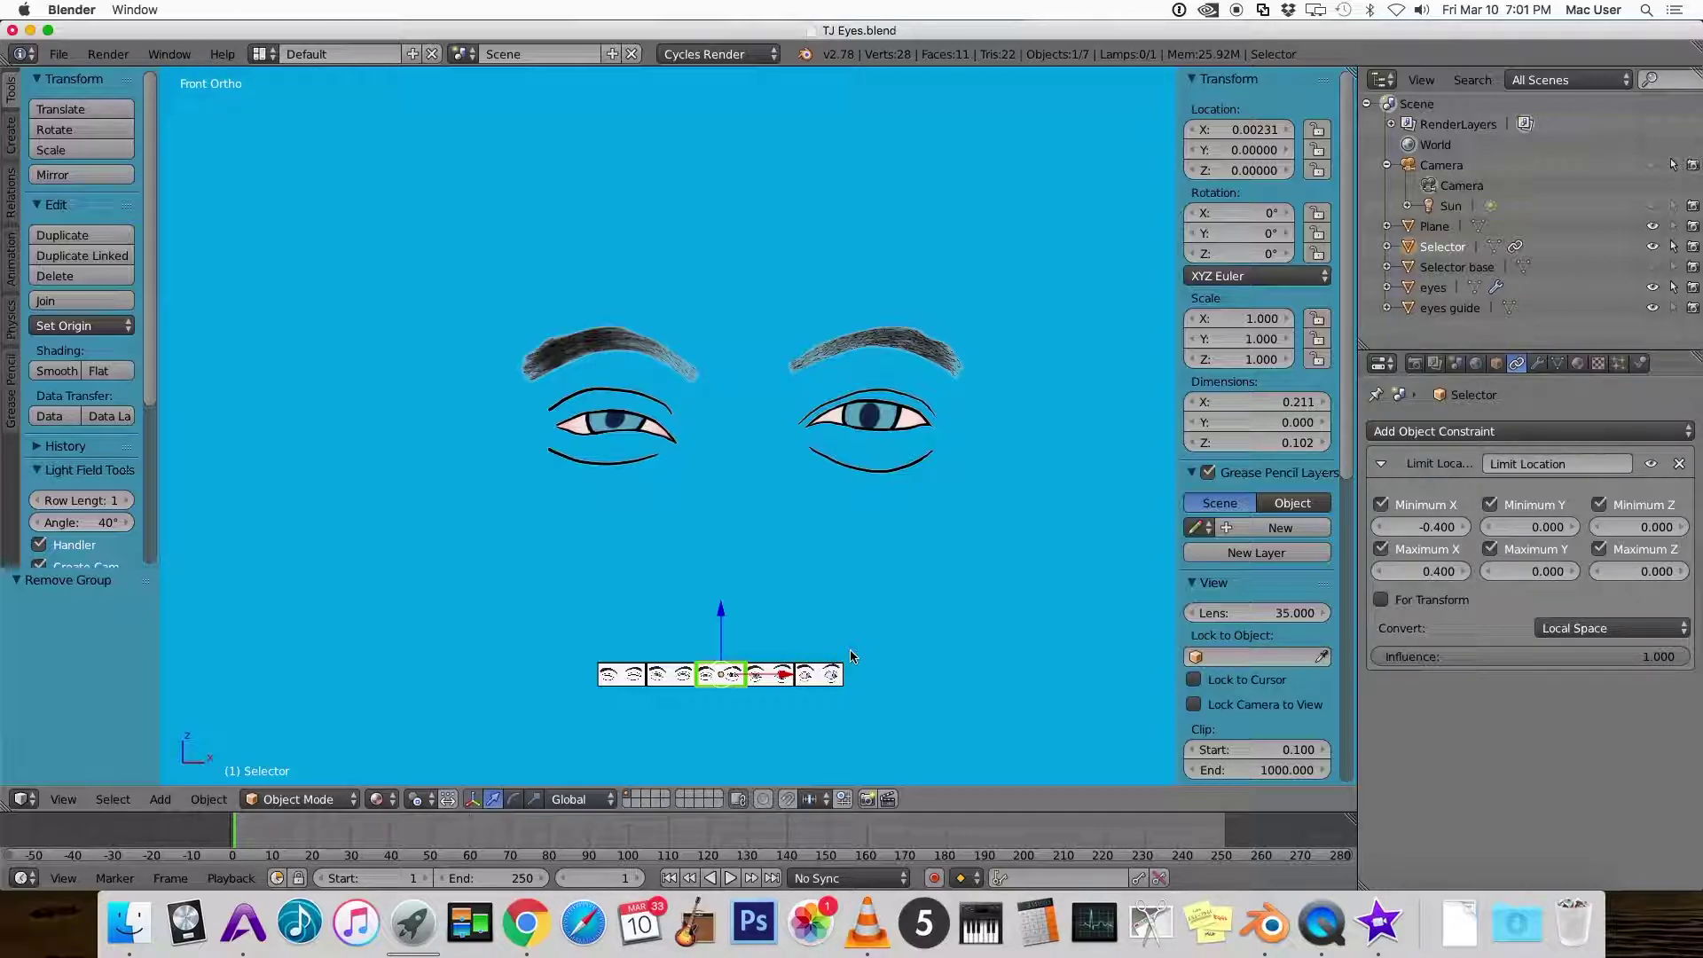
Place the 3D cursor just left of the eye-thumbnail strip
{"action": "left_click", "coordinate": [525, 669]}
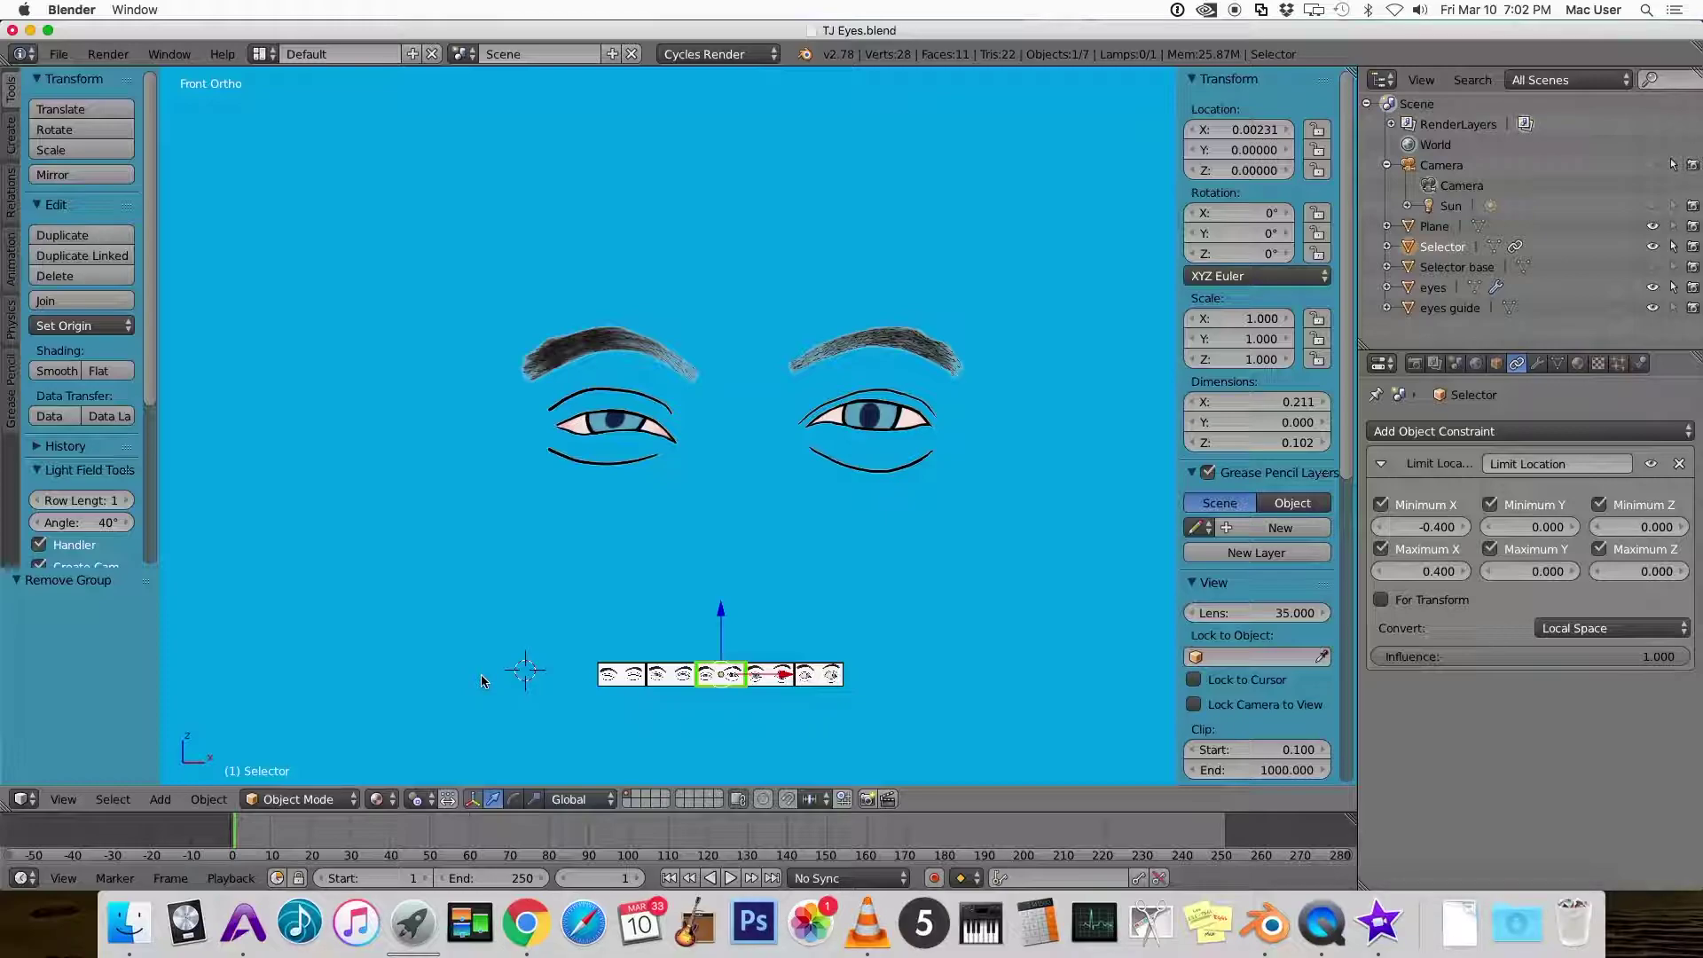
Add a text object, rotate it 90° on X, move it left and scale it down
{"action": "key", "text": "shift+a"}
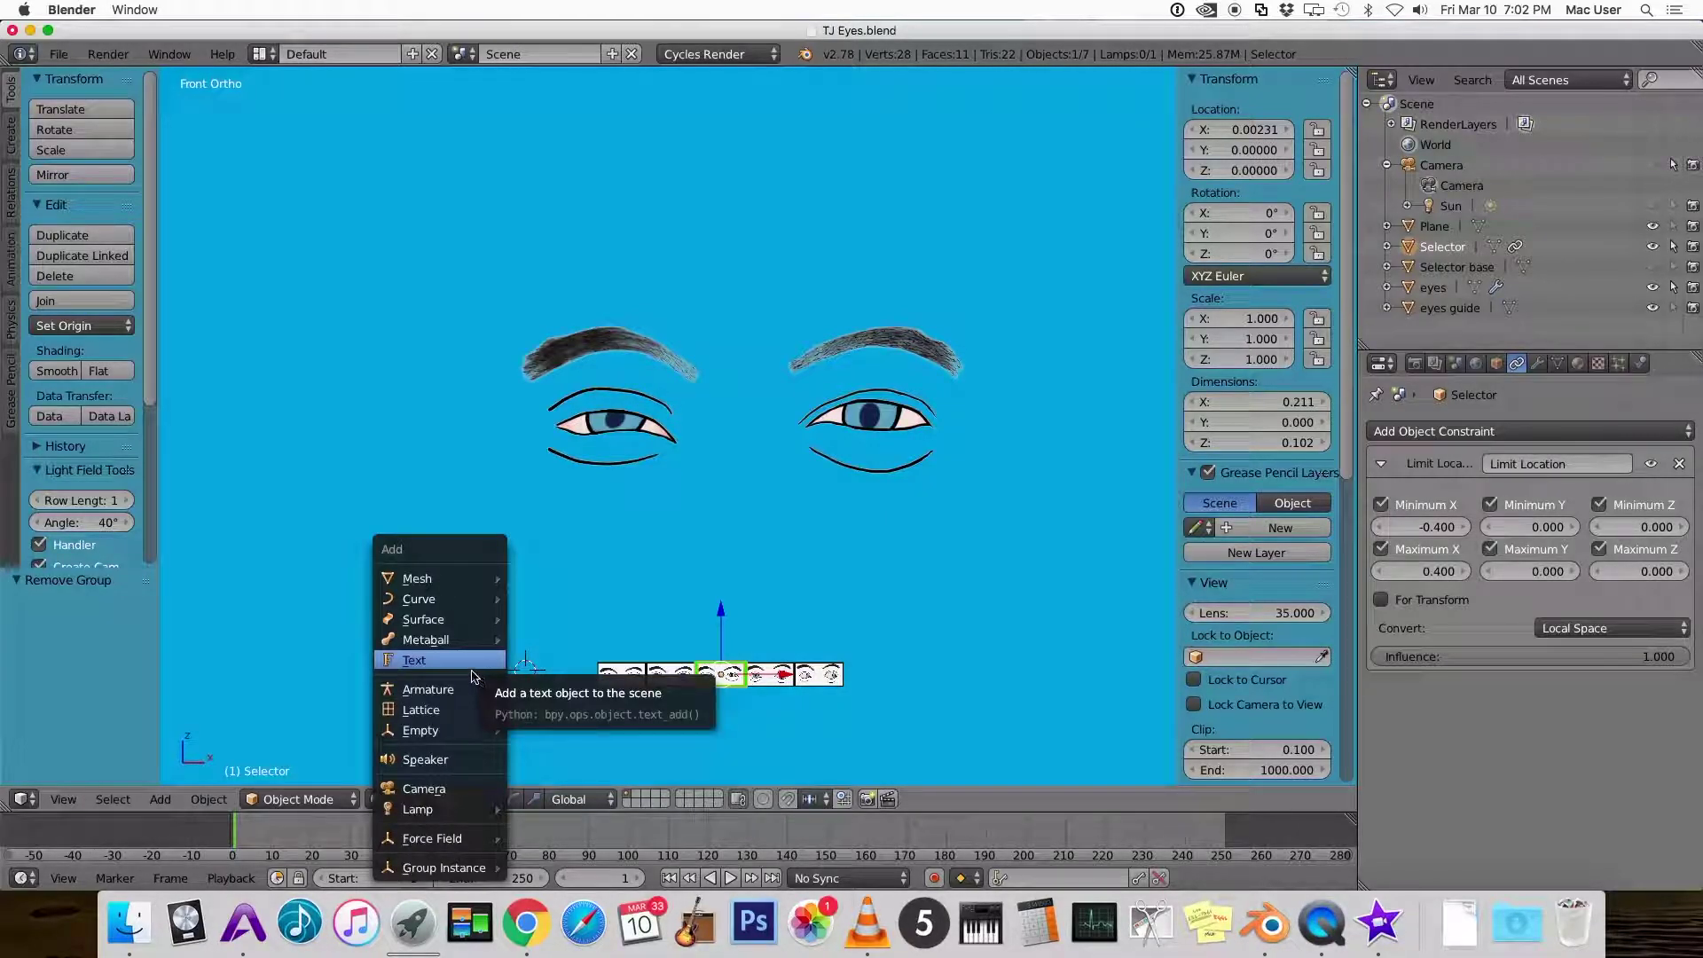
{"action": "left_click", "coordinate": [469, 667]}
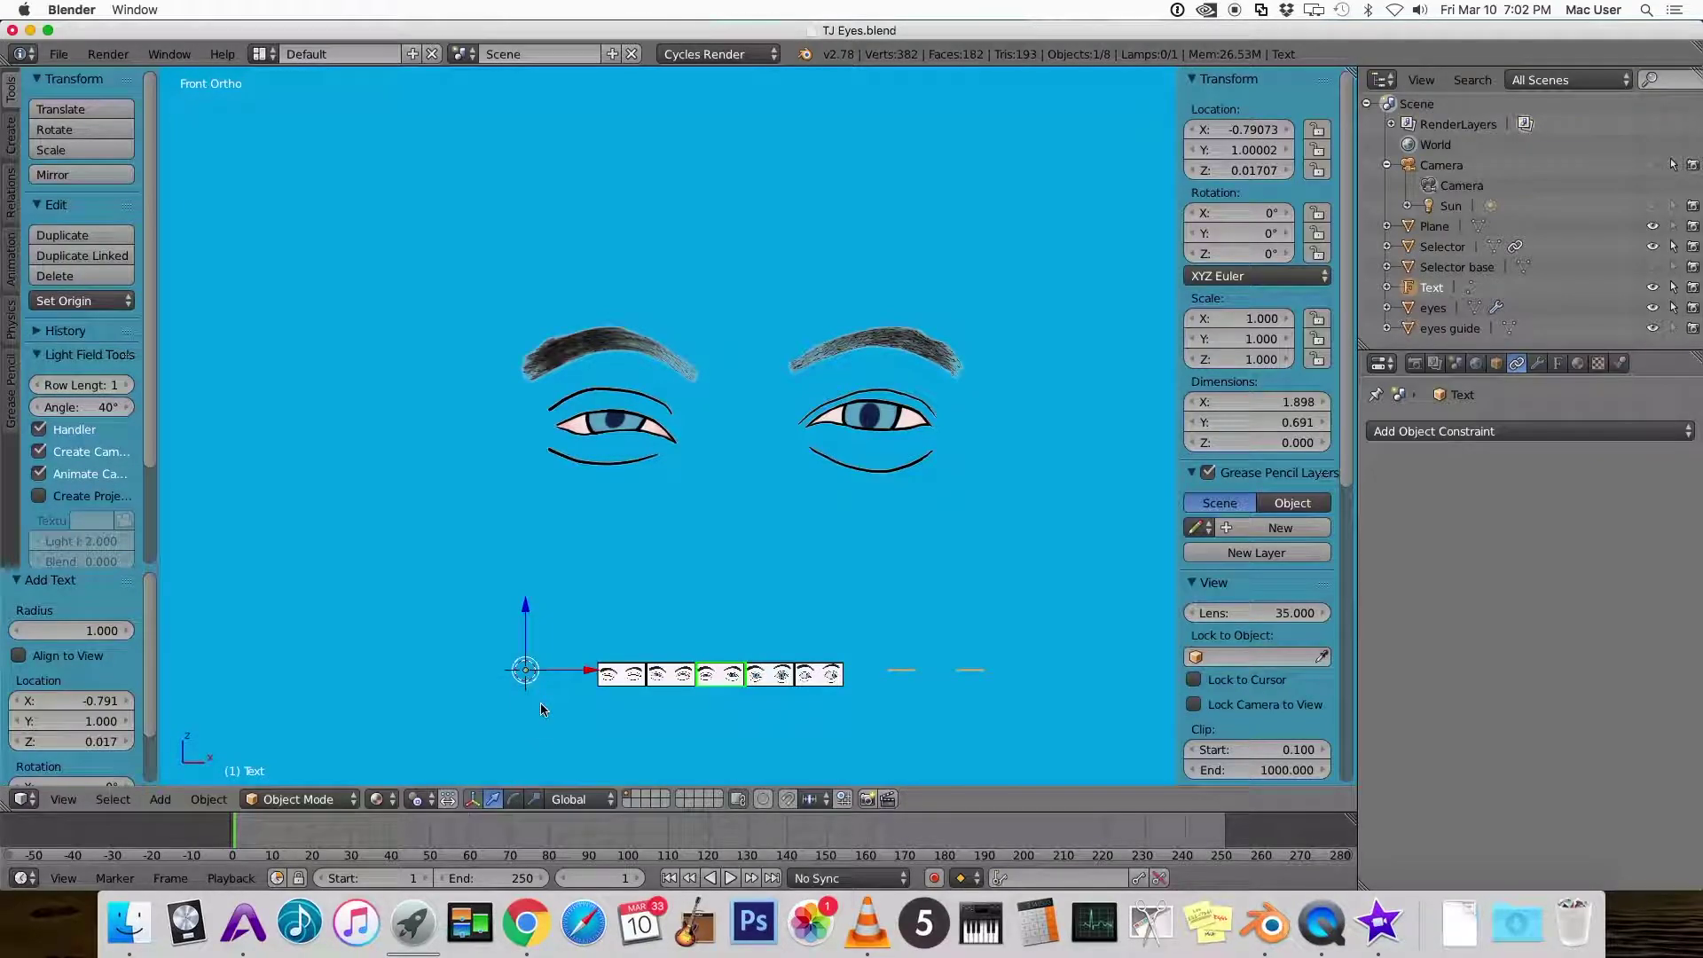
{"action": "key", "text": "r"}
{"action": "key", "text": "x"}
{"action": "key", "text": "9"}
{"action": "key", "text": "0"}
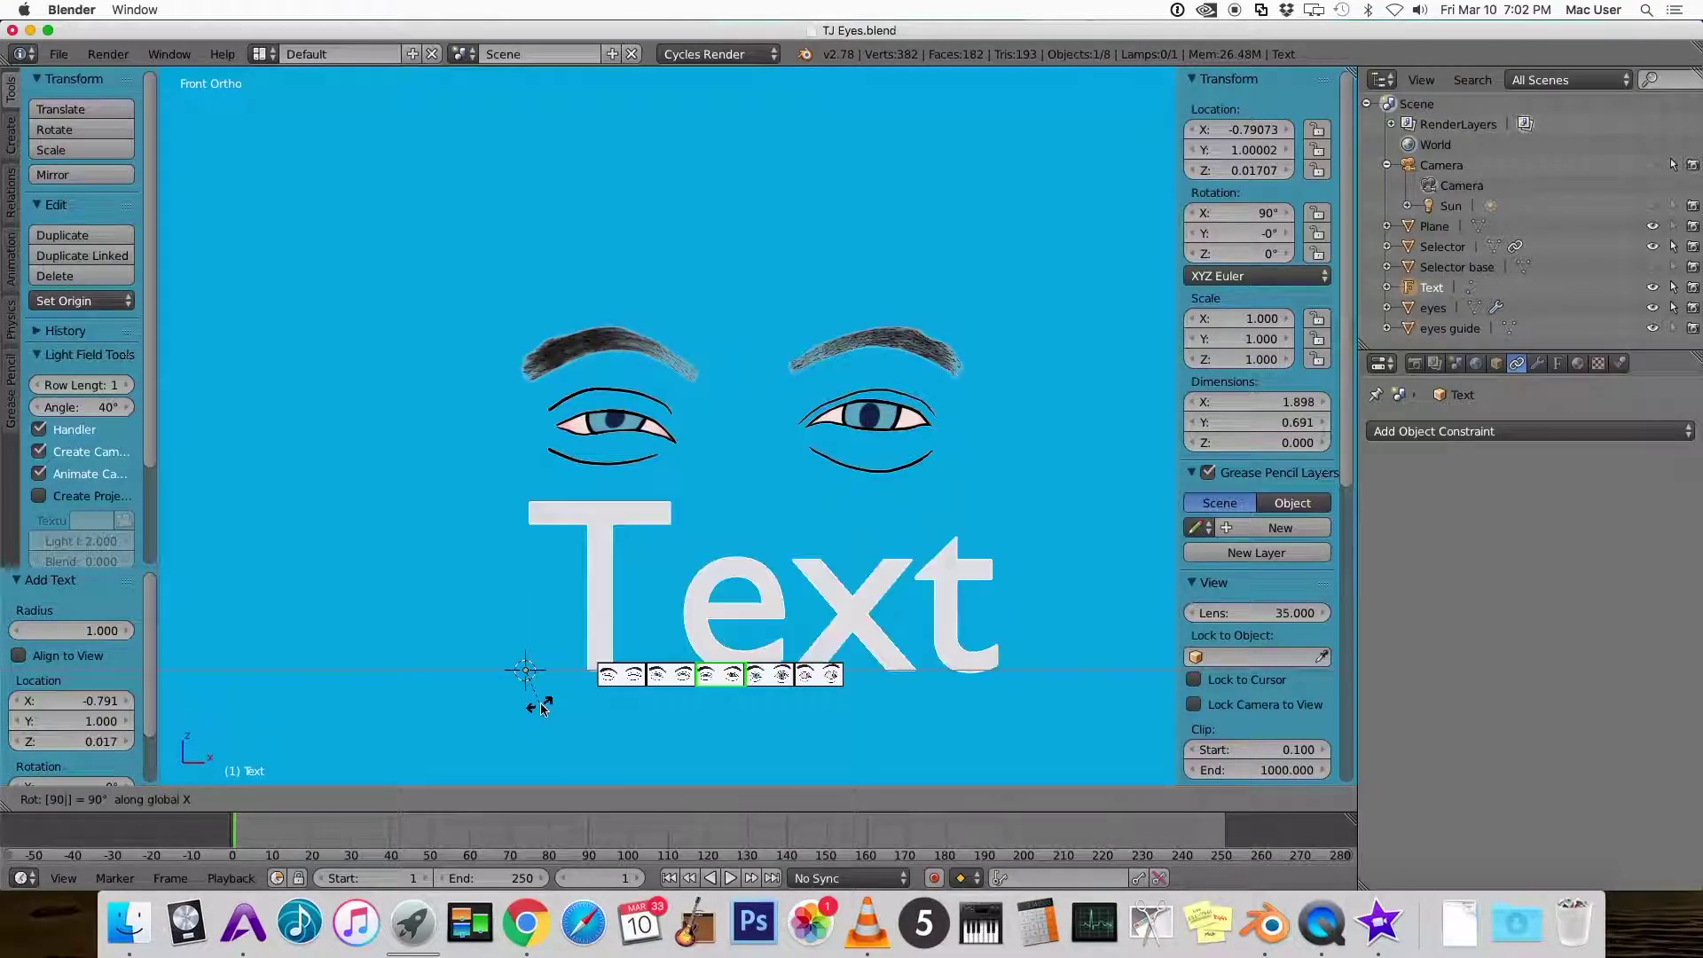
{"action": "key", "text": "Return"}
{"action": "key", "text": "g"}
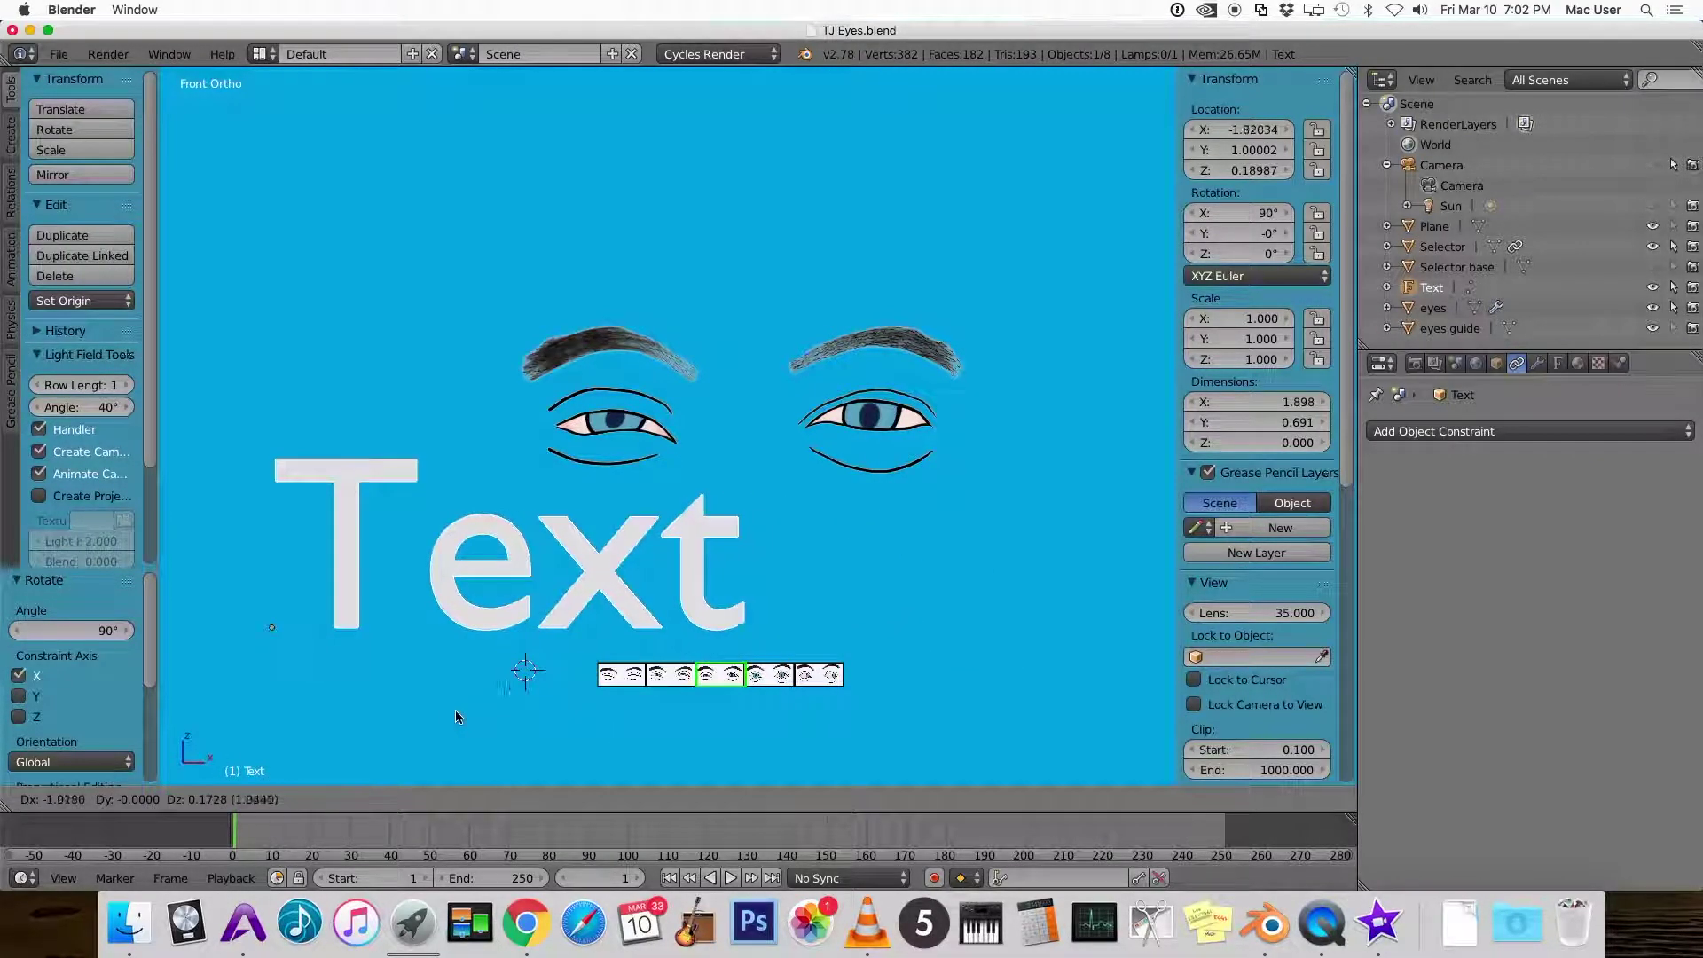
{"action": "left_click", "coordinate": [381, 747]}
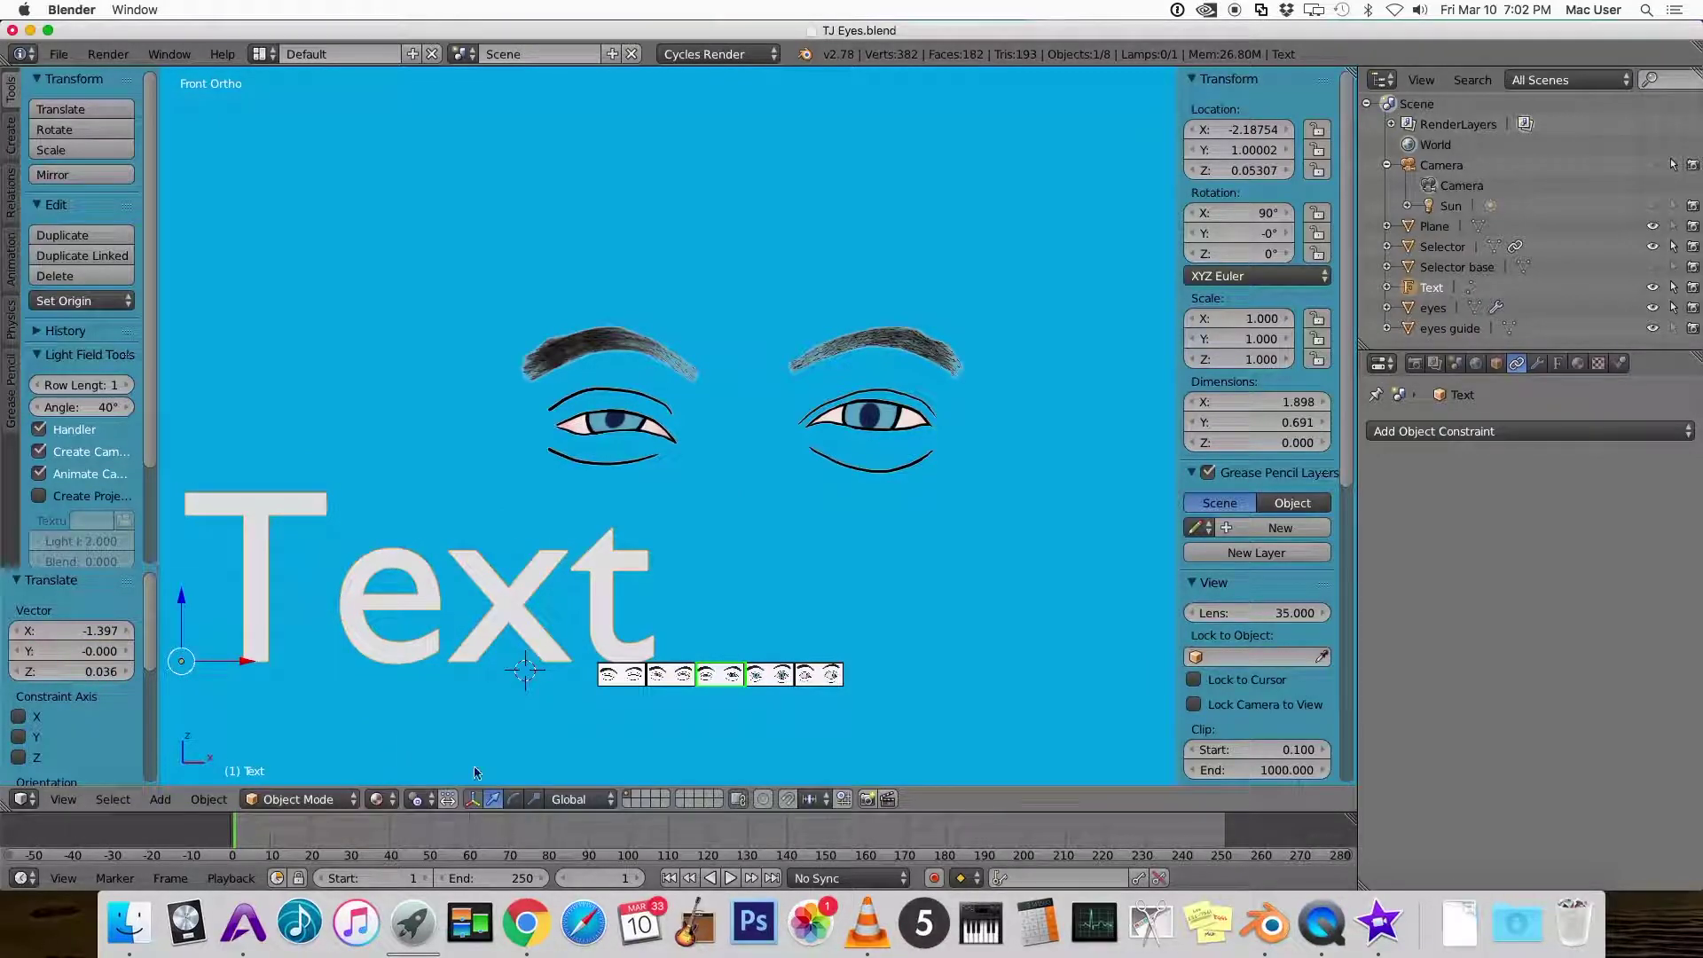
{"action": "key", "text": "s"}
{"action": "left_click", "coordinate": [286, 685]}
Replace the placeholder word with 'Eyes' and shrink the label further
{"action": "key", "text": "Tab"}
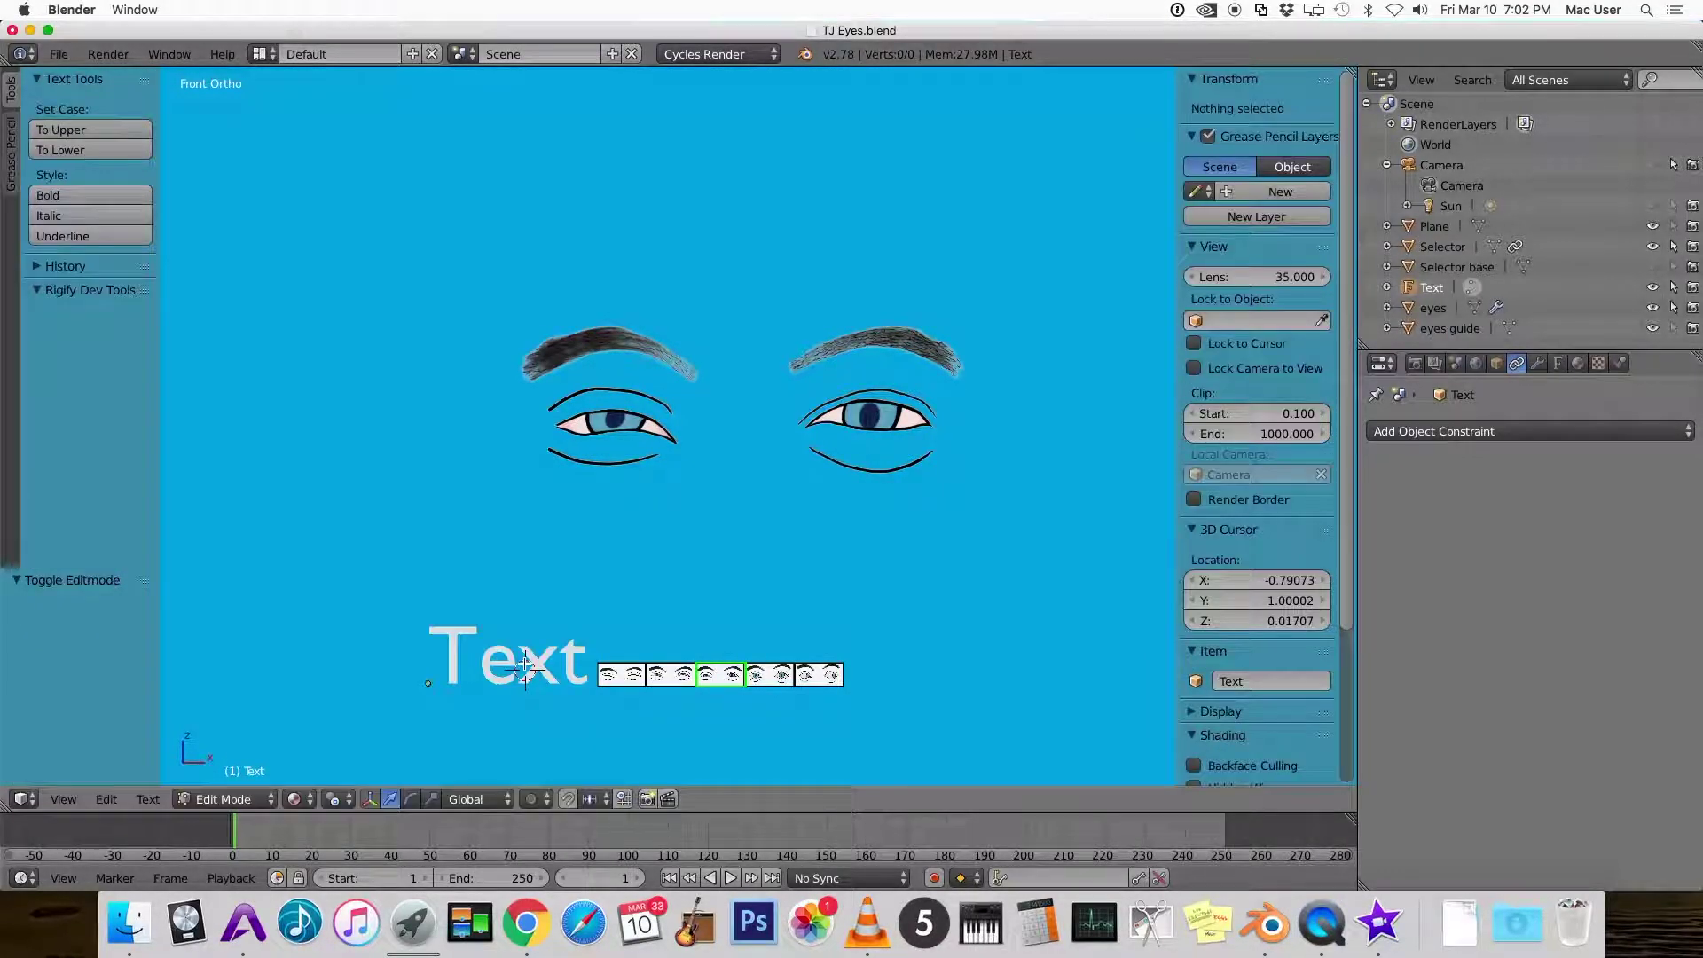
{"action": "key", "text": "Right"}
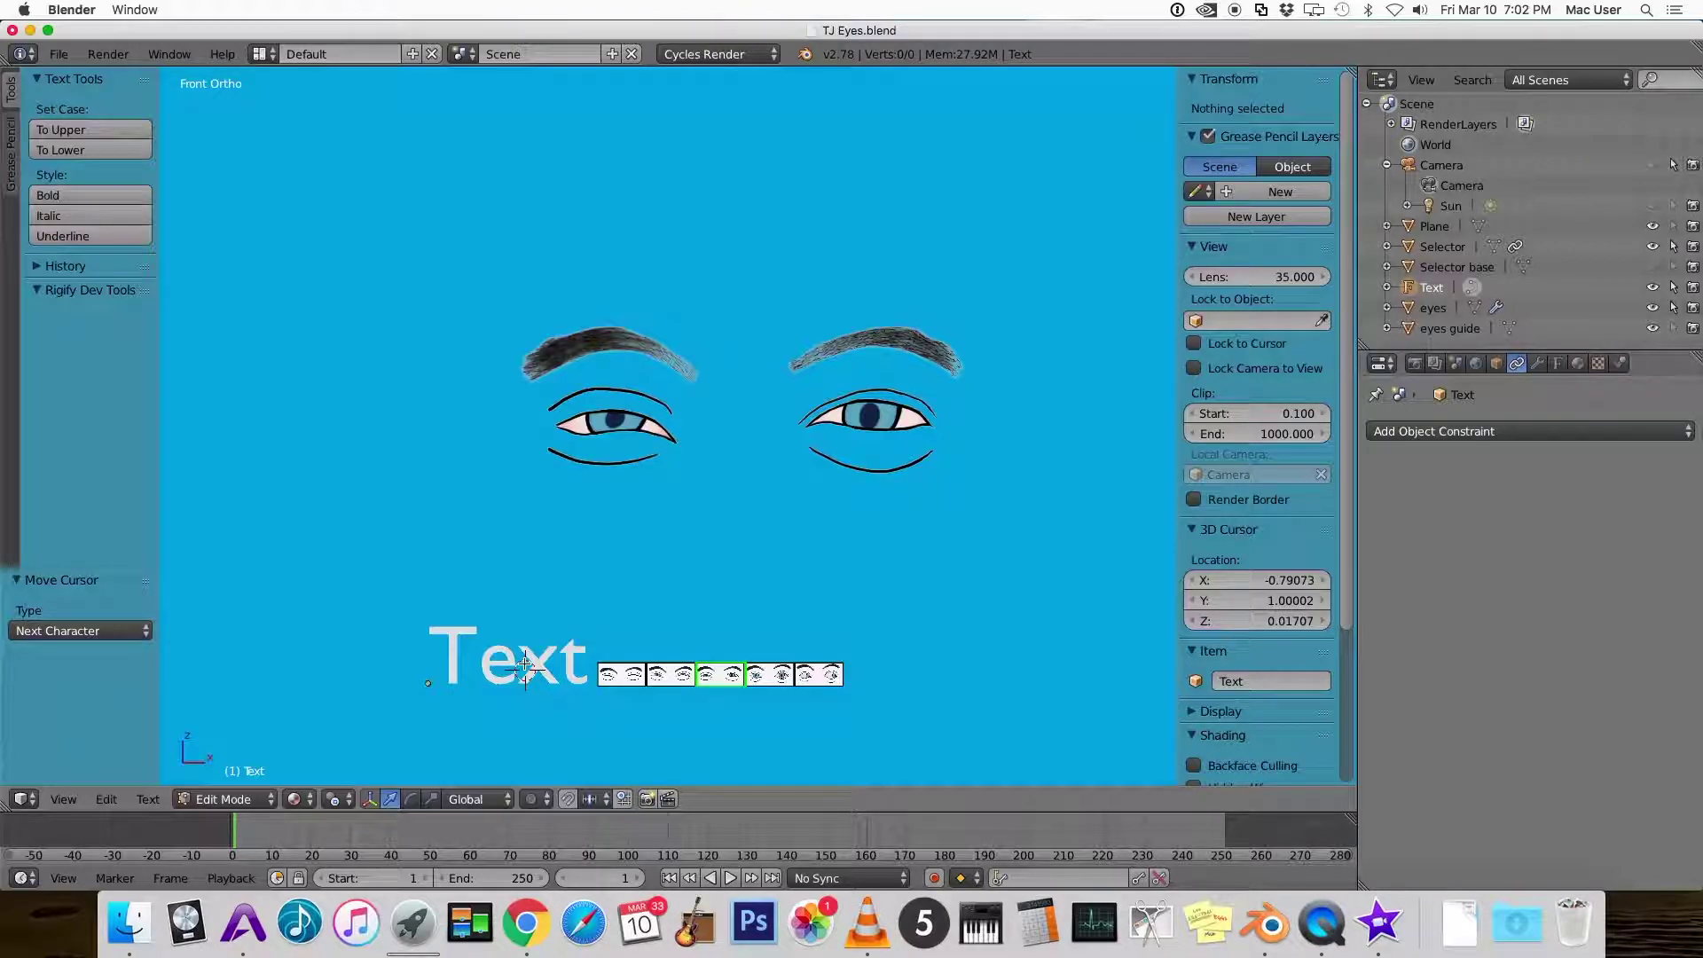
{"action": "key", "text": "BackSpace"}
{"action": "key", "text": "BackSpace"}
{"action": "key", "text": "BackSpace"}
{"action": "key", "text": "BackSpace"}
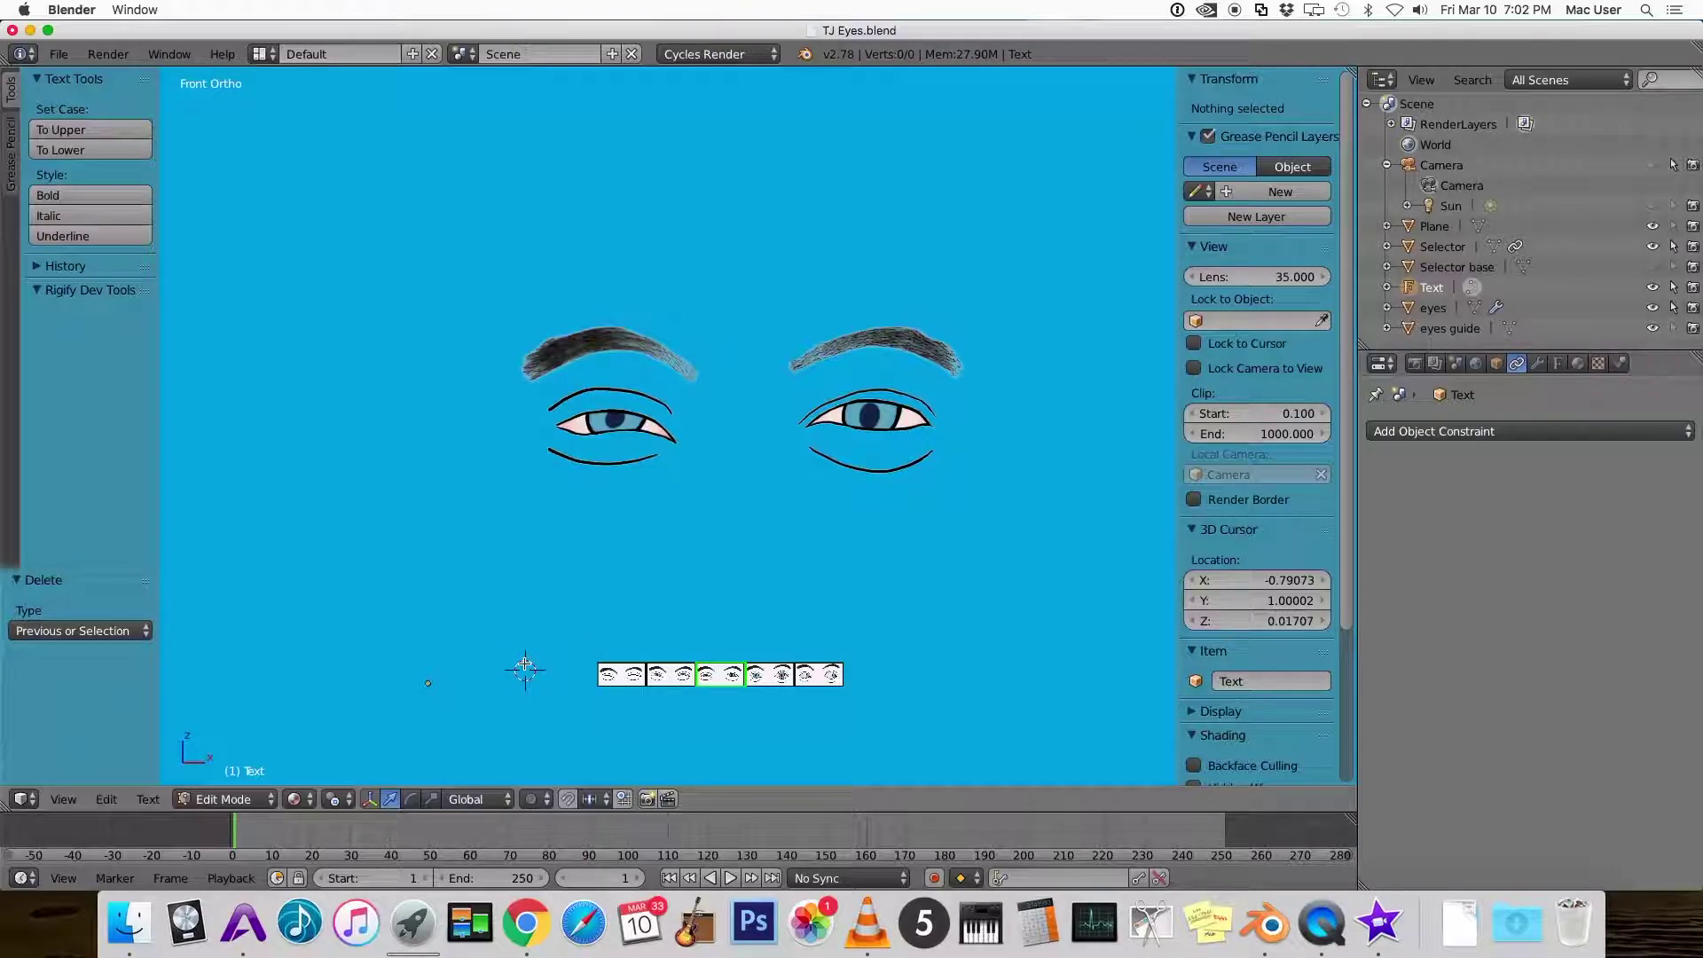
{"action": "type", "text": "Eye"}
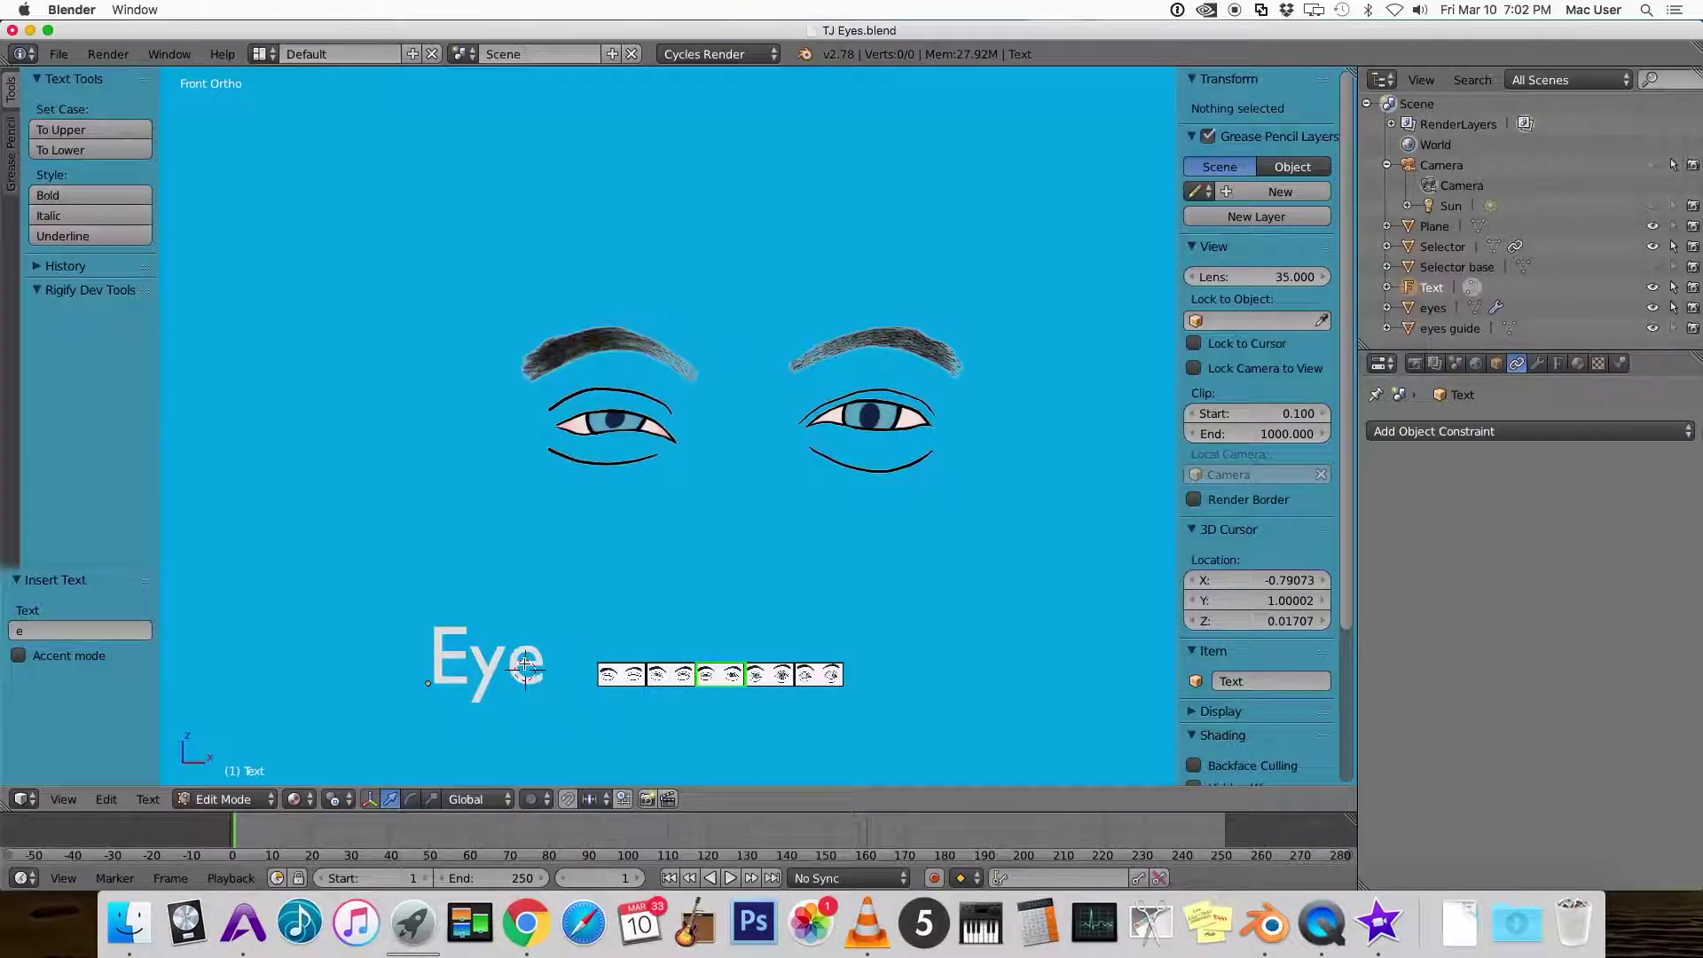
{"action": "type", "text": "s"}
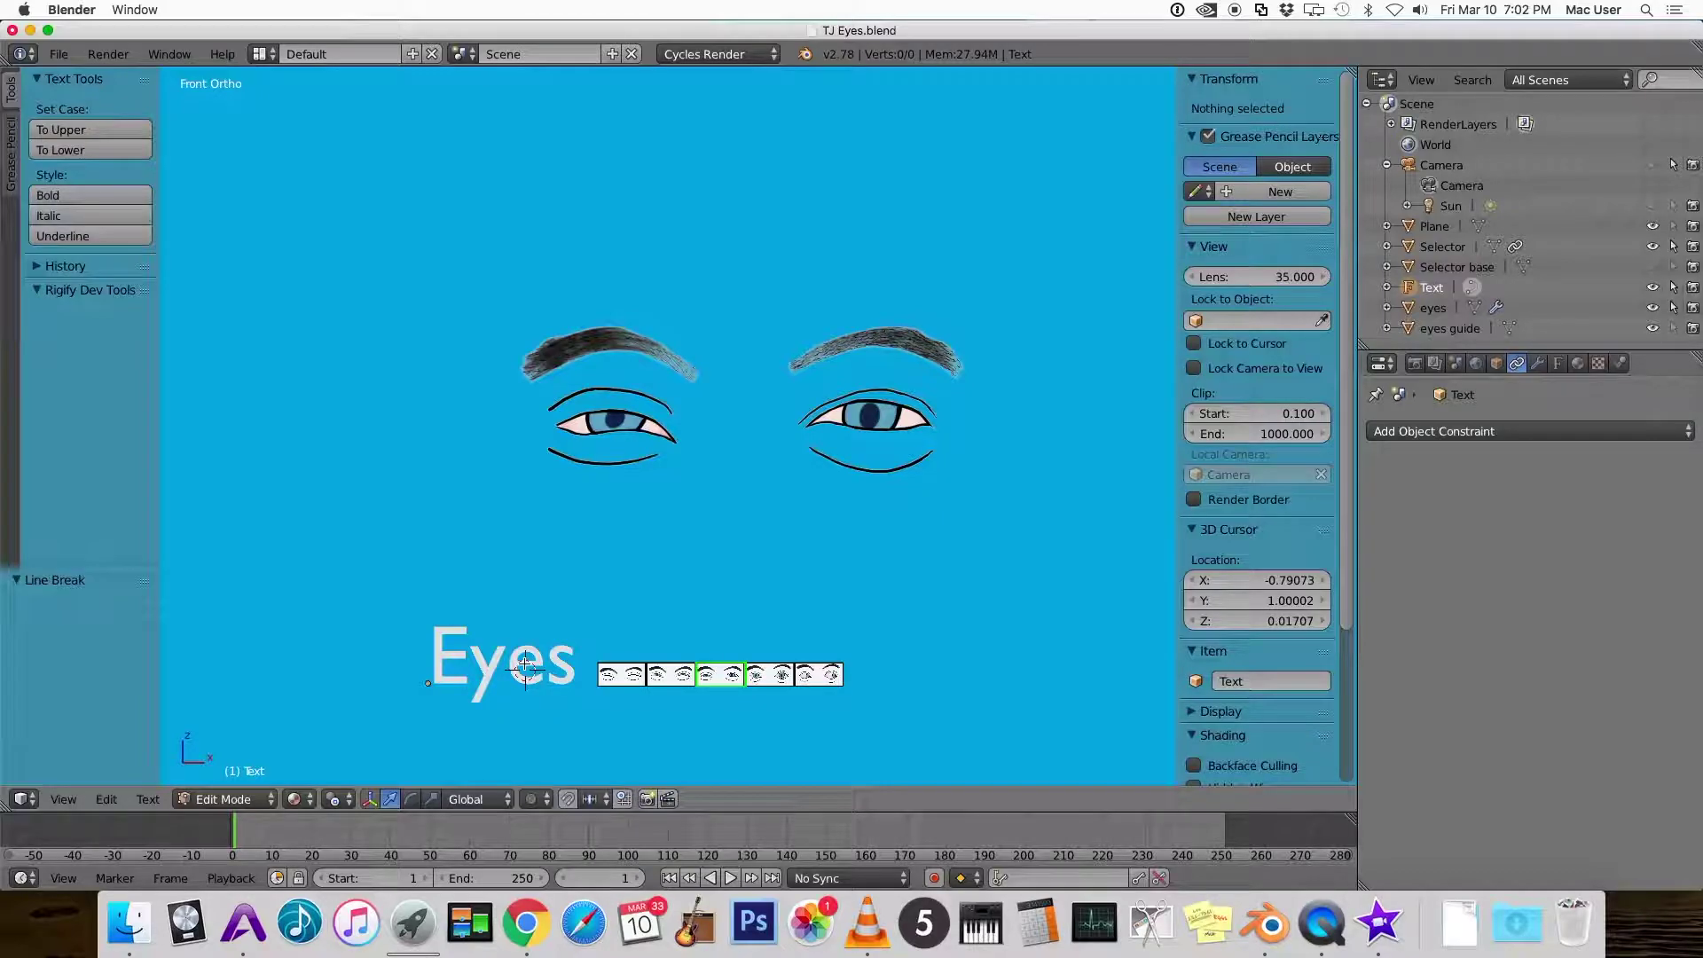
{"action": "key", "text": "Tab"}
{"action": "key", "text": "s"}
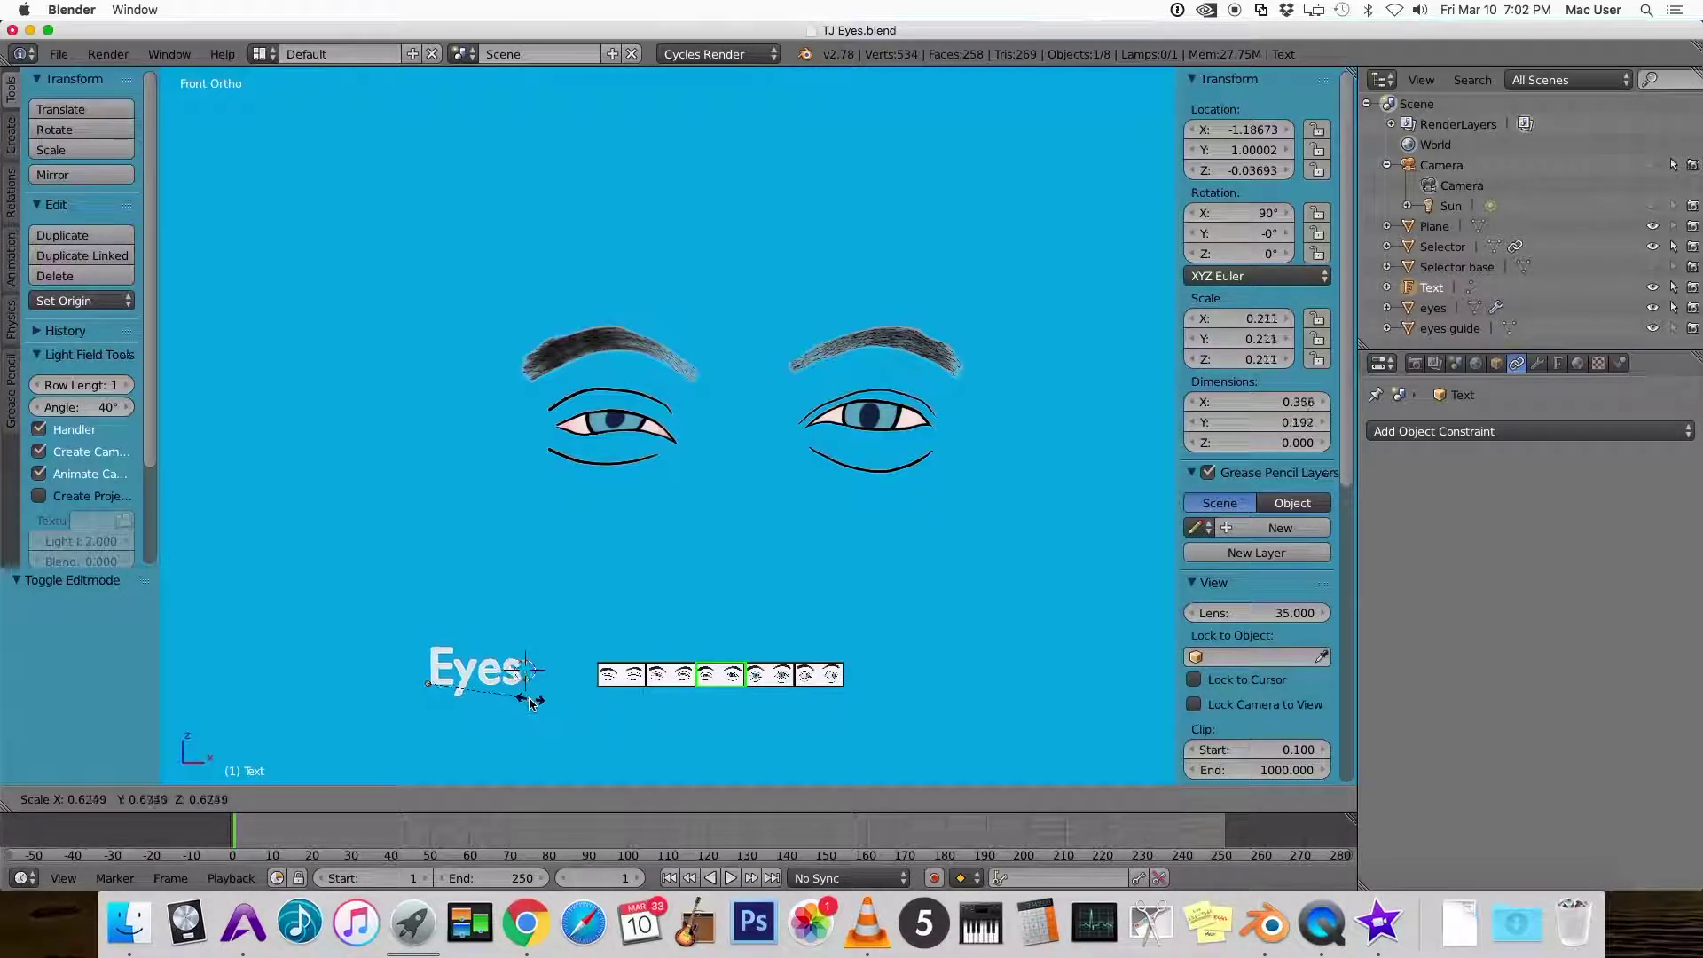
{"action": "left_click", "coordinate": [512, 698]}
Place the Eyes text beside the strip and convert it to a mesh via 'convert' search
{"action": "key", "text": "g"}
{"action": "left_click", "coordinate": [542, 681]}
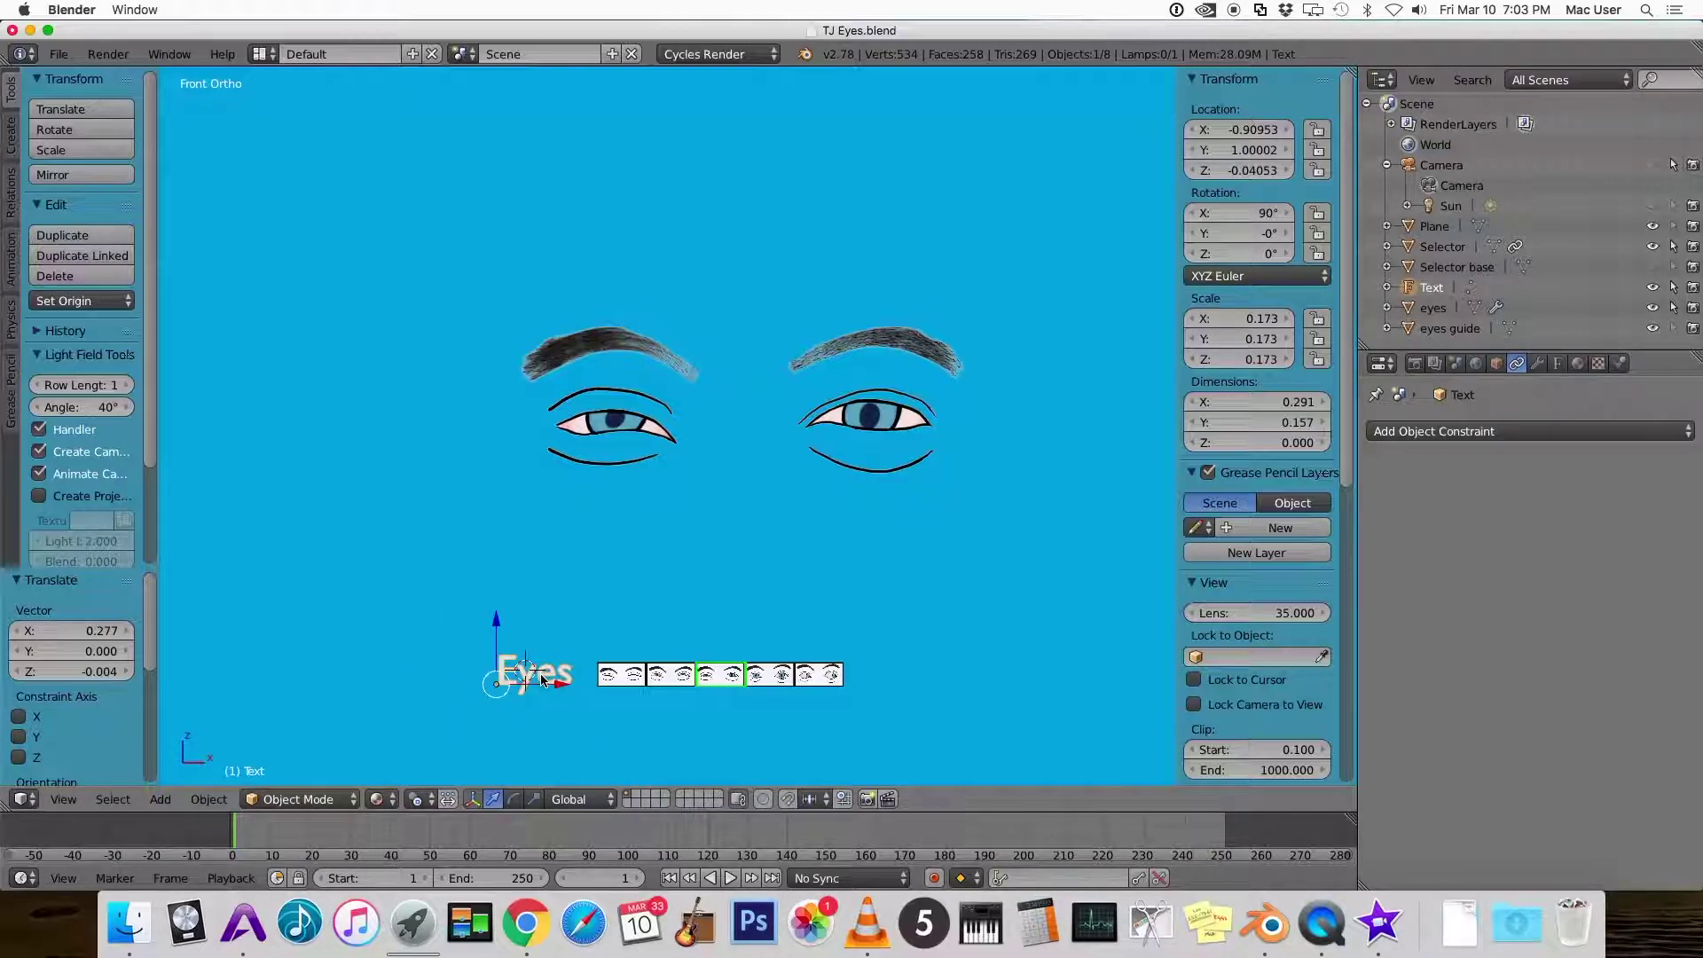
{"action": "key", "text": "space"}
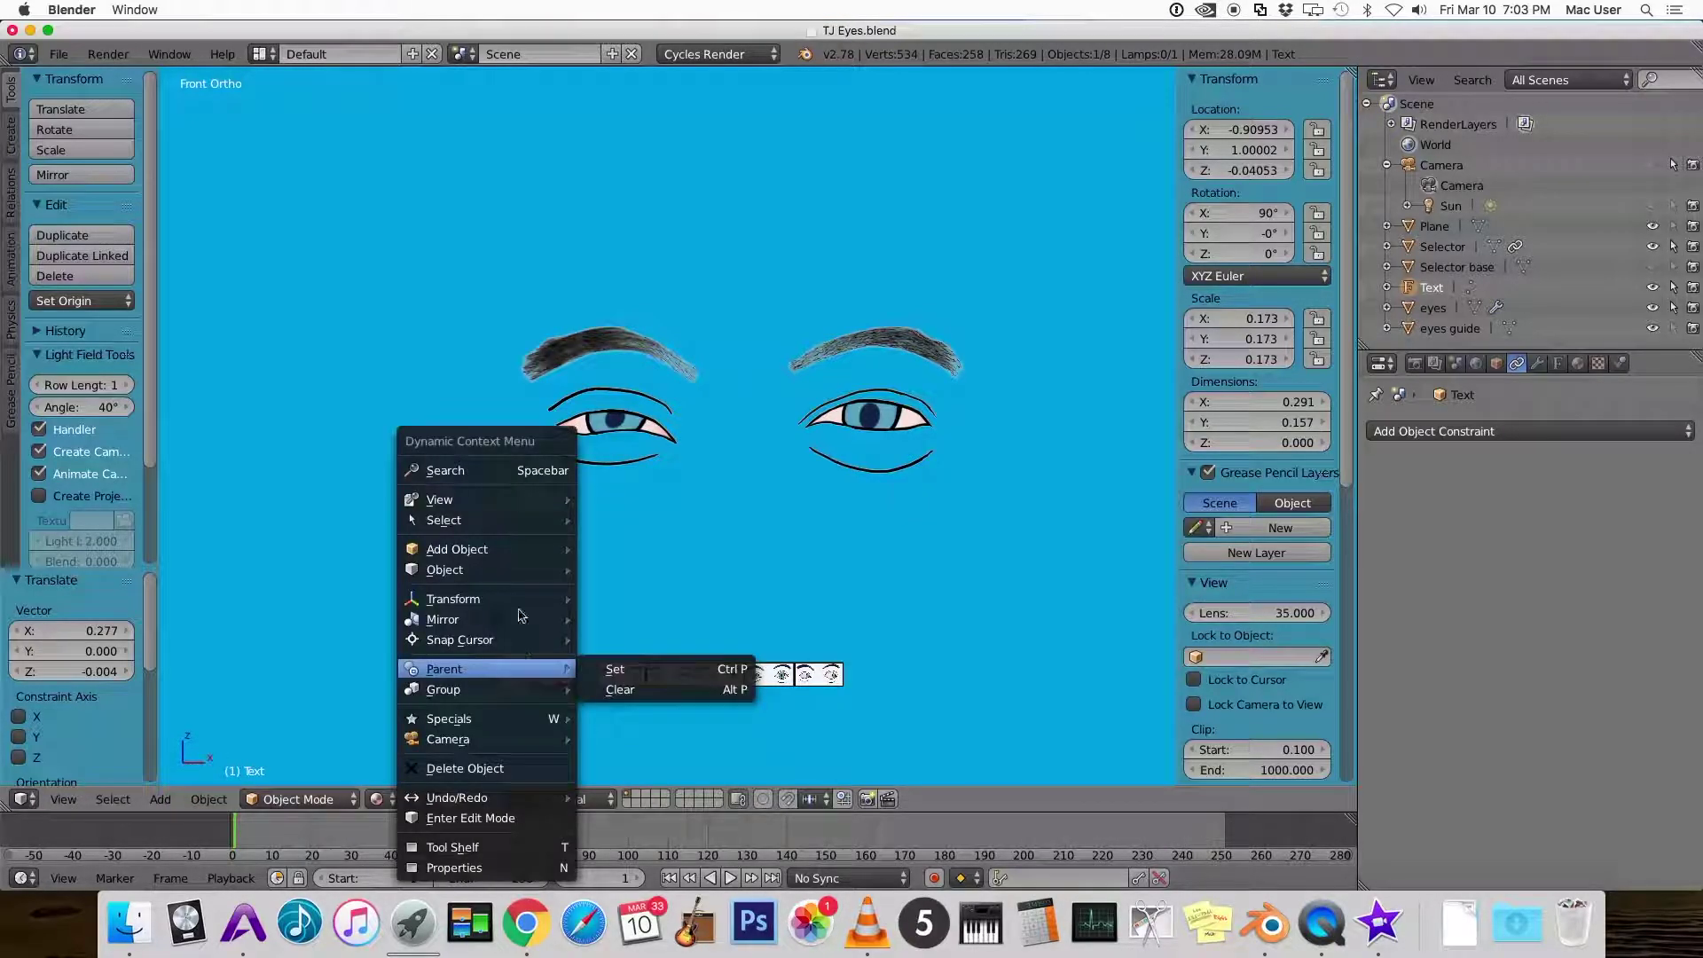
{"action": "left_click", "coordinate": [503, 476]}
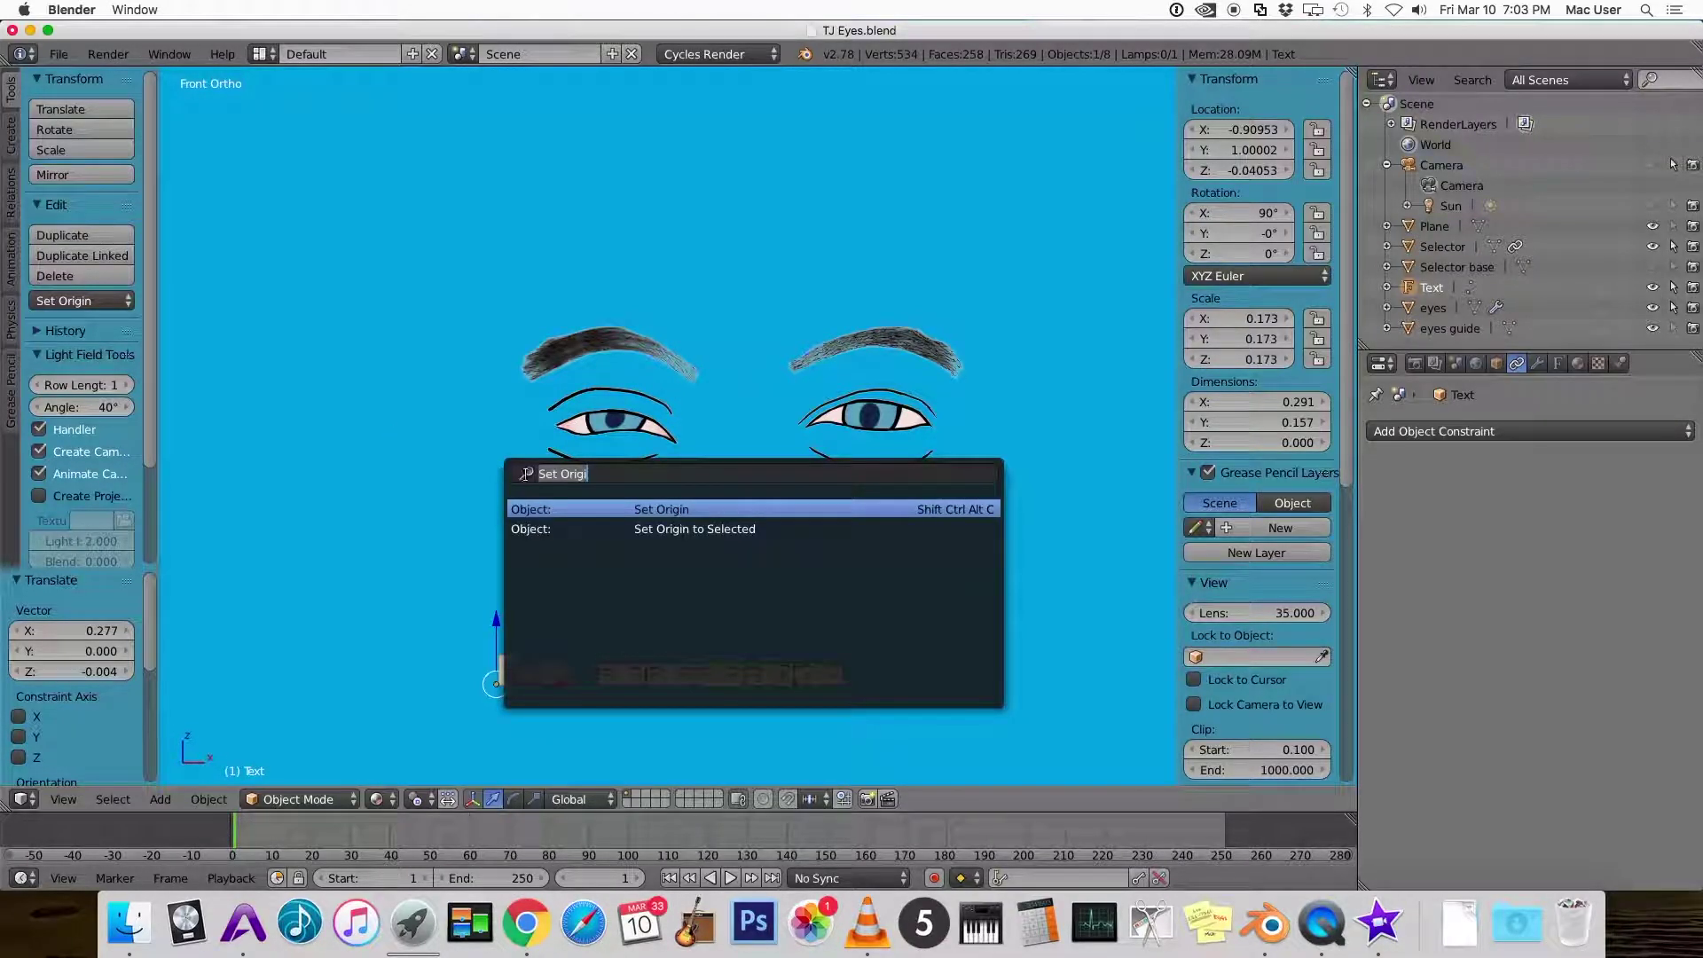
{"action": "type", "text": "convert"}
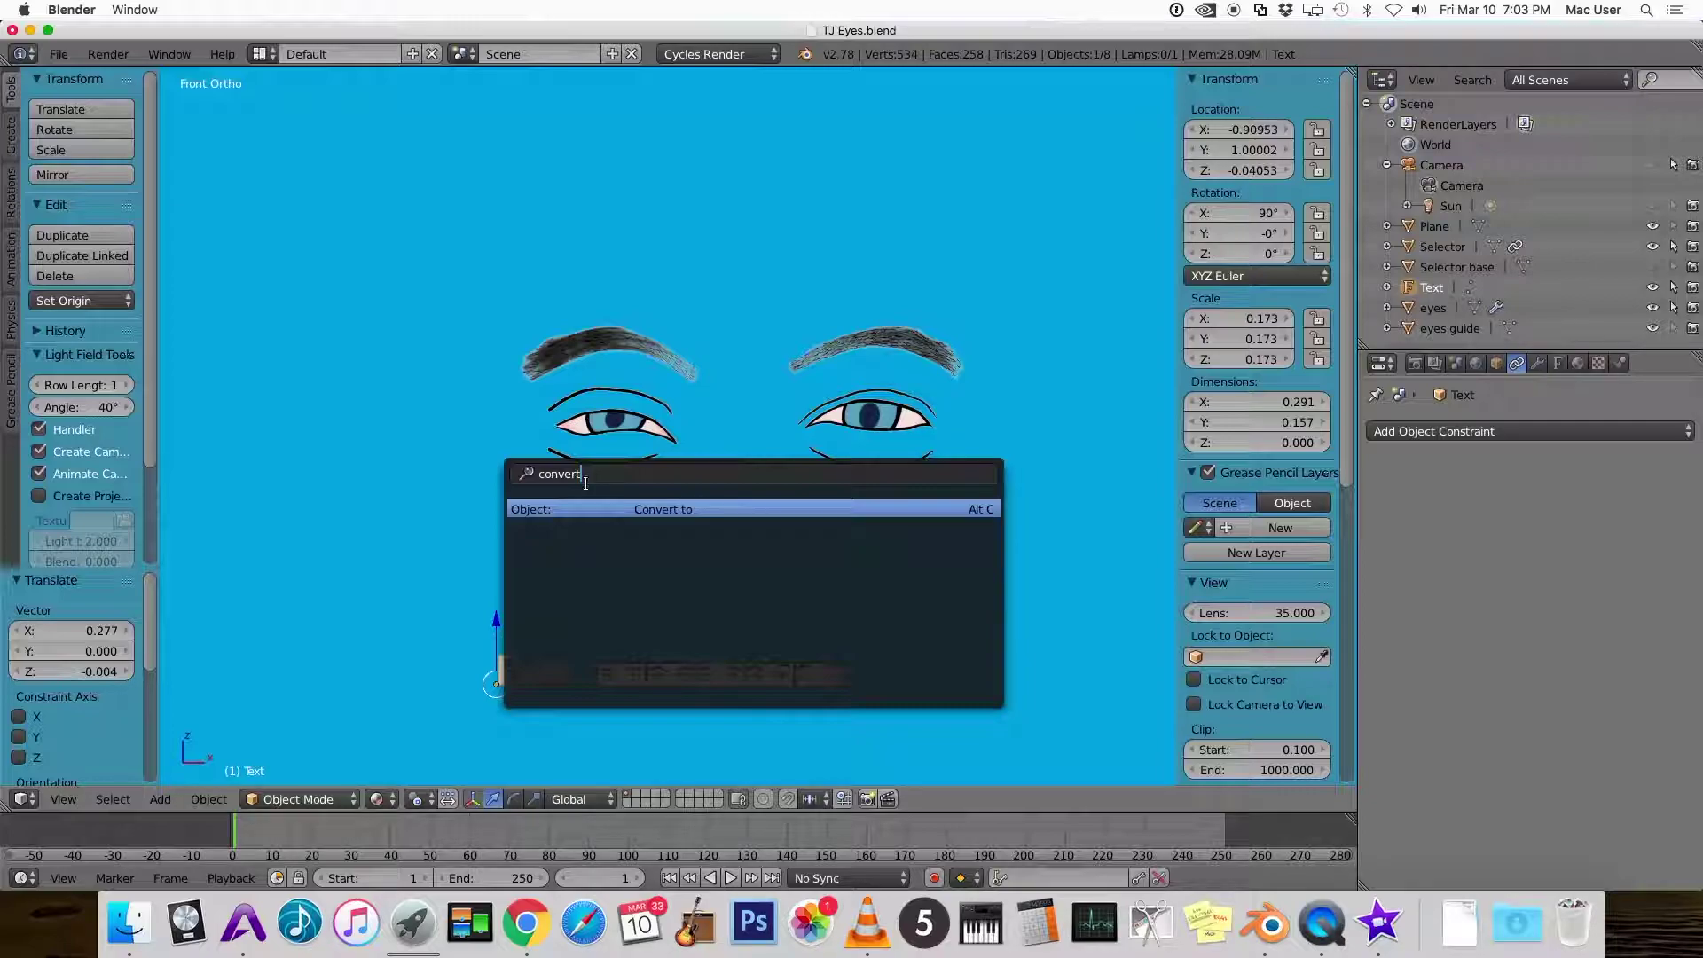
{"action": "left_click", "coordinate": [655, 507]}
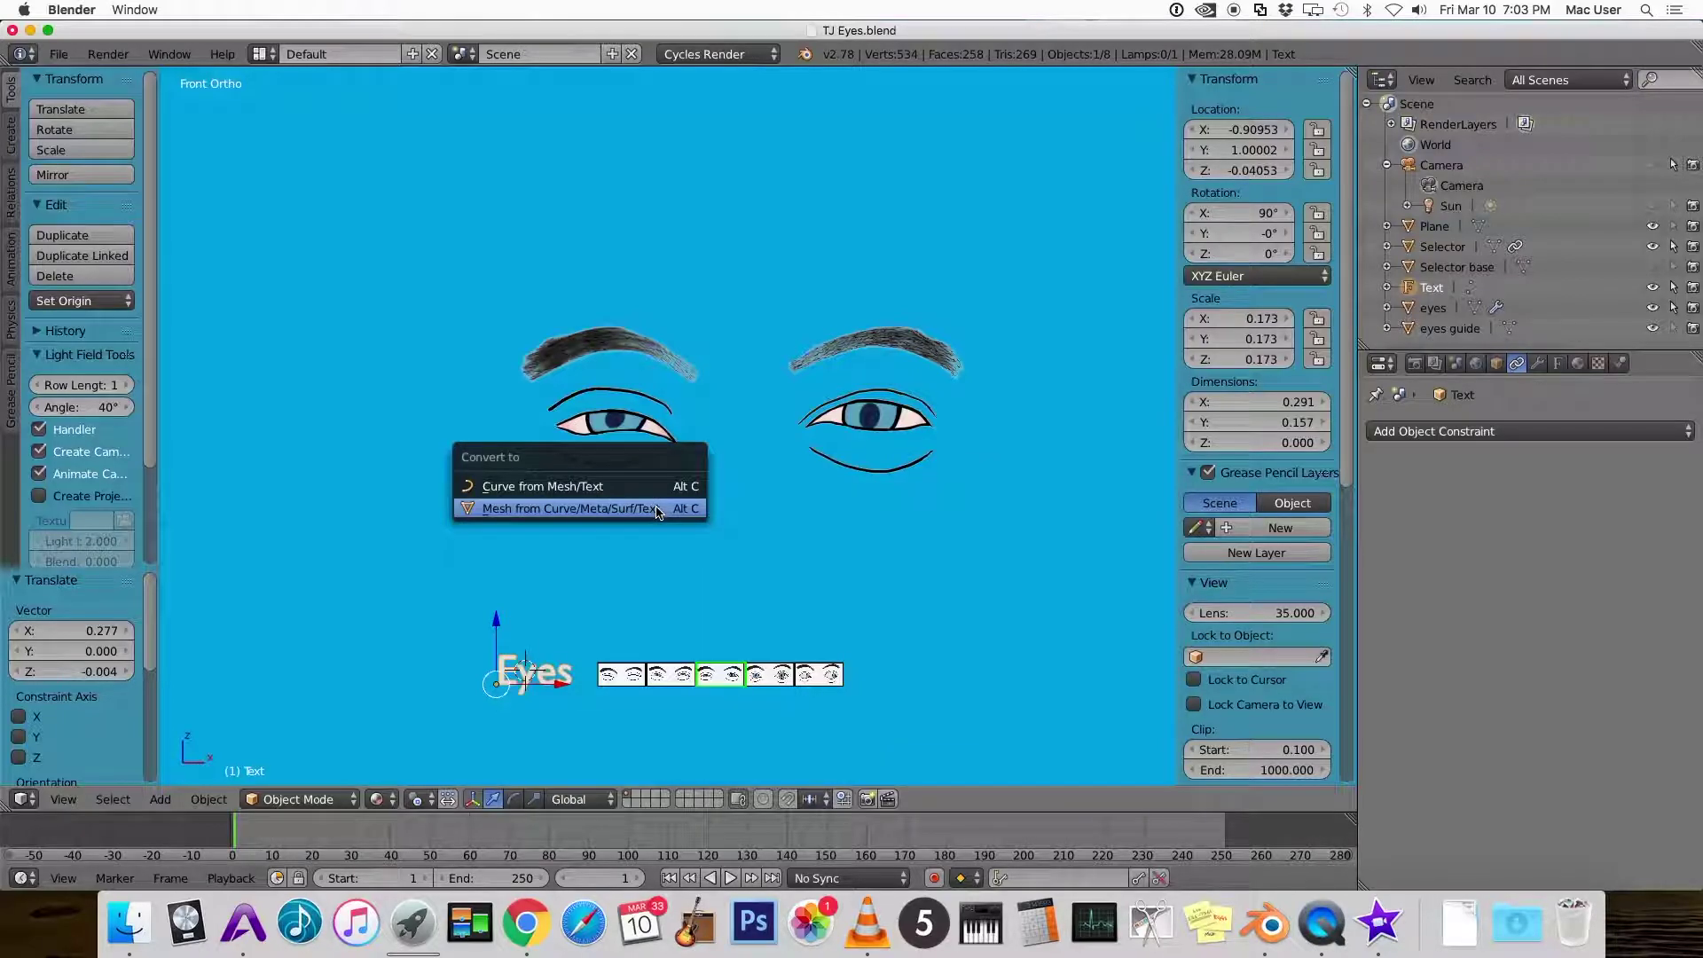
{"action": "left_click", "coordinate": [583, 509]}
{"action": "key", "text": "Tab"}
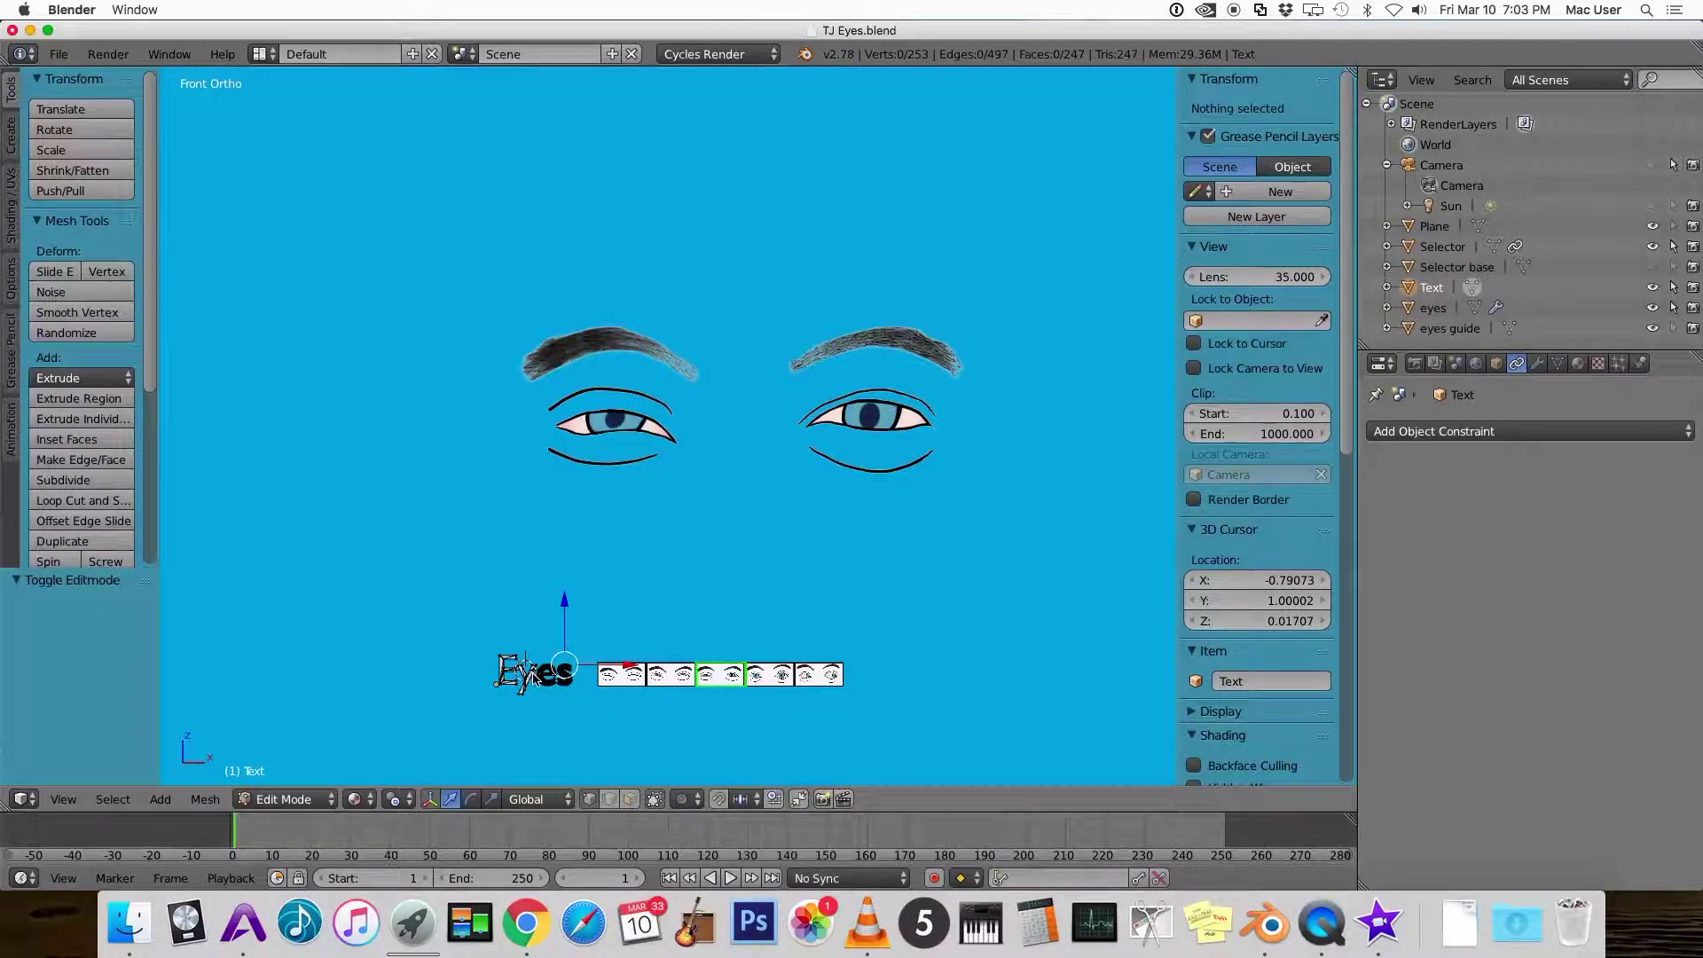
{"action": "key", "text": "Tab"}
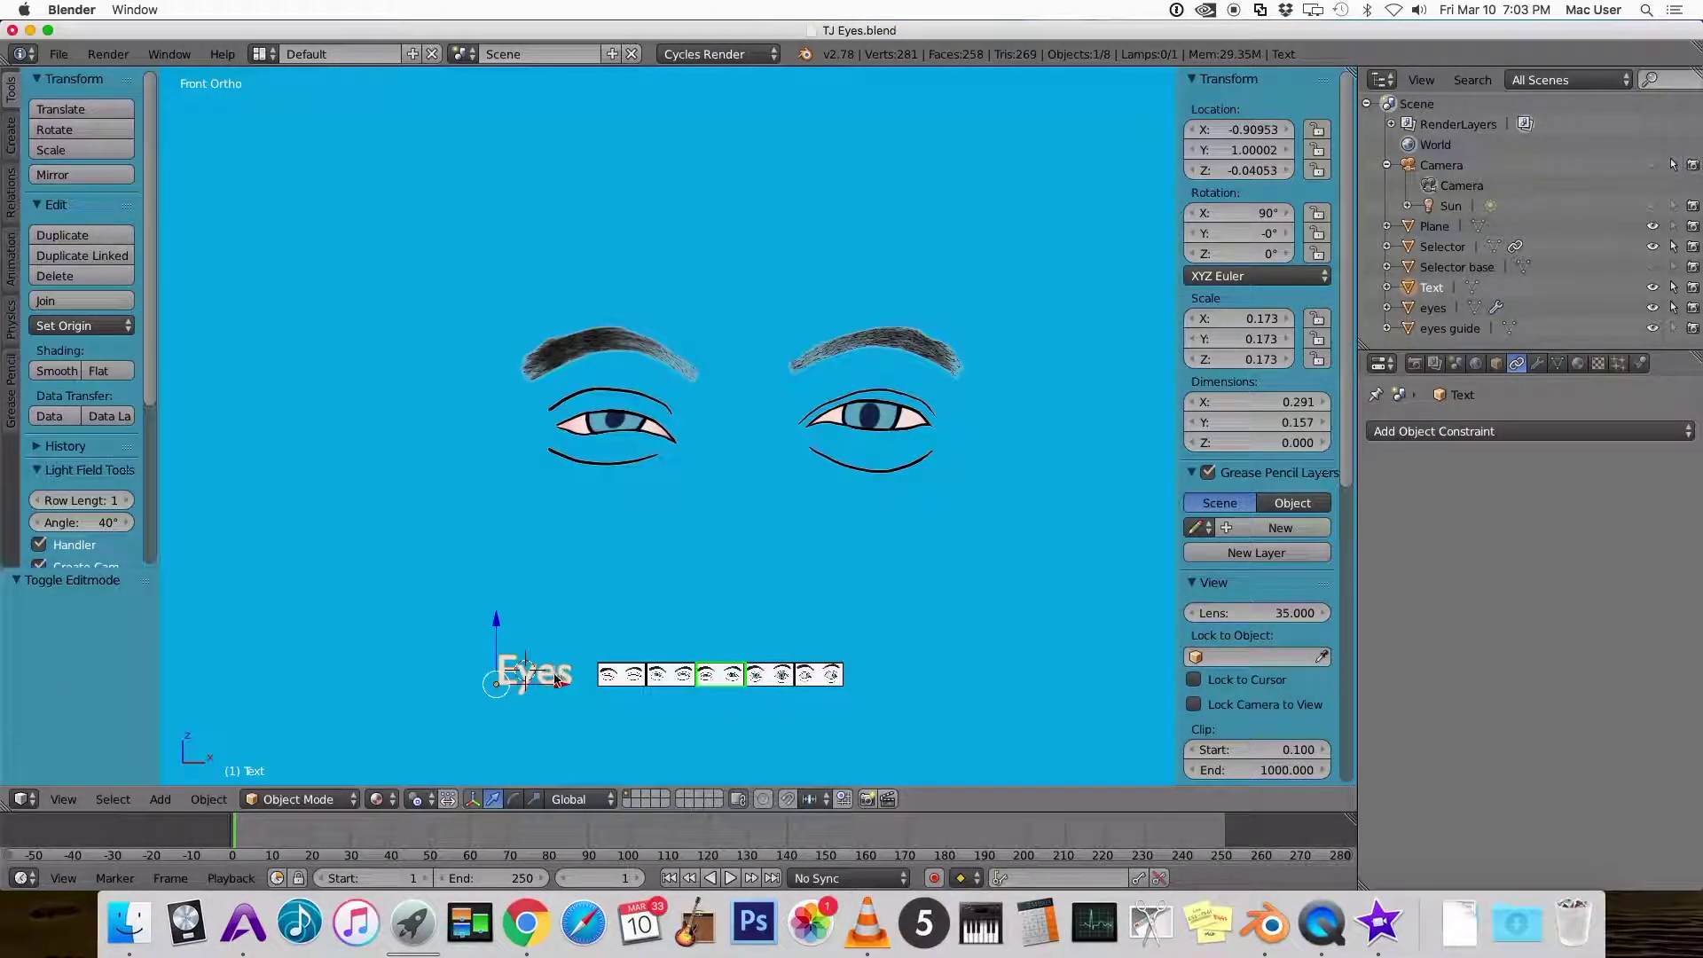
{"action": "left_click", "coordinate": [1576, 364]}
Give the Eyes mesh a new material with a bright green surface colour
{"action": "left_click", "coordinate": [1494, 497]}
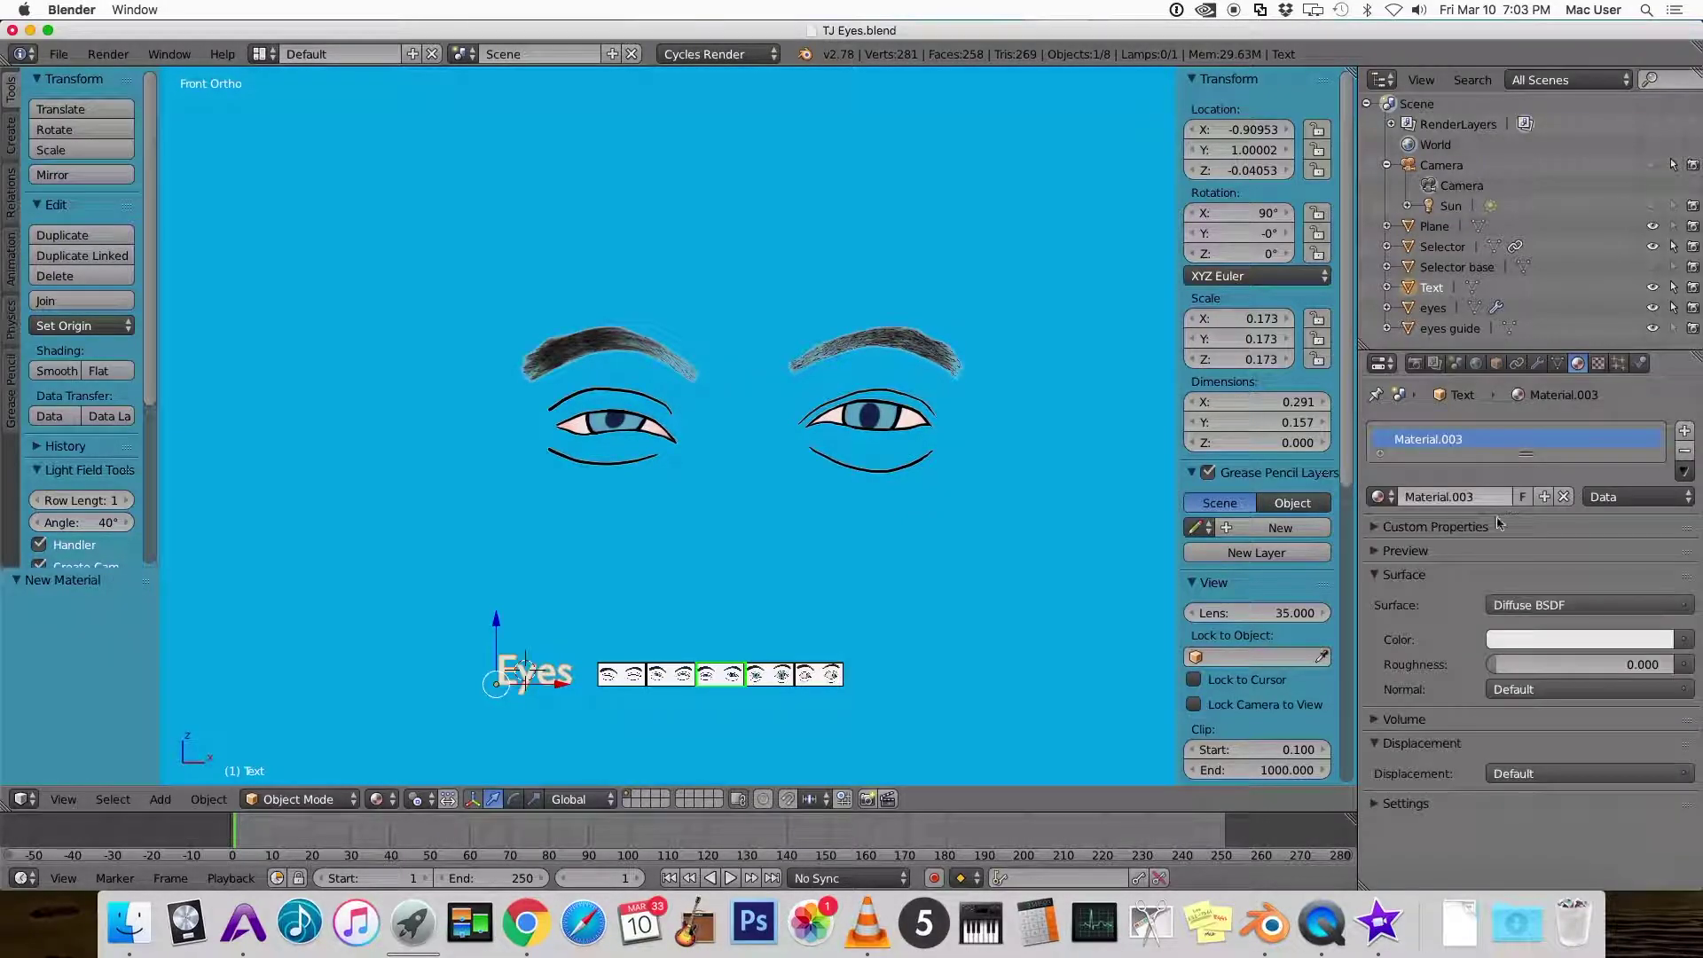
{"action": "left_click", "coordinate": [1538, 640]}
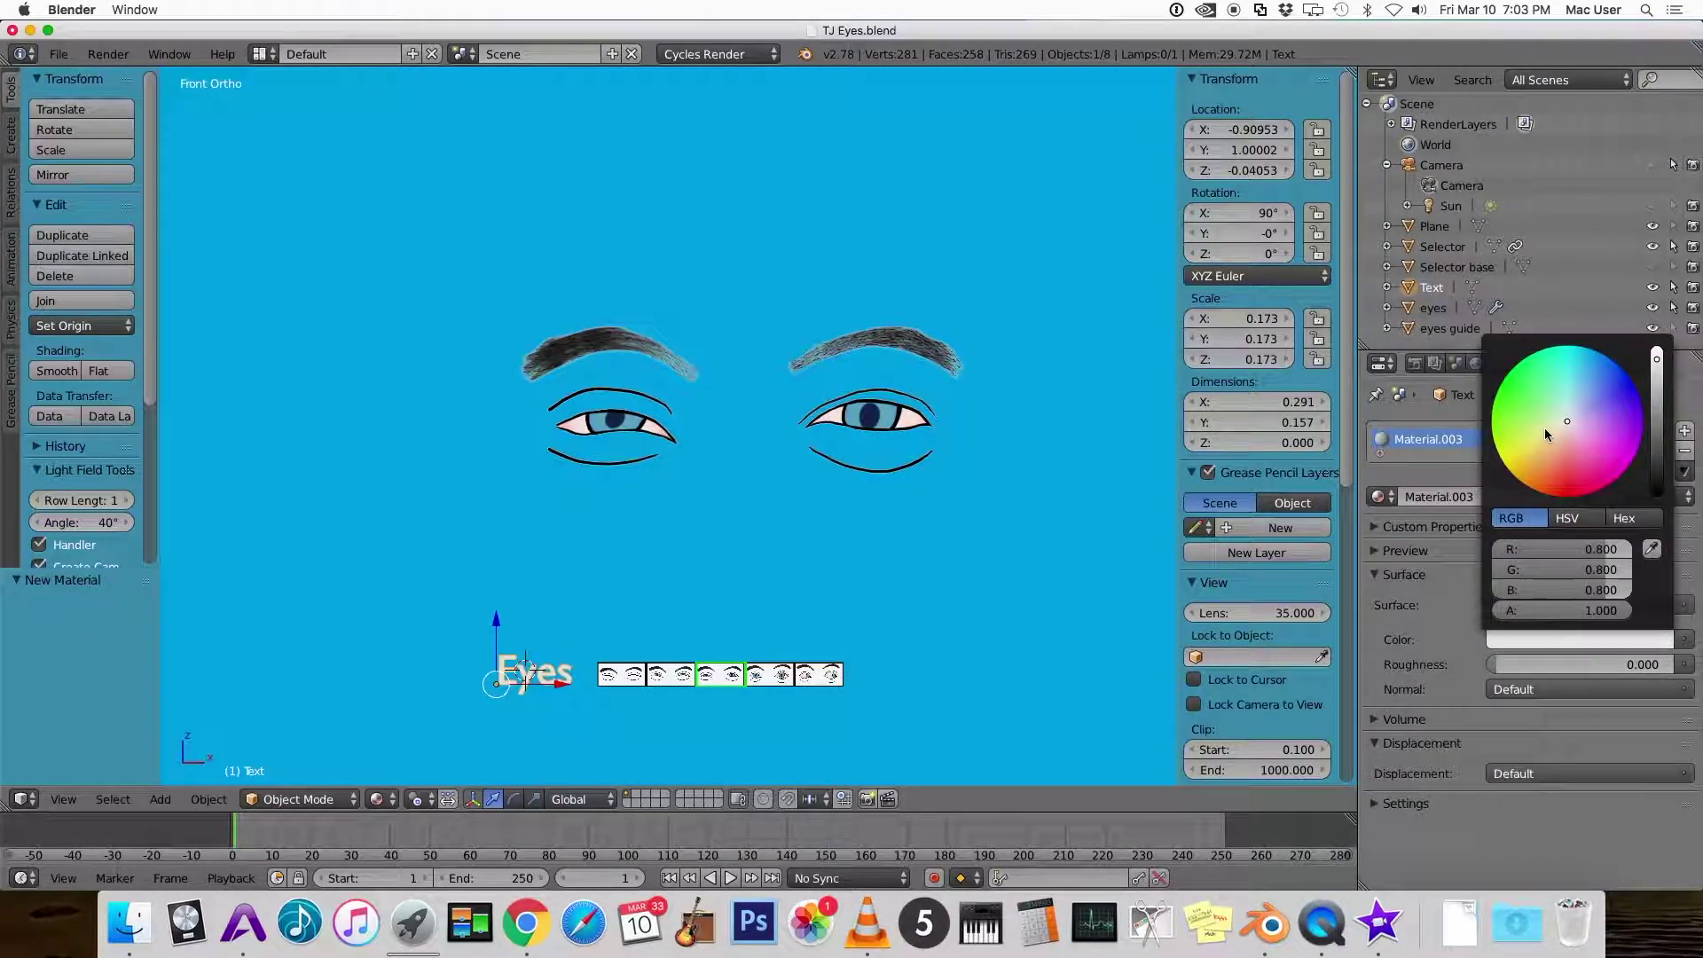
{"action": "left_click_drag", "start_coordinate": [1547, 434], "coordinate": [1499, 397]}
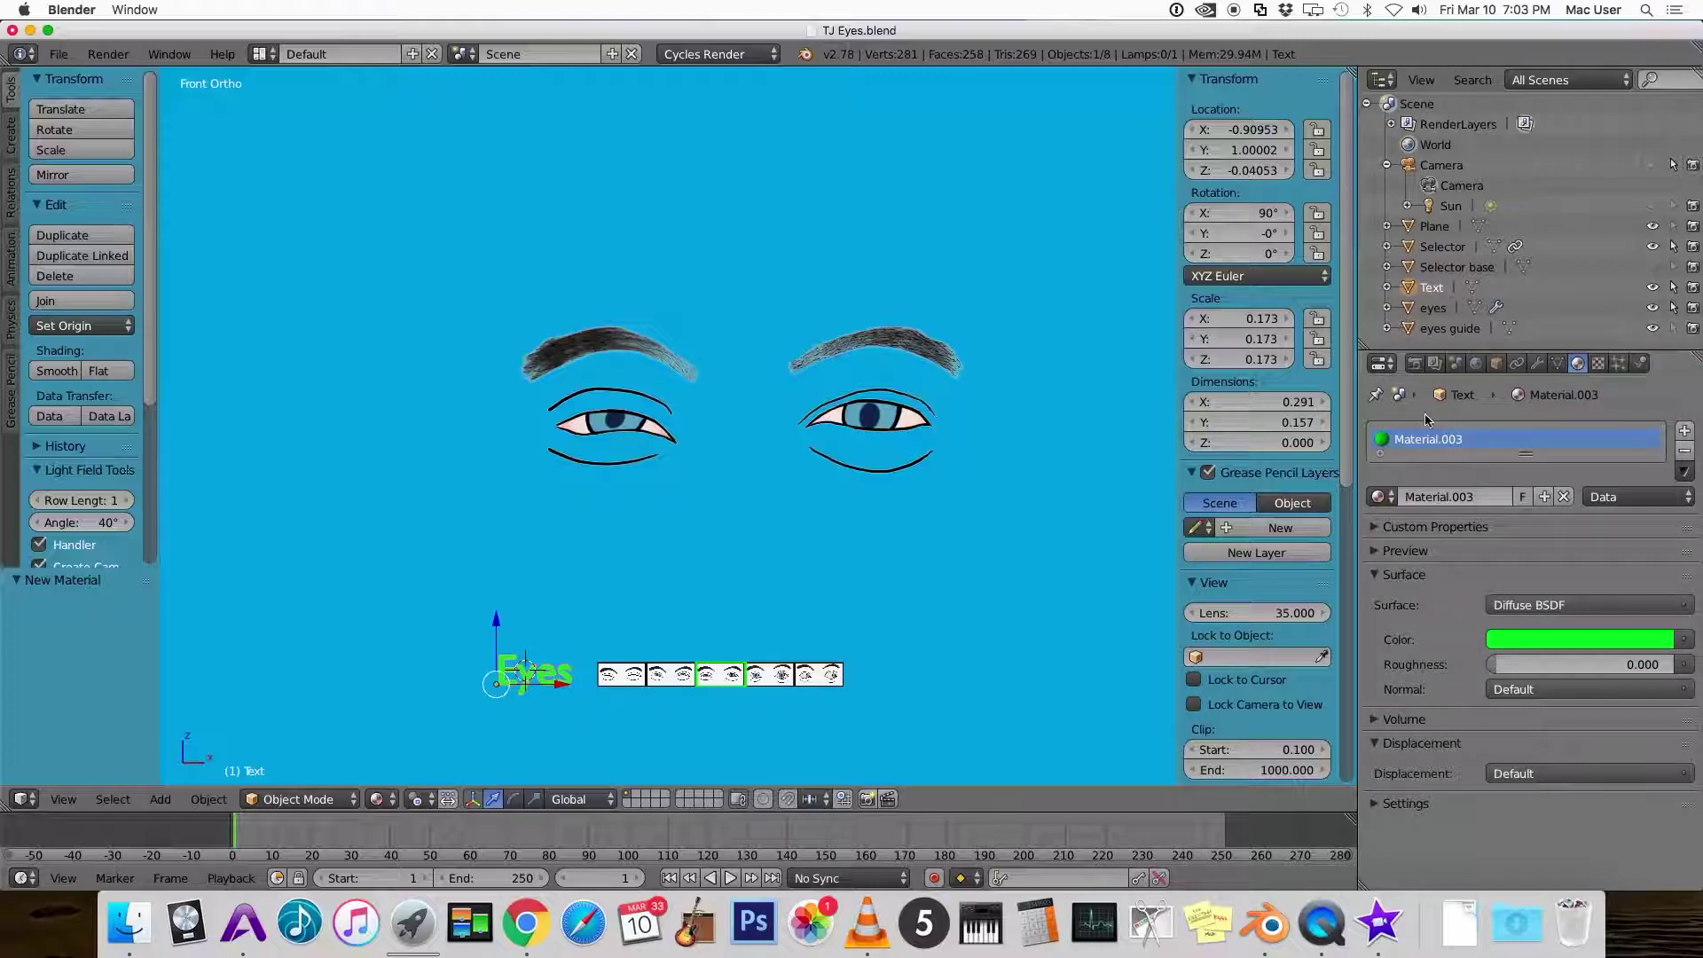
Set the Eyes object's display Object Color to fully saturated green
{"action": "left_click", "coordinate": [1497, 363]}
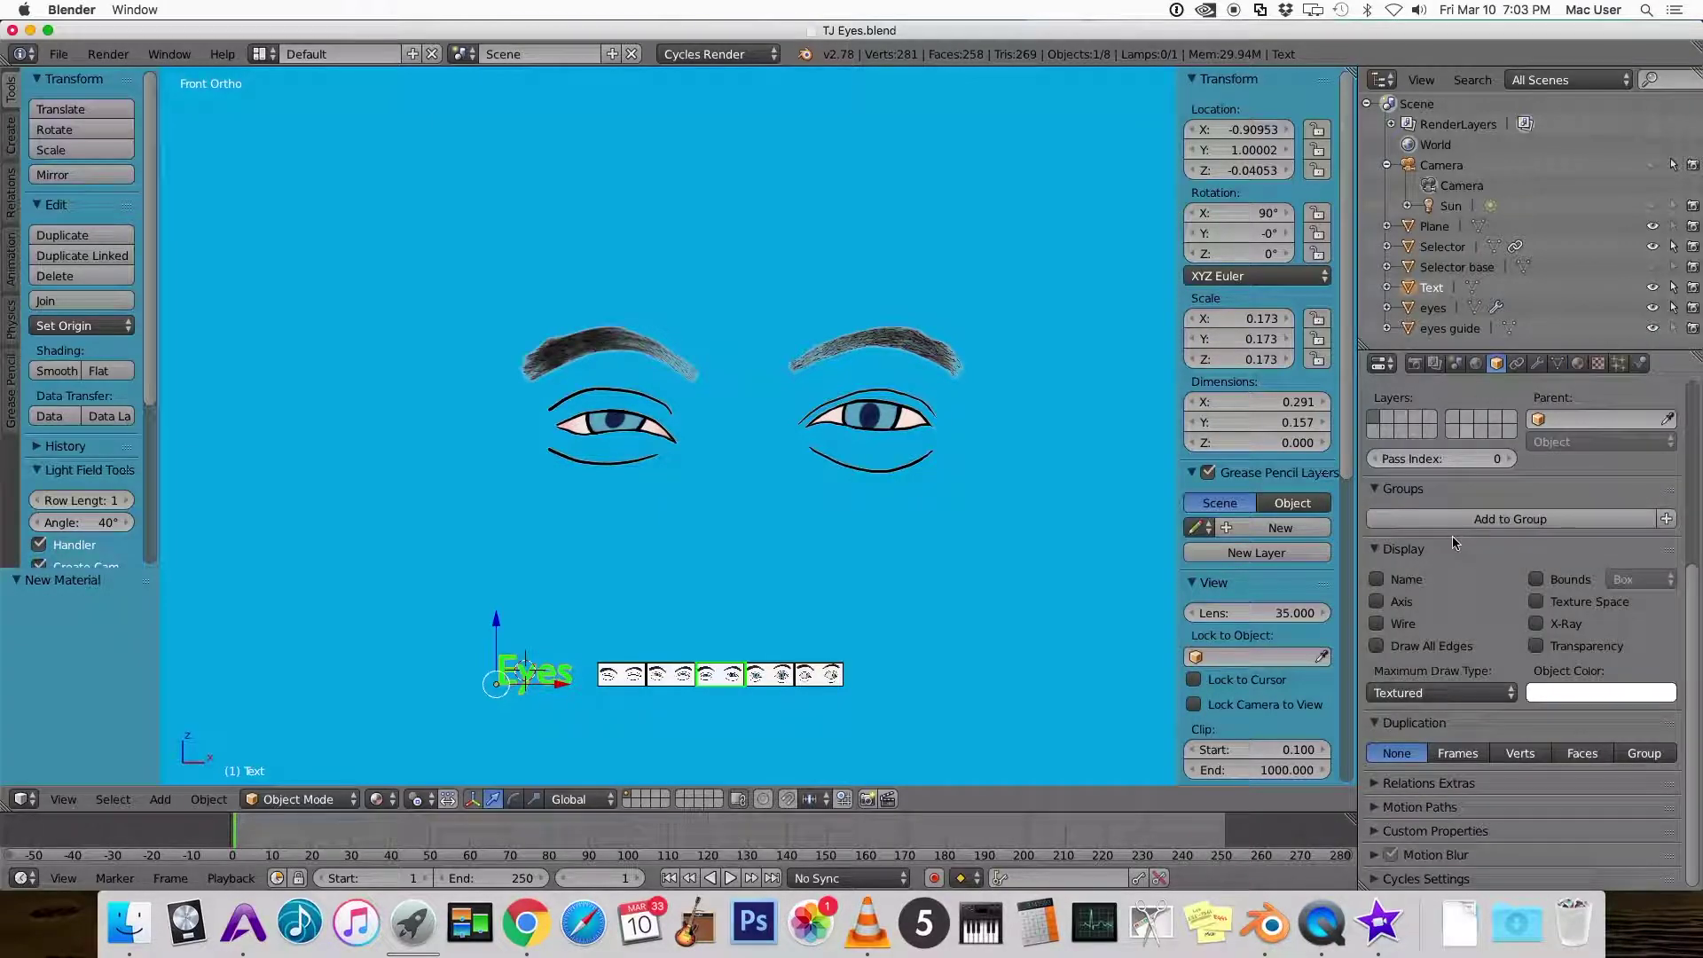
{"action": "left_click", "coordinate": [1606, 702]}
{"action": "left_click", "coordinate": [1544, 453]}
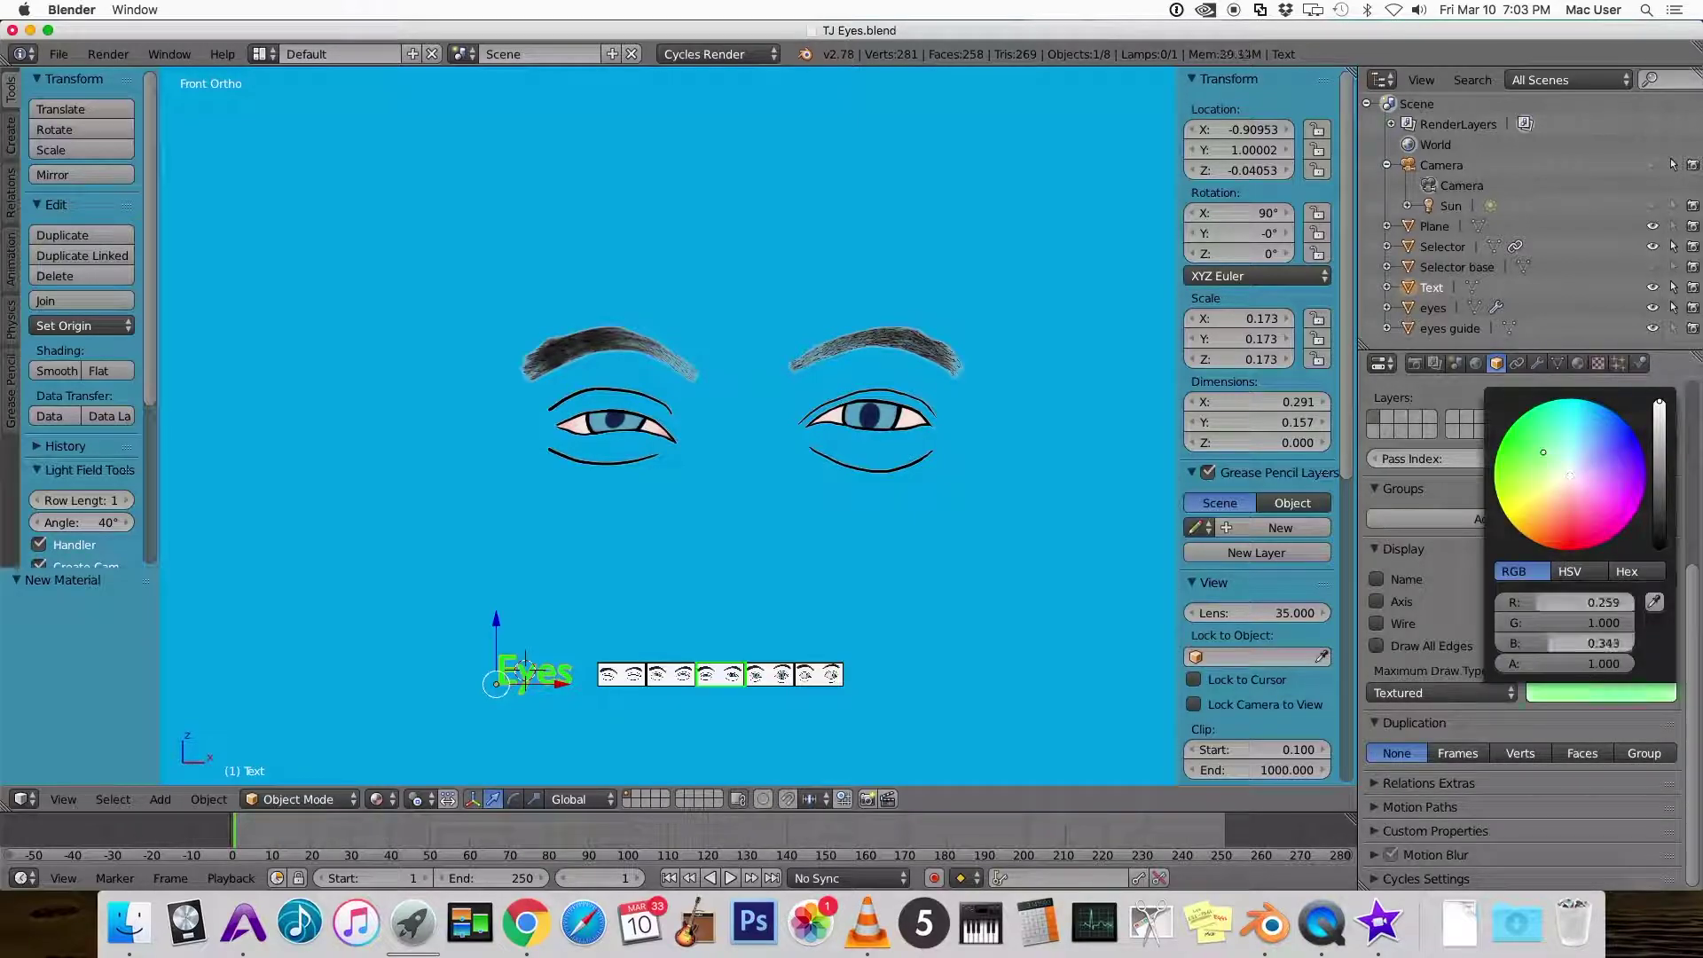
{"action": "left_click_drag", "start_coordinate": [1544, 453], "coordinate": [1511, 434]}
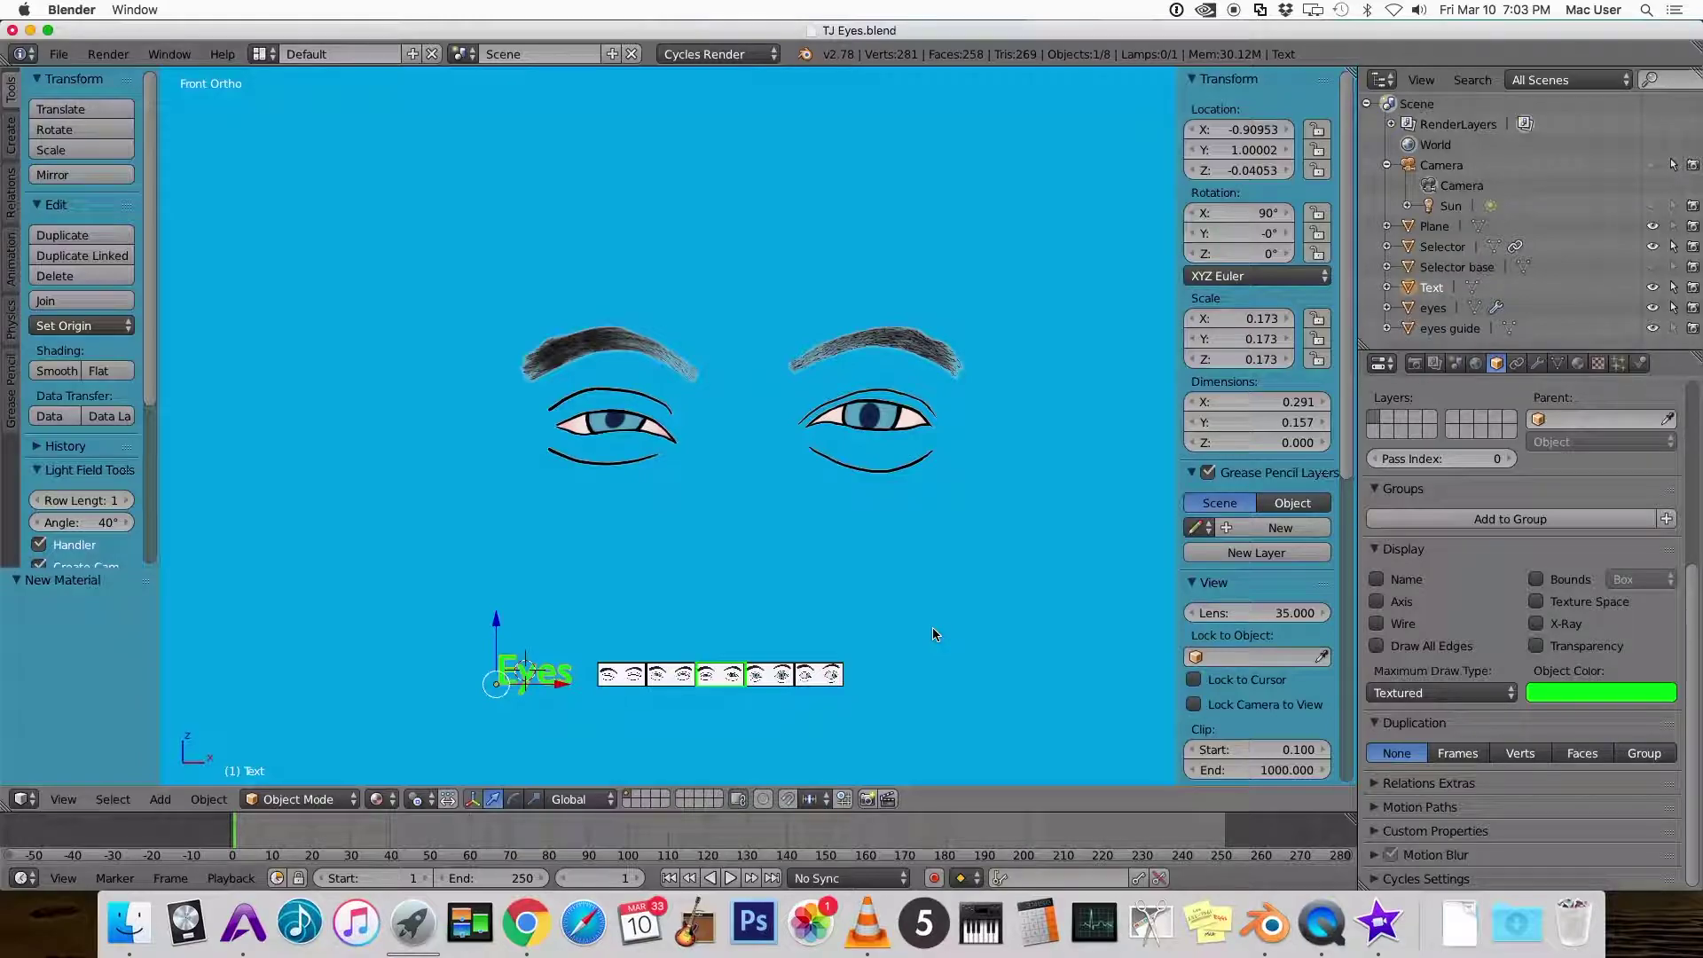
{"action": "scroll", "coordinate": [934, 635], "scroll_direction": "down", "scroll_amount": 5}
Move the Eyes text along Y to about -0.002, level with the eye strip, in front view
{"action": "scroll", "coordinate": [934, 626], "scroll_direction": "down", "scroll_amount": 3}
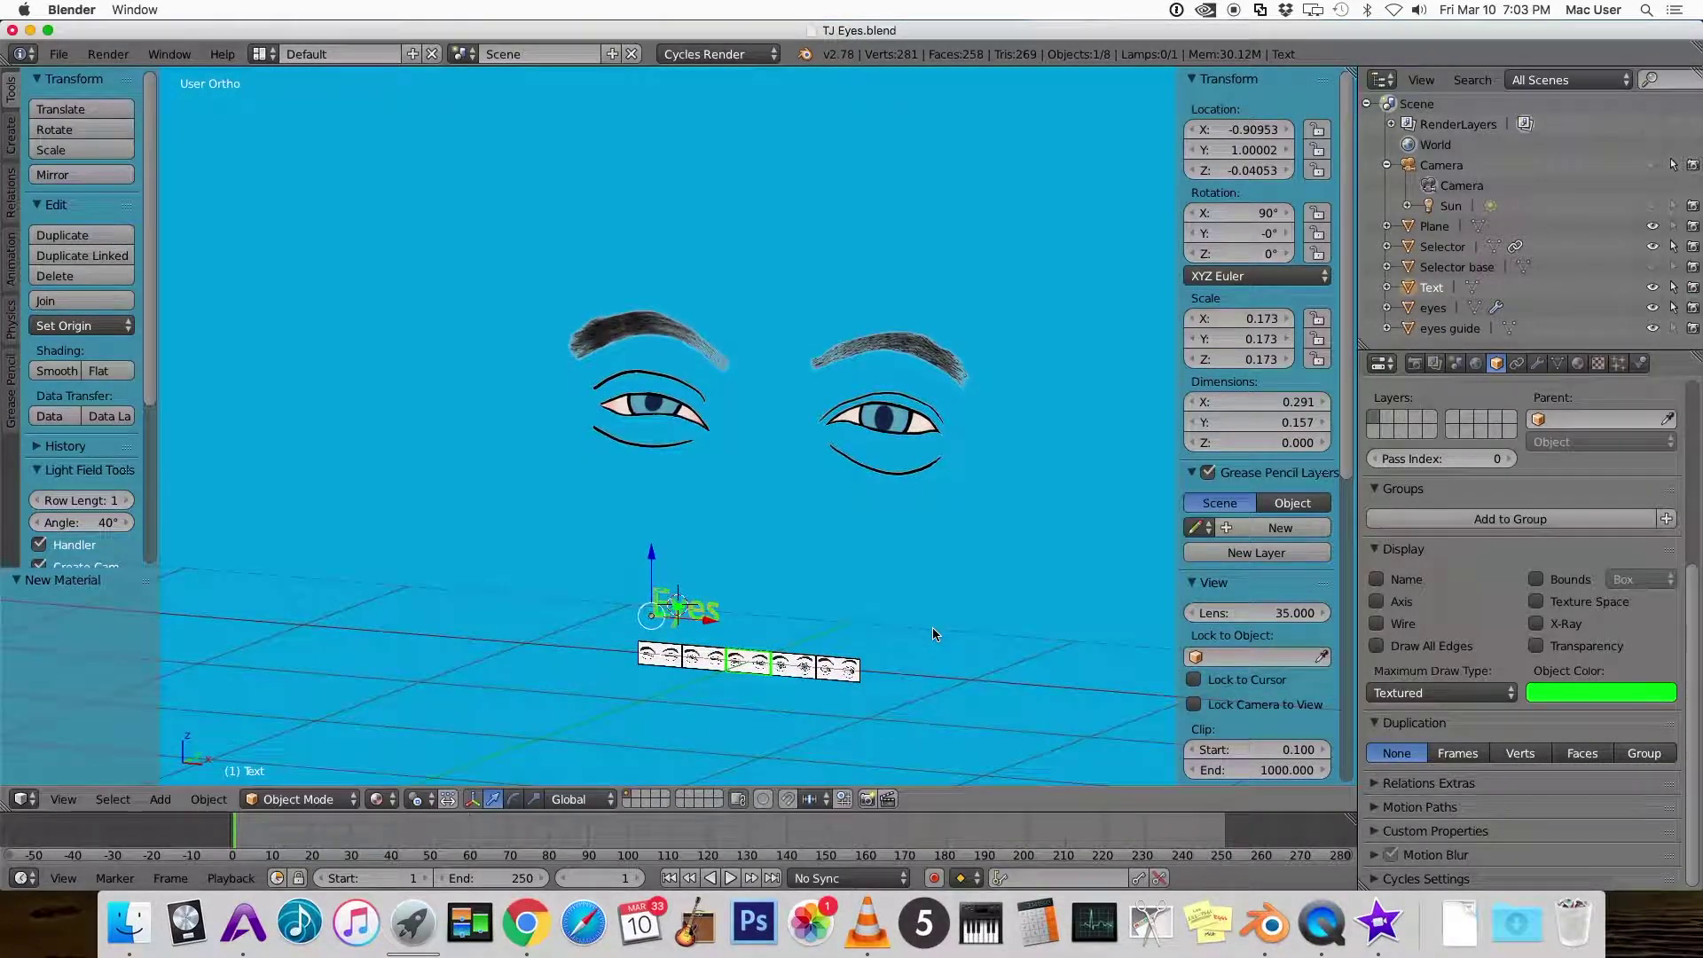
{"action": "key", "text": "g"}
{"action": "key", "text": "y"}
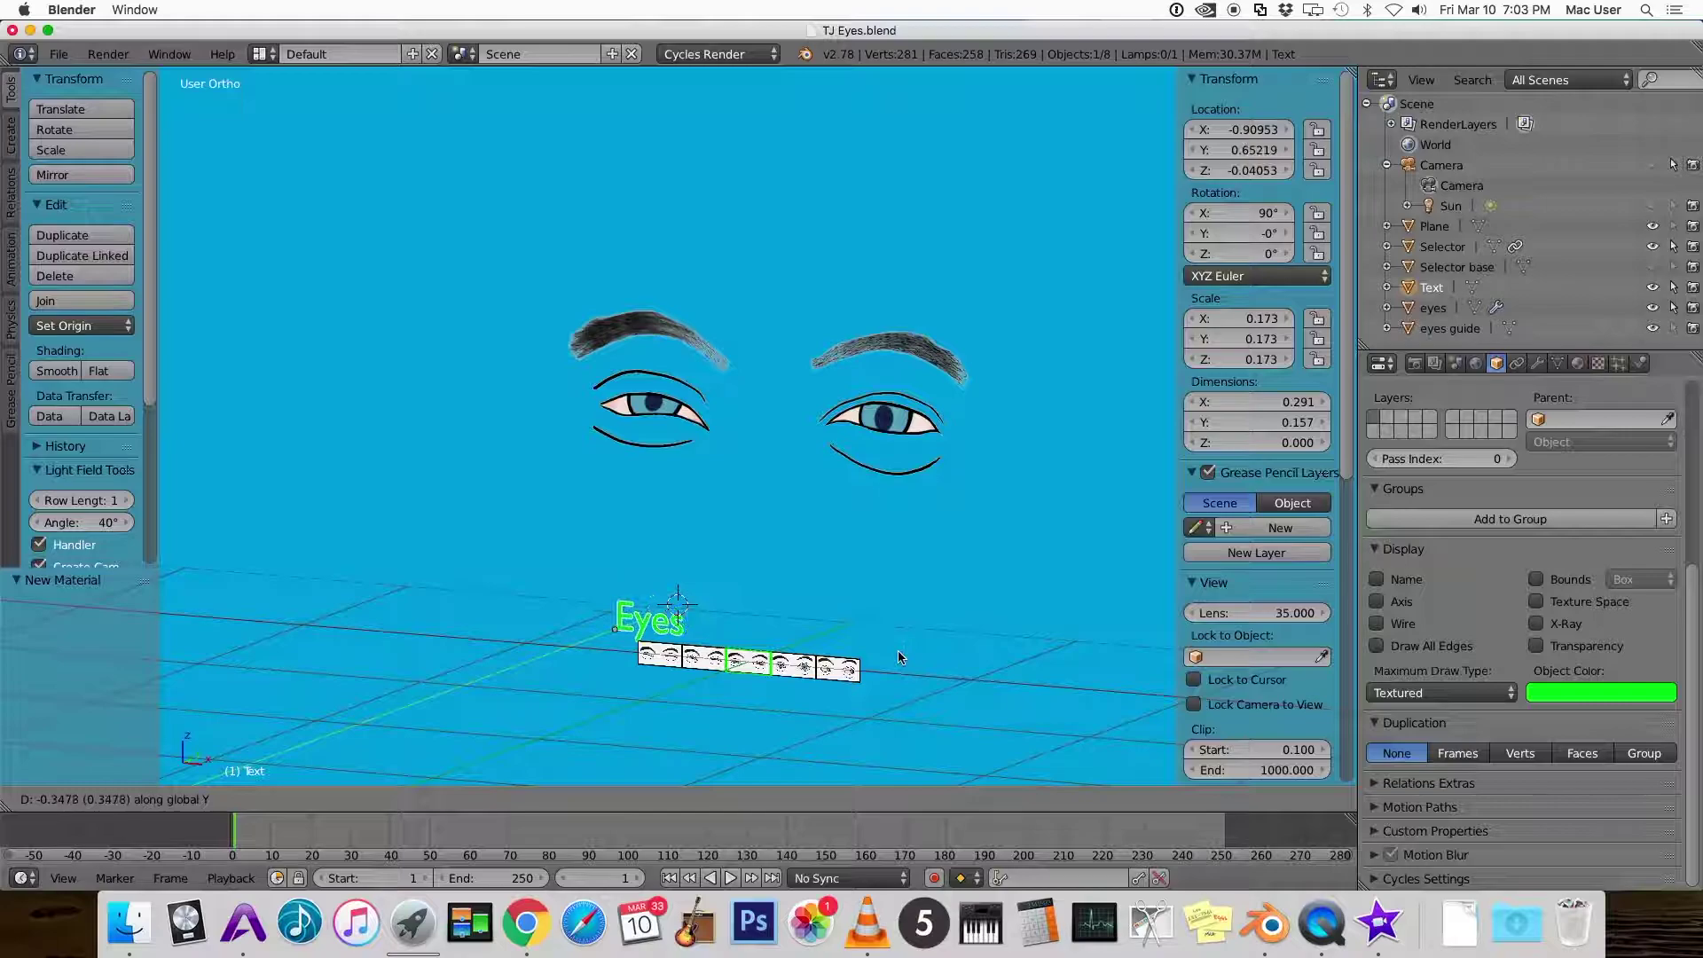
{"action": "left_click", "coordinate": [846, 697]}
{"action": "scroll", "coordinate": [844, 699], "scroll_direction": "down", "scroll_amount": 3}
{"action": "scroll", "coordinate": [845, 699], "scroll_direction": "down", "scroll_amount": 3}
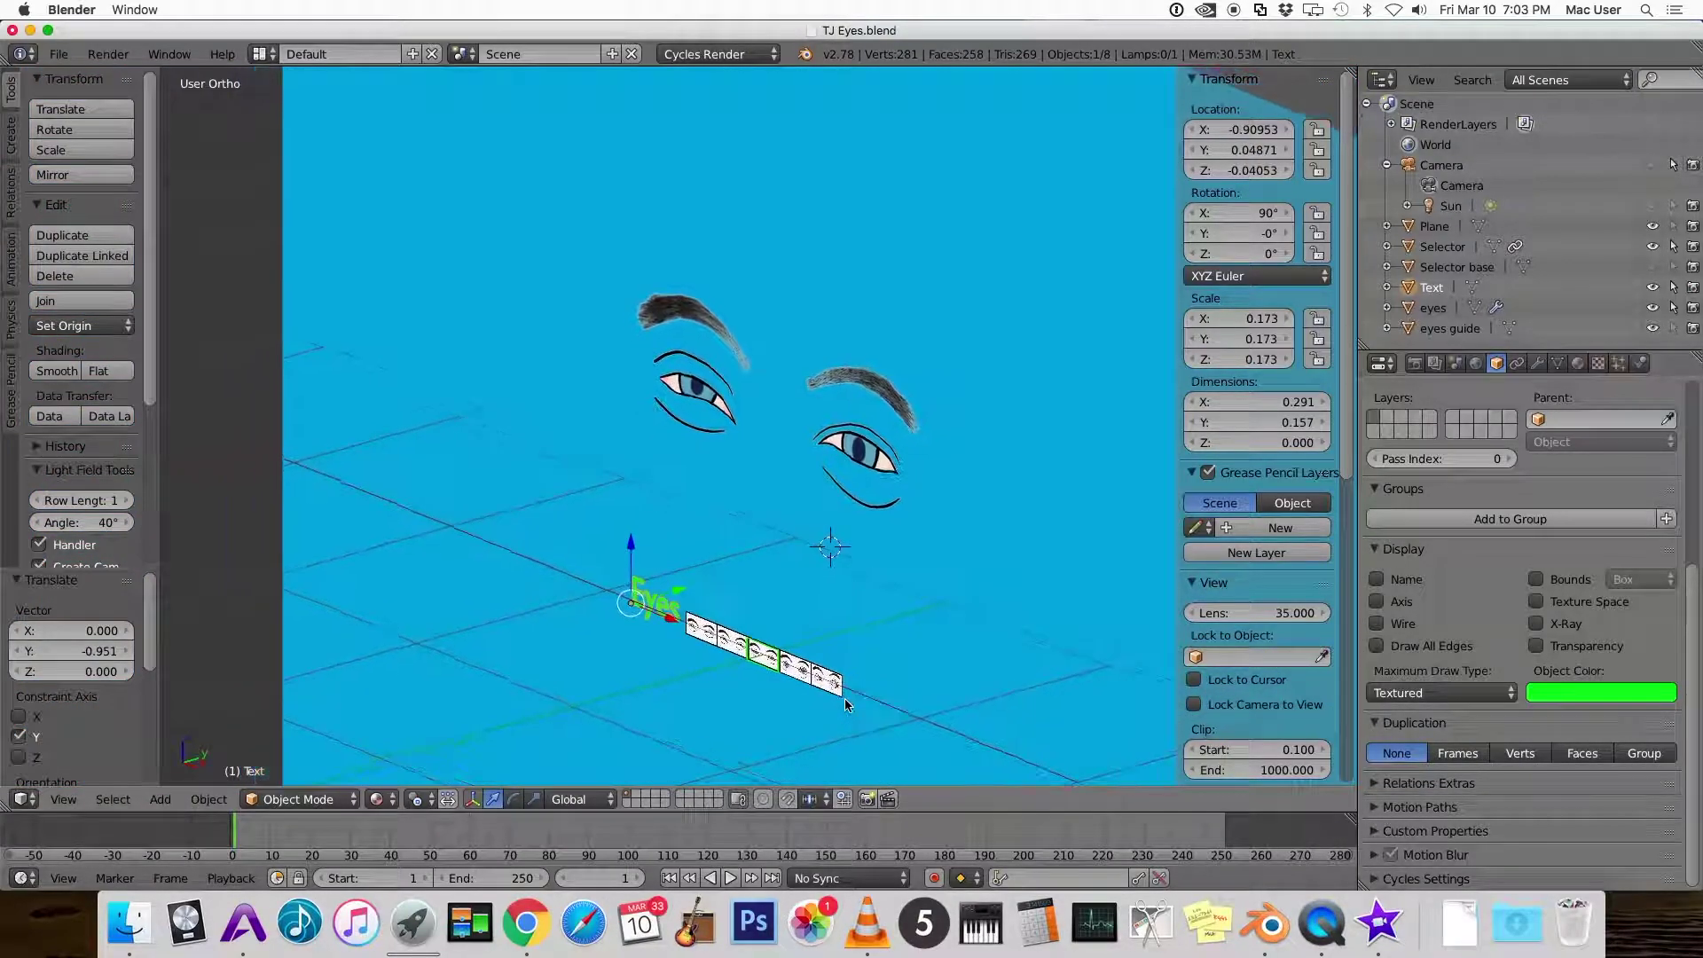
{"action": "key", "text": "g"}
{"action": "key", "text": "y"}
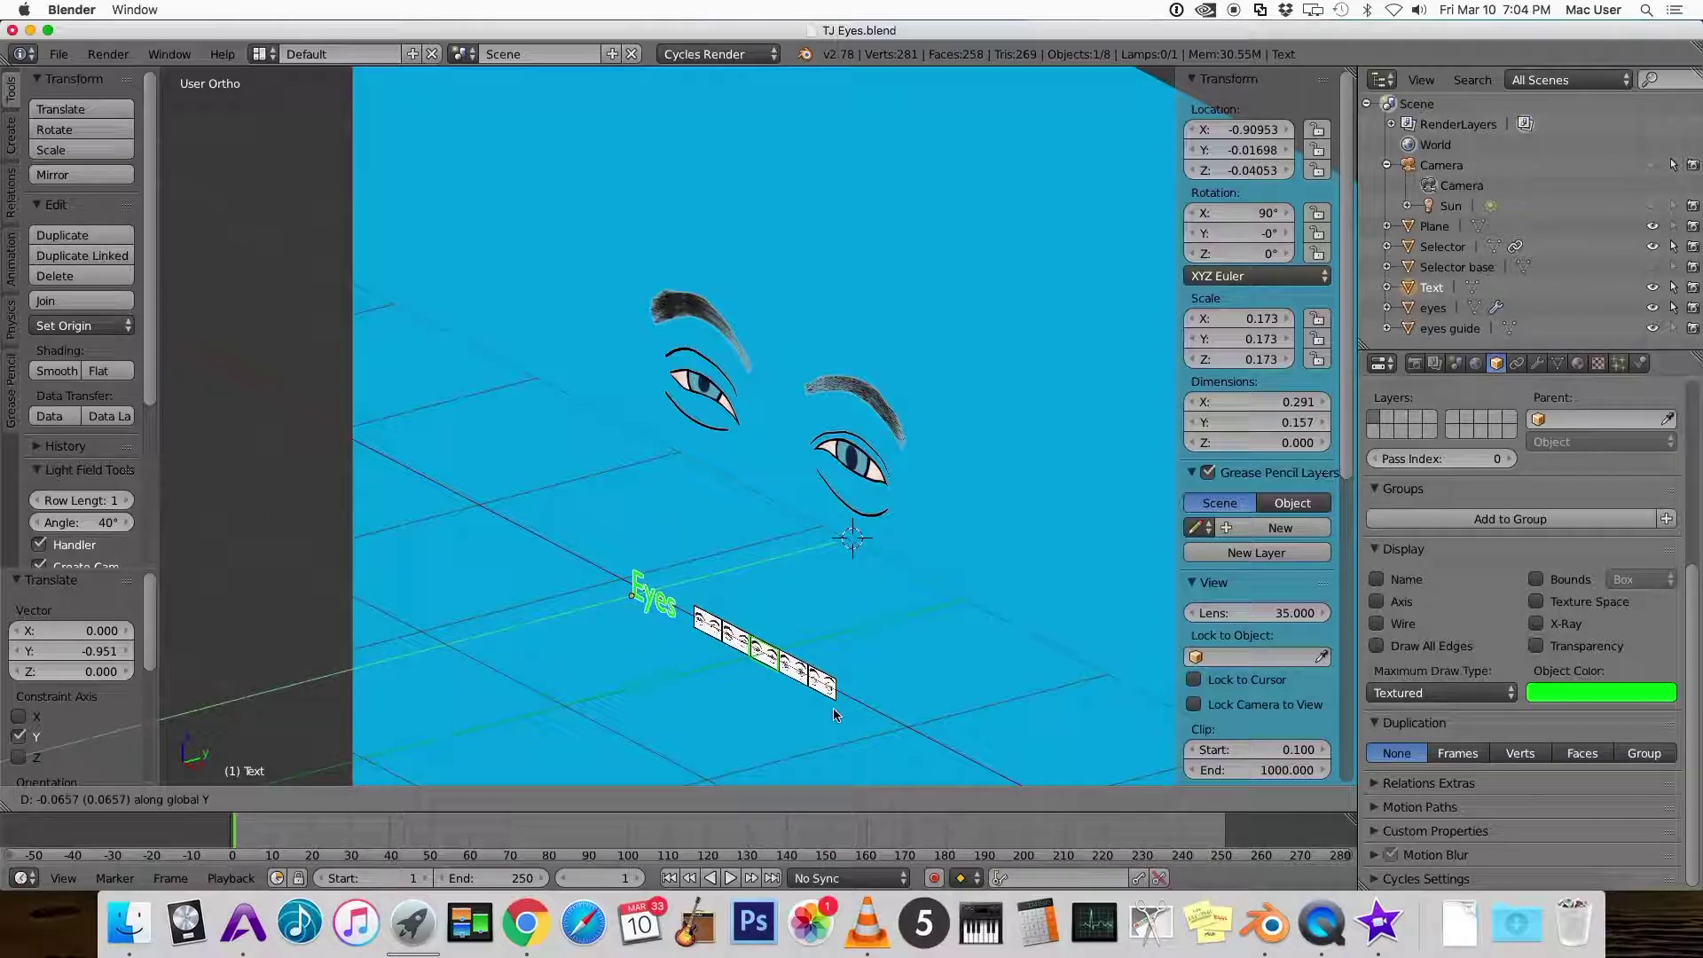
{"action": "left_click", "coordinate": [835, 706]}
{"action": "key", "text": "KP_1"}
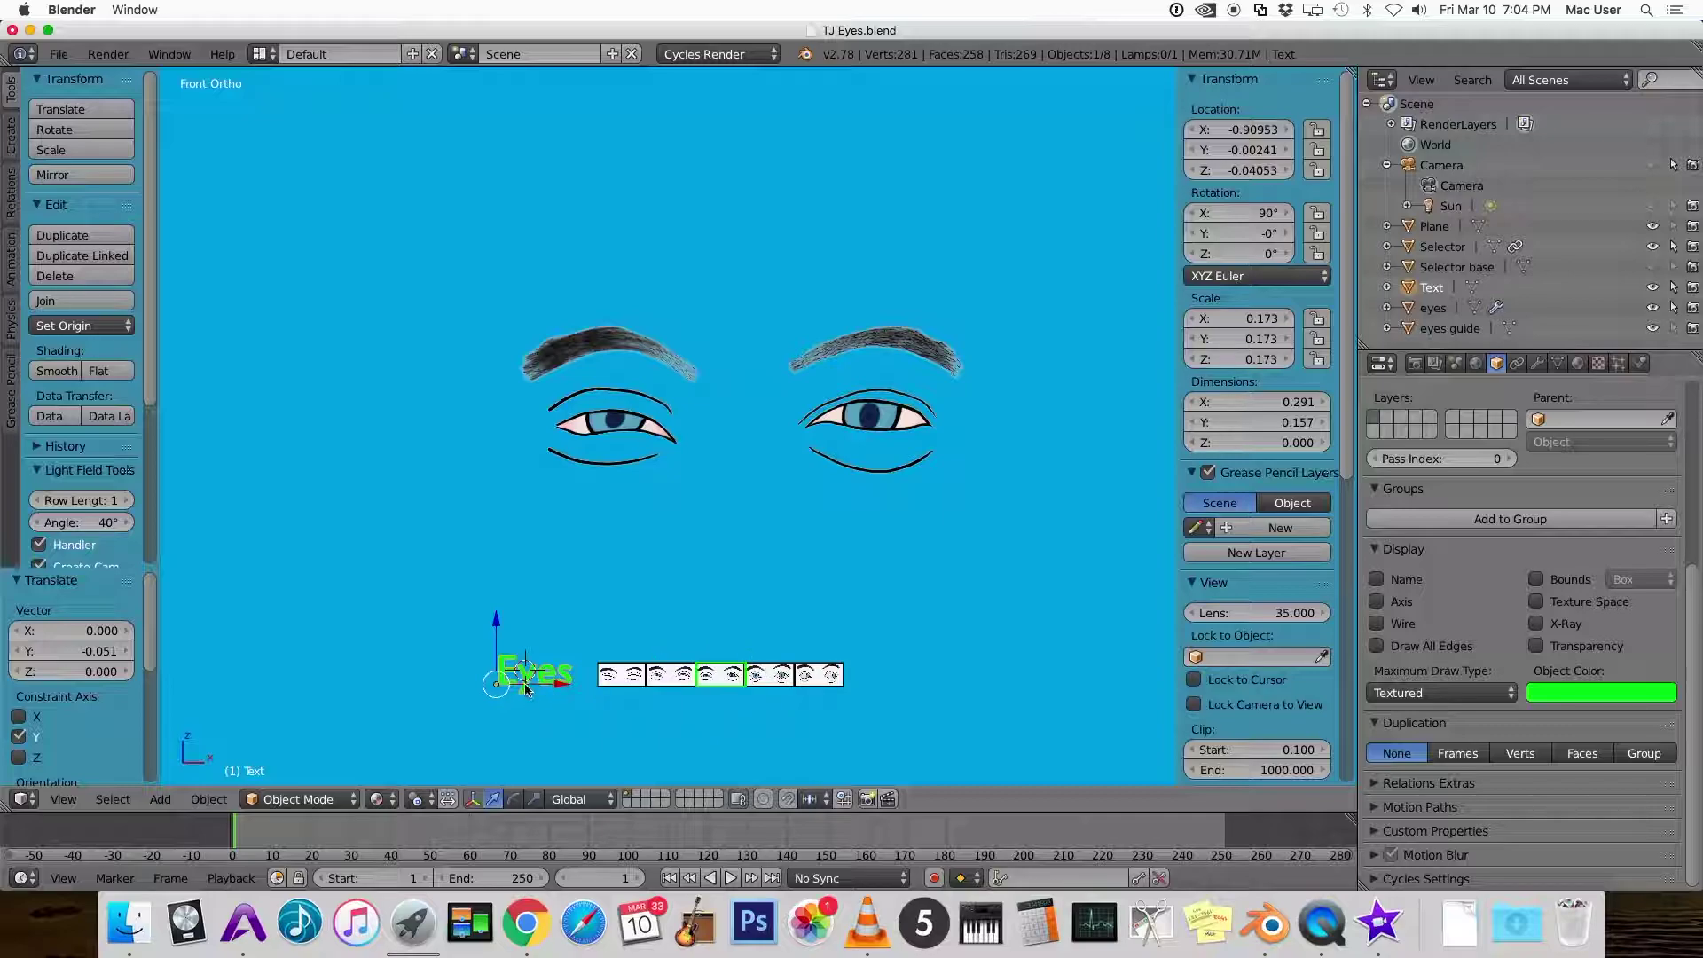
{"action": "left_click", "coordinate": [1458, 268]}
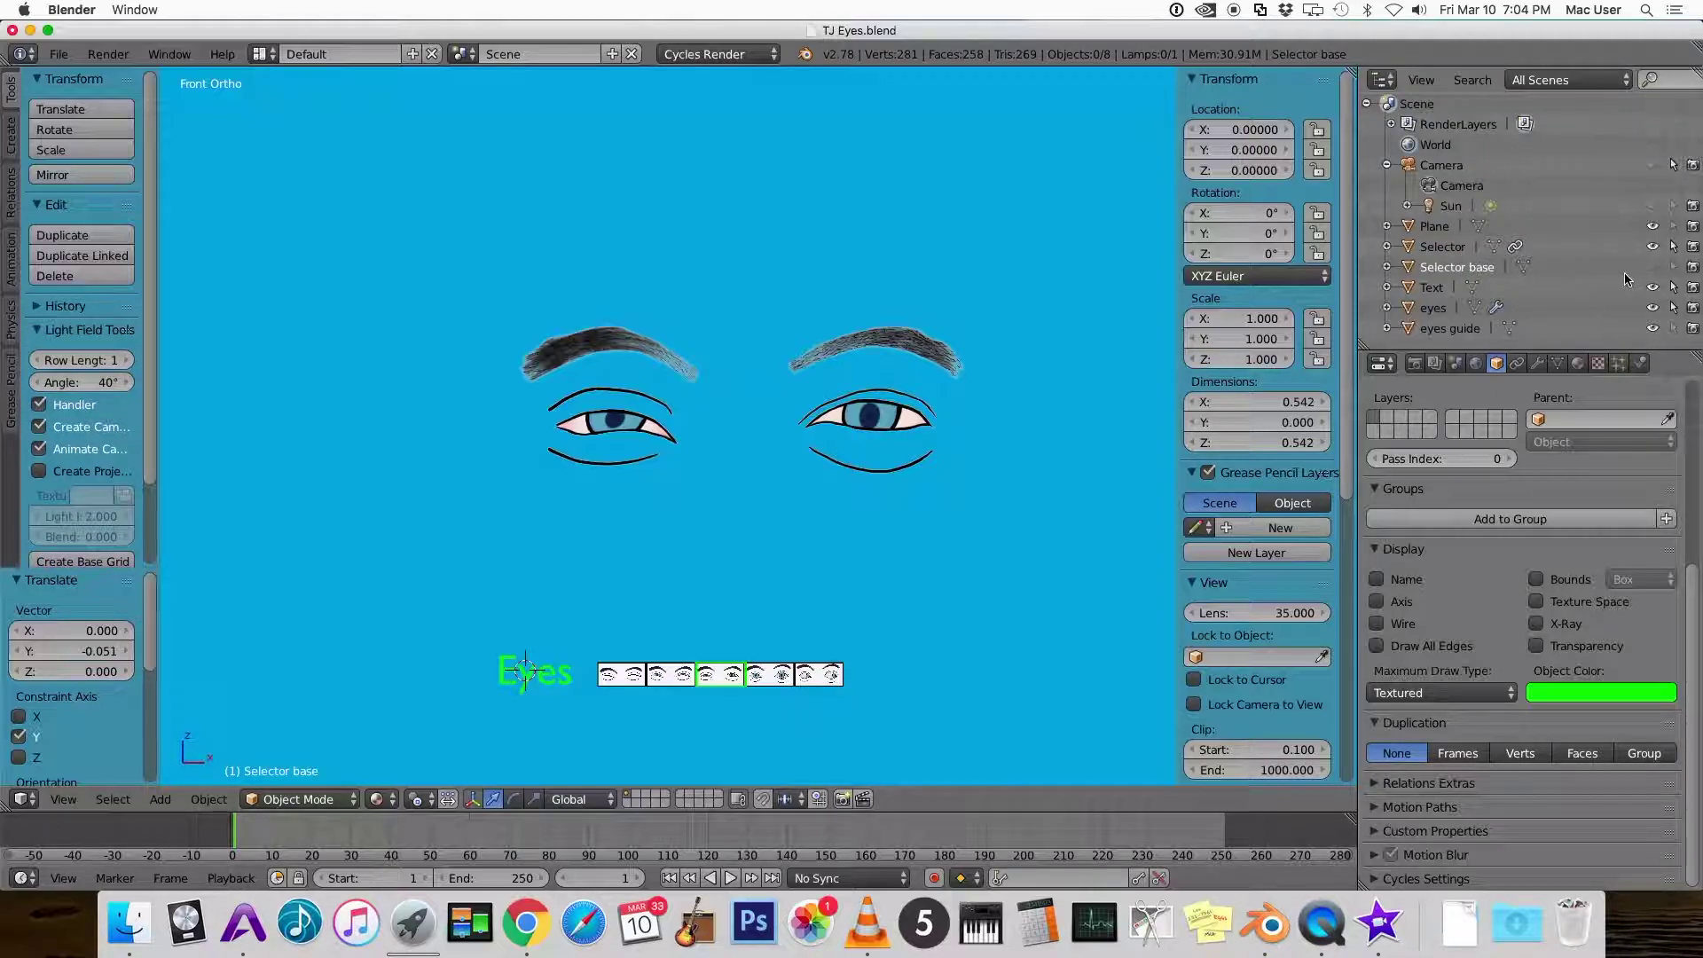
Box-select the frame-strip objects and parent them to the Eyes text as Object
{"action": "left_click", "coordinate": [1653, 267]}
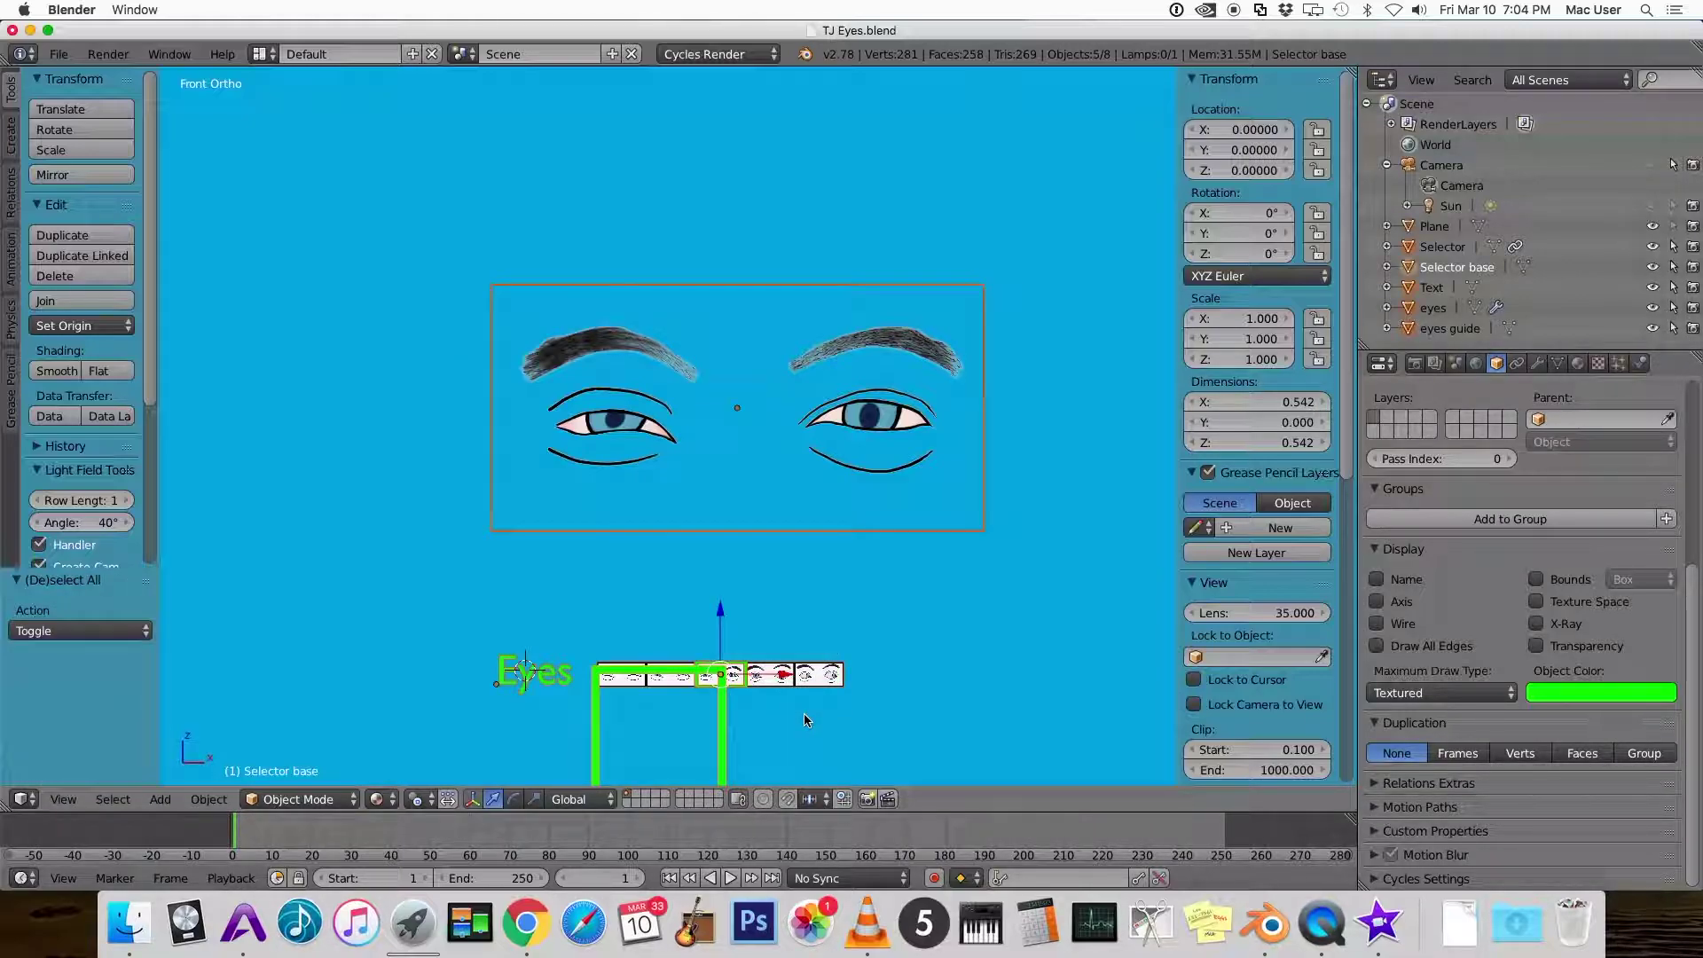
{"action": "key", "text": "a"}
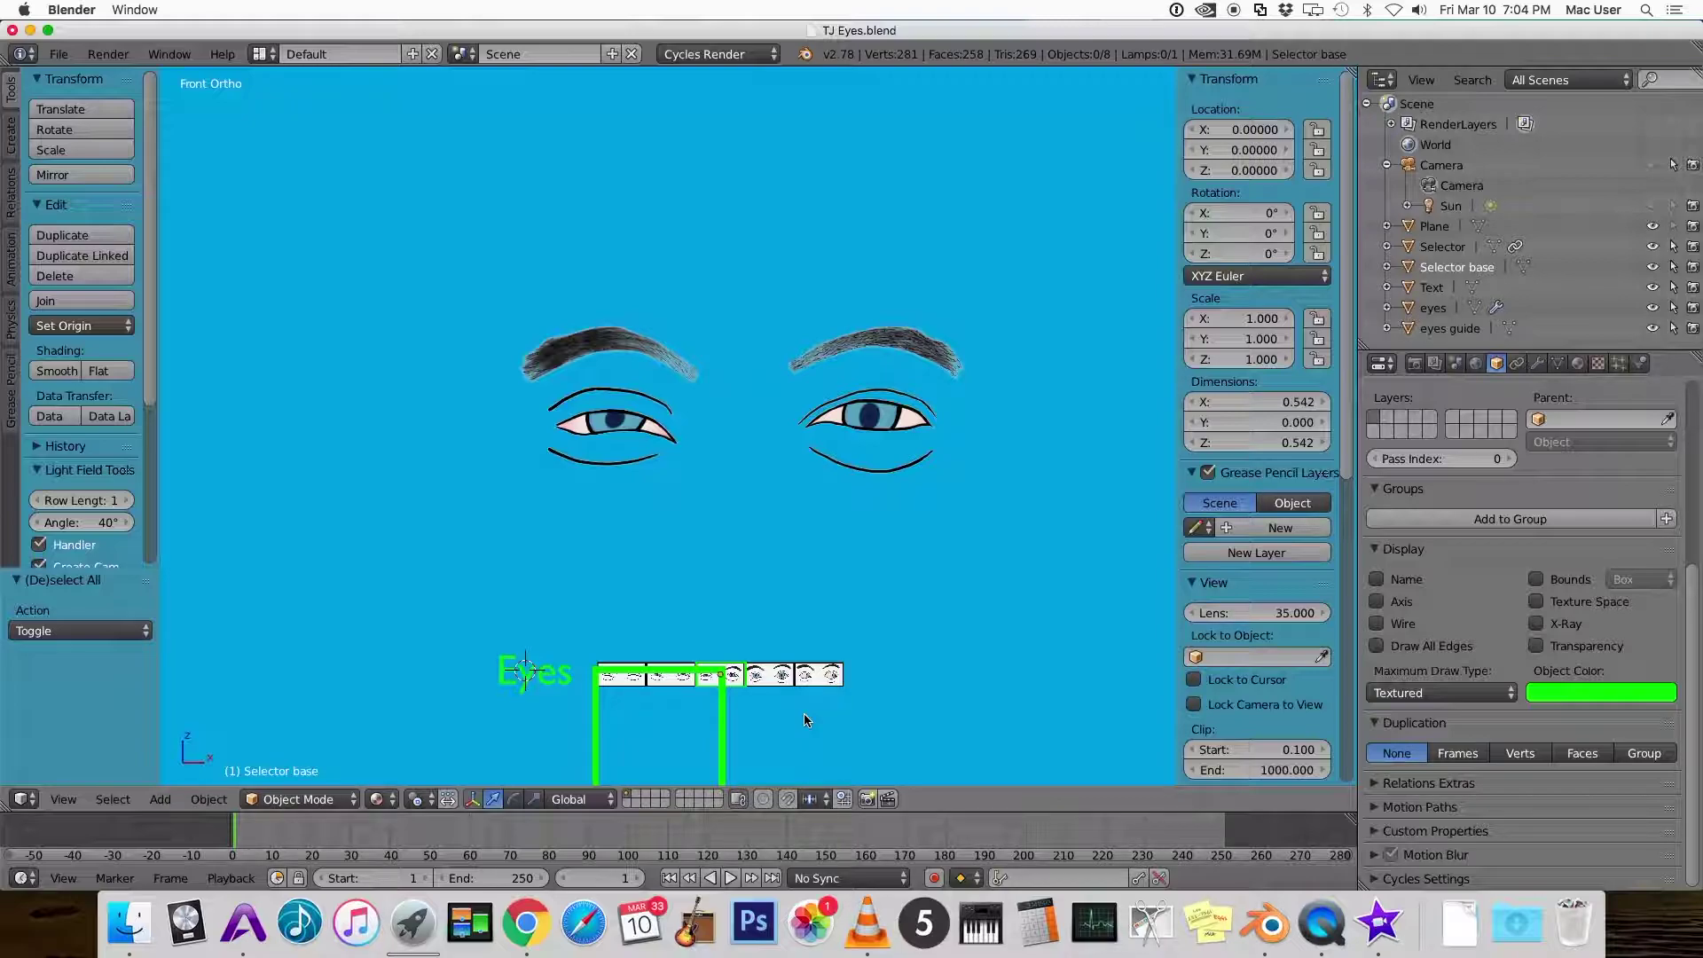
{"action": "key", "text": "b"}
{"action": "left_click_drag", "start_coordinate": [802, 738], "coordinate": [662, 632]}
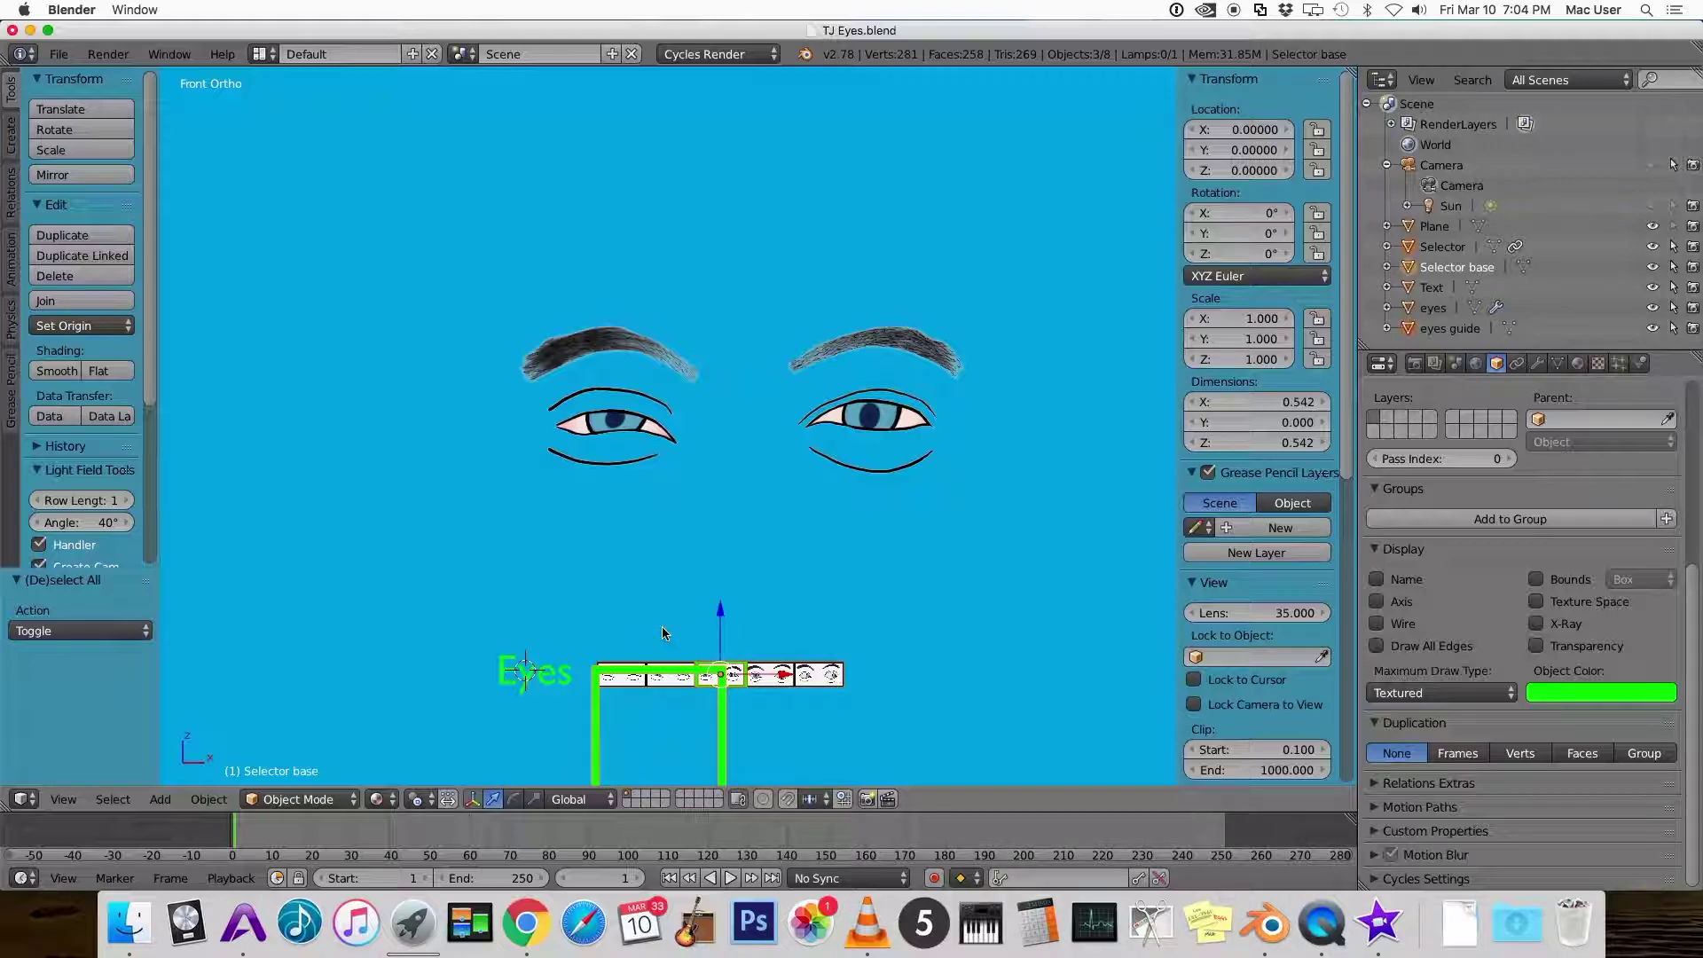
{"action": "right_click", "coordinate": [554, 680], "text": "shift"}
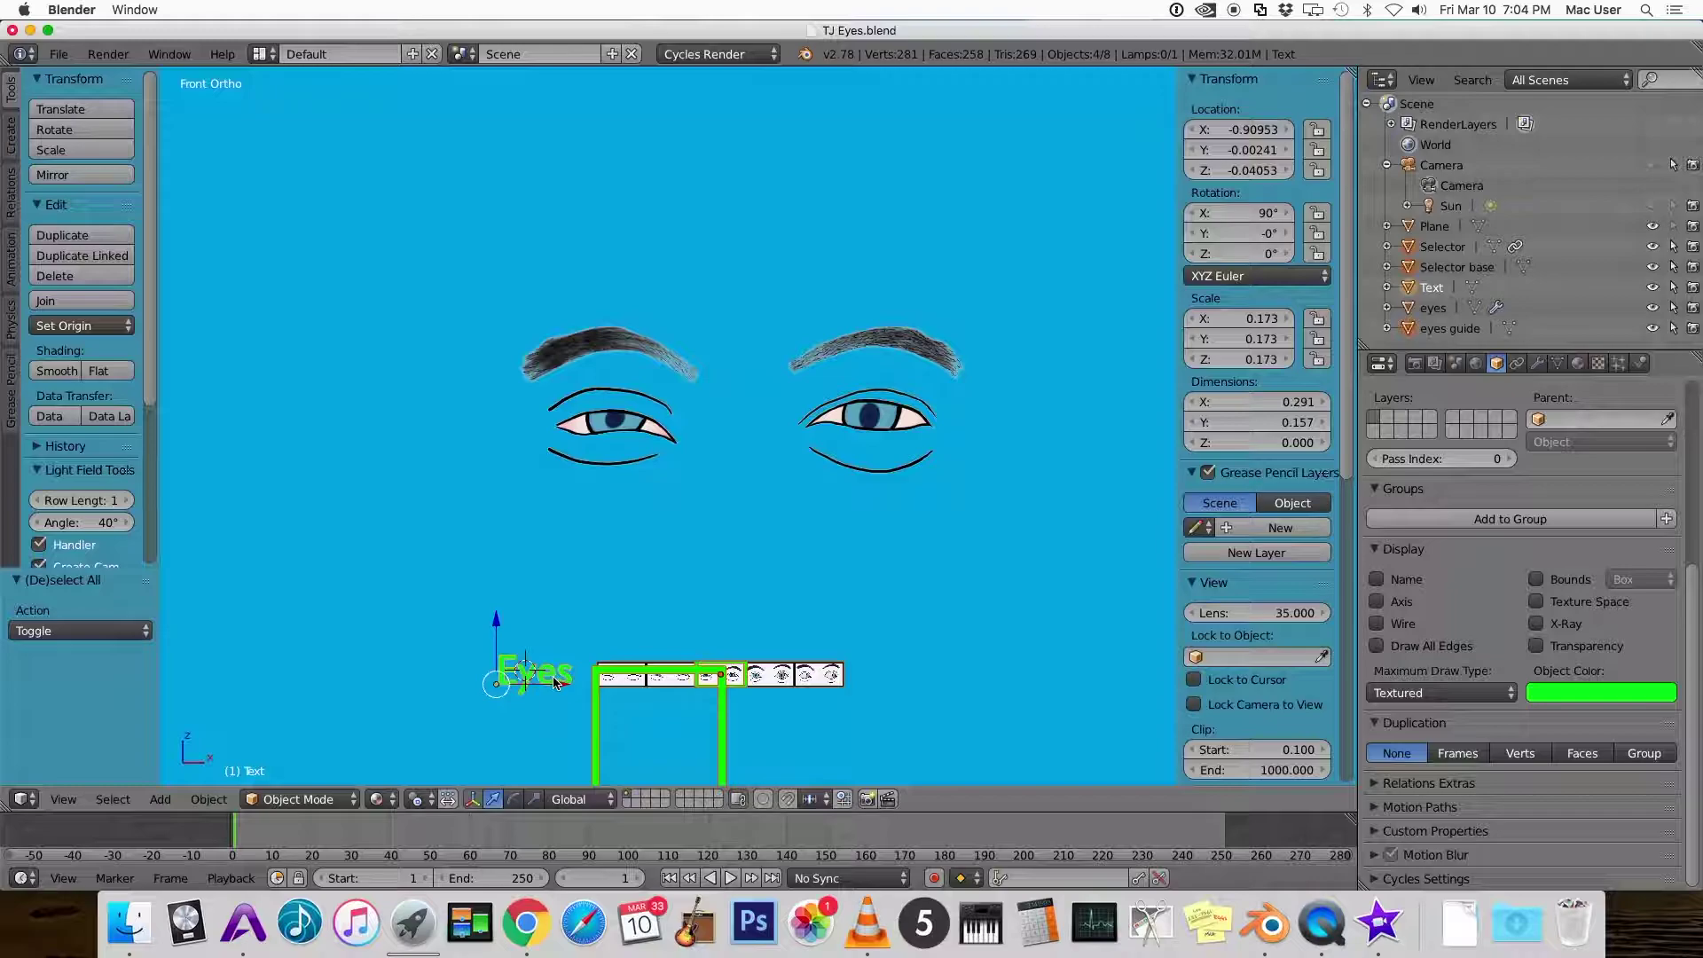
{"action": "key", "text": "ctrl+p"}
{"action": "left_click", "coordinate": [554, 681]}
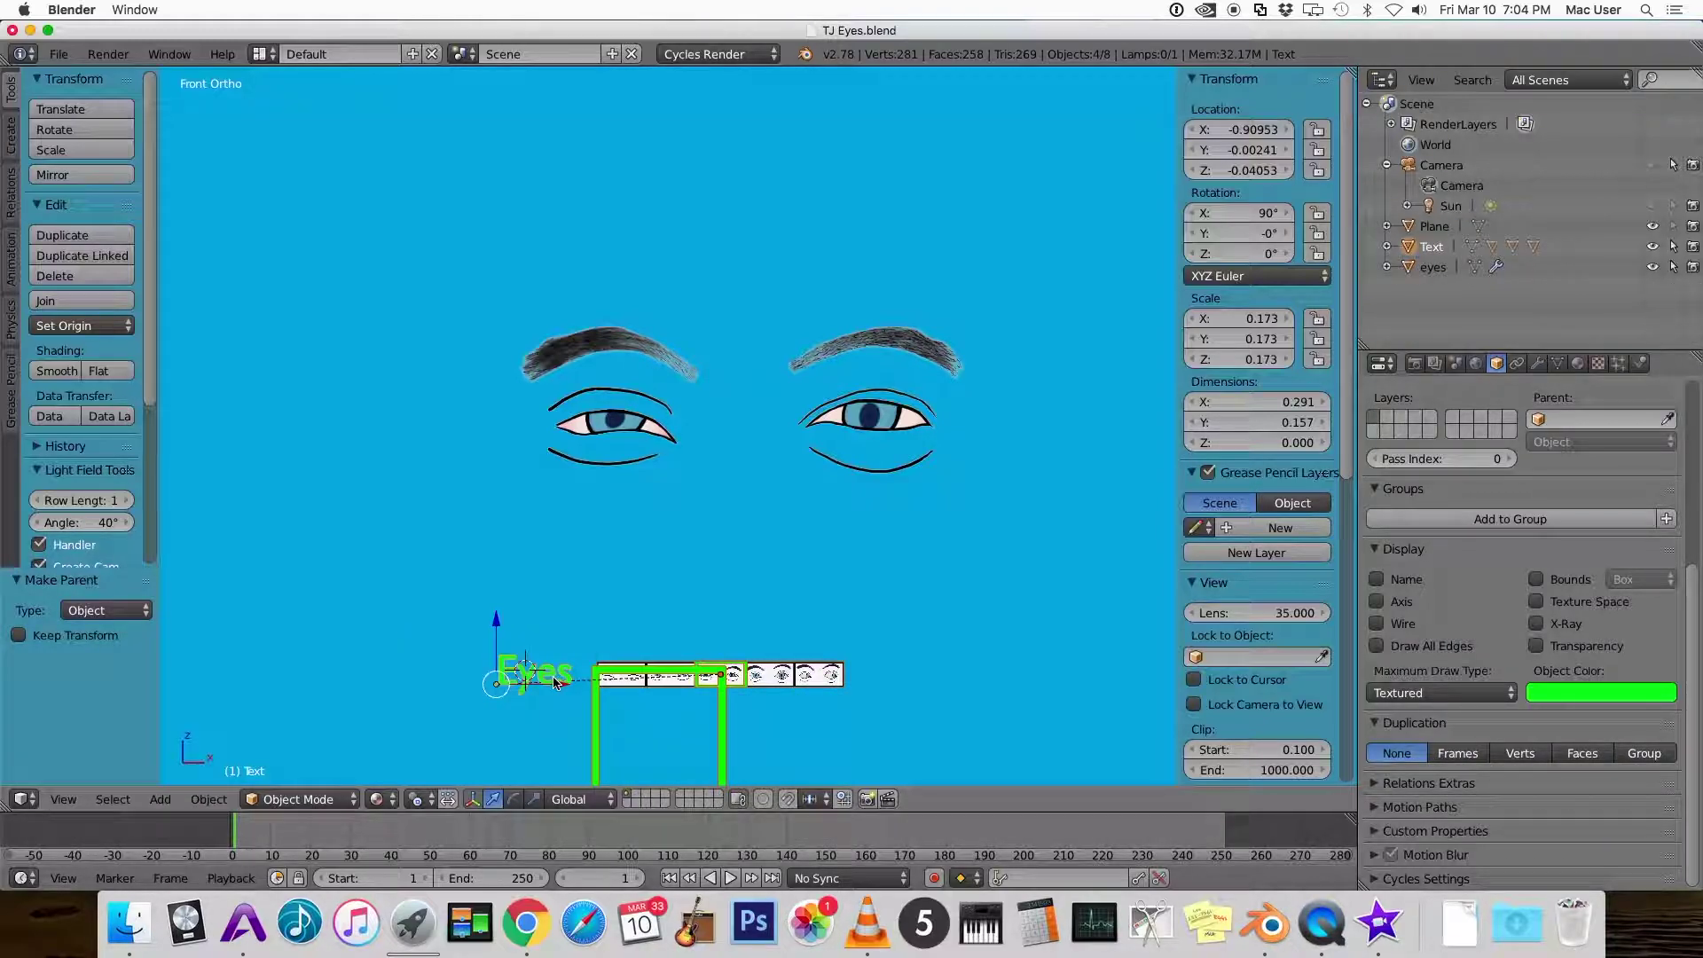
Raise the Eyes text with its parented strip to just below the eyes
{"action": "left_click", "coordinate": [553, 680]}
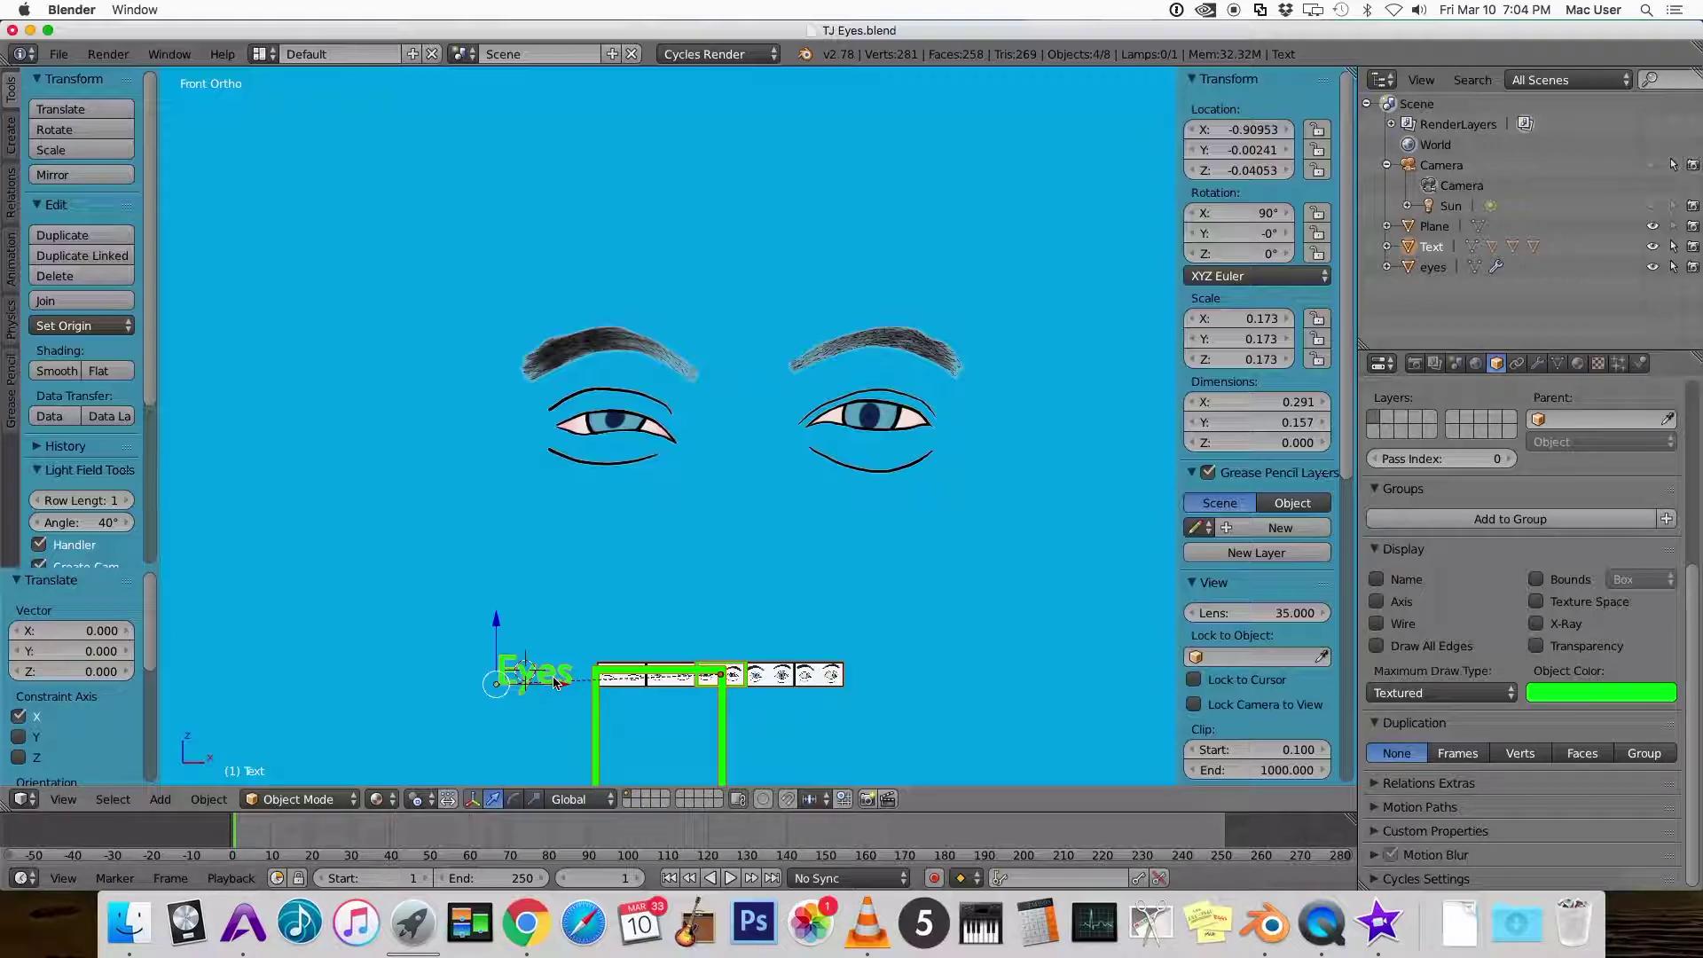
{"action": "right_click", "coordinate": [548, 681]}
{"action": "right_click_drag", "start_coordinate": [547, 680], "coordinate": [580, 604]}
{"action": "right_click", "coordinate": [724, 636]}
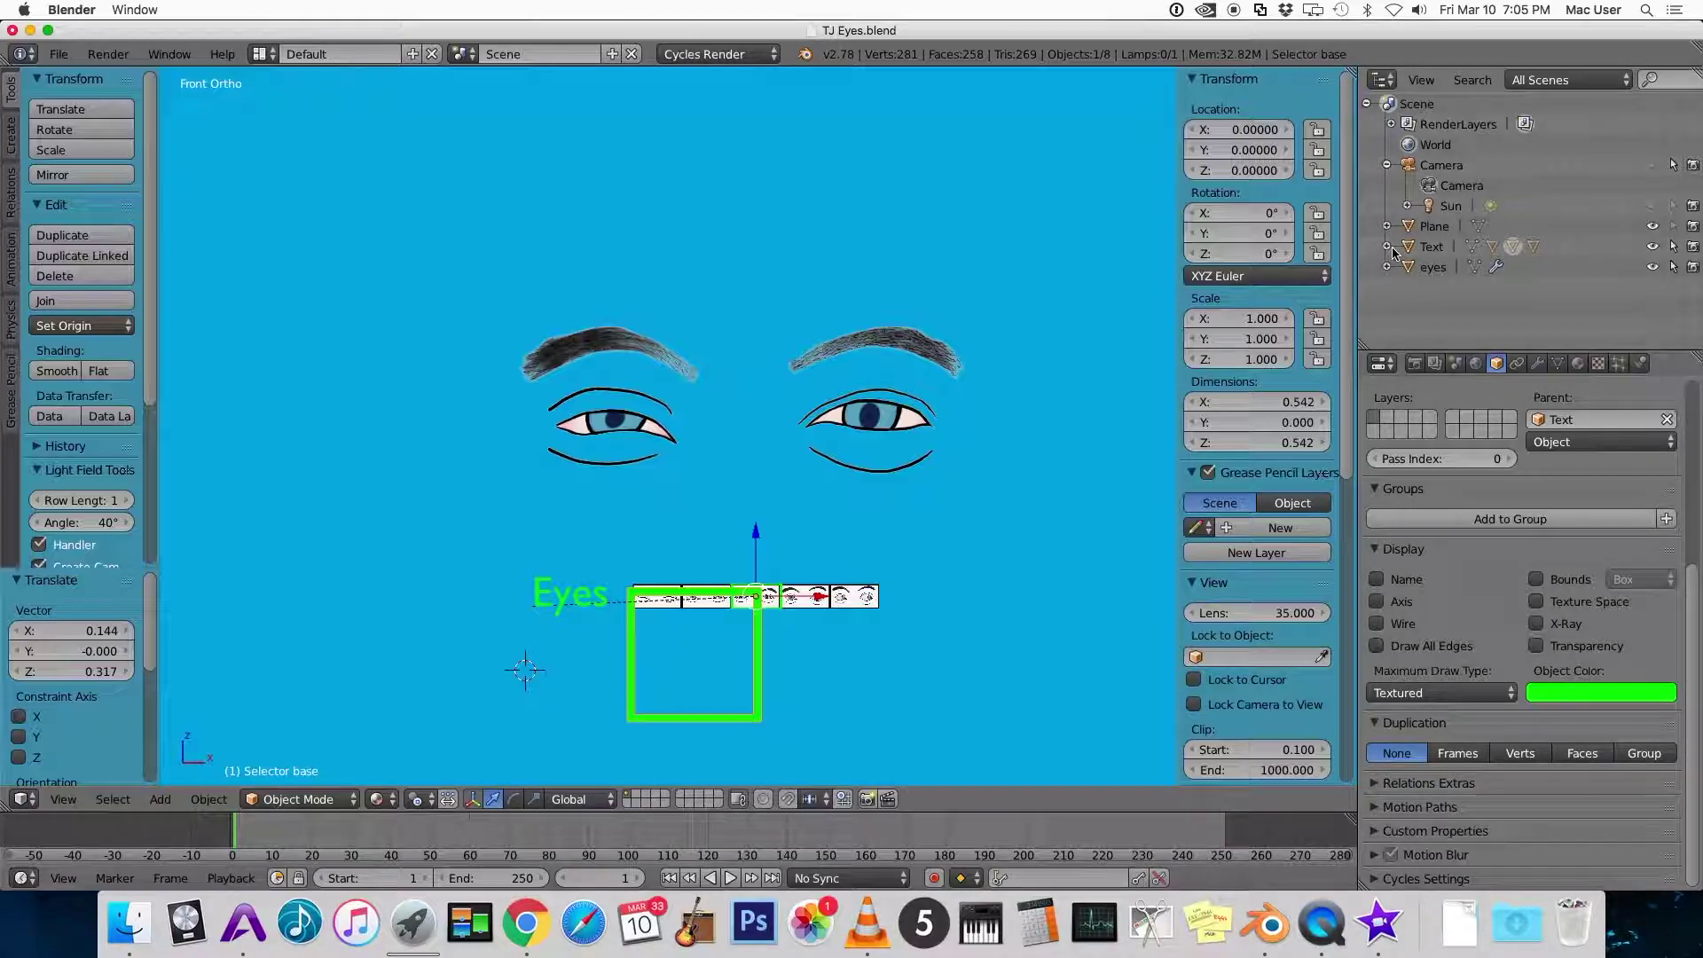
Rename the Eyes text object in the Outliner to 'TJ Eye Rig'
{"action": "left_click", "coordinate": [1427, 250]}
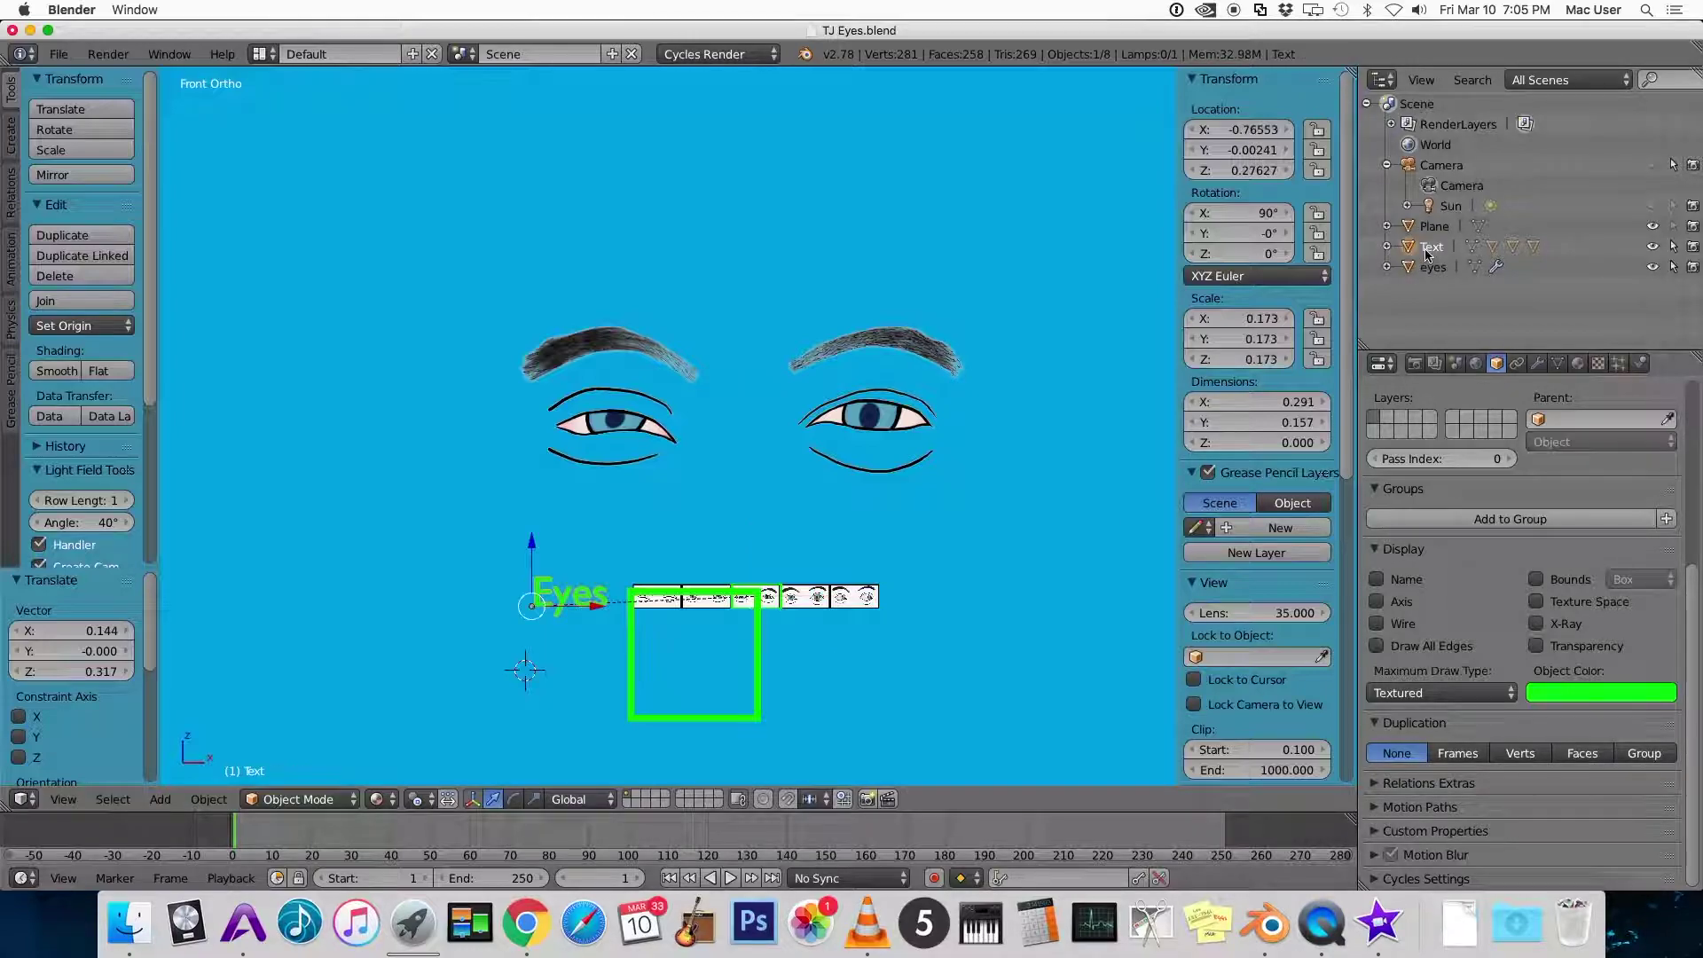
{"action": "double_click", "coordinate": [1431, 245]}
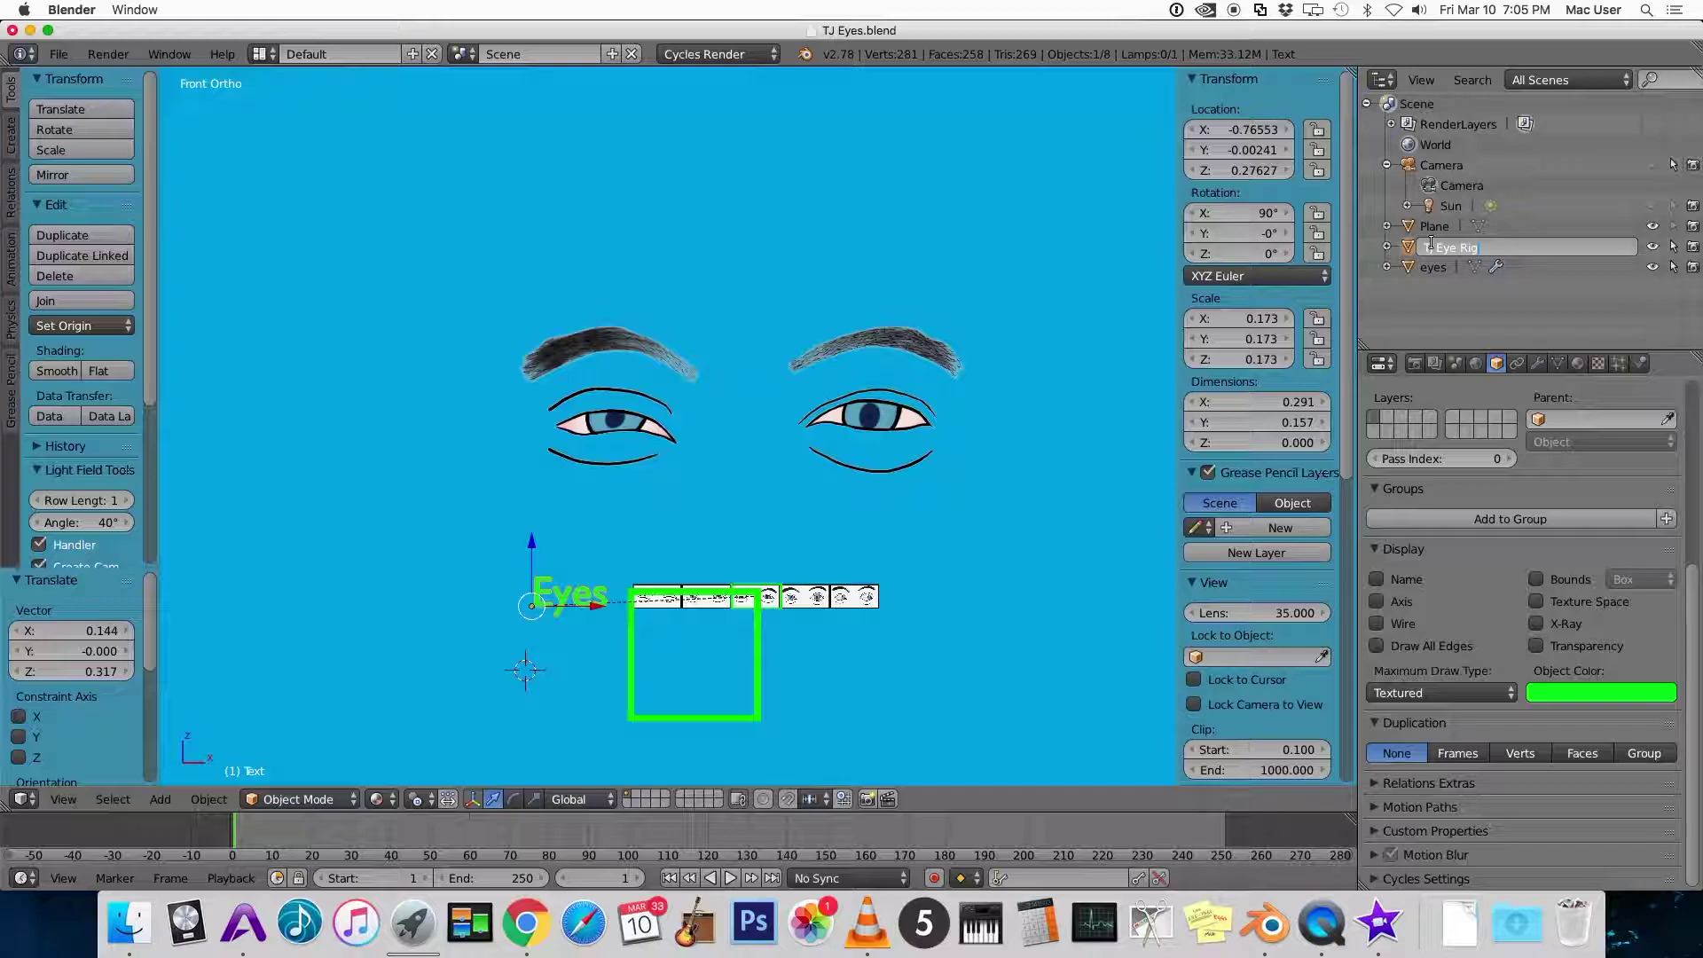
{"action": "key", "text": "Return"}
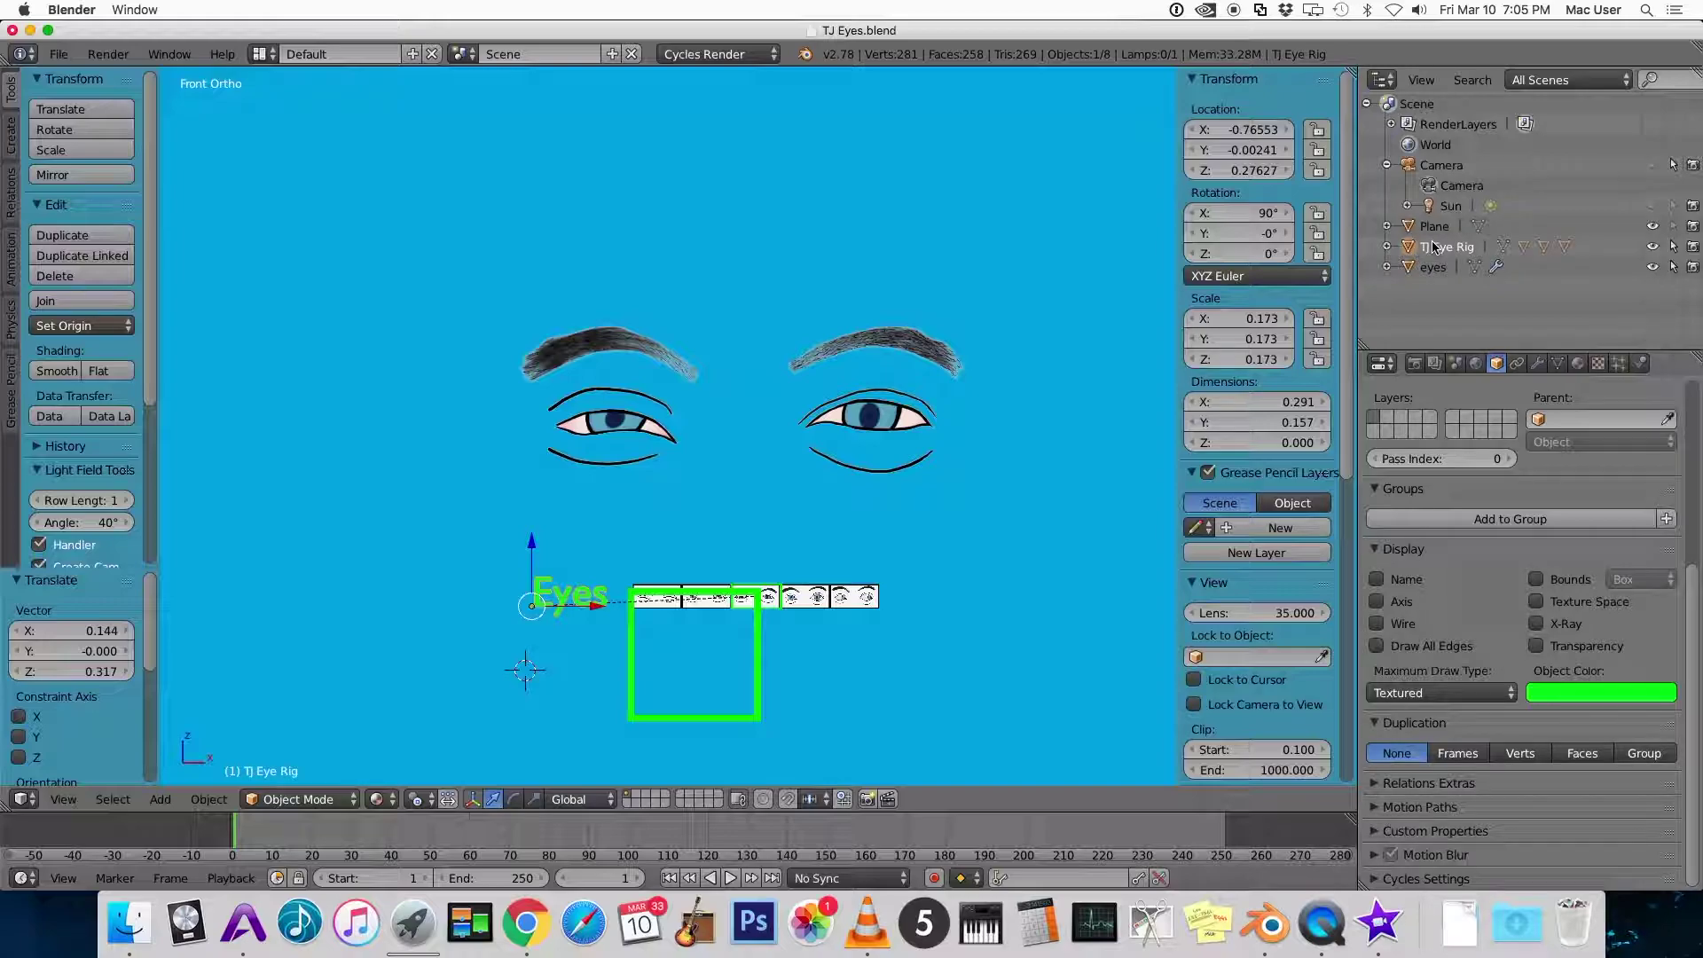
Add the Selector and Selector base objects to TJ Eye Group
{"action": "left_click", "coordinate": [1387, 247]}
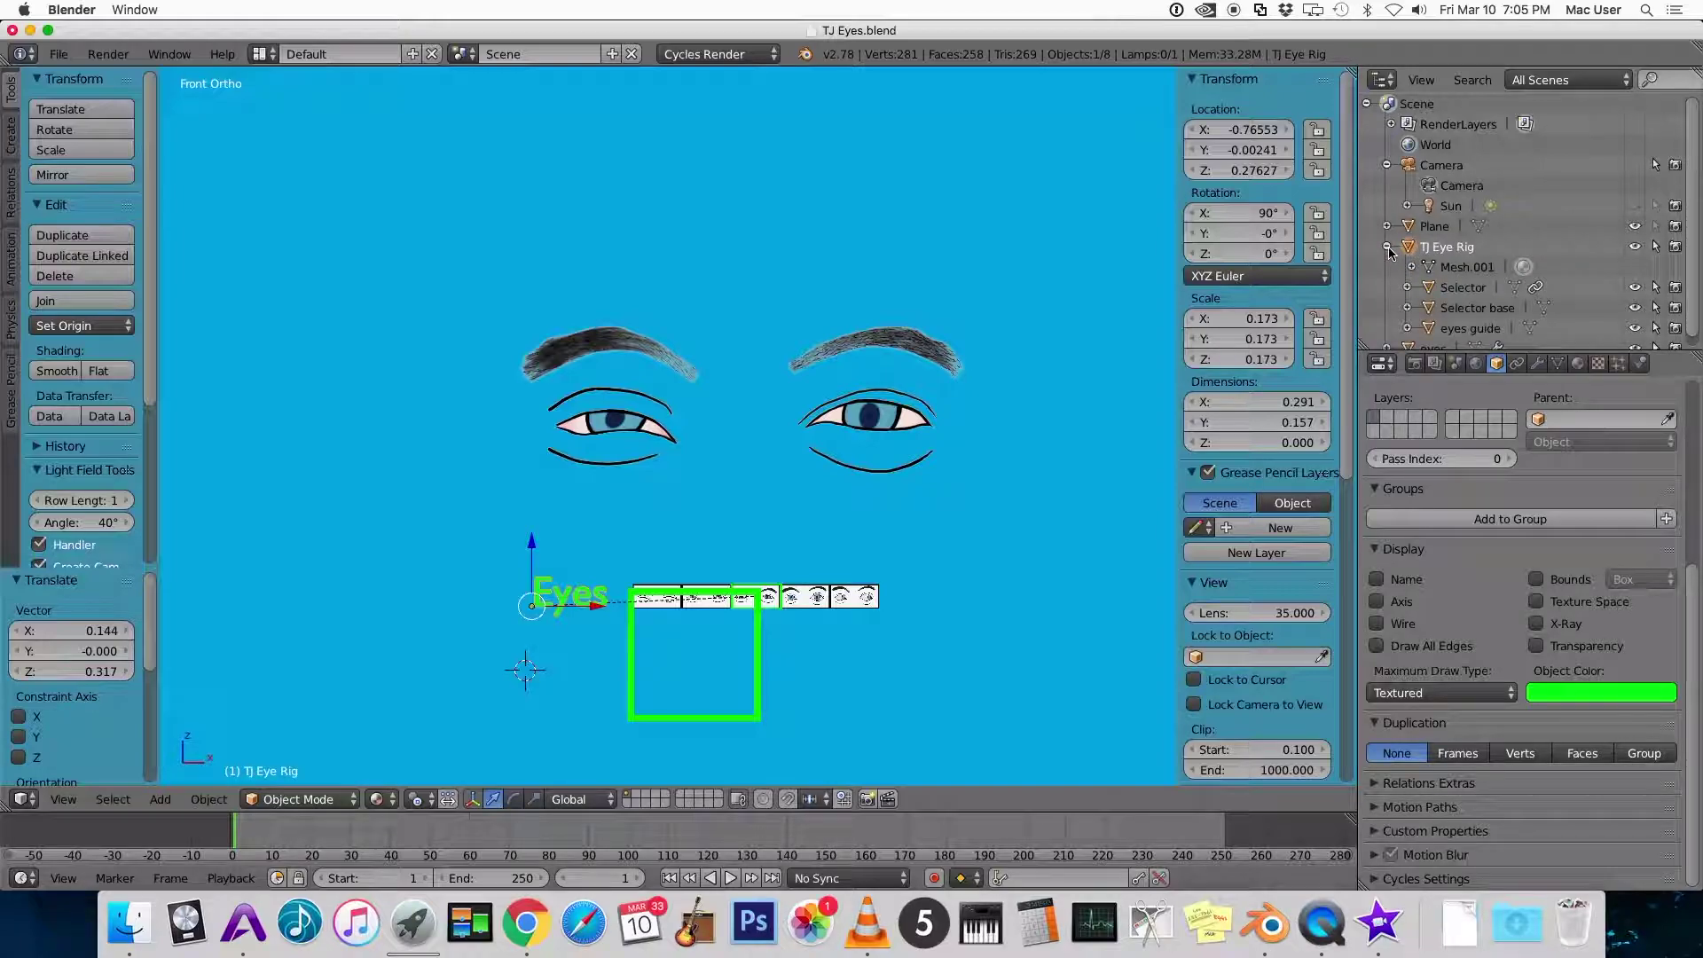
{"action": "left_click", "coordinate": [1473, 289]}
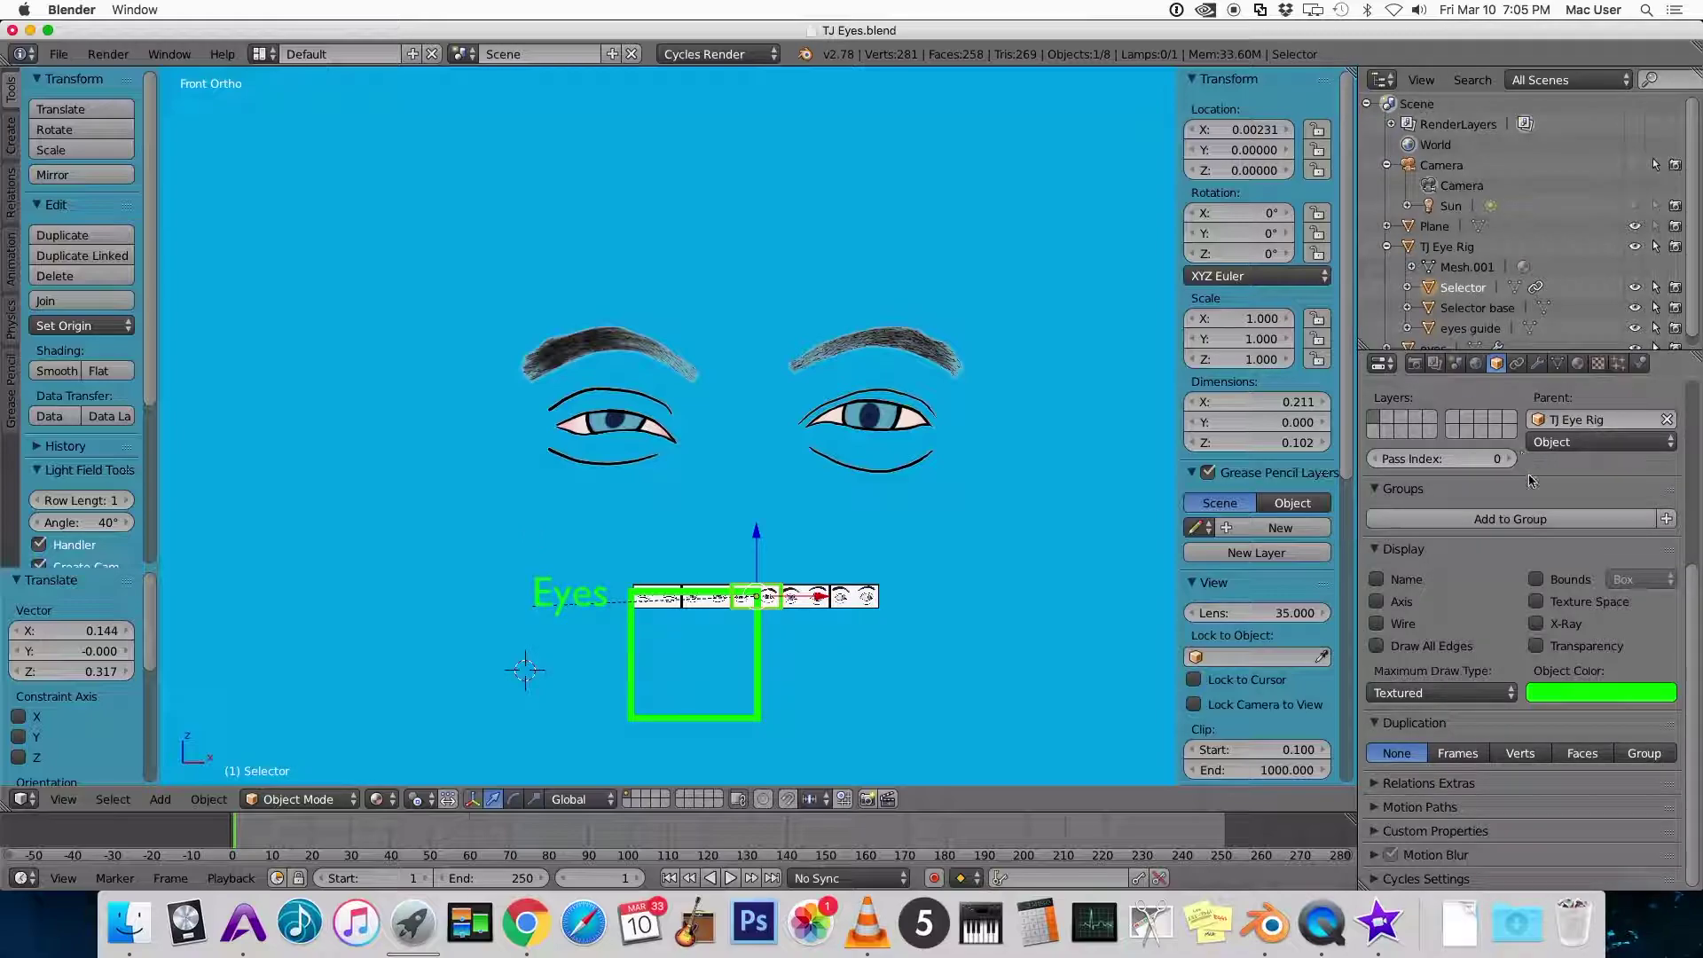
{"action": "left_click", "coordinate": [1511, 520]}
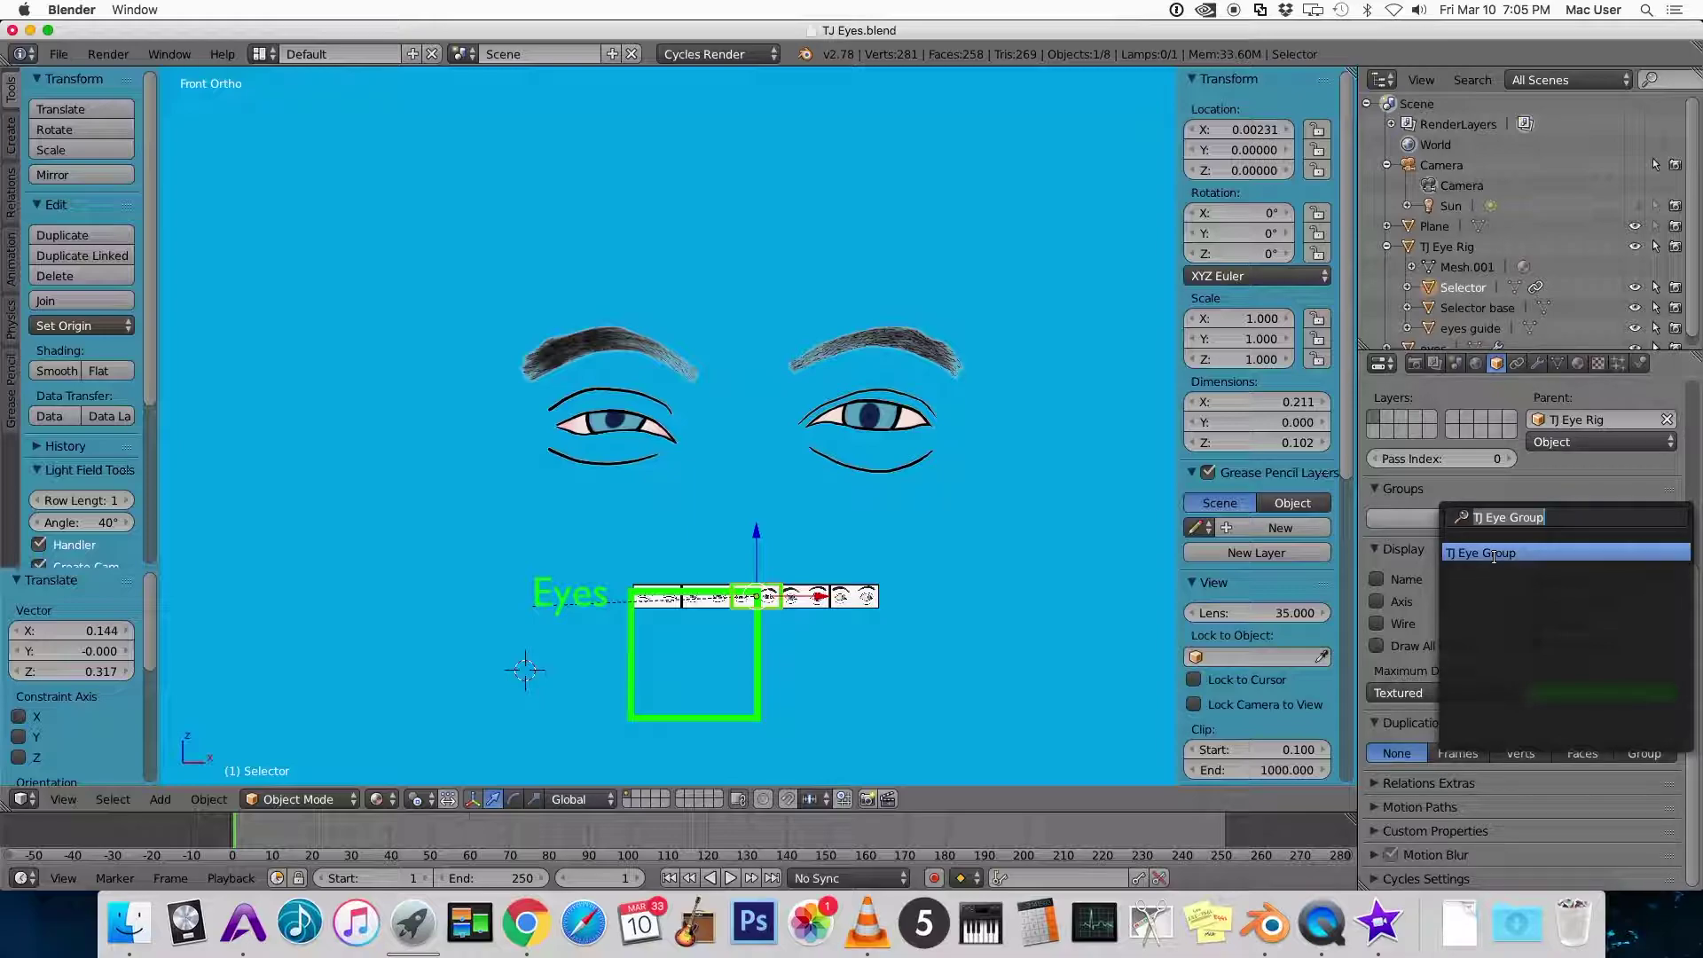
{"action": "left_click", "coordinate": [1495, 554]}
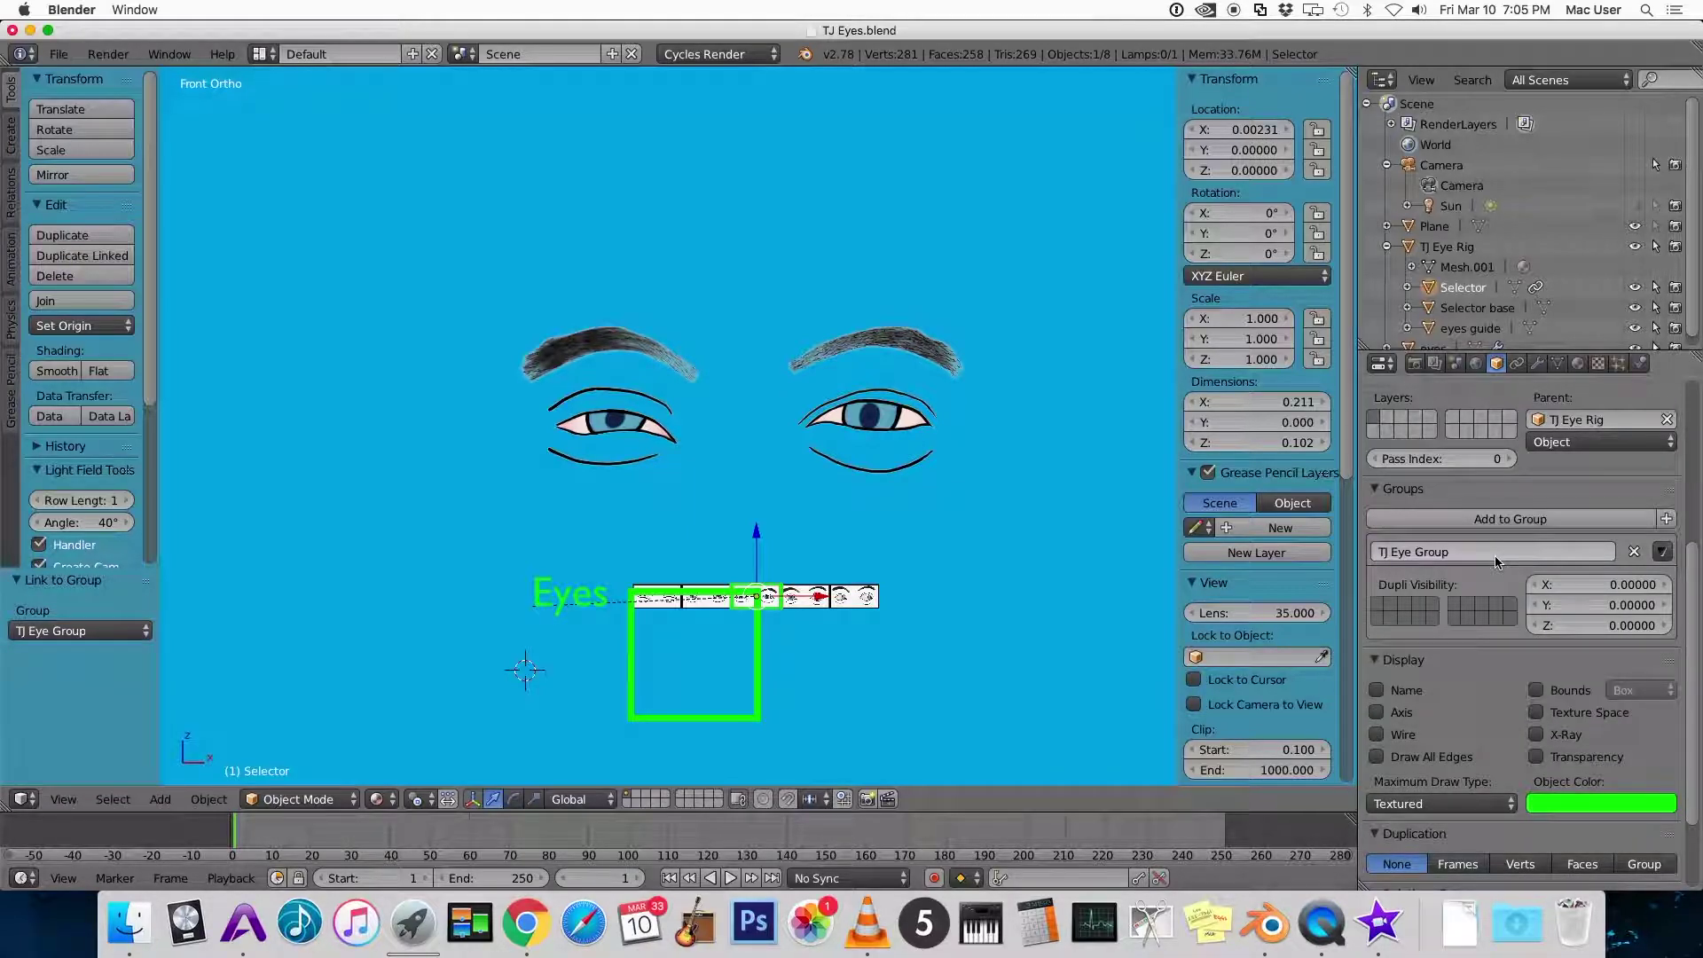
{"action": "left_click", "coordinate": [1477, 308]}
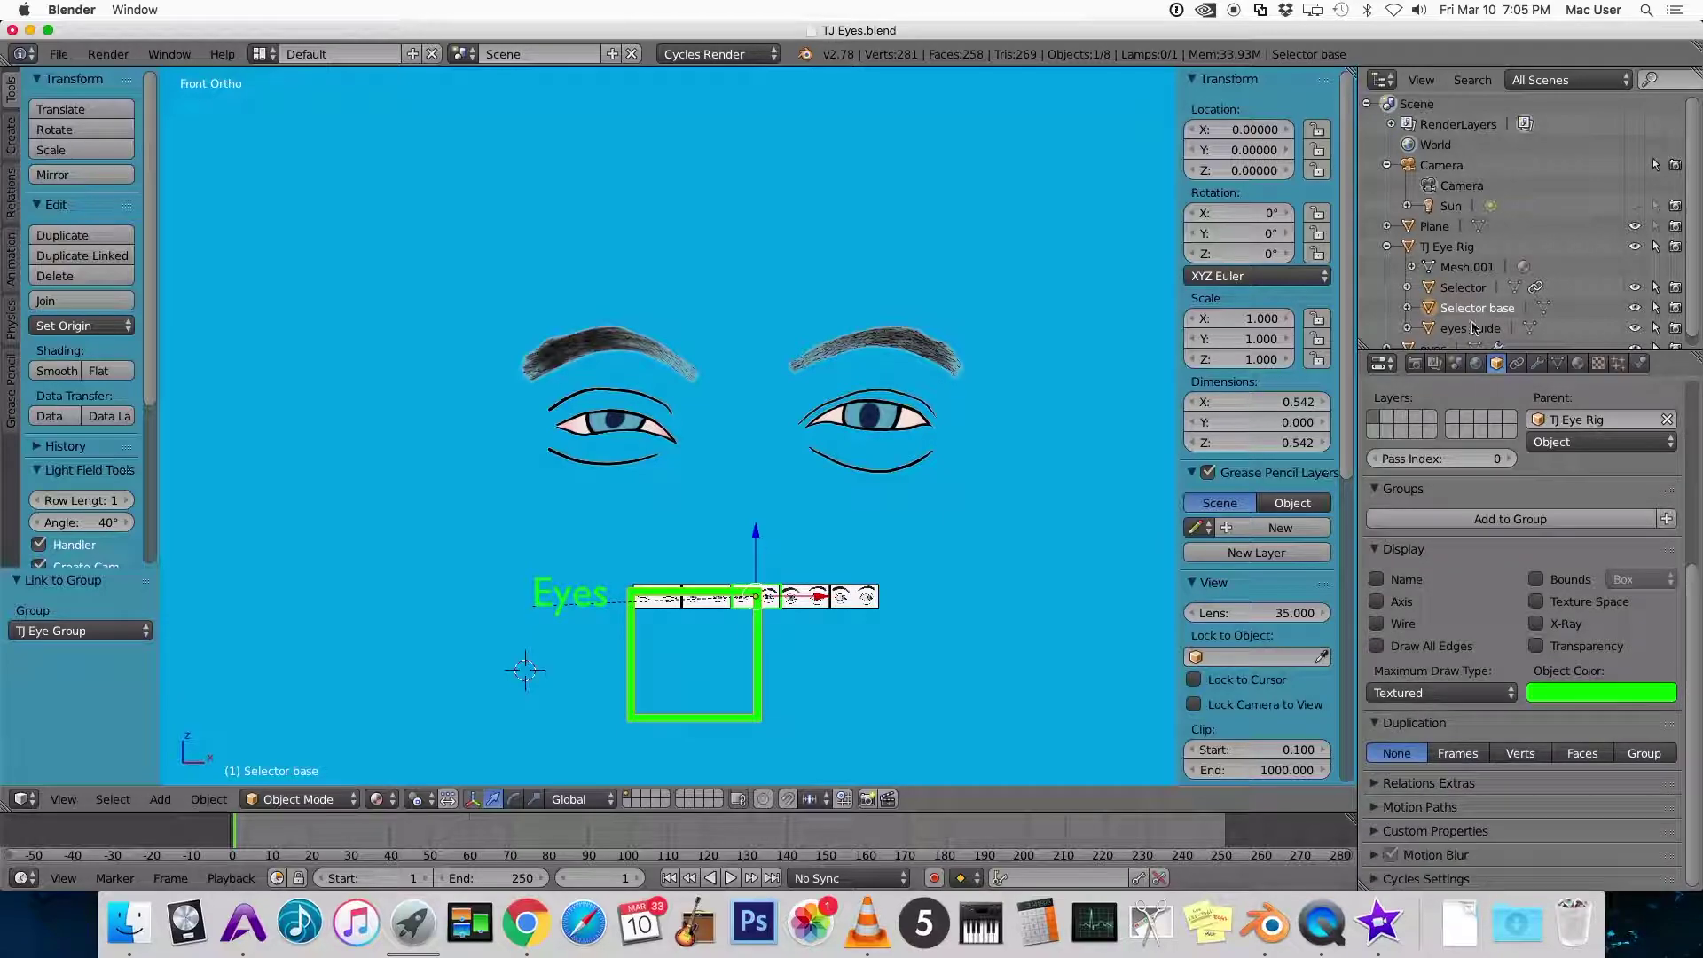
{"action": "left_click", "coordinate": [1496, 520]}
{"action": "left_click", "coordinate": [1483, 550]}
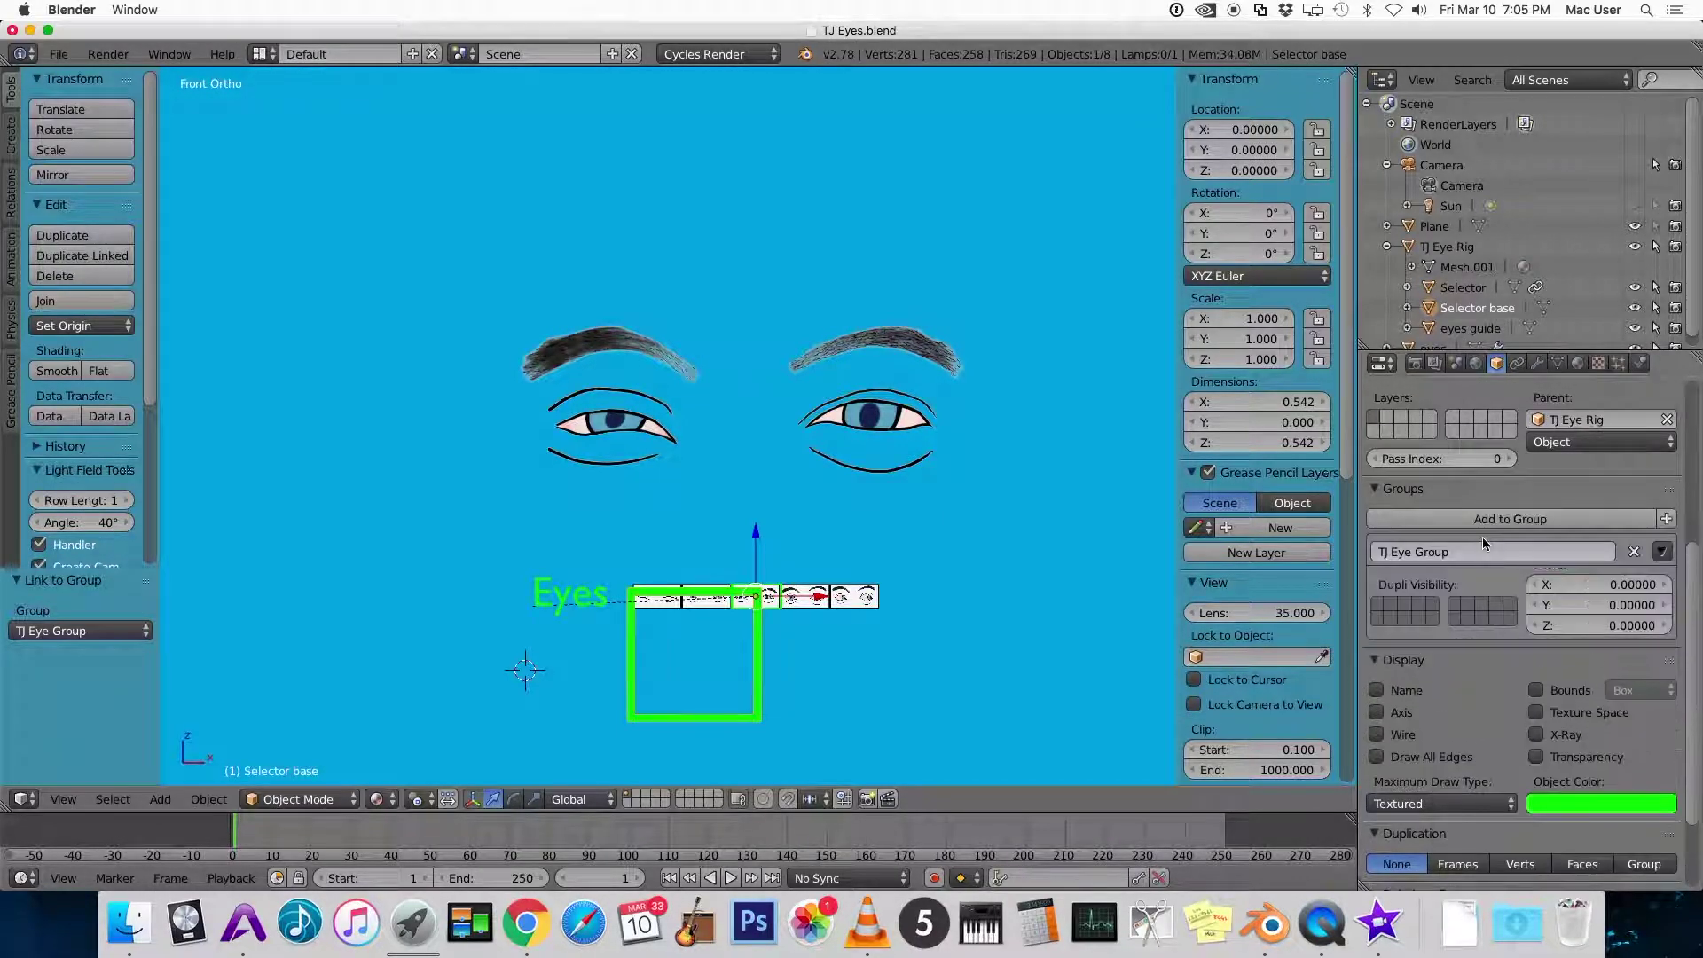
Add the eyes guide and eyes objects to TJ Eye Group
{"action": "left_click", "coordinate": [1470, 328]}
{"action": "left_click", "coordinate": [1510, 519]}
{"action": "left_click", "coordinate": [1473, 557]}
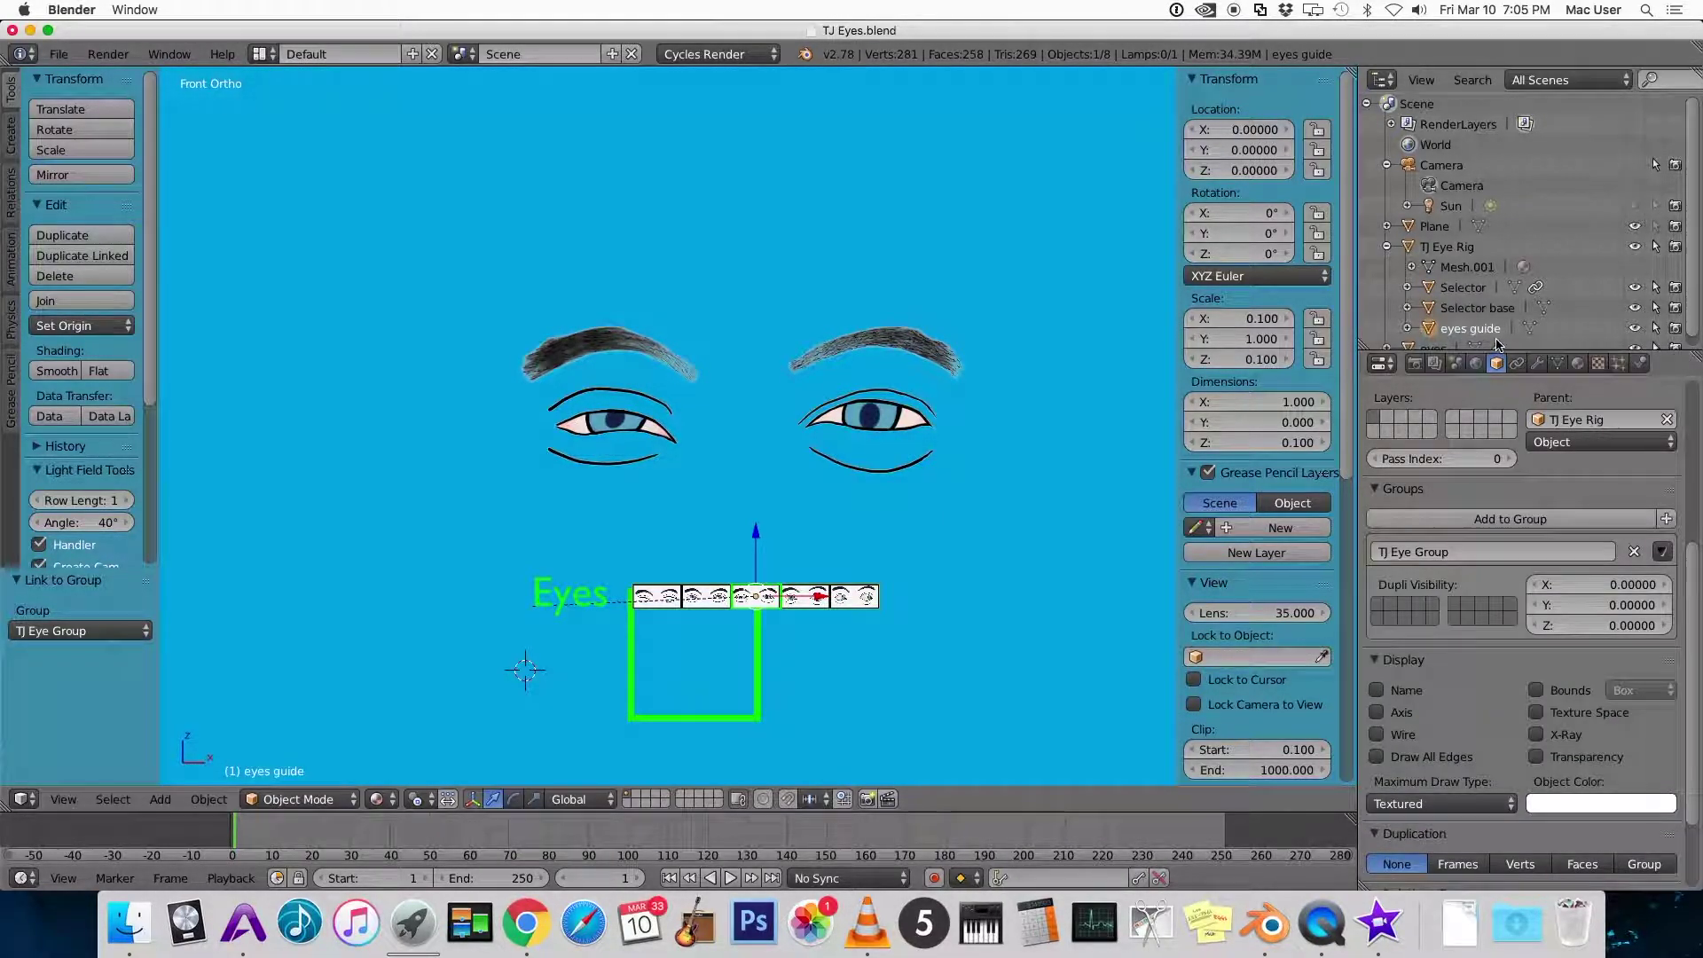
{"action": "scroll", "coordinate": [1498, 307], "scroll_direction": "down", "scroll_amount": 1}
{"action": "left_click", "coordinate": [1433, 339]}
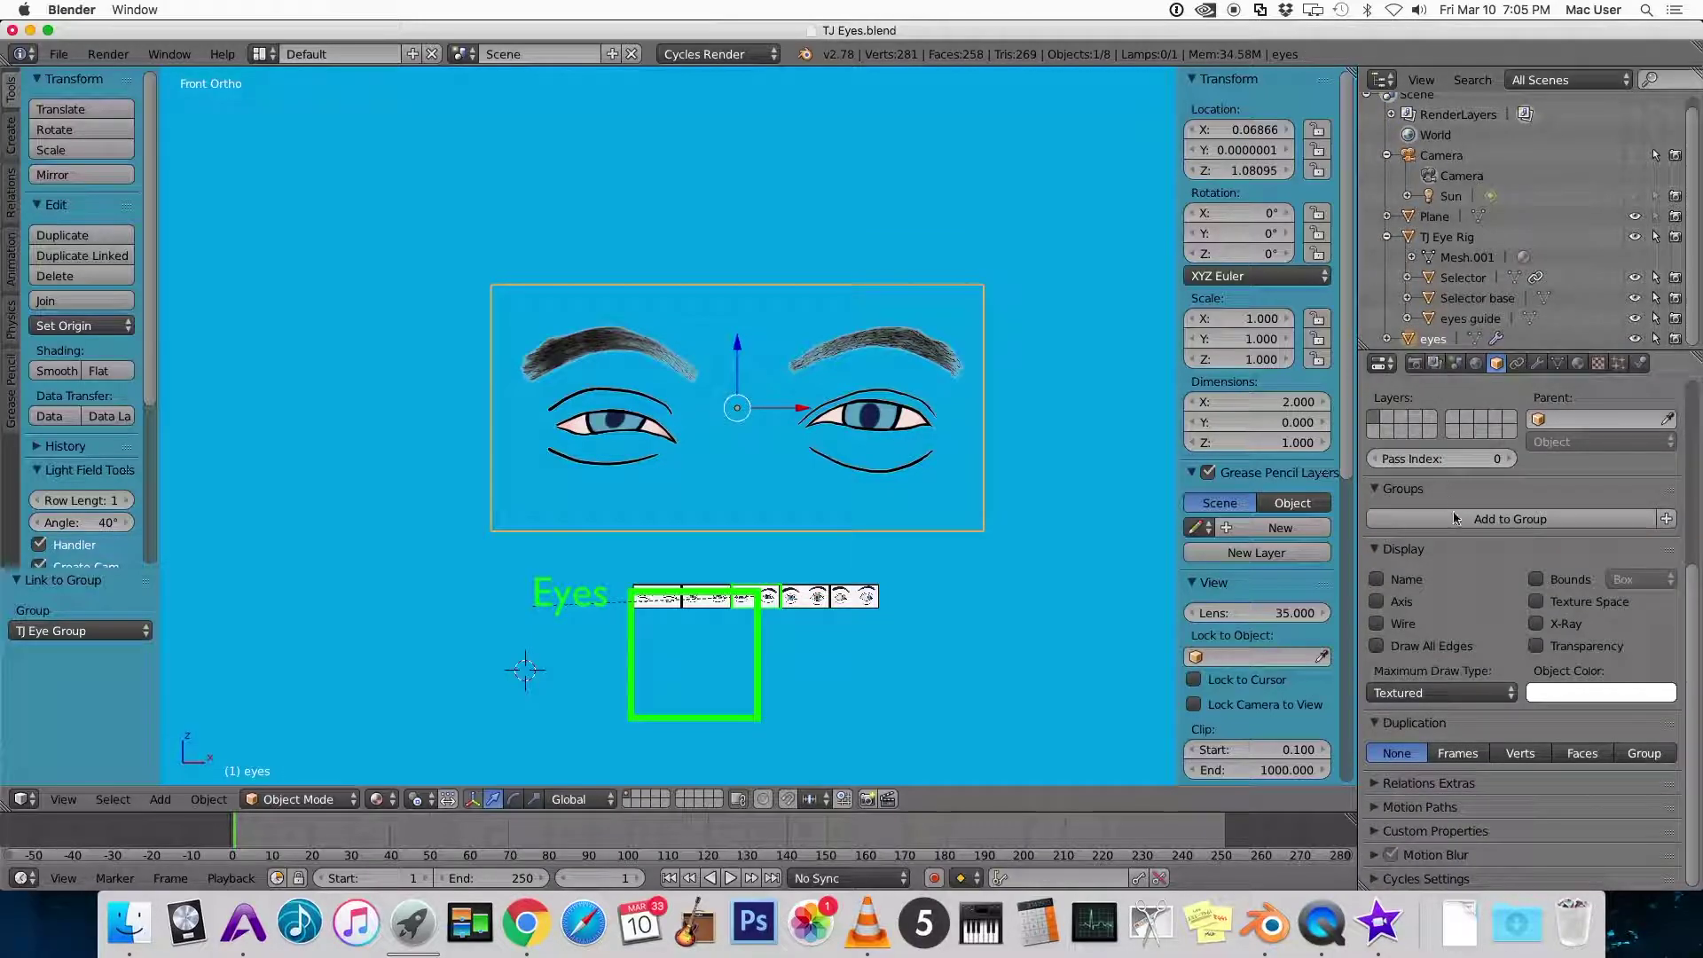
{"action": "left_click", "coordinate": [1473, 534]}
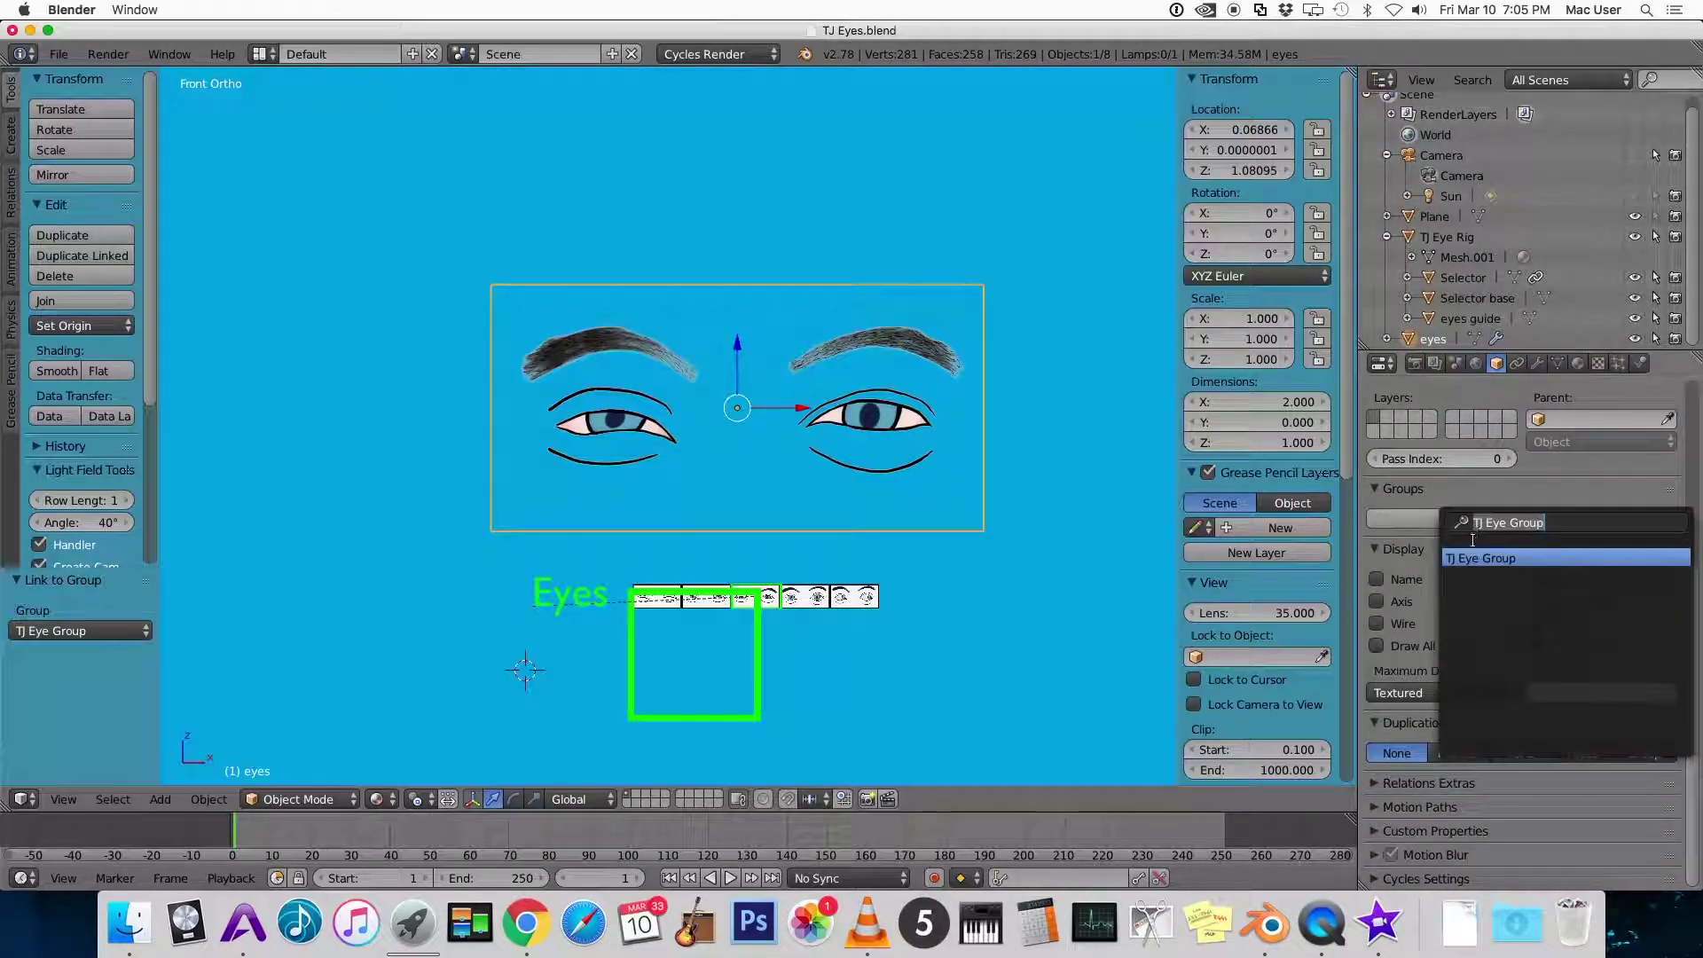
{"action": "left_click", "coordinate": [1474, 565]}
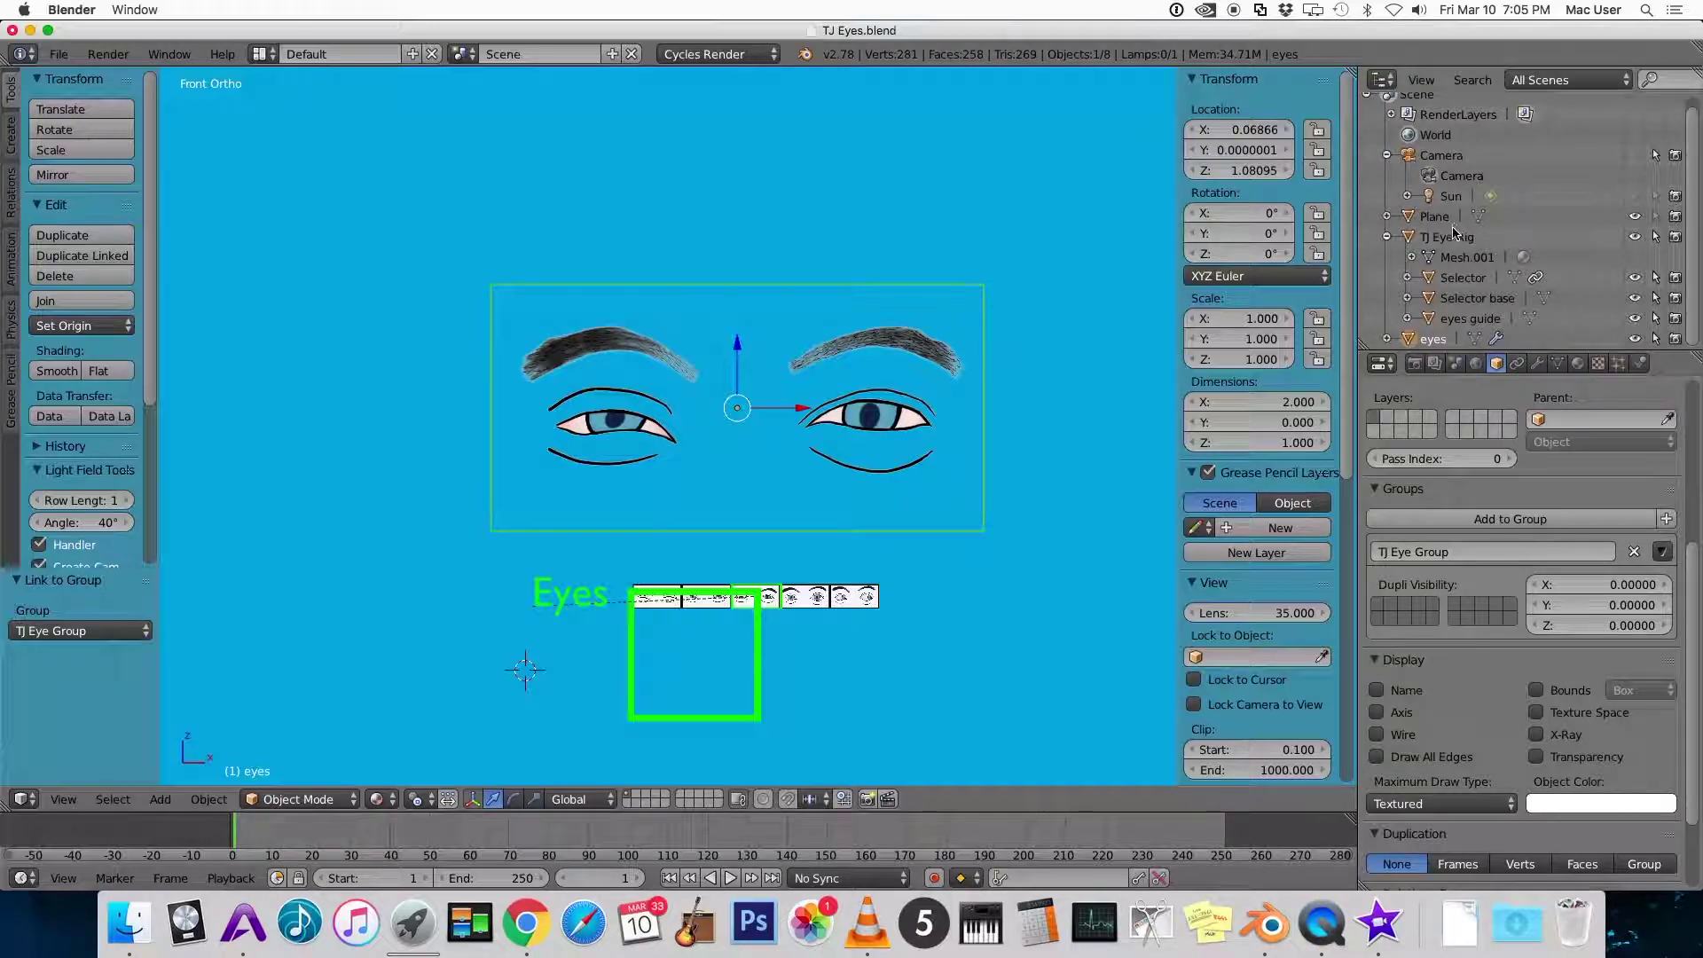
Add TJ Eye Rig to TJ Eye Group, then review the Selector and eyes objects
{"action": "left_click", "coordinate": [1451, 236]}
{"action": "left_click", "coordinate": [1472, 519]}
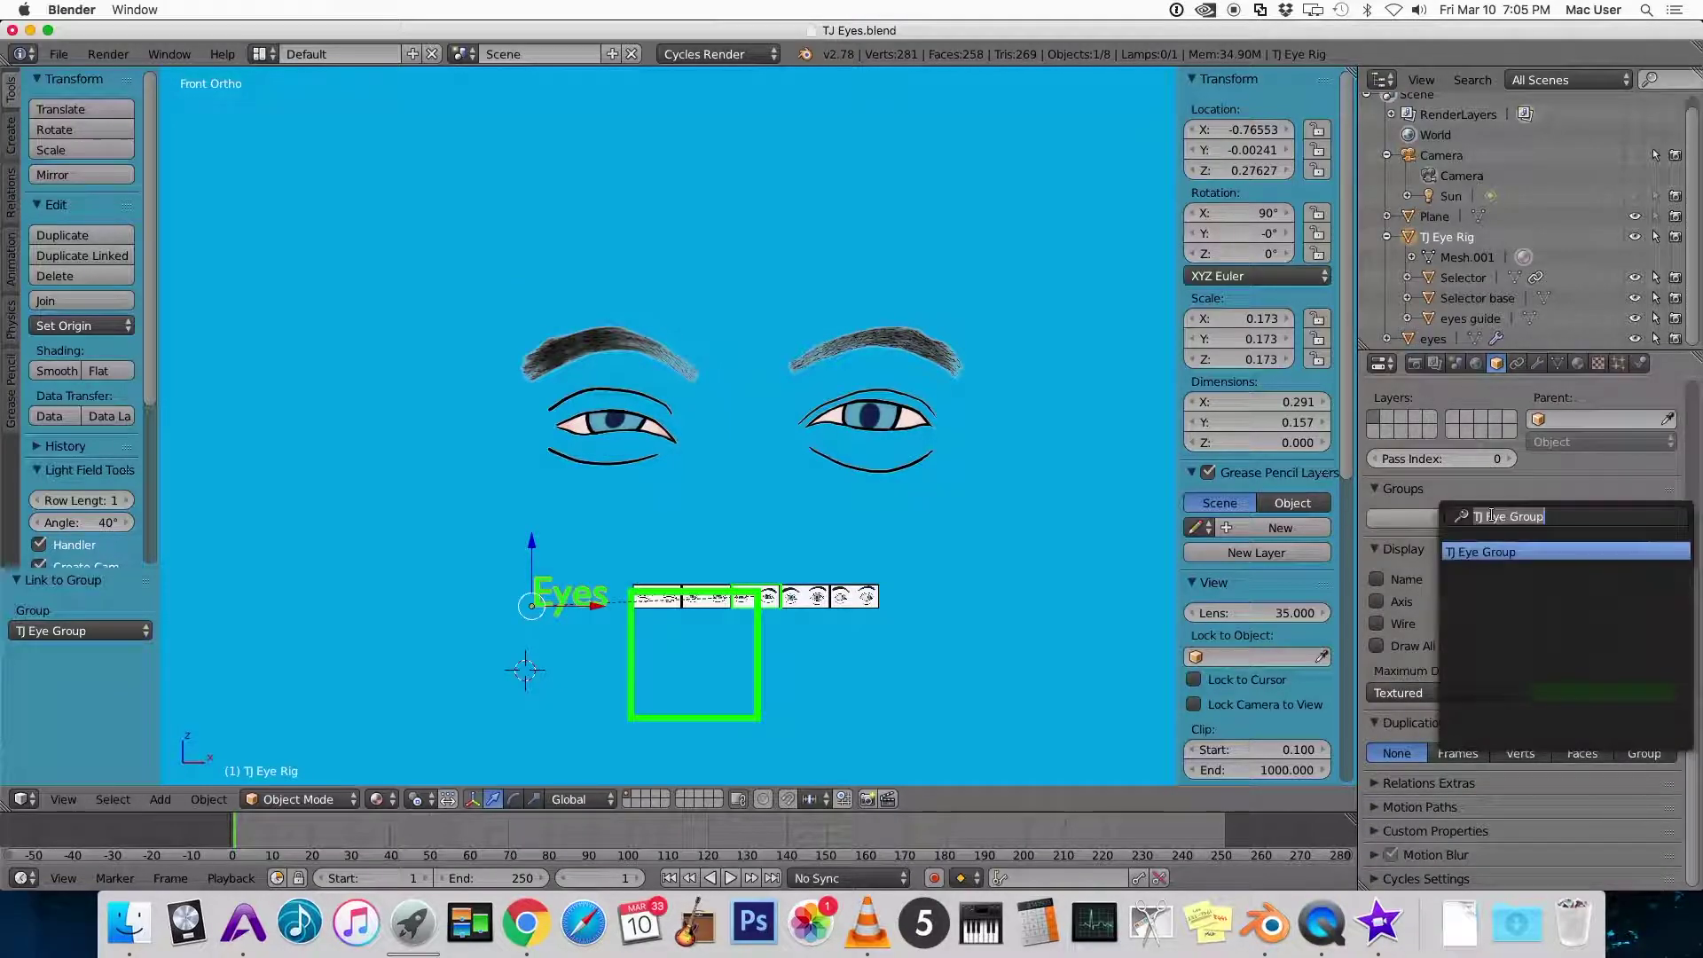
{"action": "left_click", "coordinate": [1479, 566]}
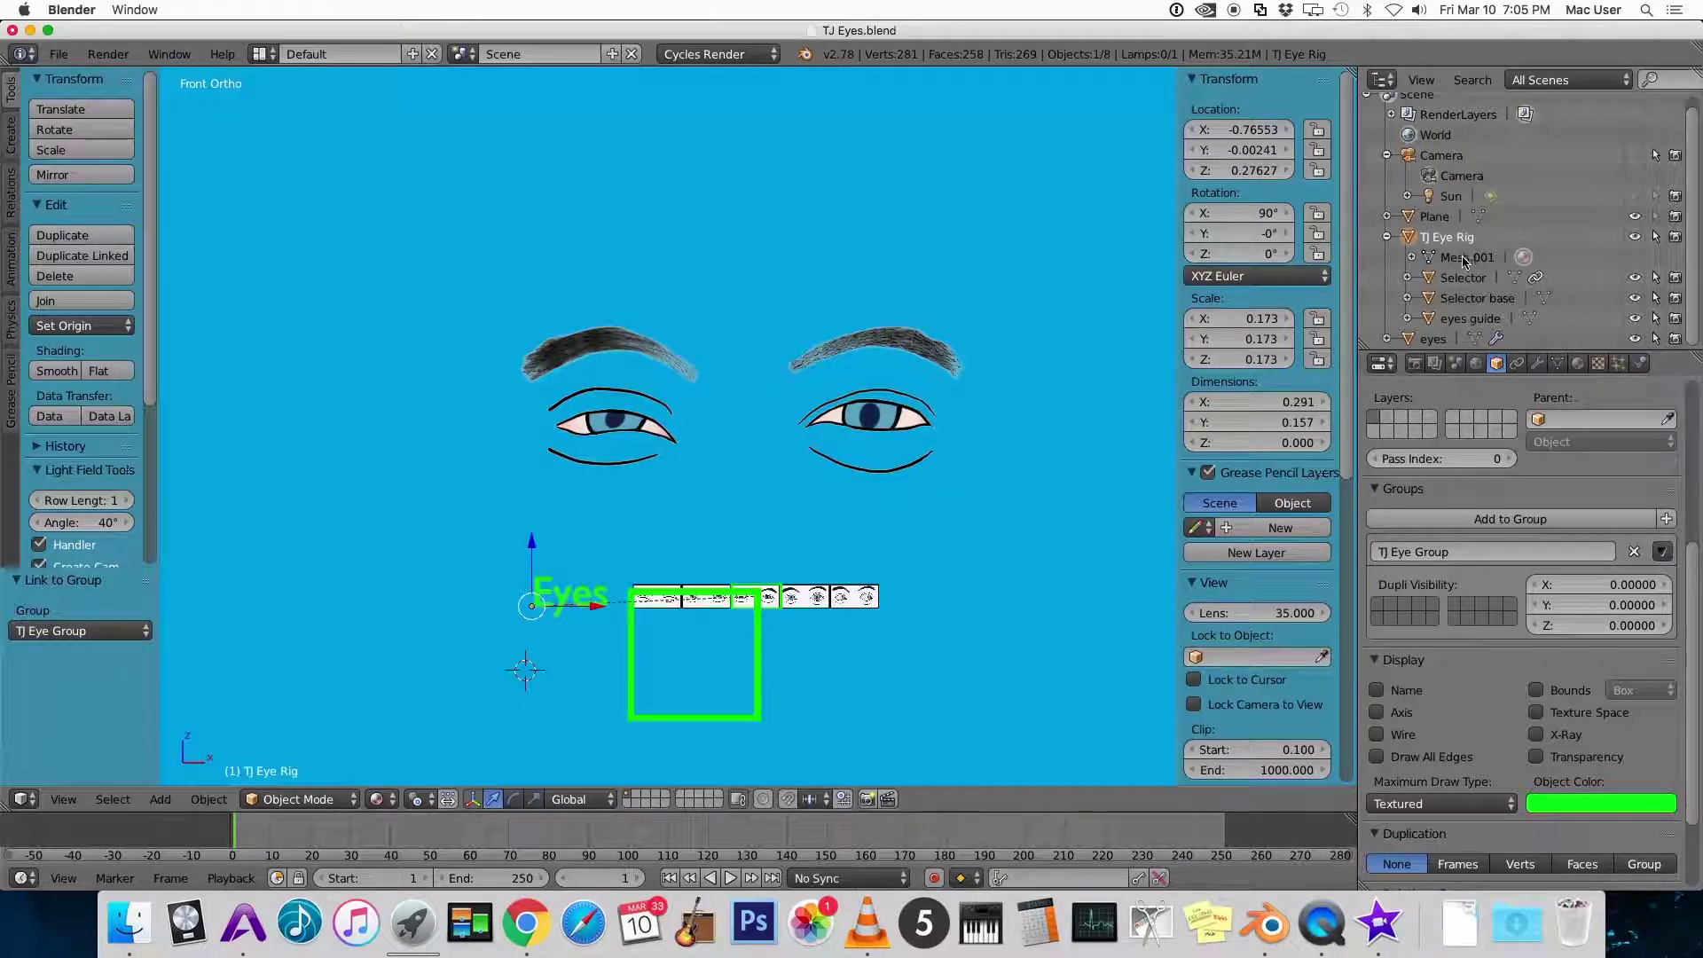
{"action": "left_click", "coordinate": [1462, 278]}
{"action": "left_click", "coordinate": [1462, 299]}
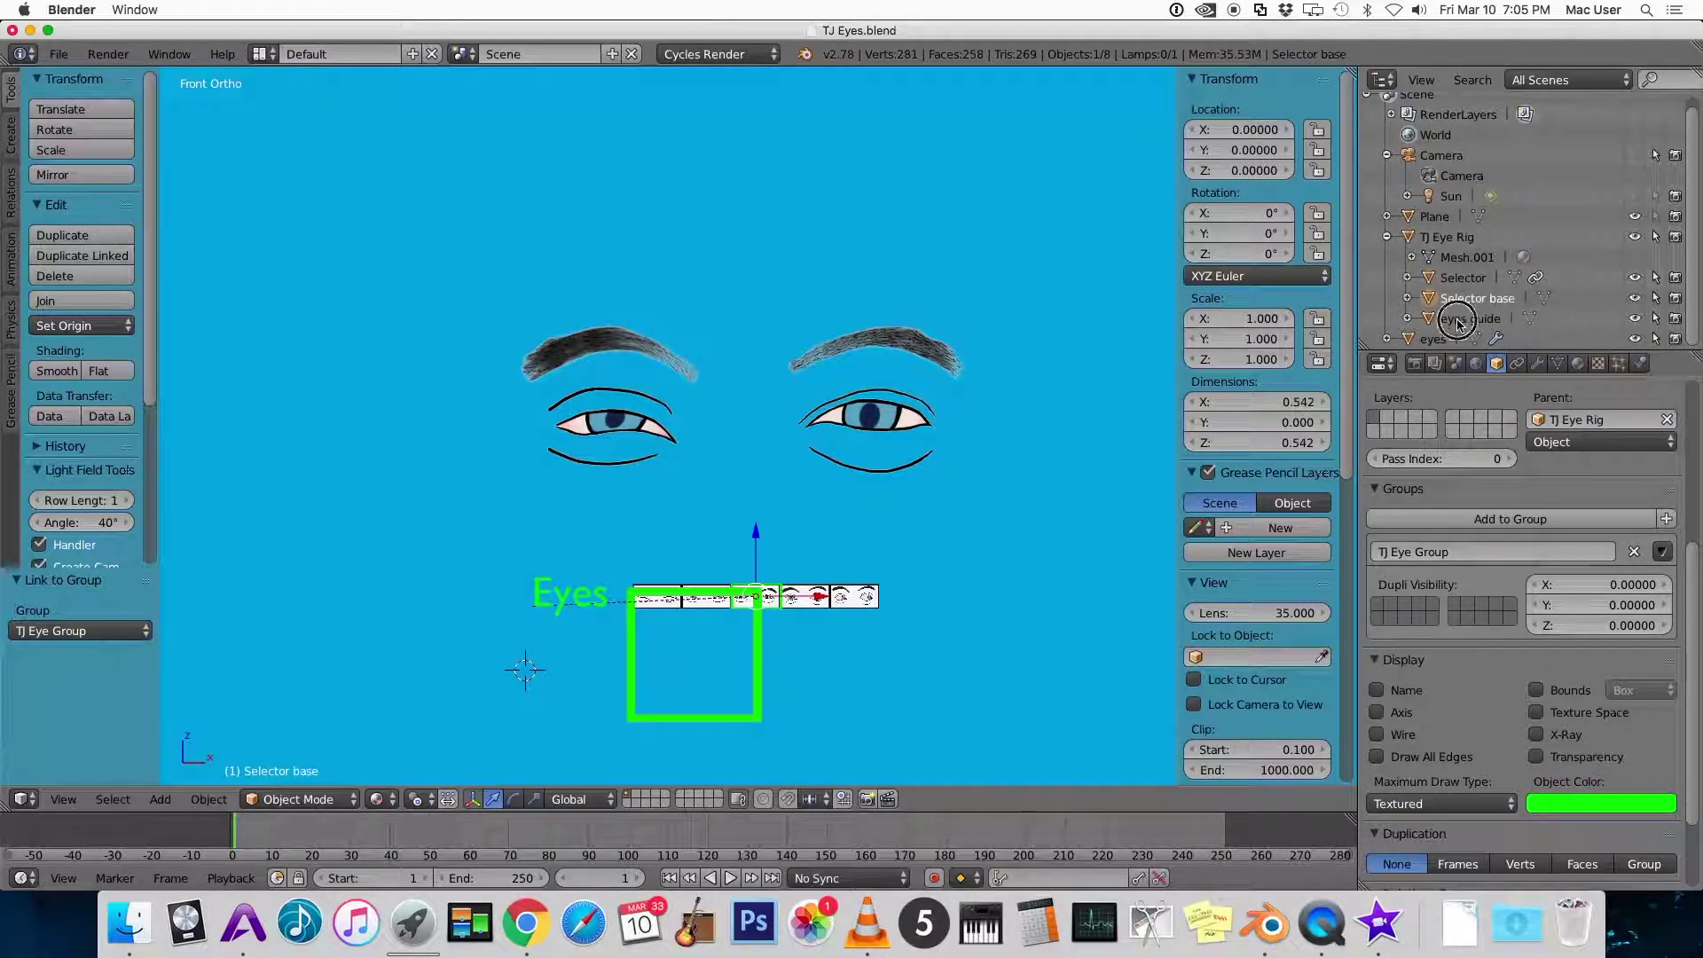
{"action": "left_click", "coordinate": [1433, 339]}
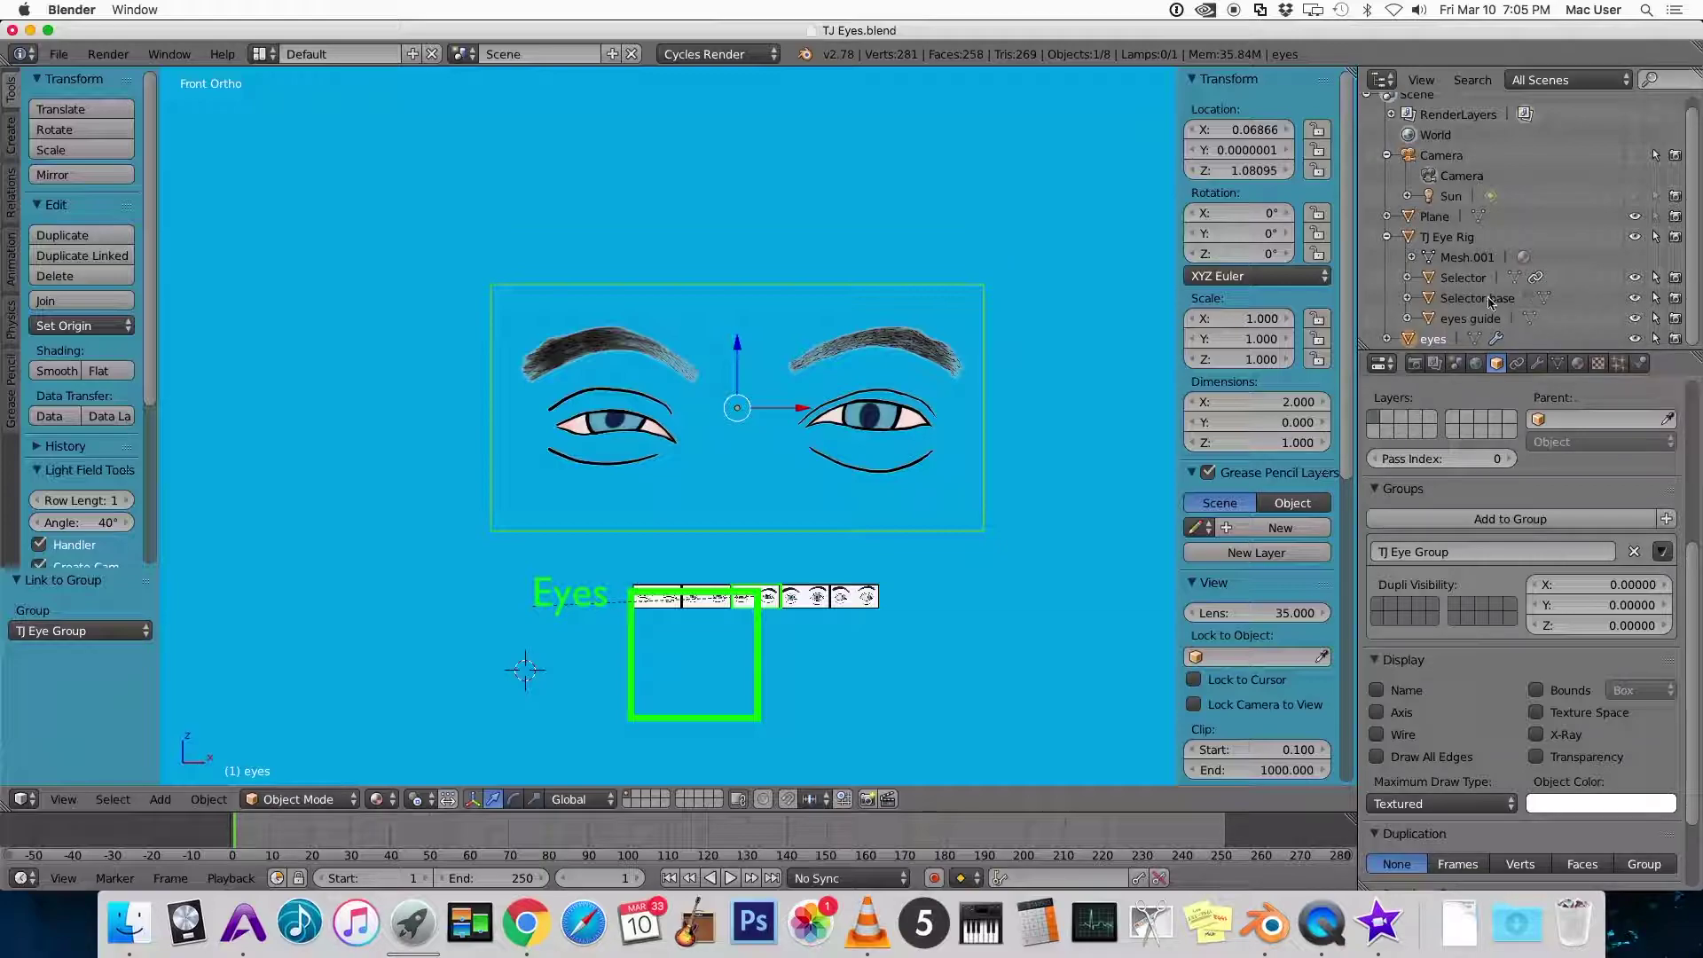
Hide the green Selector base box and the eyes guide in the viewport
{"action": "left_click", "coordinate": [1477, 299]}
{"action": "left_click", "coordinate": [1636, 299]}
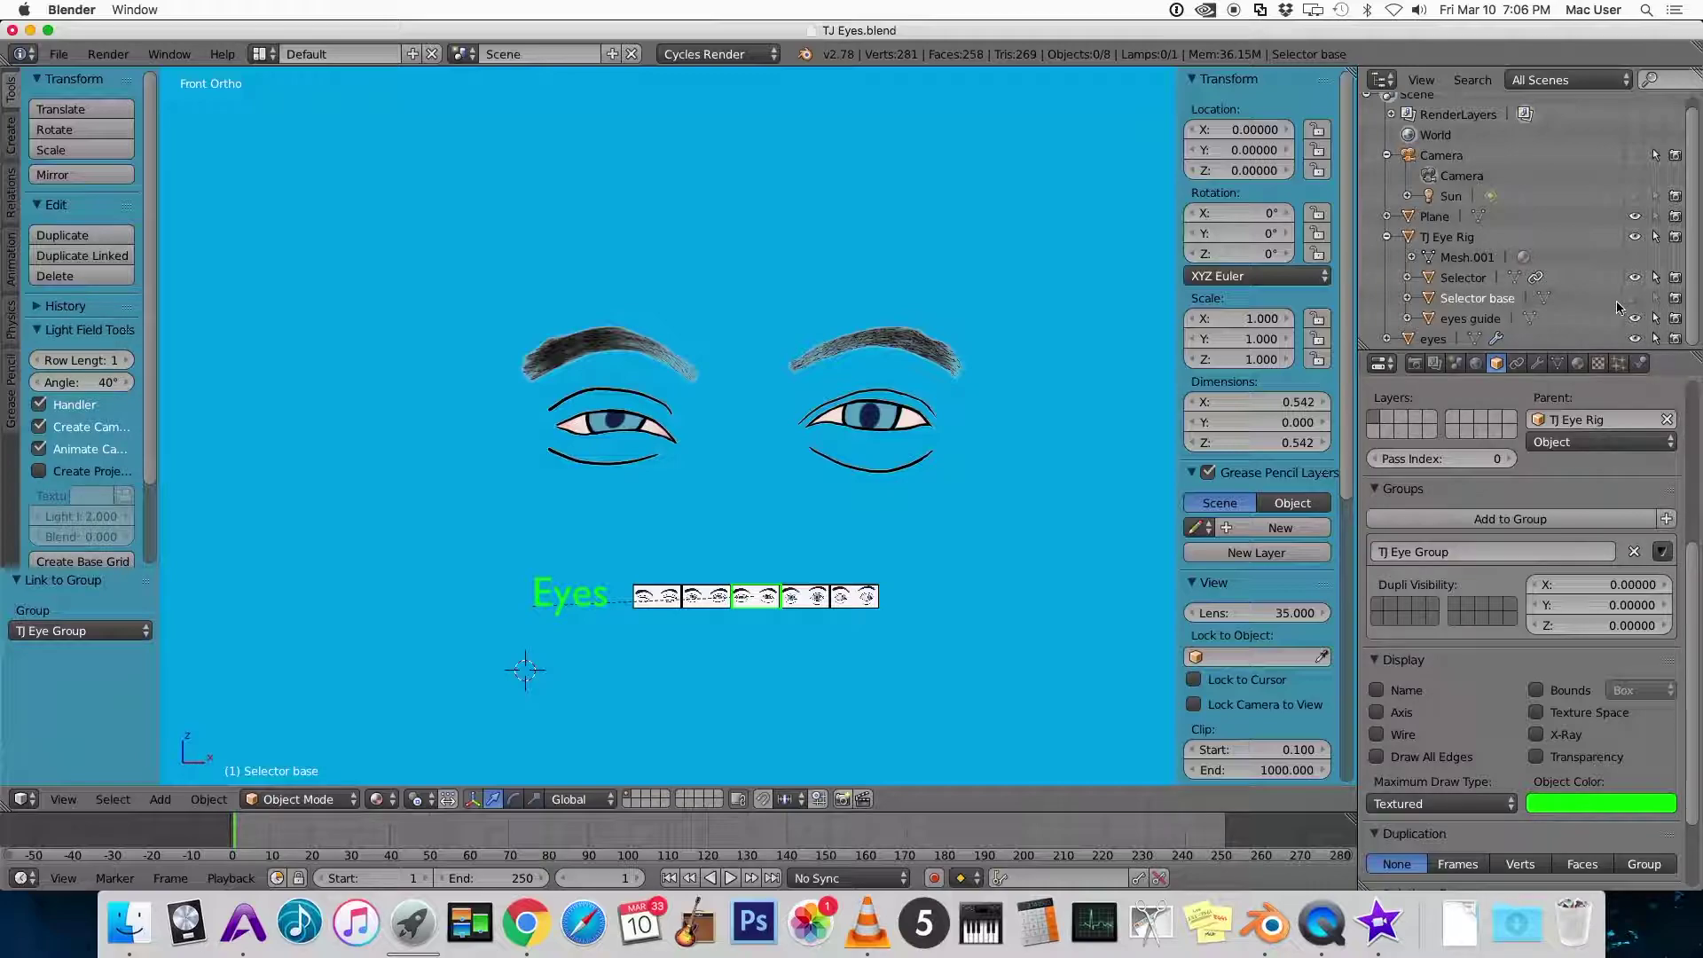
{"action": "left_click", "coordinate": [1496, 320]}
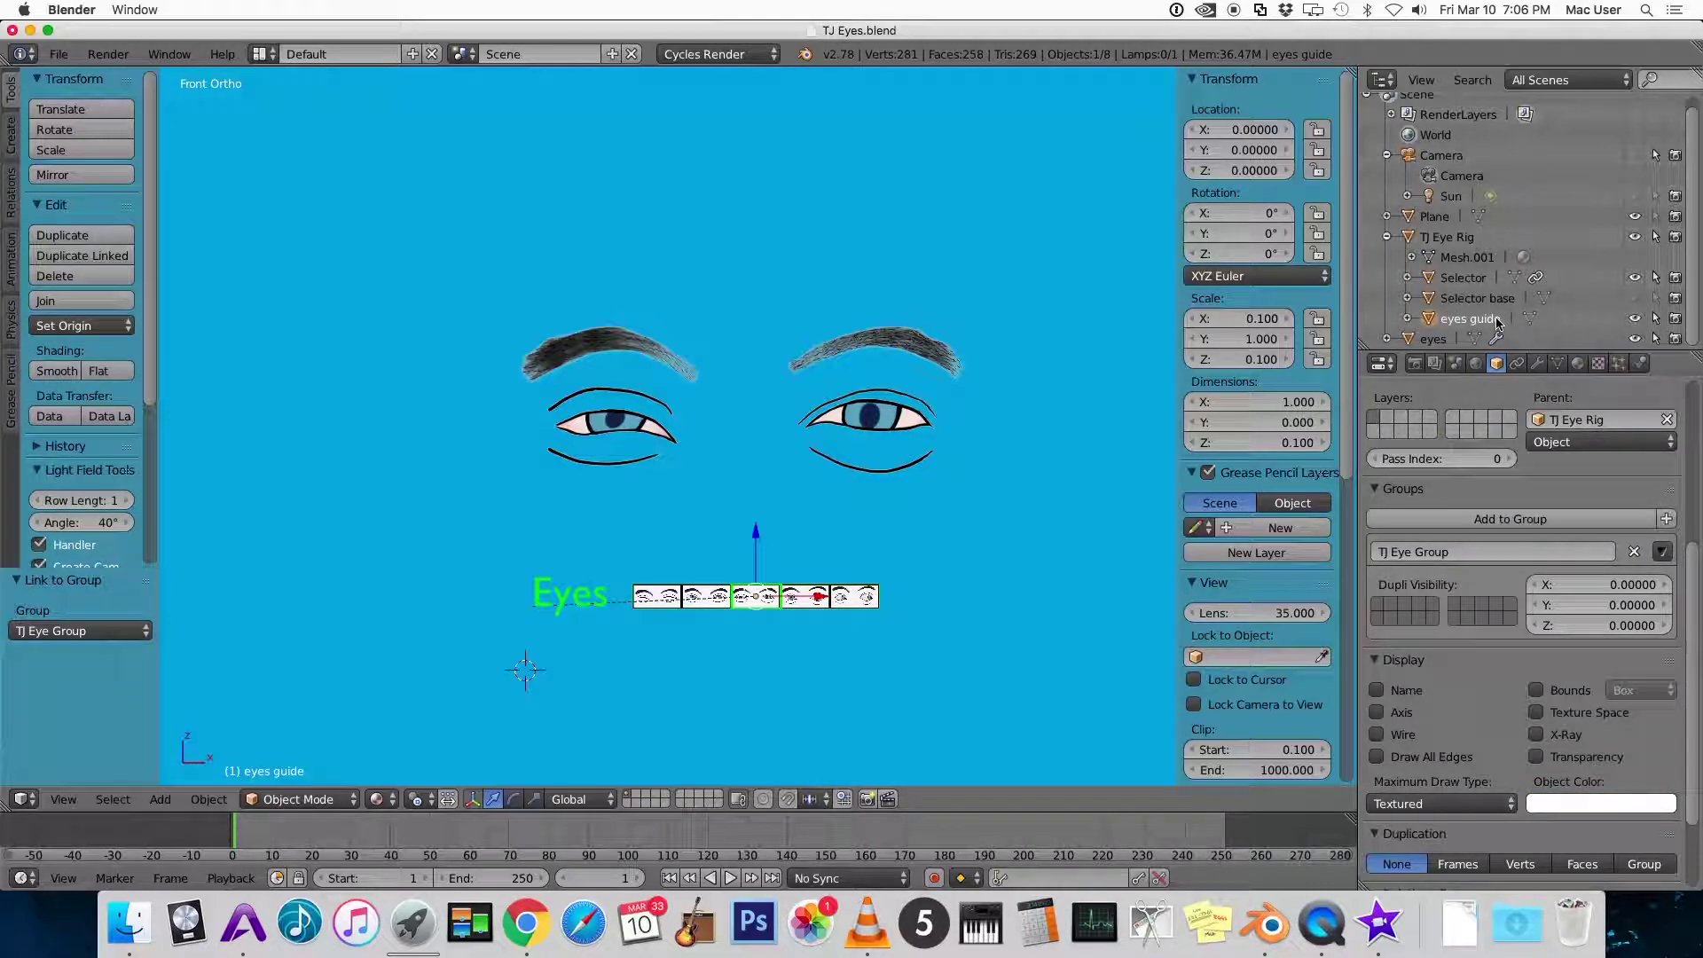
{"action": "left_click", "coordinate": [1635, 318]}
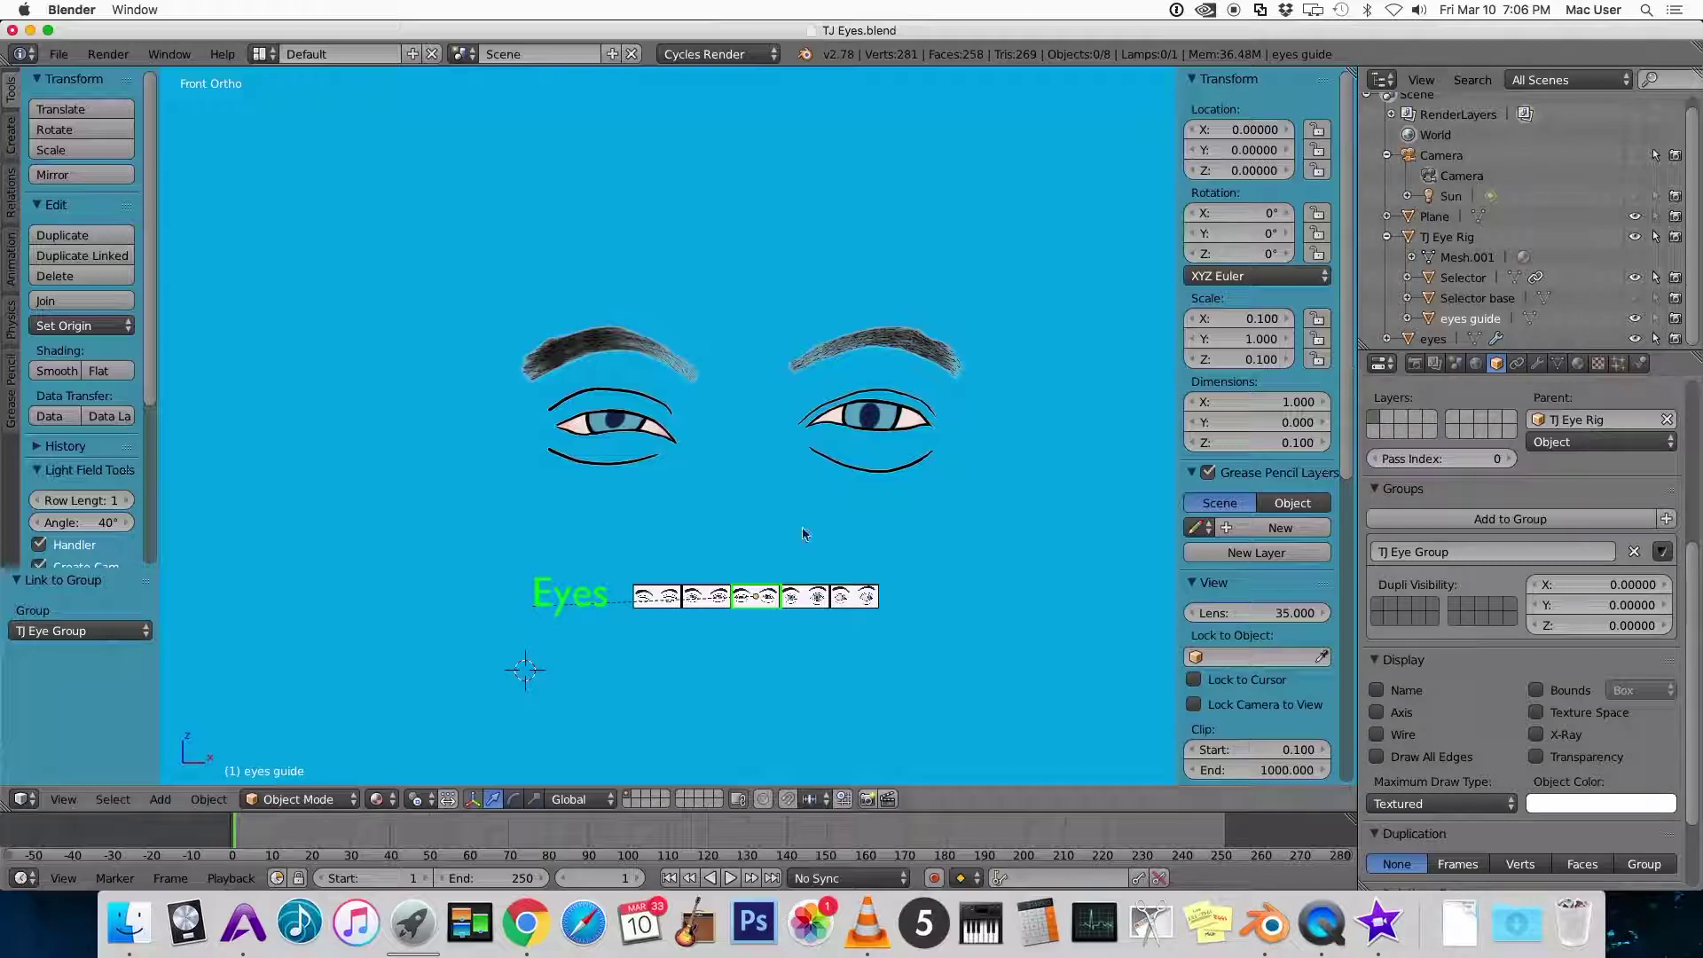
{"action": "left_click", "coordinate": [544, 600]}
Enlarge the TJ Eye Rig and place it above the camera frame's upper-left side
{"action": "scroll", "coordinate": [545, 601], "scroll_direction": "down", "scroll_amount": 3}
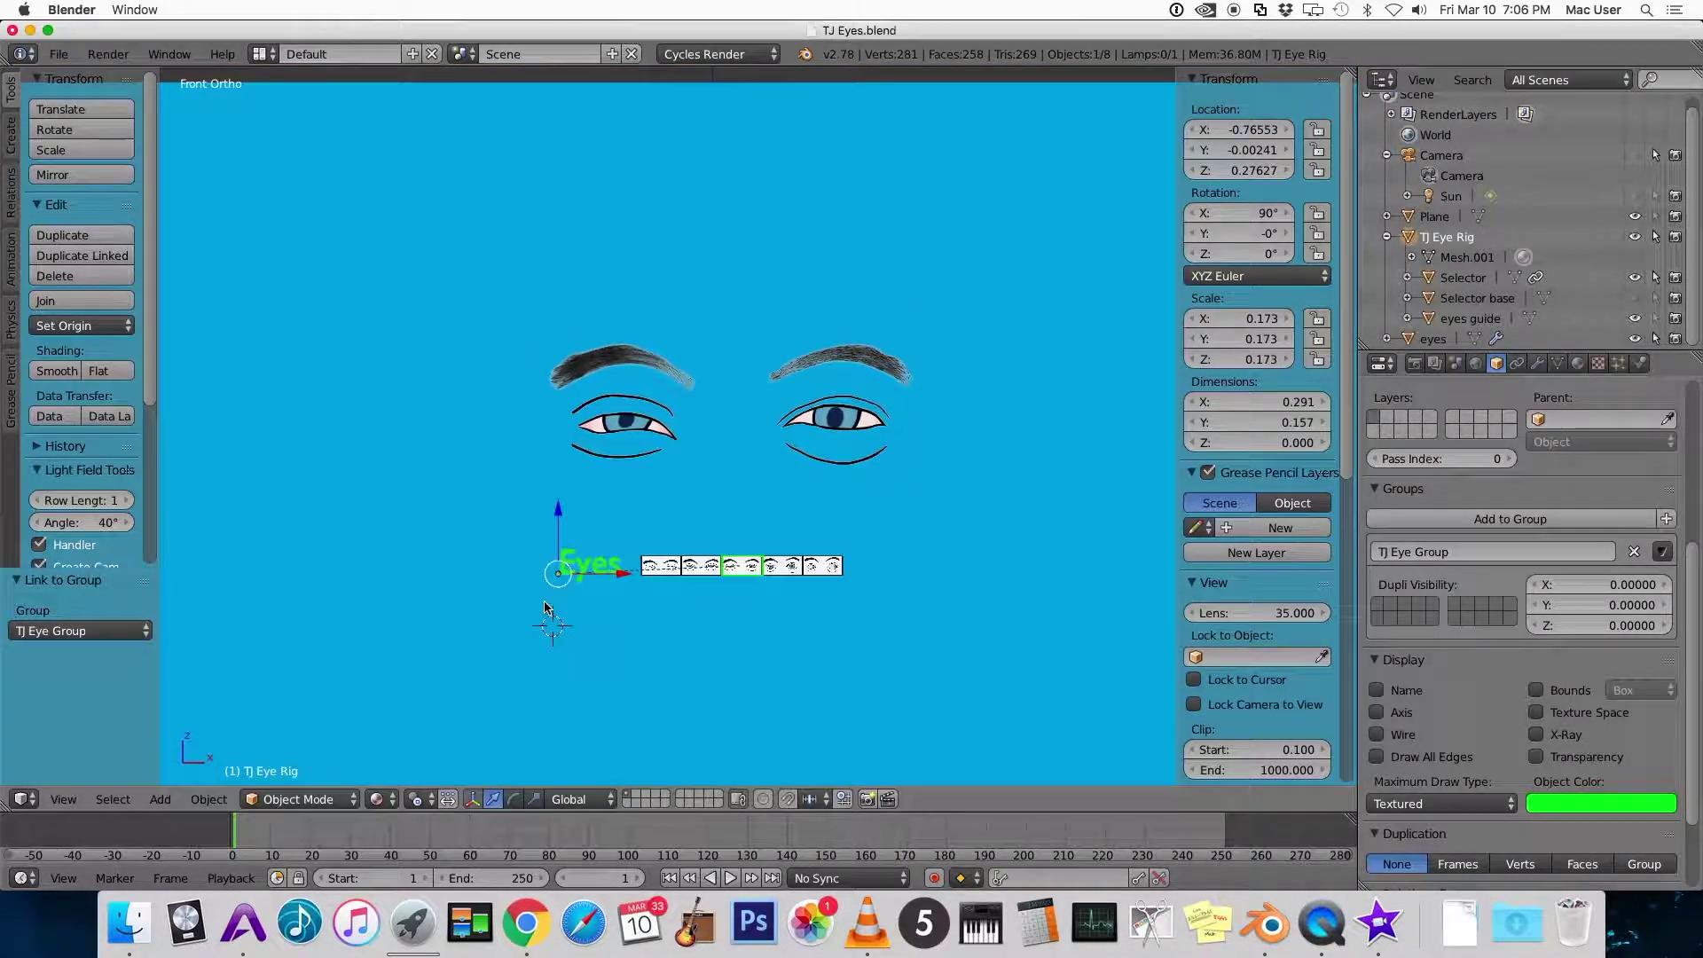
{"action": "scroll", "coordinate": [545, 602], "scroll_direction": "down", "scroll_amount": 1}
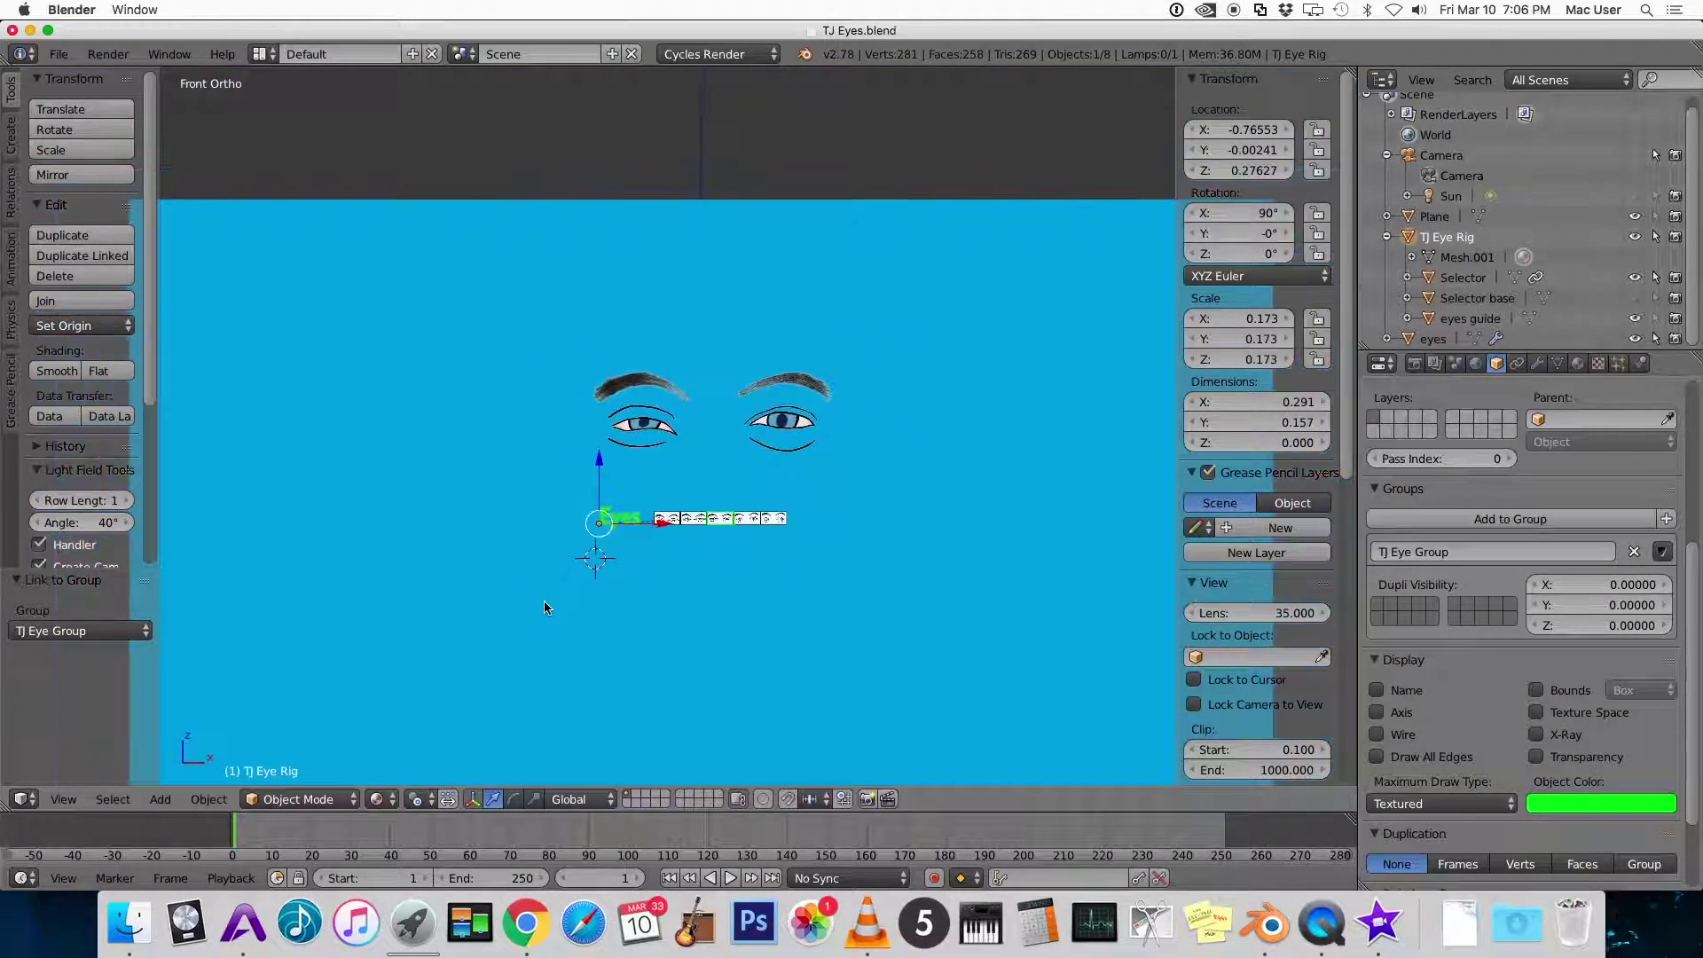
{"action": "left_click", "coordinate": [625, 524]}
{"action": "key", "text": "g"}
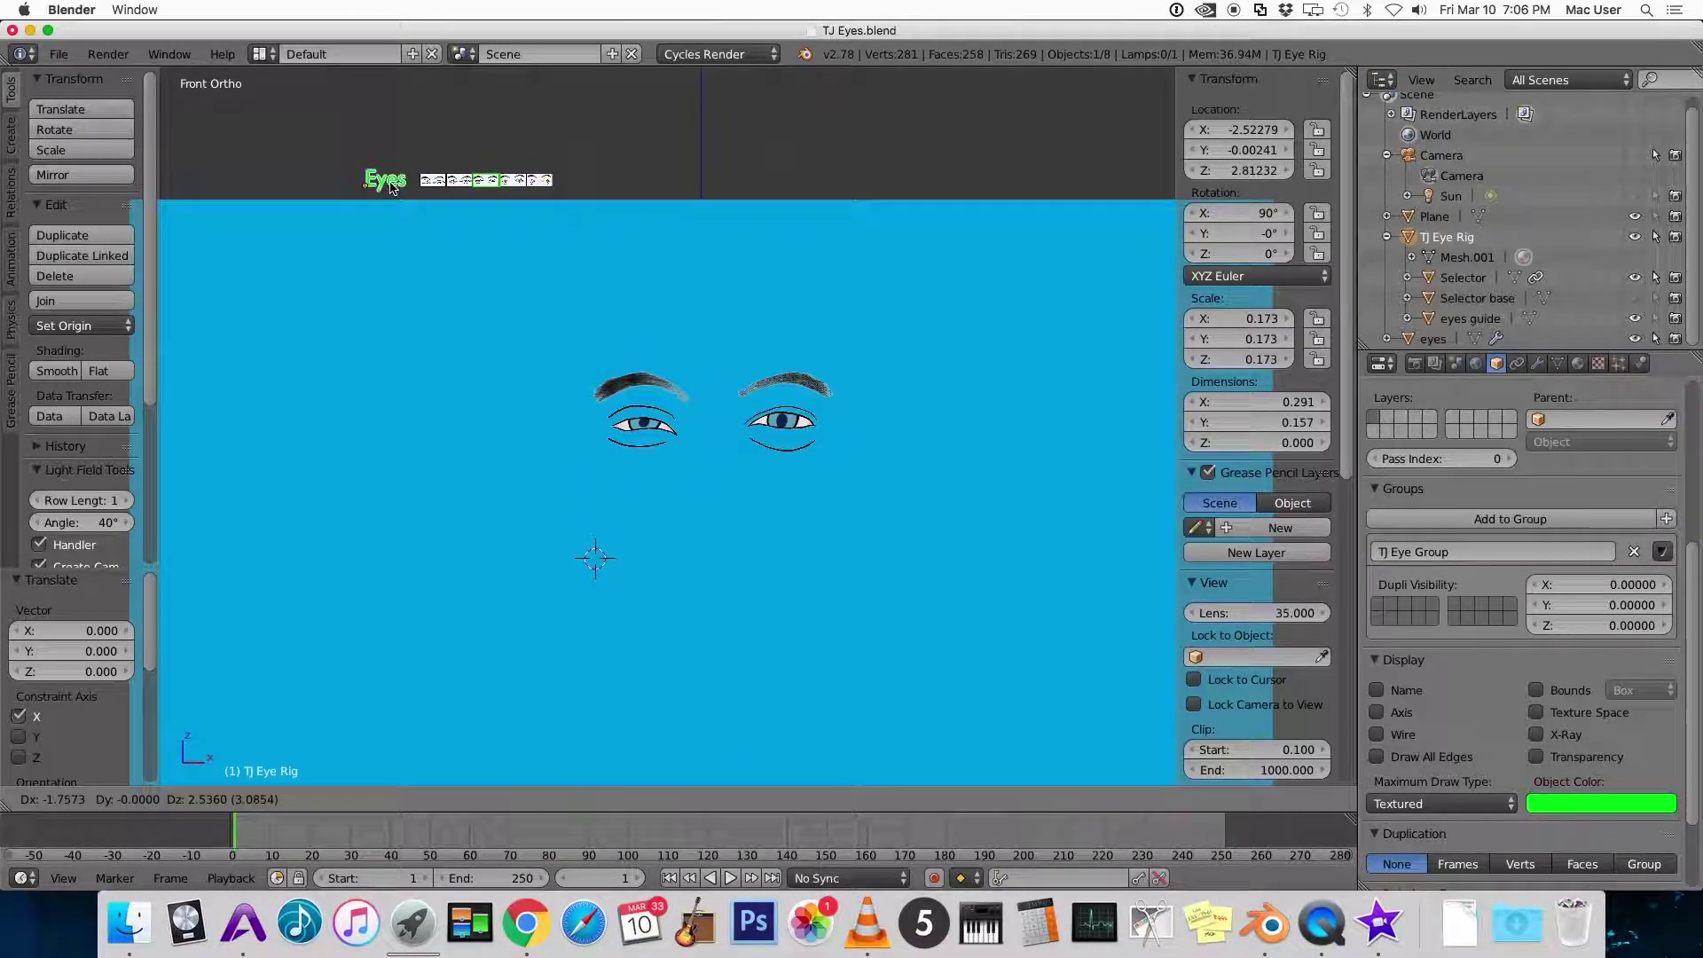
{"action": "left_click", "coordinate": [366, 174]}
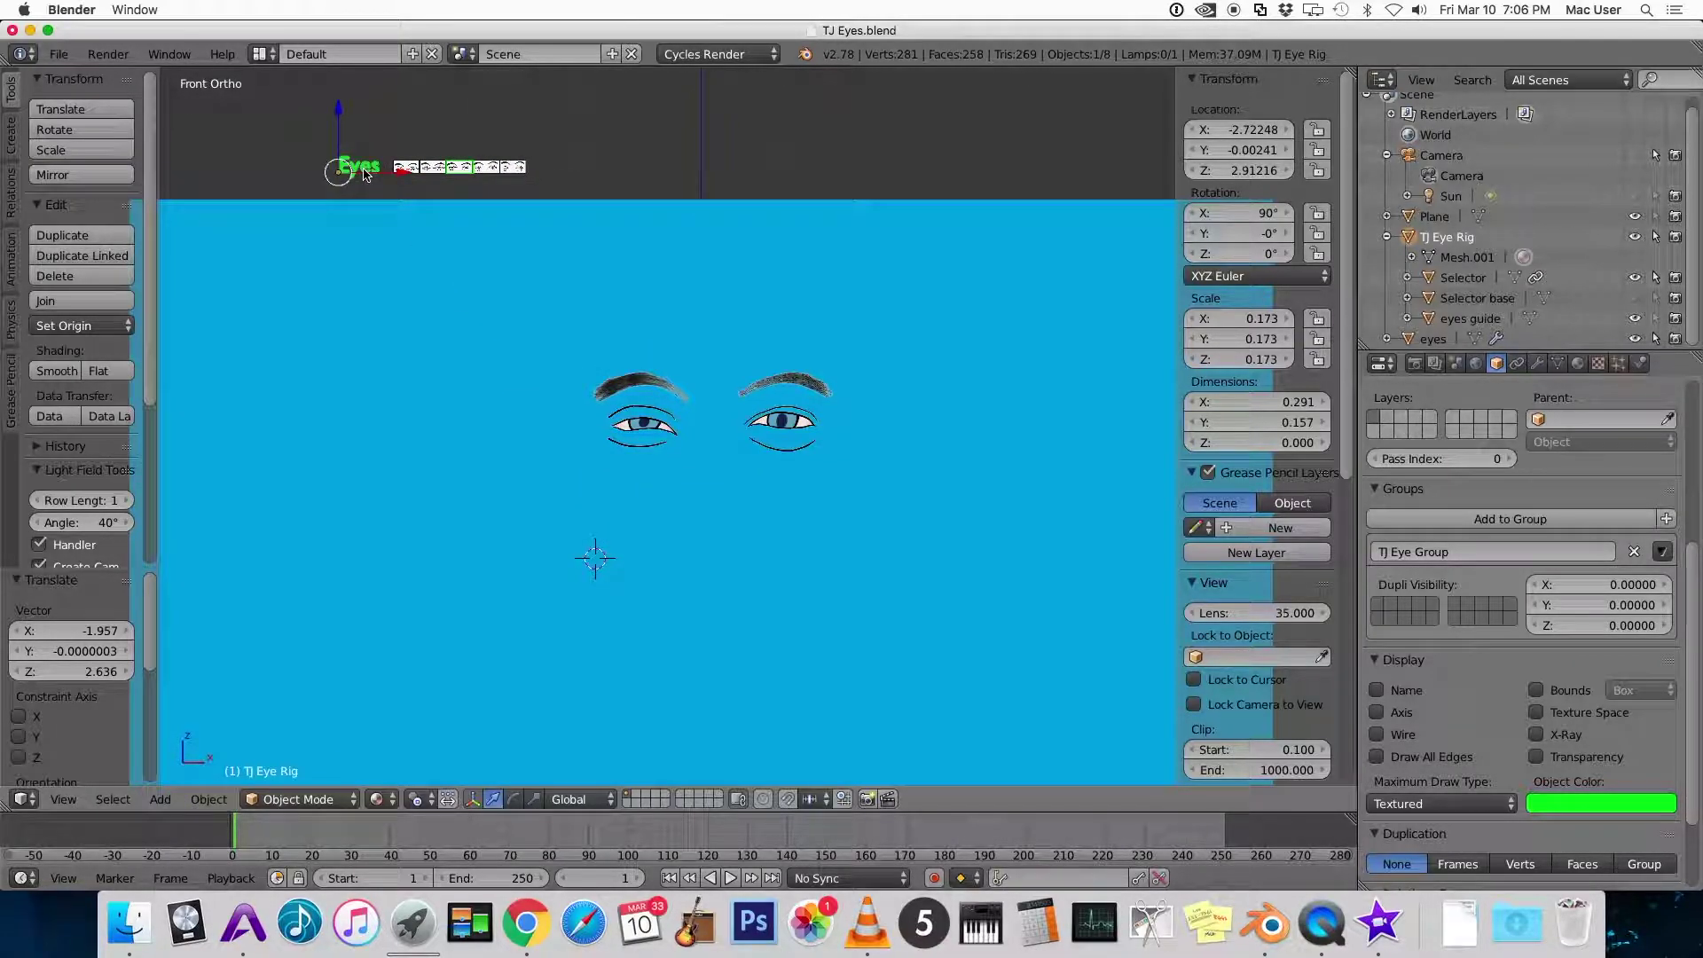
{"action": "scroll", "coordinate": [363, 174], "scroll_direction": "down", "scroll_amount": 4}
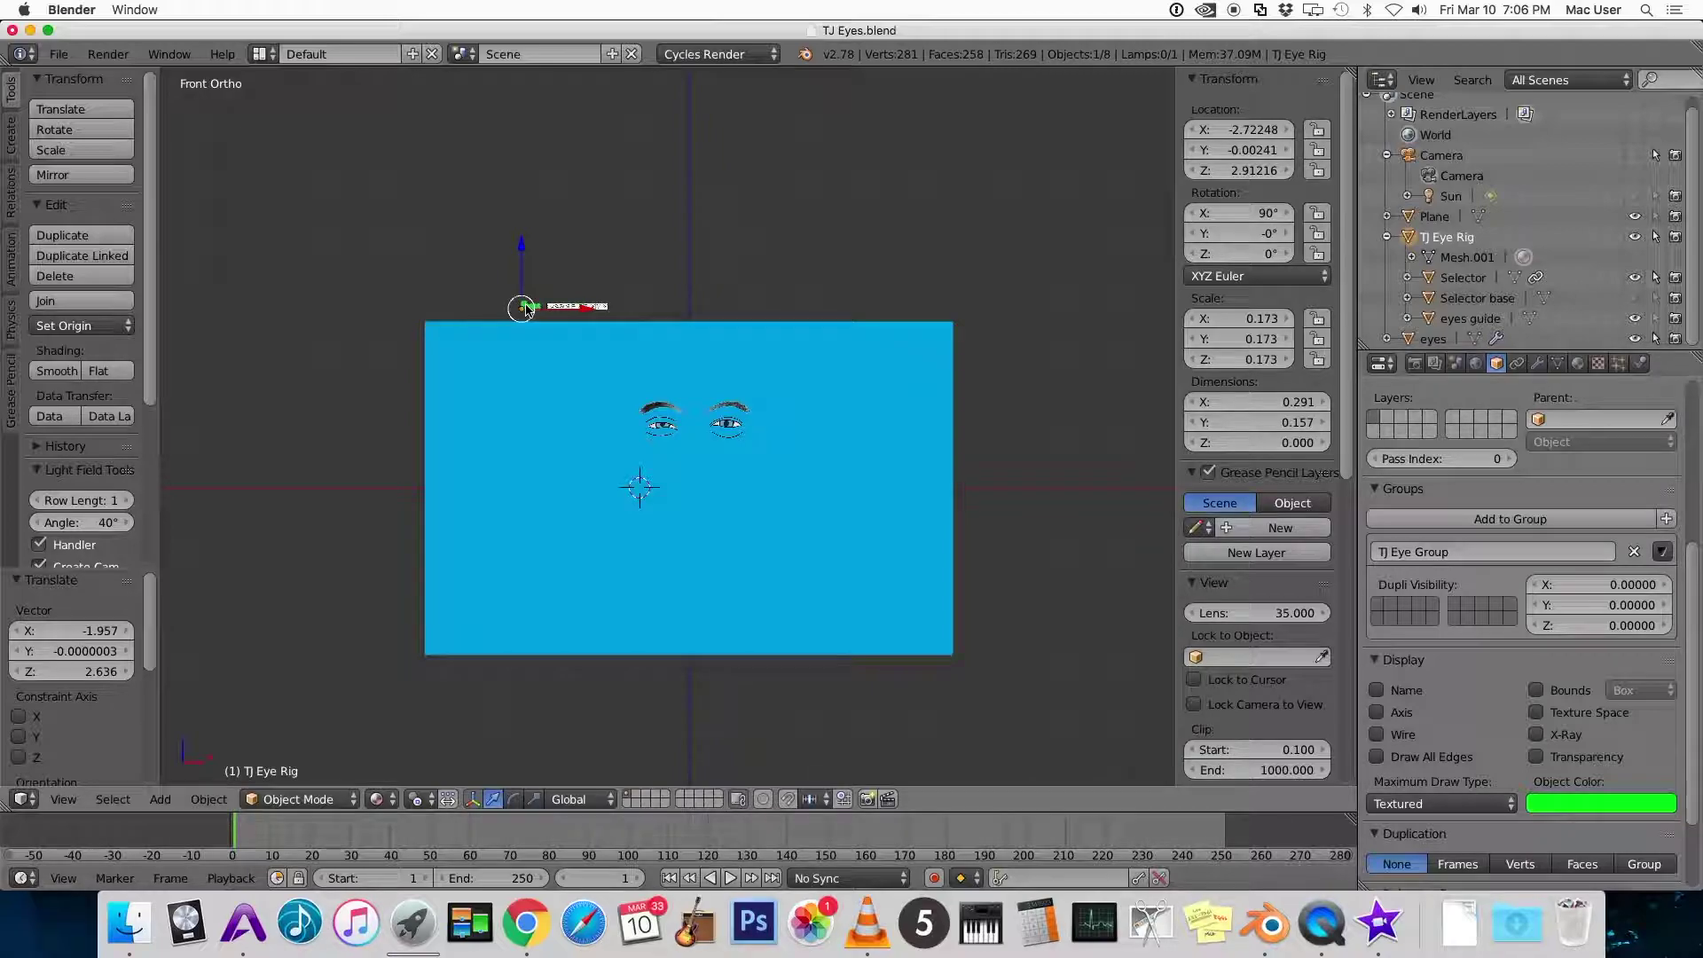
{"action": "key", "text": "s"}
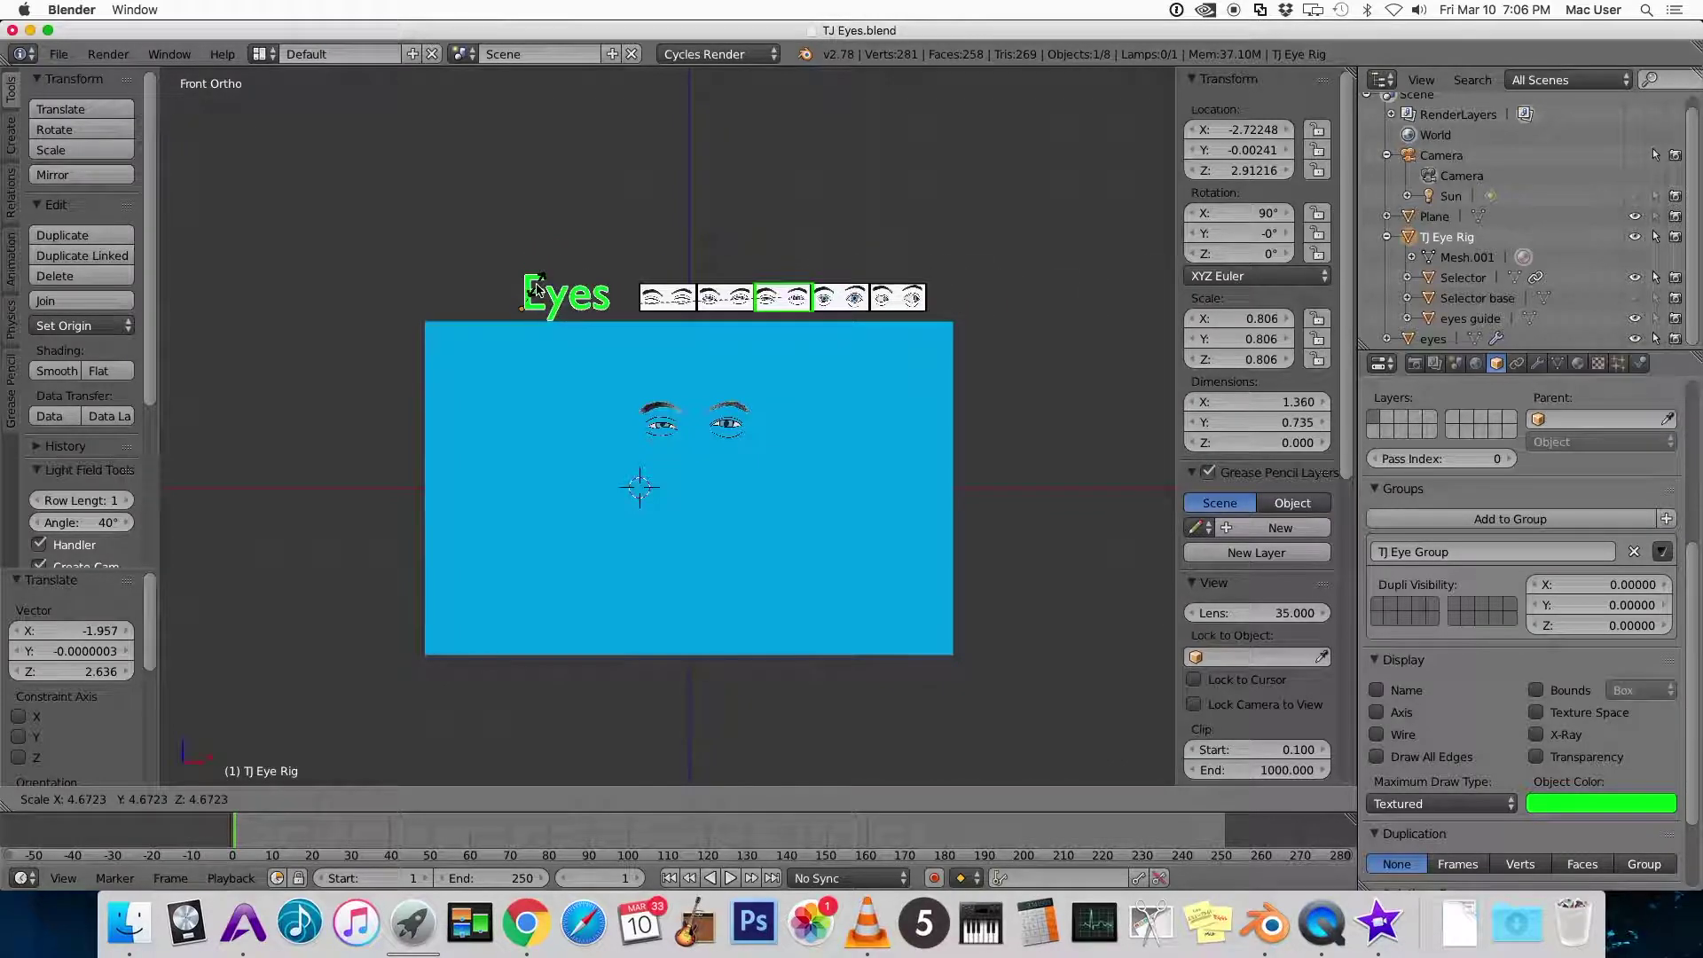
{"action": "left_click", "coordinate": [531, 291]}
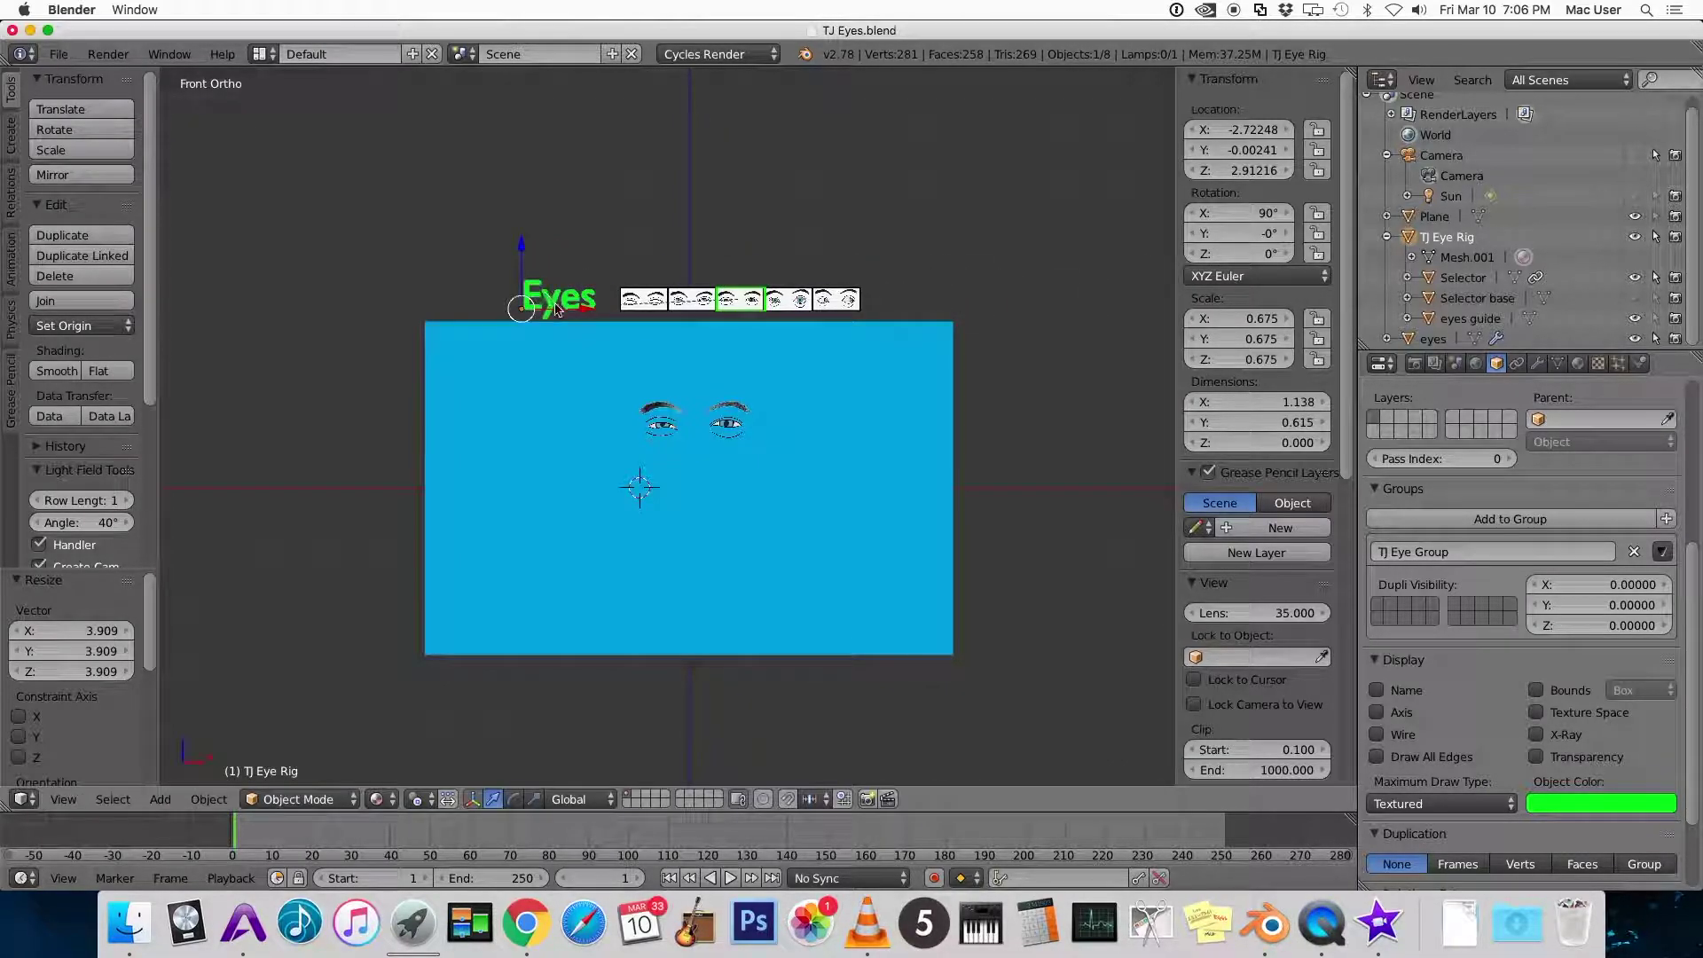
{"action": "key", "text": "g"}
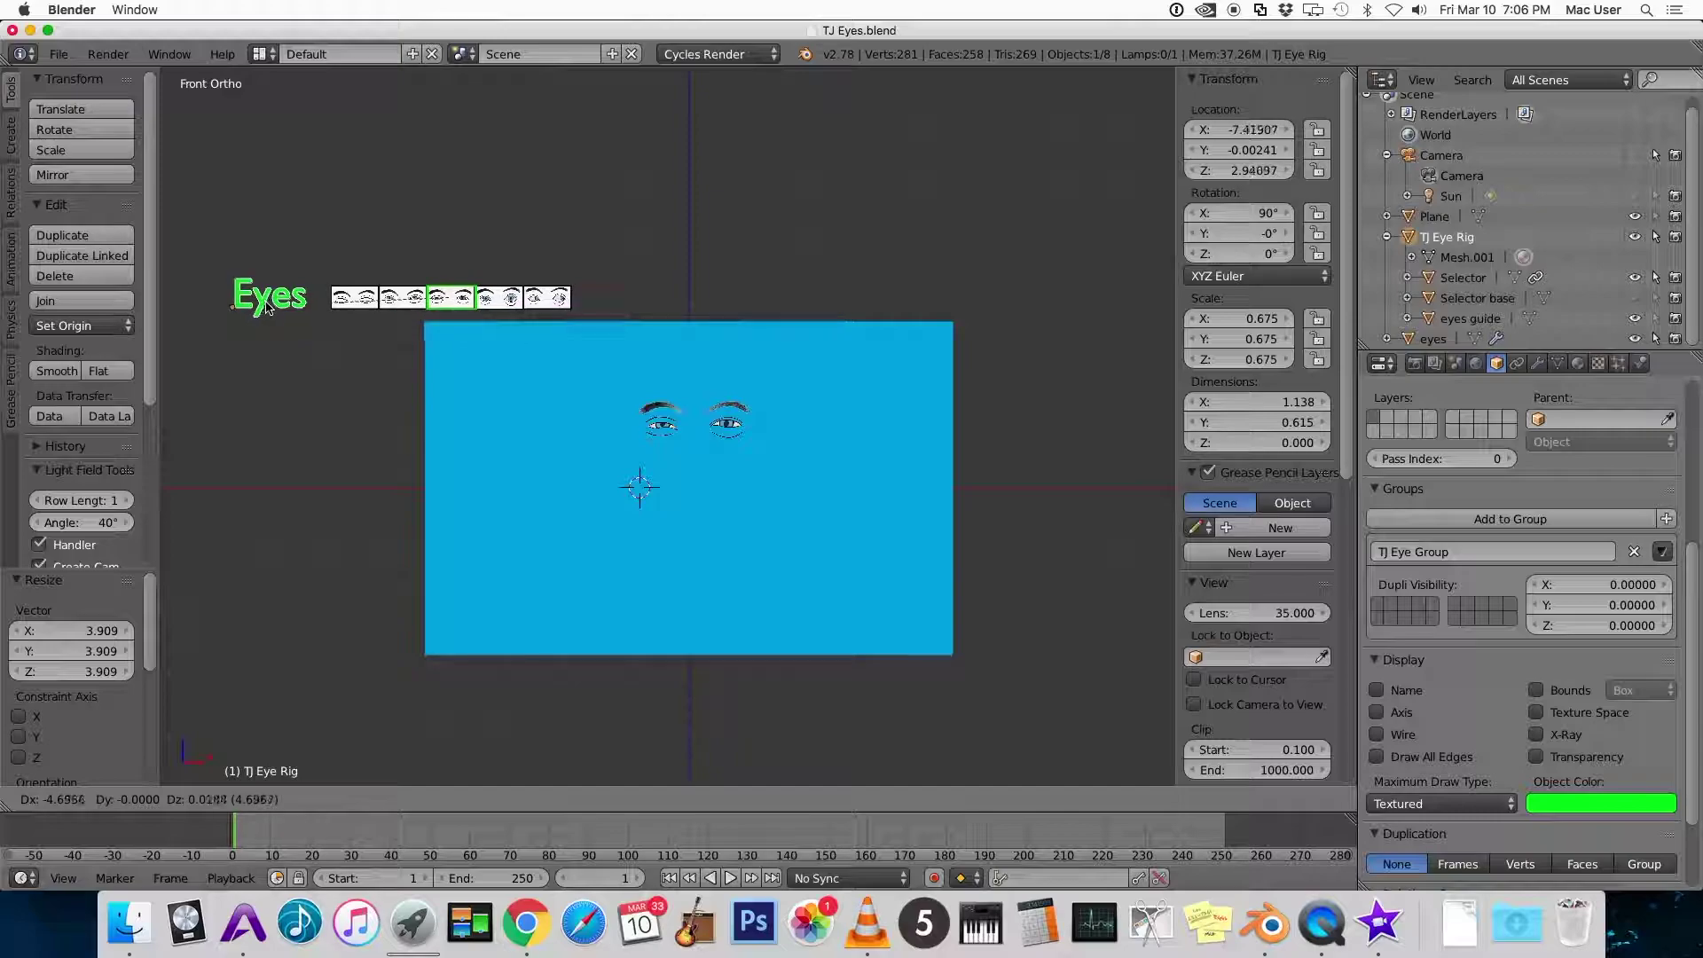
{"action": "left_click", "coordinate": [268, 306]}
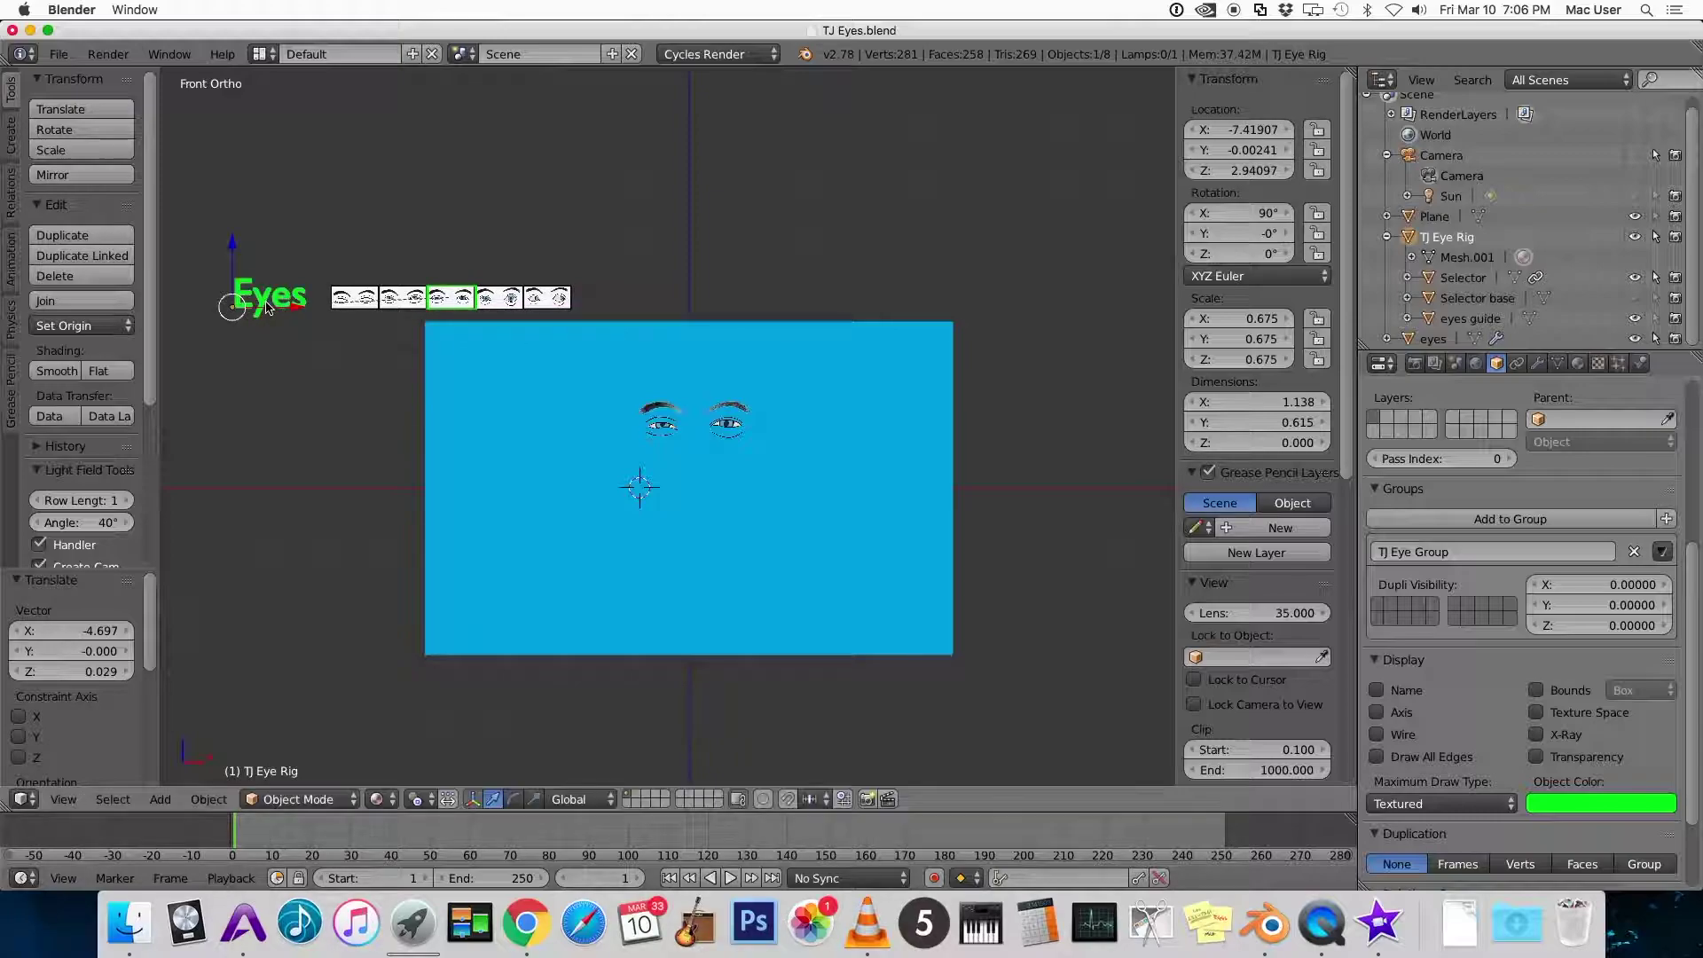
Nudge the eyes object and test the Selector across the expression thumbnails
{"action": "right_click", "coordinate": [699, 444]}
{"action": "key", "text": "g"}
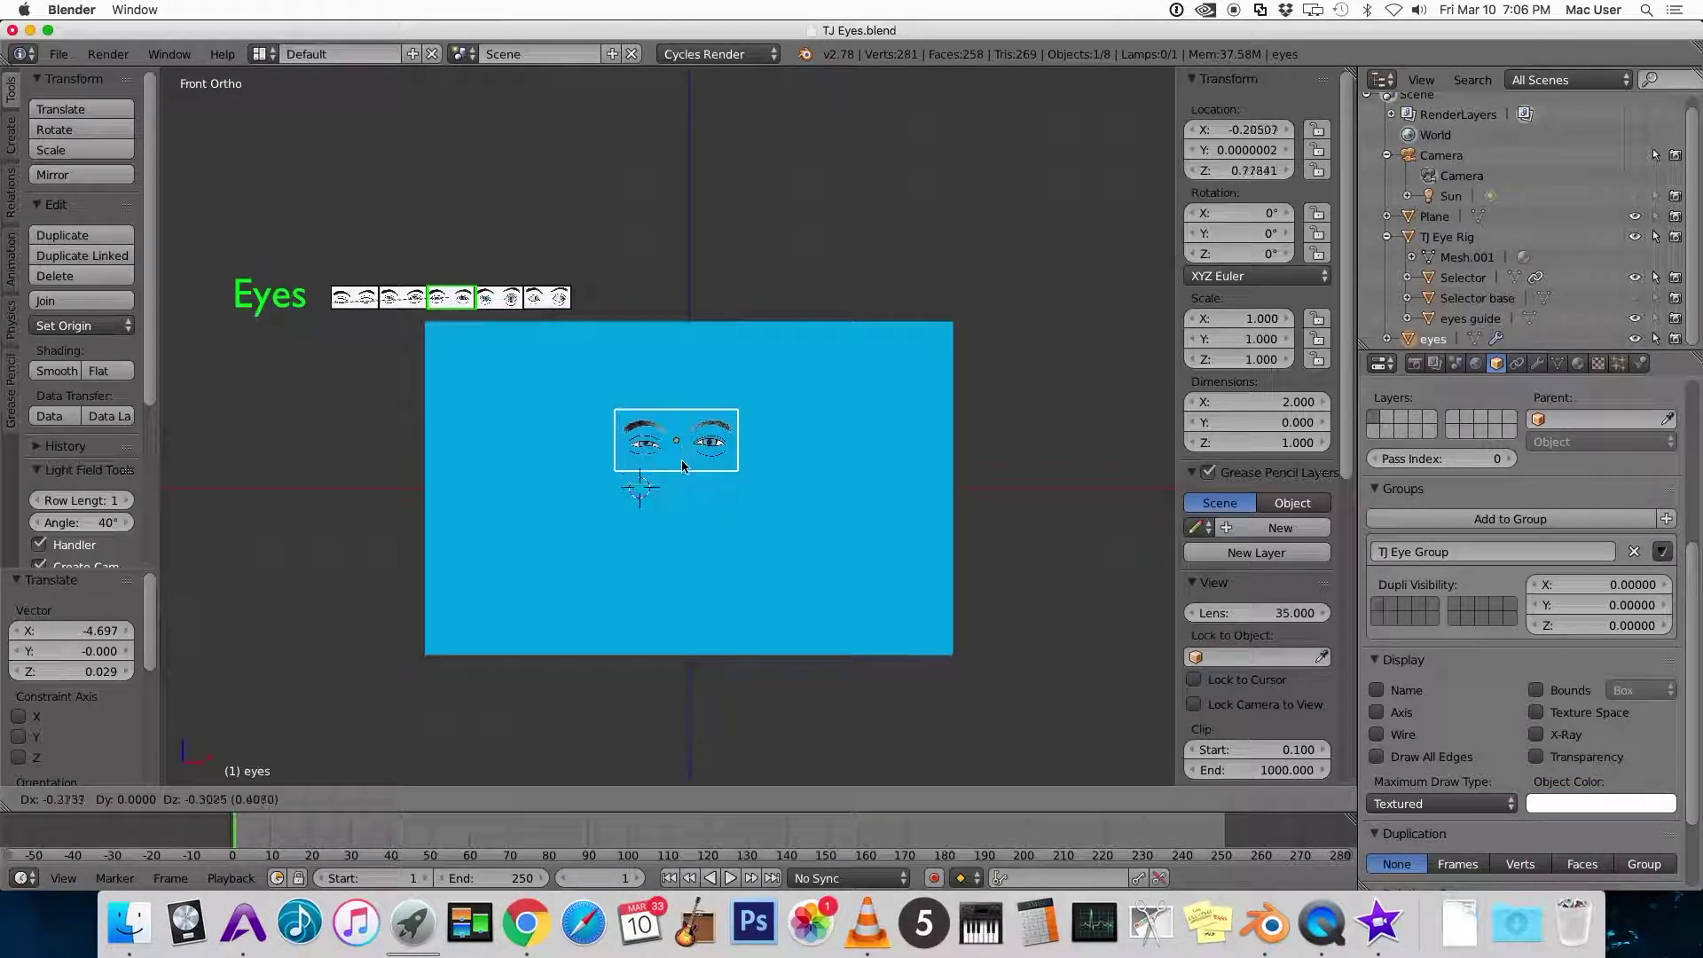
{"action": "left_click", "coordinate": [682, 467]}
{"action": "right_click", "coordinate": [469, 312]}
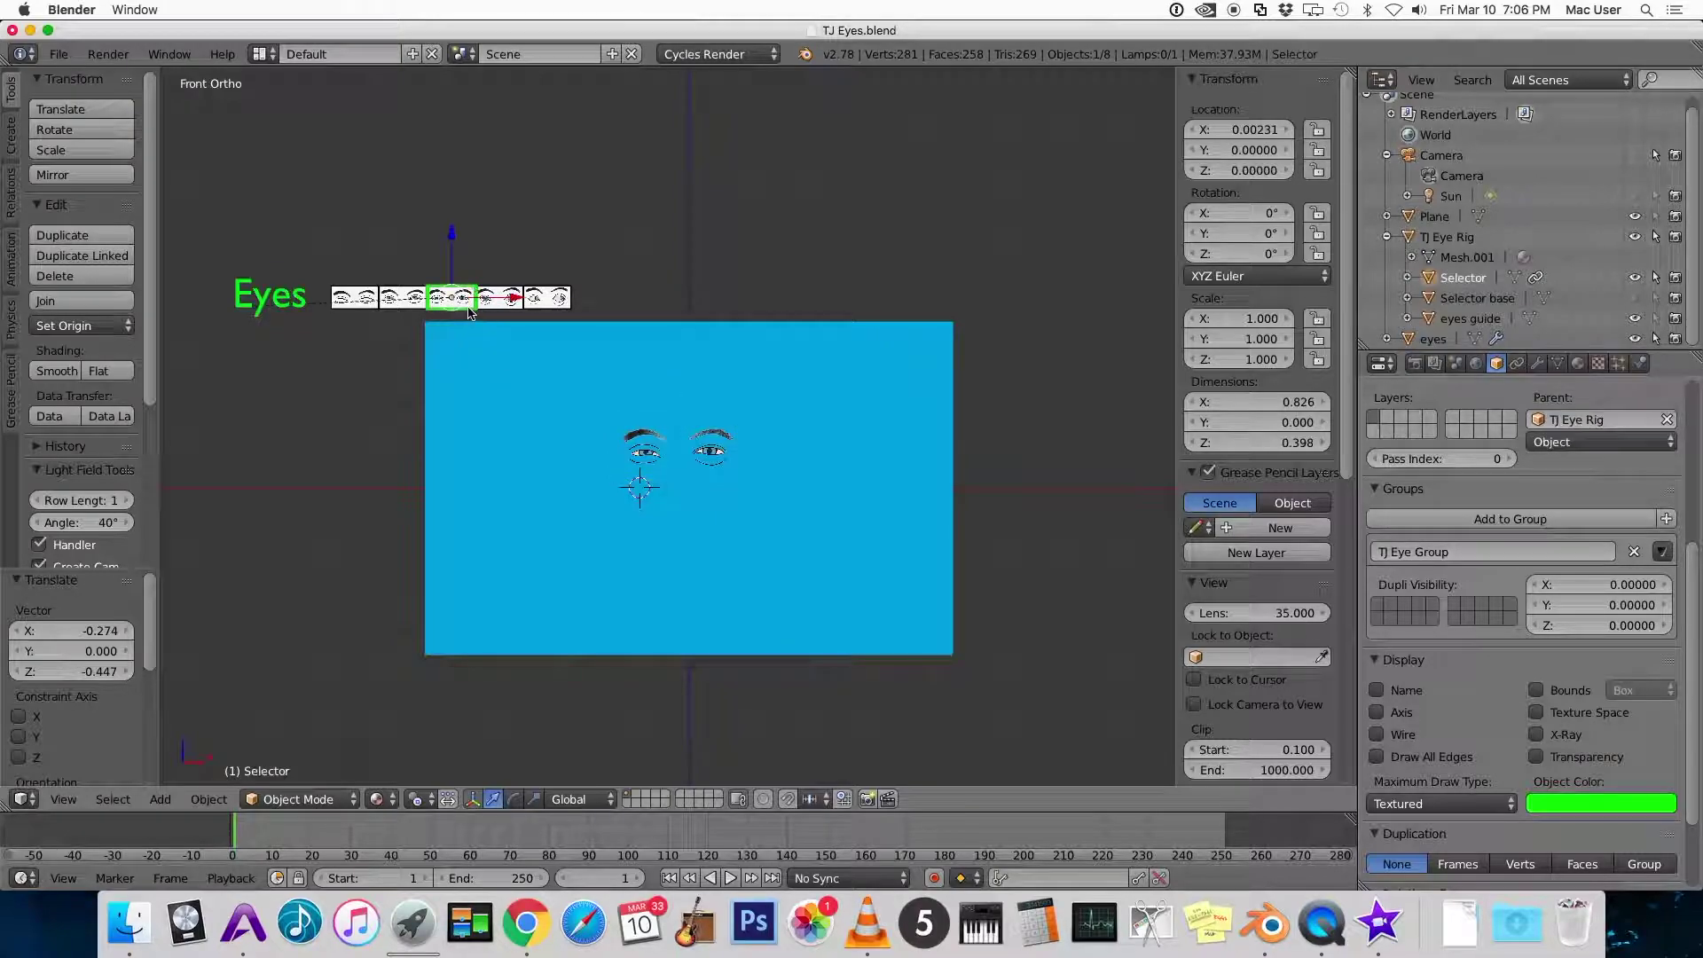
{"action": "key", "text": "g"}
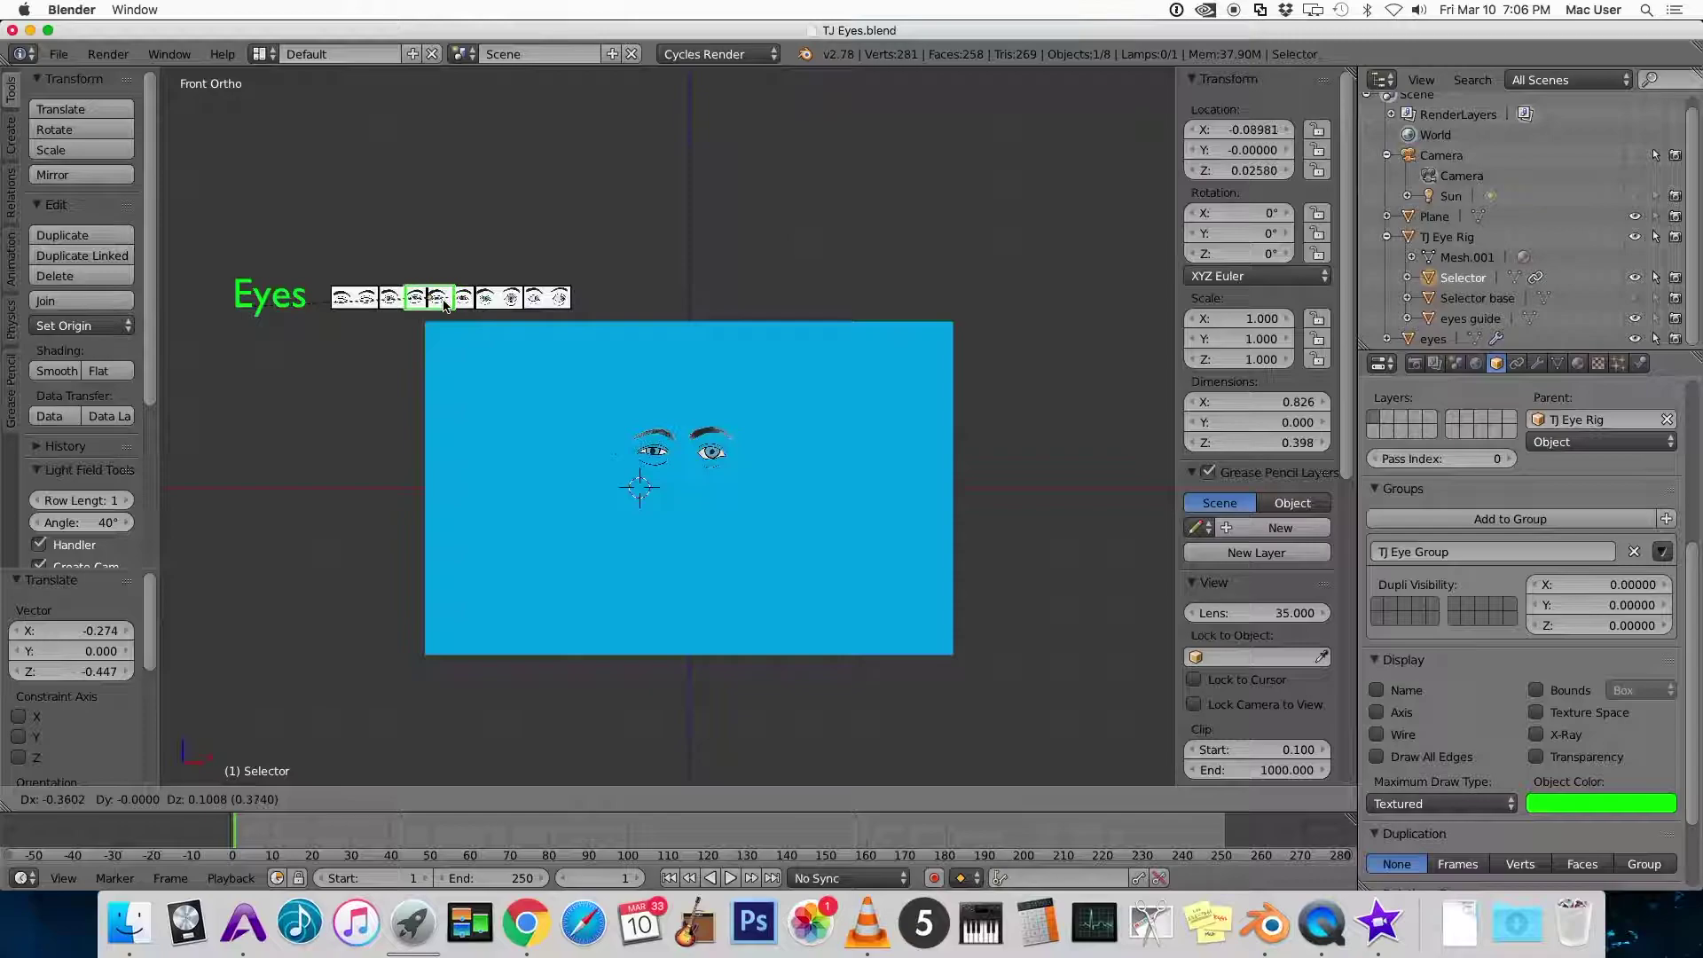
{"action": "key", "text": "Return"}
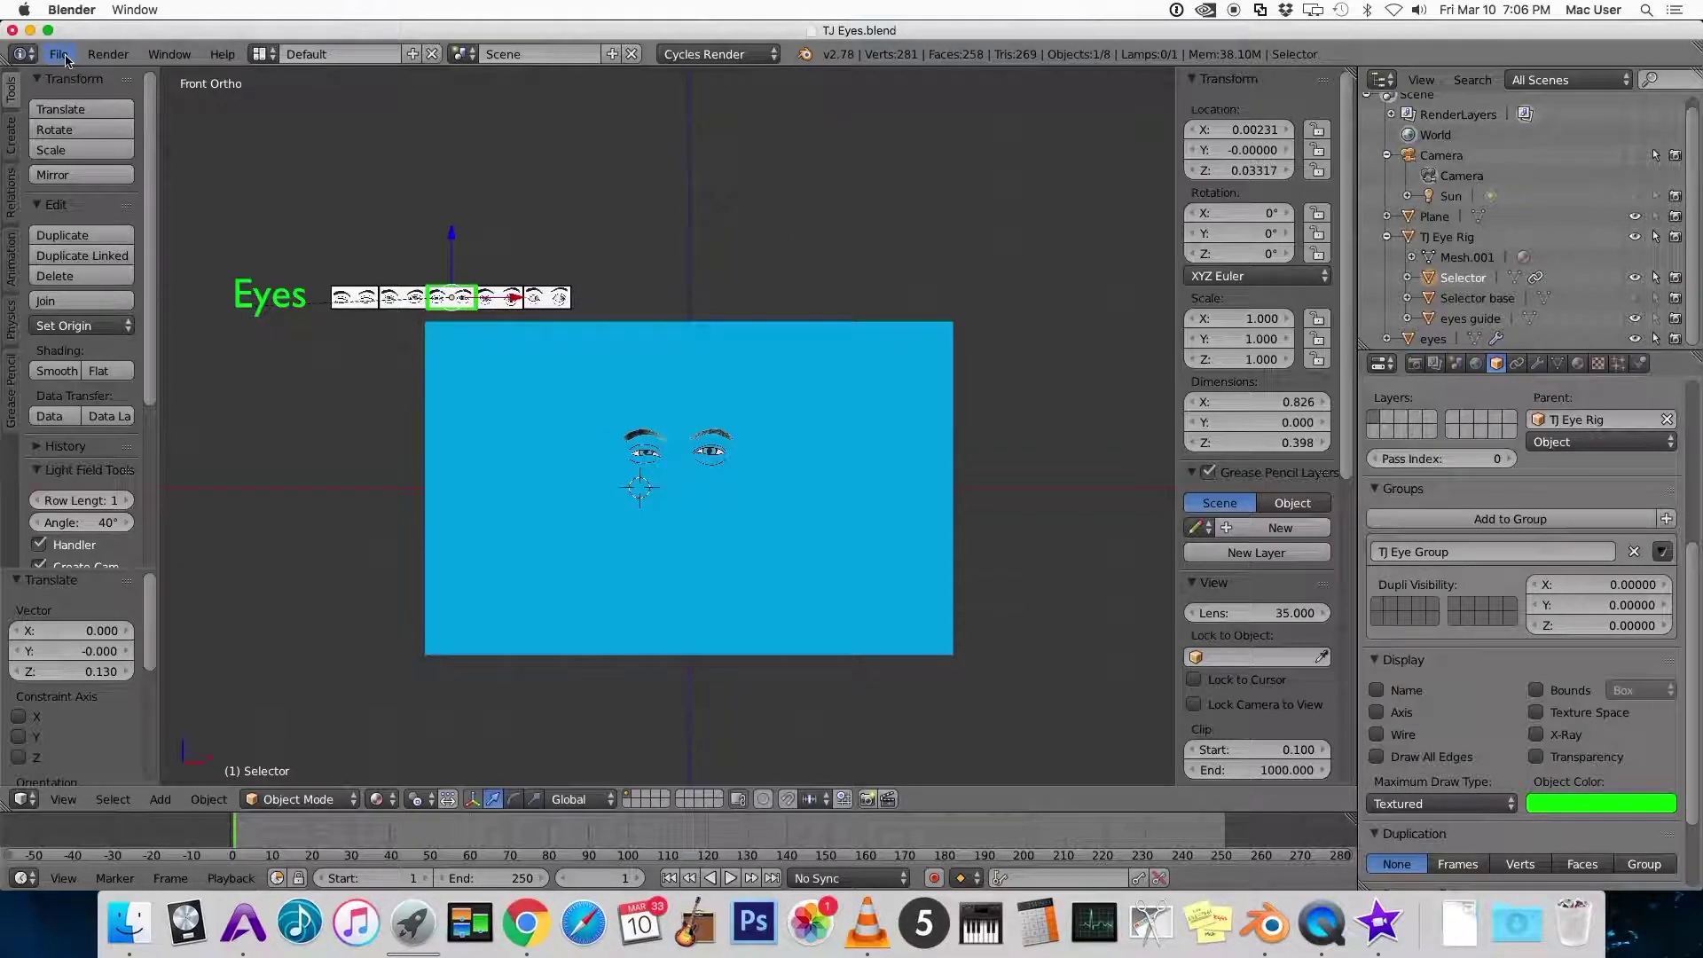
{"action": "left_click", "coordinate": [62, 55]}
Overwrite TJ Eyes.blend in the TJ Tutorial folder with Save As
{"action": "left_click", "coordinate": [98, 230]}
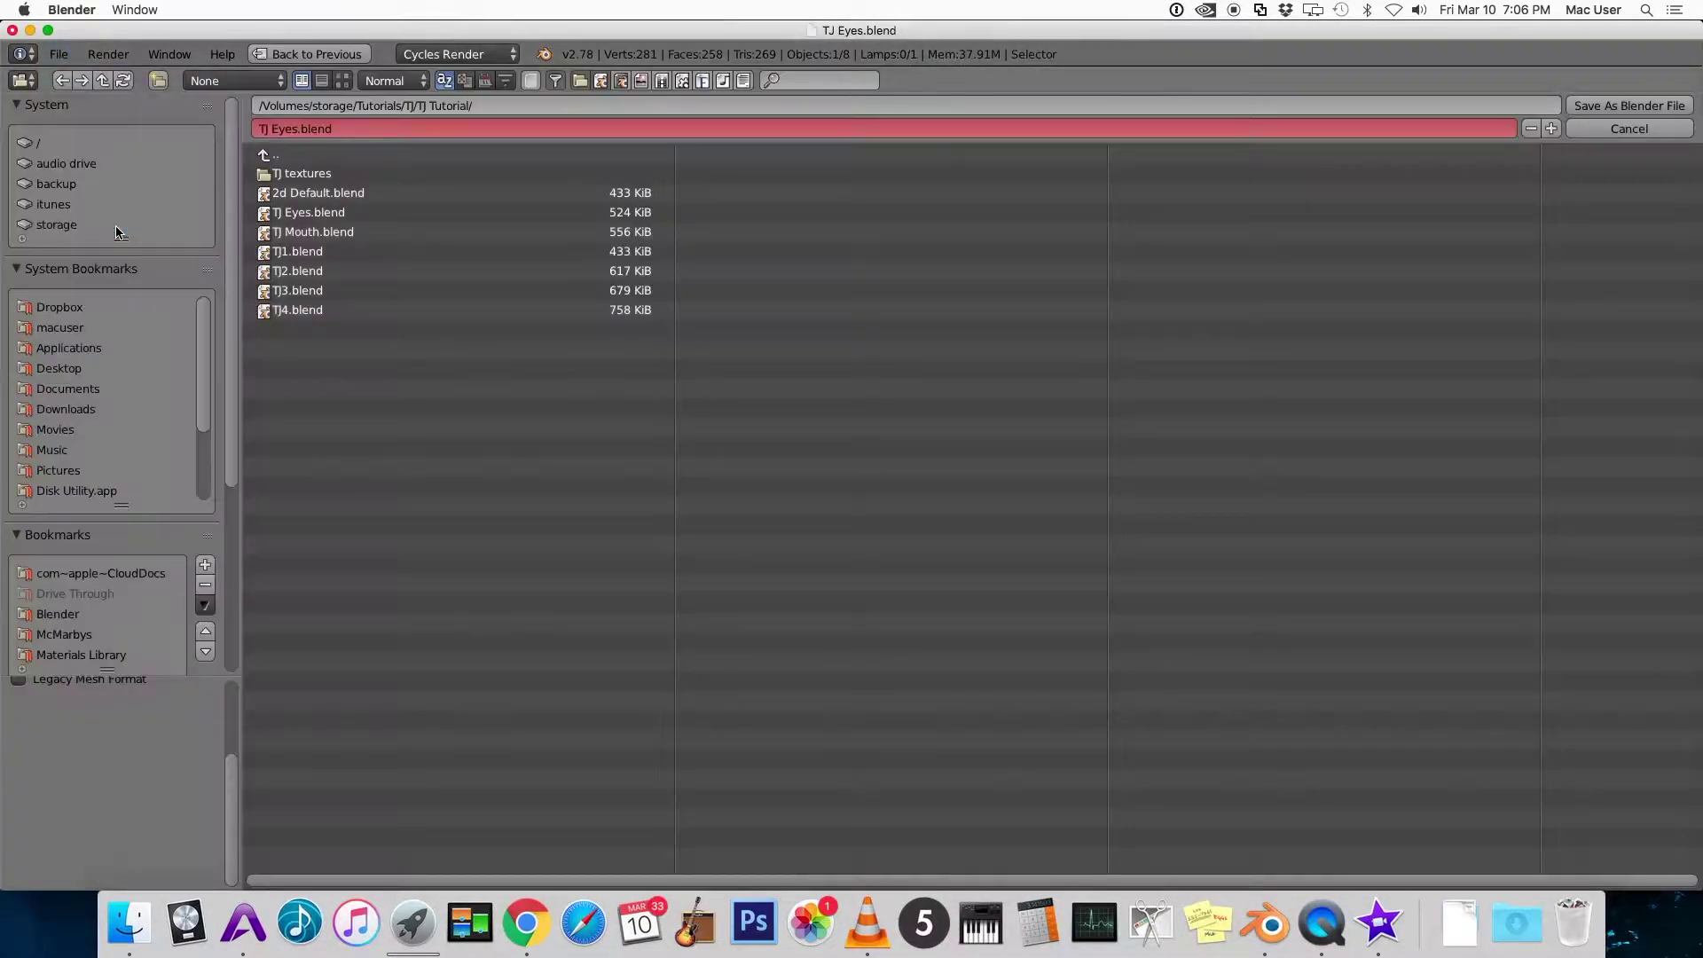
{"action": "left_click", "coordinate": [382, 214]}
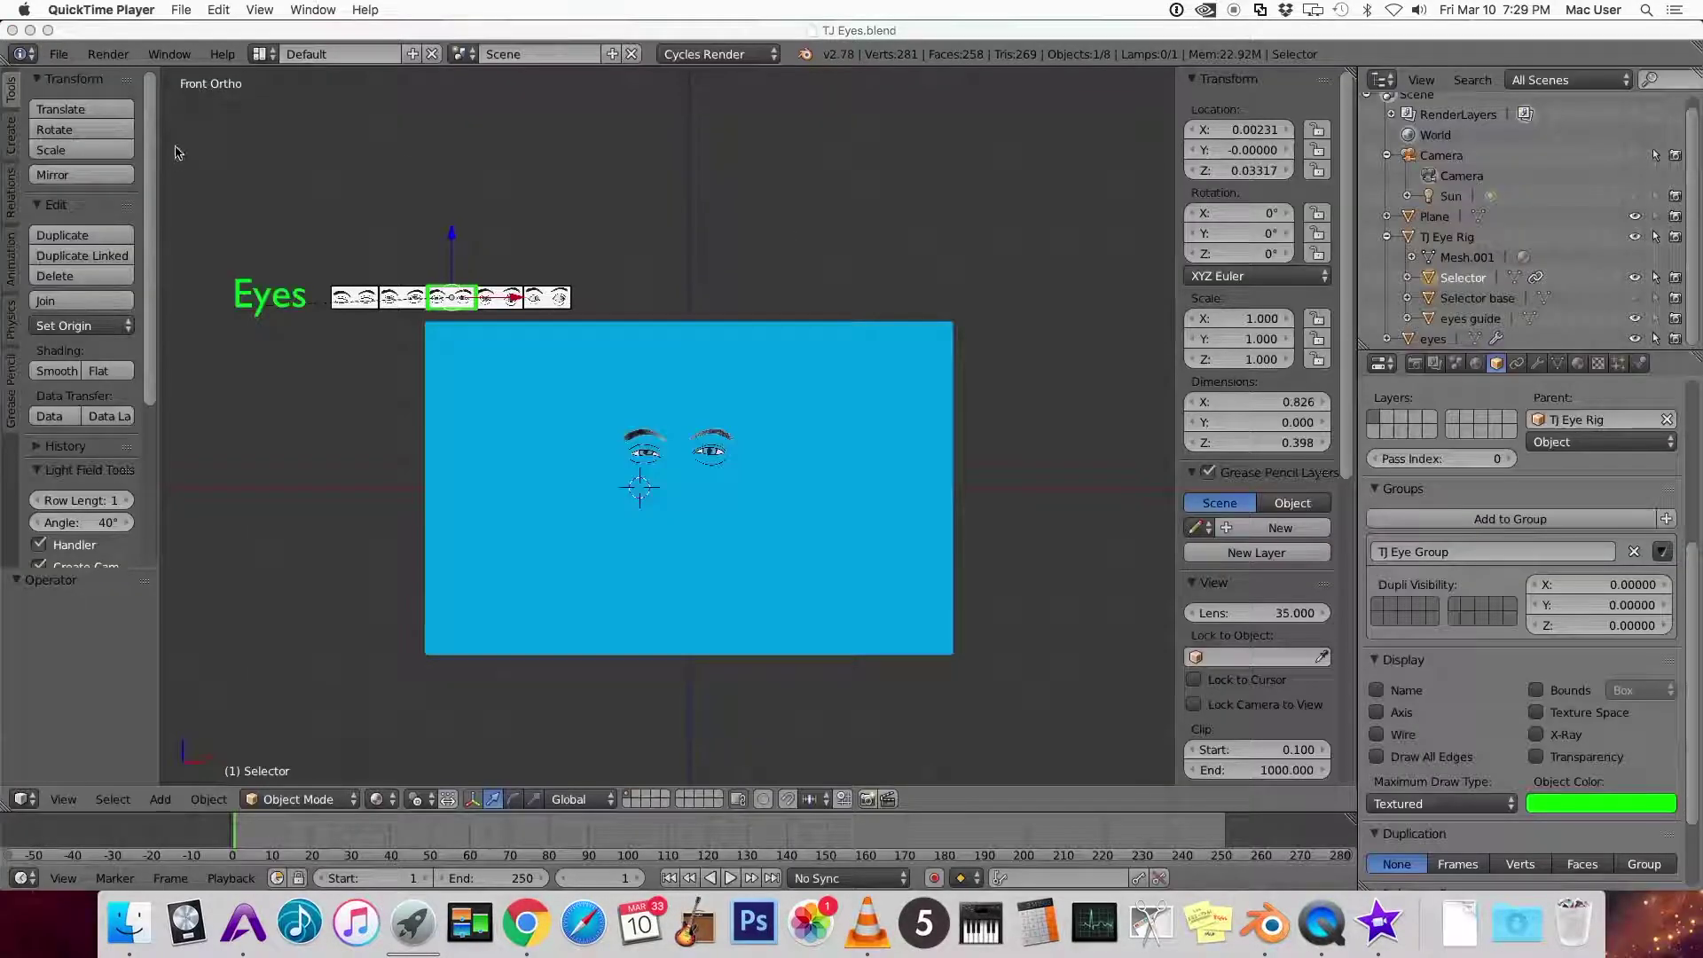
{"action": "left_click", "coordinate": [49, 56]}
{"action": "left_click", "coordinate": [49, 56]}
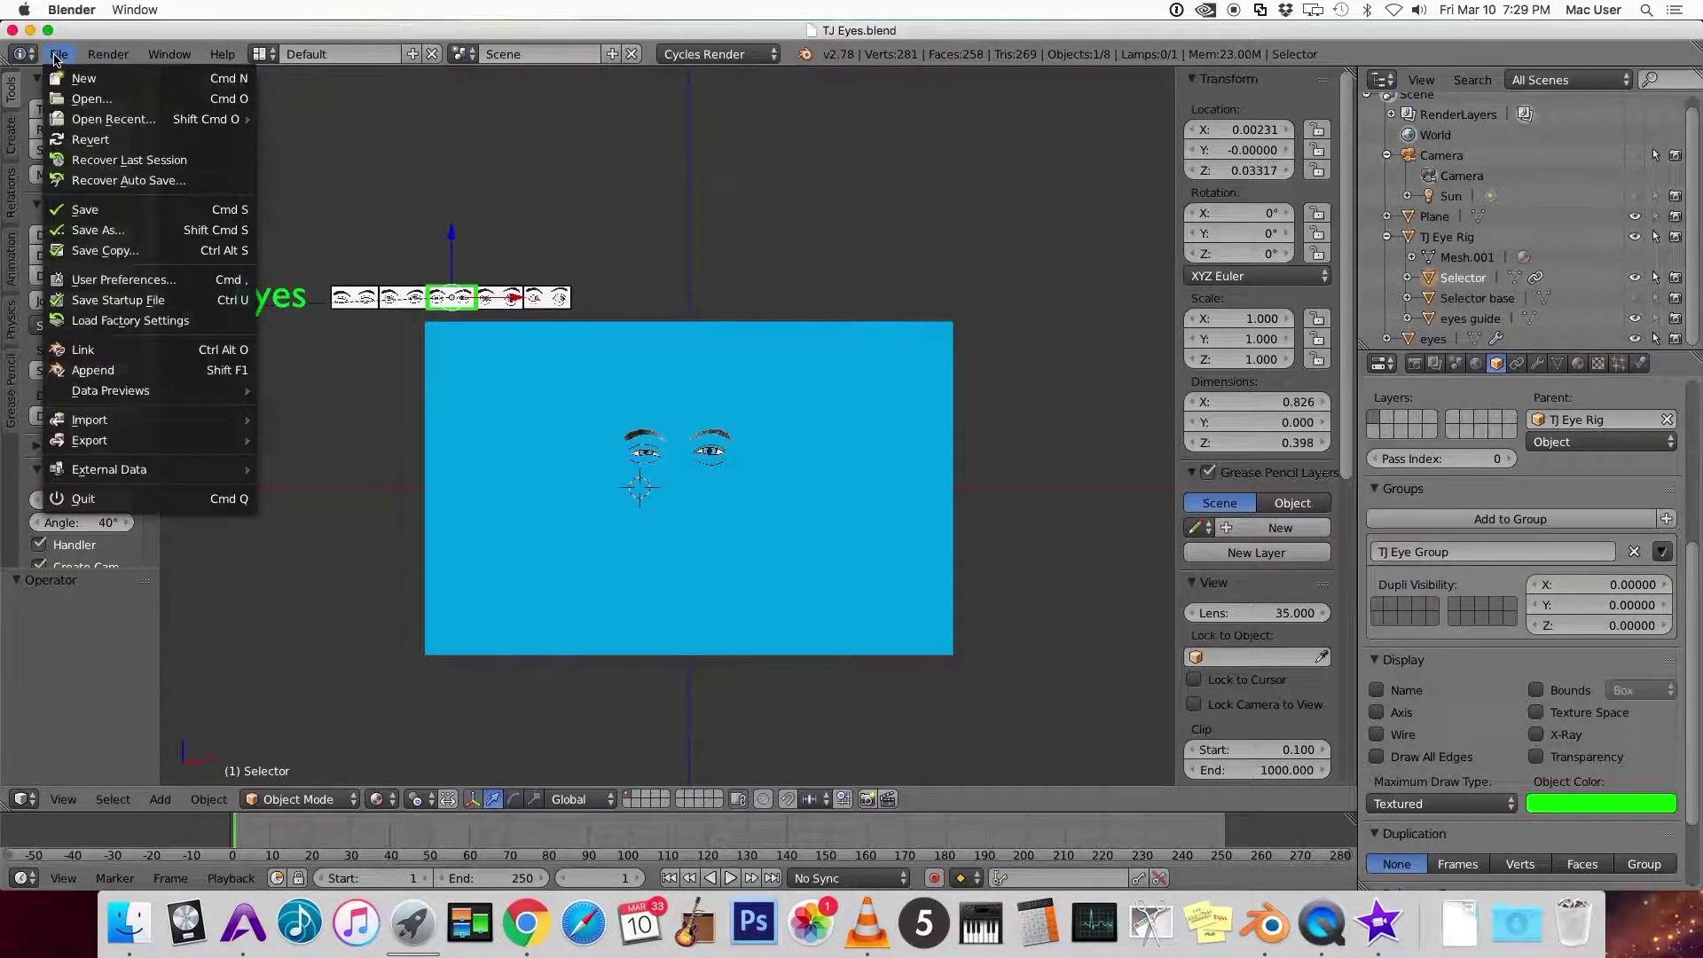
{"action": "mouse_move", "coordinate": [170, 130]}
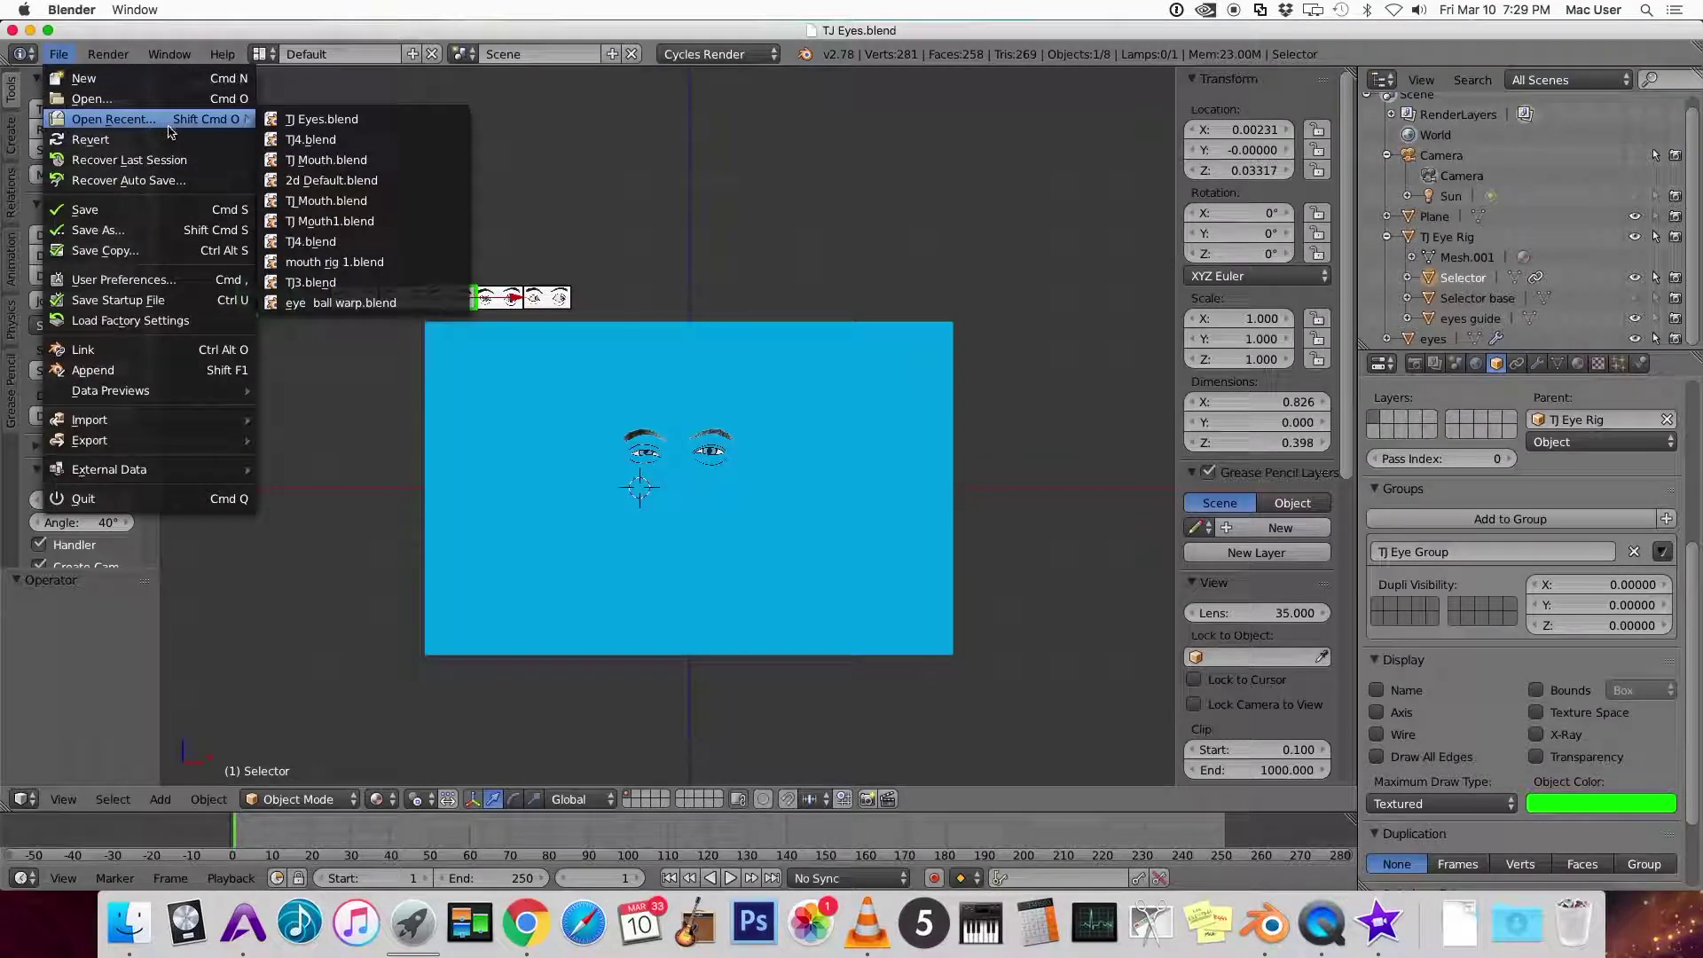
{"action": "left_click", "coordinate": [188, 227]}
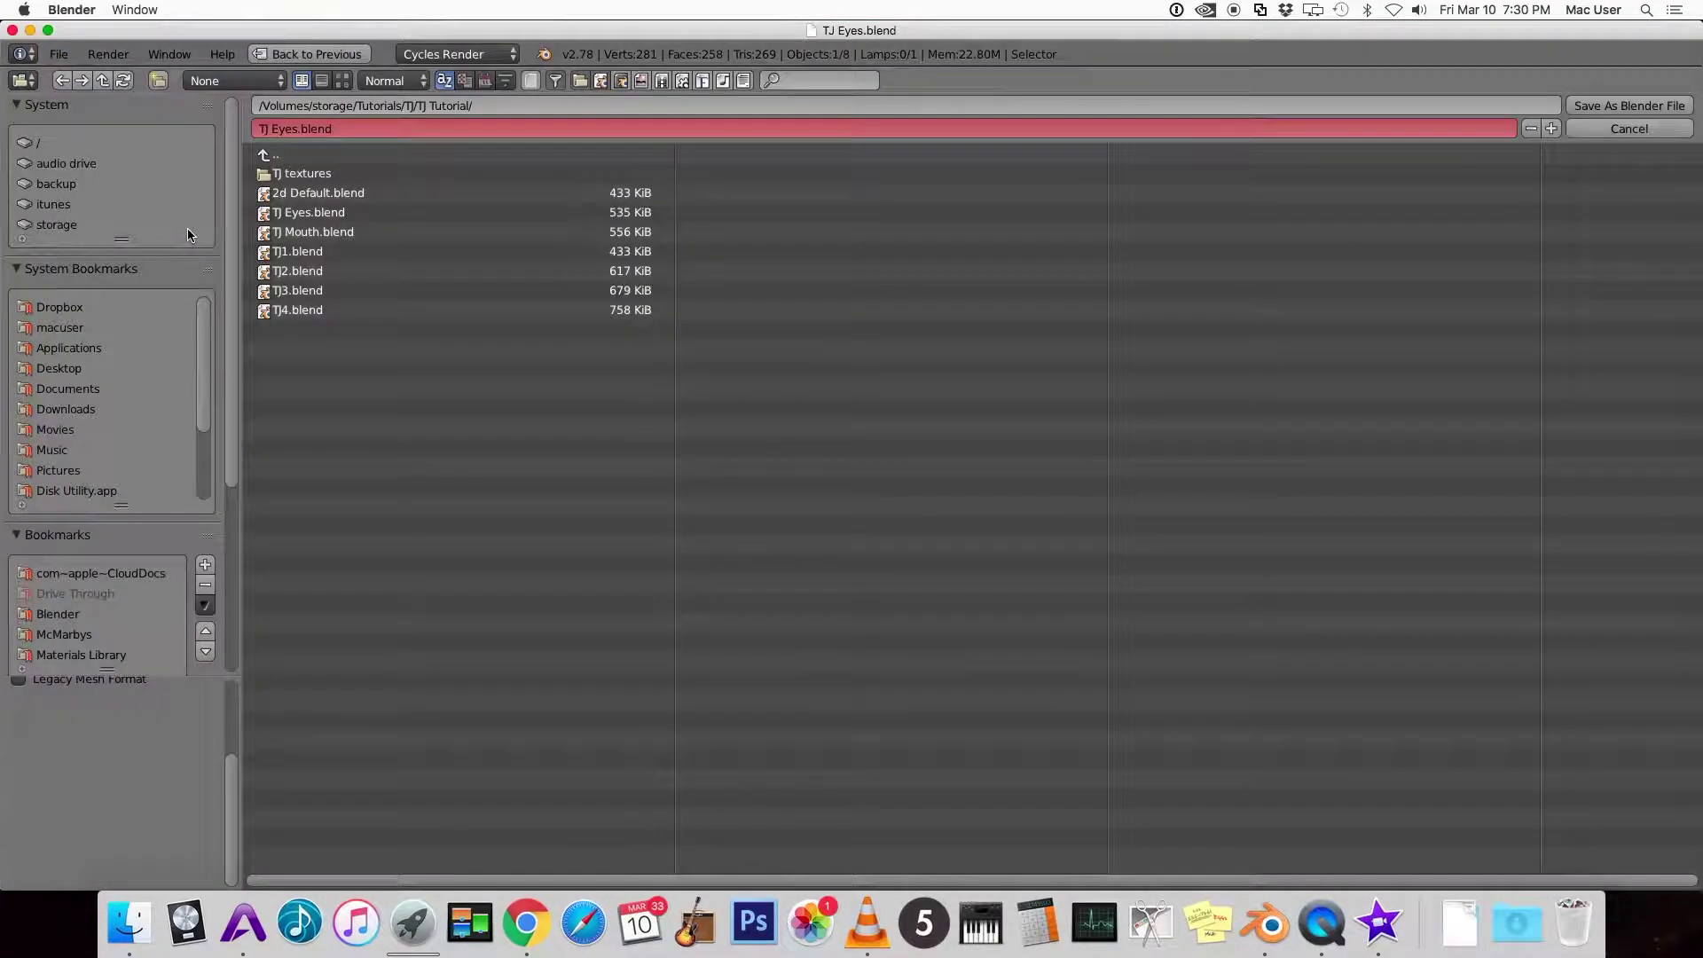
{"action": "left_click", "coordinate": [391, 214]}
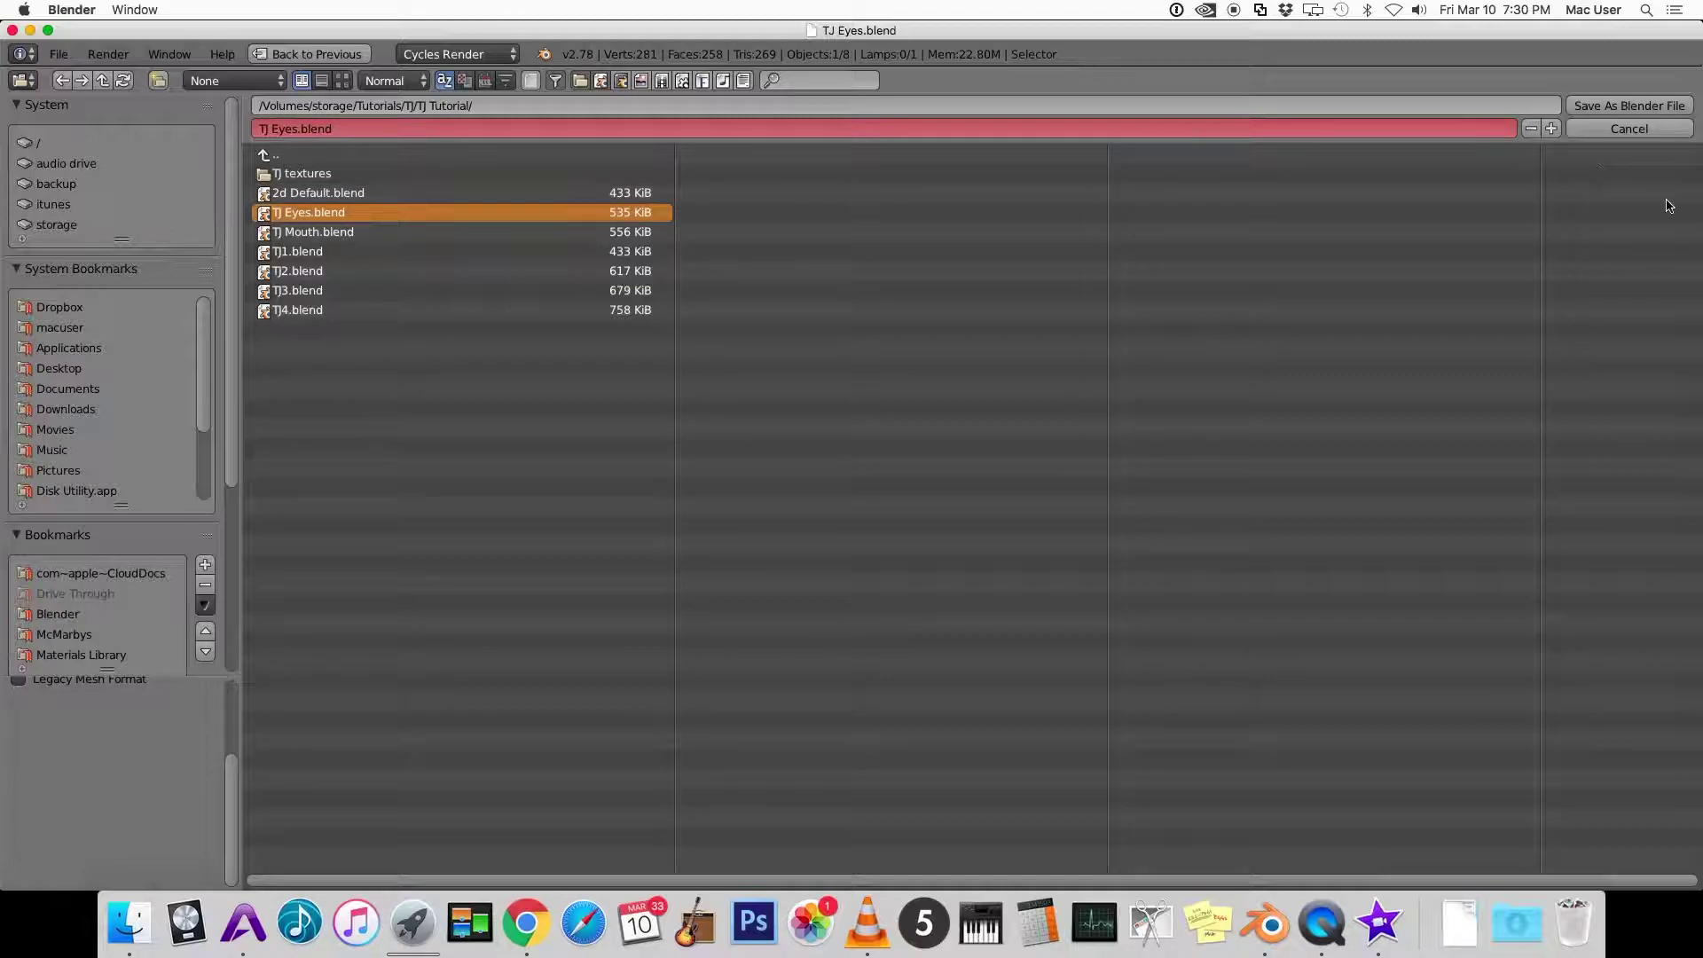
{"action": "left_click", "coordinate": [1629, 105]}
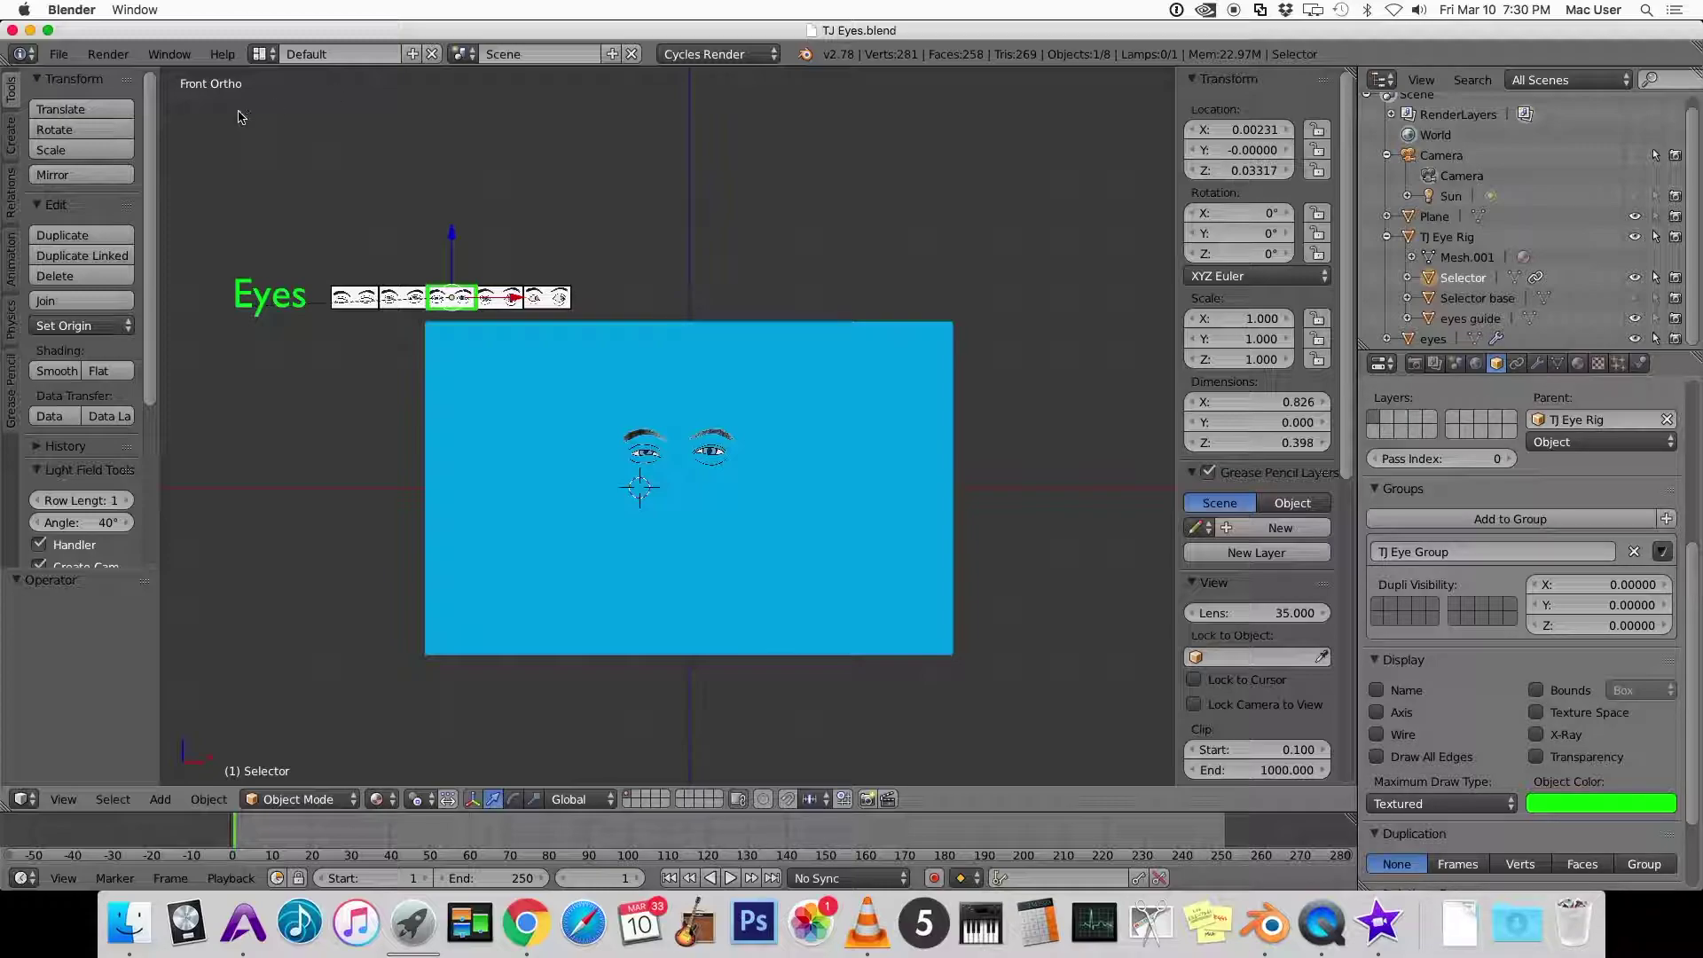
{"action": "left_click", "coordinate": [59, 54]}
Open TJ4.blend
{"action": "mouse_move", "coordinate": [108, 54]}
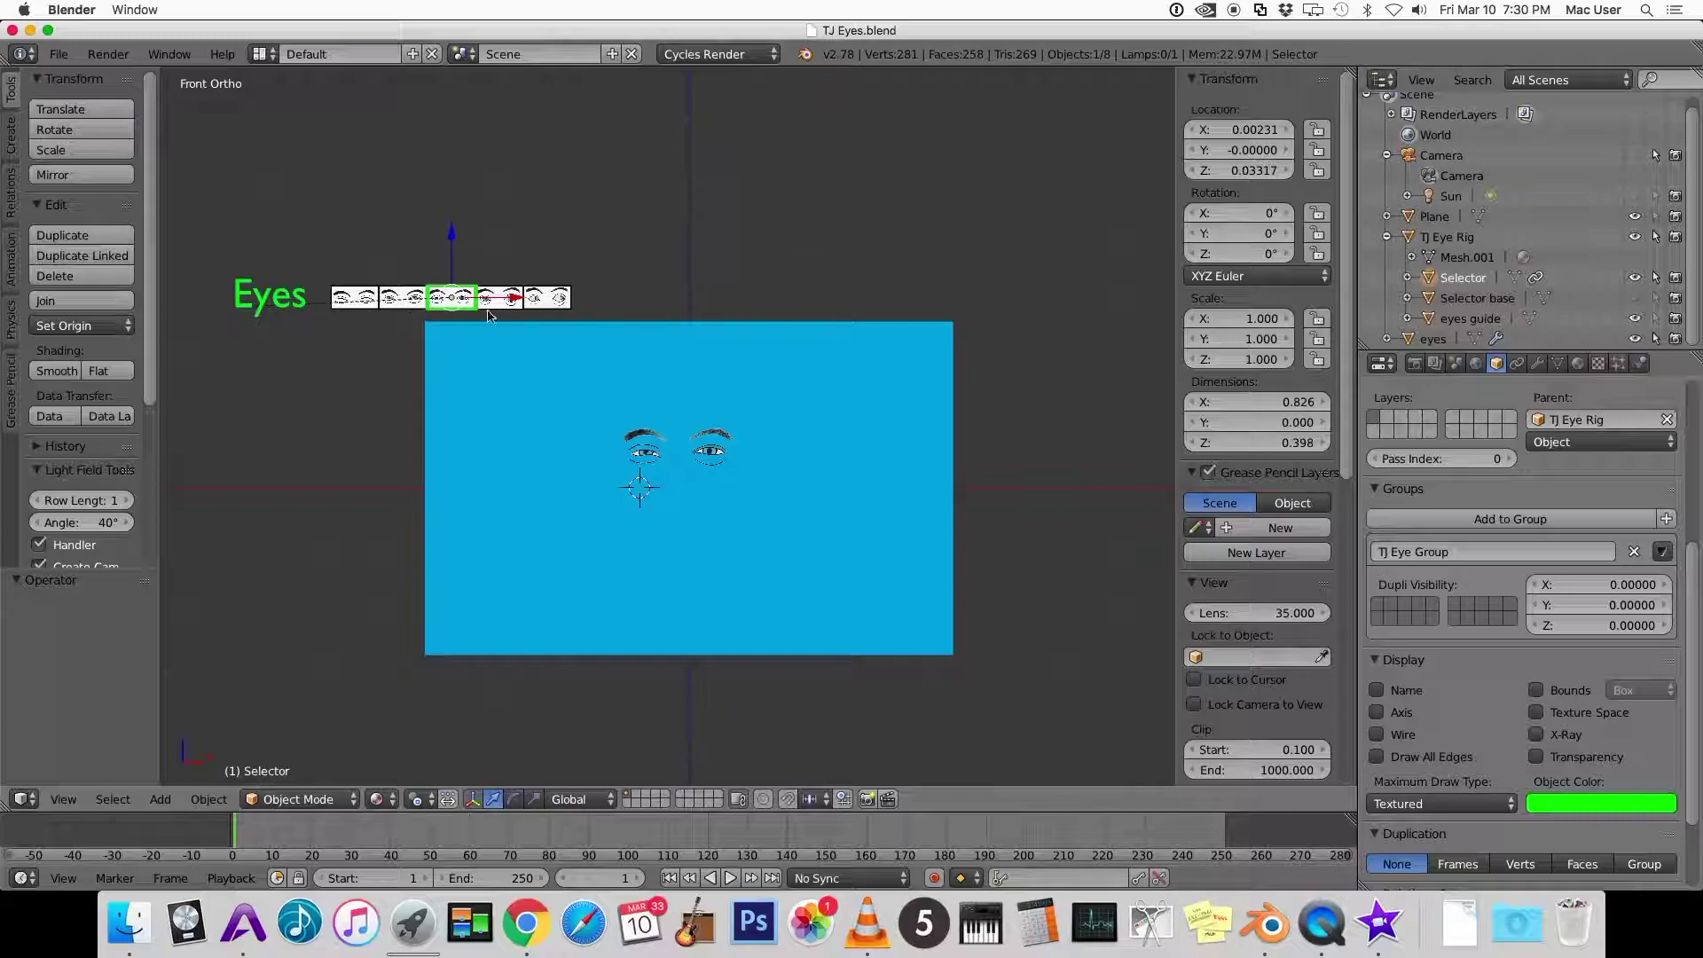
{"action": "left_click", "coordinate": [58, 54]}
{"action": "left_click", "coordinate": [83, 102]}
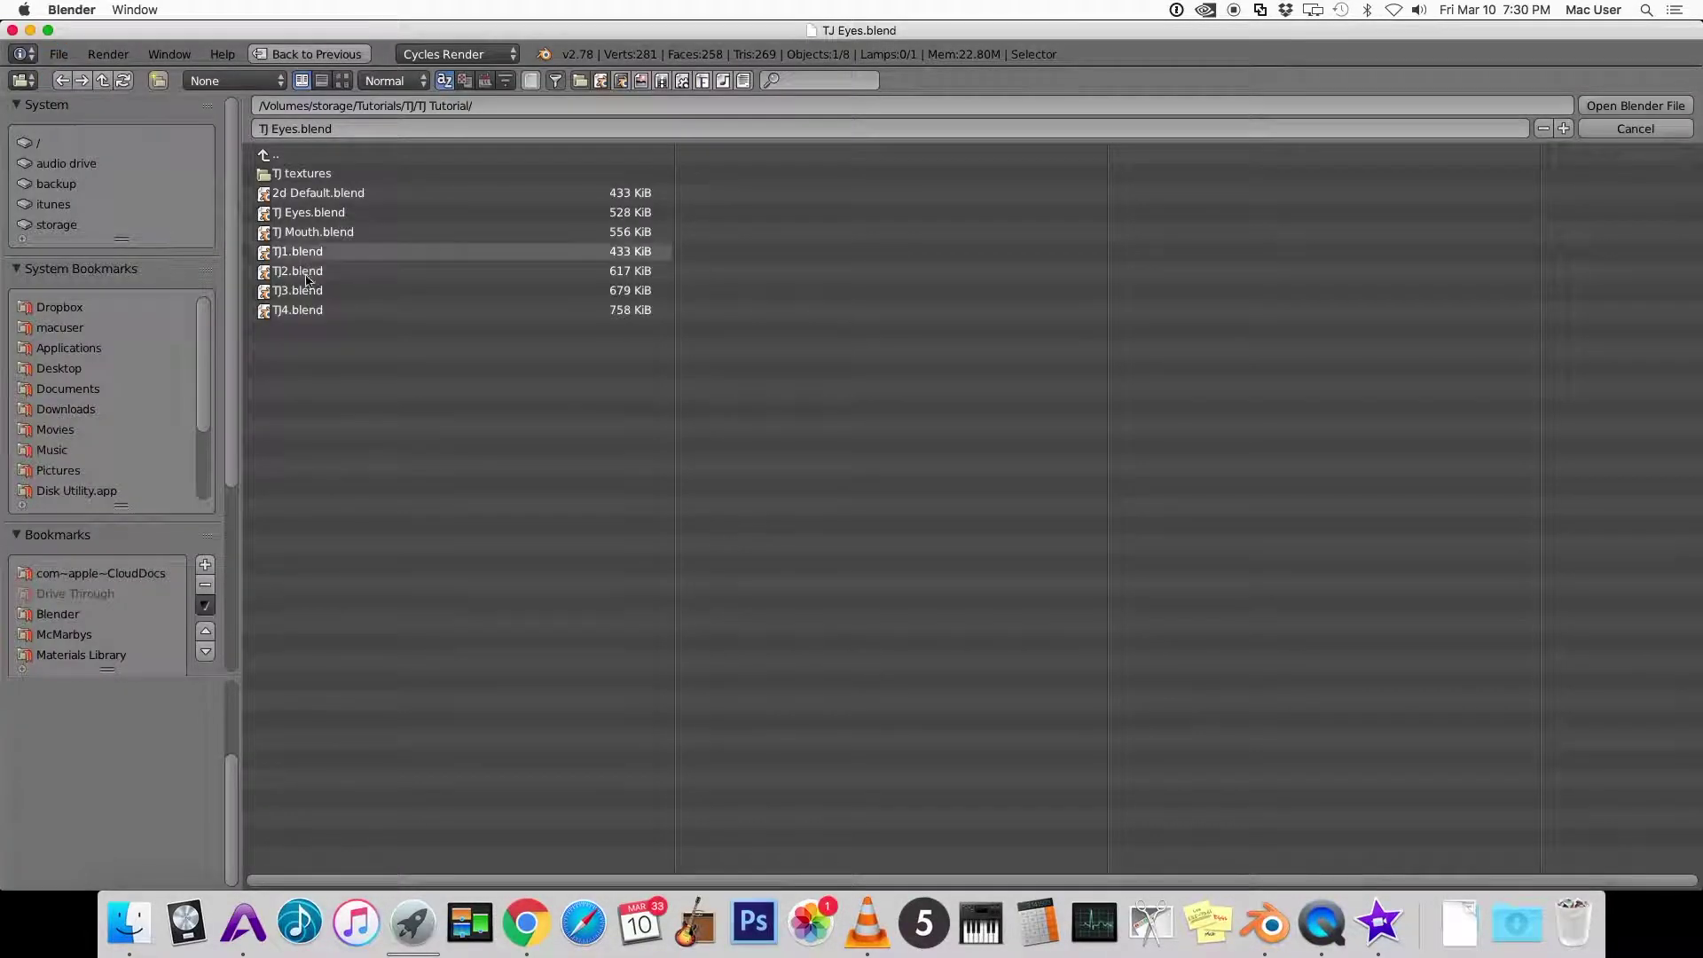
{"action": "left_click", "coordinate": [319, 310]}
{"action": "left_click", "coordinate": [1636, 105]}
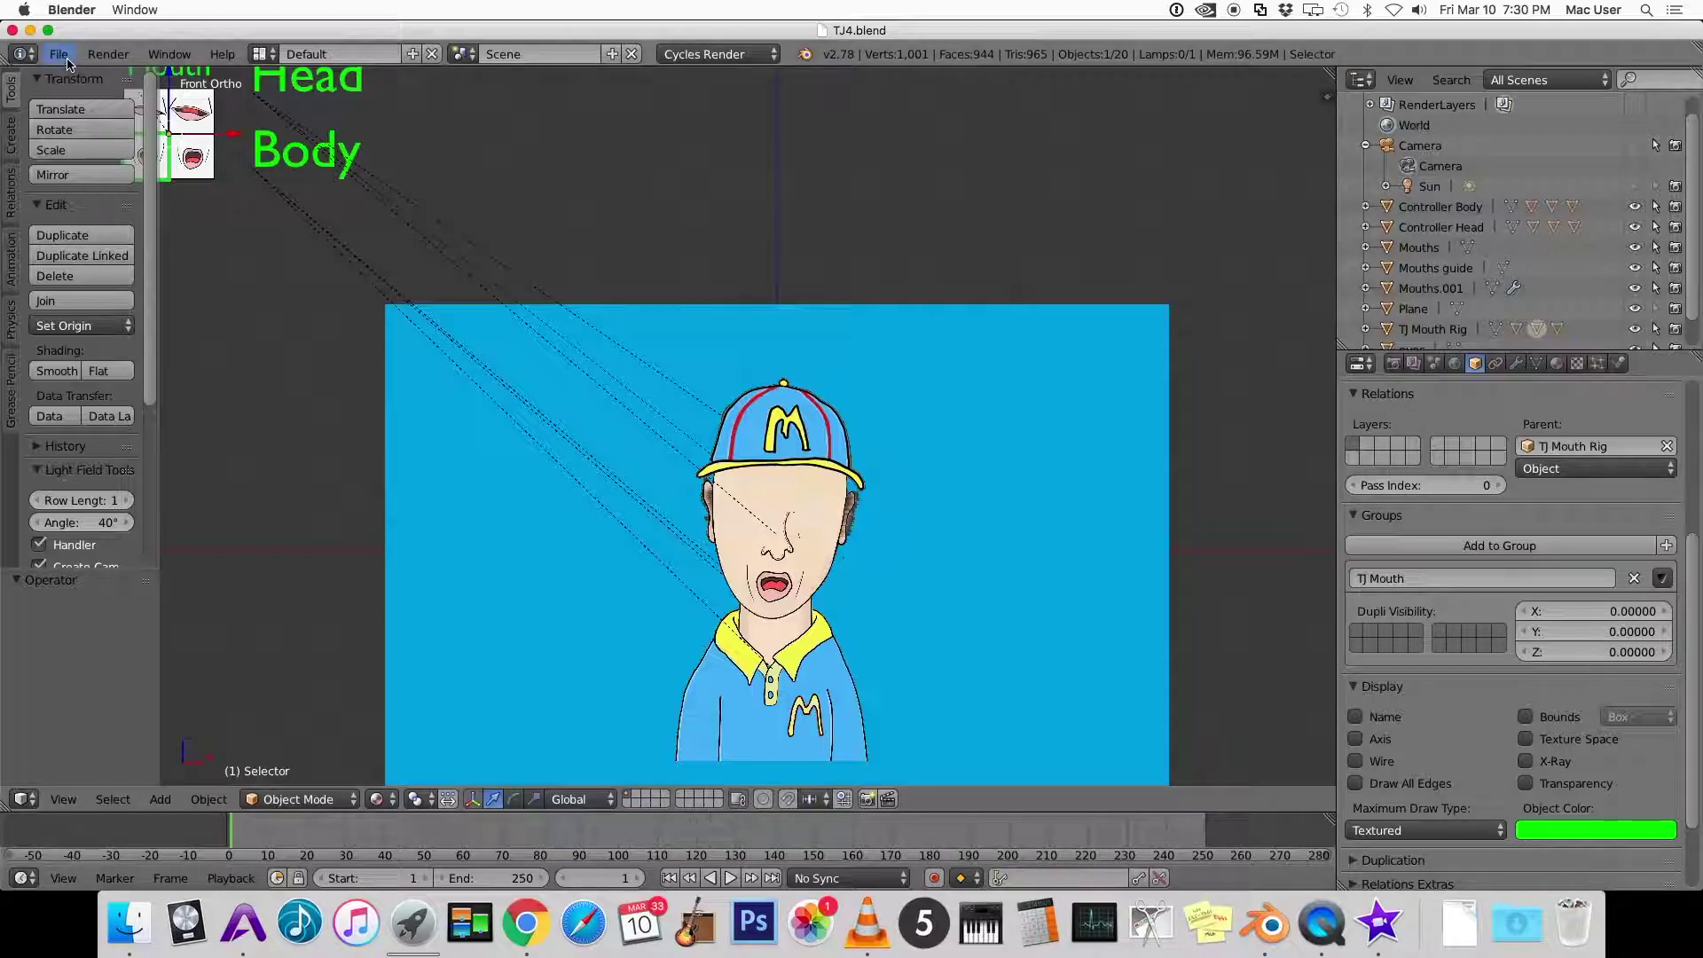
Append TJ Eye Group from TJ Eyes.blend's Group folder into TJ4.blend
{"action": "left_click", "coordinate": [59, 55]}
{"action": "left_click", "coordinate": [151, 364]}
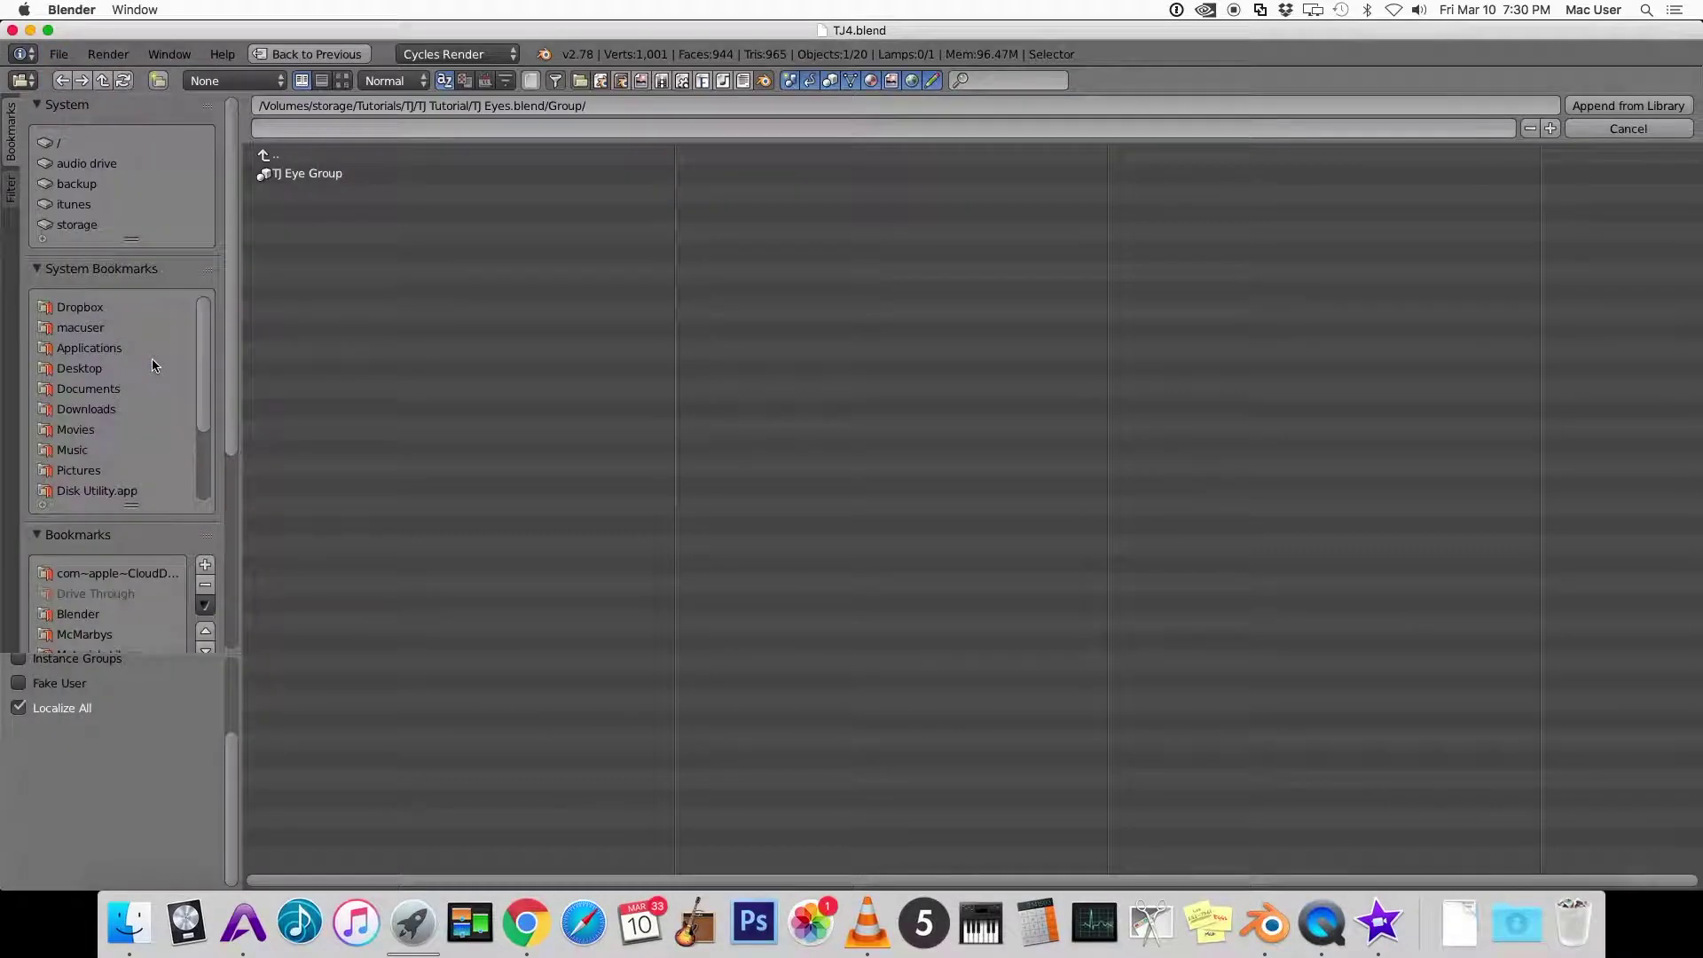
{"action": "left_click", "coordinate": [262, 156]}
{"action": "left_click", "coordinate": [262, 157]}
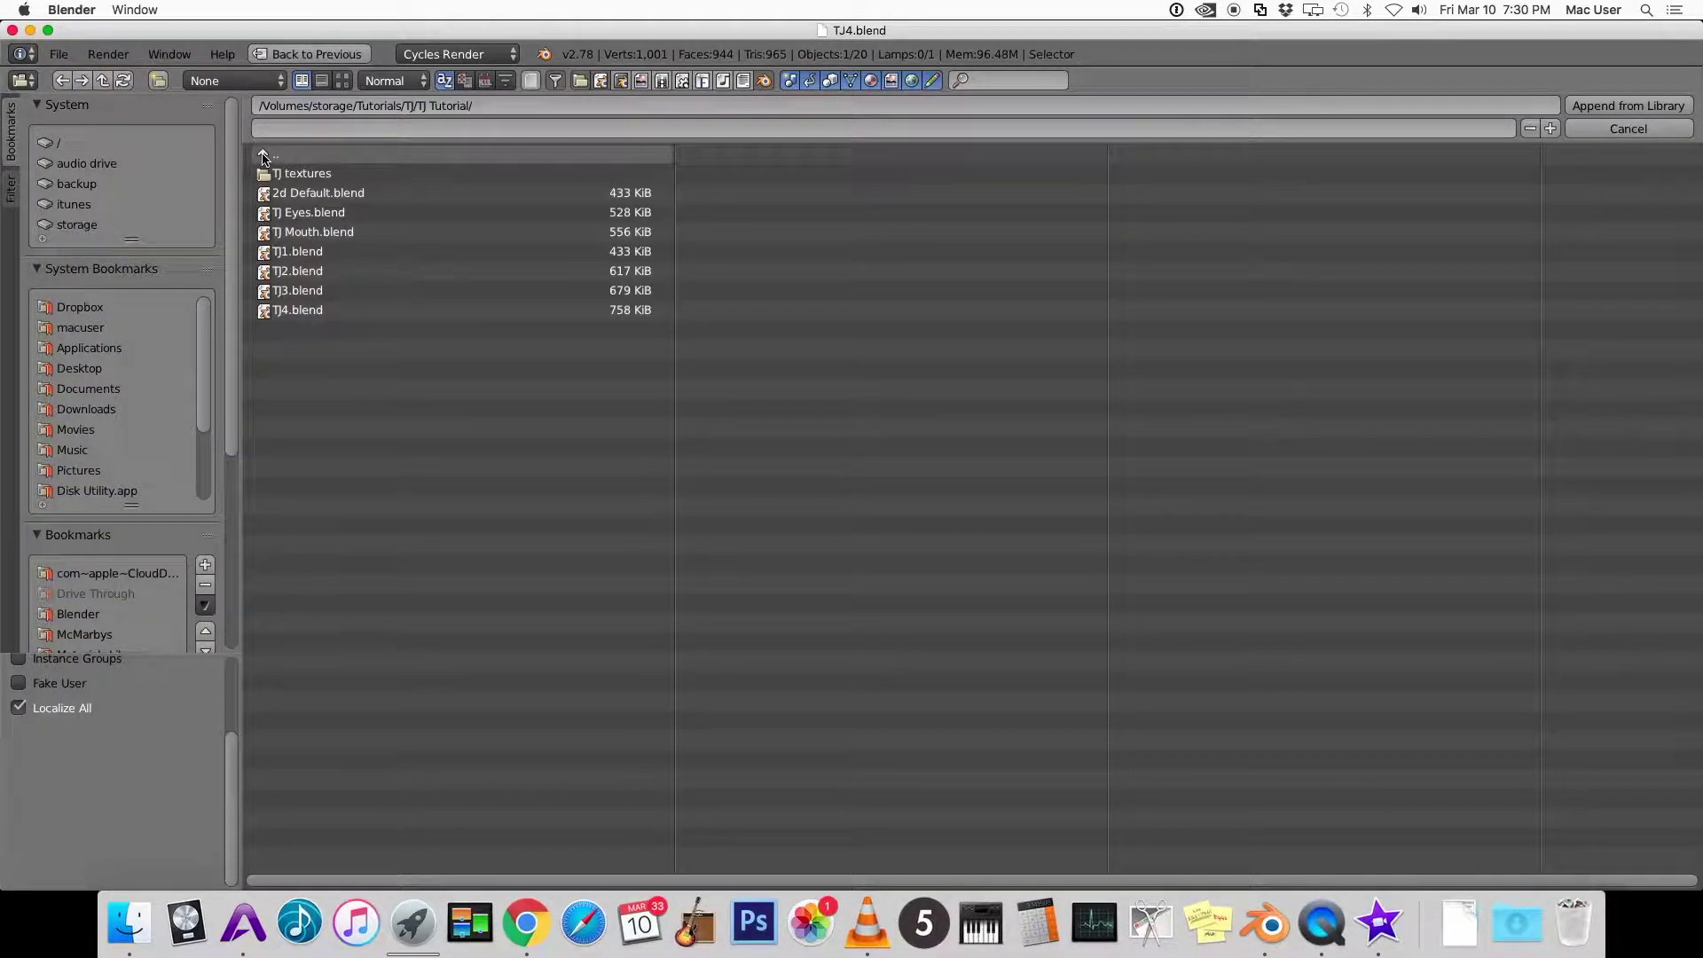
{"action": "left_click", "coordinate": [385, 213]}
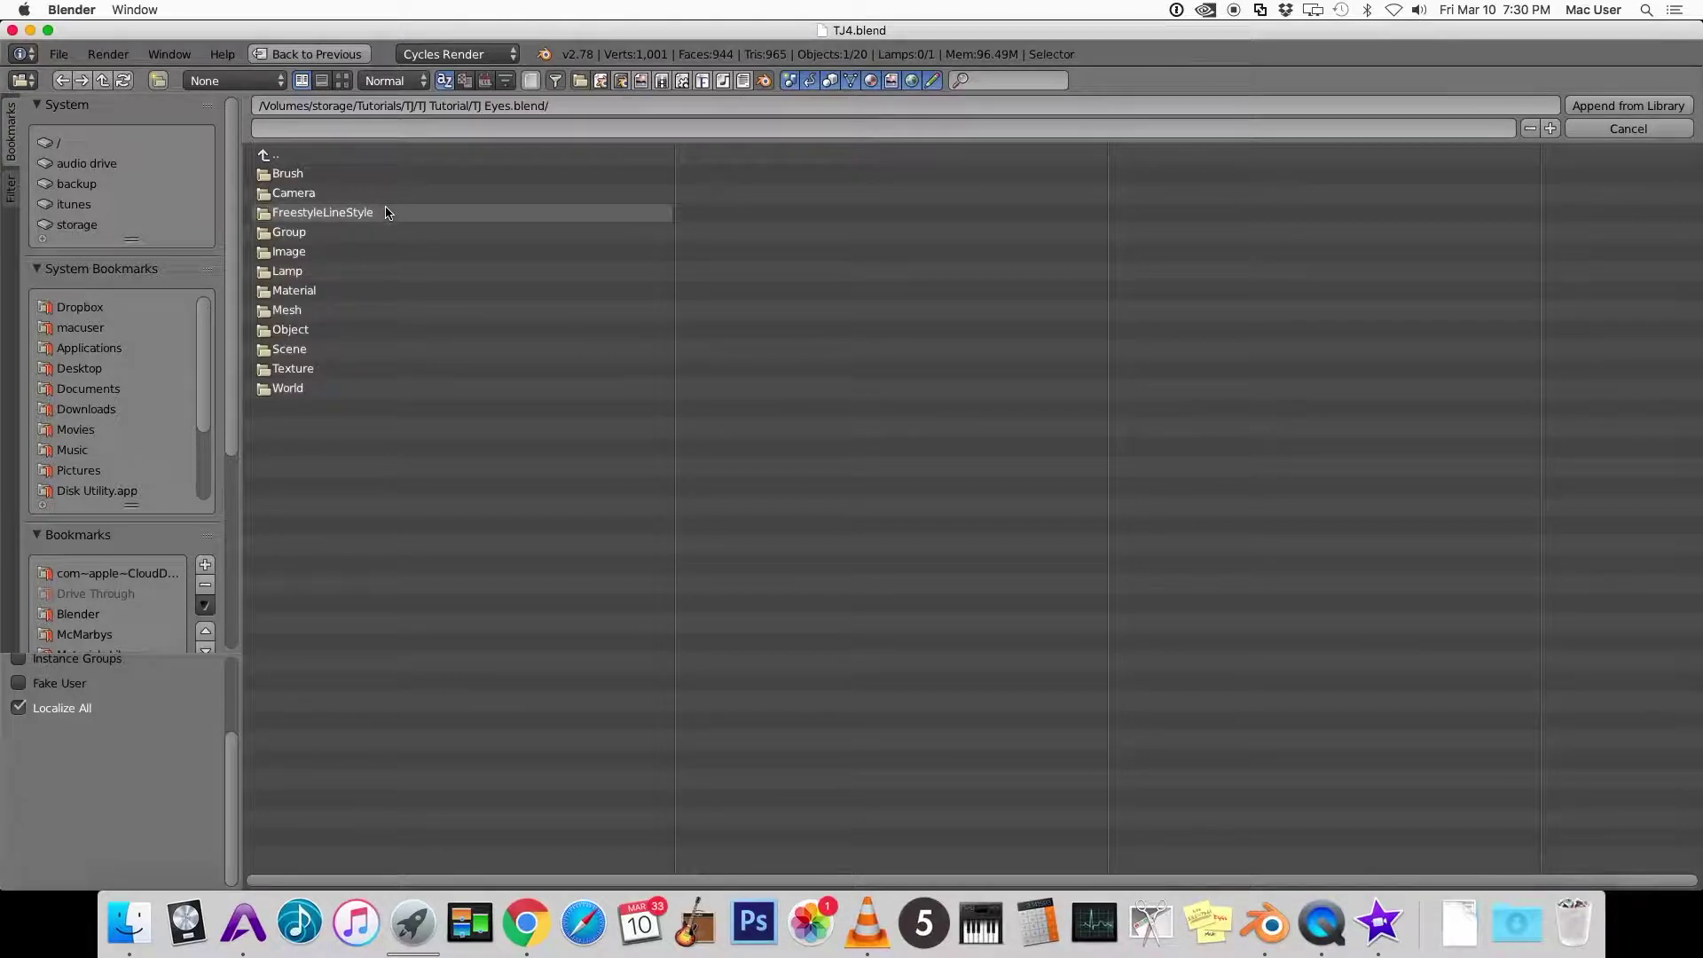
{"action": "left_click", "coordinate": [346, 236]}
{"action": "left_click", "coordinate": [313, 178]}
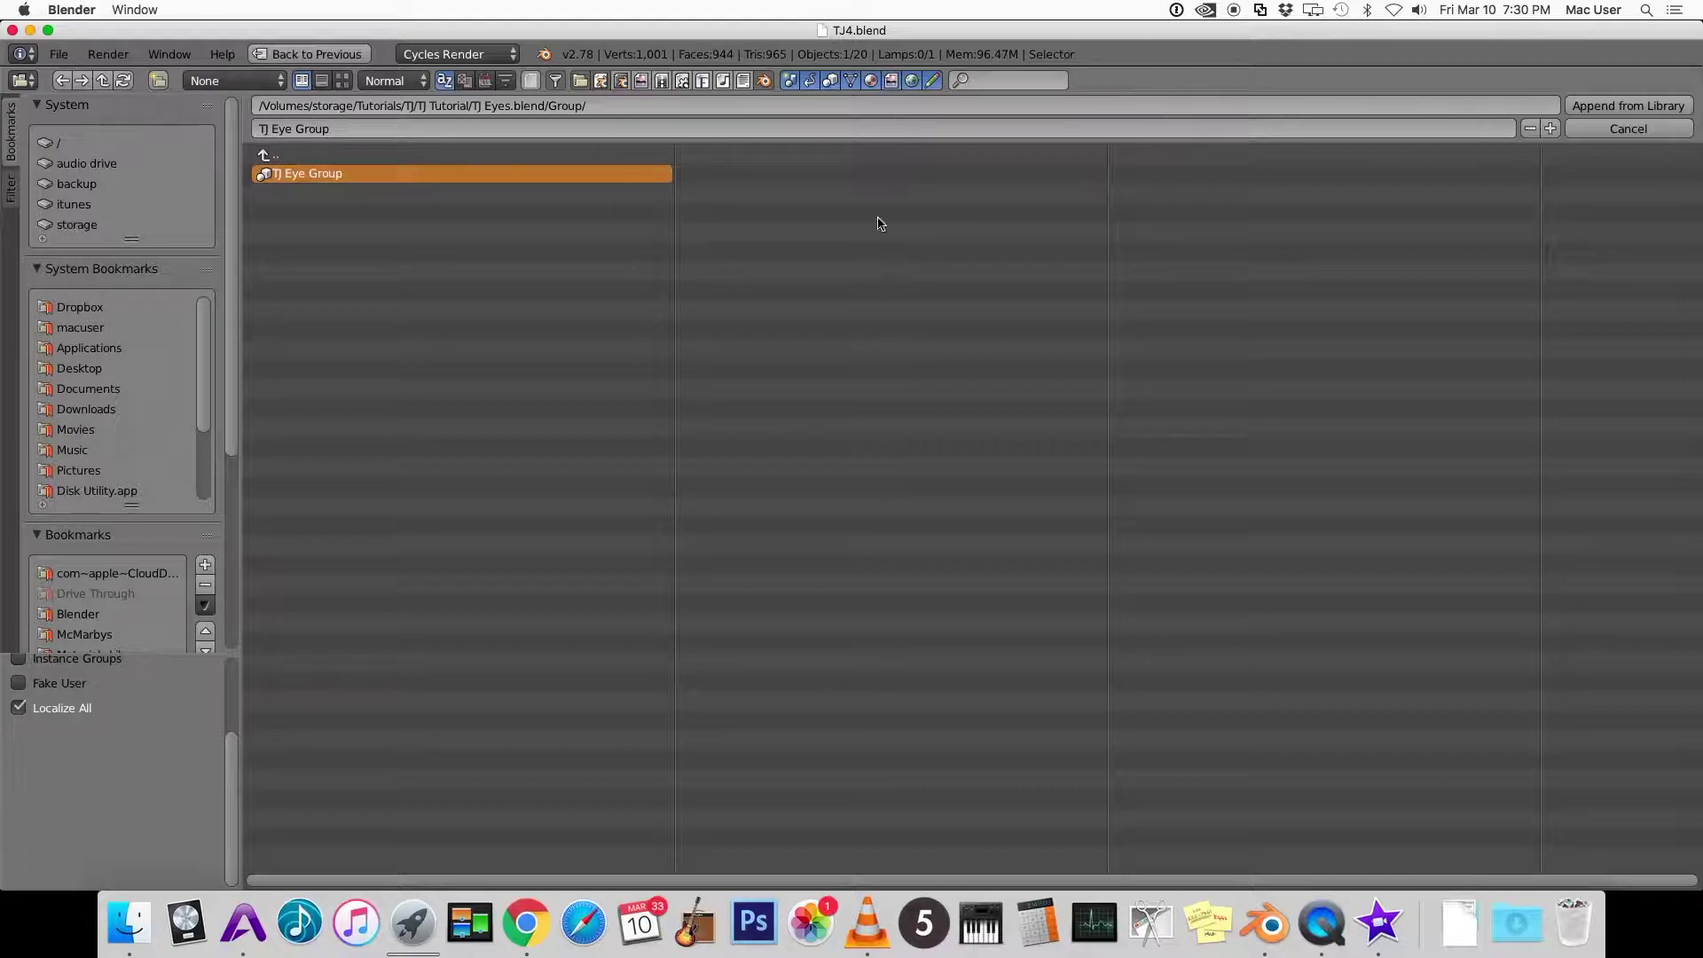
{"action": "left_click", "coordinate": [1650, 106]}
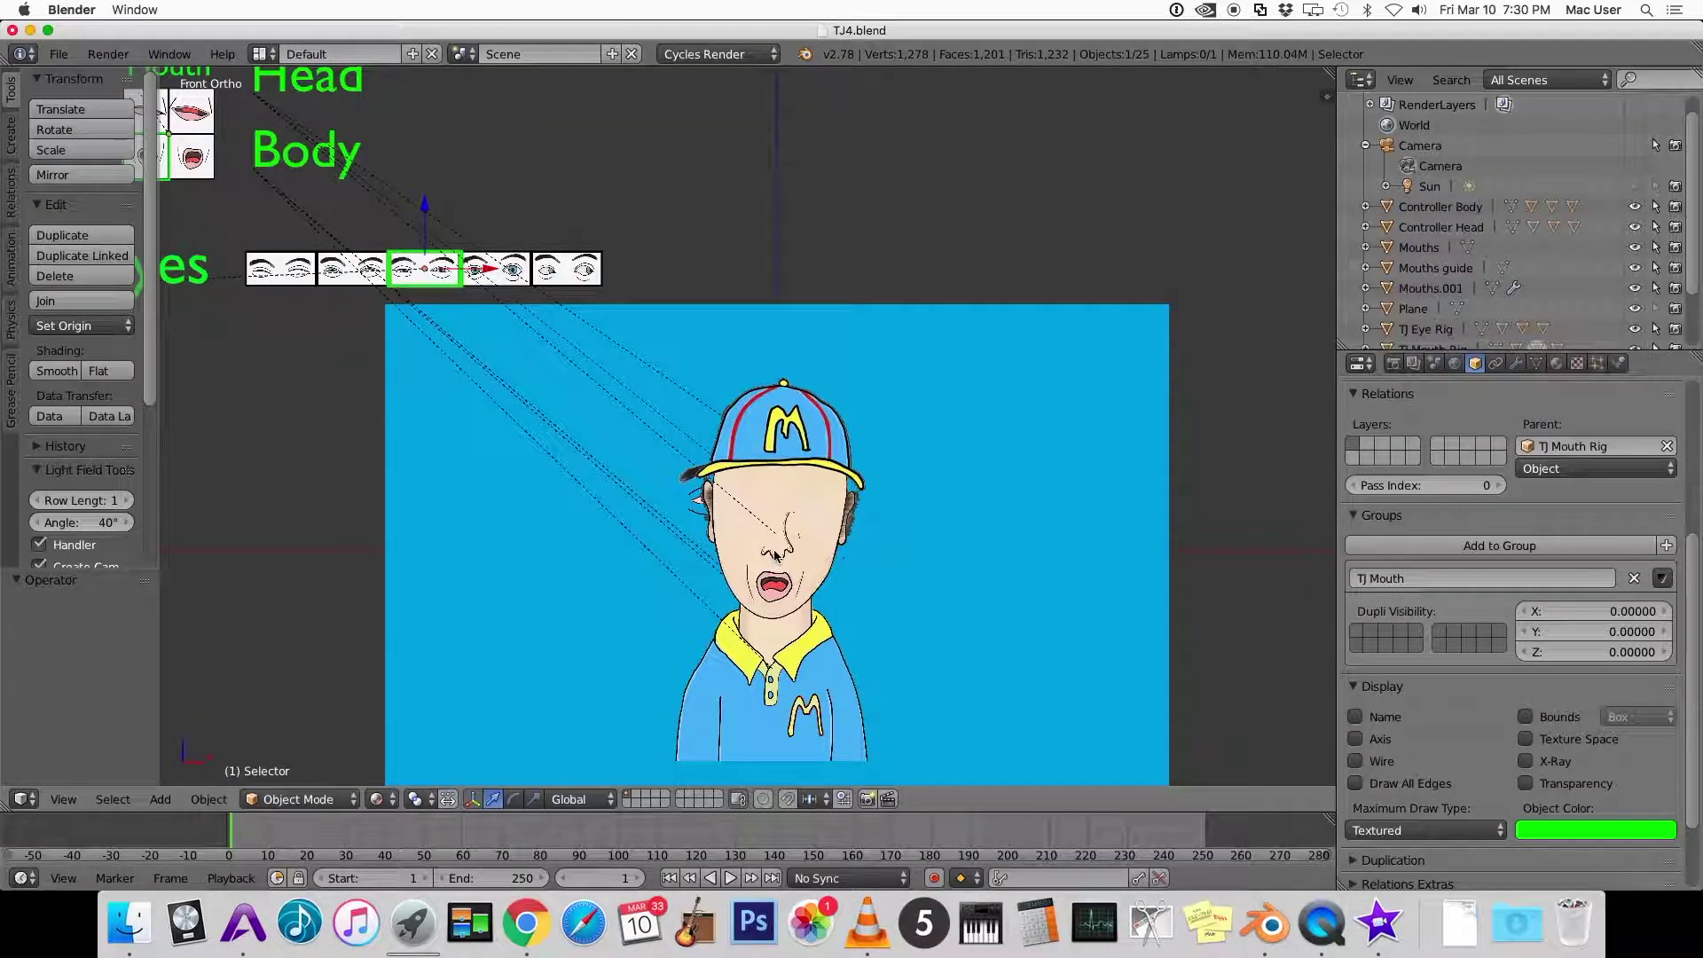
Move eyes.001 in front of TJ's face over the eye area and scale it to 0.718
{"action": "right_click", "coordinate": [691, 512]}
{"action": "right_click", "coordinate": [691, 512]}
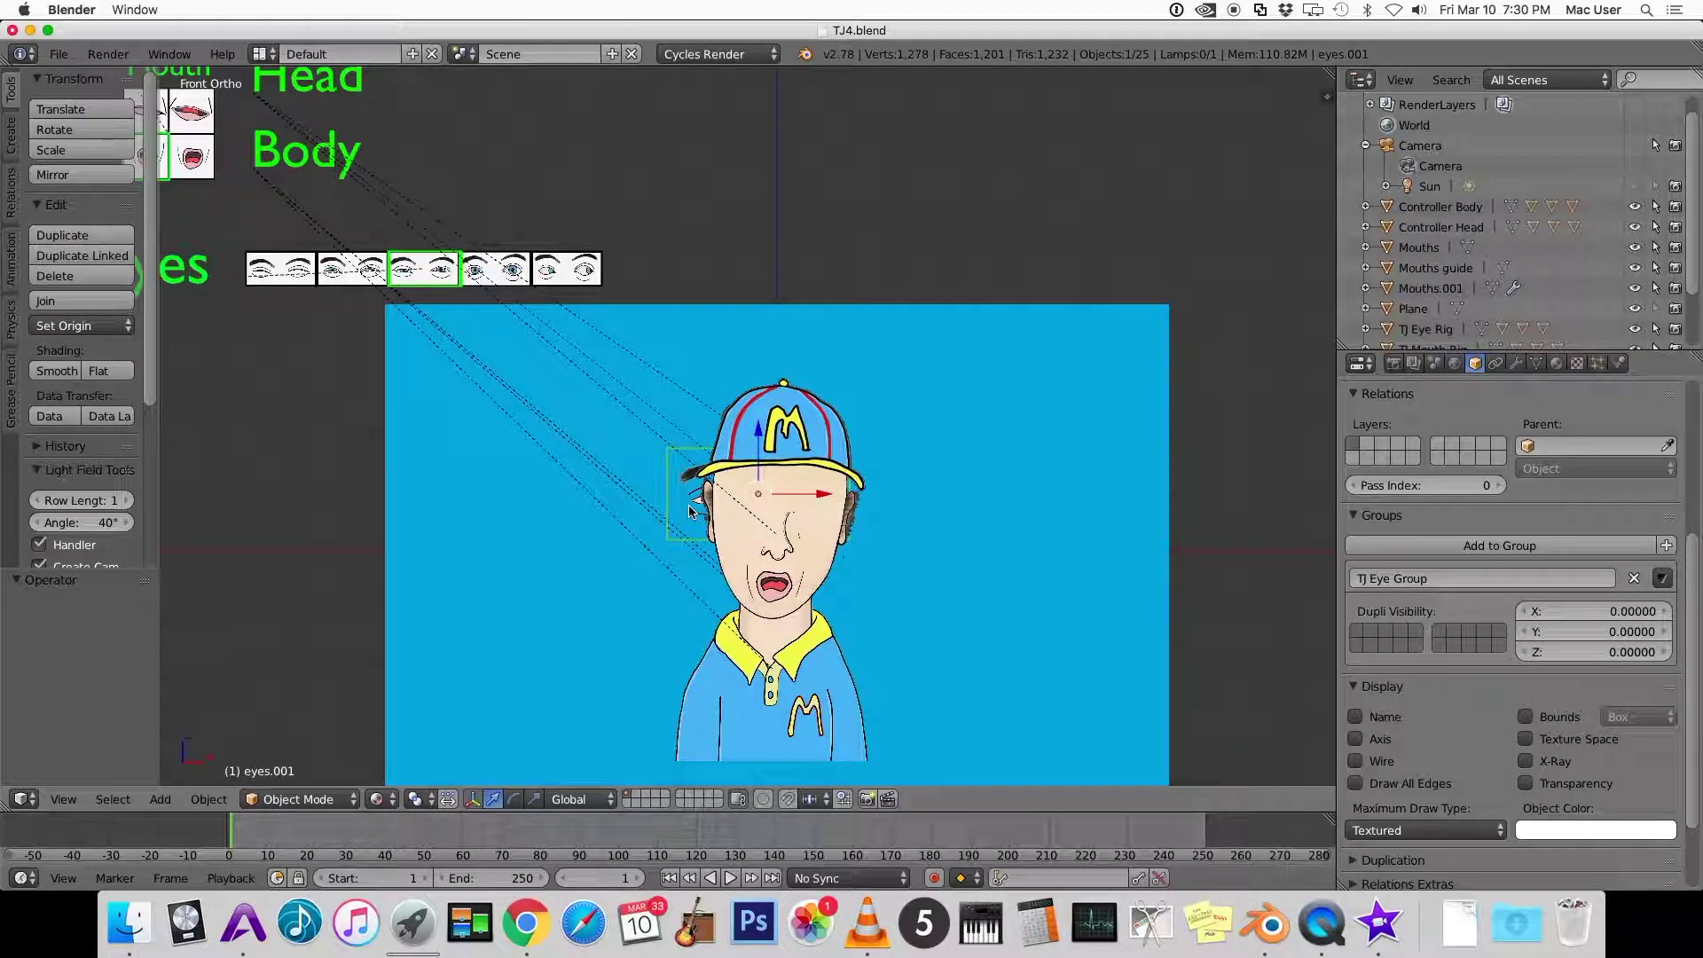
{"action": "middle_click_drag", "start_coordinate": [691, 512], "coordinate": [691, 512]}
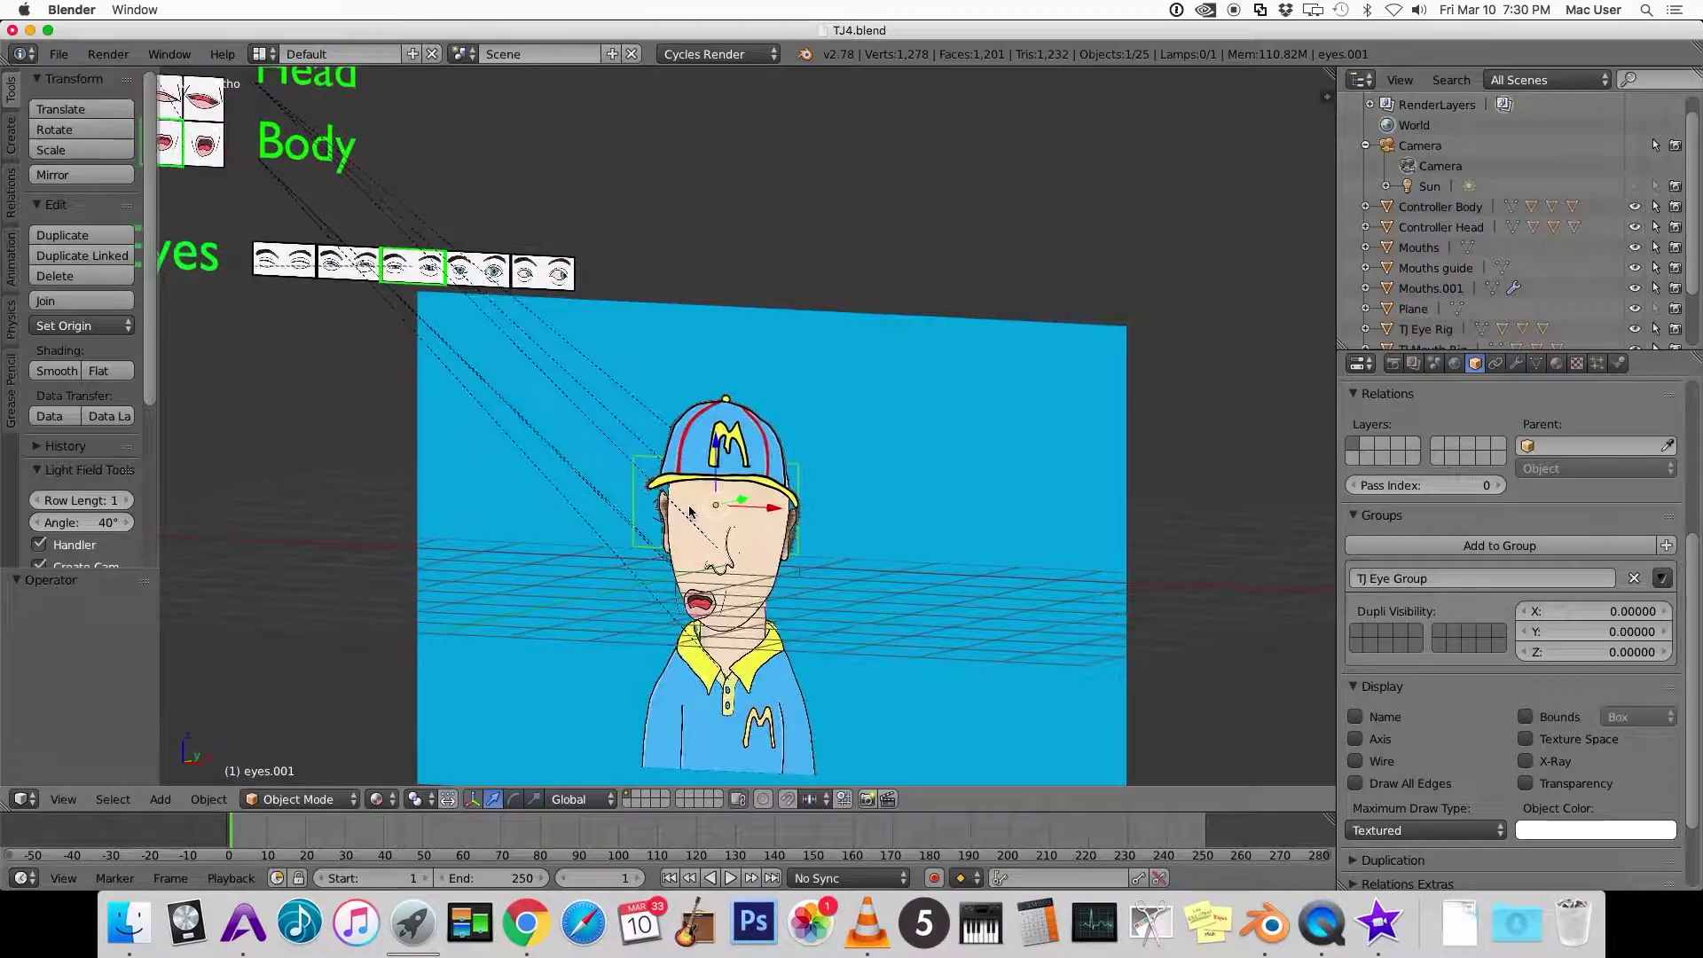
{"action": "key", "text": "g"}
{"action": "key", "text": "y"}
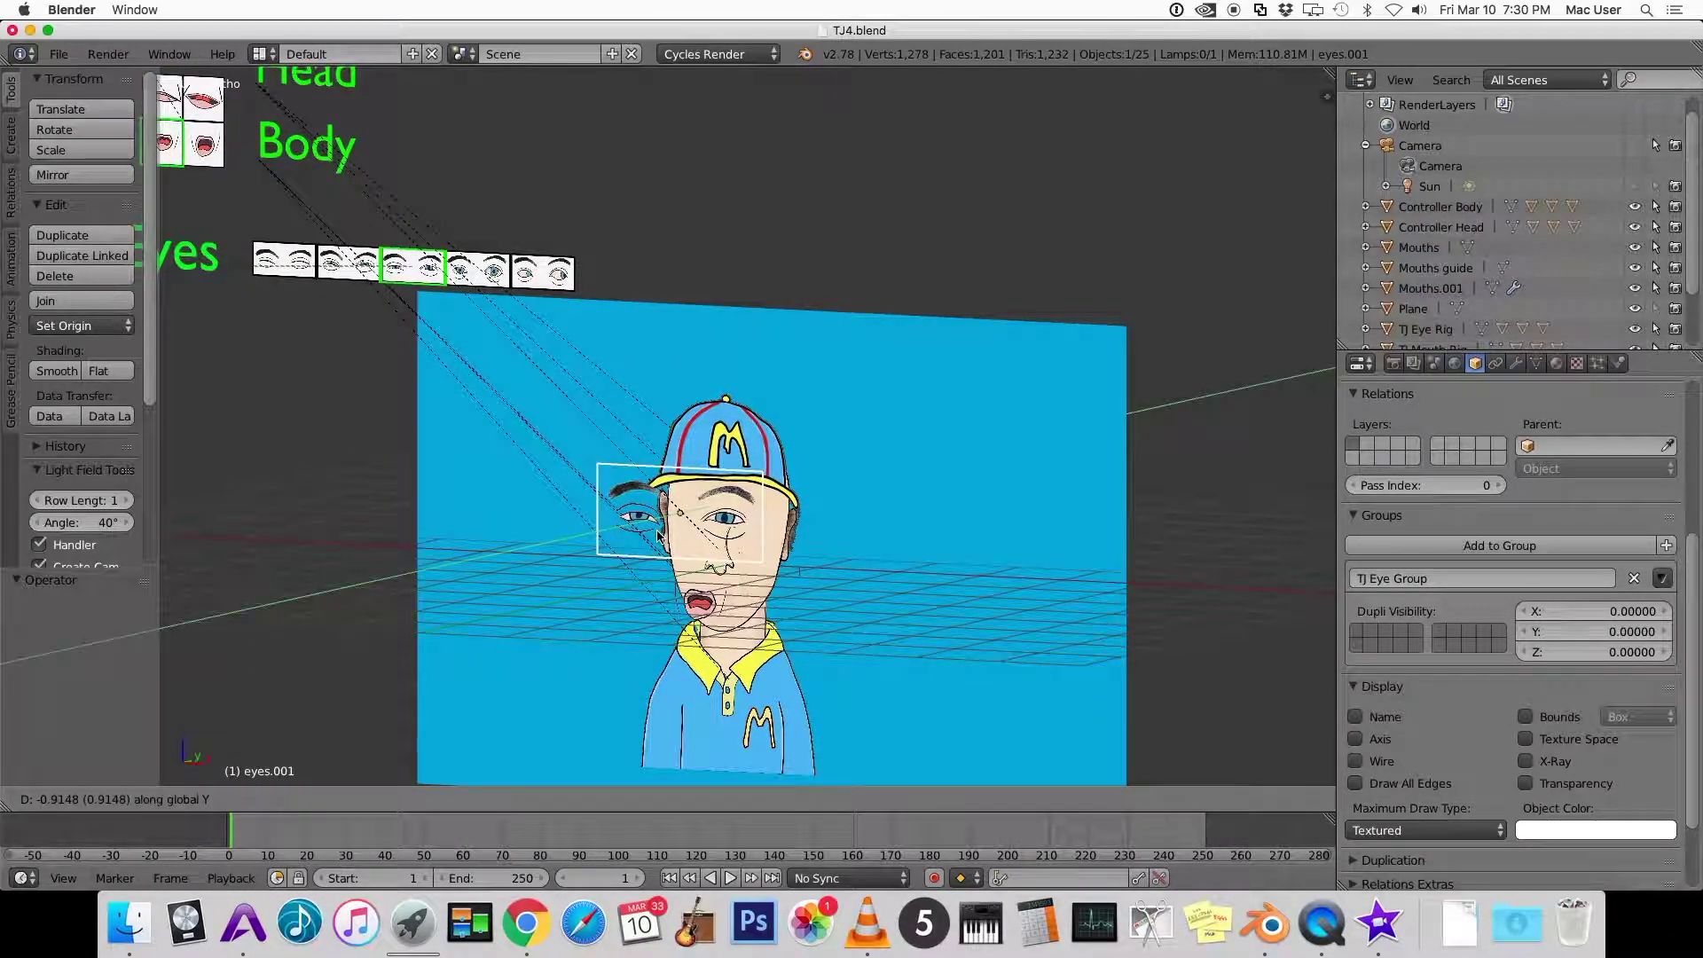
{"action": "left_click", "coordinate": [658, 536]}
{"action": "key", "text": "KP_1"}
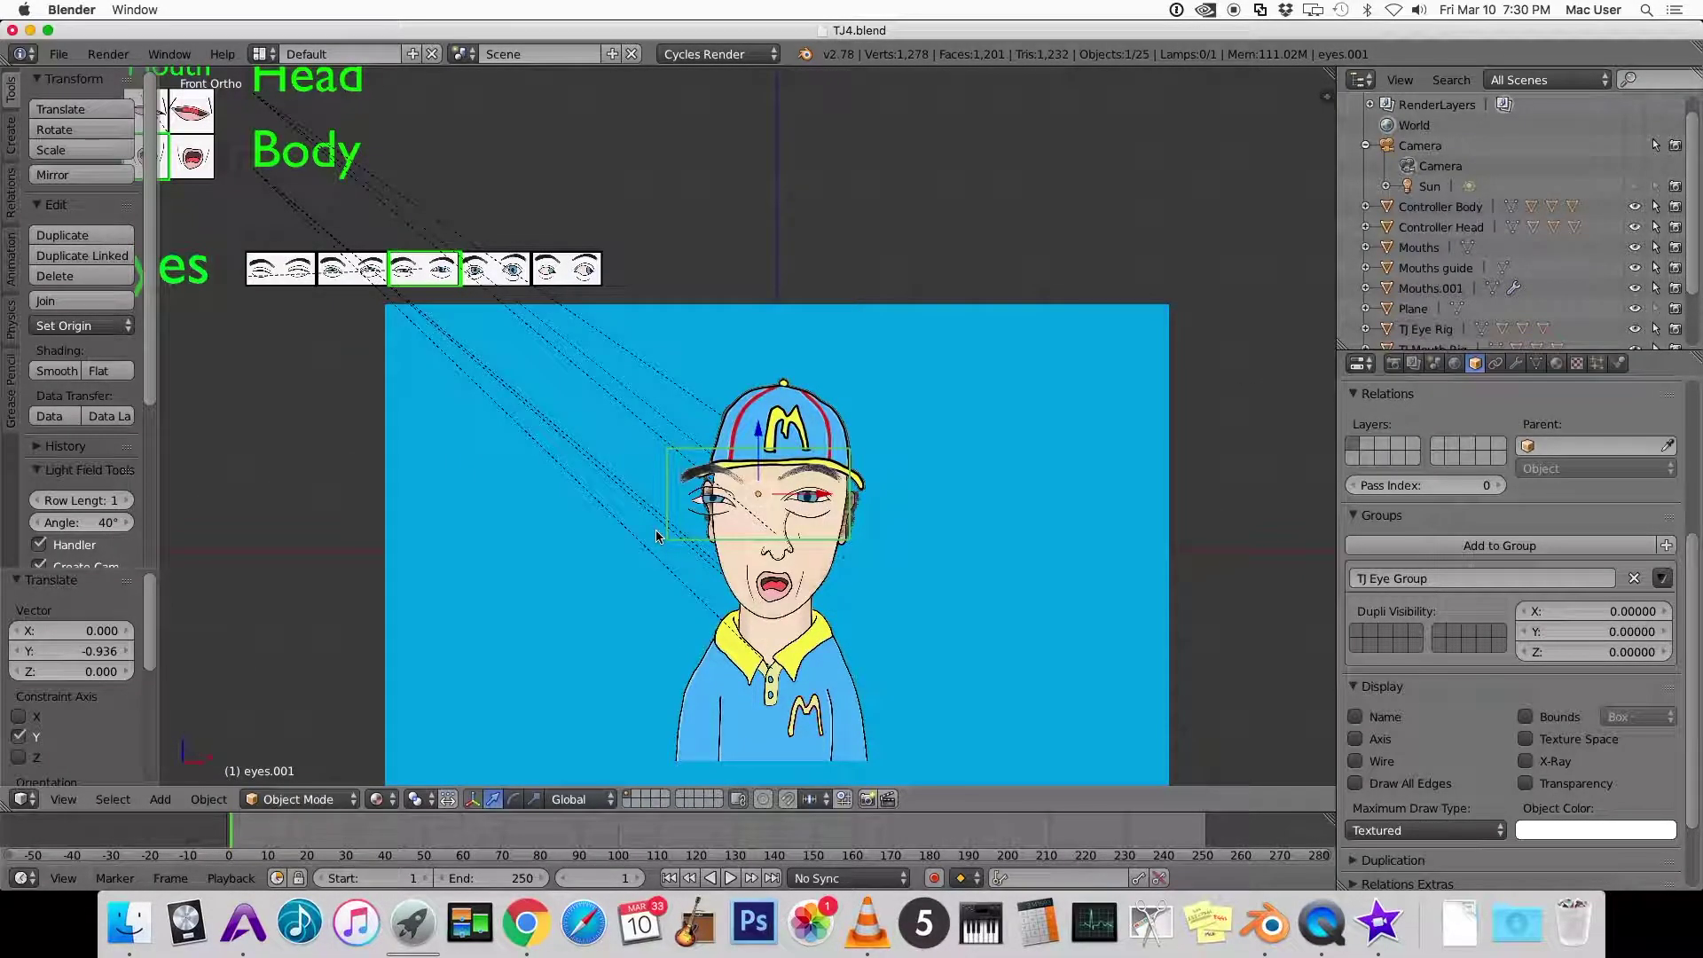
{"action": "key", "text": "g"}
{"action": "left_click", "coordinate": [677, 543]}
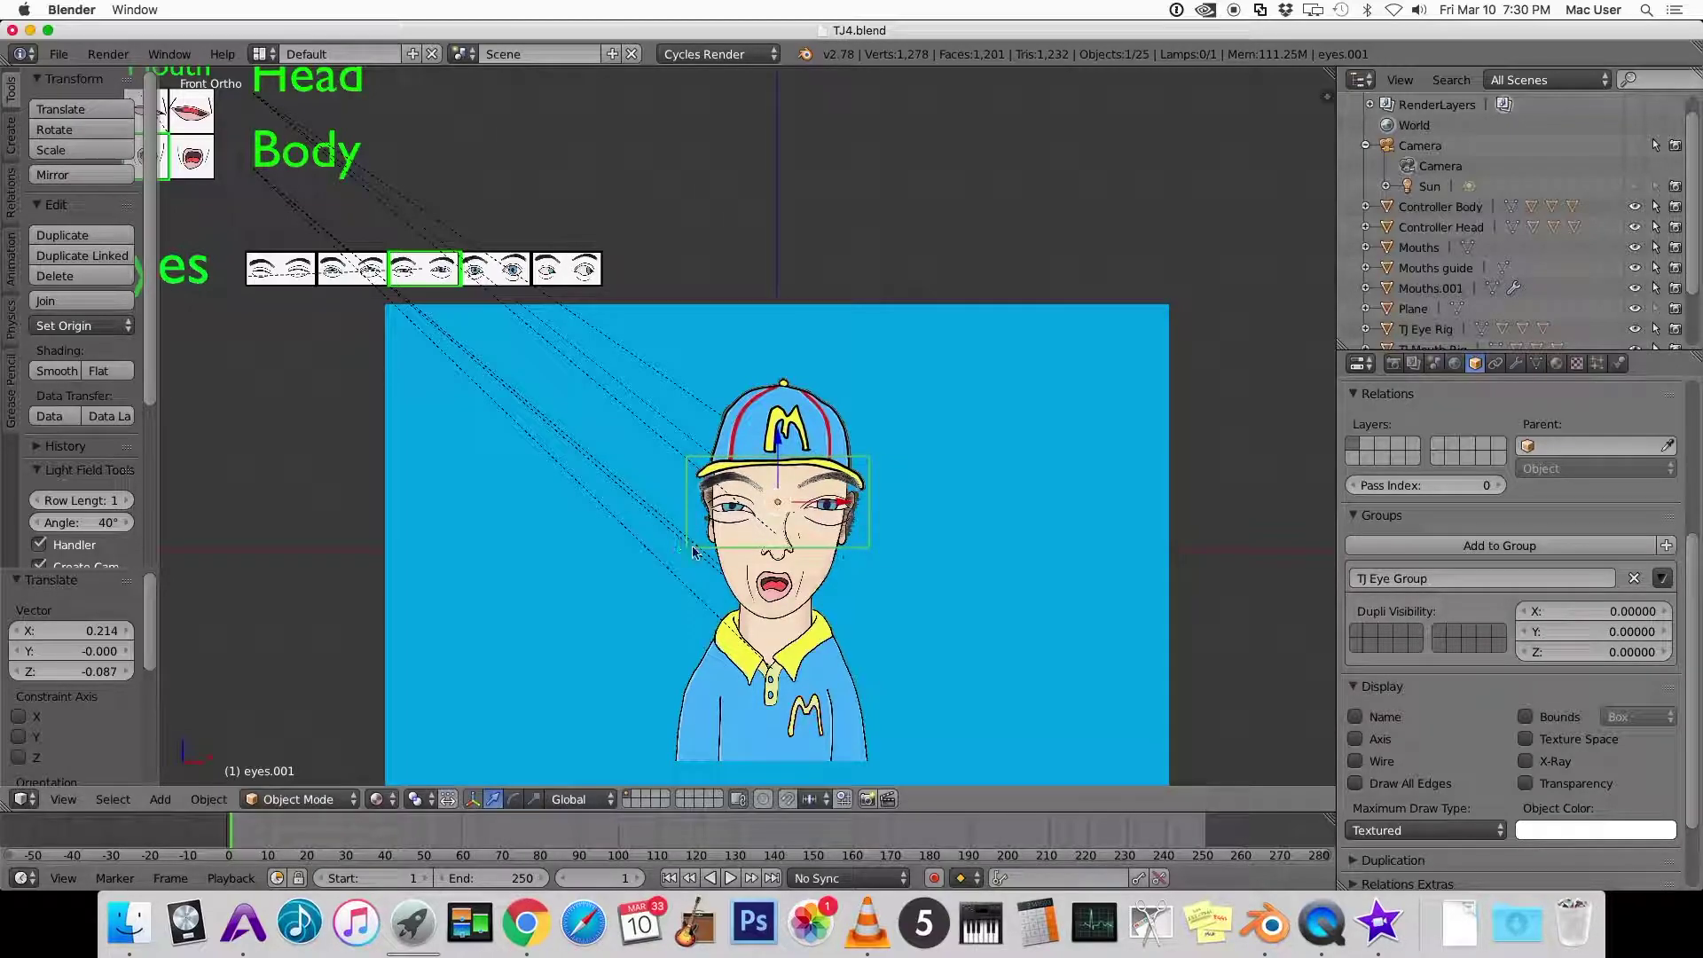
{"action": "key", "text": "s"}
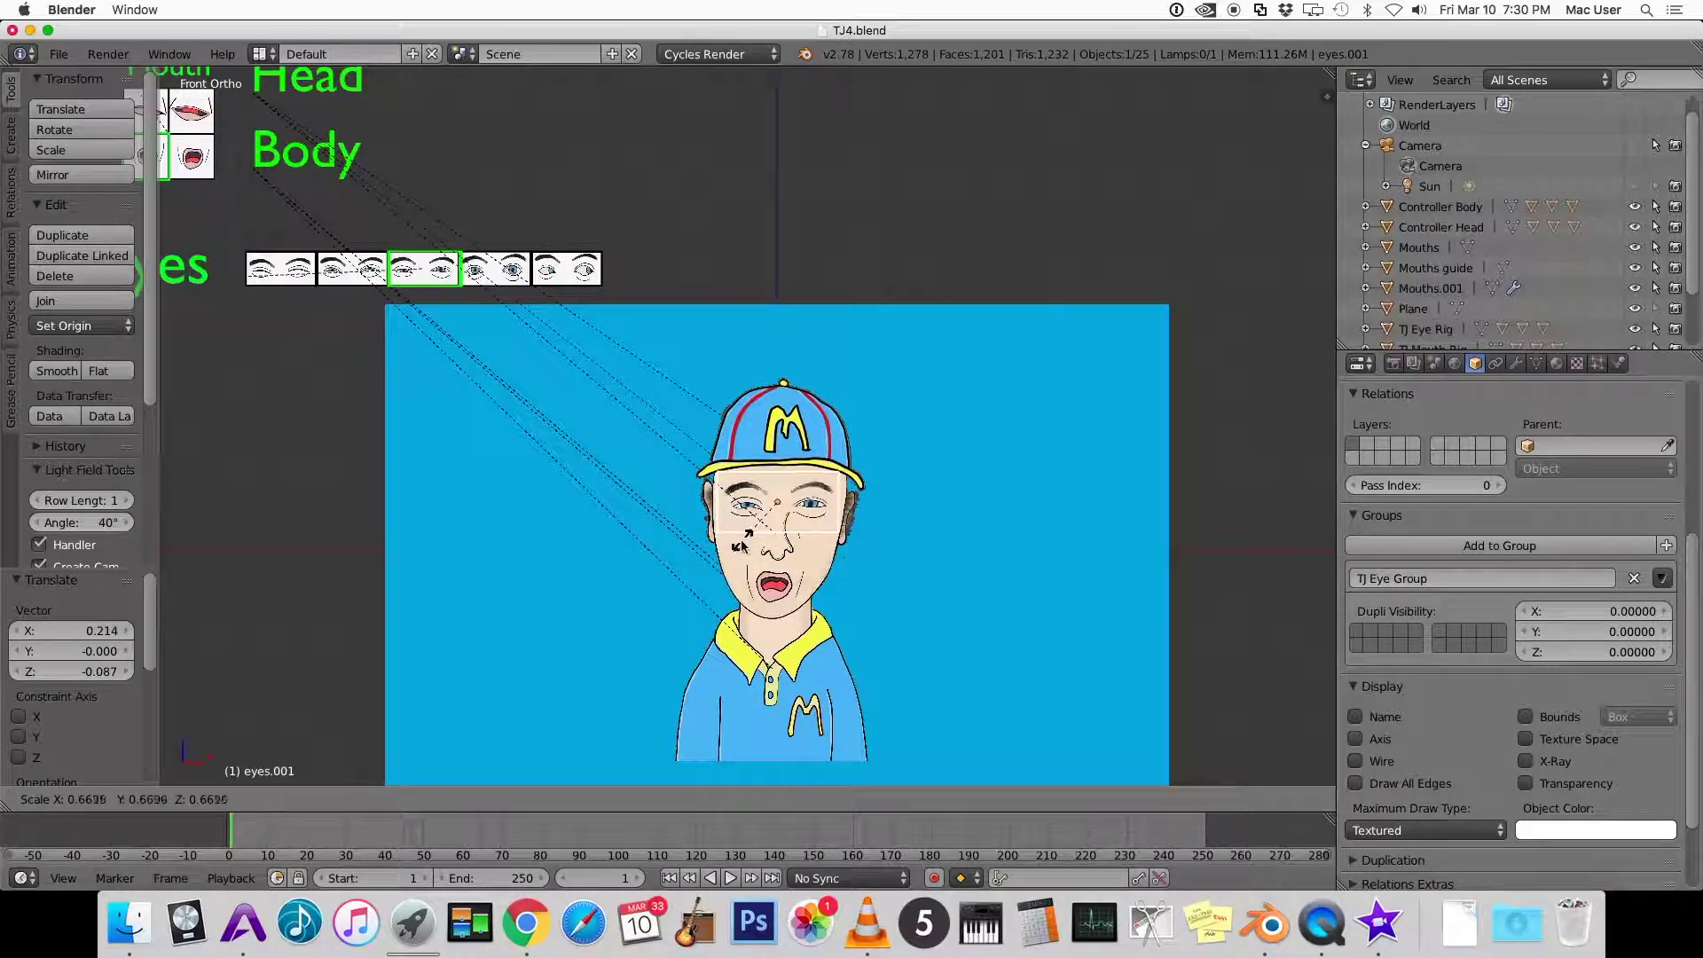
{"action": "left_click", "coordinate": [742, 547]}
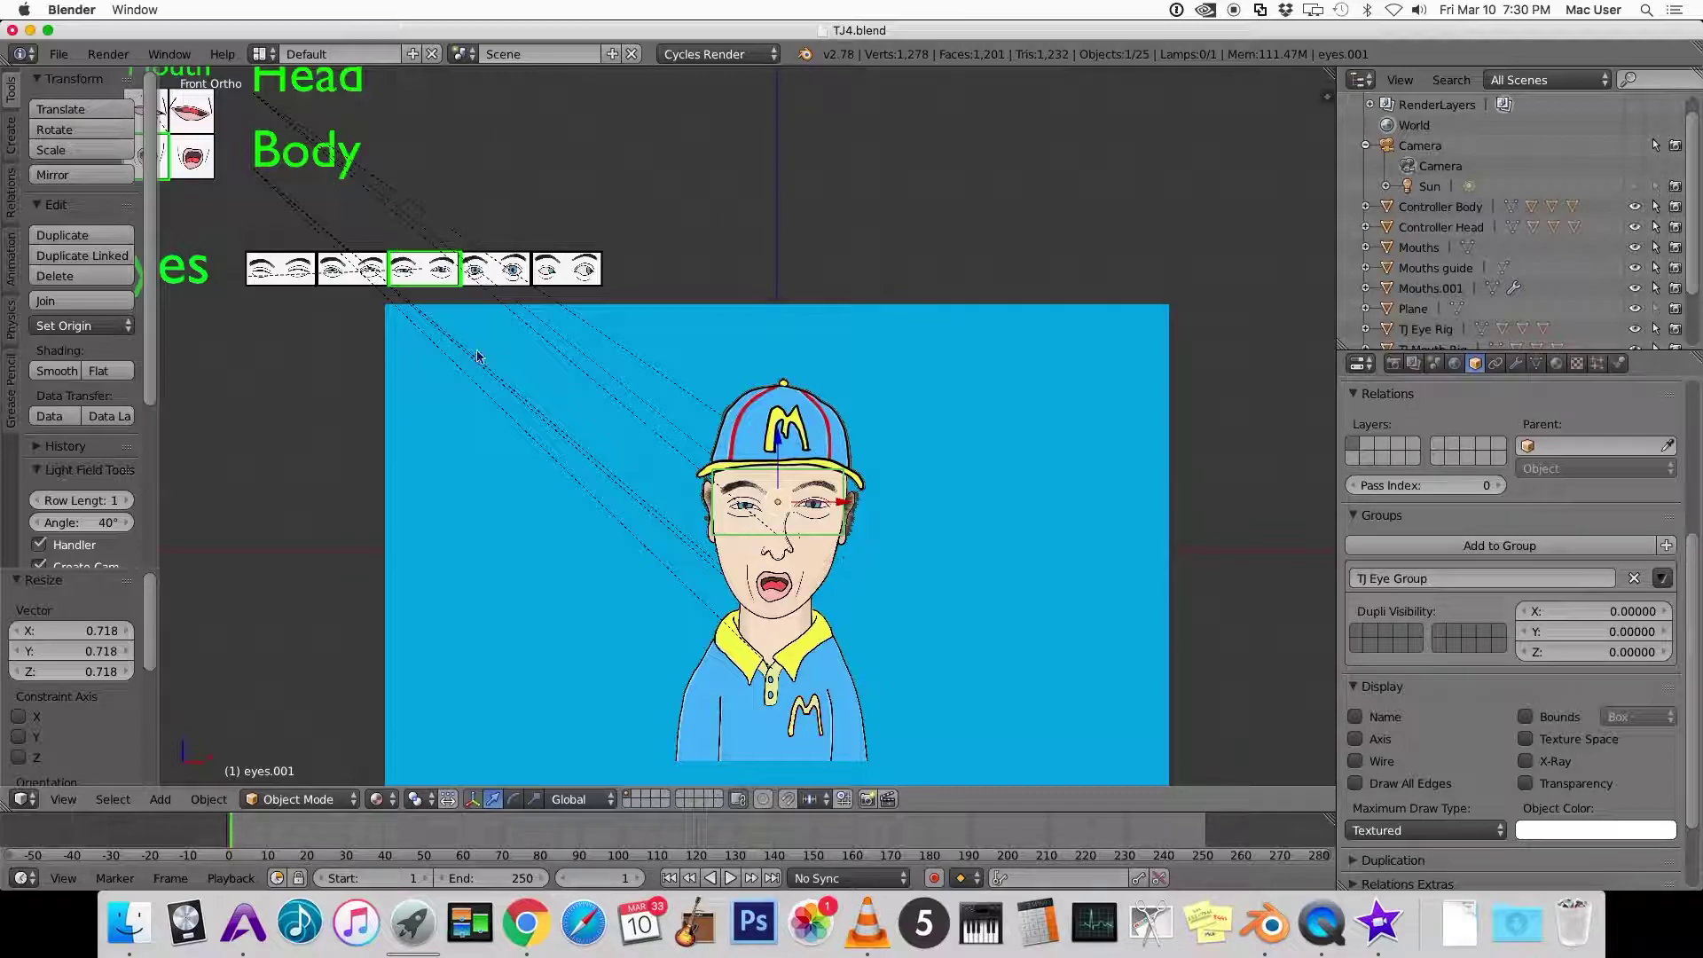
{"action": "right_click", "coordinate": [441, 293]}
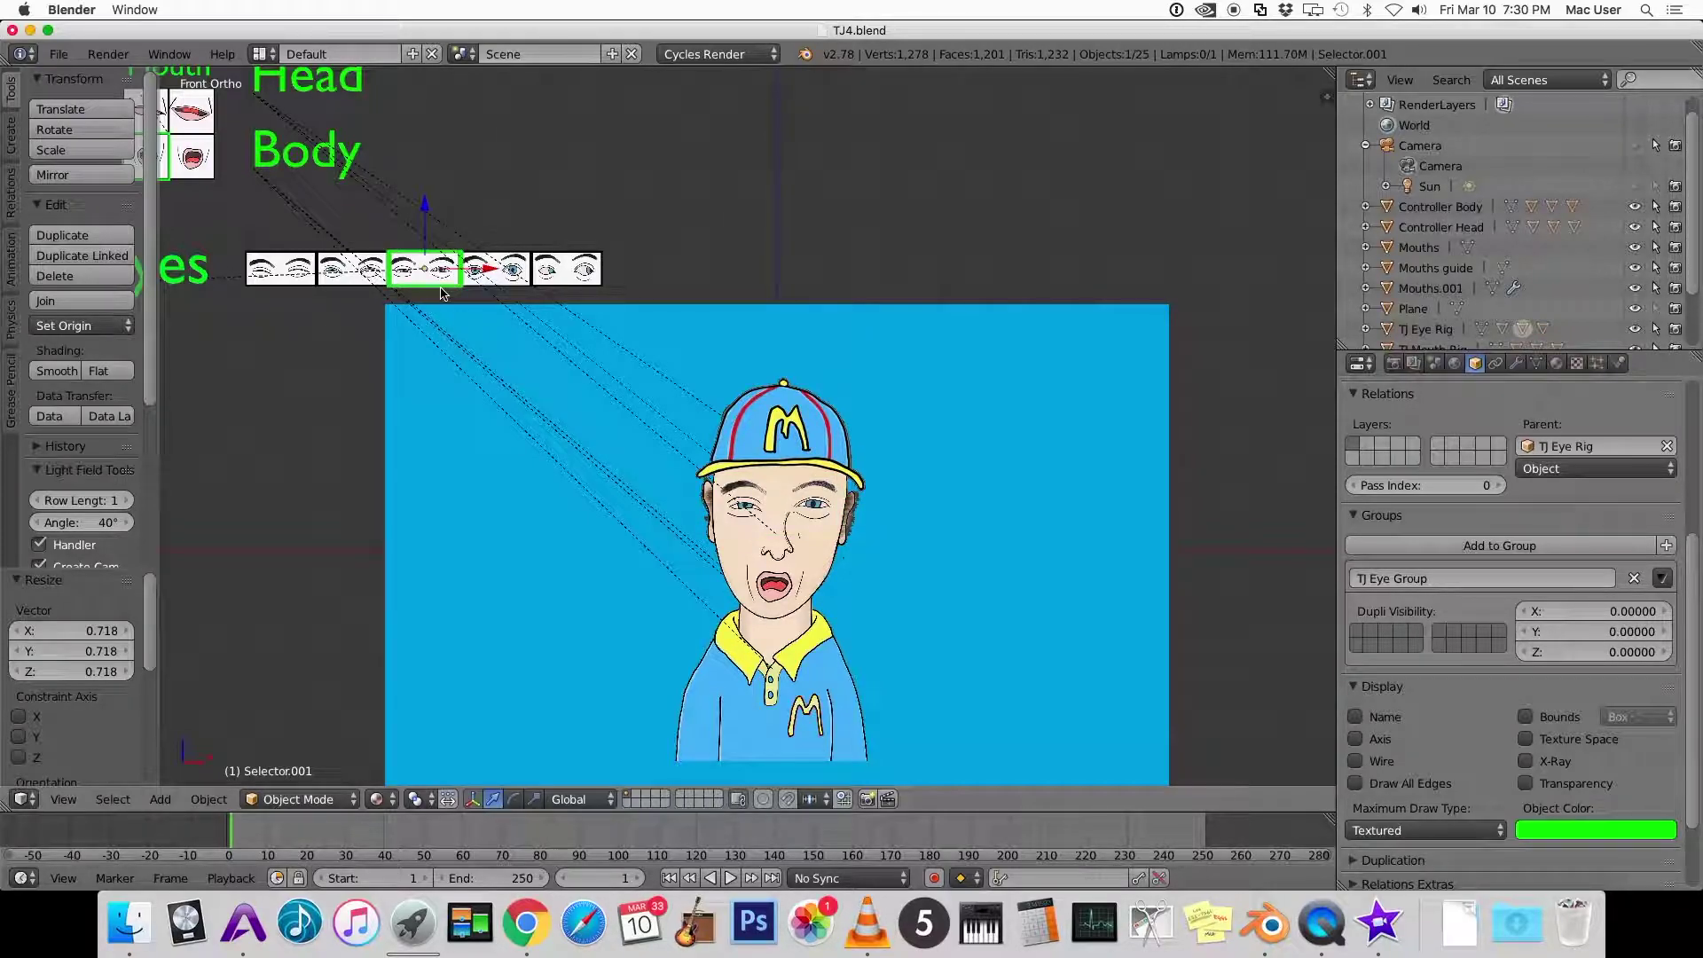
Slide Selector.001 across the eye thumbnails and leave it on the second one
{"action": "key", "text": "g"}
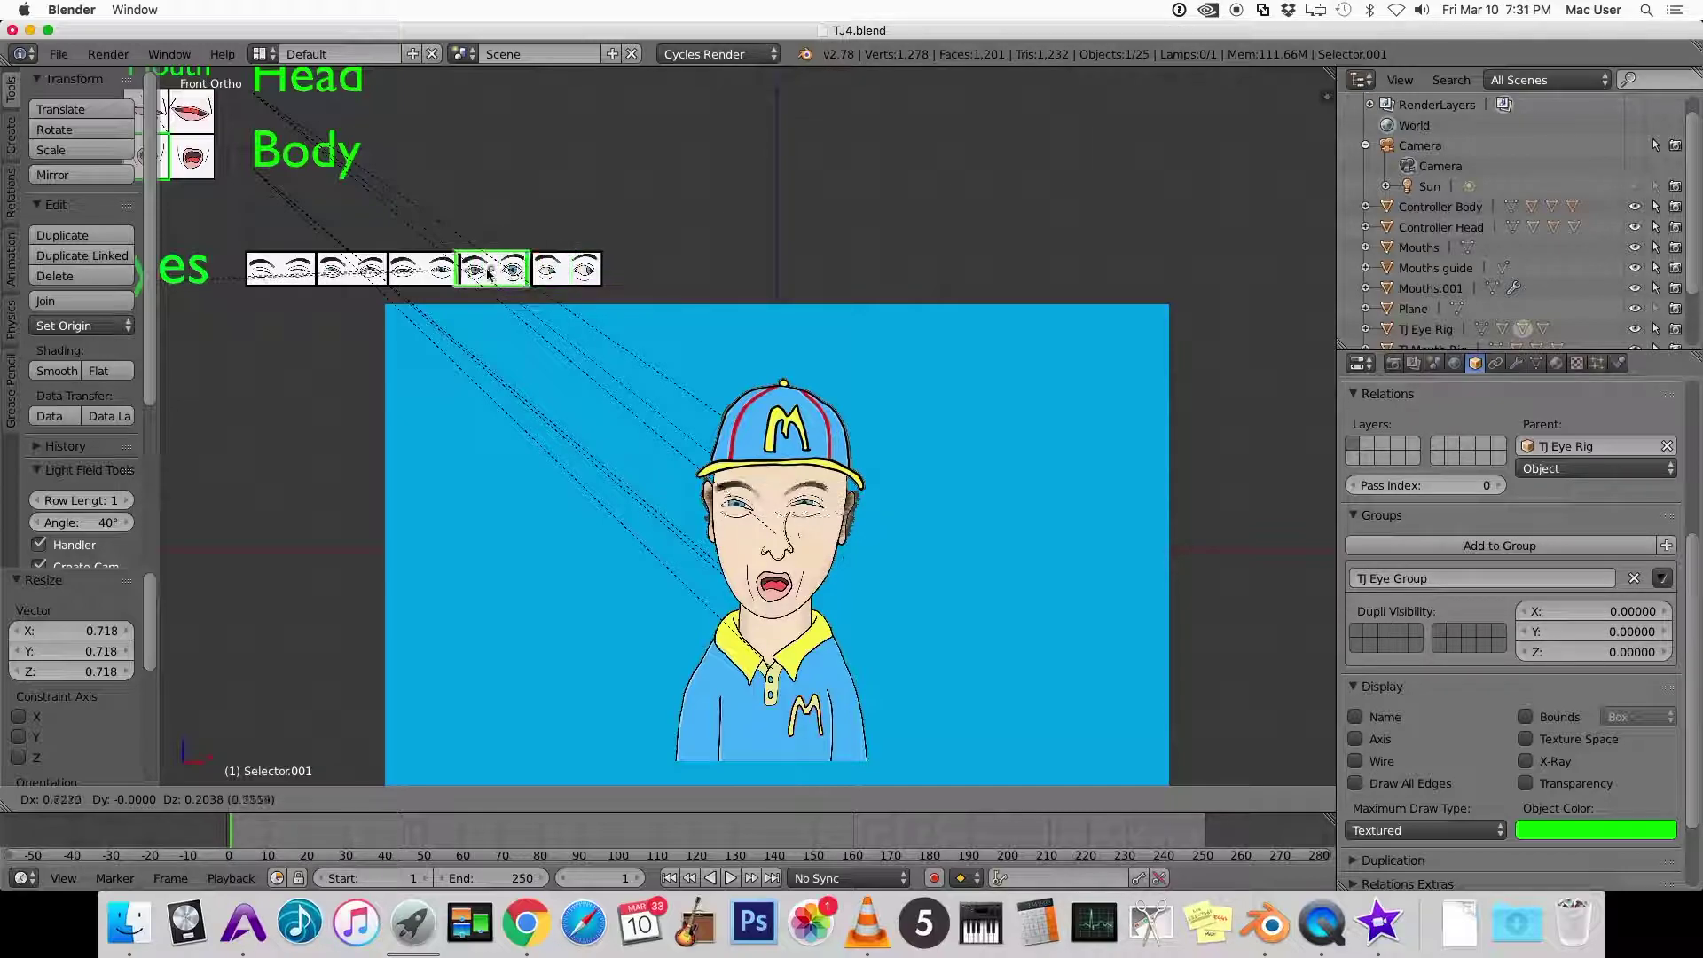
{"action": "left_click", "coordinate": [441, 268]}
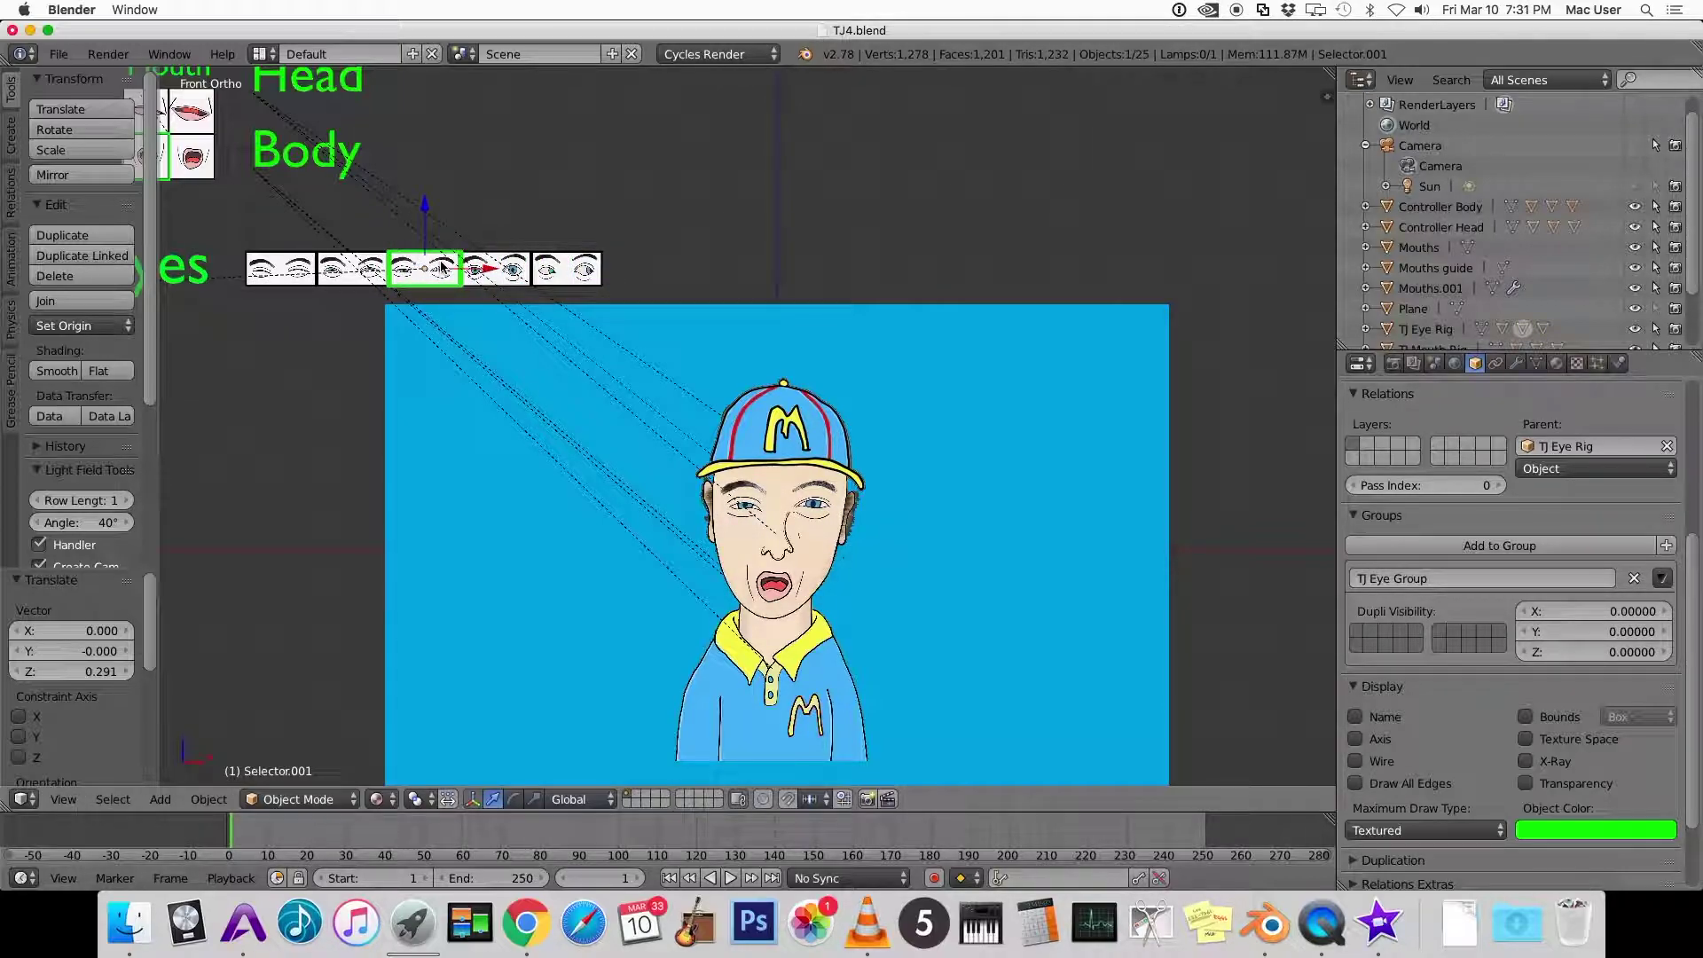
{"action": "left_click_drag", "start_coordinate": [441, 268], "coordinate": [352, 268]}
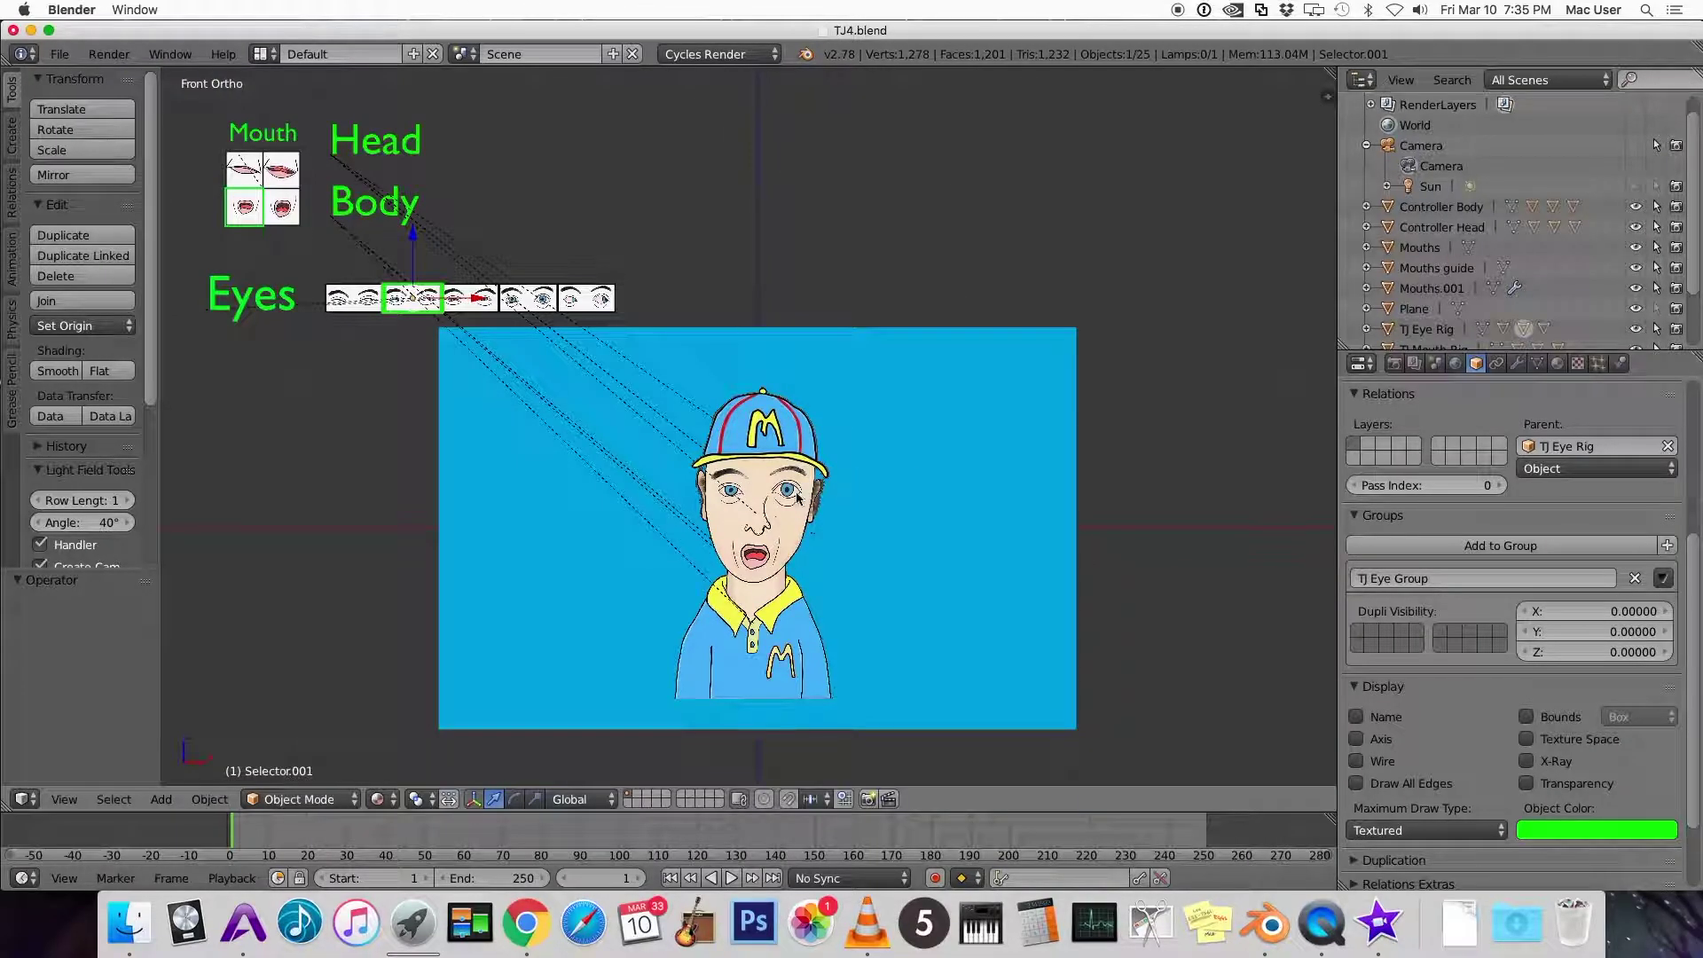
Parent eyes.001 to Controller Head with Object parenting, then move the head controller to test
{"action": "right_click", "coordinate": [797, 499]}
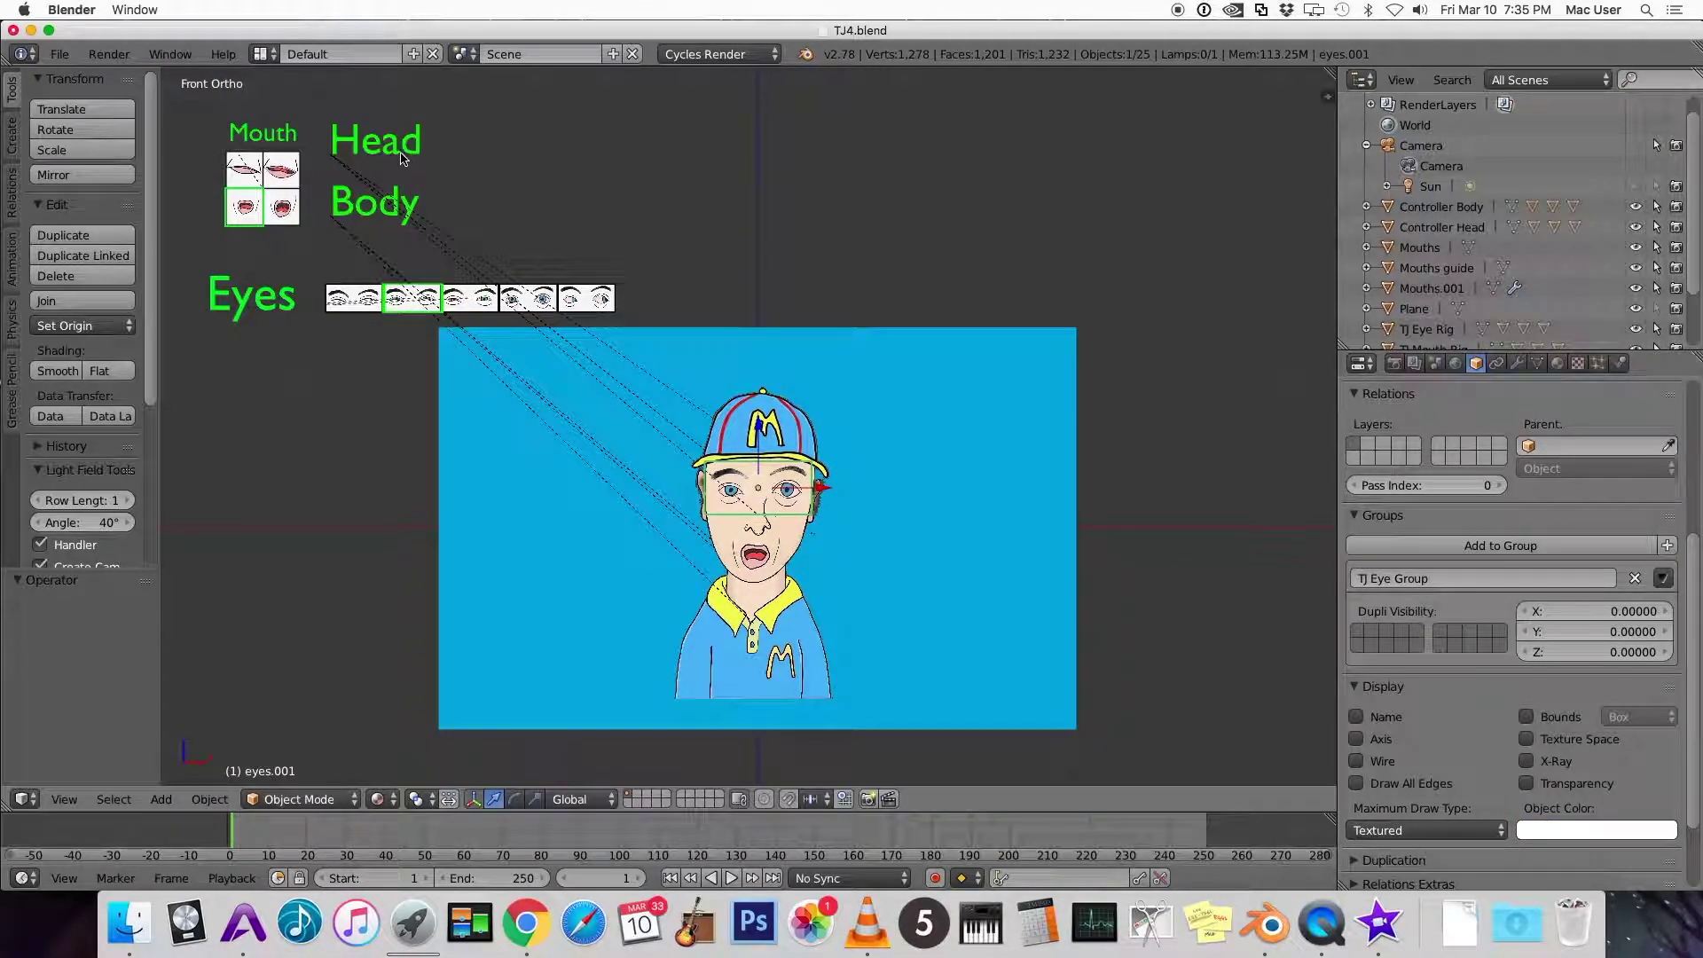
{"action": "right_click", "coordinate": [401, 159], "text": "shift"}
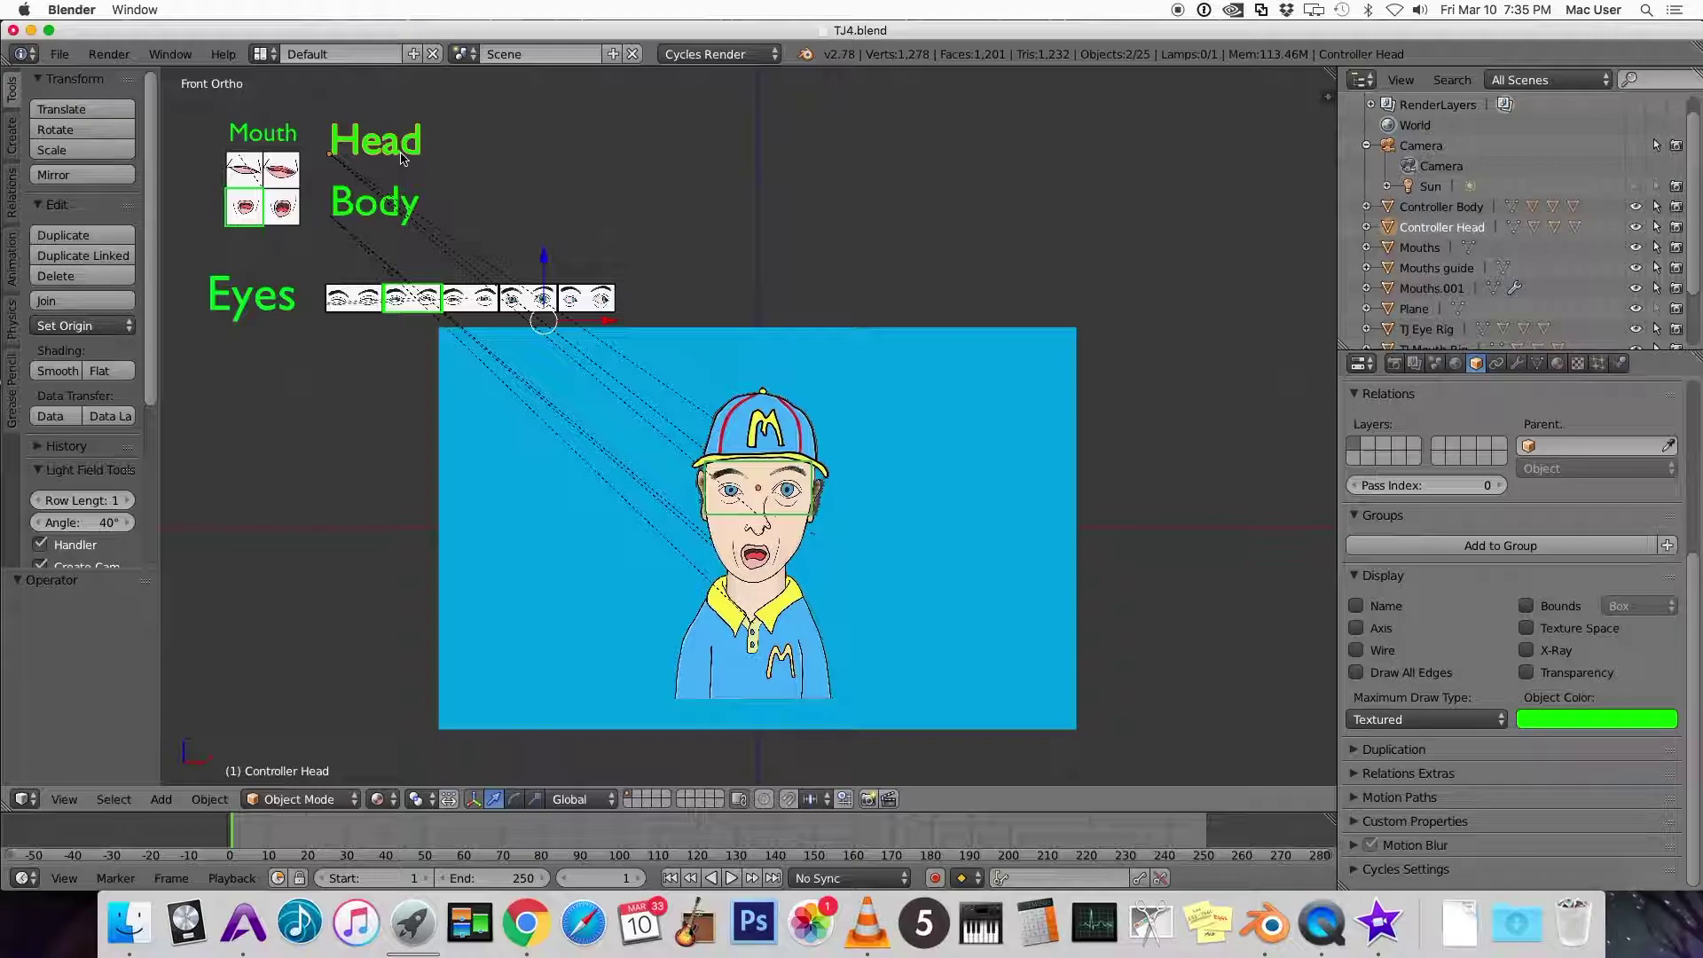
{"action": "key", "text": "ctrl+p"}
{"action": "left_click", "coordinate": [401, 157]}
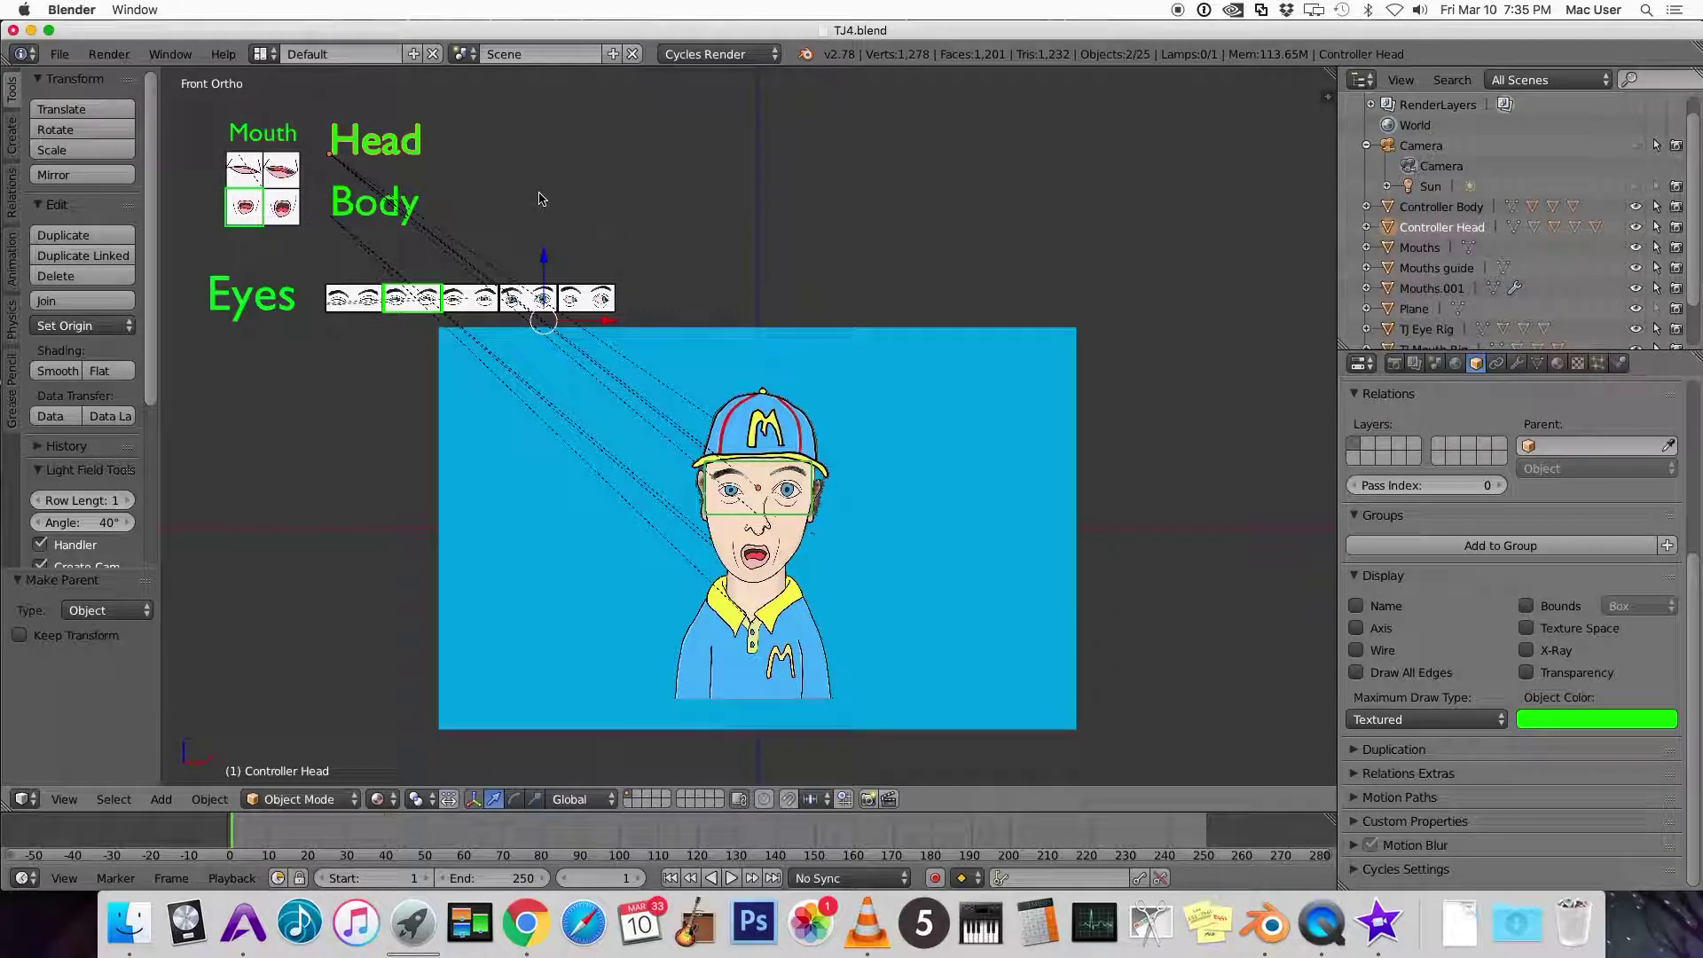
{"action": "key", "text": "a"}
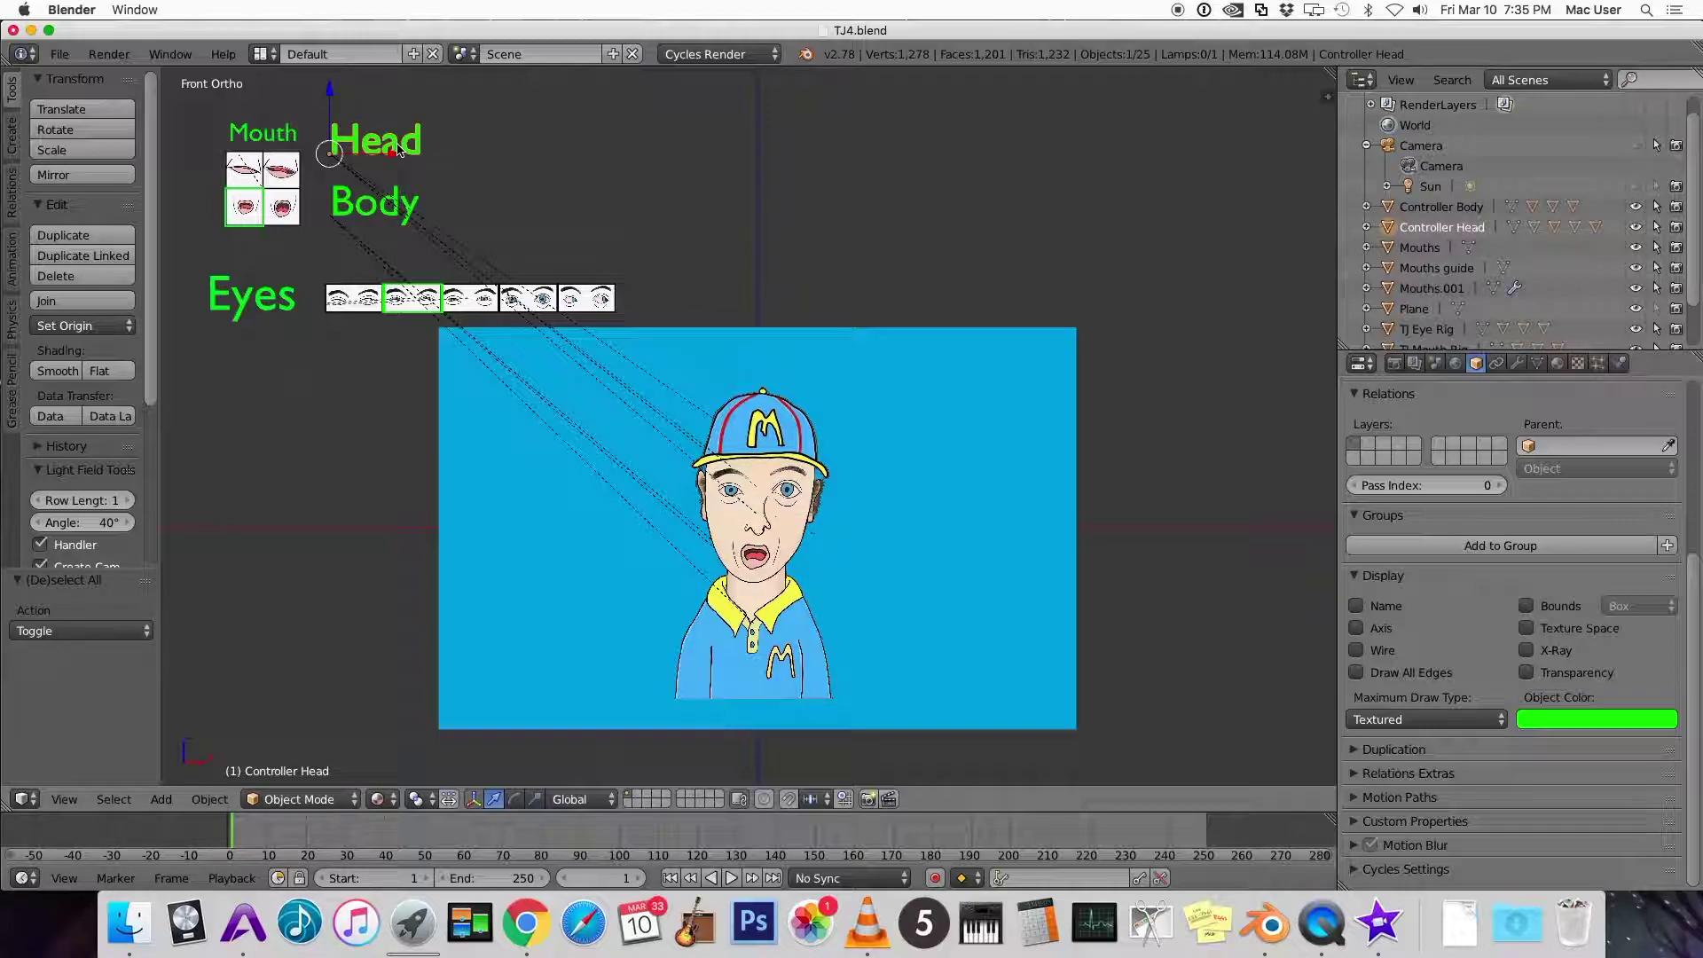
{"action": "key", "text": "g"}
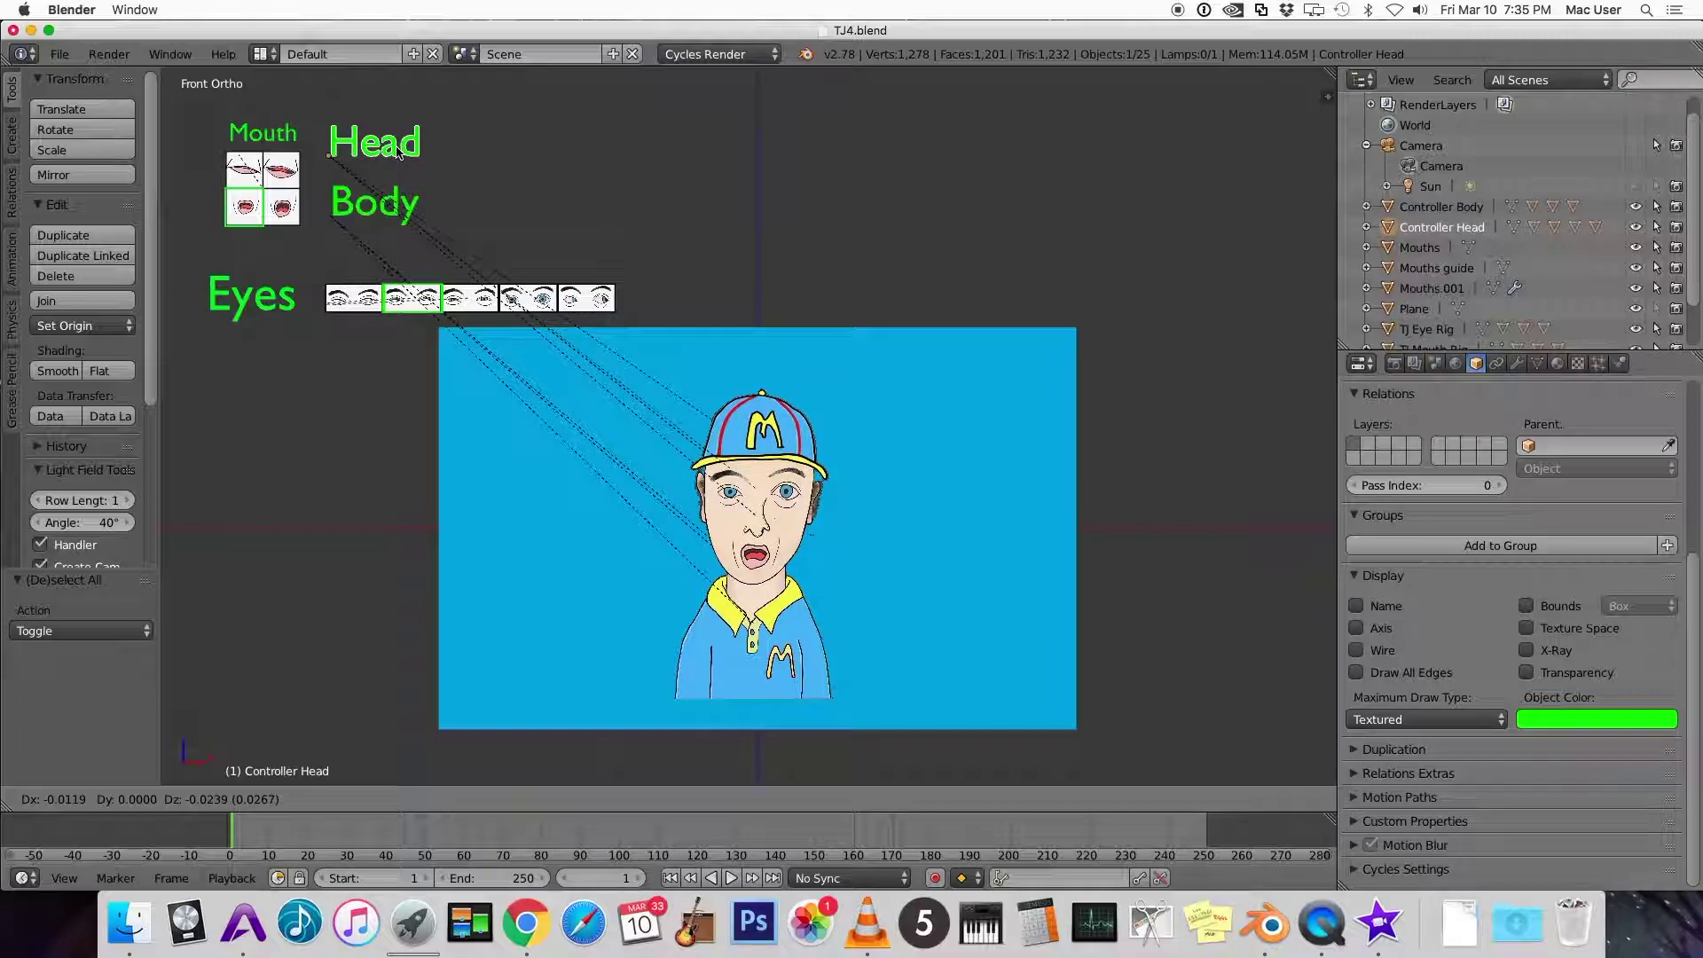
{"action": "left_click", "coordinate": [399, 152]}
Parent the mouth to Controller Head and nudge the head and body controllers to test
{"action": "right_click", "coordinate": [750, 560]}
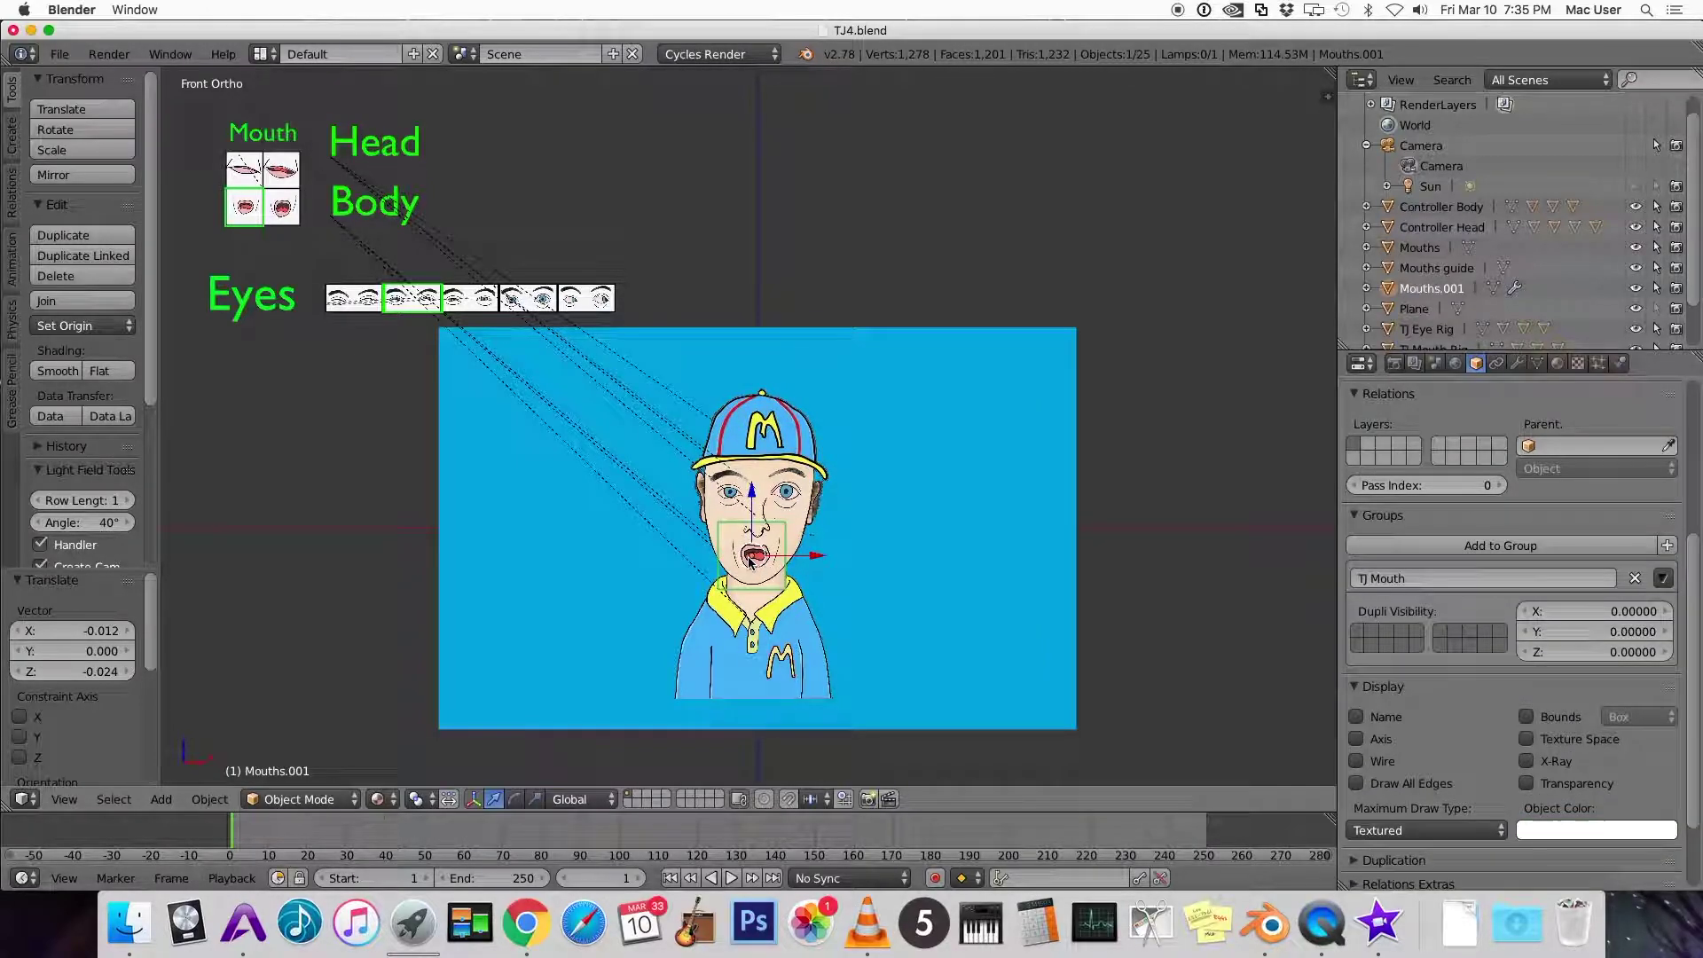
{"action": "right_click", "coordinate": [370, 153]}
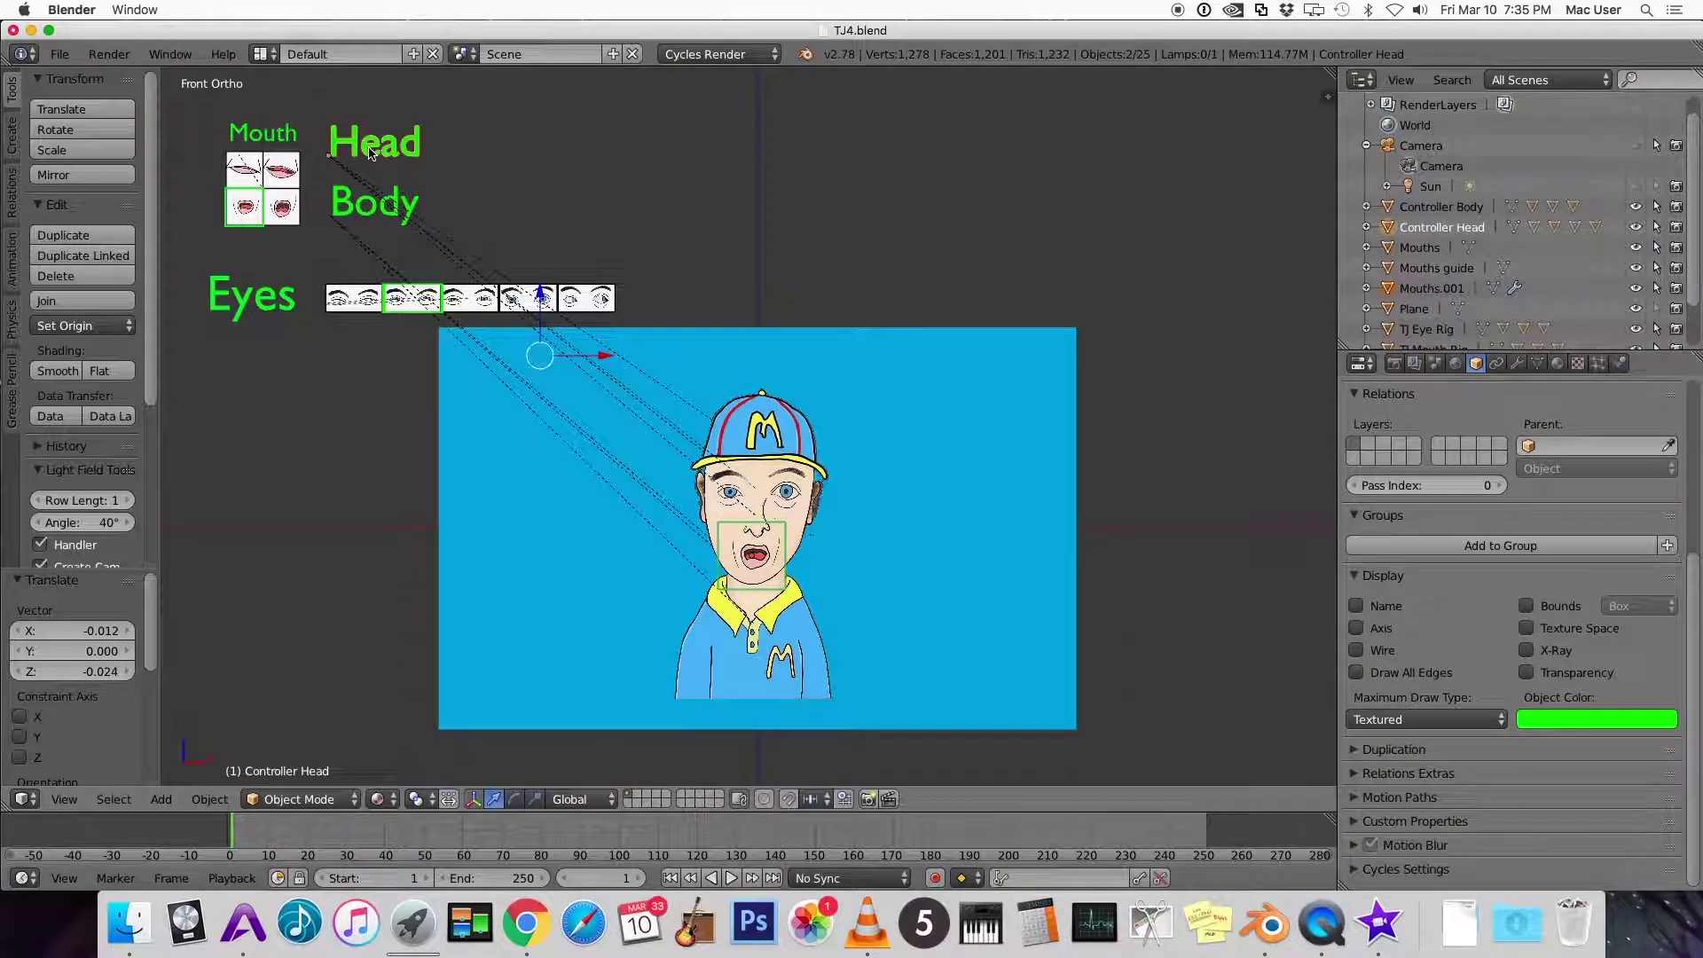
{"action": "key", "text": "ctrl+p"}
{"action": "left_click", "coordinate": [371, 152]}
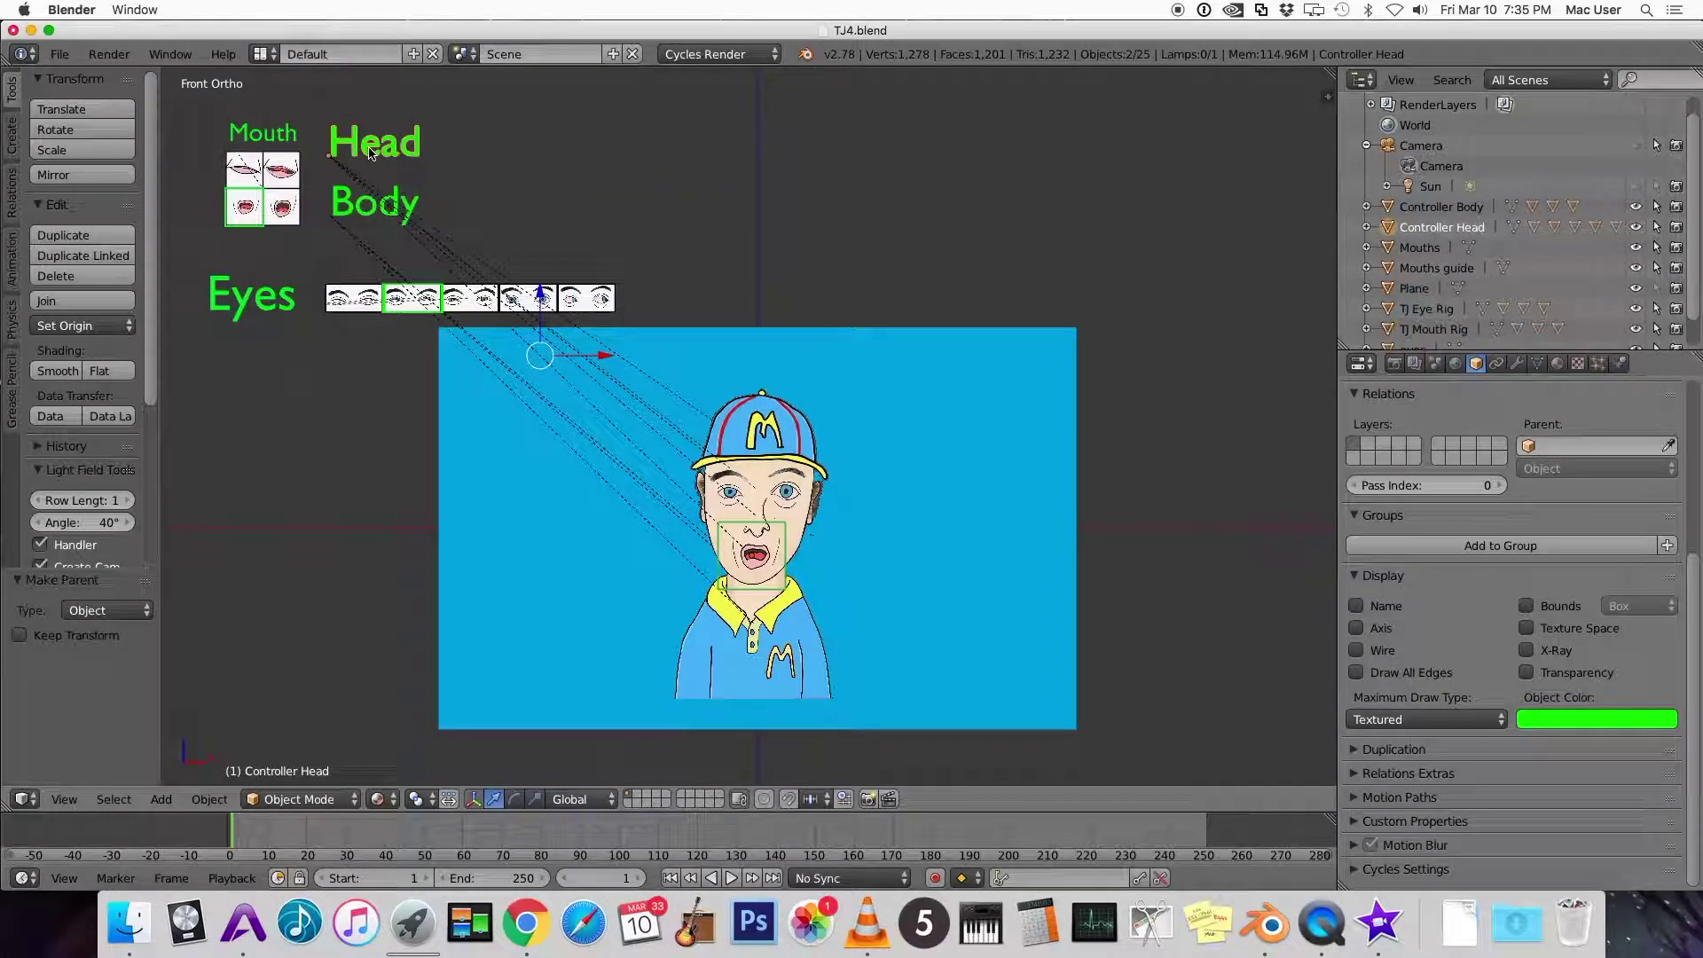
{"action": "right_click", "coordinate": [371, 153]}
{"action": "key", "text": "g"}
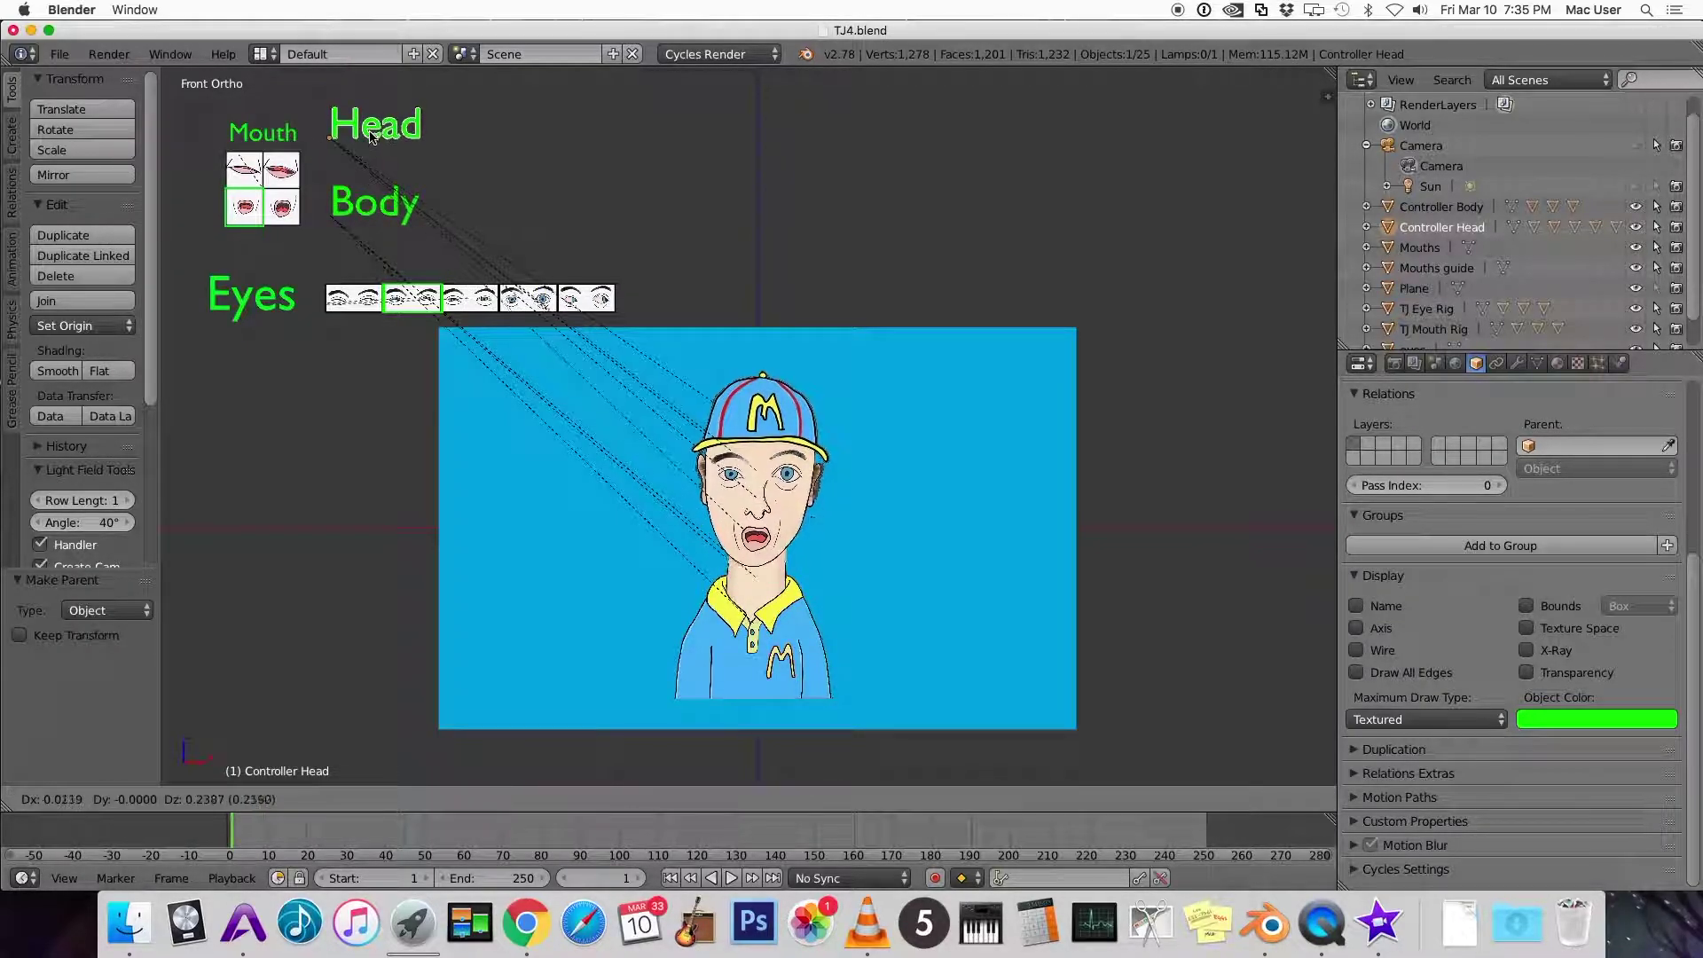
{"action": "left_click", "coordinate": [371, 176]}
{"action": "right_click", "coordinate": [373, 206]}
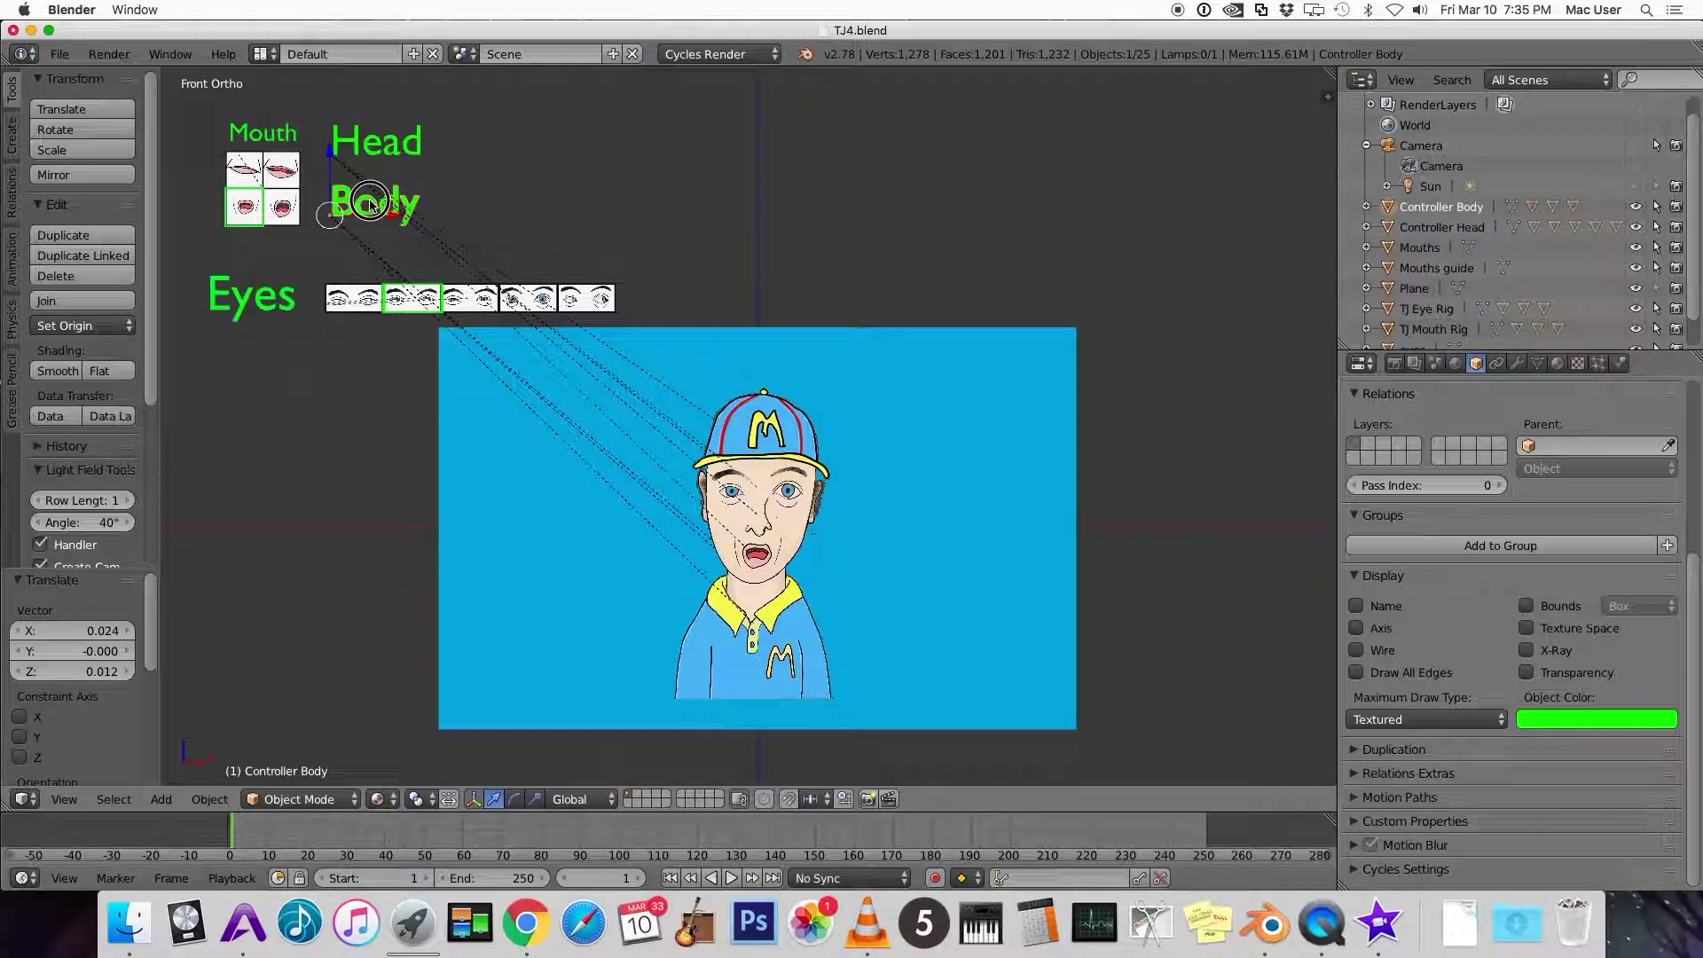
{"action": "key", "text": "g"}
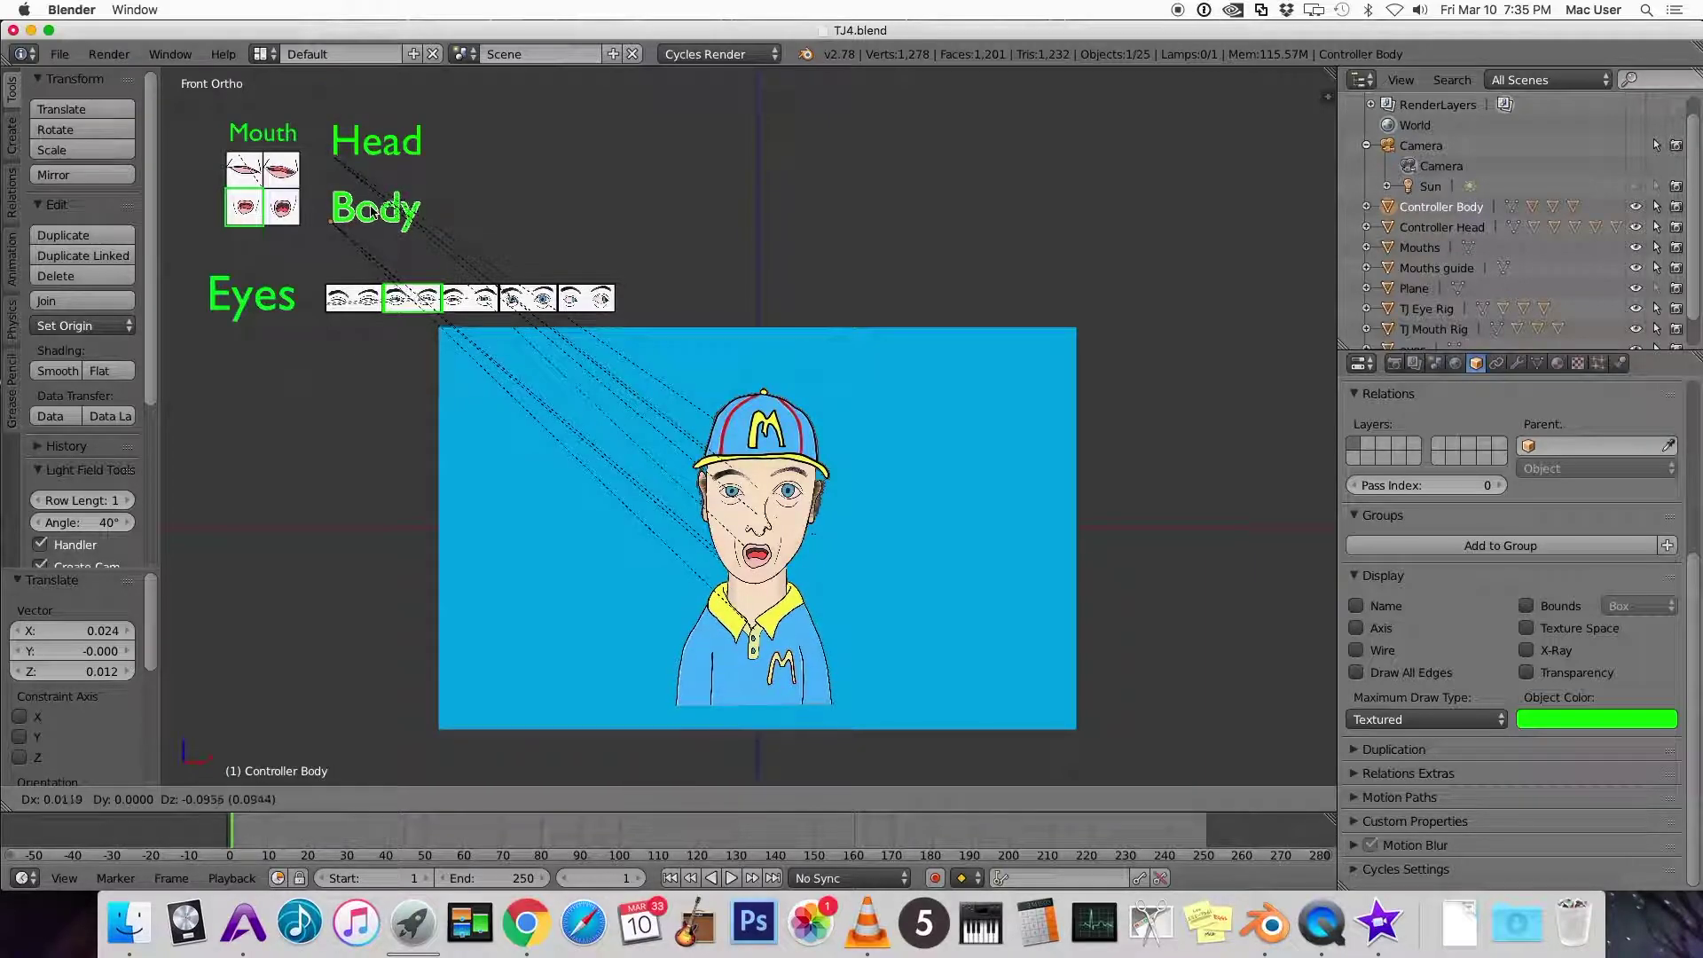
{"action": "left_click", "coordinate": [371, 210]}
{"action": "right_click", "coordinate": [263, 227]}
{"action": "key", "text": "g"}
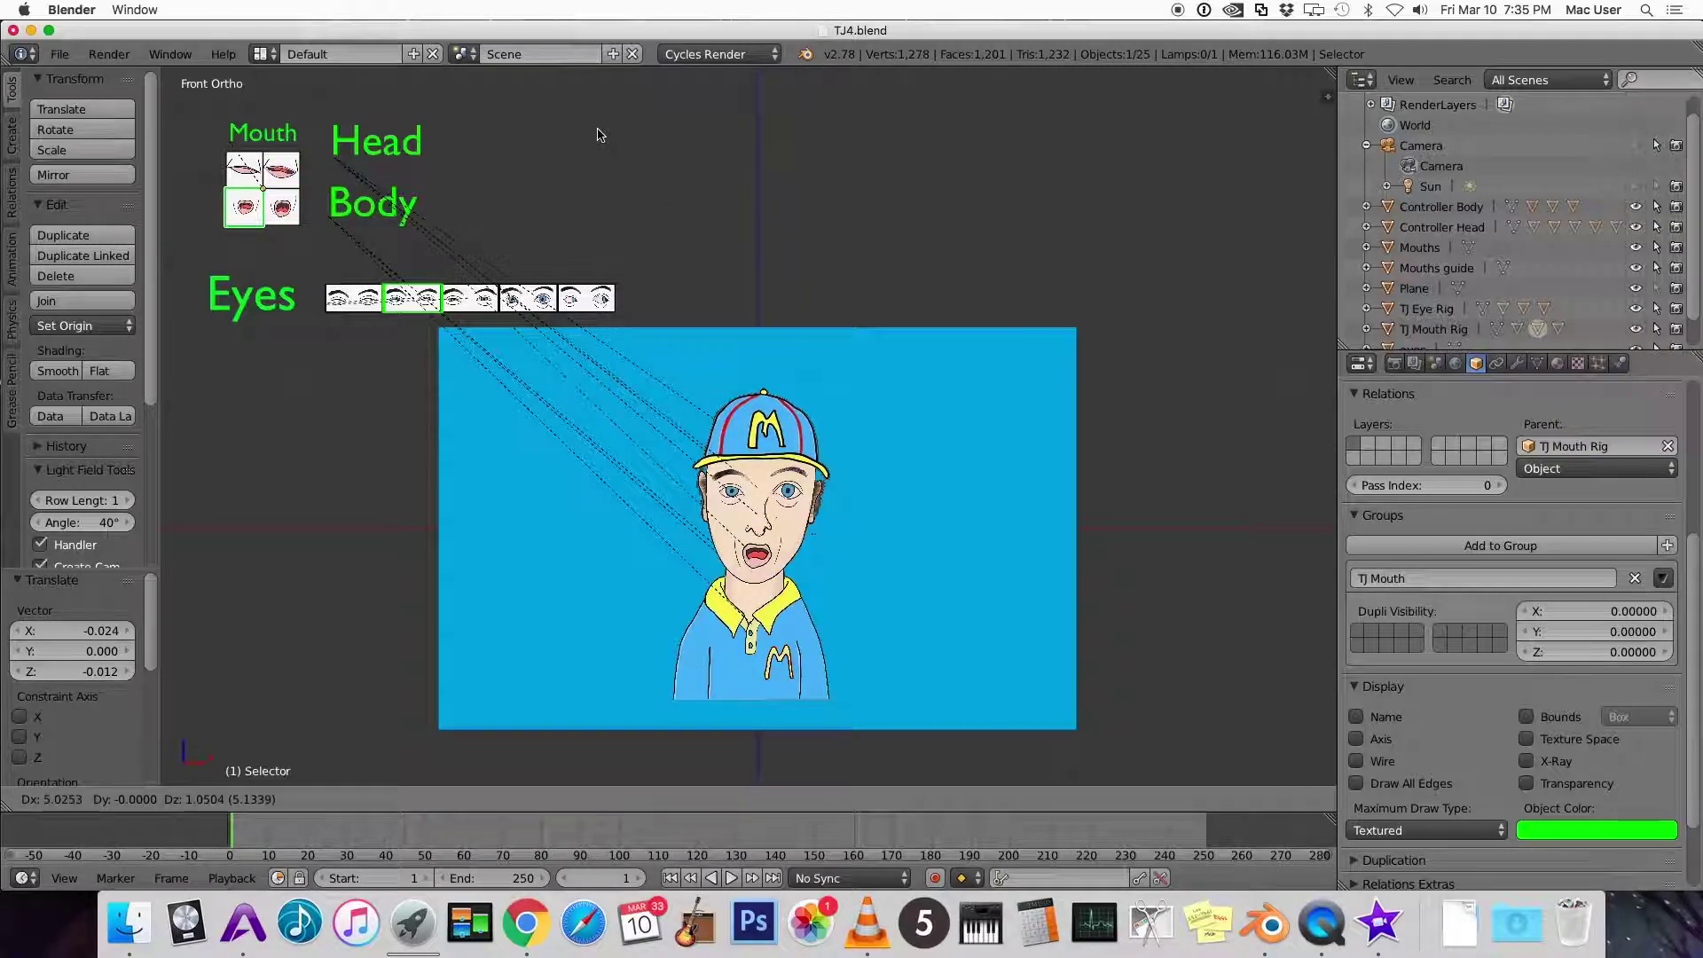
Place the mouth selector on the lower-left mouth cell and the eye selector on the third eye cell
{"action": "left_click", "coordinate": [289, 144]}
{"action": "right_click", "coordinate": [413, 298]}
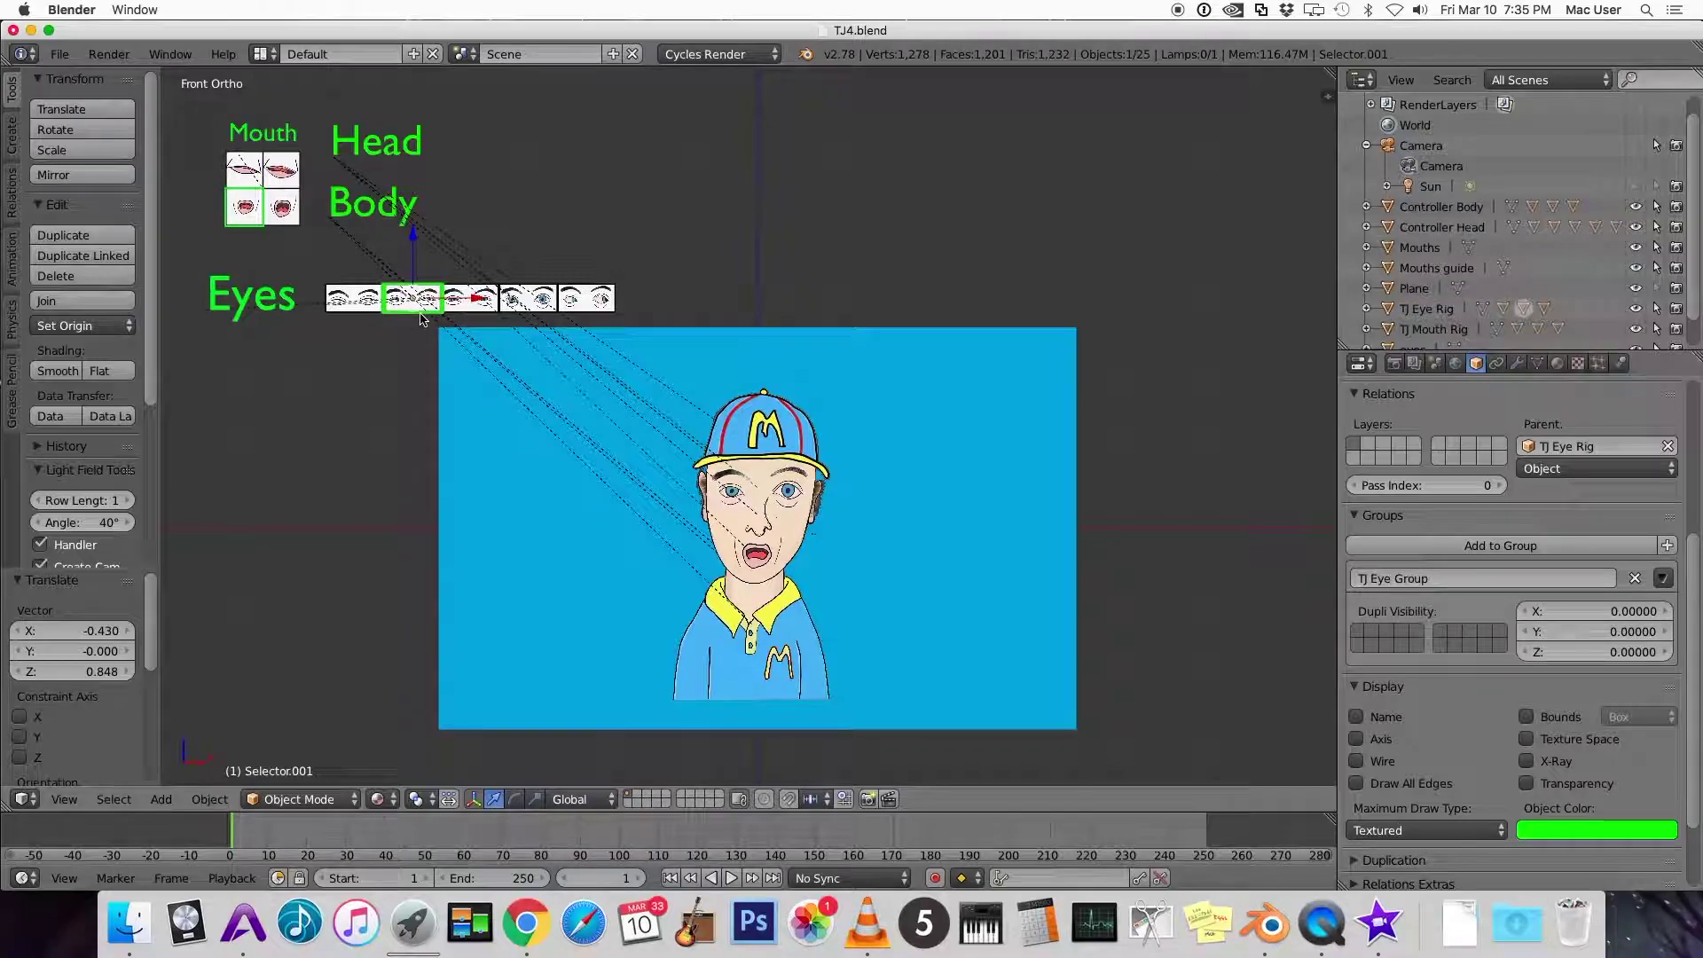
{"action": "key", "text": "g"}
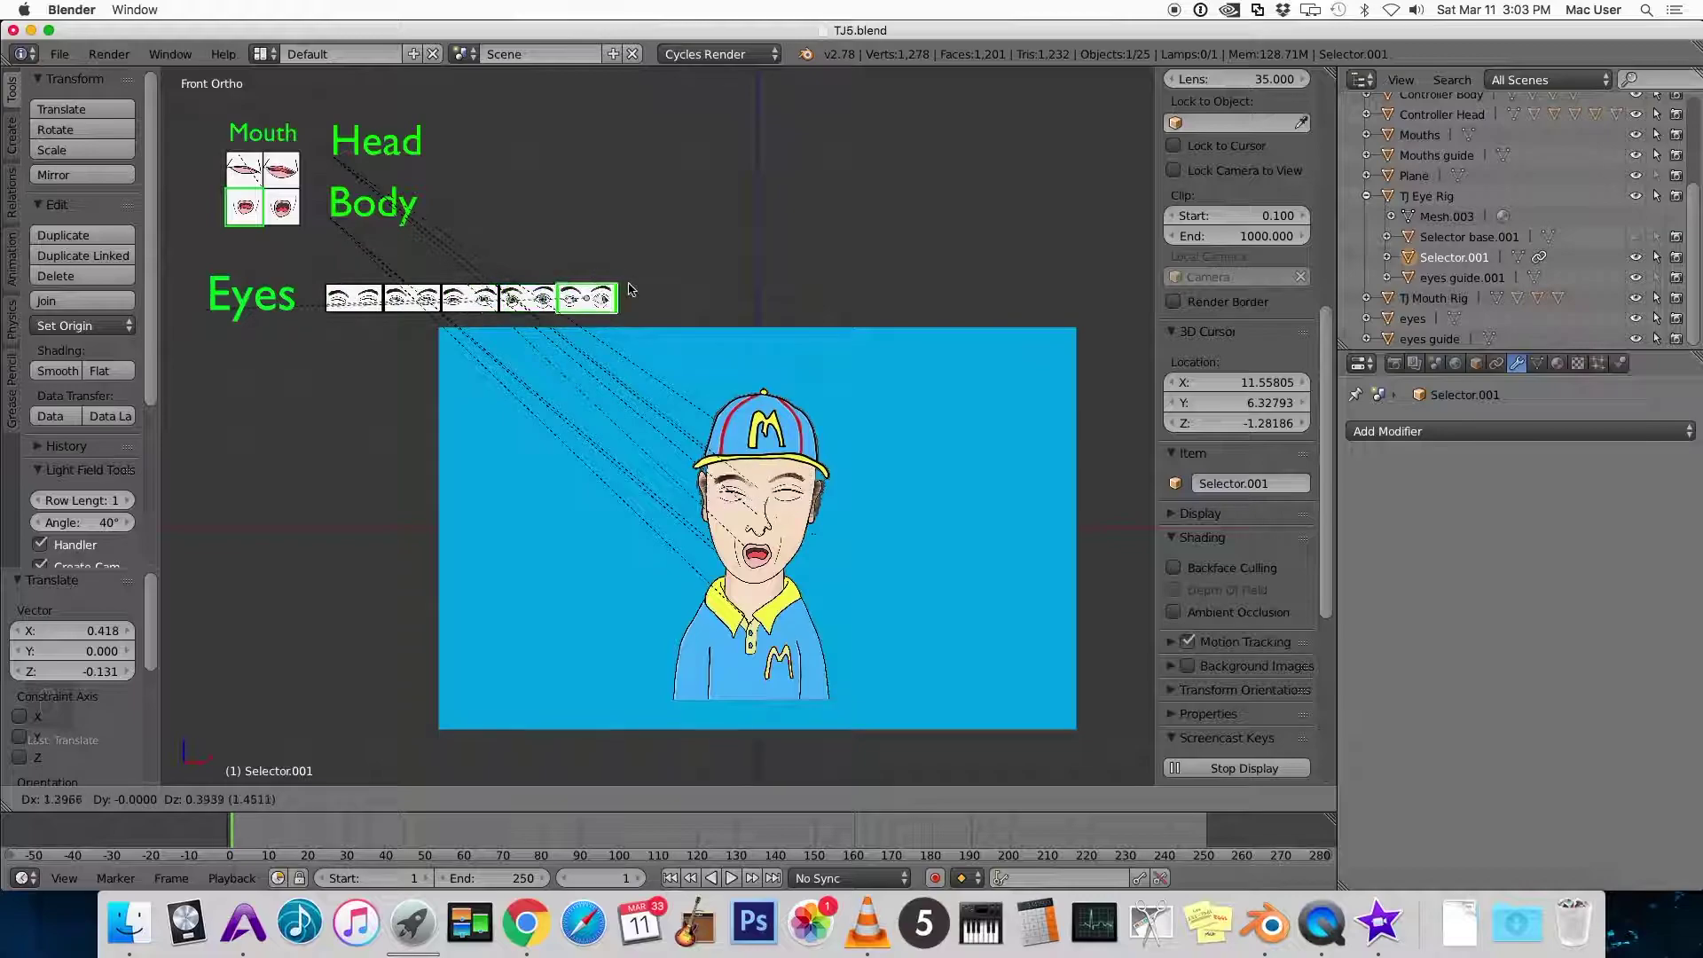
{"action": "left_click", "coordinate": [494, 332]}
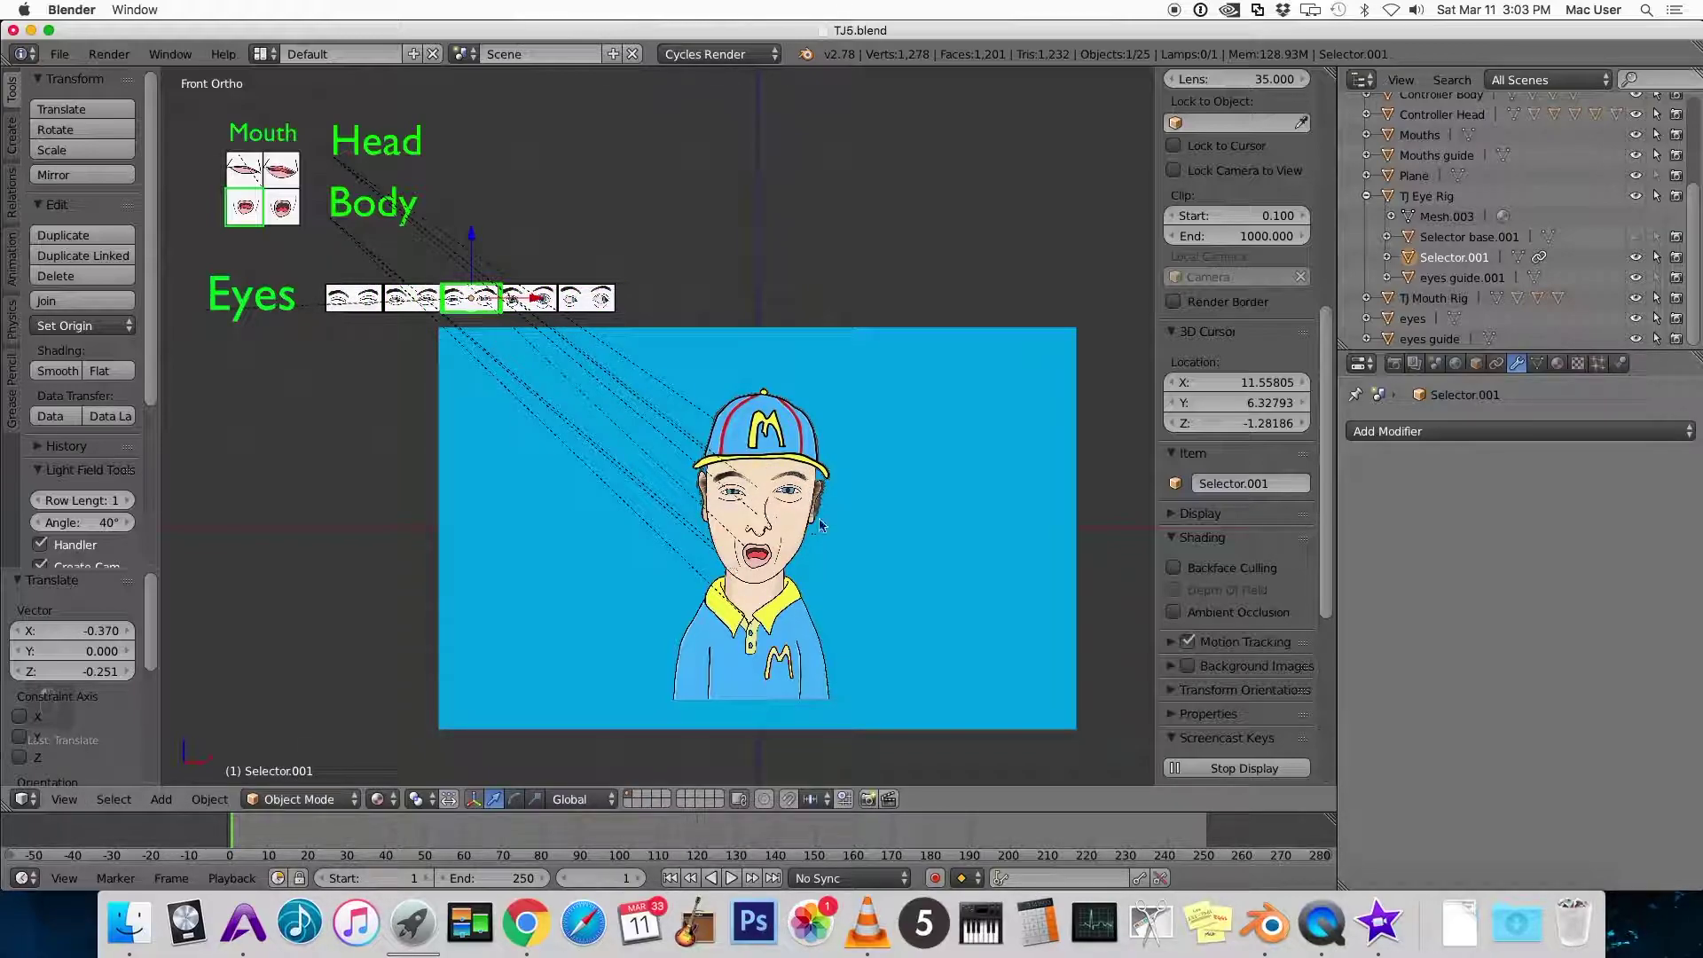
{"action": "right_click", "coordinate": [788, 493]}
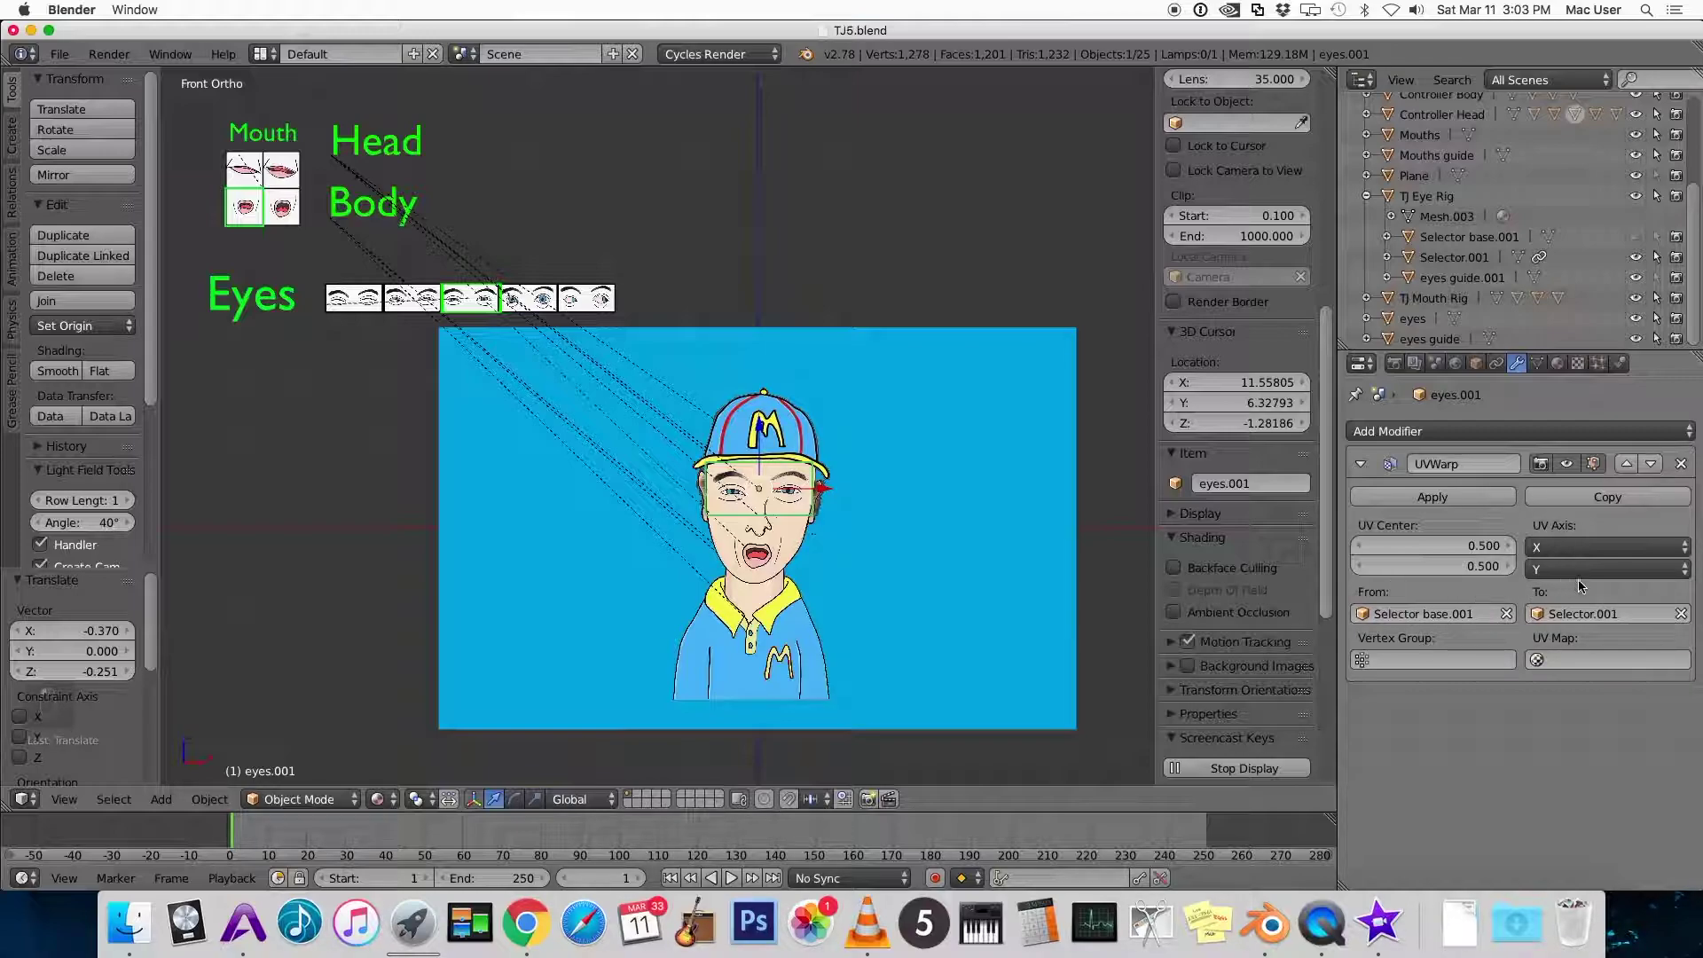
Reverse the UVWarp targets: From Selector.001, To Selector base.001, then select the eye selector
{"action": "left_click", "coordinate": [1439, 621]}
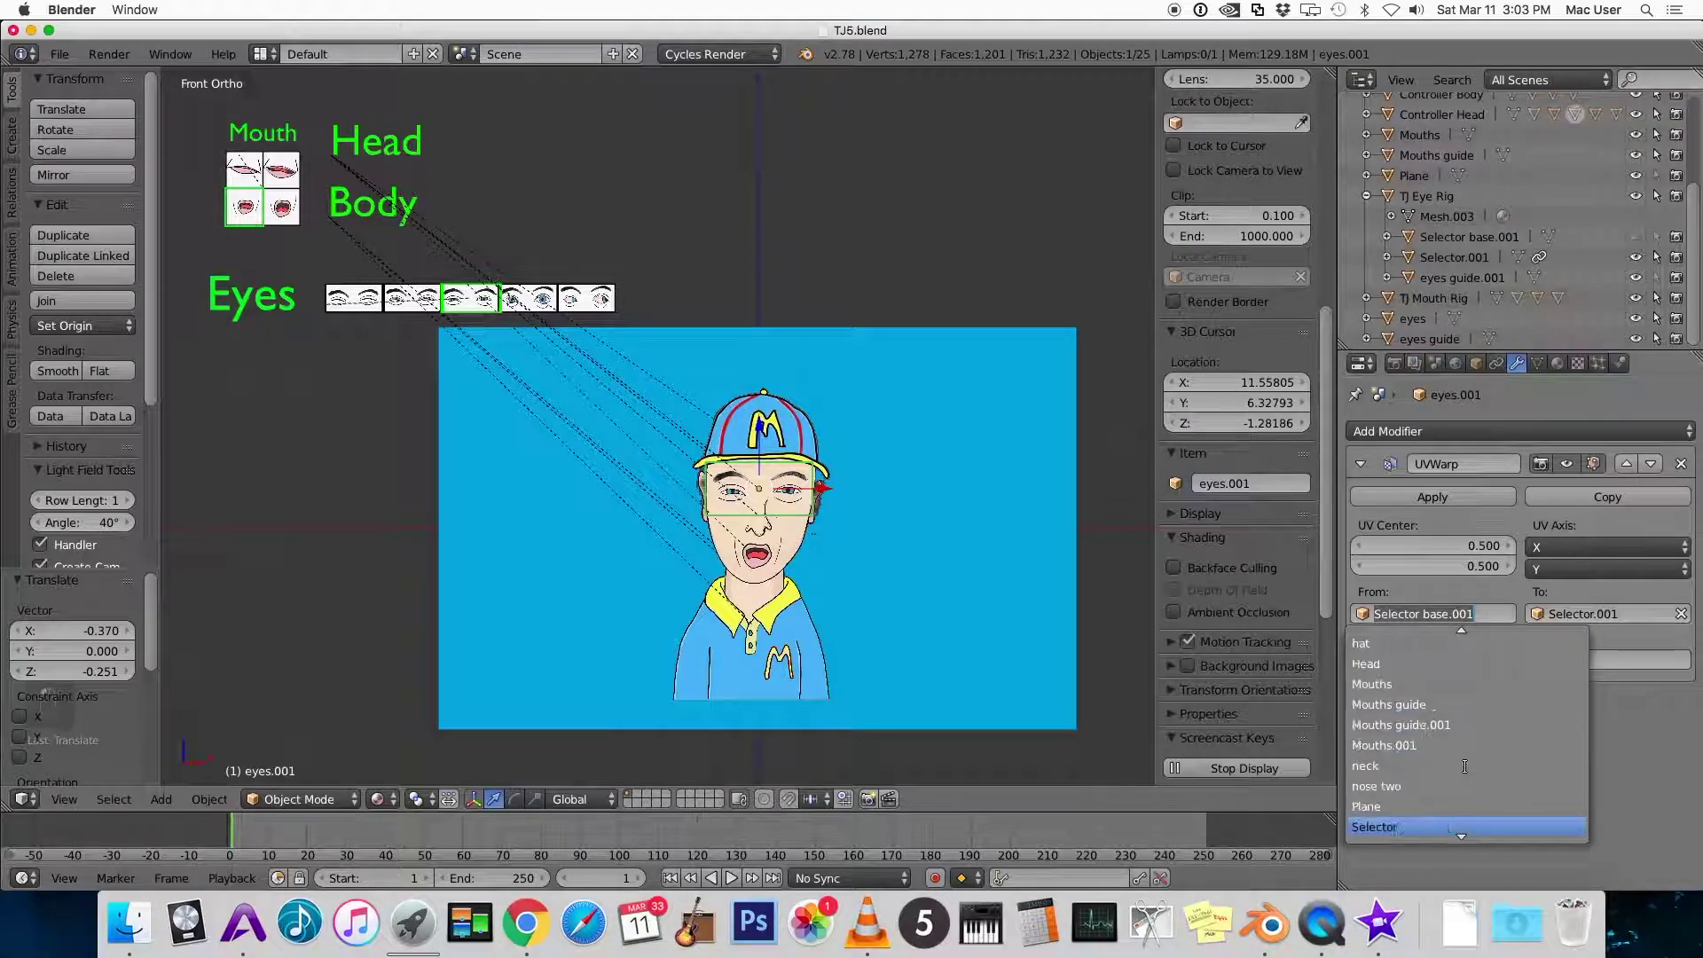
{"action": "scroll", "coordinate": [1465, 766], "scroll_direction": "down", "scroll_amount": 6}
{"action": "left_click", "coordinate": [1455, 766]}
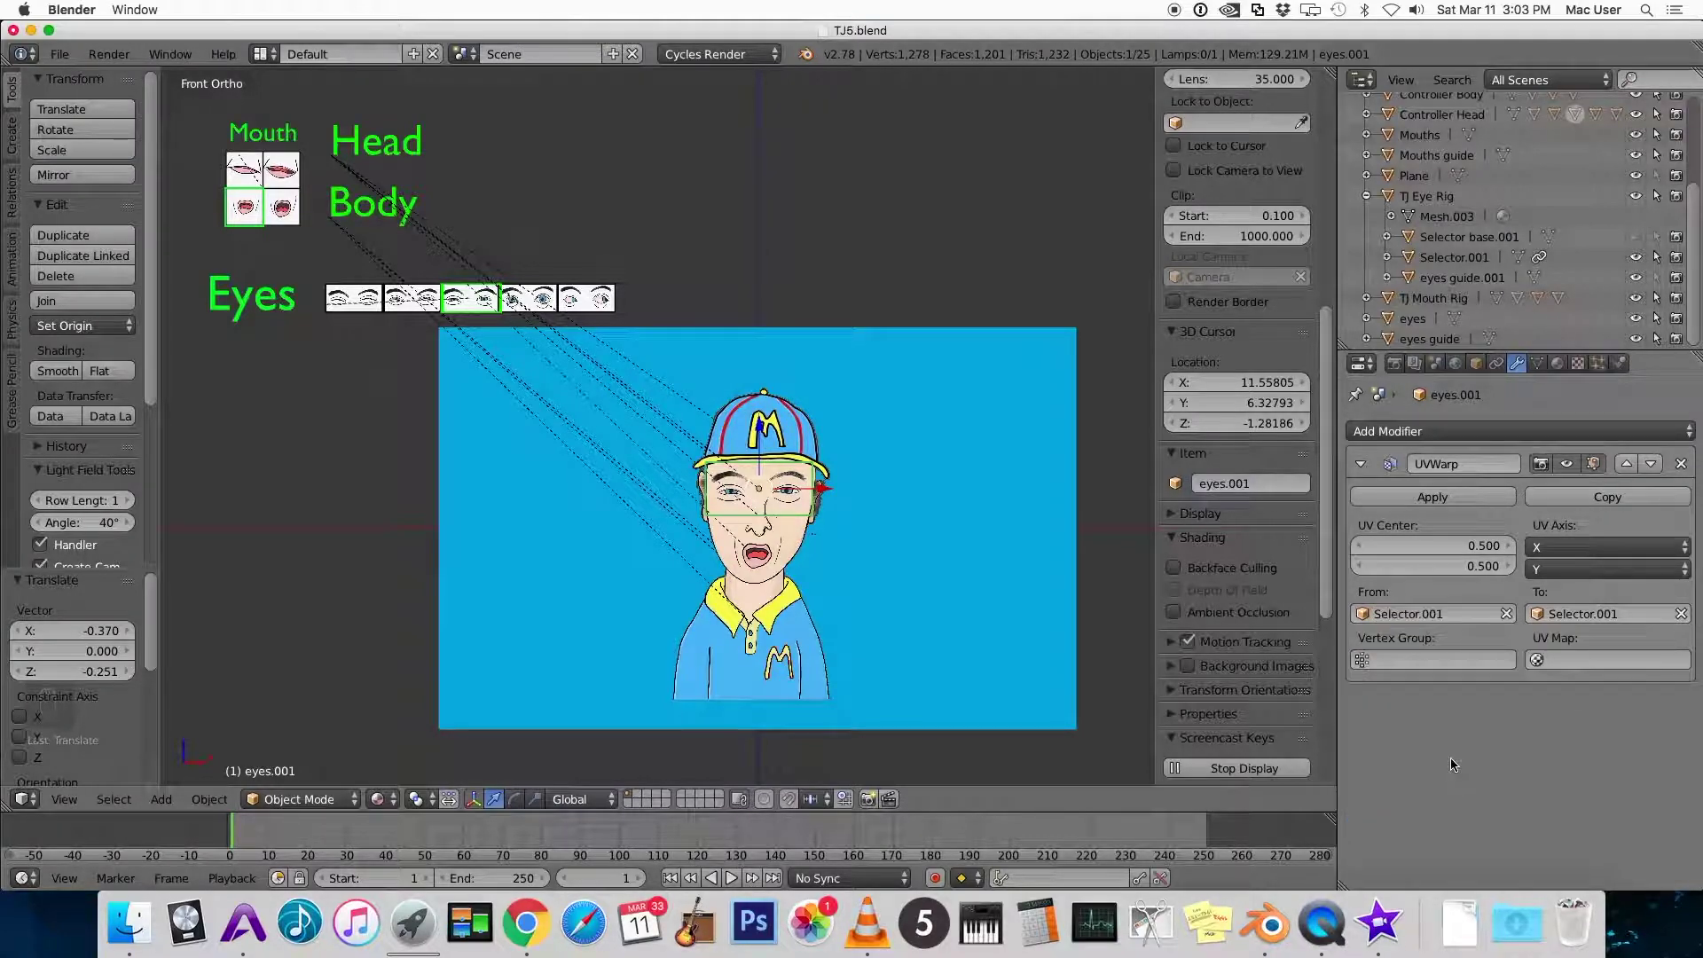
{"action": "left_click", "coordinate": [1644, 614]}
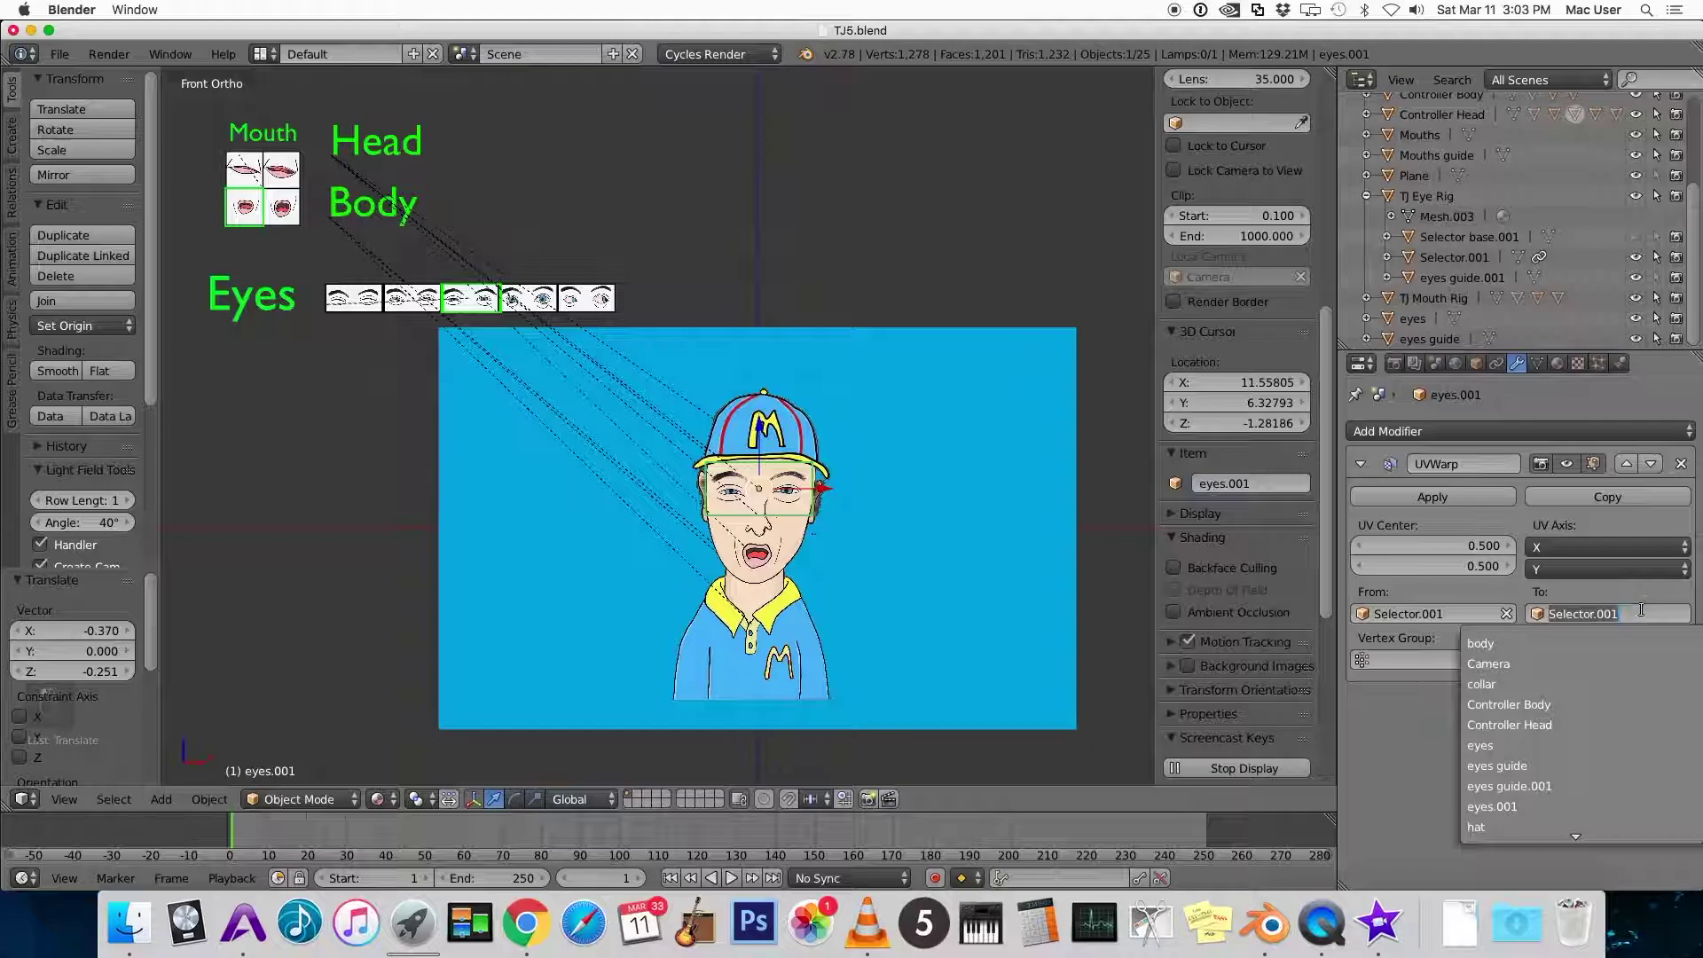
{"action": "scroll", "coordinate": [1576, 704], "scroll_direction": "down", "scroll_amount": 6}
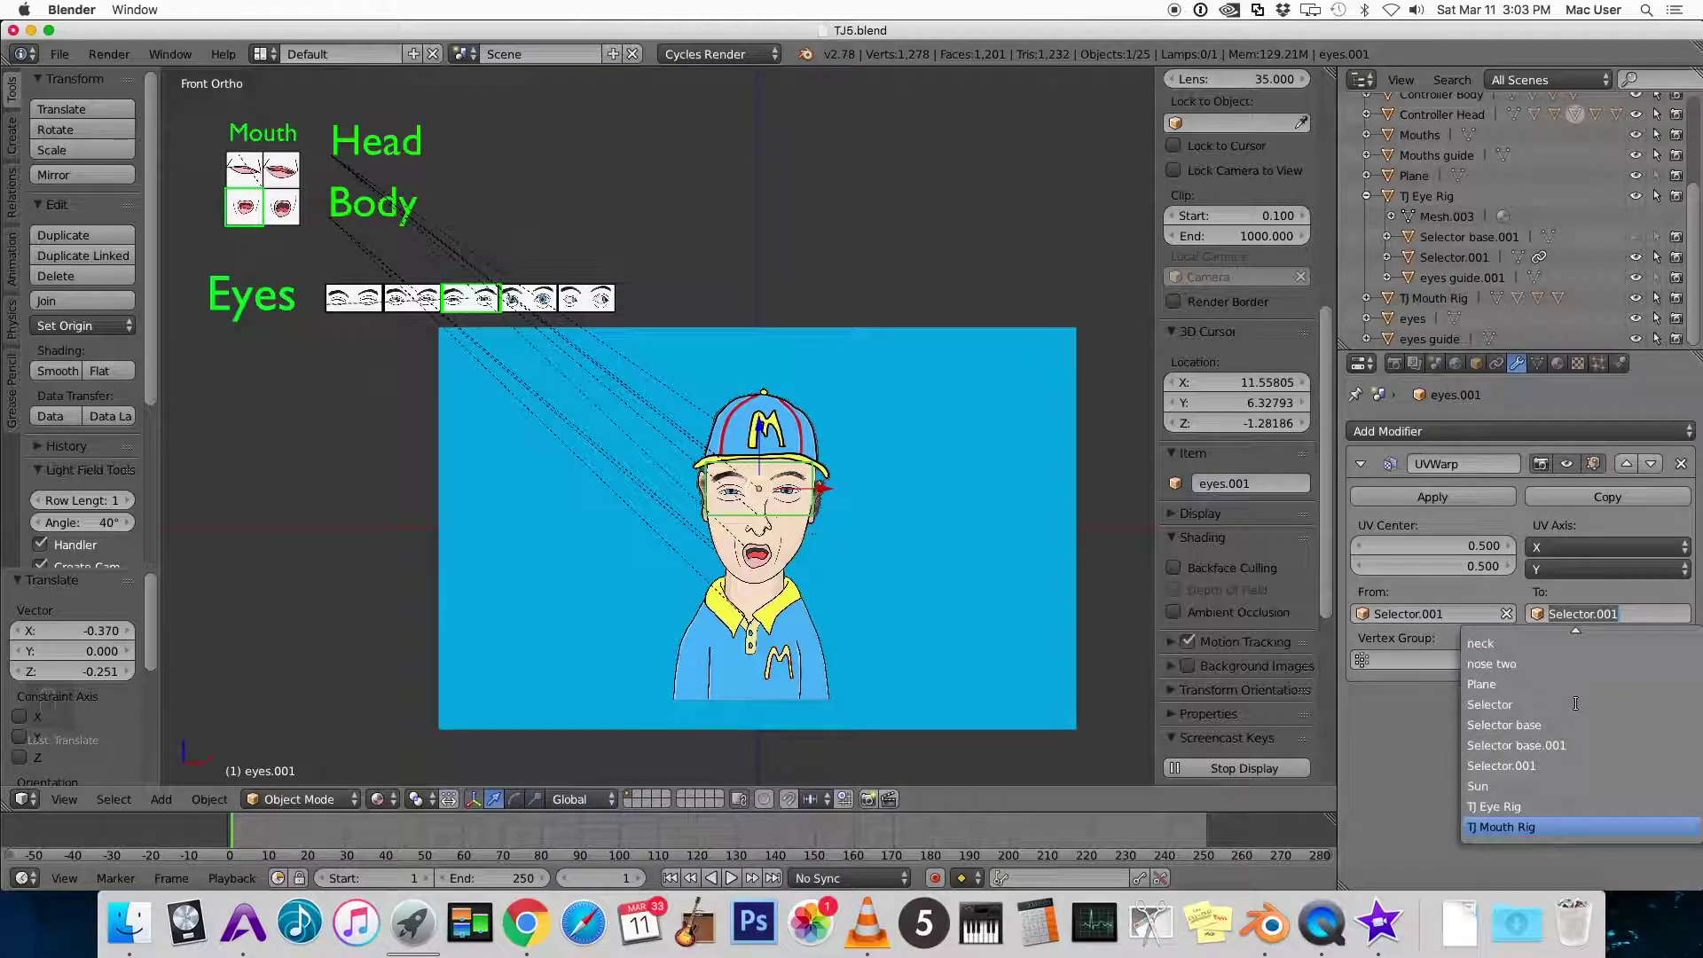
{"action": "left_click", "coordinate": [1566, 746]}
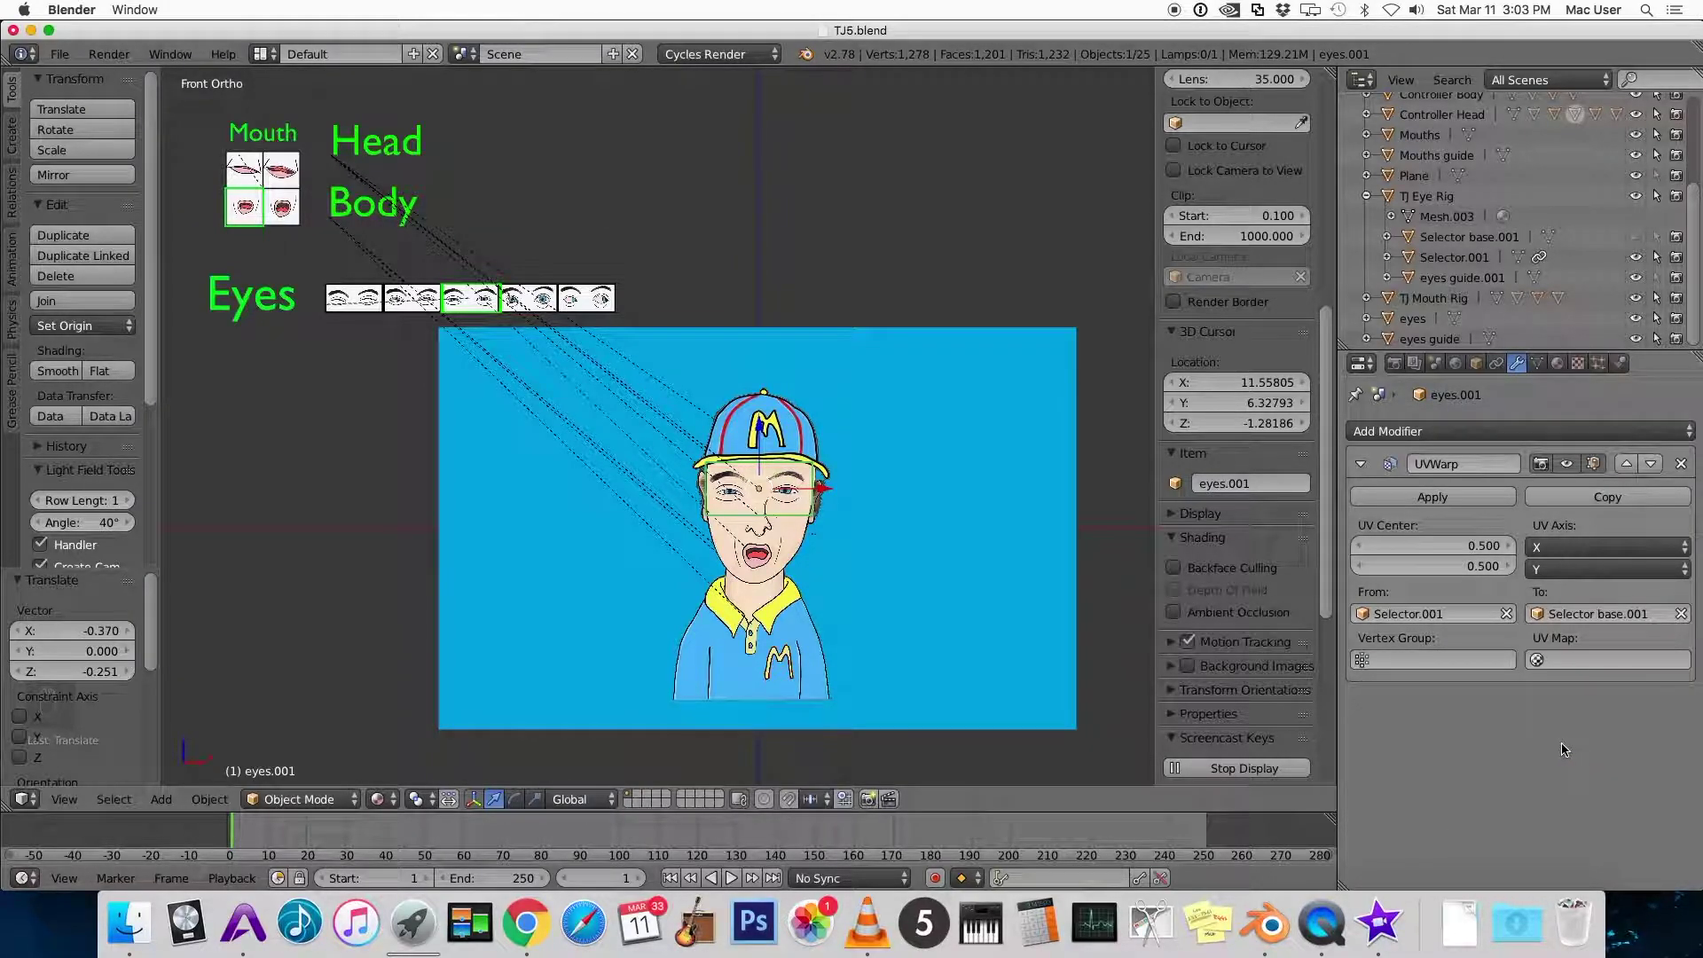
{"action": "right_click", "coordinate": [448, 308]}
Grab the eye selector to slide it along the eye thumbnails to the fourth cell
{"action": "key", "text": "g"}
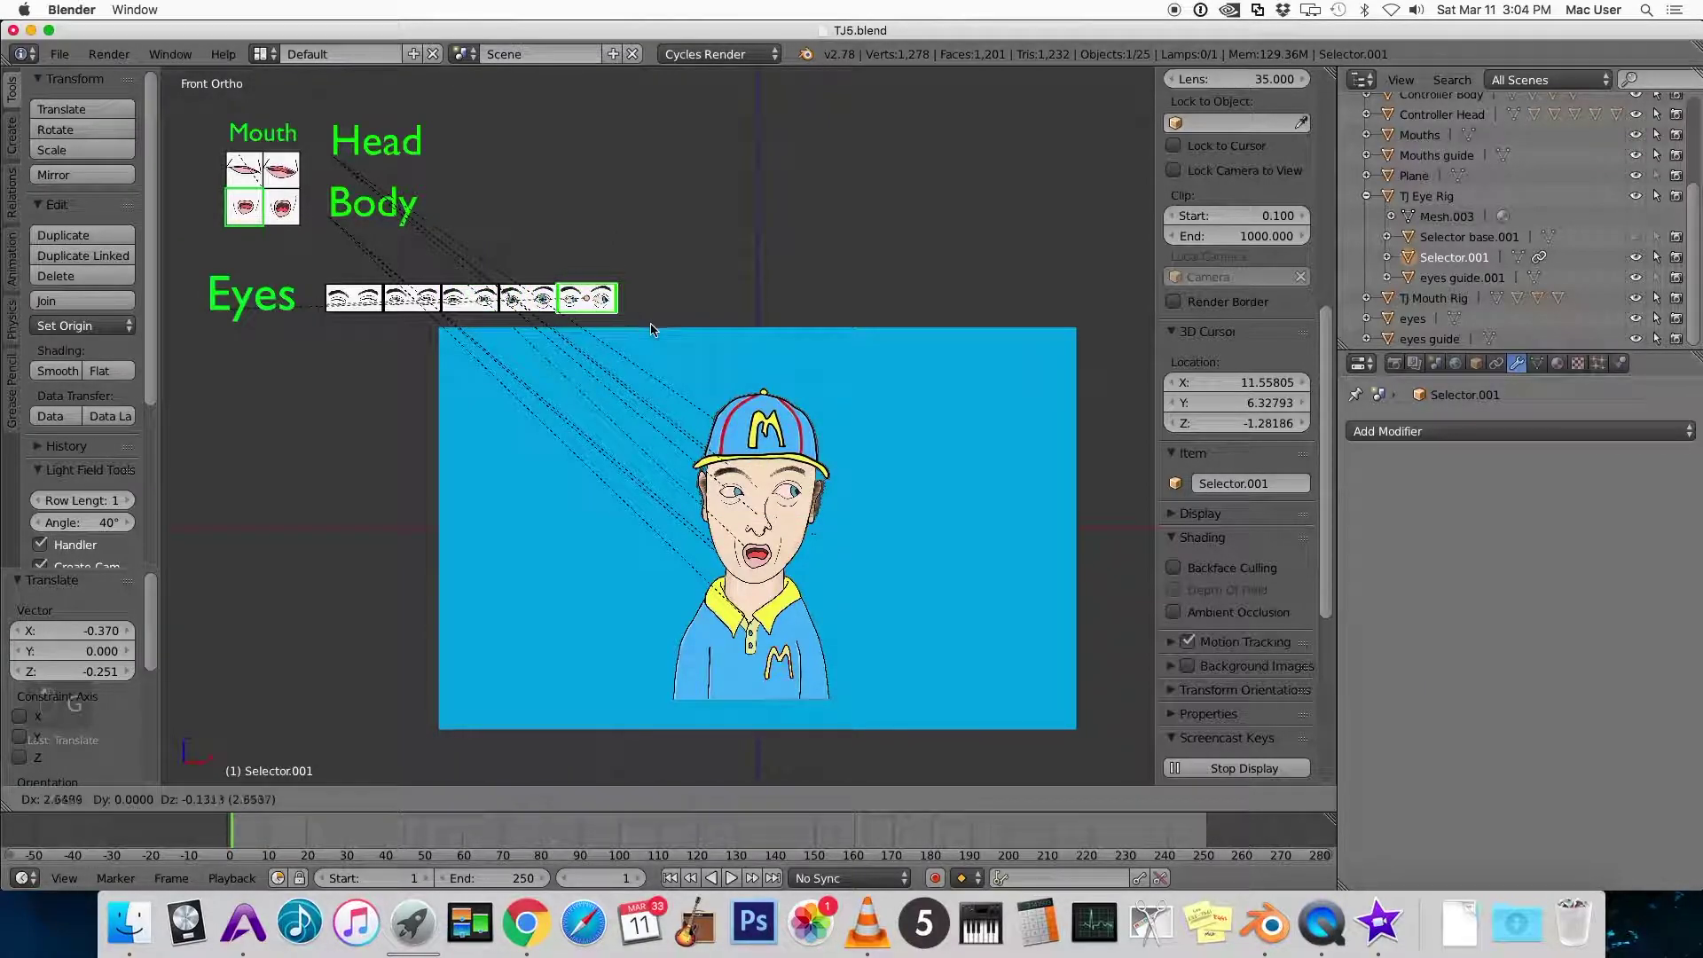